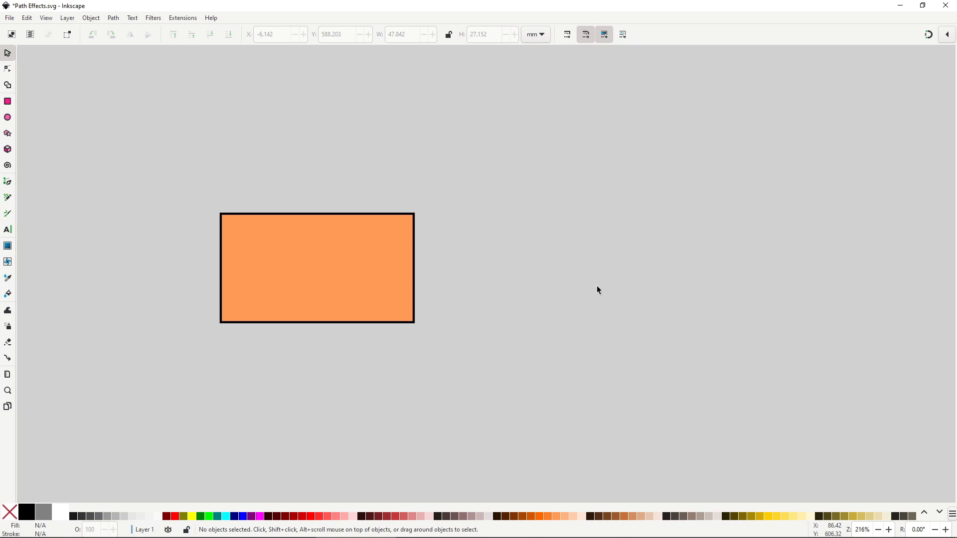
- Open the Path Effects dialog, widen it, and select the orange rectangle on the canvas
click(118, 19)
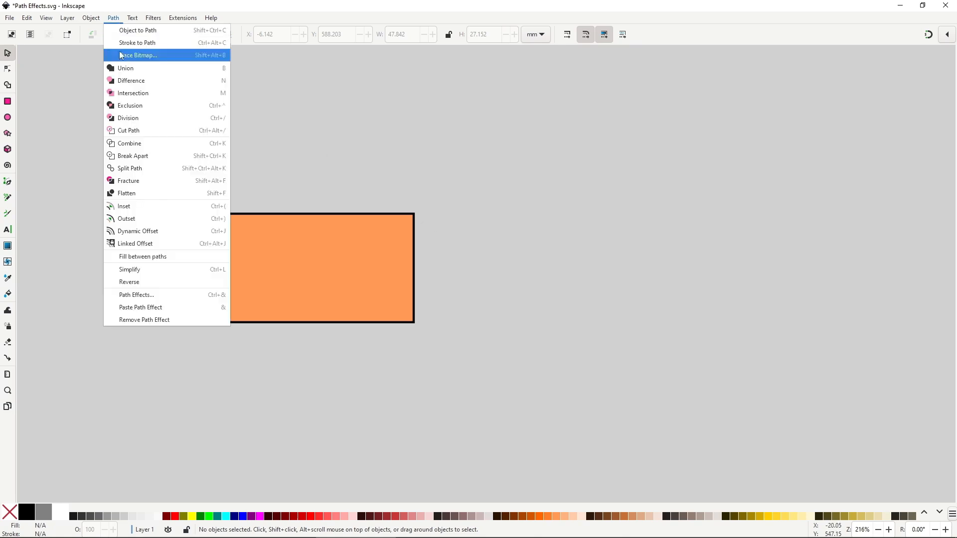
click(169, 294)
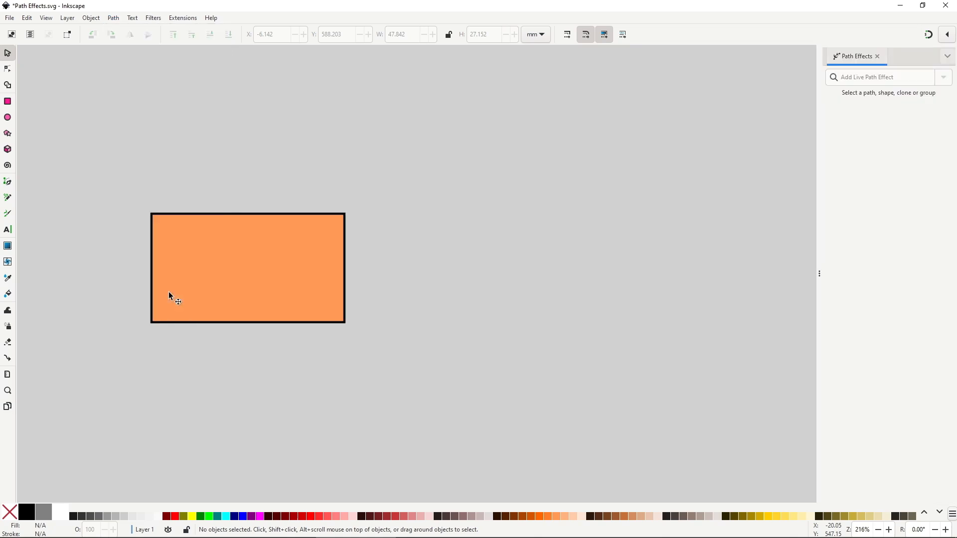
drag(816, 278, 719, 276)
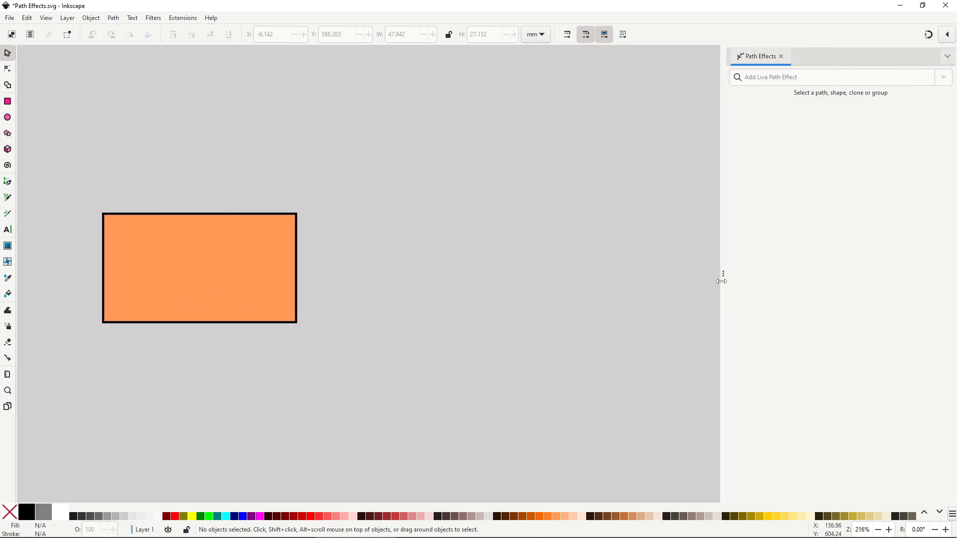
click(279, 263)
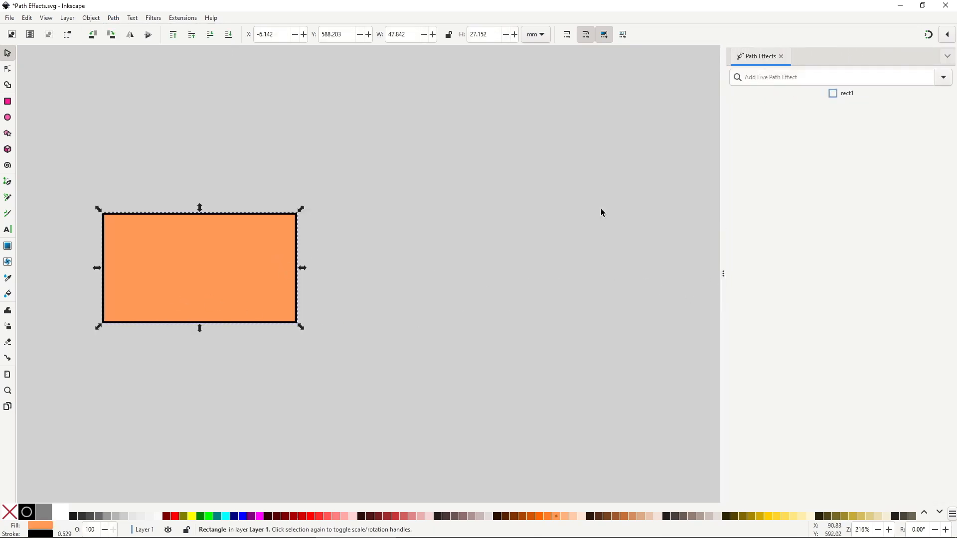
- Apply the Corners path effect to the orange cross and round both outer corners of its upper arm
click(946, 81)
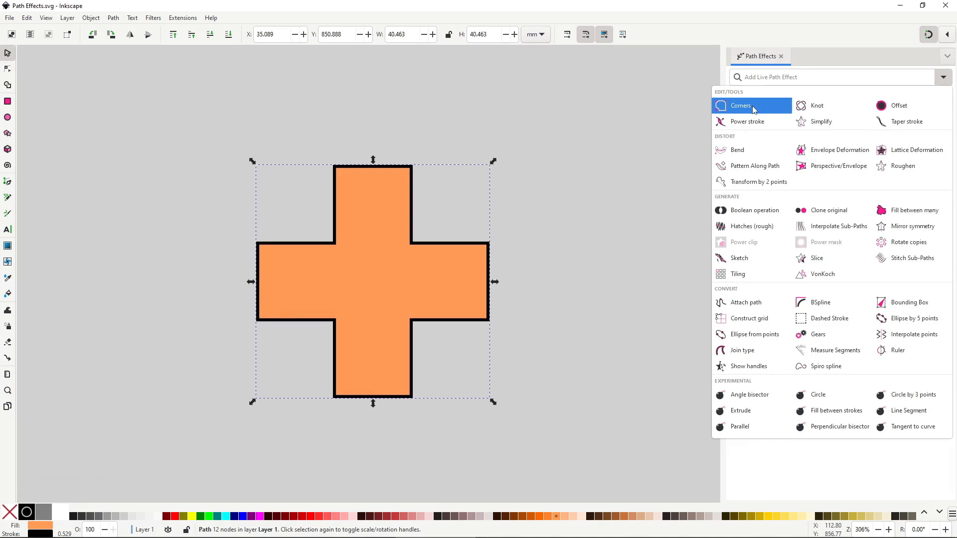
click(753, 108)
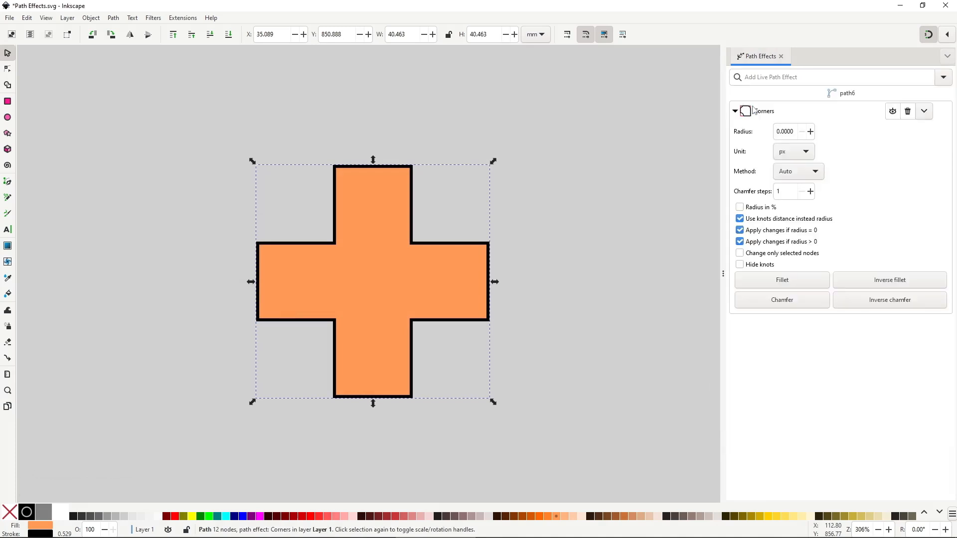
double_click(402, 191)
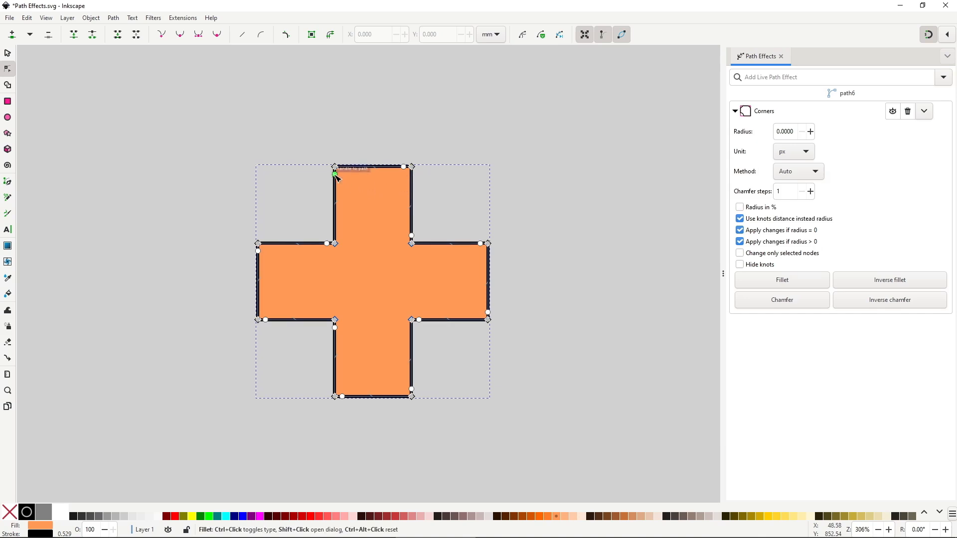
drag(333, 192, 333, 198)
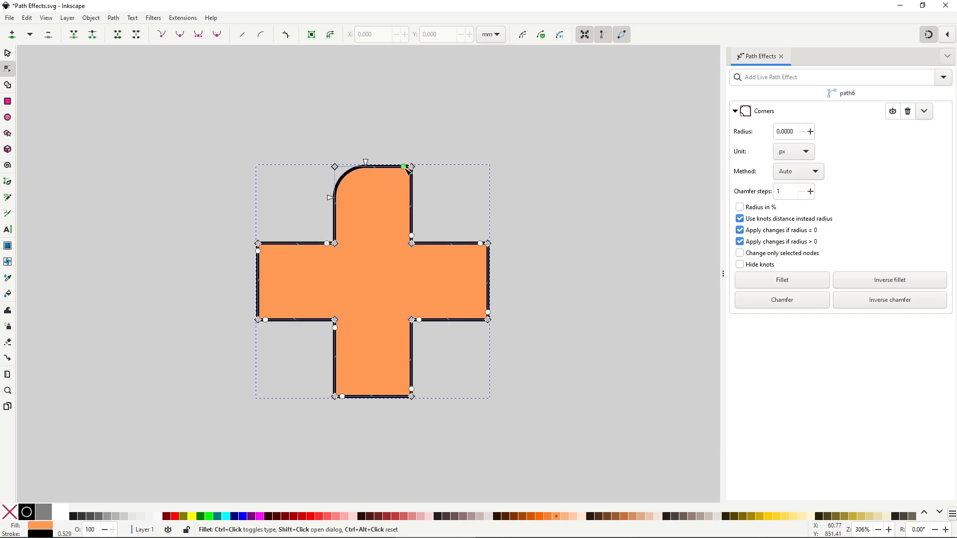
drag(407, 191, 409, 197)
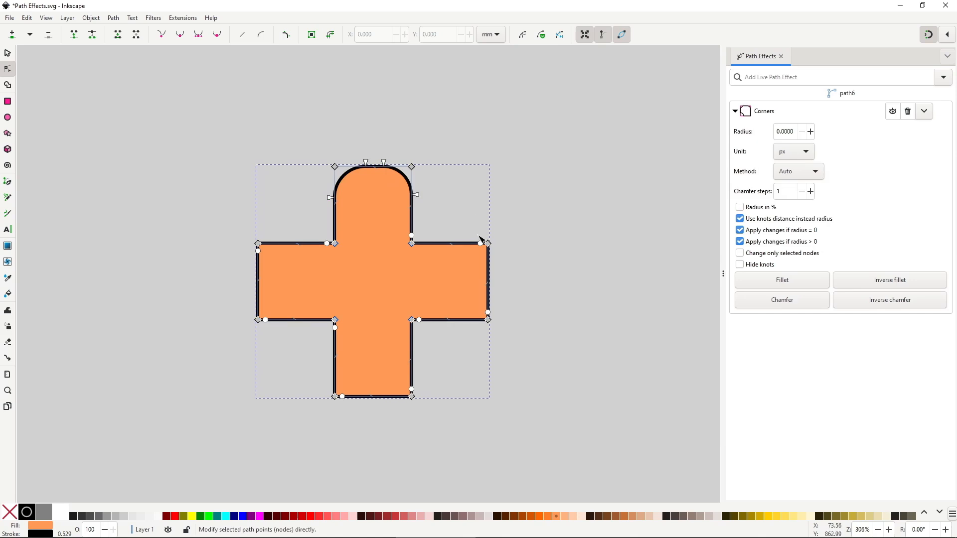
- Round both outer corners of the cross's right arm and the inner corner between the right and lower arms
drag(482, 244, 457, 242)
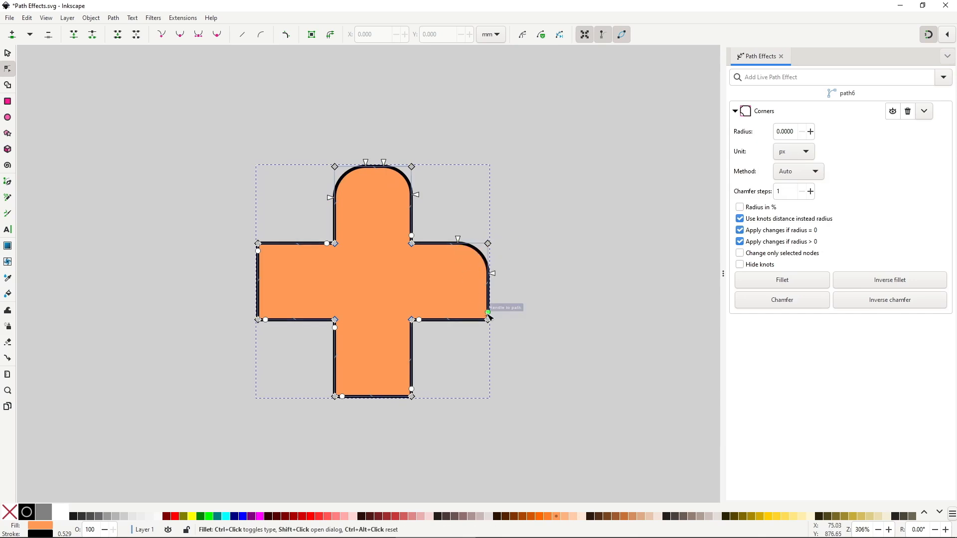
drag(488, 312, 488, 305)
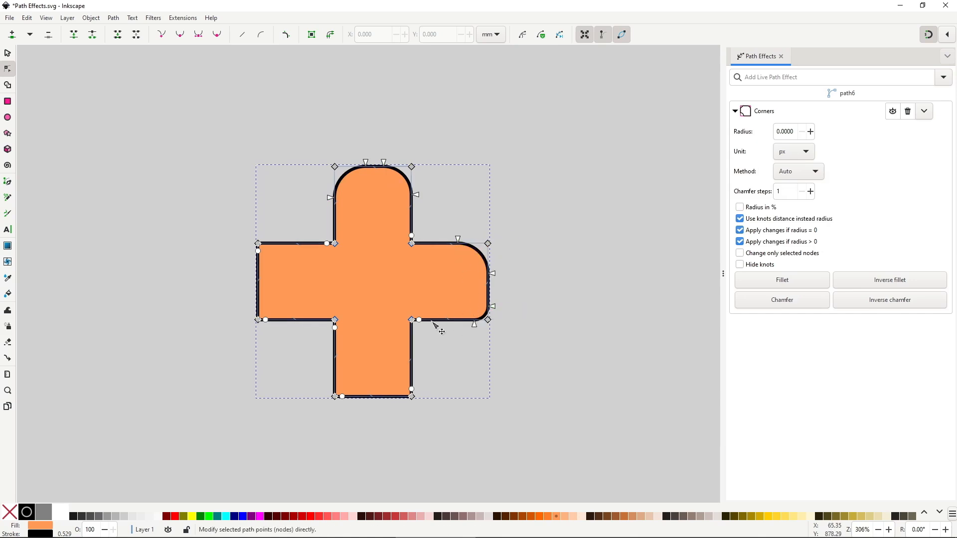
drag(419, 321, 458, 324)
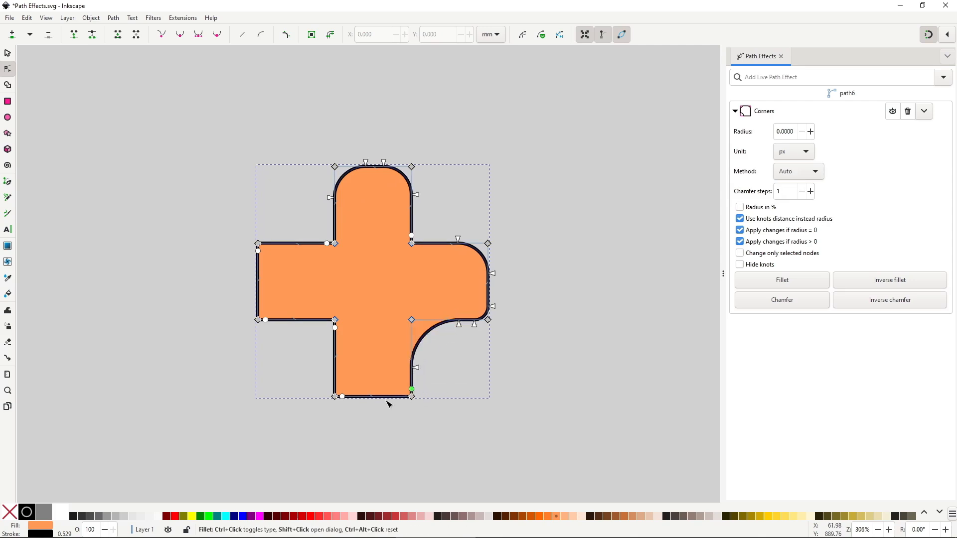
- Round both outer corners of the cross's lower arm and the two inner corners beside the left arm
drag(389, 398, 427, 383)
drag(342, 396, 373, 402)
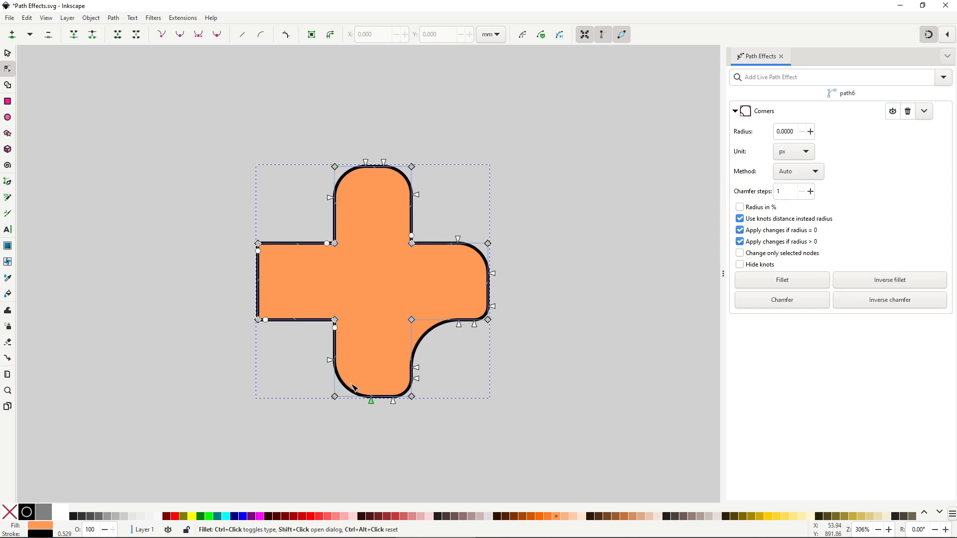
drag(338, 333, 370, 361)
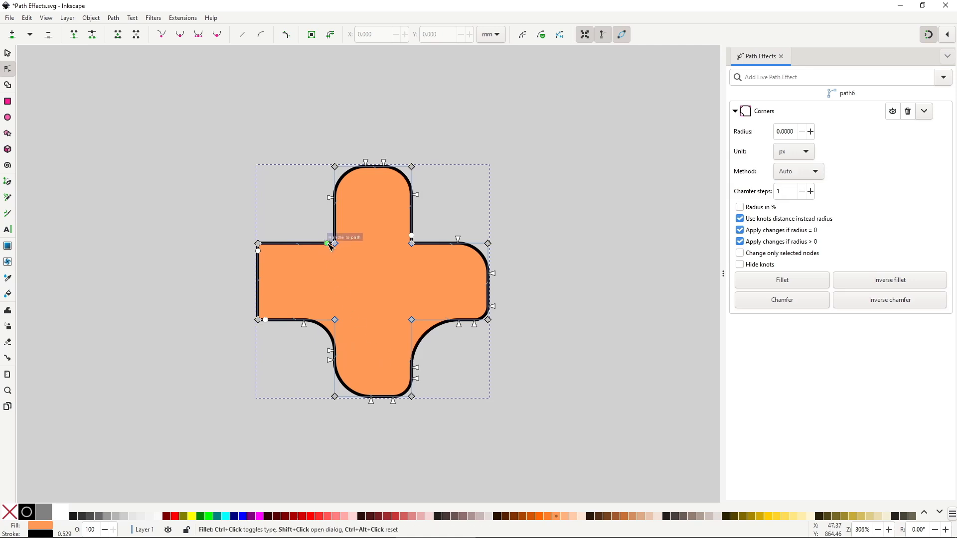
drag(326, 244, 305, 252)
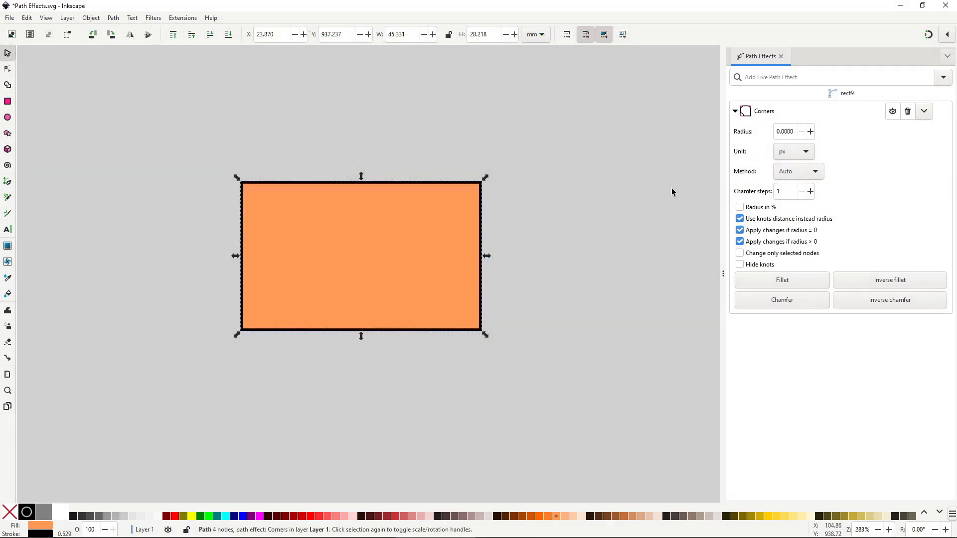
- Set the Corners radius of the rectangle to 20 px and apply Fillet to its corners
click(778, 131)
text(20)
key(Return)
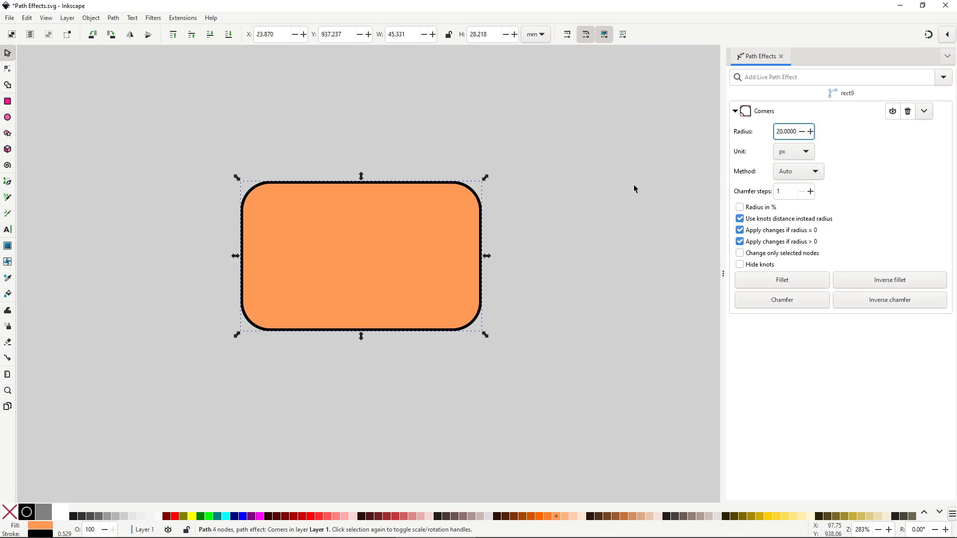
click(808, 152)
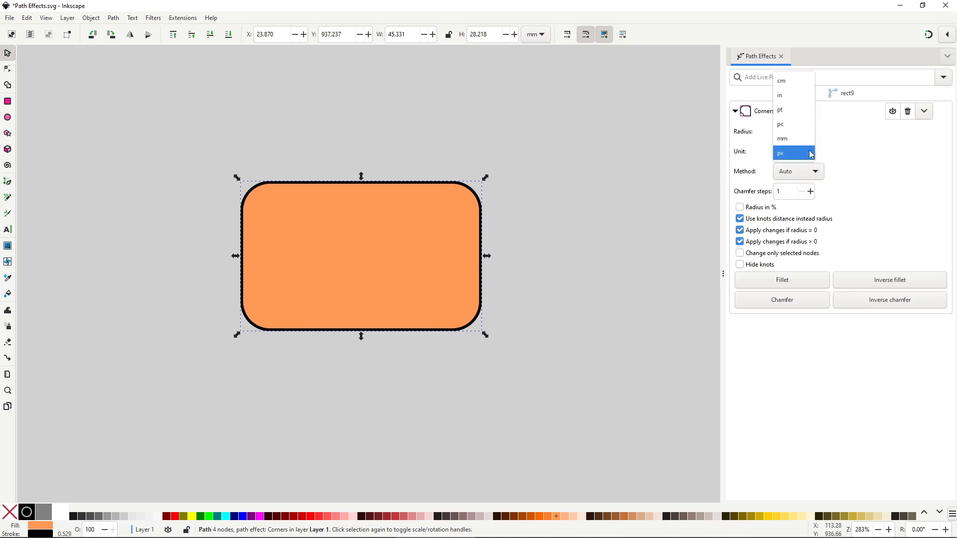
click(810, 154)
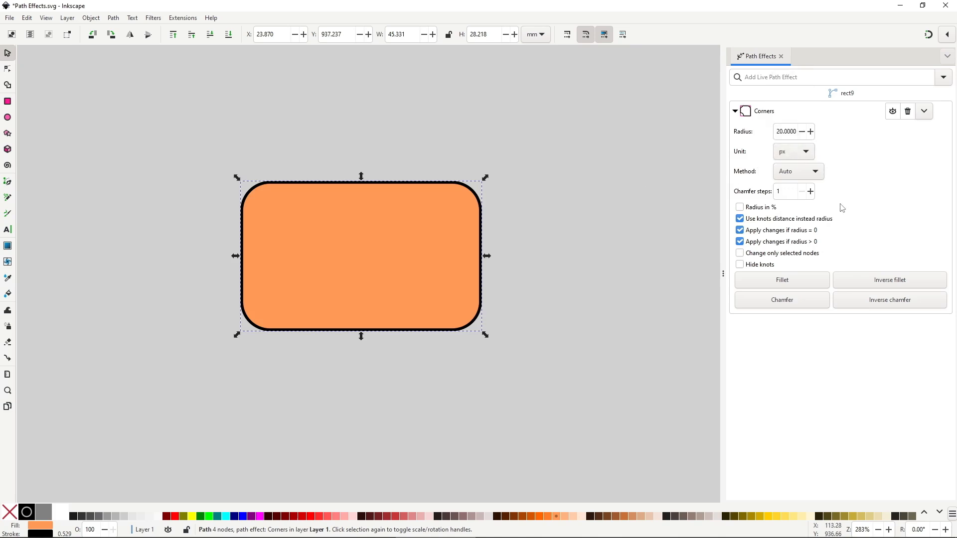
click(798, 285)
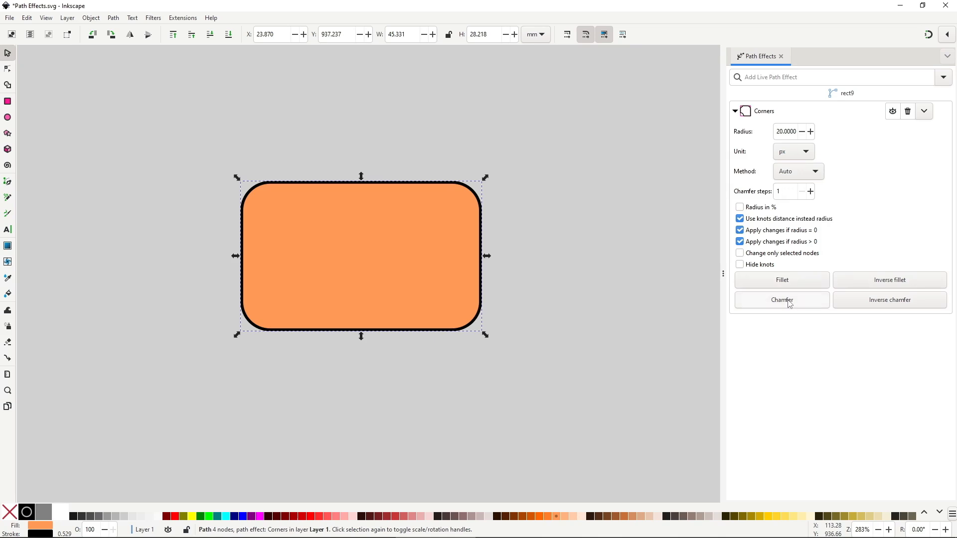
- Change the rectangle's corners to Chamfer and enlarge the cut on all four corners
click(787, 301)
double_click(472, 280)
drag(485, 211, 491, 238)
drag(484, 302, 492, 276)
drag(270, 180, 303, 182)
drag(270, 333, 297, 339)
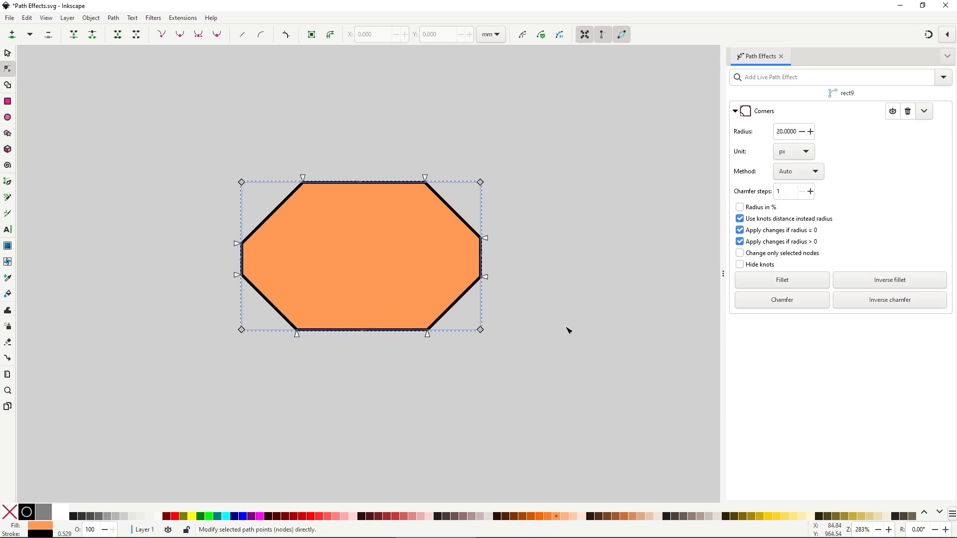
- Switch the rectangle's corners to Fillet and on to Inverse fillet, and enlarge all four concave cuts slightly
click(787, 280)
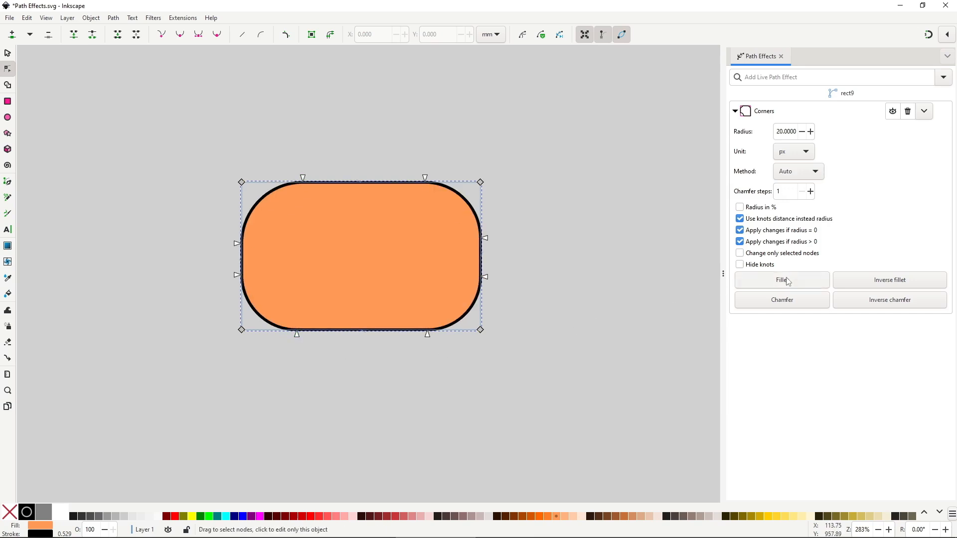
click(880, 283)
drag(486, 278, 484, 271)
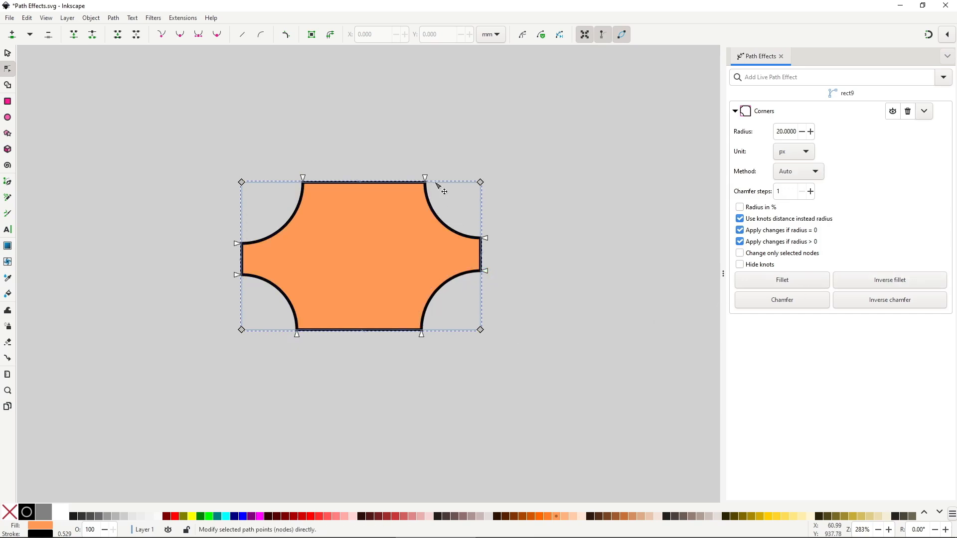
drag(425, 177, 417, 178)
drag(303, 178, 311, 178)
drag(297, 334, 301, 334)
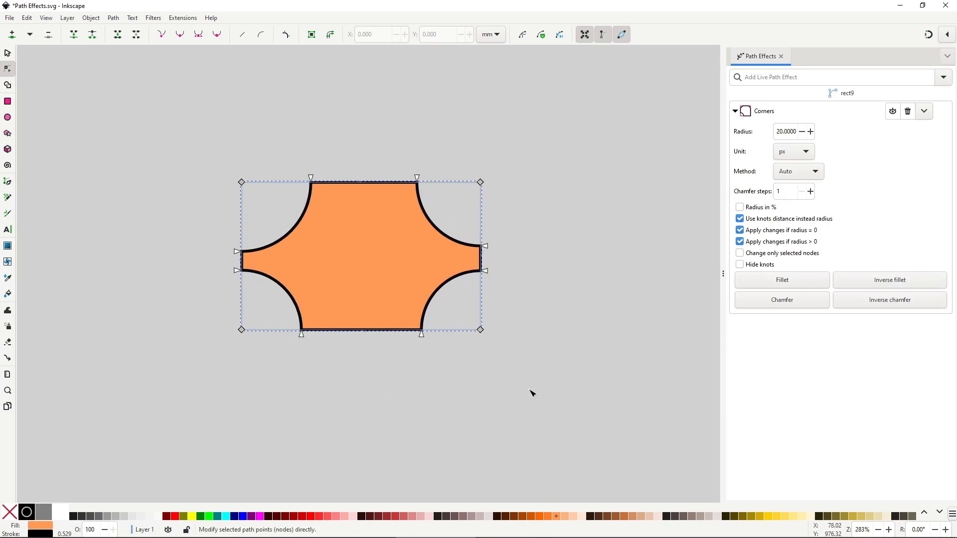
- Change the rectangle's corners to Chamfer and set the chamfer steps to 3
click(825, 302)
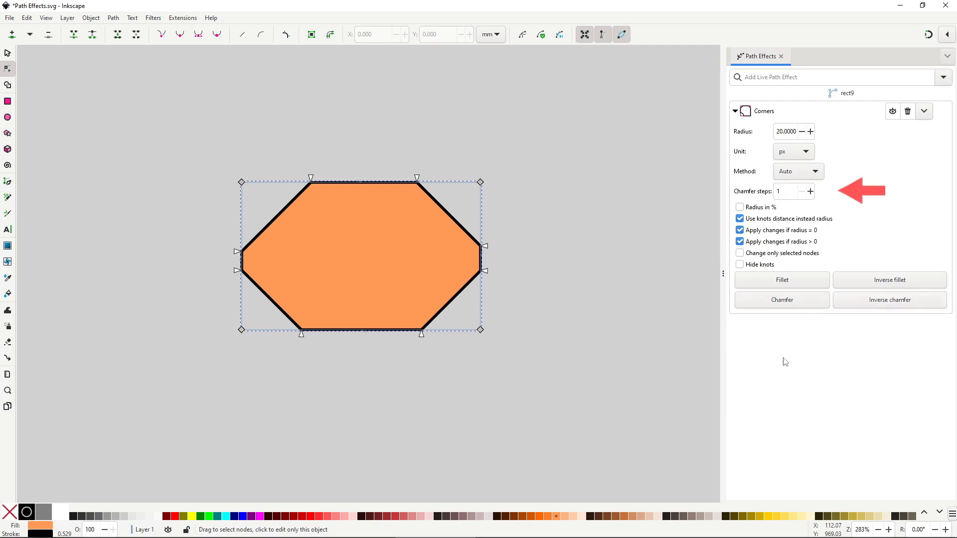
click(810, 191)
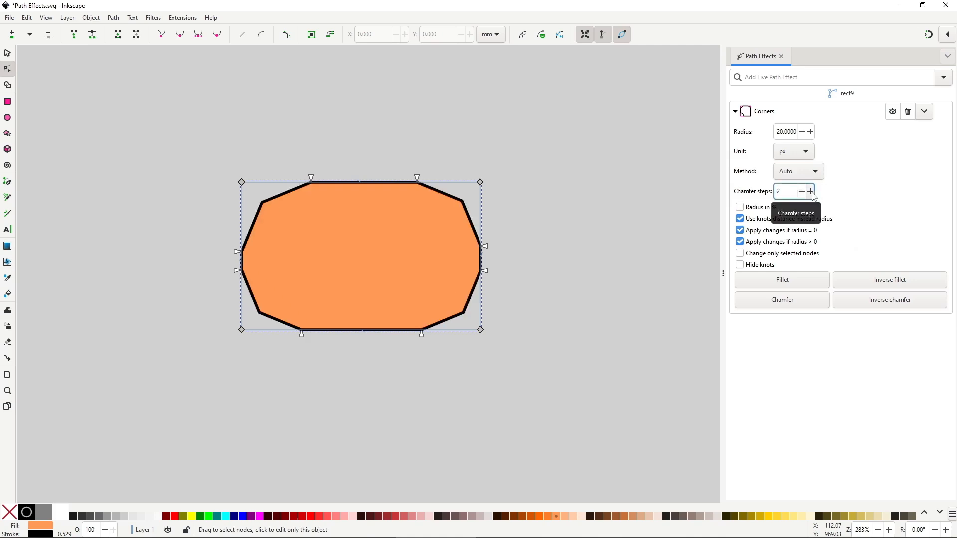
click(810, 192)
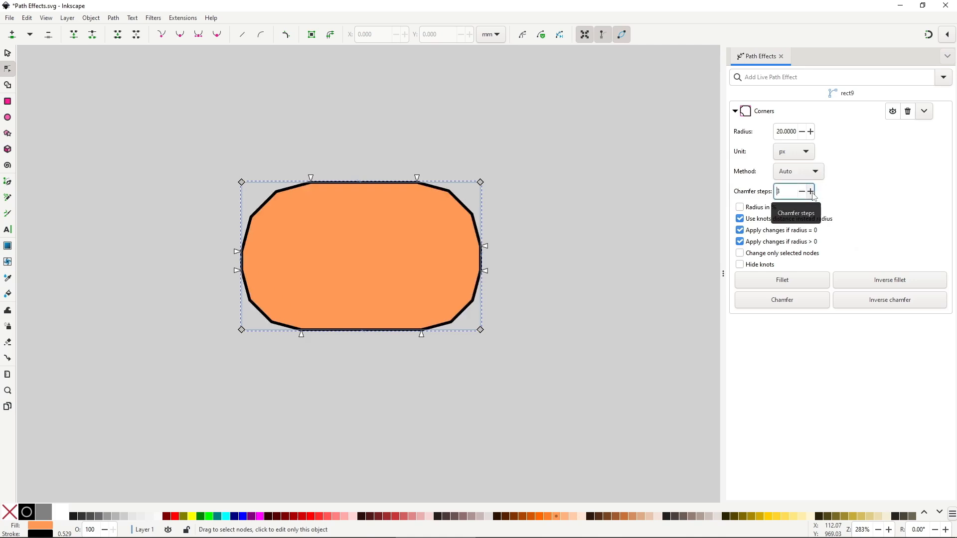
- Reduce the size of the stepped chamfers on all four corners of the rectangle
drag(485, 270, 484, 287)
drag(484, 245, 484, 221)
drag(310, 179, 292, 179)
drag(237, 270, 236, 279)
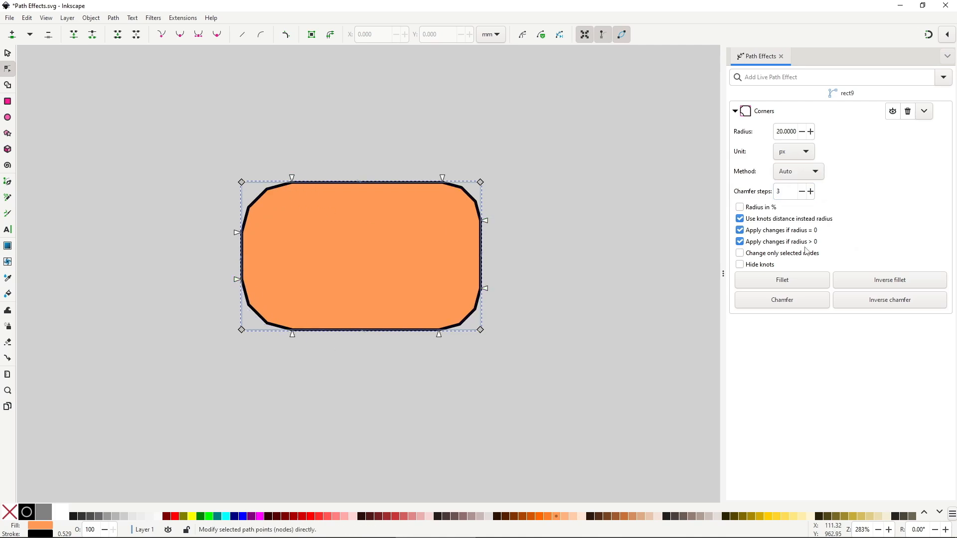
- Set the chamfer steps to 2, apply Inverse chamfer to the corners, and enlarge all four inward cuts
click(802, 191)
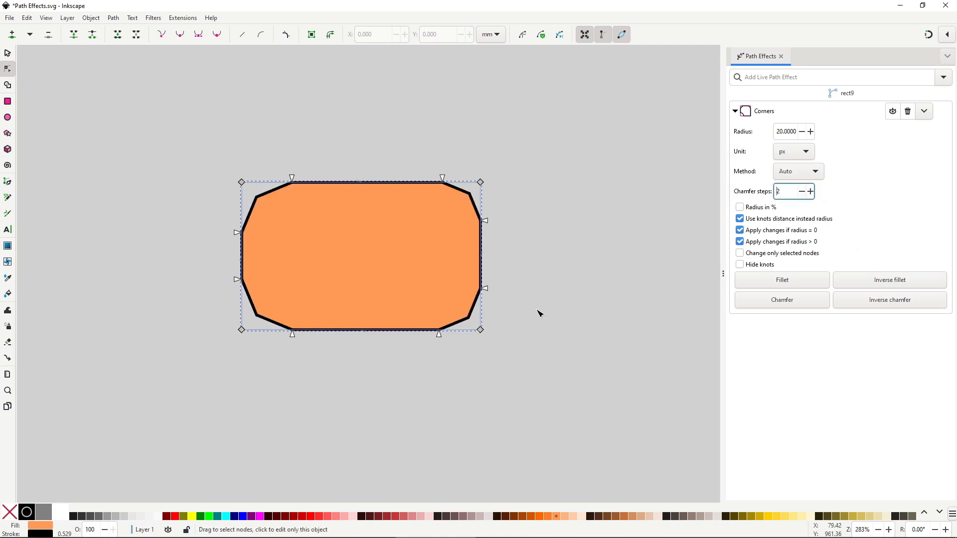
click(863, 301)
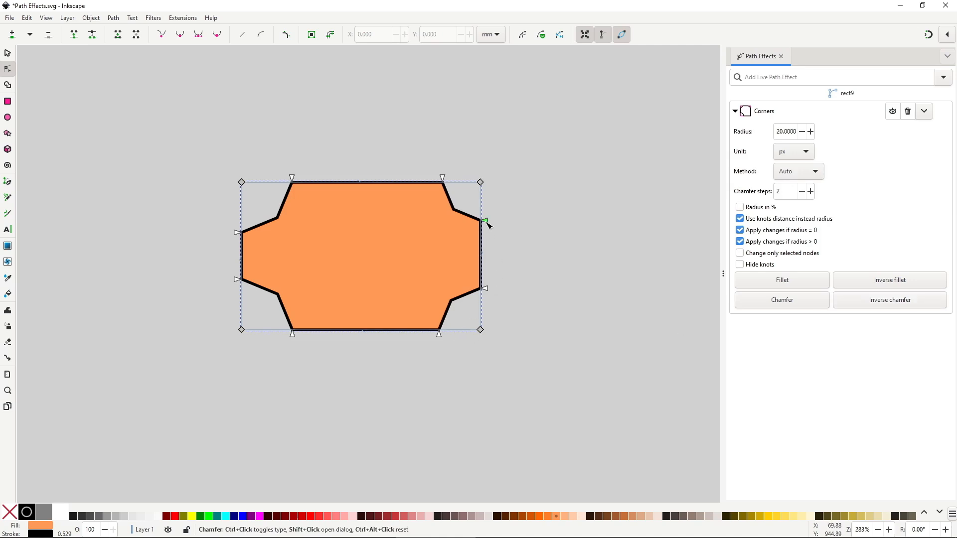
drag(484, 221, 486, 236)
drag(491, 282, 486, 277)
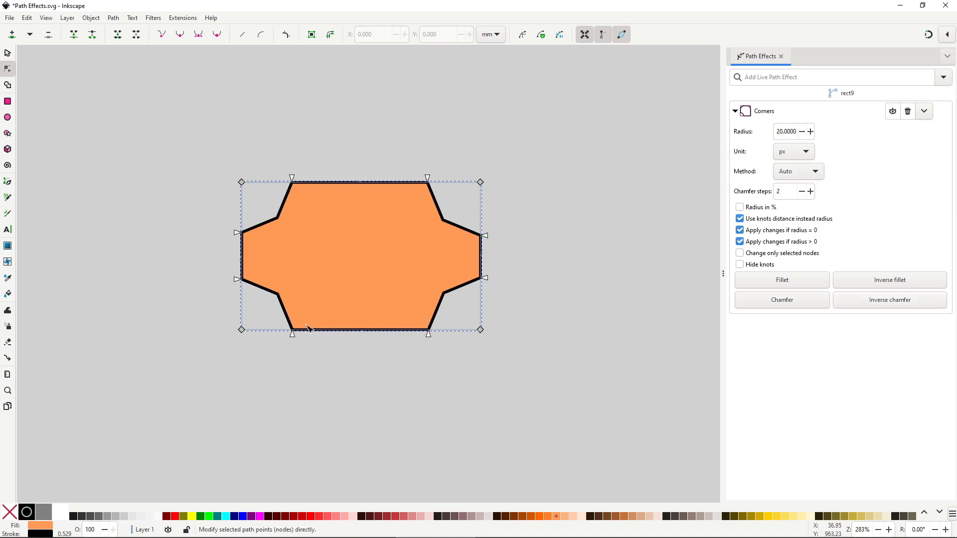
drag(294, 335, 297, 335)
drag(238, 233, 237, 238)
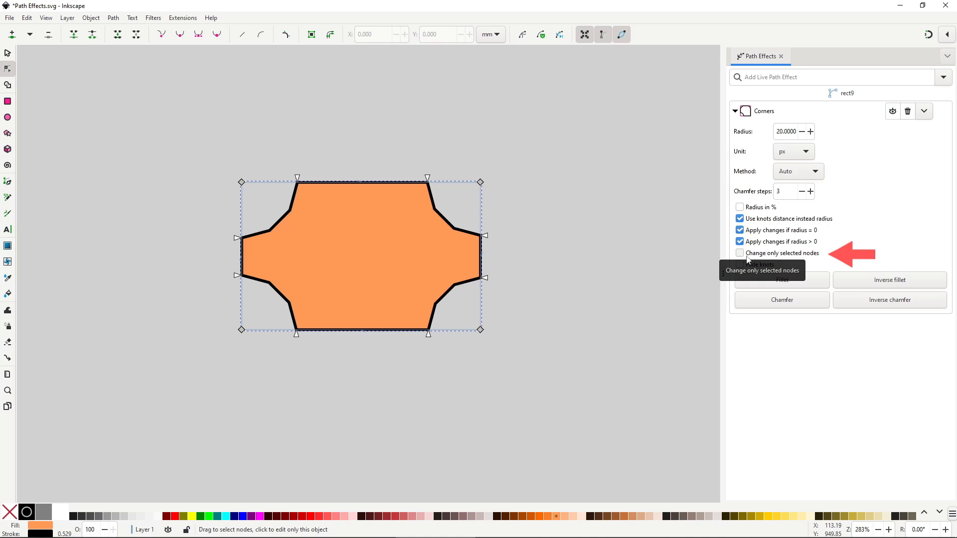
- Restrict the Corners effect to changing only selected nodes and apply Fillet to the shape's upper-left corner
click(746, 257)
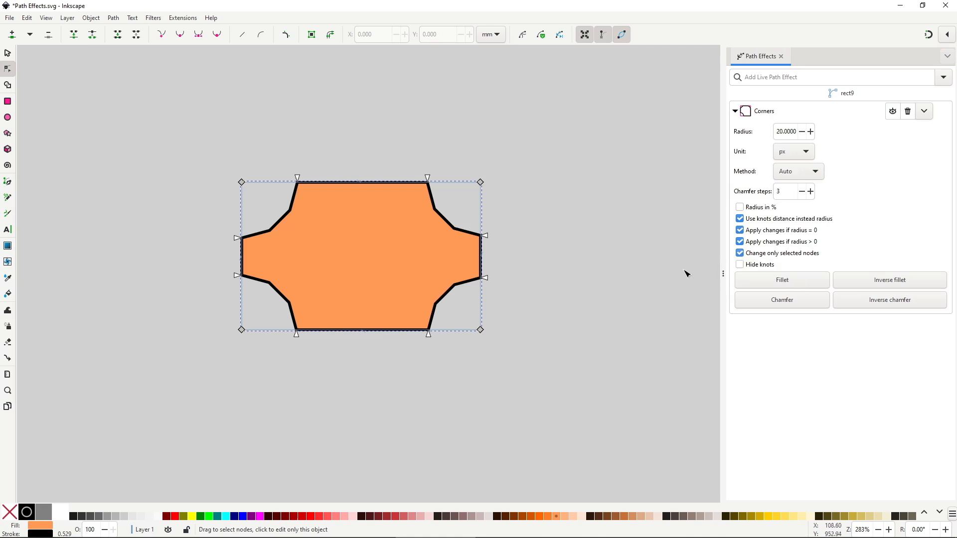
drag(222, 152, 296, 202)
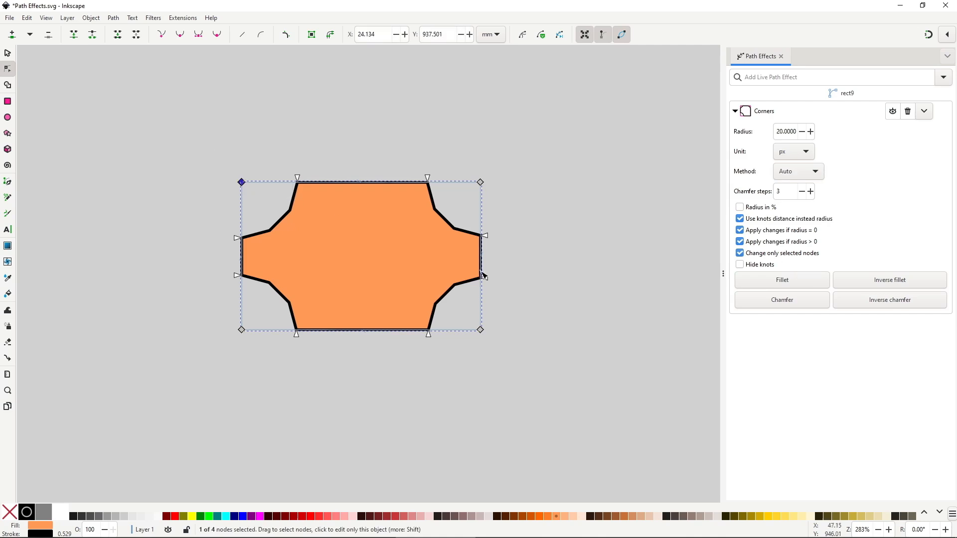
click(781, 282)
- Apply Chamfer to the shape's upper-right corner node and set the chamfer steps of the lower-right corner node to 2
drag(445, 152, 504, 215)
click(782, 300)
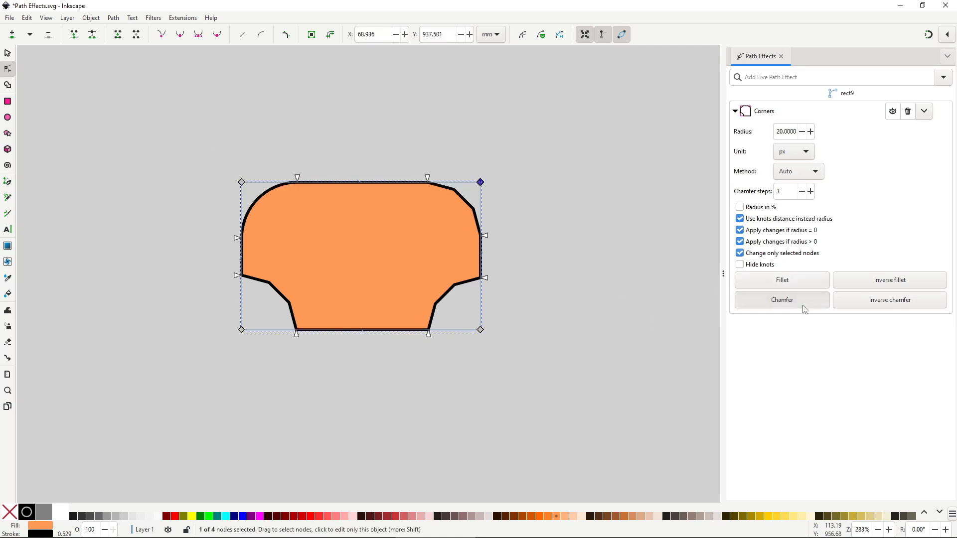
drag(589, 288, 412, 378)
click(802, 191)
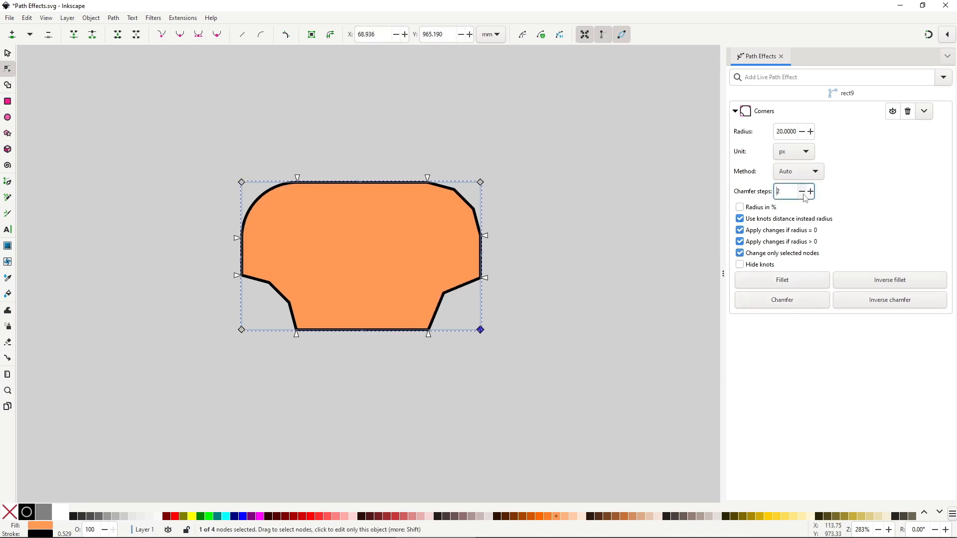
- Set the lower-right corner's chamfer steps to 1 and apply Inverse fillet to the lower-left corner node
click(802, 191)
key(Tab)
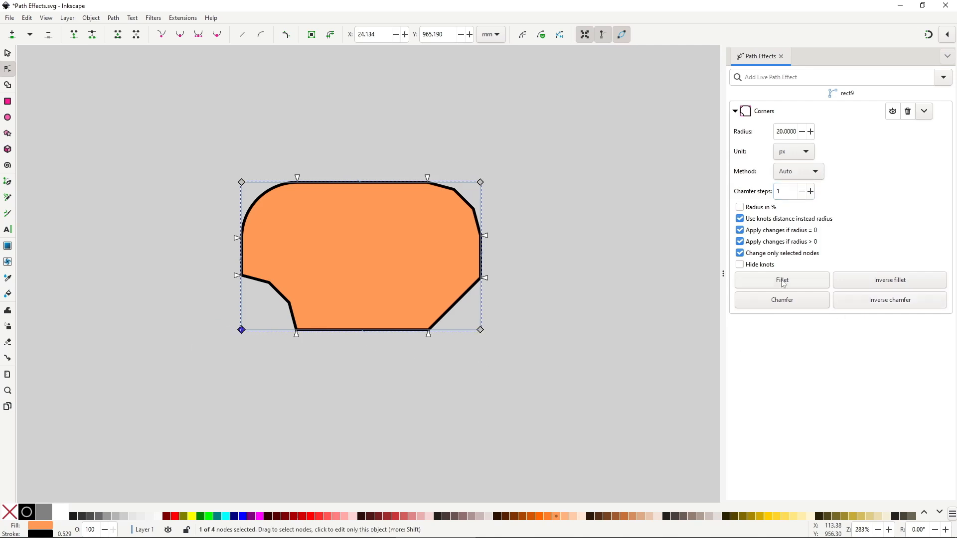
click(876, 280)
key(Escape)
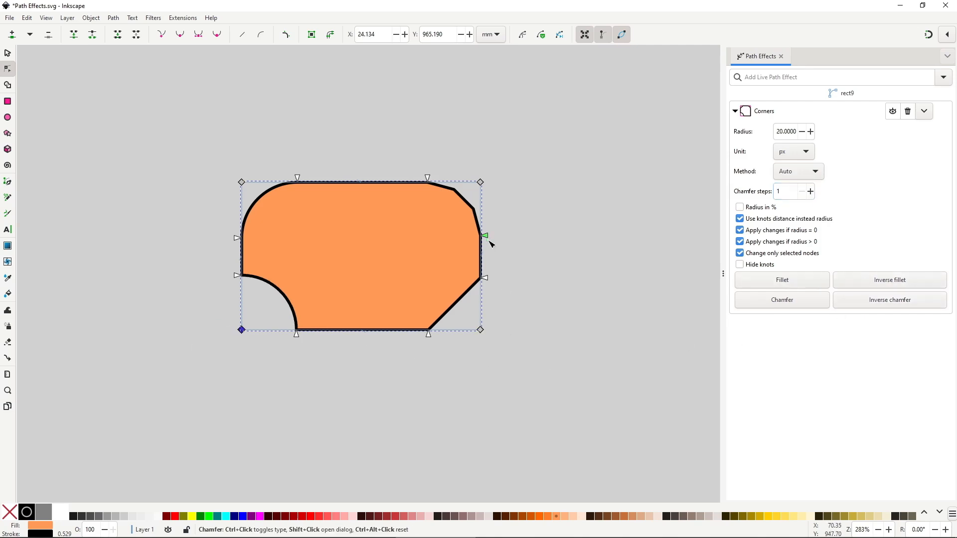
- Resize the rectangle's corners individually, shrinking the lower-right chamfer and enlarging the other three, and deselect the shape
drag(298, 178, 309, 180)
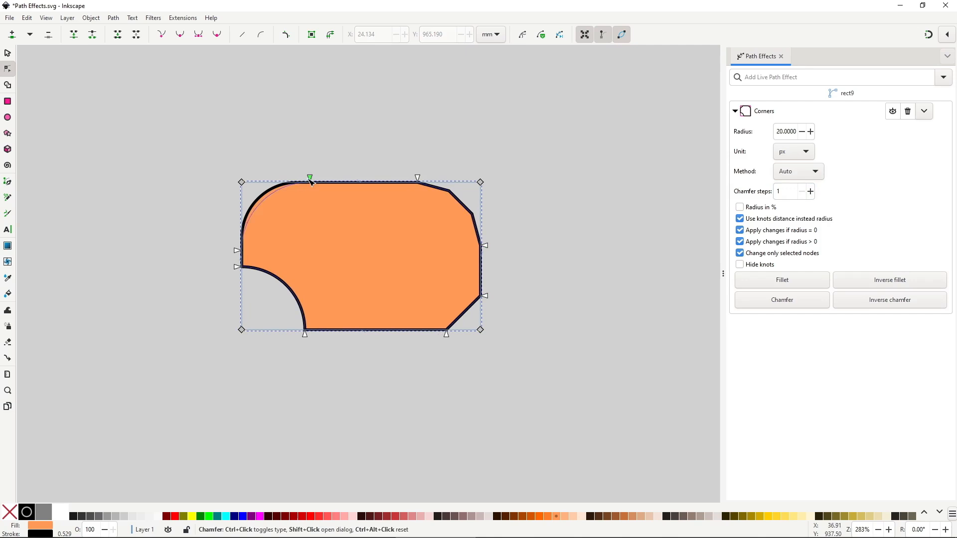
click(423, 404)
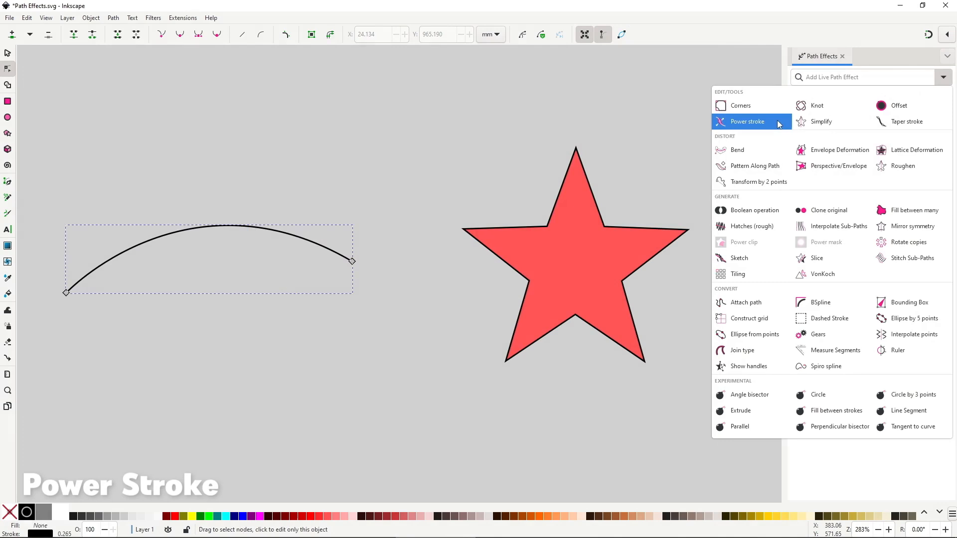
- Apply Power stroke to the arc and thicken it by repositioning its three stroke width control points
click(779, 124)
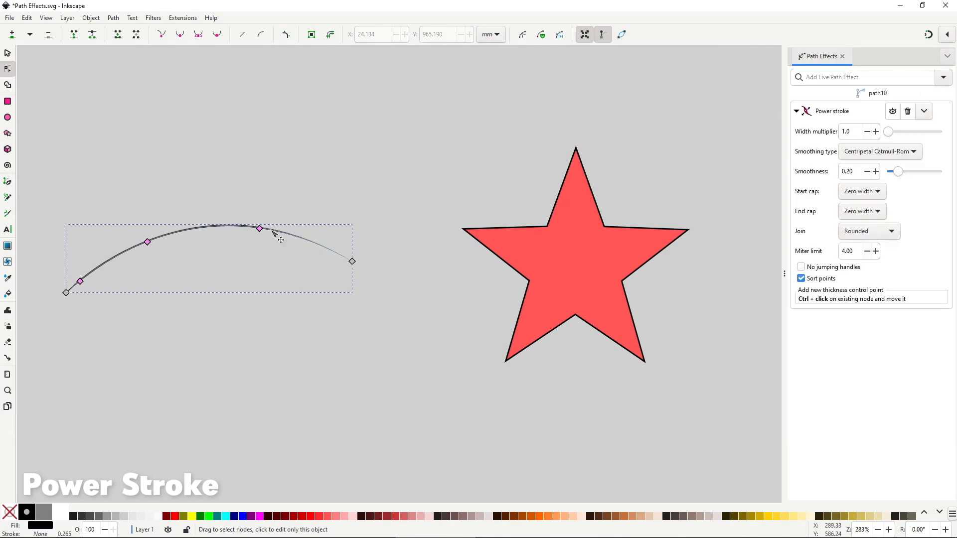
mouse_move(260, 229)
mouse_down()
mouse_move(214, 231)
mouse_move(330, 249)
mouse_up()
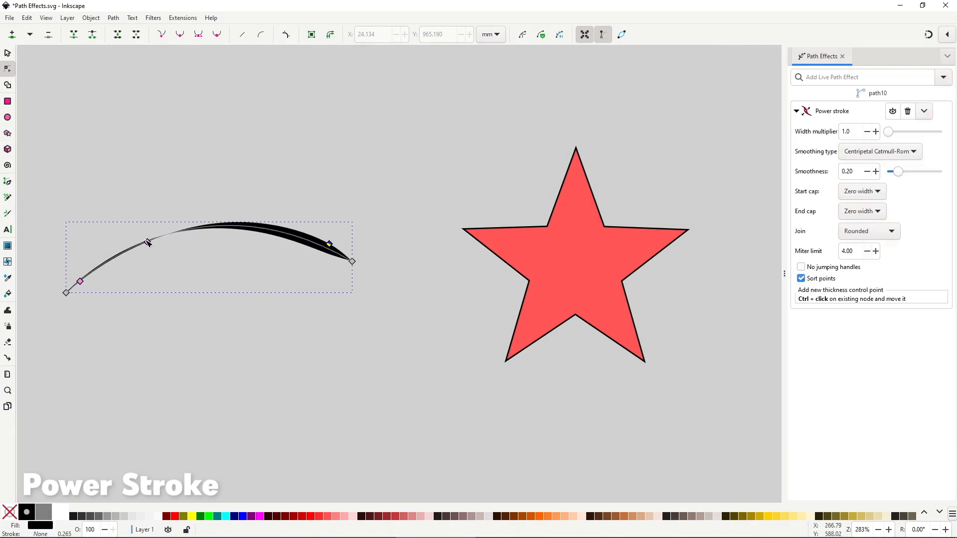
mouse_move(148, 241)
mouse_down()
mouse_move(158, 235)
mouse_move(125, 253)
mouse_up()
drag(80, 281, 76, 282)
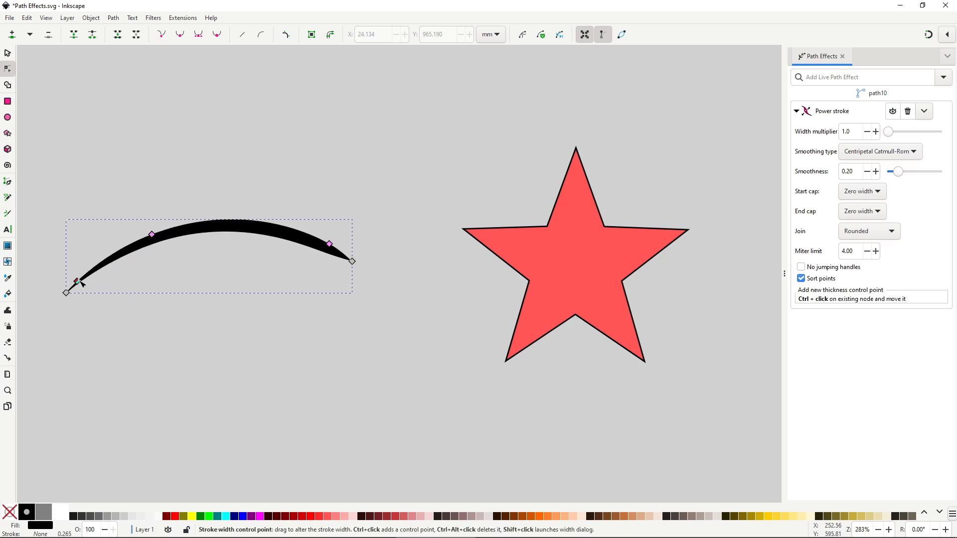
- Apply Power stroke to the red star and vary its outline with the width control point near the upper-left inner corner
click(598, 252)
click(941, 77)
click(773, 124)
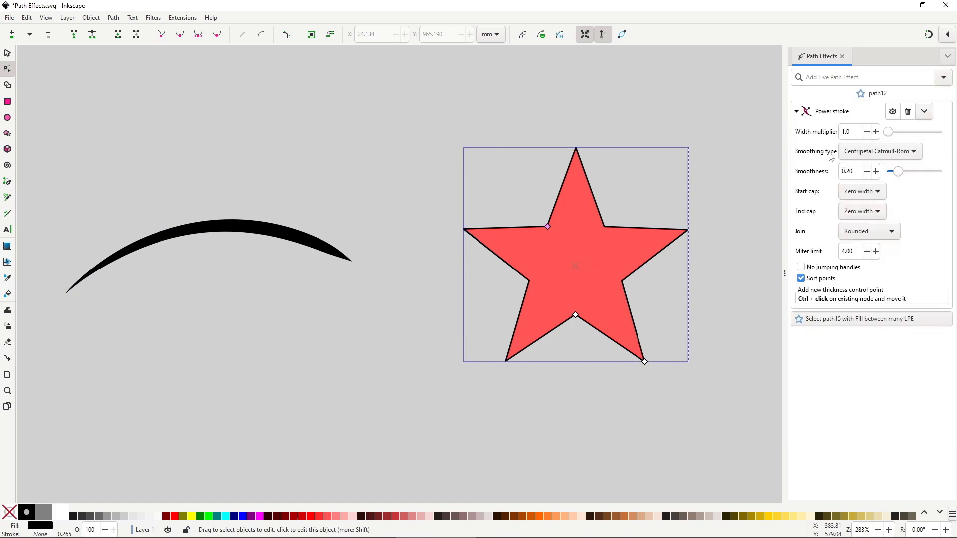
mouse_move(542, 221)
mouse_down()
mouse_move(486, 225)
mouse_move(539, 224)
mouse_up()
ctrl+click(533, 222)
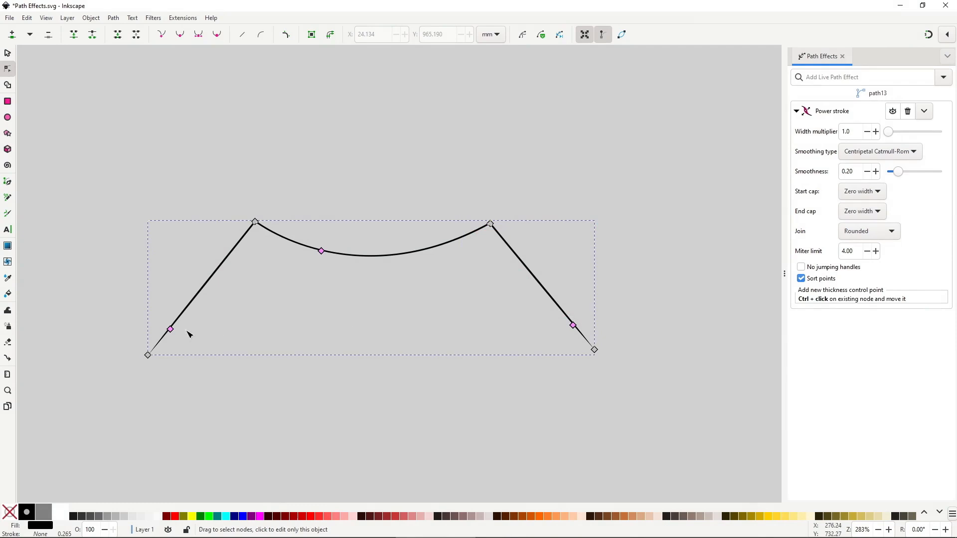
- Thicken the Power stroke path's two legs and curved middle by pulling its three width control points outward
drag(171, 331, 175, 335)
drag(321, 253, 324, 259)
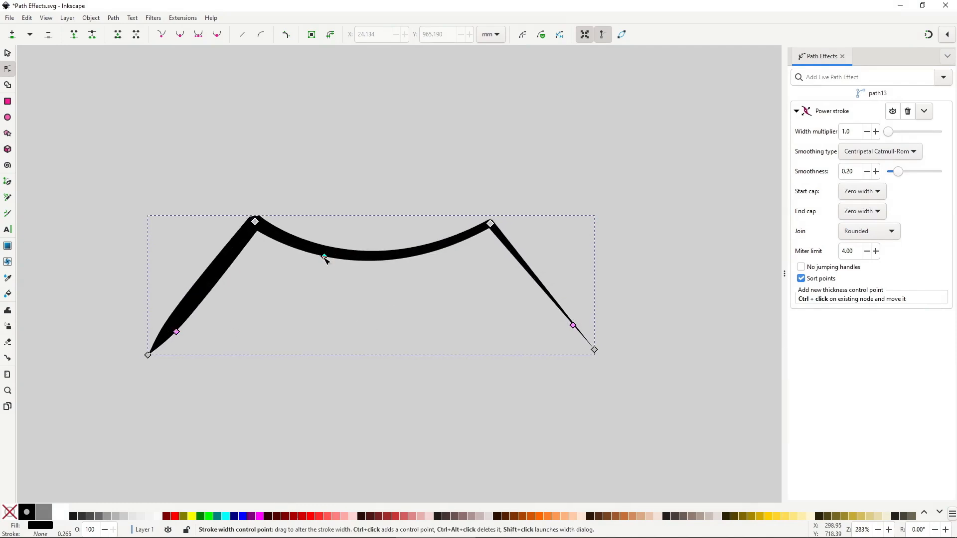
drag(573, 325, 561, 326)
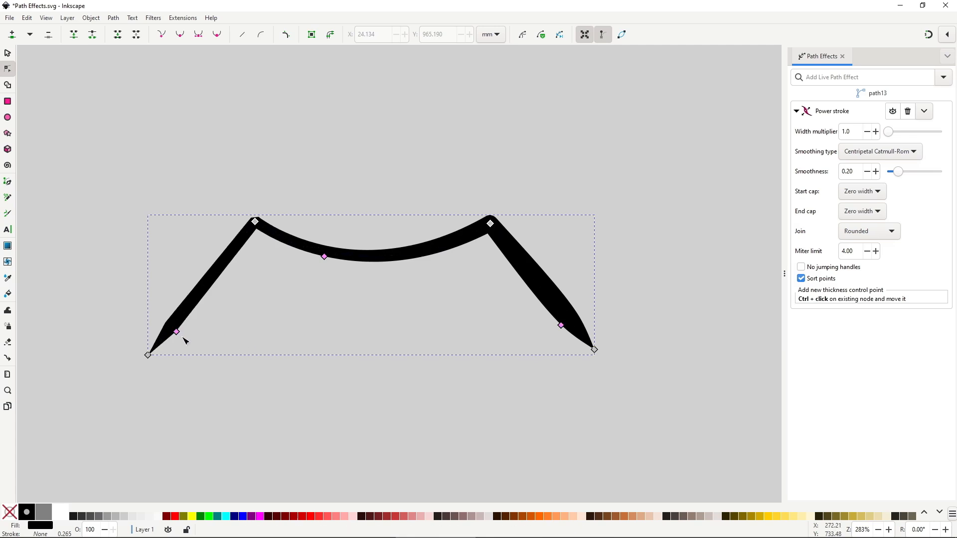
- Add stroke width control points along the left leg, the middle curve and the right leg, and vary the thickness with them
mouse_move(178, 333)
mouse_down()
mouse_move(197, 322)
mouse_move(202, 303)
mouse_up()
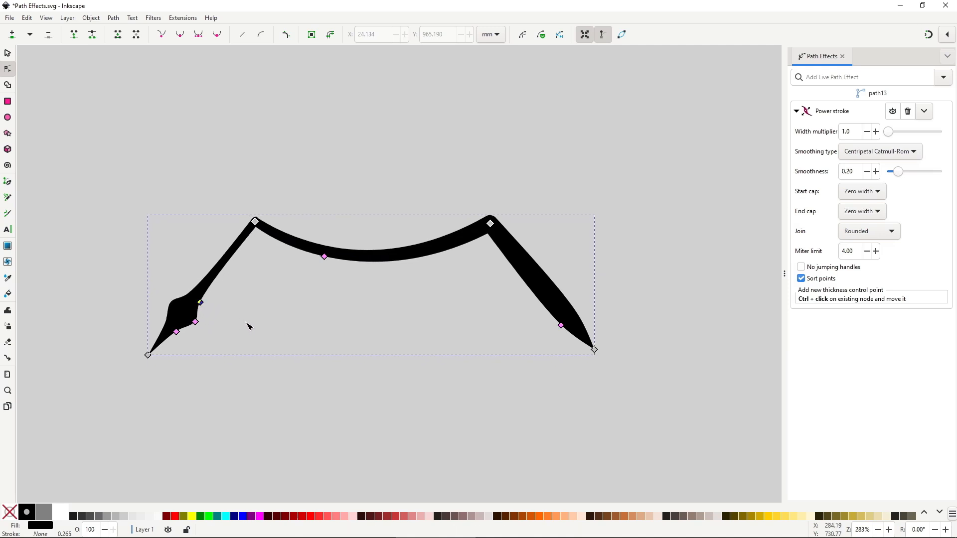
ctrl+click(561, 326)
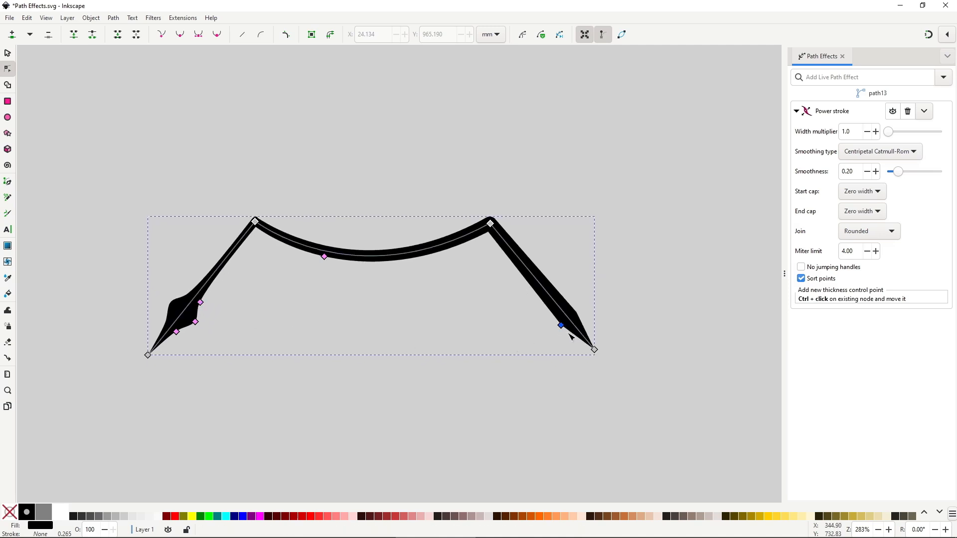
mouse_move(561, 325)
mouse_down()
mouse_move(497, 273)
mouse_move(450, 261)
mouse_move(358, 281)
mouse_move(320, 259)
mouse_move(279, 257)
mouse_move(305, 267)
mouse_up()
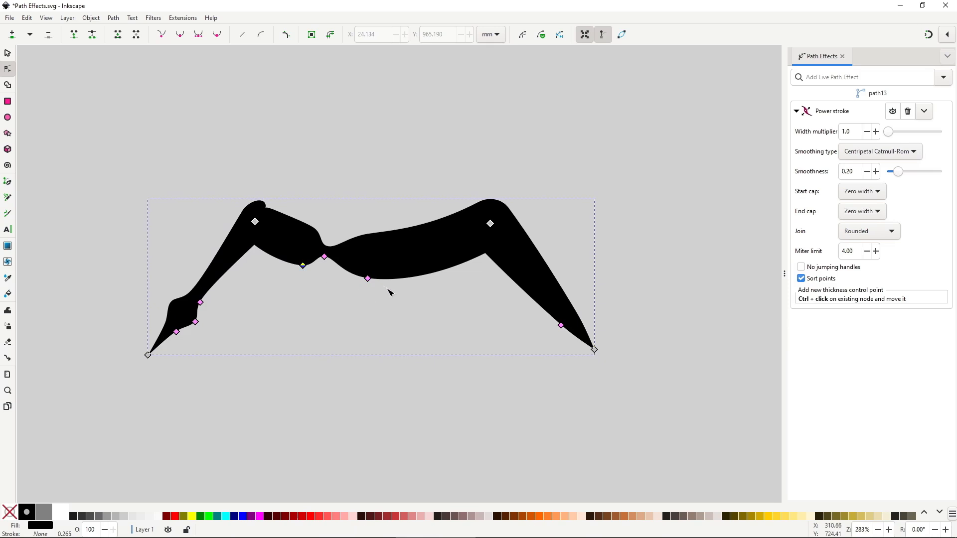
ctrl+click(561, 325)
mouse_move(560, 325)
mouse_down()
mouse_move(508, 256)
mouse_move(480, 243)
mouse_move(505, 261)
mouse_move(493, 238)
mouse_move(501, 253)
mouse_up()
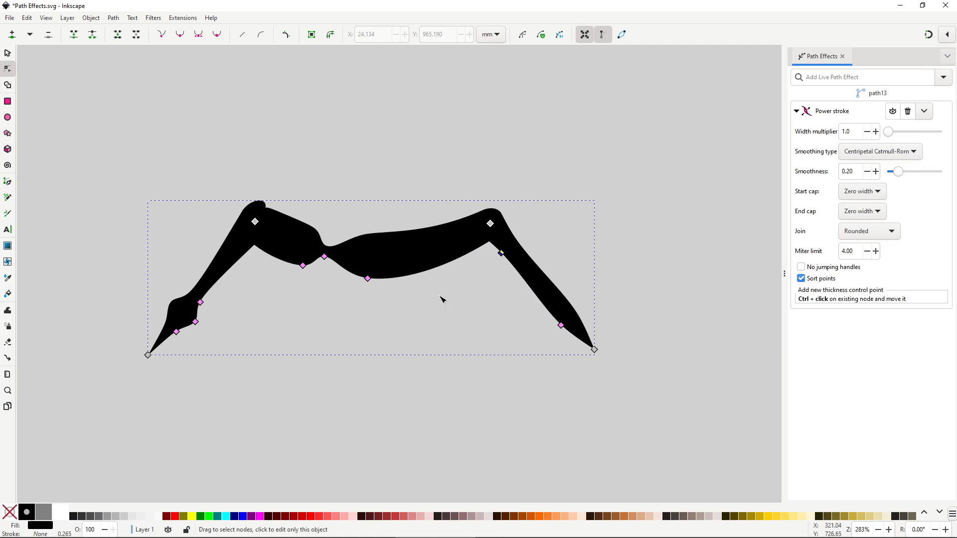
- Bend the stroke's middle segment upward into an arch and curve both legs inward
click(390, 262)
drag(391, 262, 409, 175)
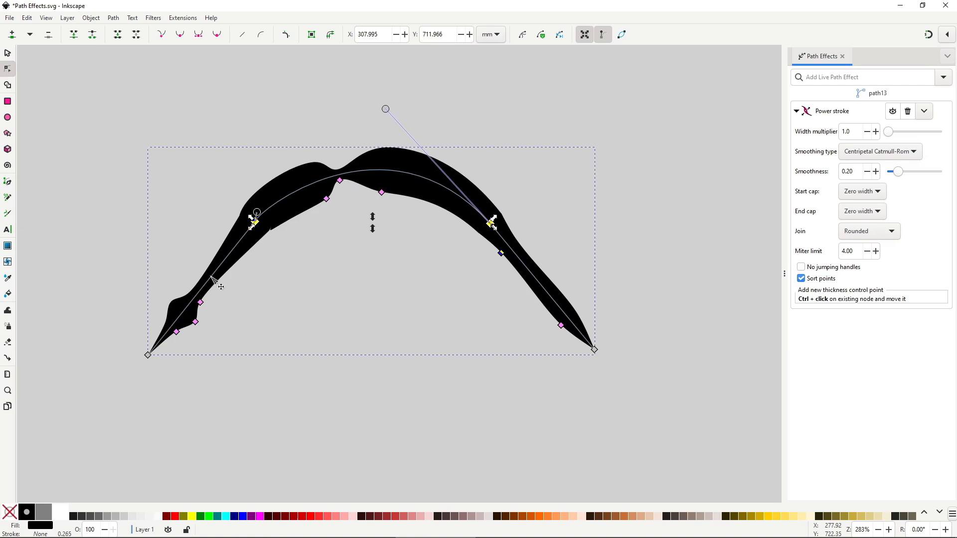
drag(213, 278, 266, 289)
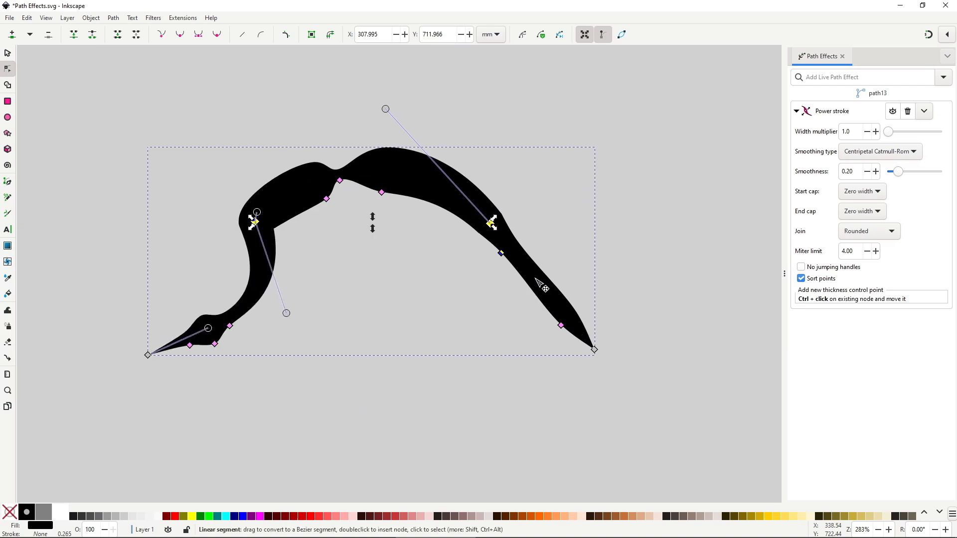
drag(541, 285, 476, 293)
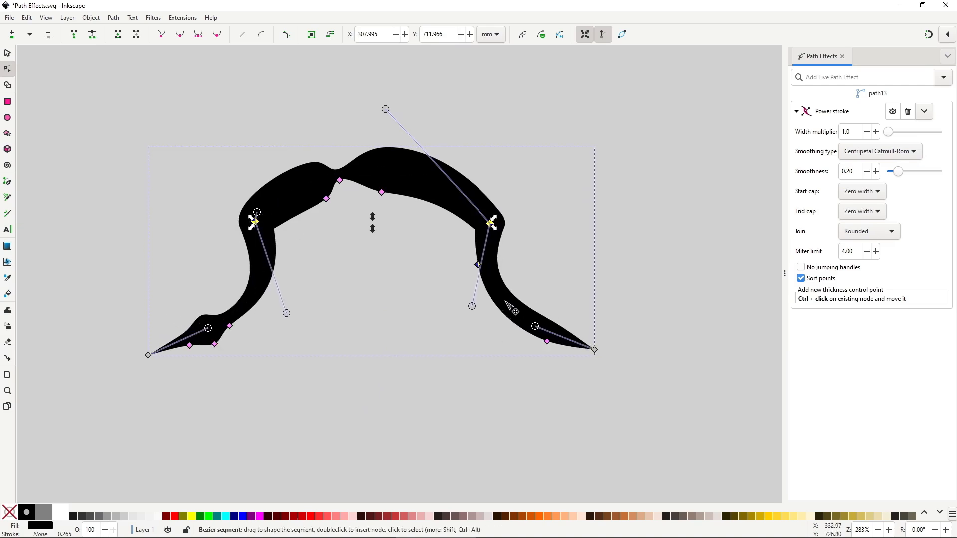
- Insert a node in the arch, raise it to a peak, and reshape the adjoining segments with the side nodes' handles
double_click(408, 172)
drag(408, 173, 429, 108)
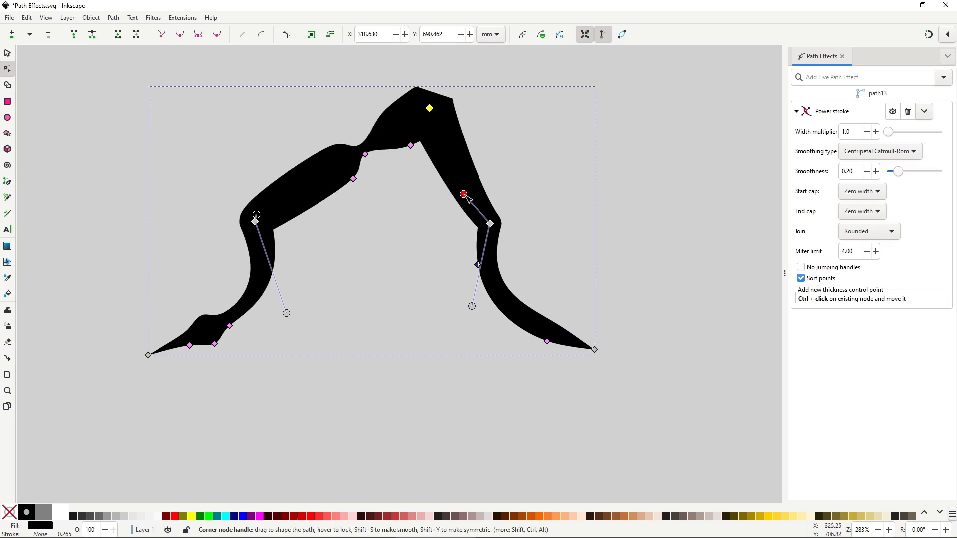
drag(463, 194, 439, 215)
drag(256, 214, 254, 135)
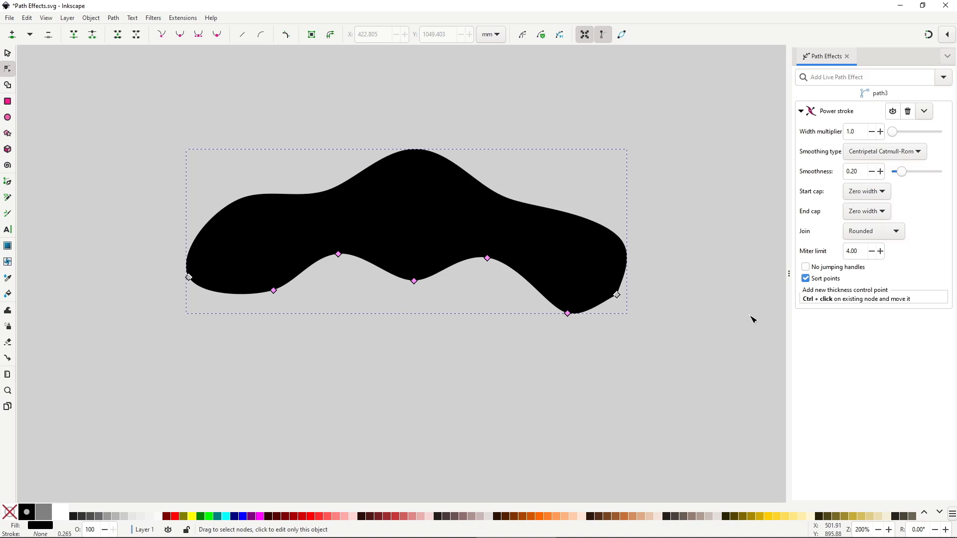
- Show the path outline of the thick wavy stroke and reshape it by adding two nodes, raising one and lowering the other
click(621, 35)
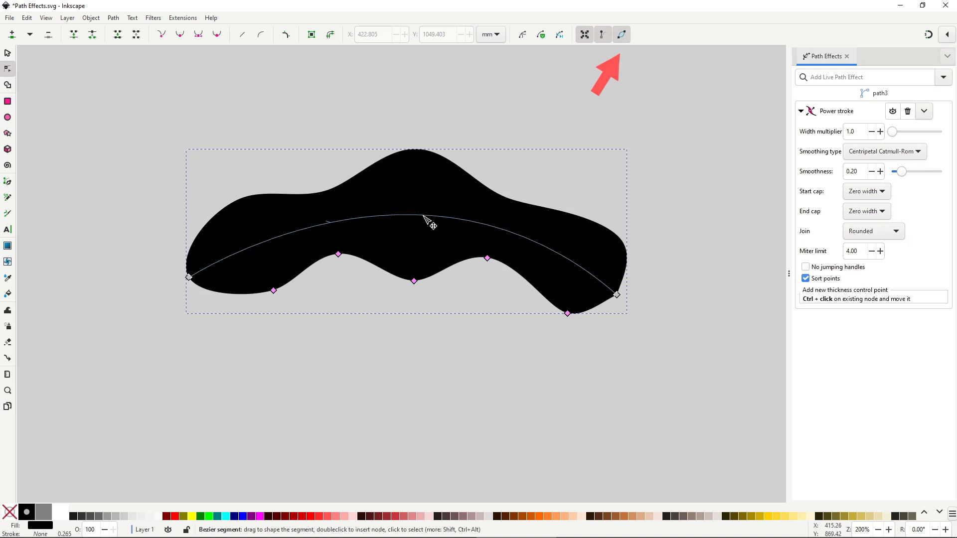
mouse_move(425, 215)
mouse_down()
mouse_move(418, 350)
mouse_move(427, 166)
mouse_up()
double_click(419, 350)
double_click(503, 228)
drag(506, 224, 470, 324)
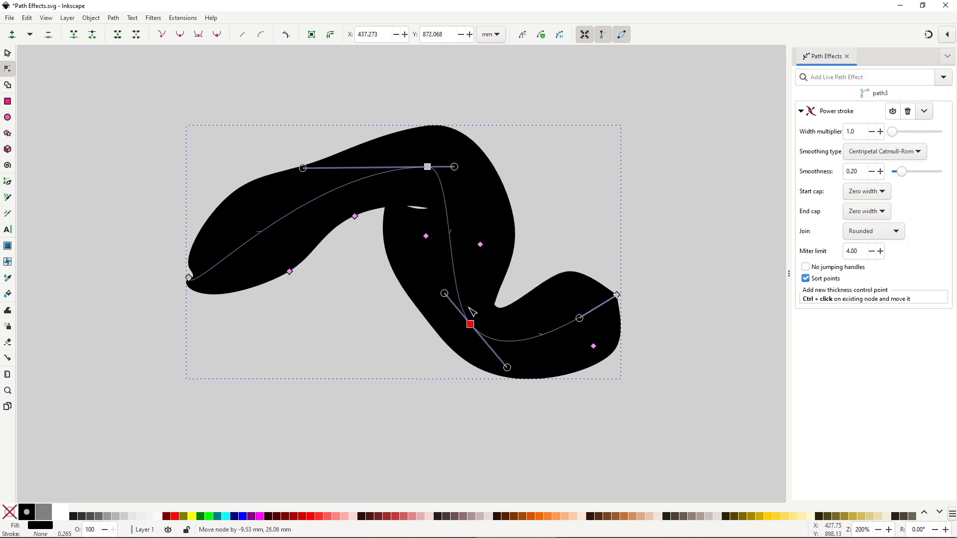
drag(427, 166, 376, 132)
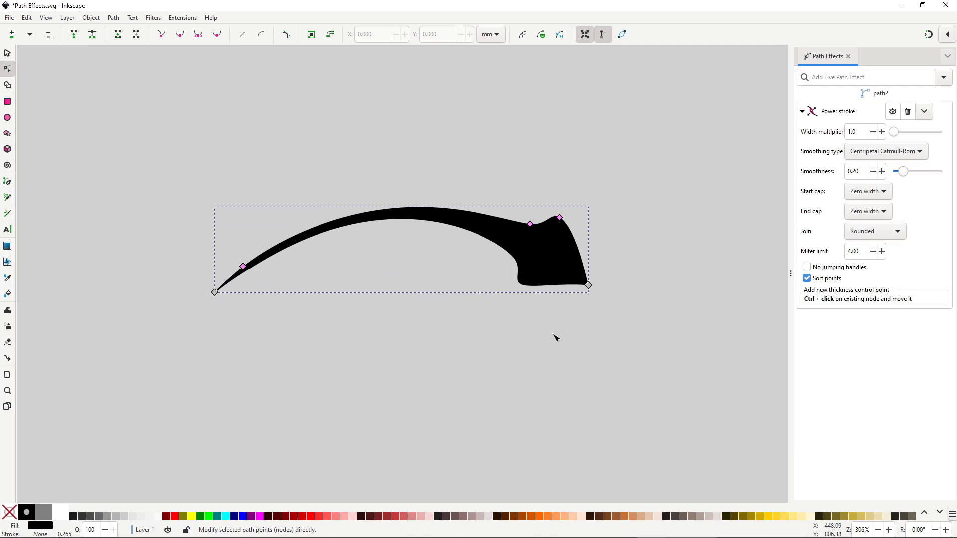
- Try the Power stroke width multiplier at 1.6 and at 0.1 on the curved shape
click(881, 132)
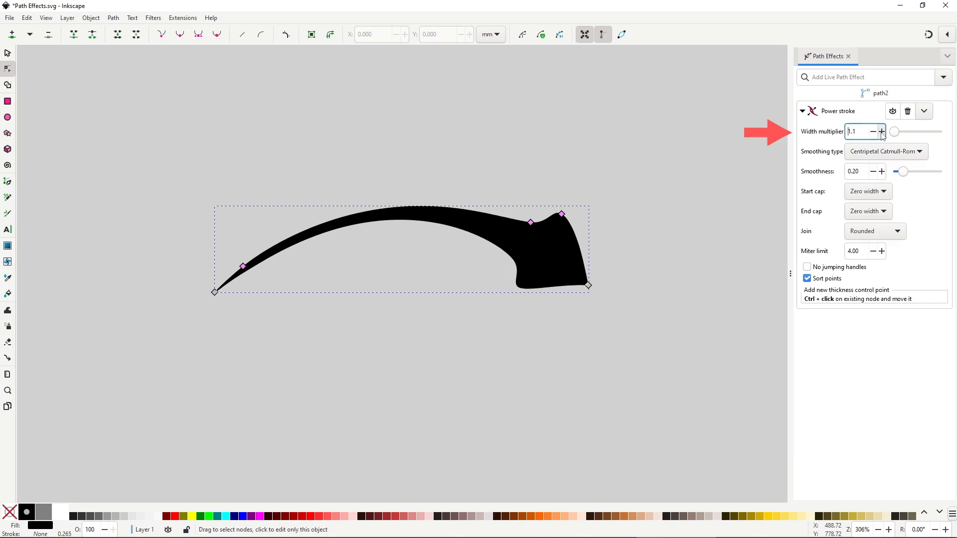
click(881, 131)
click(881, 131)
click(872, 132)
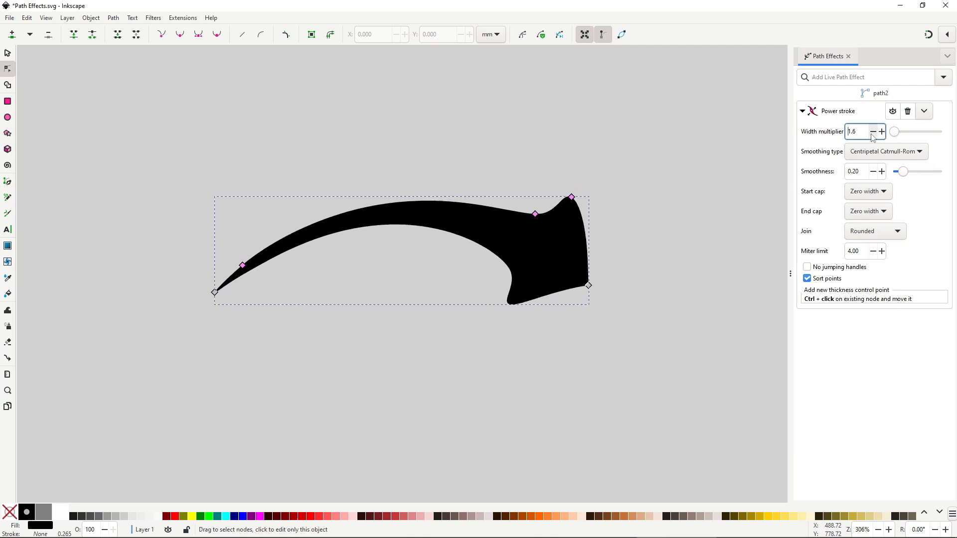
click(873, 132)
click(872, 132)
click(872, 132)
click(872, 132)
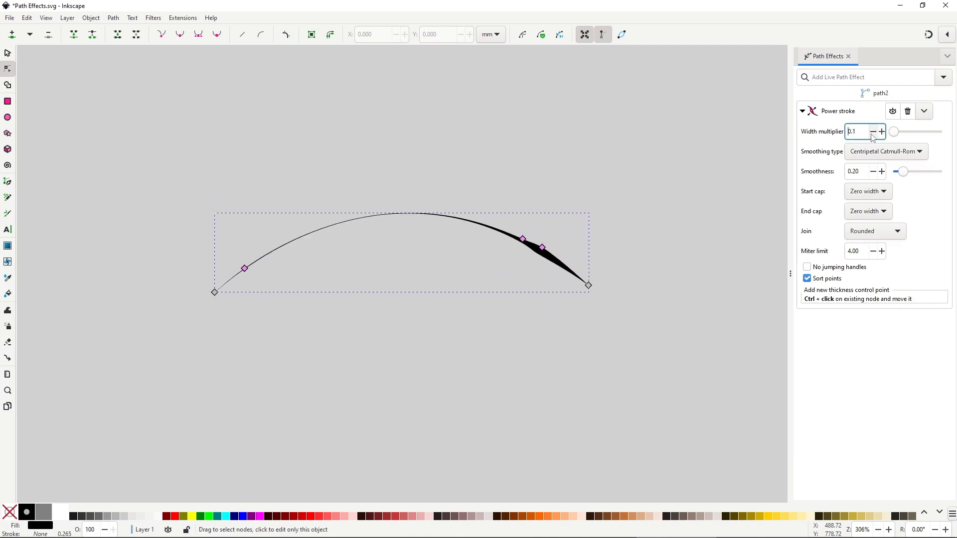
- Set the Power stroke width multiplier to 1.3
click(881, 132)
click(881, 131)
click(880, 132)
click(881, 131)
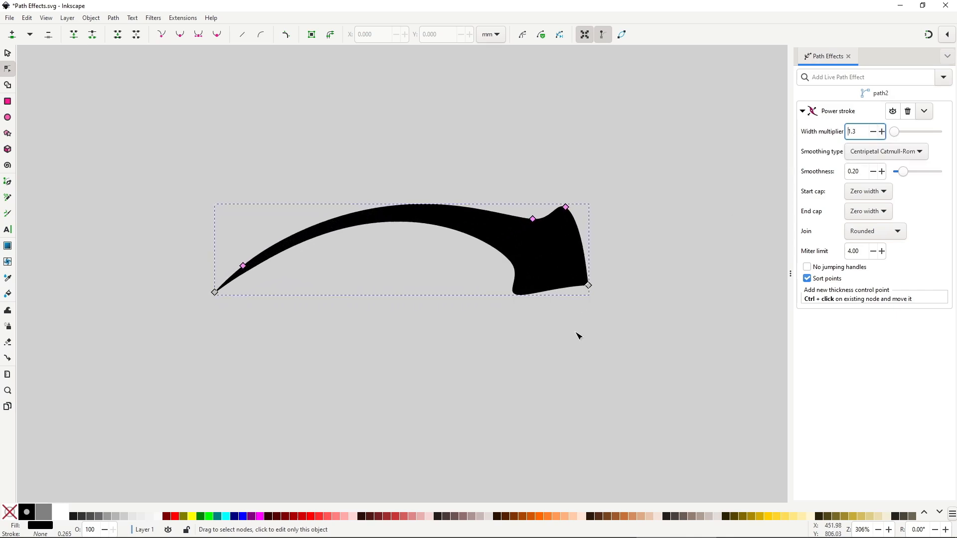
- Set the Power stroke shape's flat fill to orange-red, RGBA f75325ff
key(ctrl+shift+f)
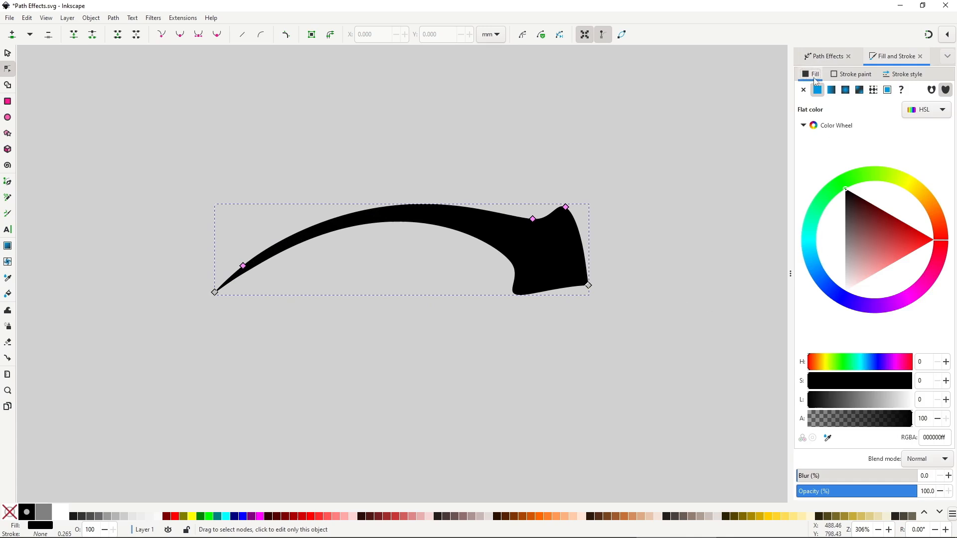
click(916, 245)
mouse_move(941, 241)
mouse_down()
mouse_move(930, 204)
mouse_move(940, 226)
mouse_up()
click(913, 218)
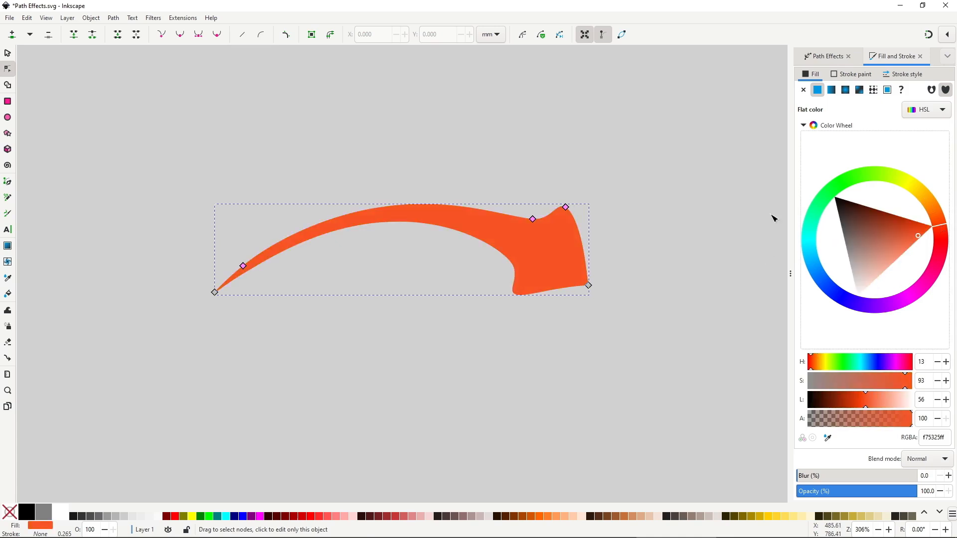
- Give the shape a flat dark red-brown stroke colour
click(852, 74)
click(817, 90)
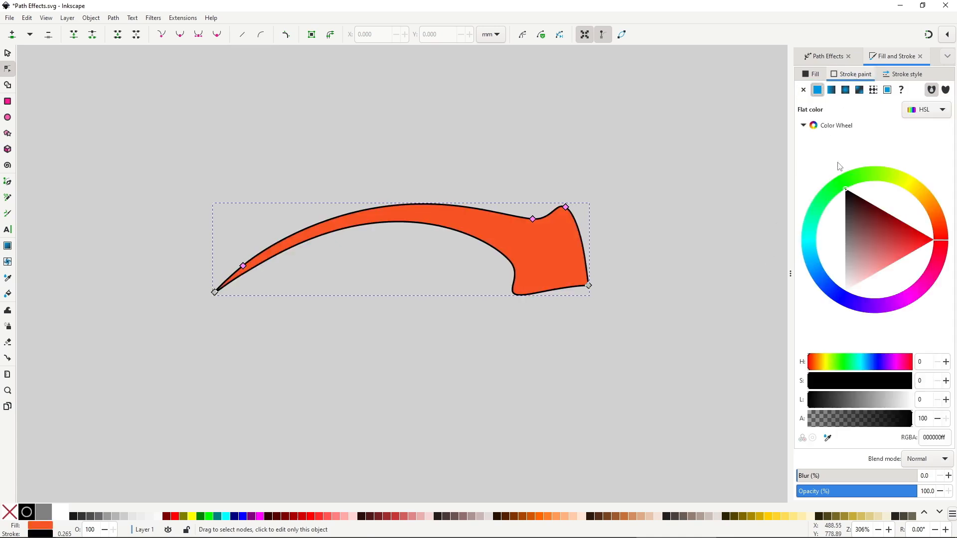
drag(879, 234, 869, 227)
- Set the shape's stroke width to 5 px
click(896, 74)
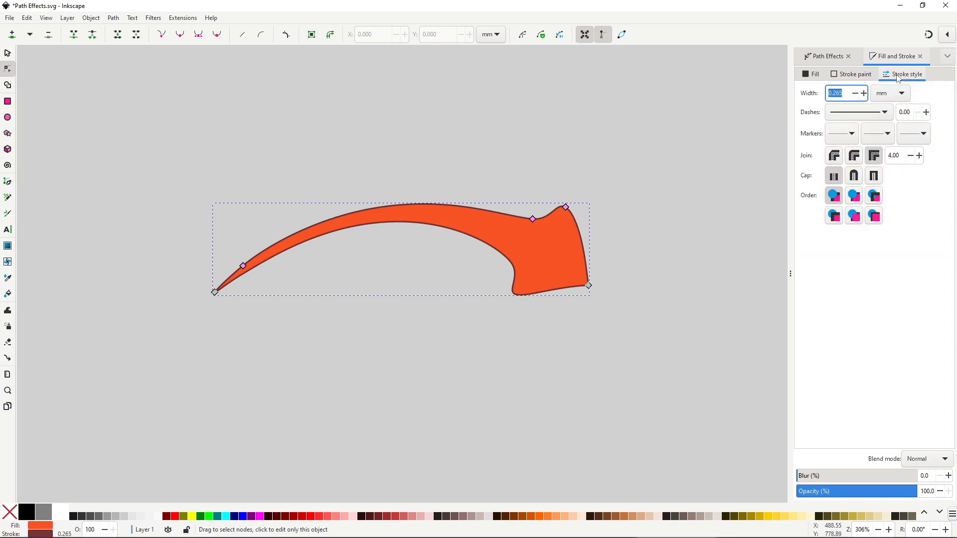
click(886, 93)
click(883, 122)
drag(845, 94, 823, 95)
text(10)
key(Return)
text(5)
key(Return)
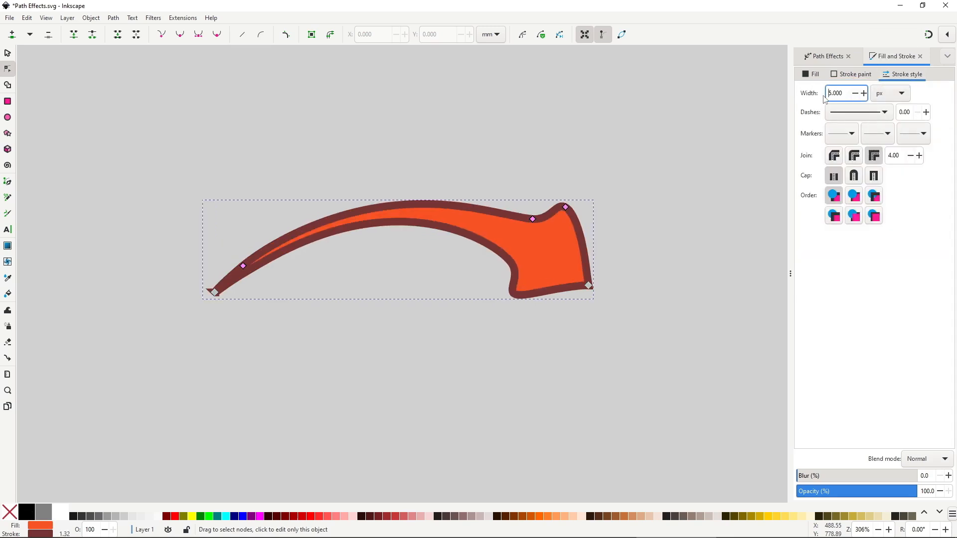
- Reposition the width control point before the shape's thick end and the one near its thin left end
mouse_move(532, 220)
mouse_down()
mouse_move(521, 222)
mouse_move(559, 217)
mouse_up()
drag(243, 266, 236, 263)
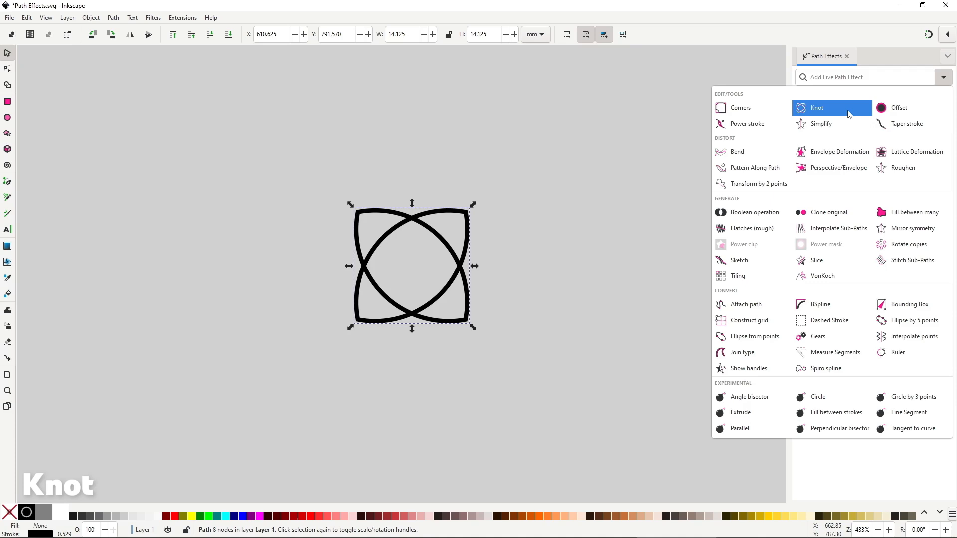
- Apply the Knot path effect to the closed four-cornered interlaced path
click(850, 114)
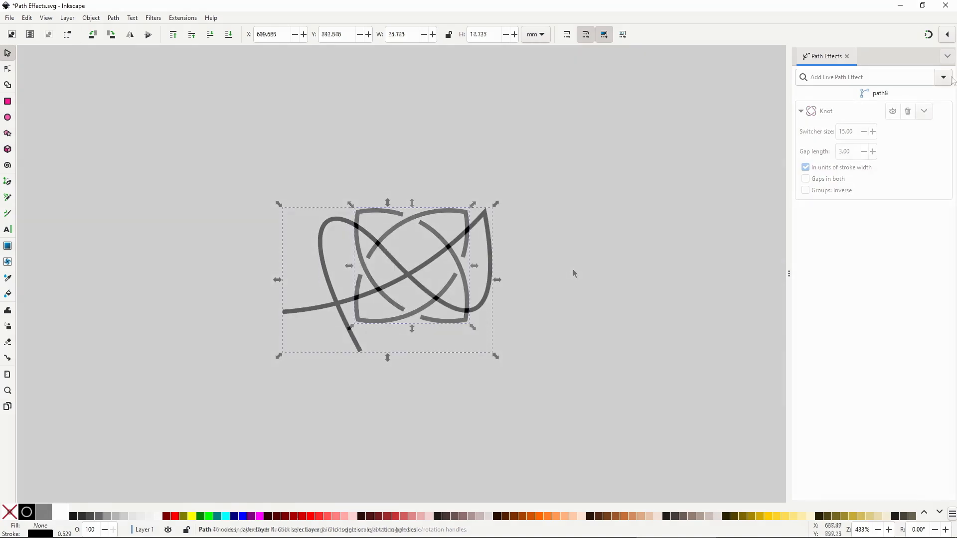
- Apply the Knot path effect to the open looping path and show its nodes for editing
click(947, 78)
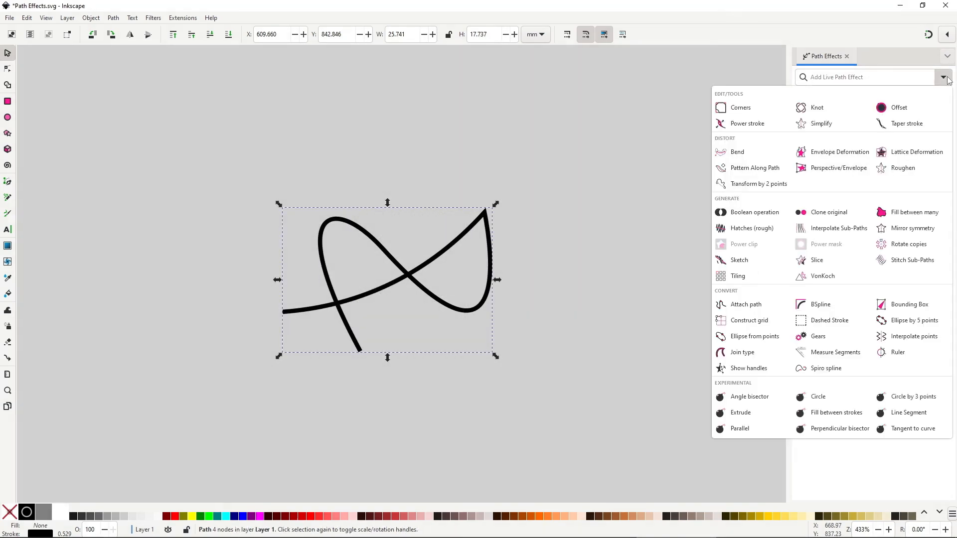
click(843, 107)
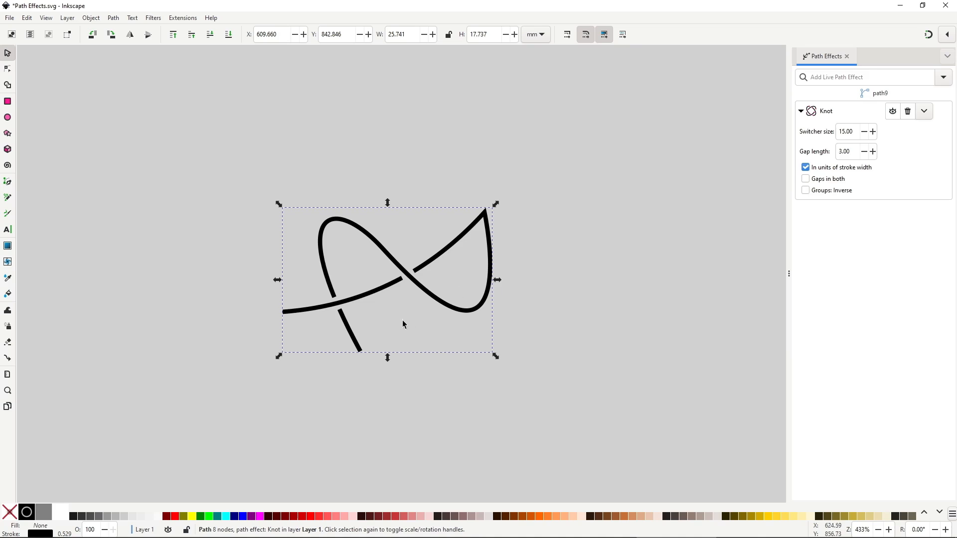
key(n)
- Reshape the open looping path by moving its end nodes, its middle node and their curve handles
mouse_move(360, 351)
mouse_down()
mouse_move(384, 333)
mouse_move(373, 351)
mouse_up()
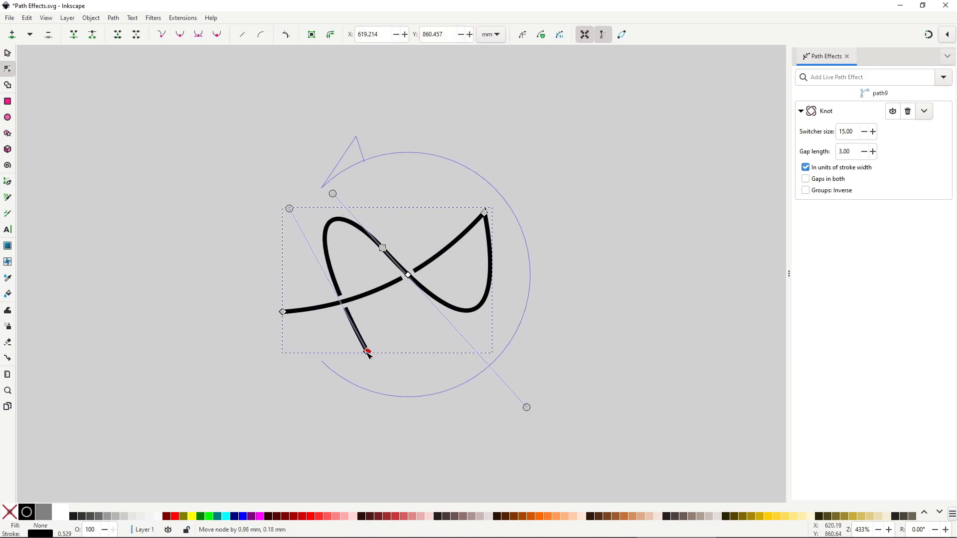
drag(292, 211, 276, 234)
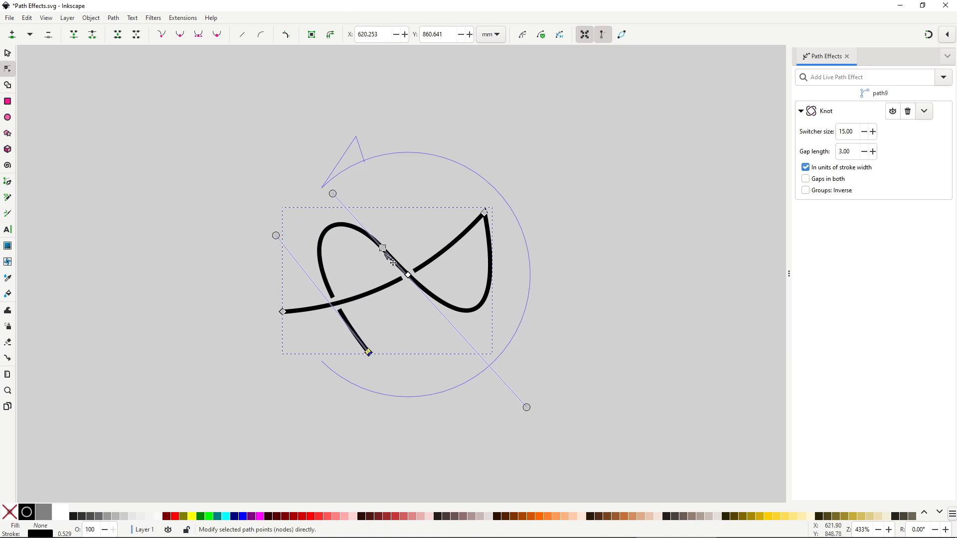
drag(384, 249, 419, 228)
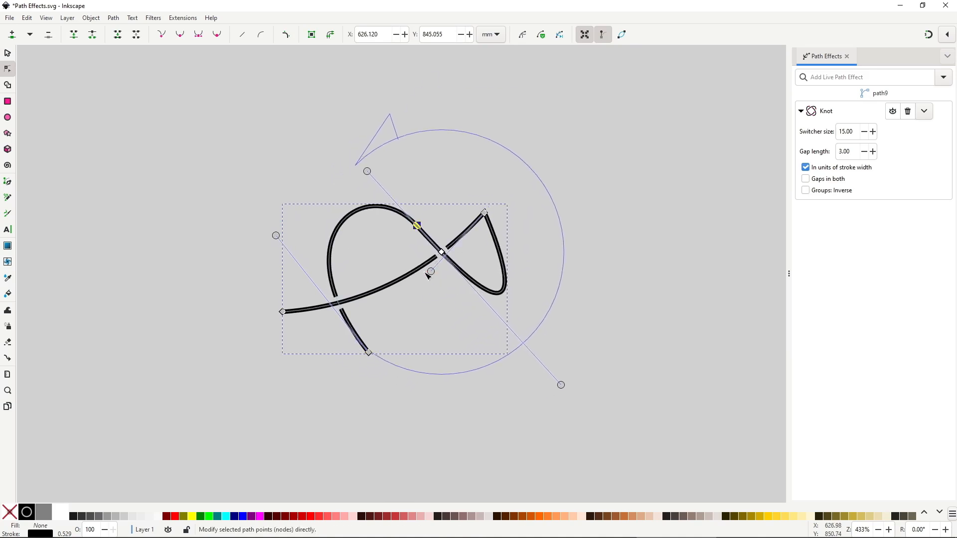
drag(431, 271, 431, 310)
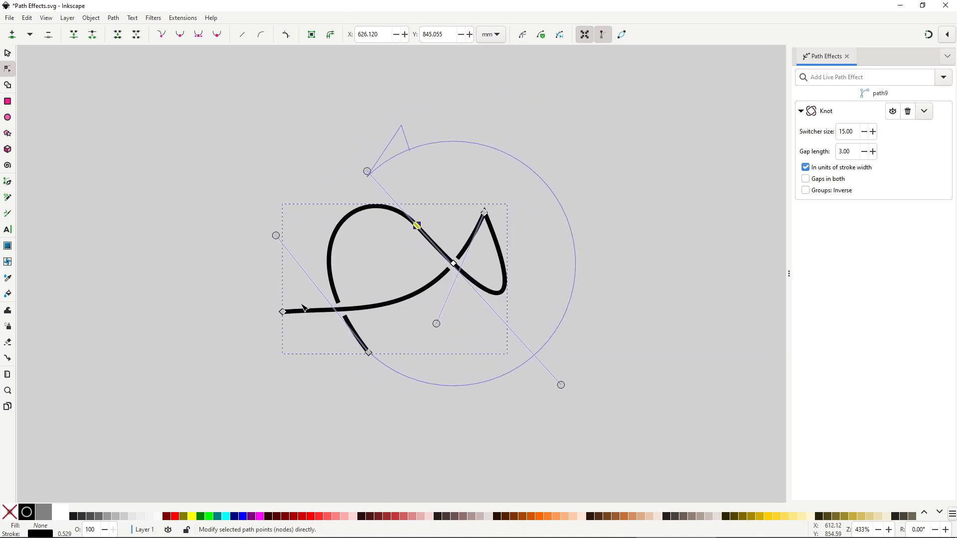
drag(282, 312, 301, 296)
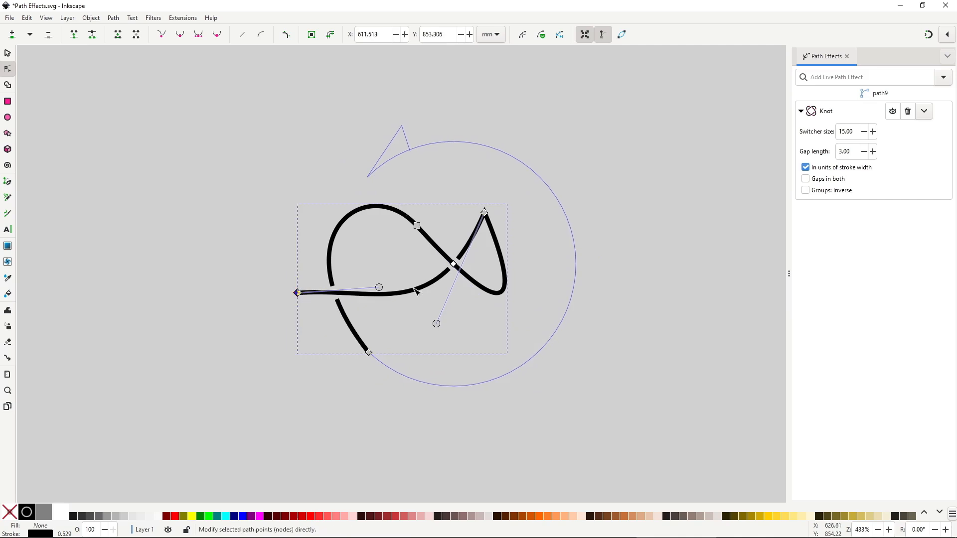
drag(381, 290, 410, 376)
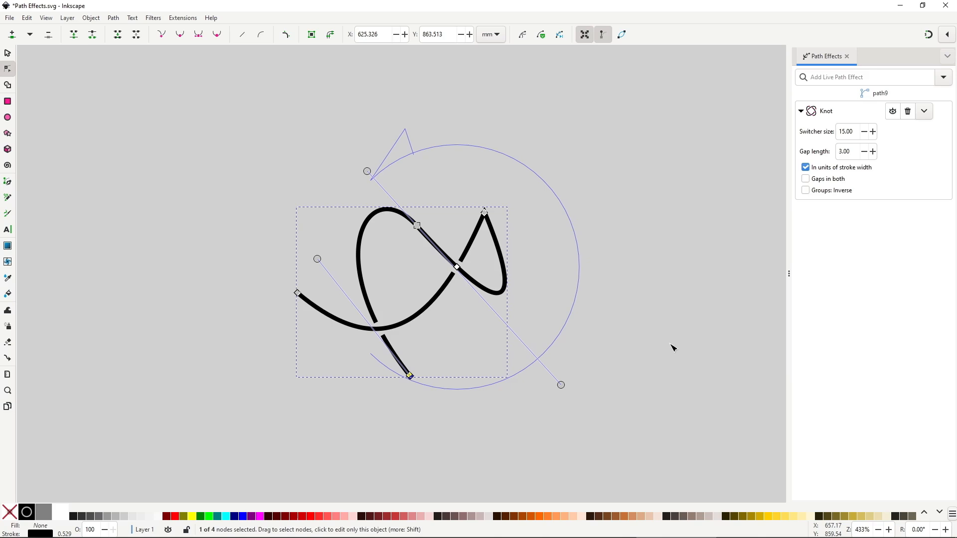
- Cycle the knot switcher at the path's right-hand crossing through its over, under and gap states
click(459, 270)
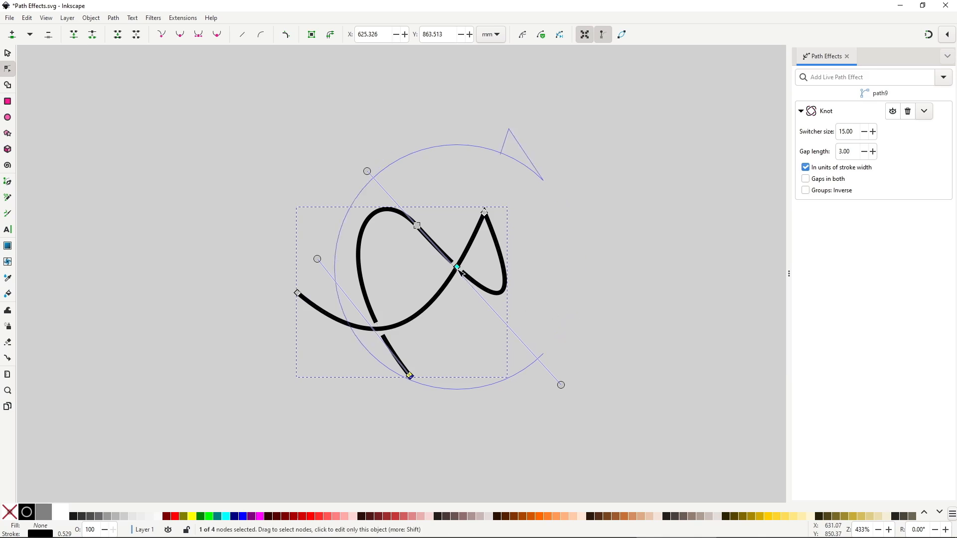
click(458, 269)
click(458, 272)
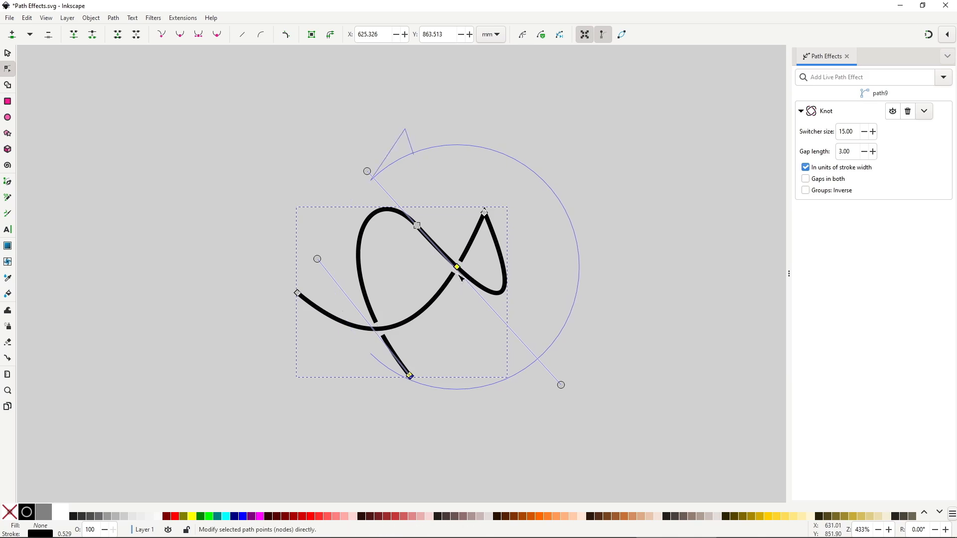
click(458, 273)
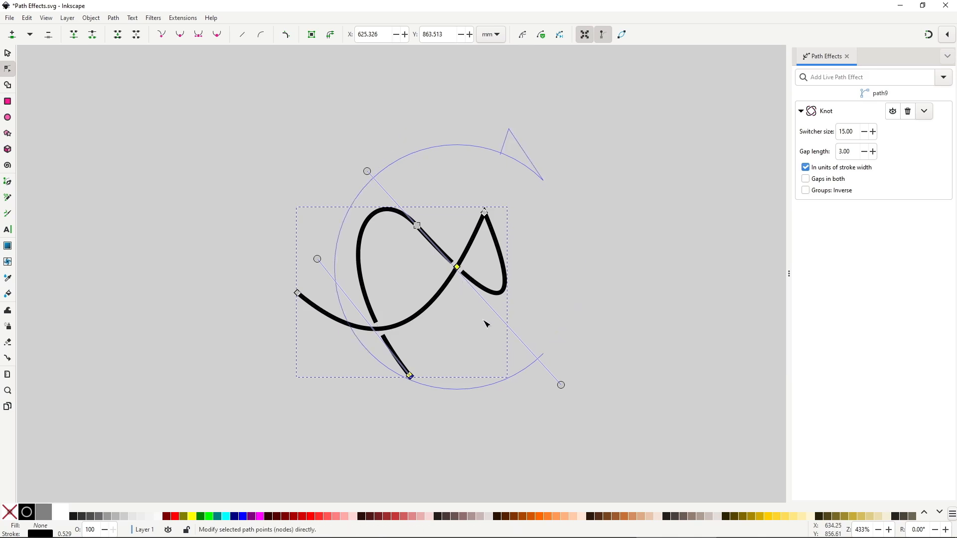
click(461, 273)
click(460, 273)
click(461, 272)
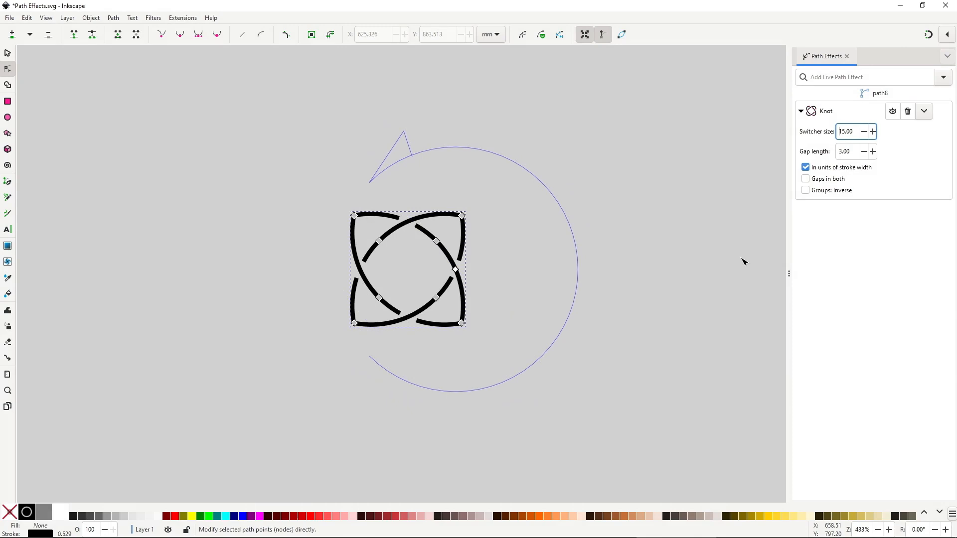
- Set the closed four-cornered path's Knot gap length to 2.90 and toggle Gaps in both
click(873, 154)
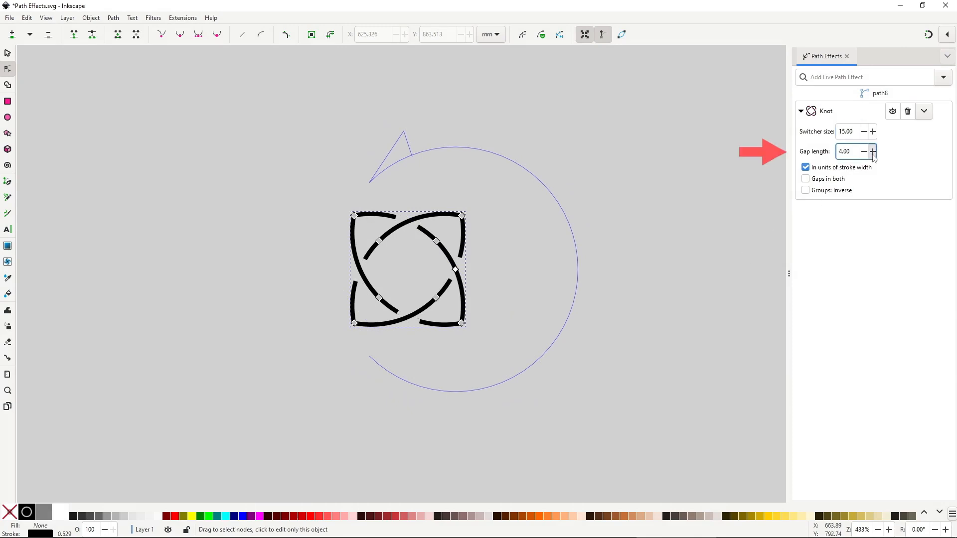
click(864, 154)
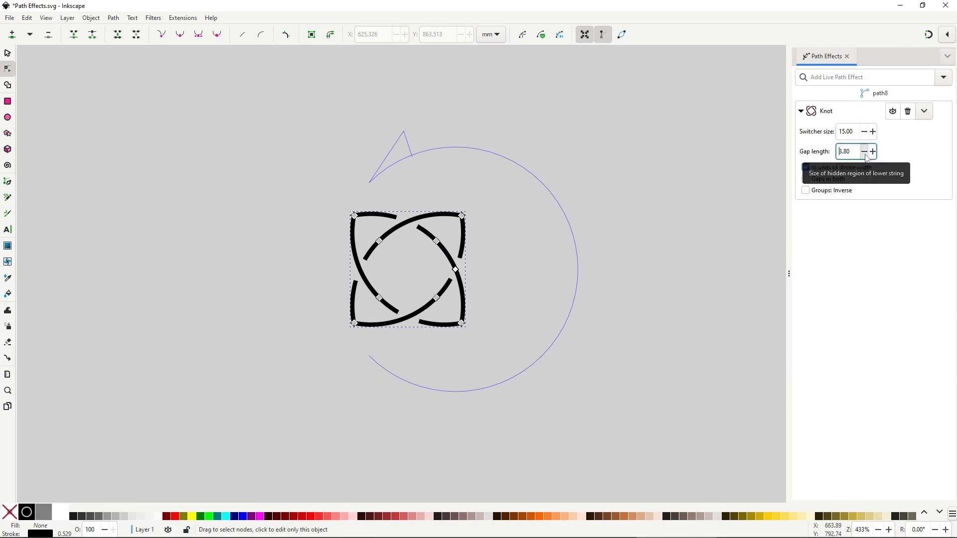
click(873, 152)
click(874, 152)
click(874, 152)
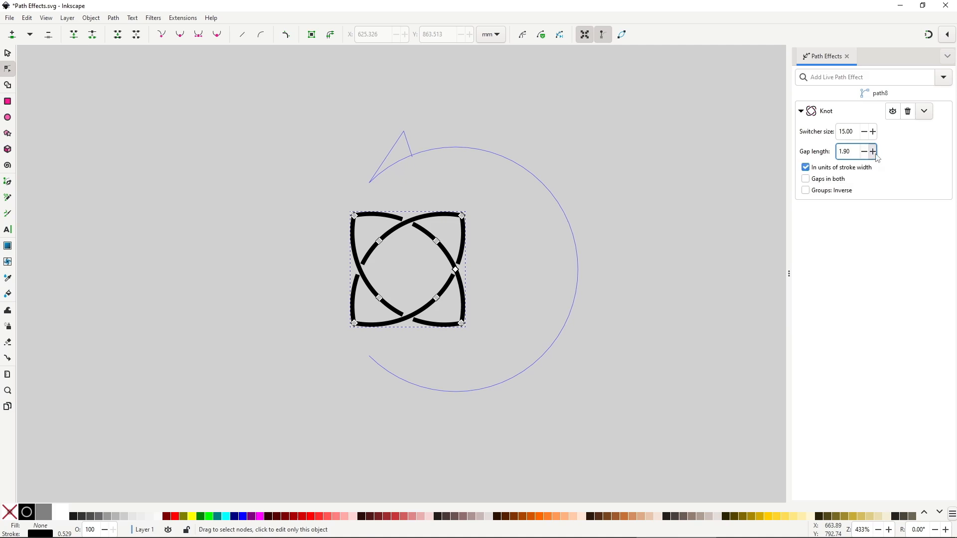
click(873, 152)
click(873, 153)
click(825, 180)
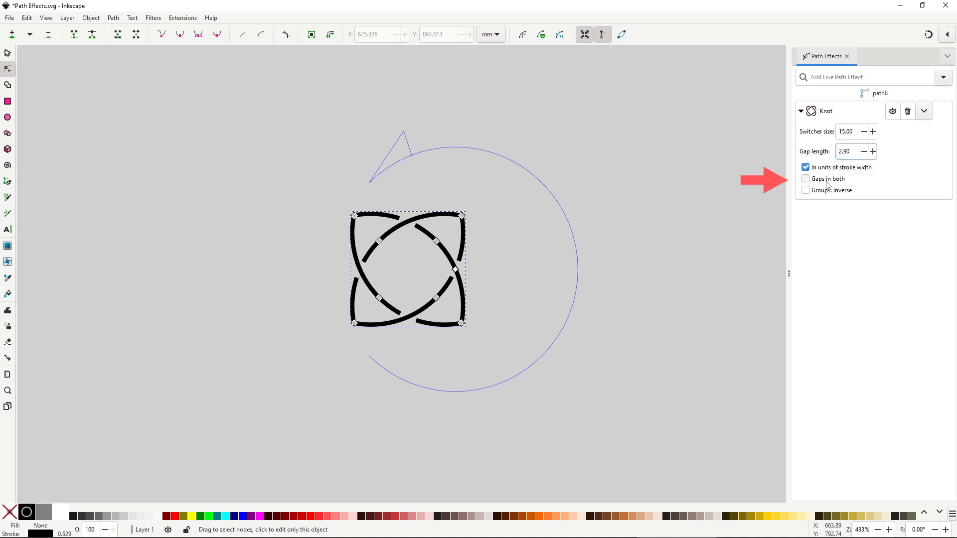
- Draw a circle about 17 mm wide on an empty canvas area and place a duplicate overlapping it on the right
scroll(436, 345, up, 1)
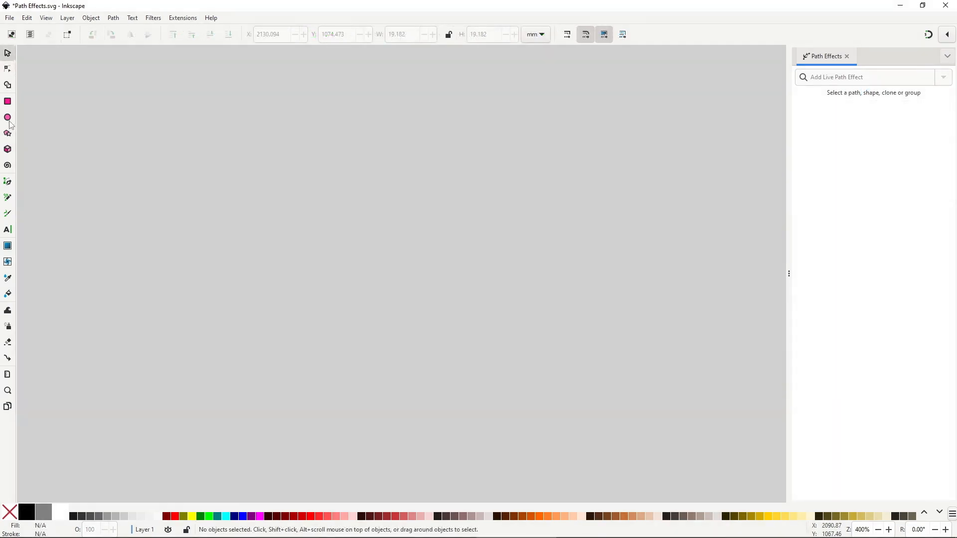
key(e)
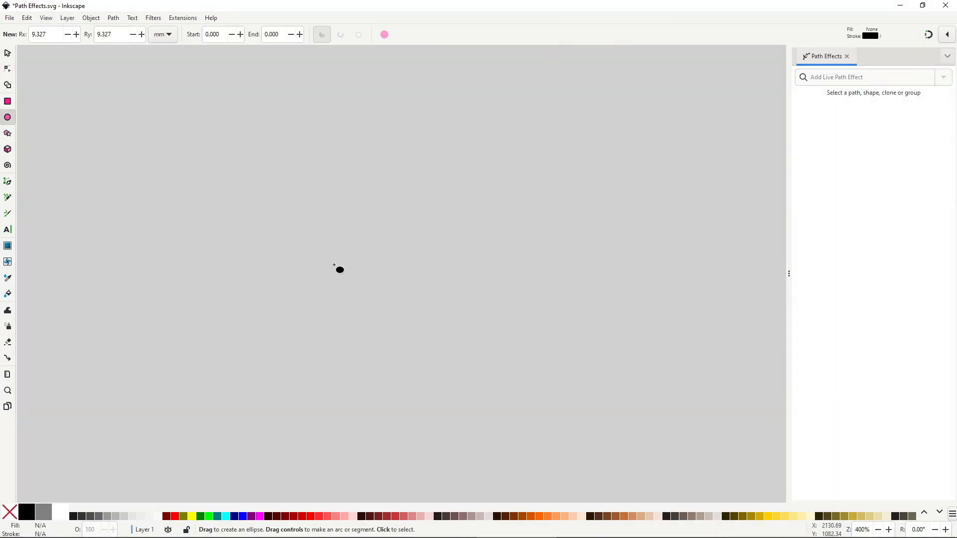
drag(240, 182, 370, 314)
key(s)
key(ctrl+d)
drag(279, 191, 351, 189)
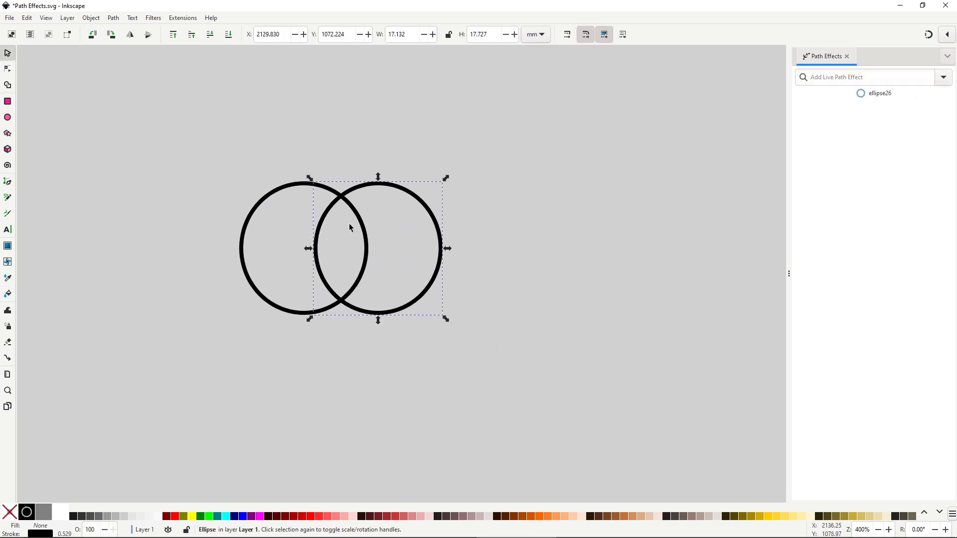
- Combine the two overlapping circles into a single path
shift+click(293, 185)
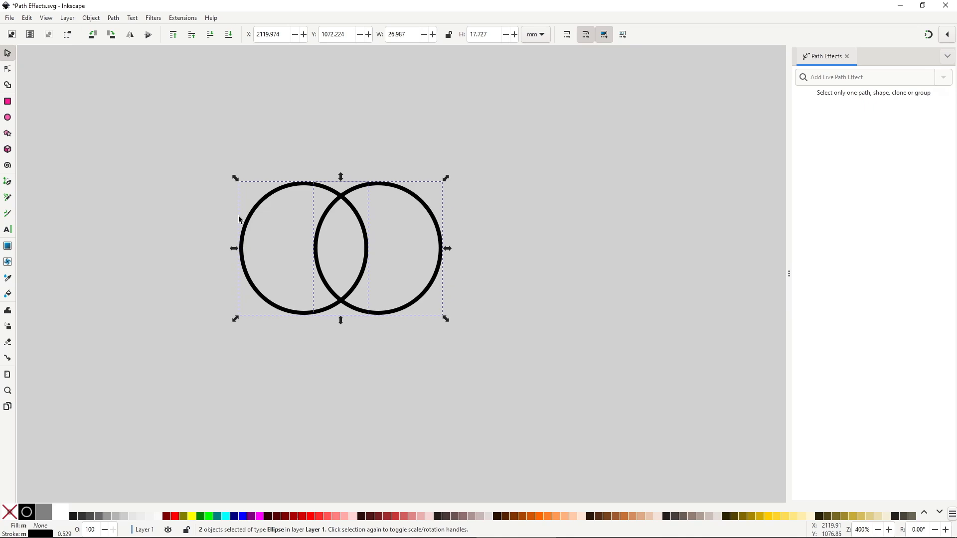
click(119, 20)
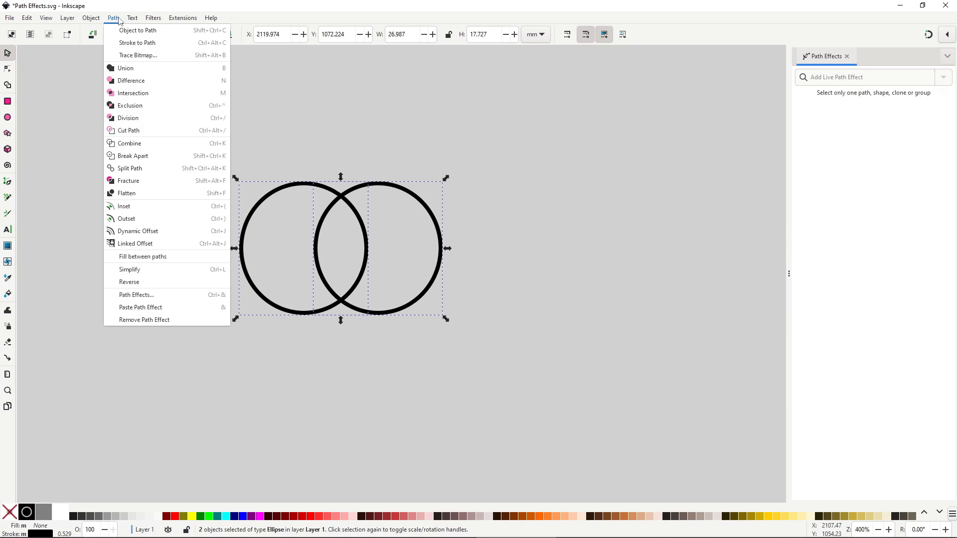
click(131, 143)
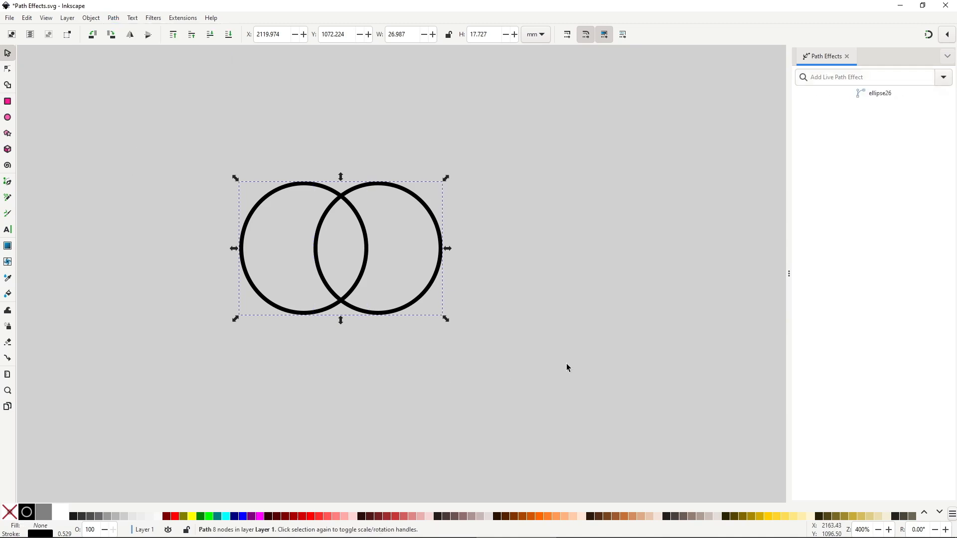
- Apply the Knot path effect to the combined circles while editing their nodes
key(n)
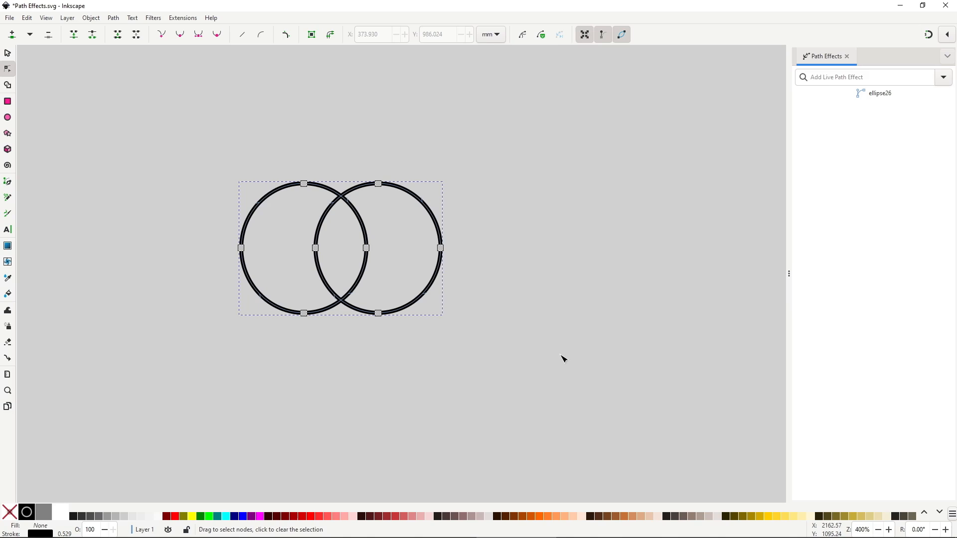
click(943, 77)
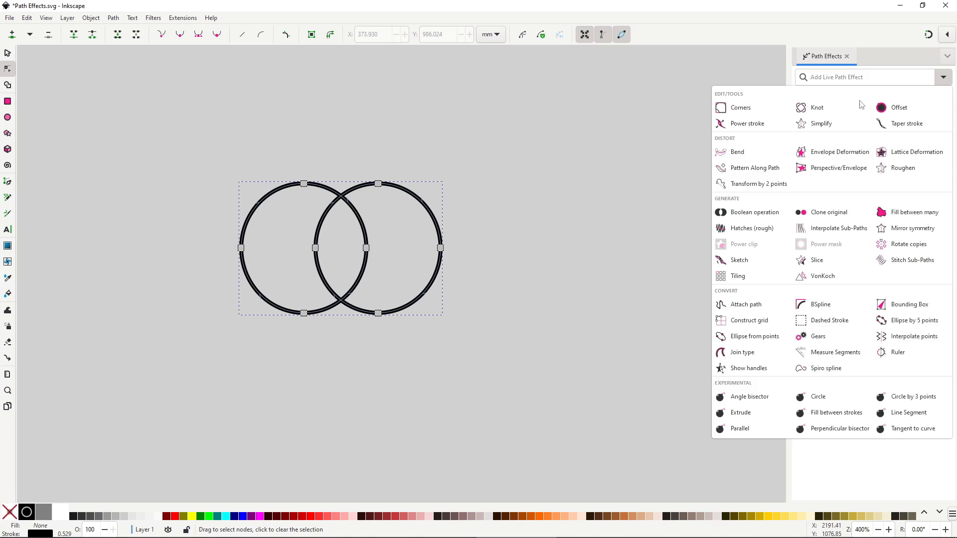
click(857, 107)
click(481, 307)
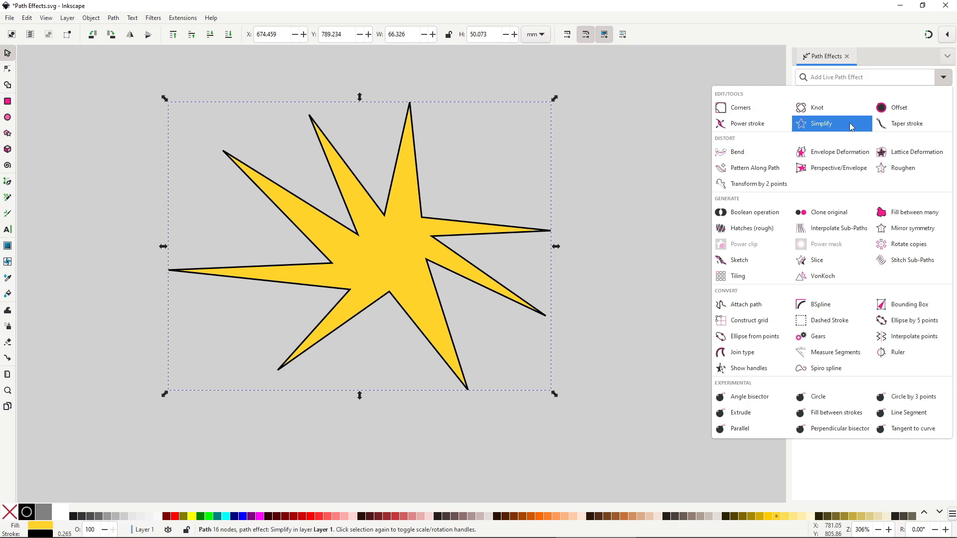
- Apply the Simplify path effect to the yellow eight-pointed star
click(851, 126)
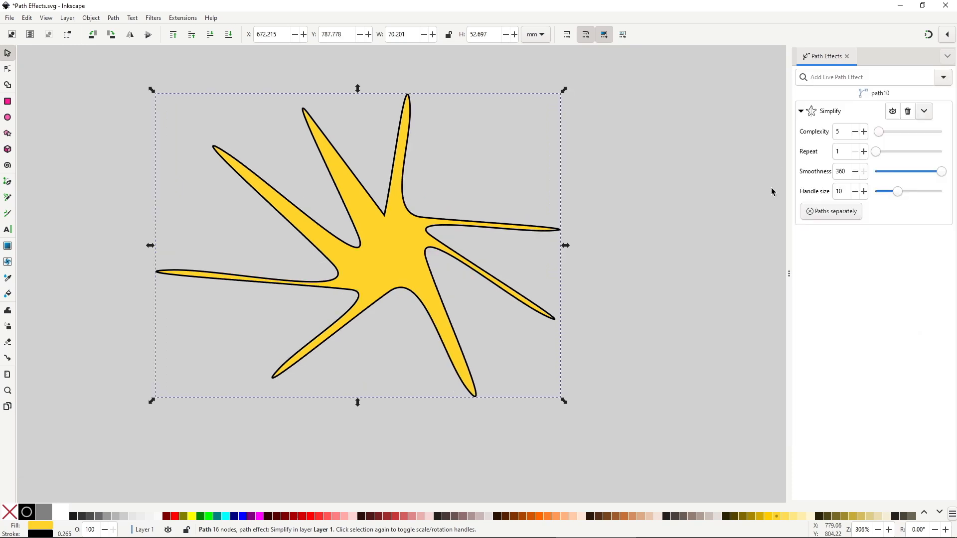
- Apply the Simplify path effect to the yellow many-node circle and reduce its handle size
click(942, 77)
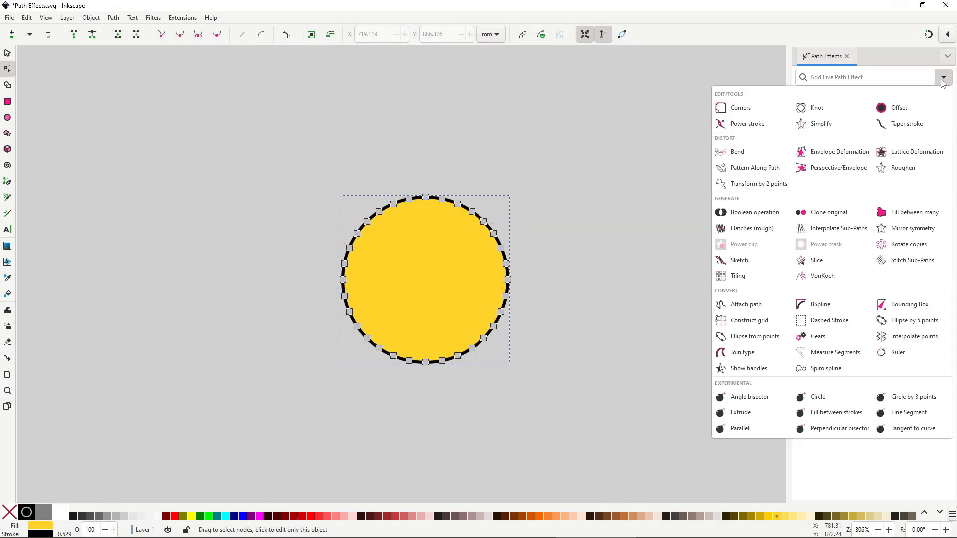
click(844, 123)
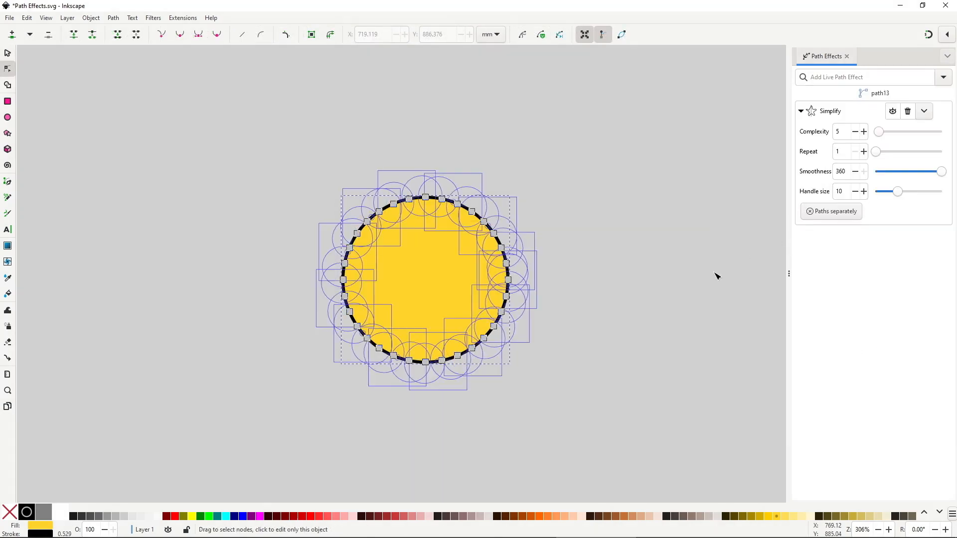
drag(897, 192, 883, 193)
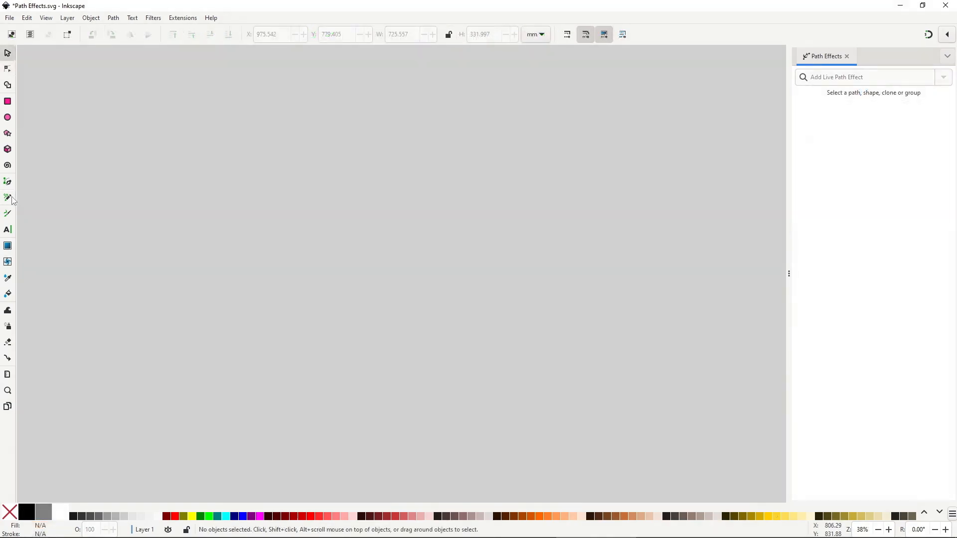
- Toggle the Pencil tool's live-effect-based simplification and draw a freehand stroke across the empty canvas
click(7, 197)
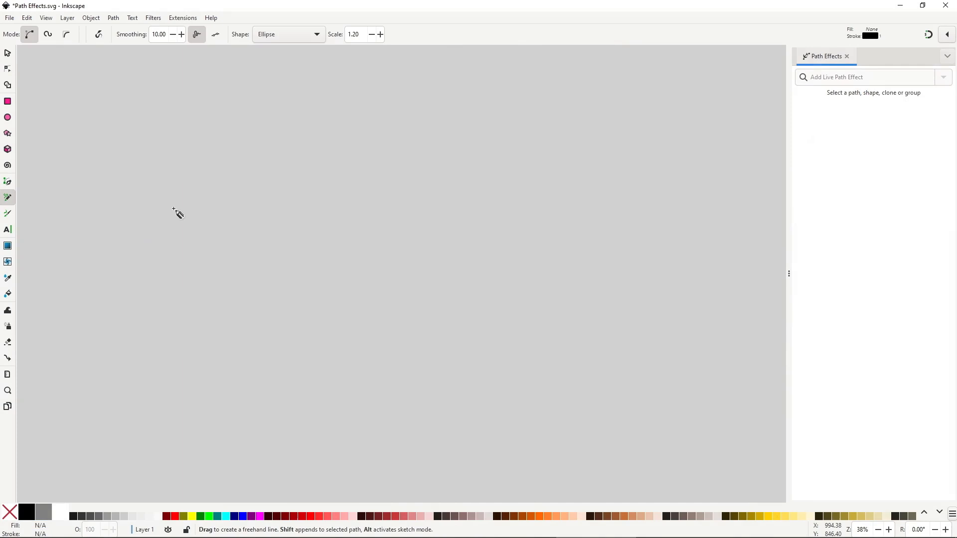
click(197, 35)
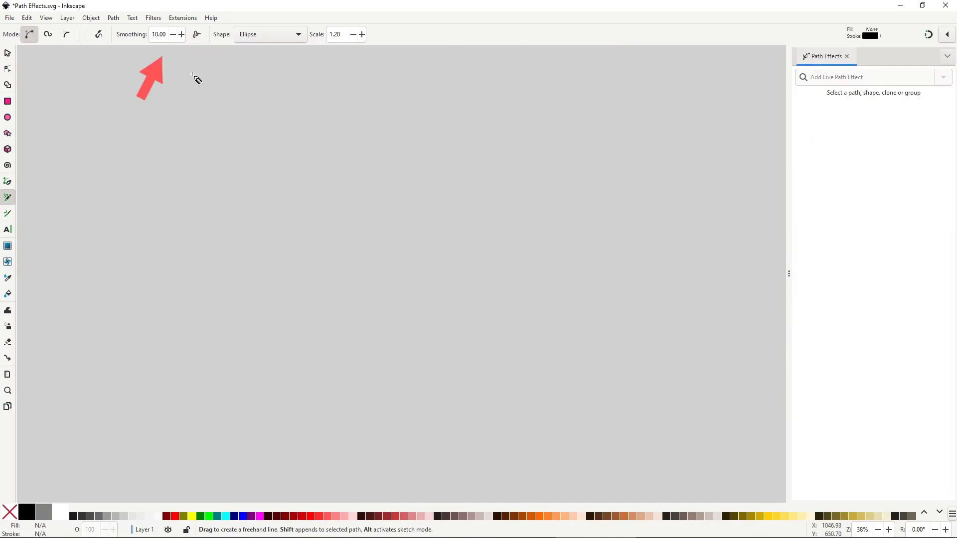
click(197, 34)
mouse_move(97, 173)
mouse_down()
mouse_move(259, 135)
mouse_move(690, 424)
mouse_up()
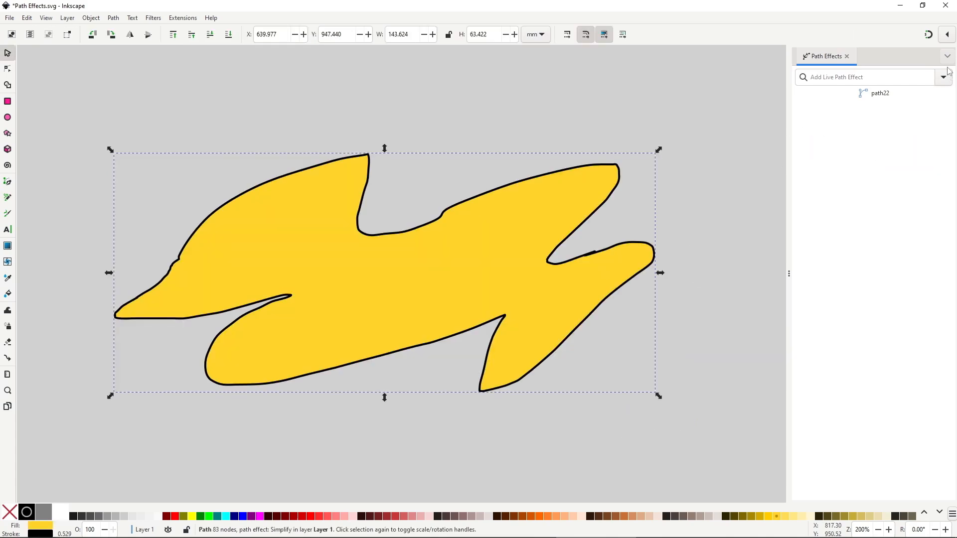
- Apply the Simplify path effect to the yellow freehand shape and set its handle size to 1.62 in node editing
click(943, 77)
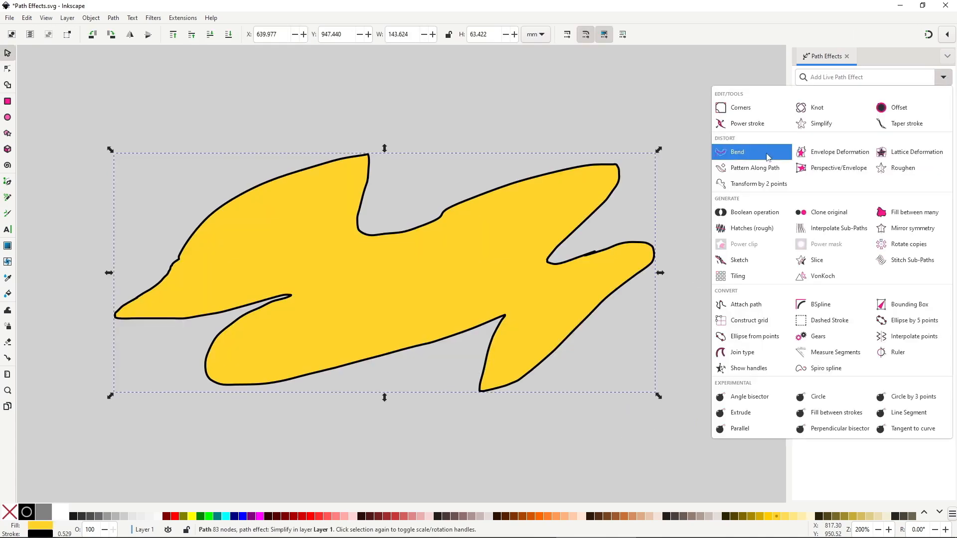
click(827, 123)
key(n)
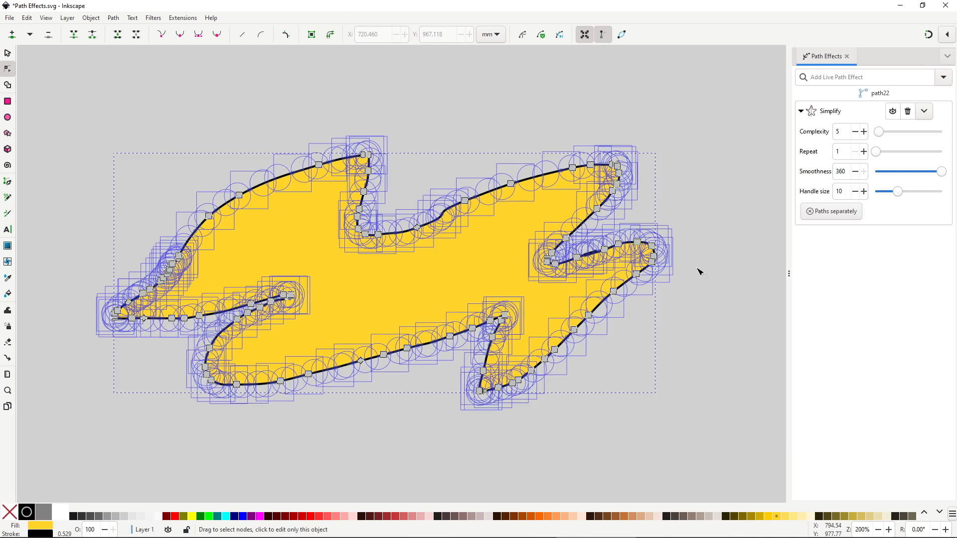
drag(897, 192, 882, 194)
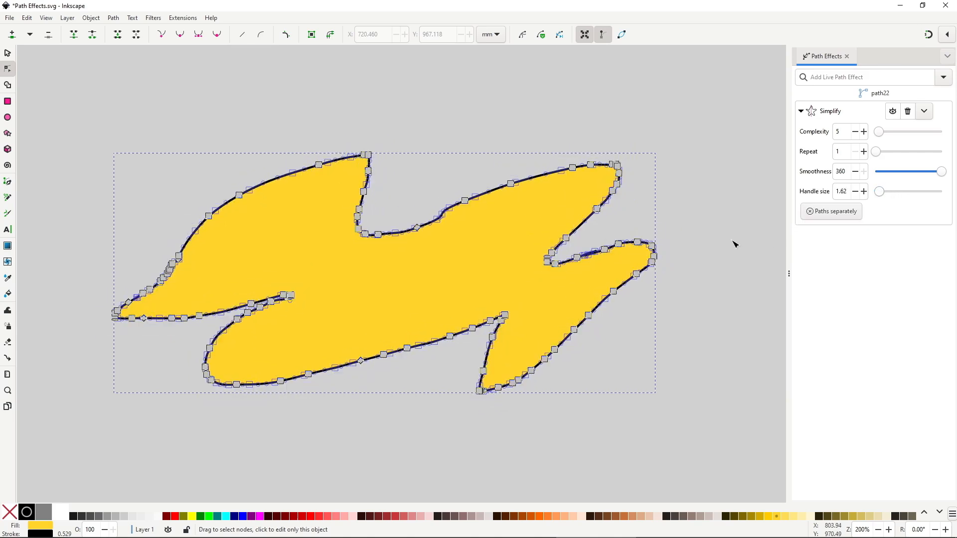
- Set the freehand shape's Simplify complexity to about 25.39 and lower its smoothness
mouse_move(879, 133)
mouse_down()
mouse_move(903, 134)
mouse_move(892, 135)
mouse_up()
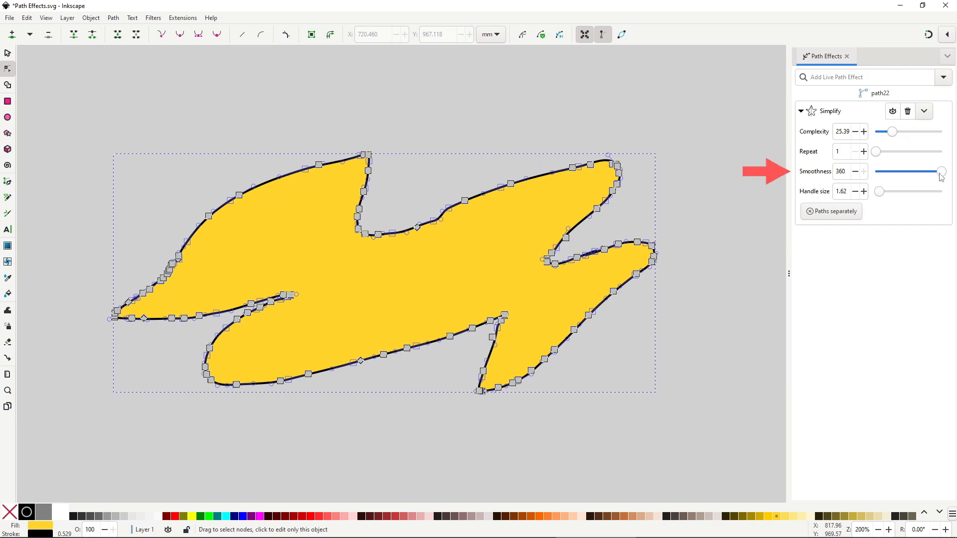
mouse_move(940, 172)
mouse_down()
mouse_move(876, 175)
mouse_move(935, 174)
mouse_up()
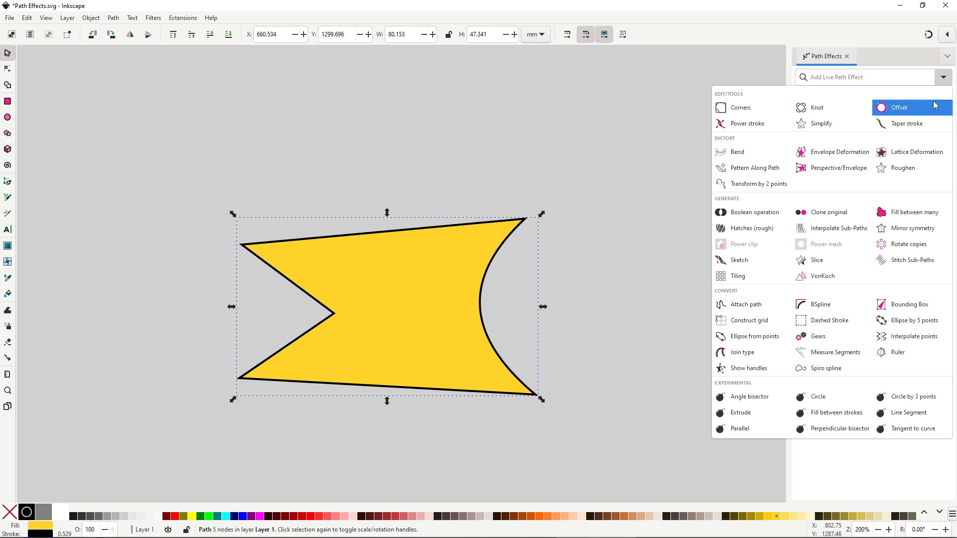
- Apply the Offset path effect to the yellow notched shape and expand its outline outward with the on-canvas offset handle
click(935, 105)
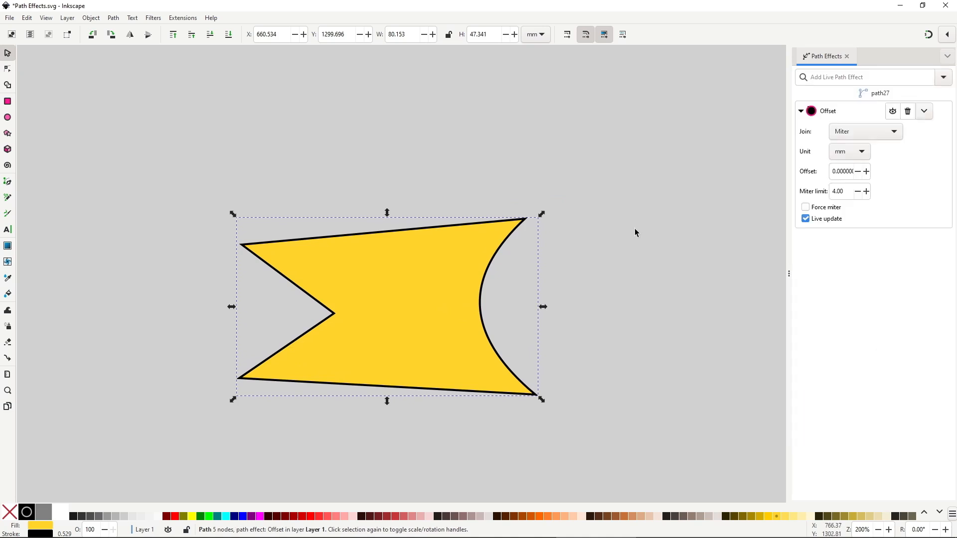
key(n)
drag(389, 231, 405, 219)
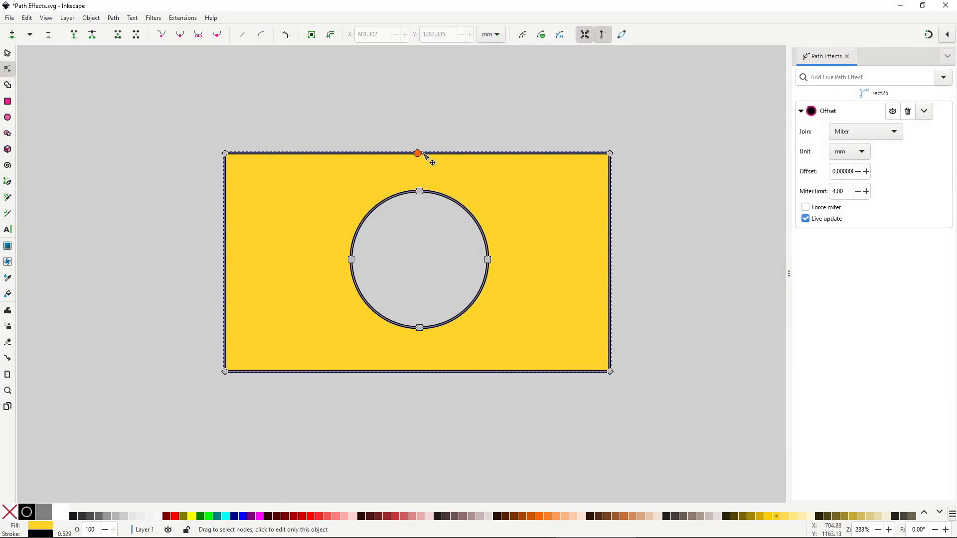
- Offset the rectangle with the circular hole by about 2.71 mm and the spiky star by about 3.67 mm using their on-canvas handles
drag(418, 152, 439, 140)
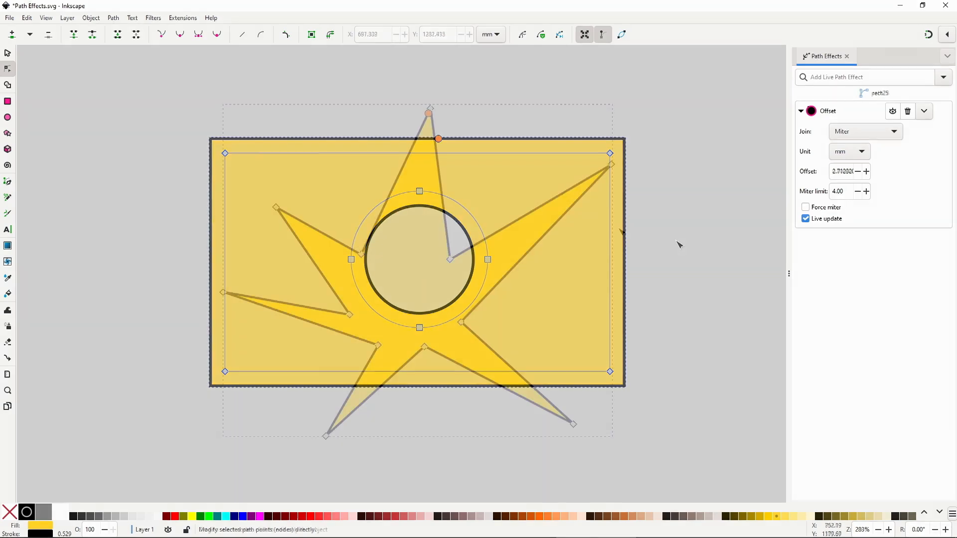
mouse_move(429, 107)
mouse_down()
mouse_move(422, 94)
mouse_move(423, 160)
mouse_move(412, 117)
mouse_up()
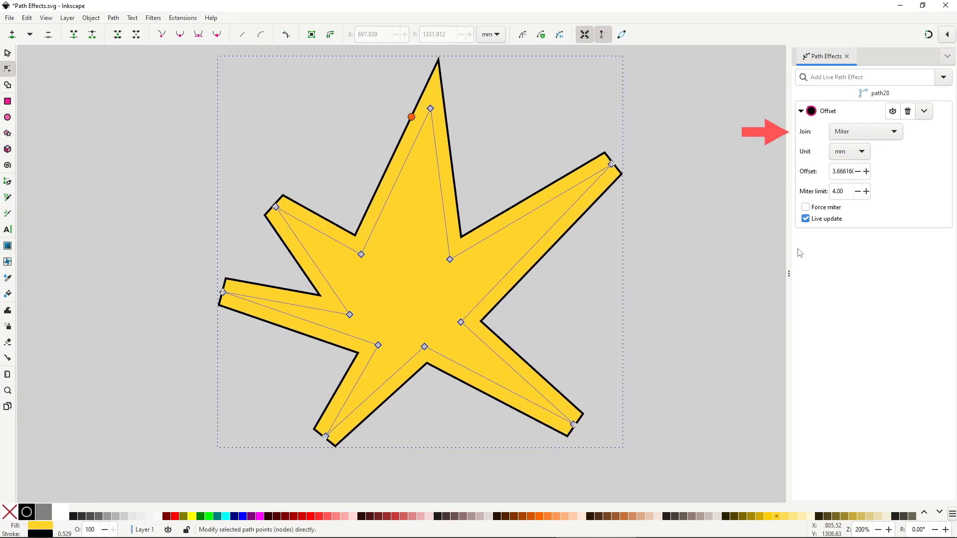
- Cycle the star's Offset join through Beveled and other types to Miter Clip, and toggle the force miter option
click(892, 133)
click(869, 90)
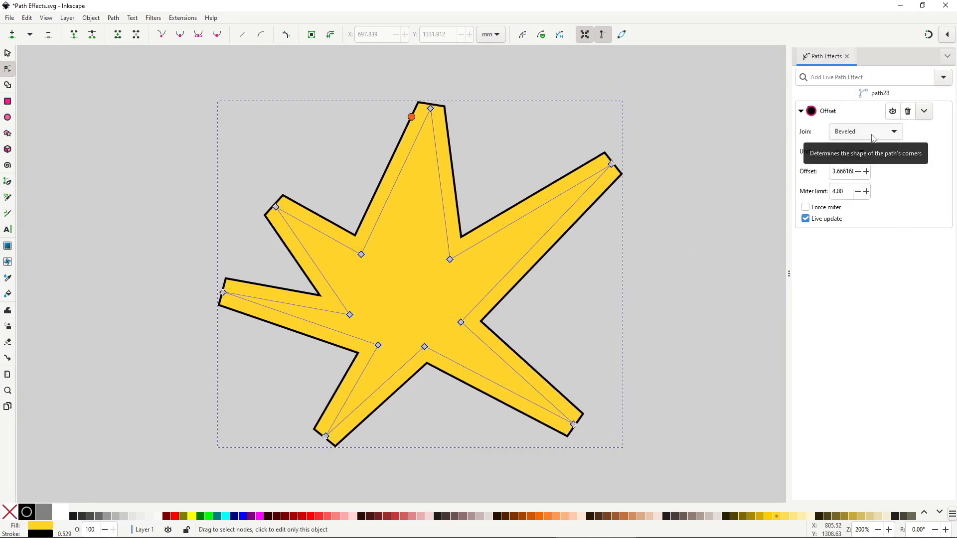
click(883, 137)
click(847, 175)
click(867, 132)
click(847, 160)
click(867, 132)
click(847, 117)
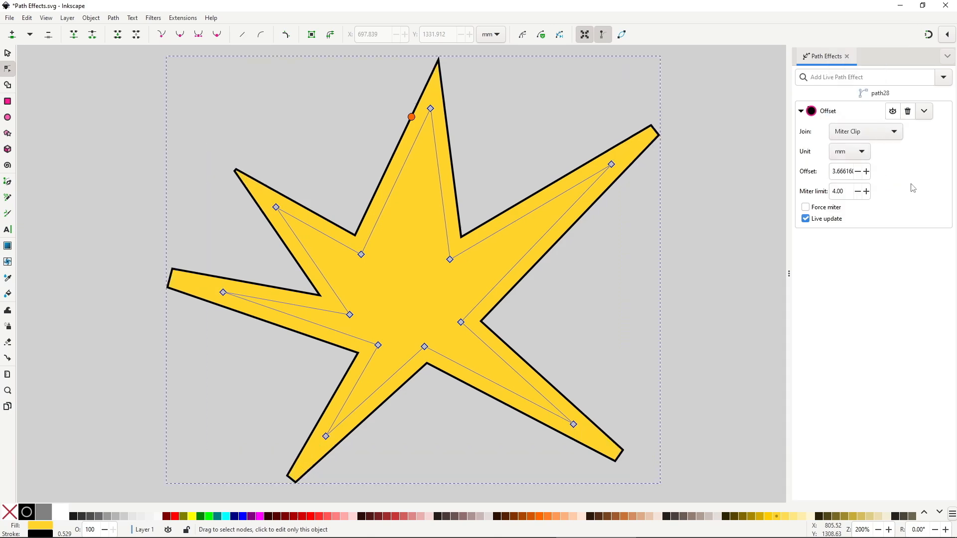
click(827, 207)
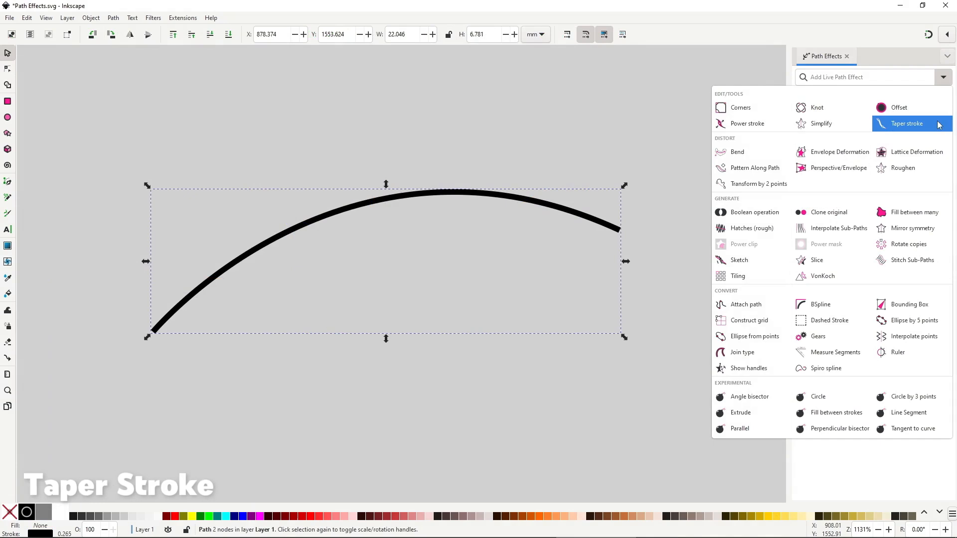
- Apply the Taper stroke effect to the black arc, extending the end taper to about 0.509 and shortening the start taper
click(938, 125)
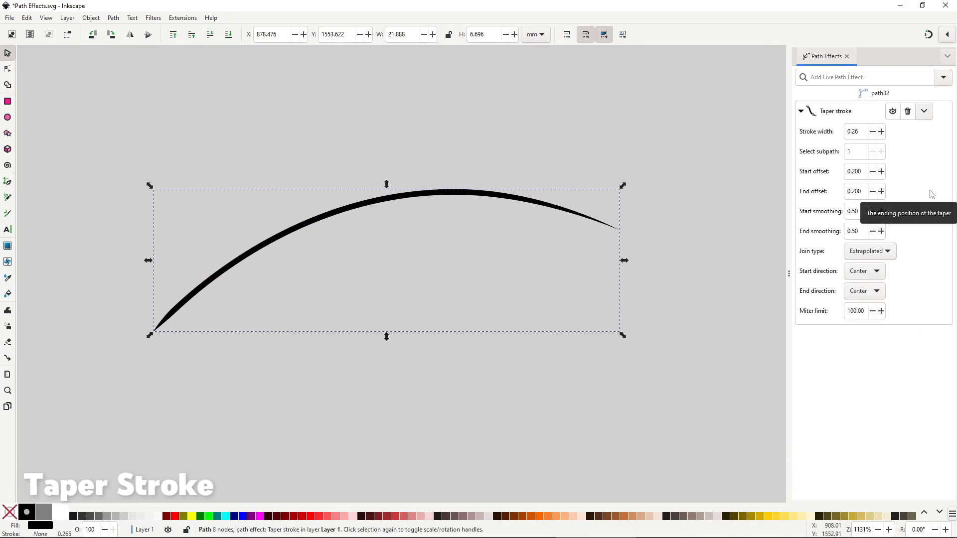
key(n)
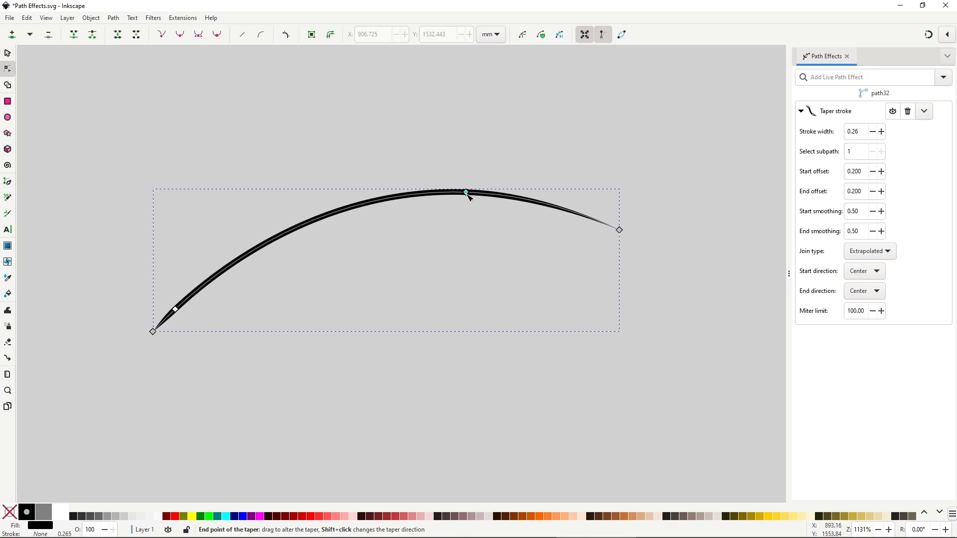
drag(382, 200, 292, 260)
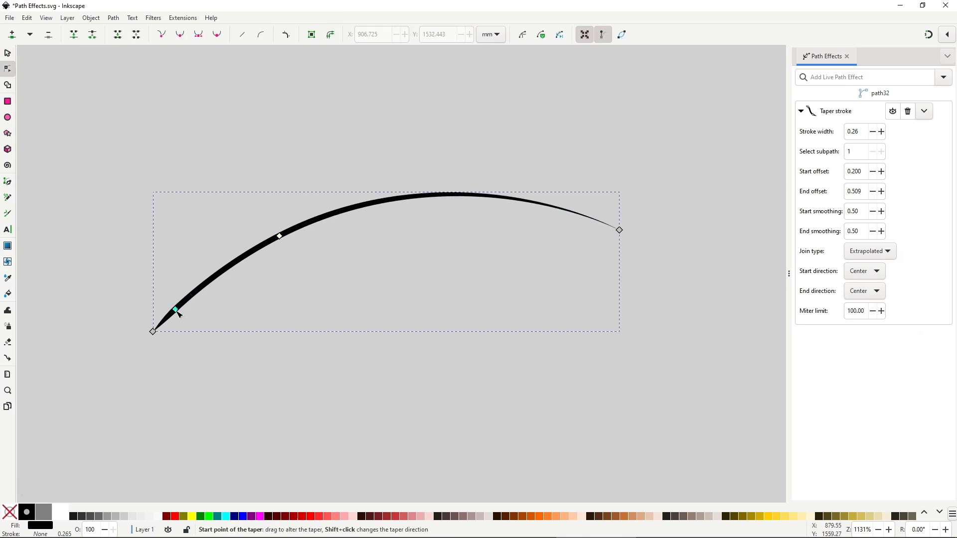
drag(178, 314, 161, 331)
click(442, 377)
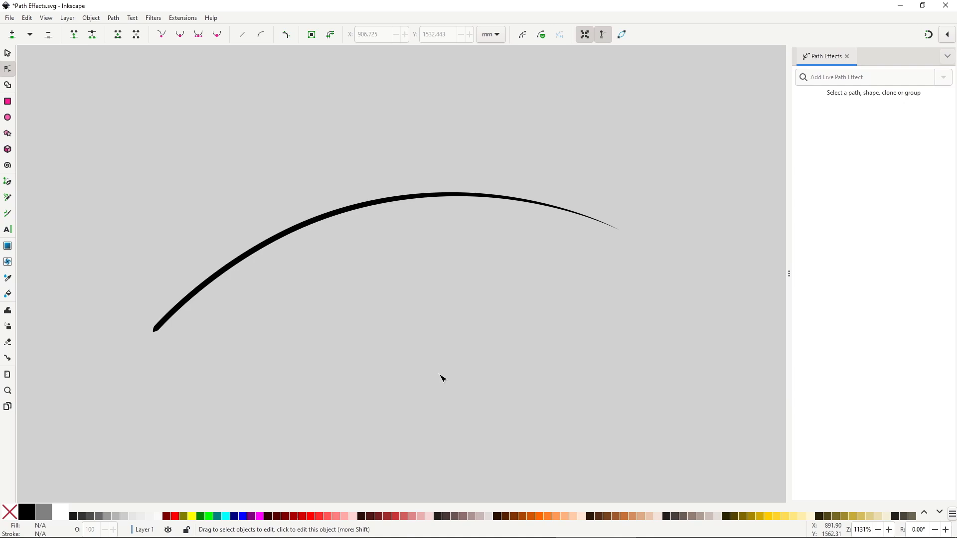
- Apply Taper stroke to the angled black path and set its start offset to about 0.740 and end offset to about 0.517 on canvas
click(943, 77)
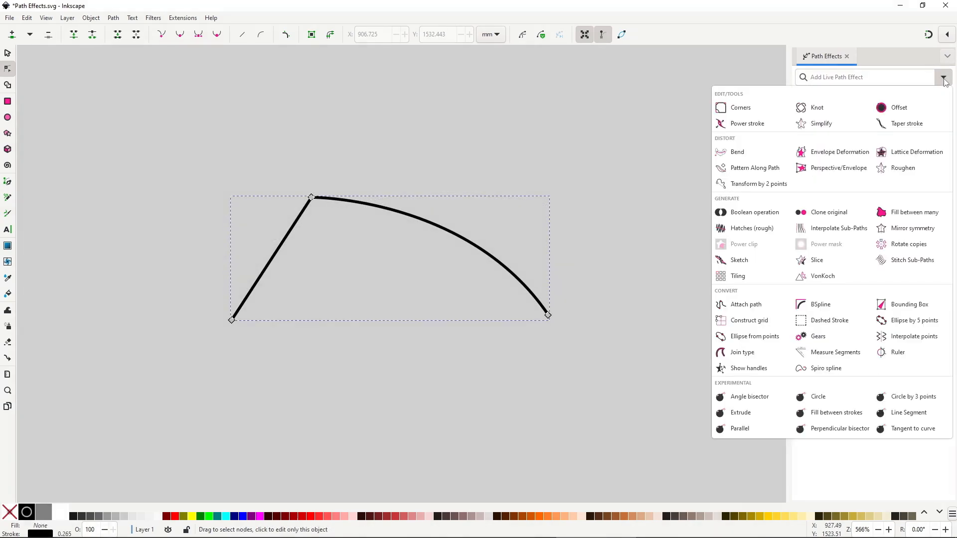
click(933, 125)
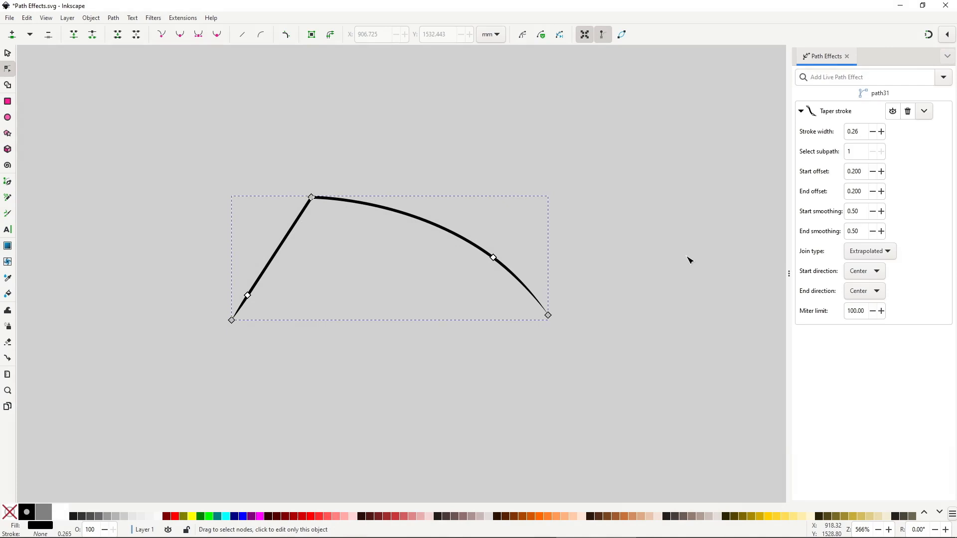
mouse_move(248, 295)
mouse_down()
mouse_move(314, 214)
mouse_move(245, 324)
mouse_move(290, 255)
mouse_up()
drag(494, 258, 395, 212)
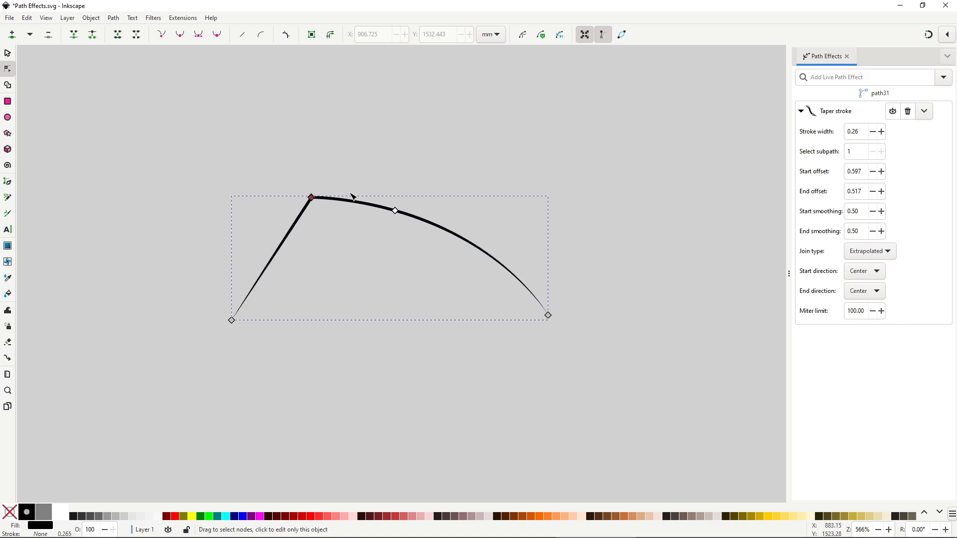
drag(311, 198, 309, 244)
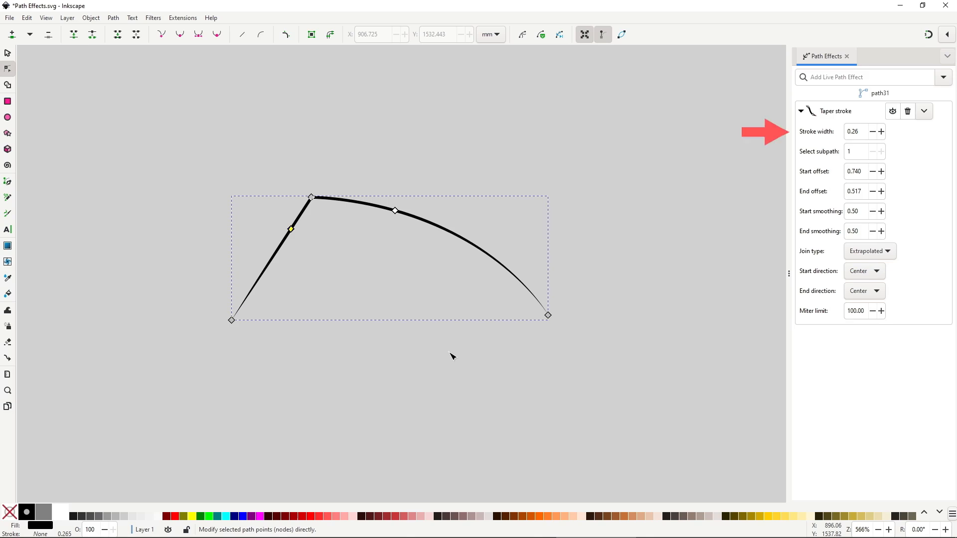
- Increase the tapered angled path's stroke width to 2.56
click(881, 133)
click(881, 133)
click(882, 133)
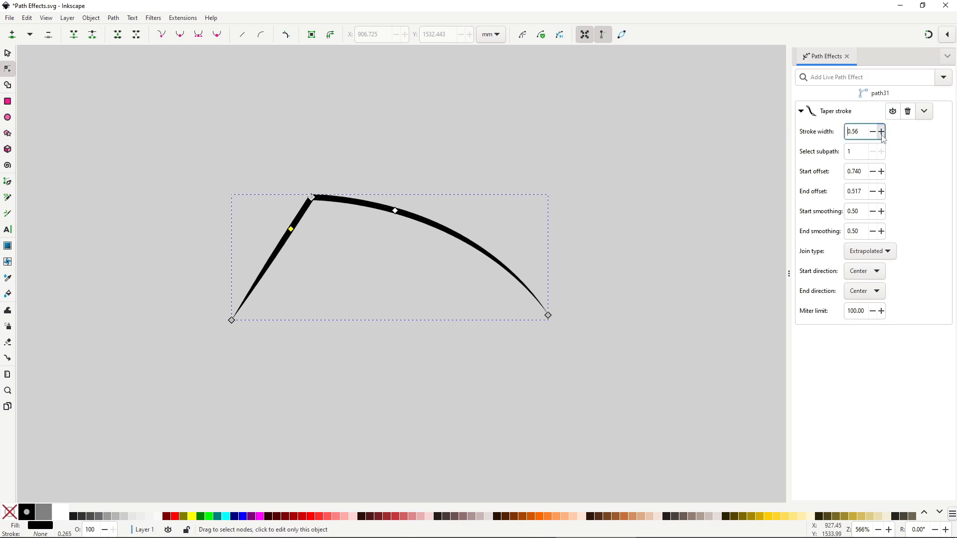
click(881, 133)
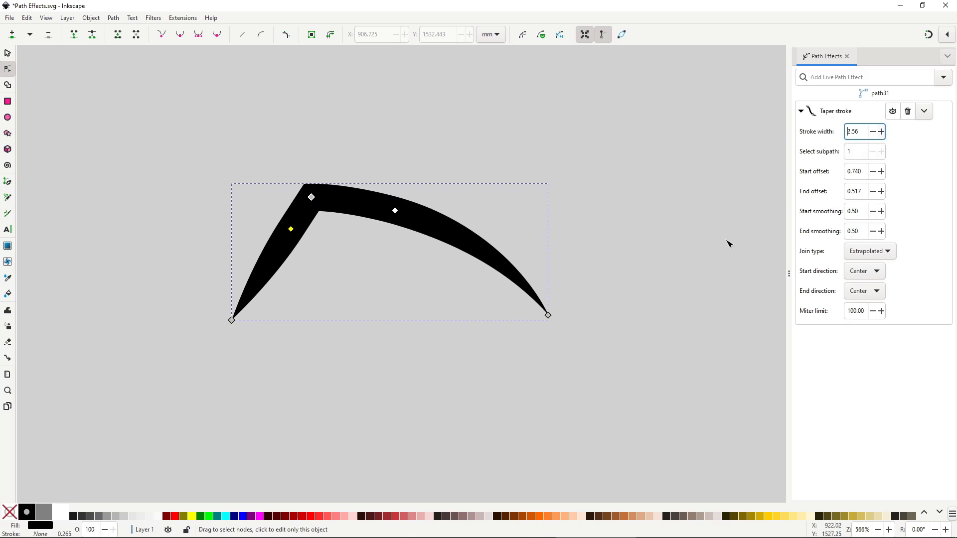
- Give the tapered path a light red fill and a dark red stroke with colour 671a1aff
key(ctrl+shift+f)
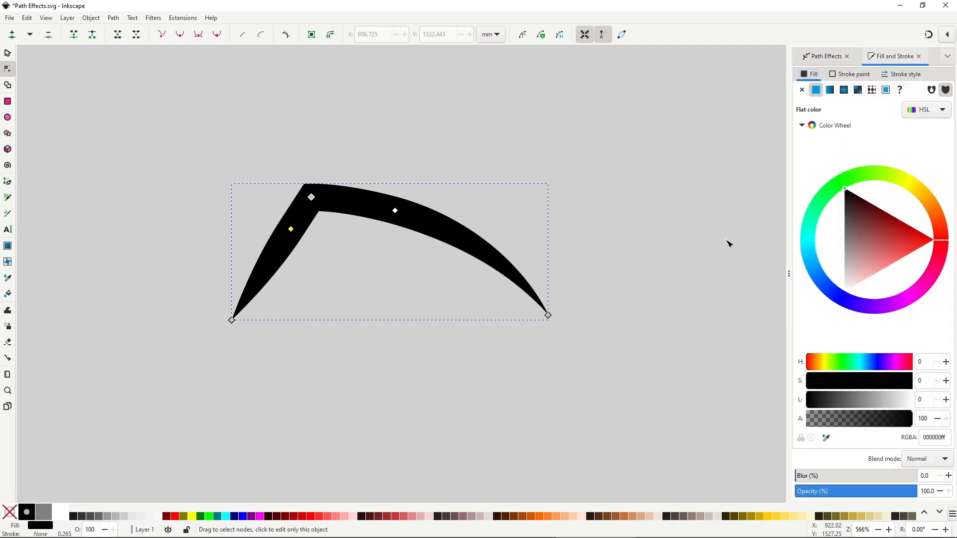
drag(910, 249, 870, 214)
click(850, 74)
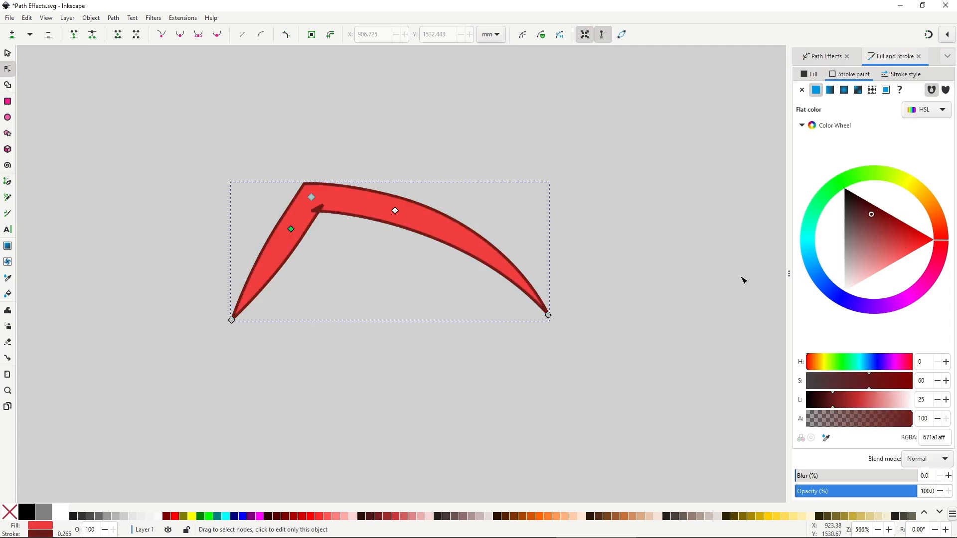
- Return to the Taper stroke settings and move the path's corner node up and outward to sharpen the angle
key(ctrl+shift+7)
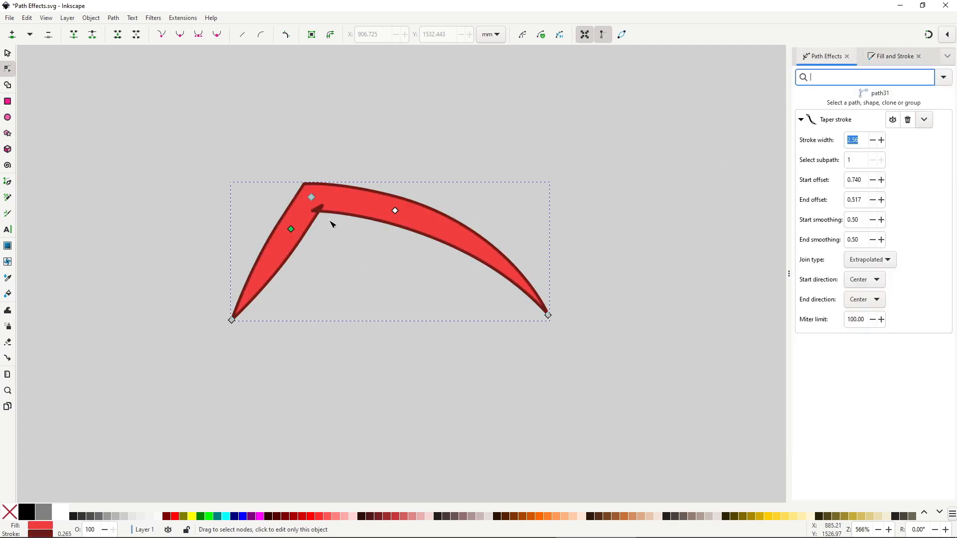
click(313, 198)
drag(313, 198, 267, 155)
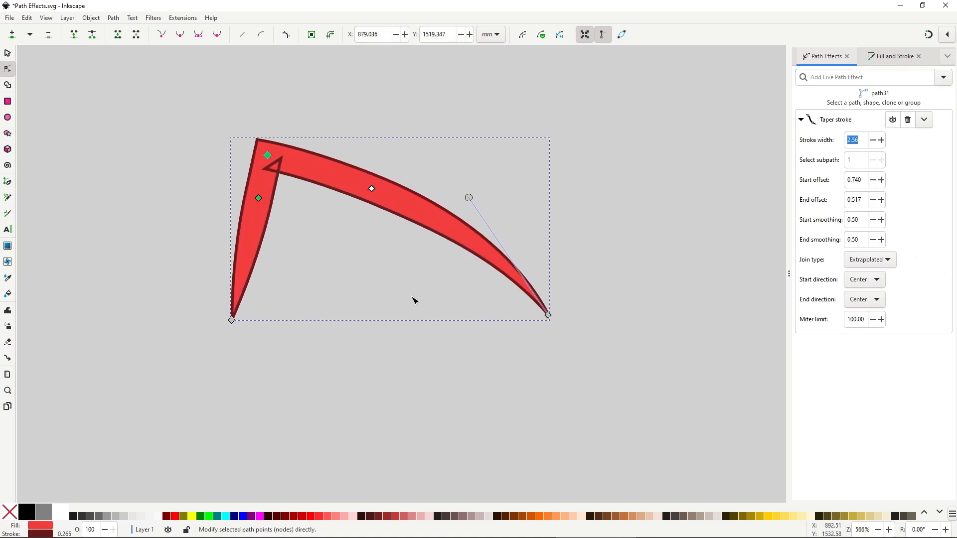
- Cycle the Taper stroke join type of the red path through Beveled, Extrapolated and the other options
click(888, 262)
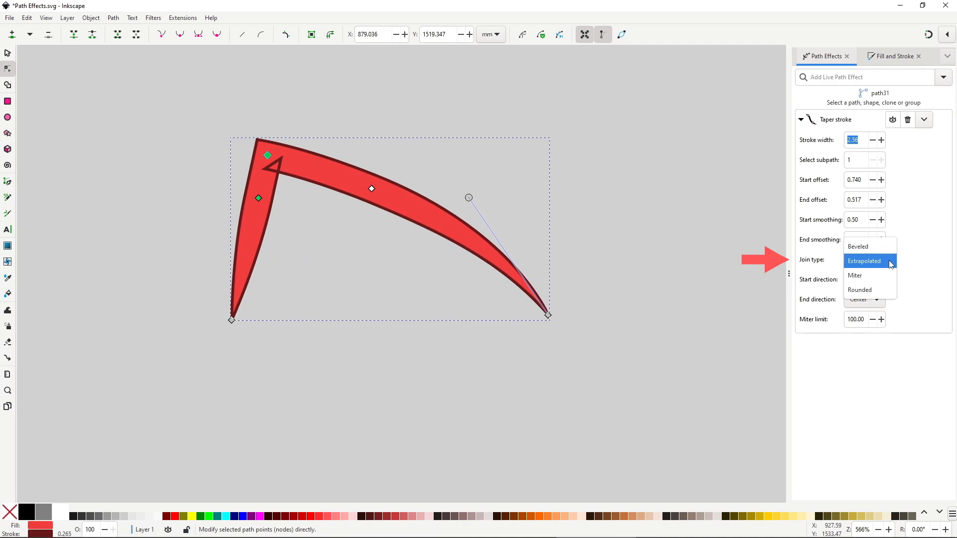
click(890, 252)
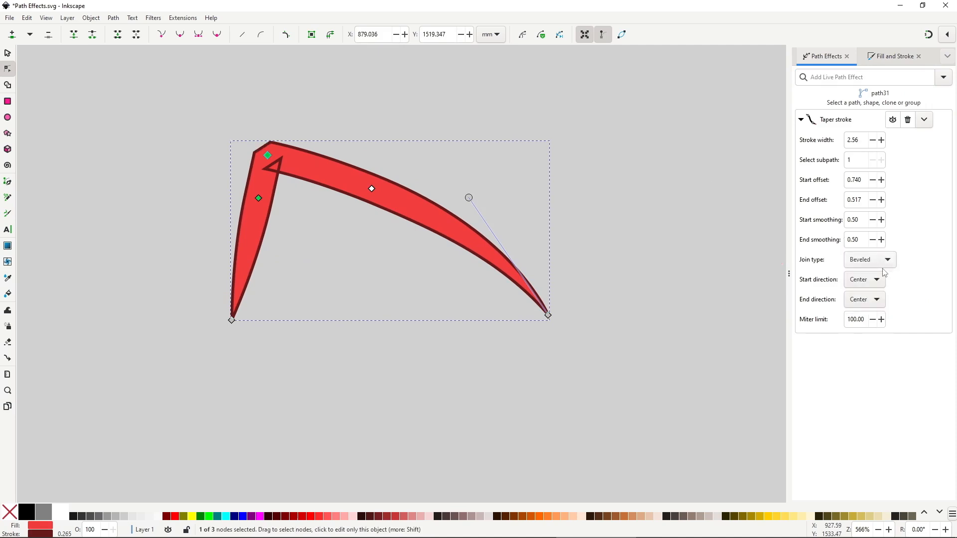
click(887, 264)
click(886, 275)
click(886, 260)
click(886, 275)
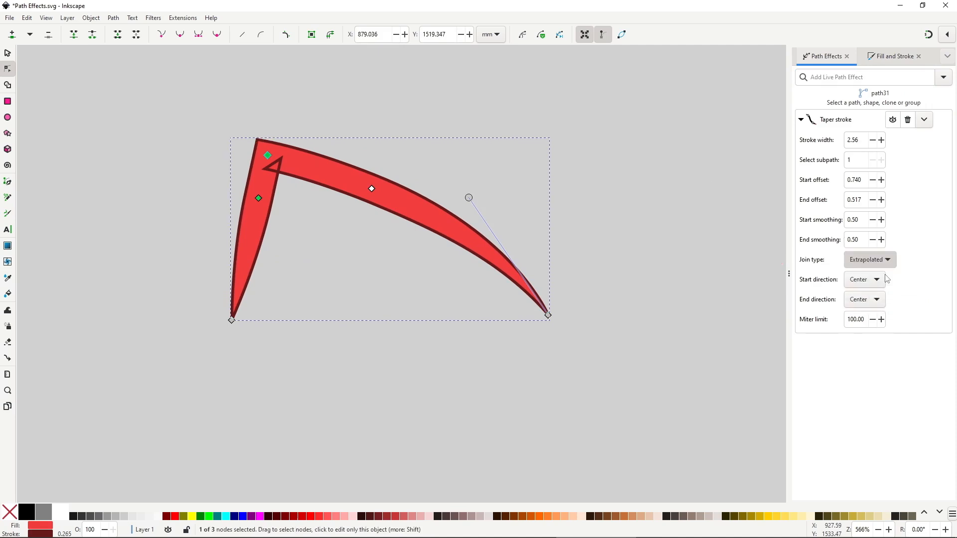
click(890, 266)
click(886, 275)
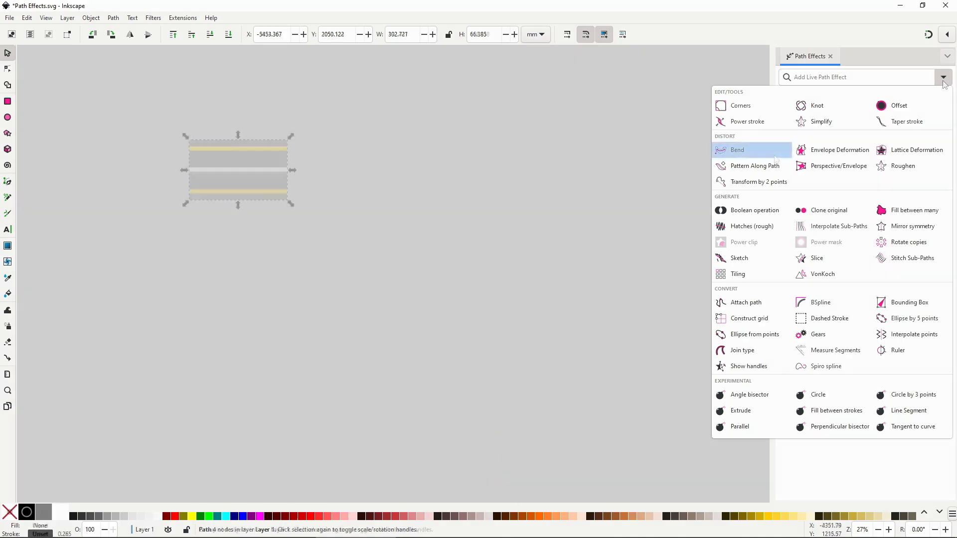
- Apply the Bend path effect to the grey road group and stretch its bend path into a long downward-sagging curve
click(767, 154)
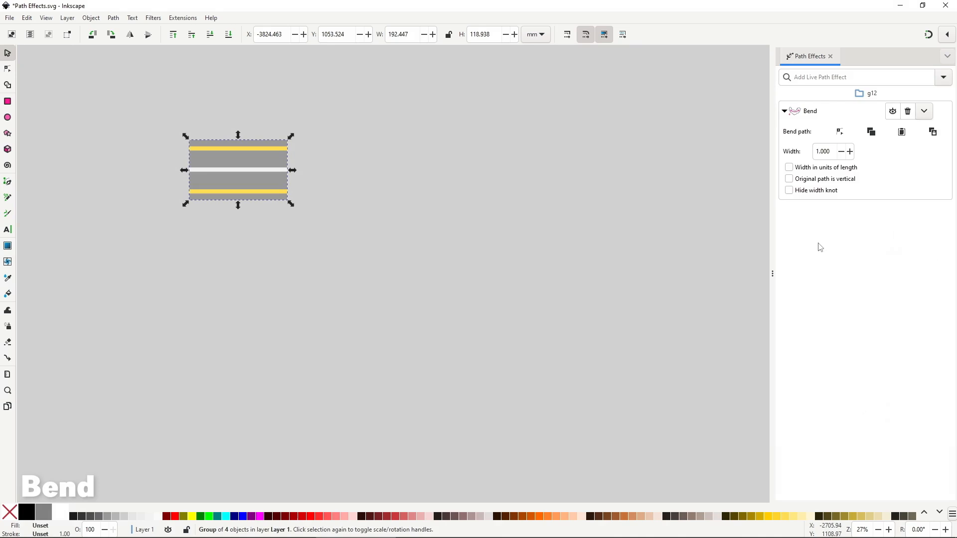
click(839, 132)
drag(288, 170, 485, 147)
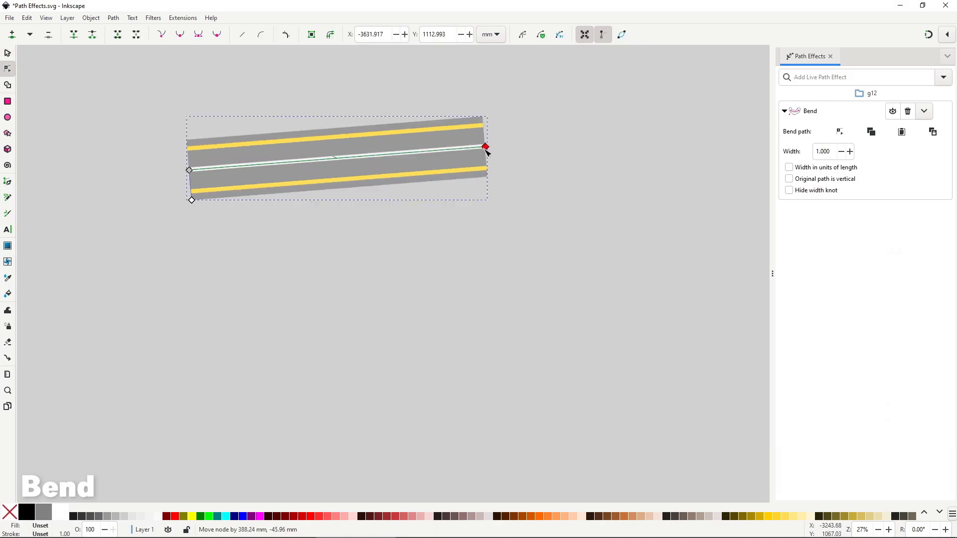
click(342, 165)
click(338, 159)
drag(338, 159, 338, 197)
drag(484, 147, 517, 180)
click(439, 225)
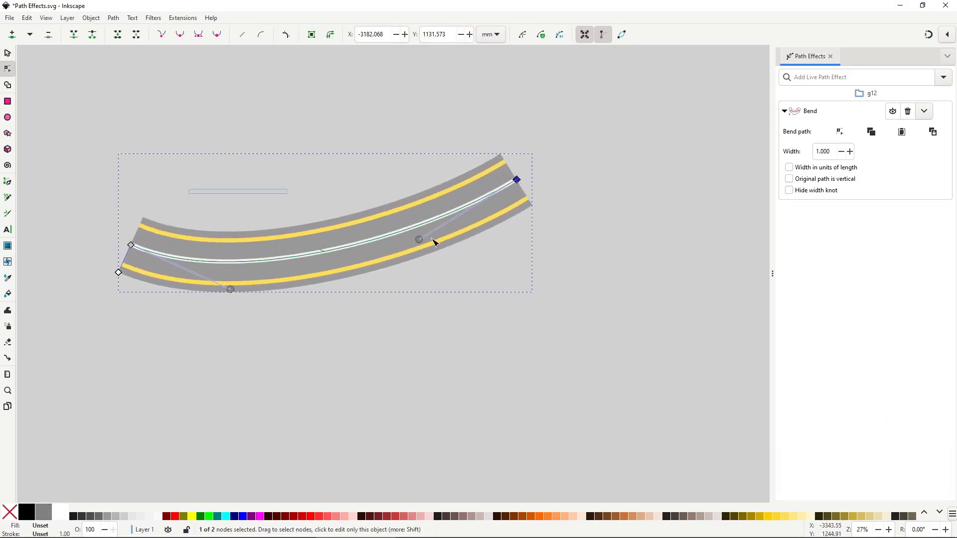
- Reshape the road's bend path into an S-curve by moving its handles and shifting the far end node outward and down
drag(419, 239, 352, 152)
drag(230, 289, 406, 345)
drag(517, 180, 602, 224)
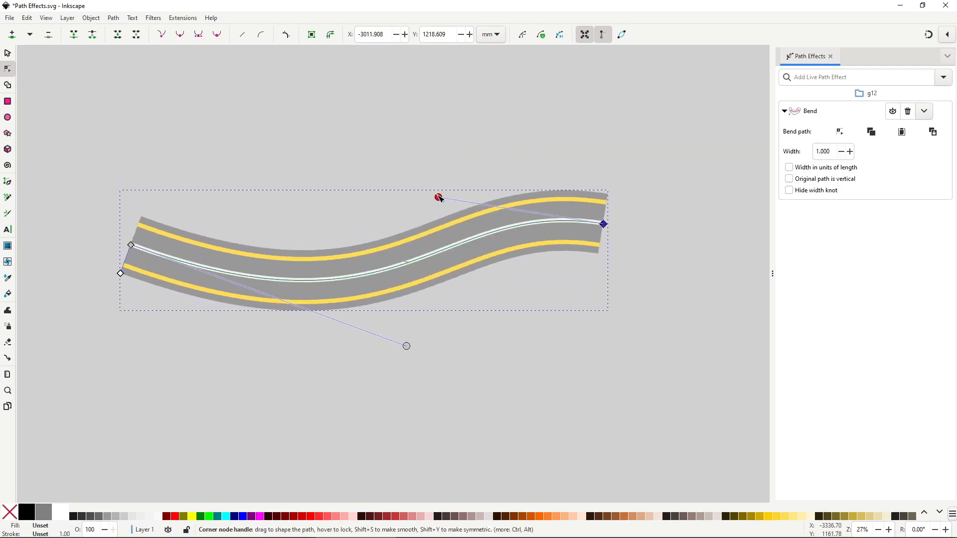
drag(438, 197, 372, 141)
drag(406, 346, 383, 373)
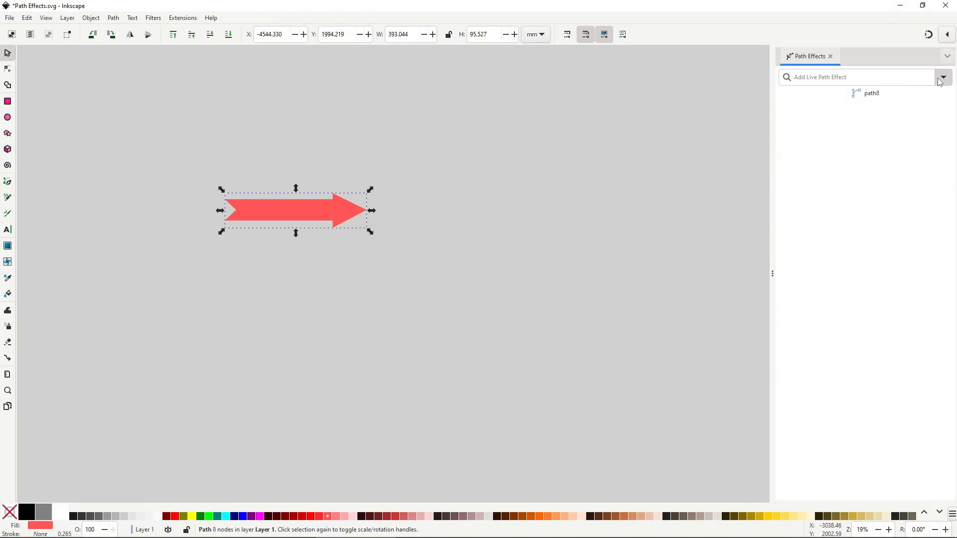
- Apply the Bend path effect to the red arrow, lengthen its bend path and shape it into a gentle S-curve
click(943, 78)
click(816, 105)
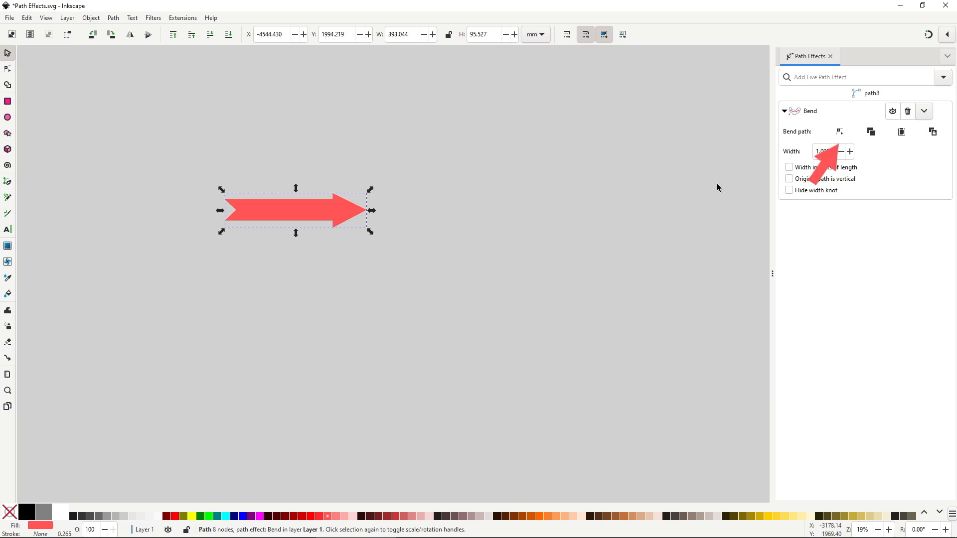
click(839, 131)
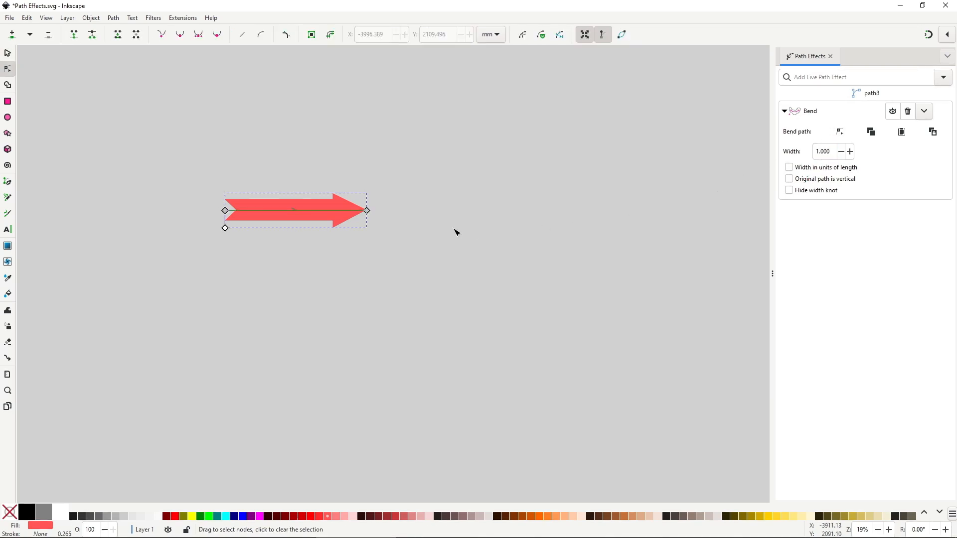
drag(367, 211, 428, 217)
drag(336, 214, 310, 168)
drag(371, 179, 336, 254)
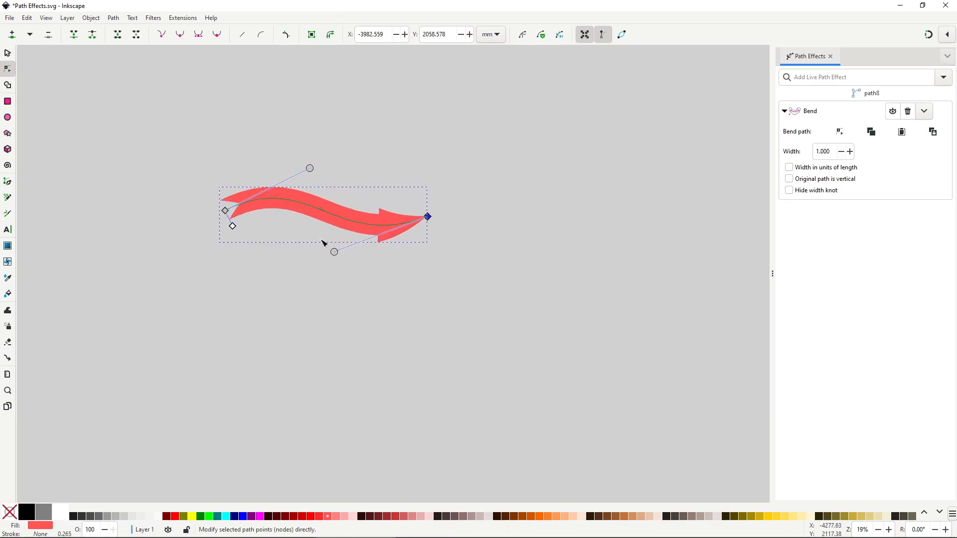
- Extend the red arrow's bend path, raise an added middle node into a hump, and widen the arrow with its width knot
drag(225, 211, 190, 226)
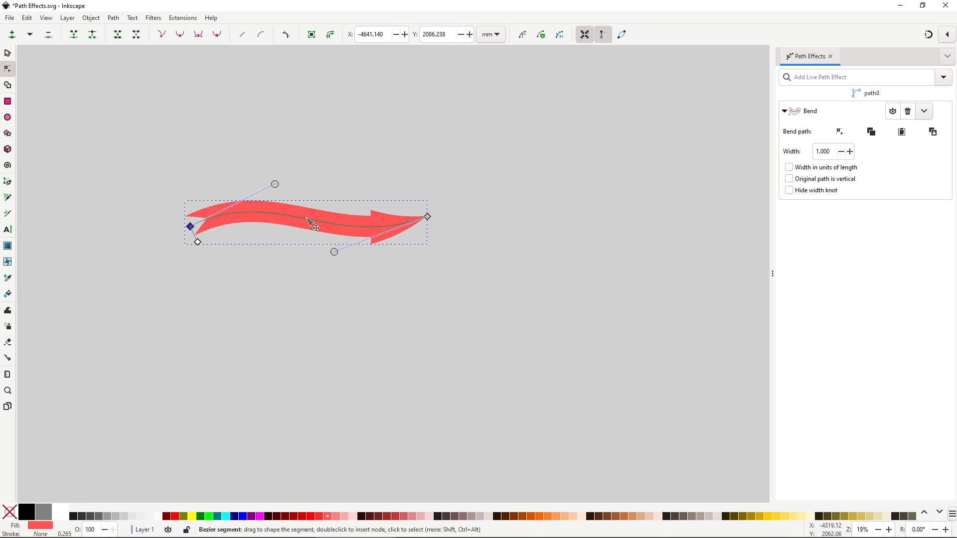
double_click(306, 219)
drag(309, 222, 331, 190)
click(161, 35)
drag(331, 190, 327, 197)
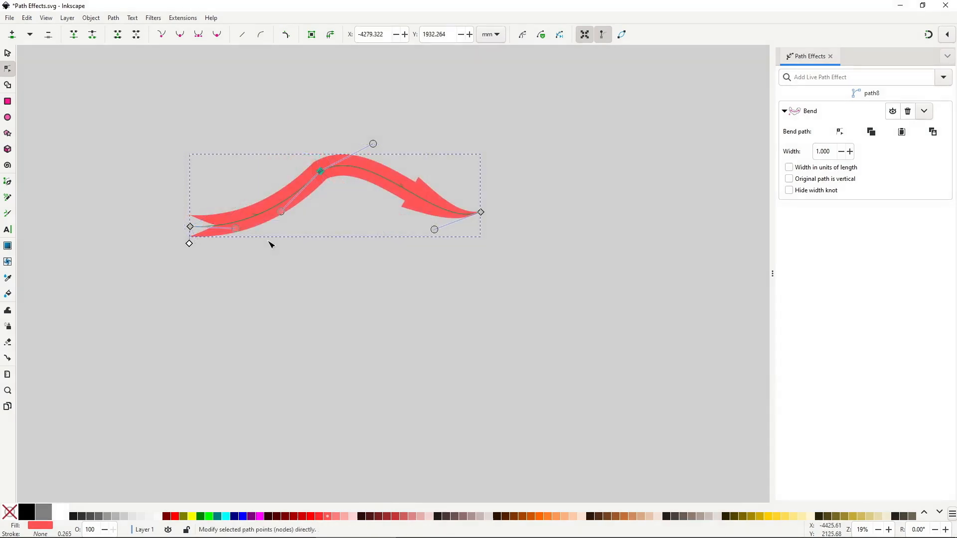
drag(190, 243, 196, 270)
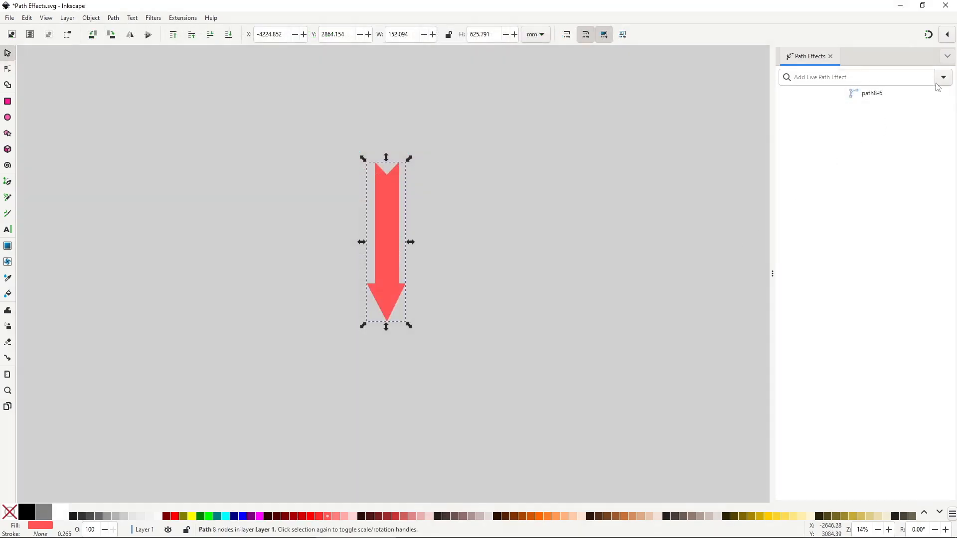
- Apply the Bend path effect to the downward red arrow, treat its original path as vertical, and lengthen its horizontal bend path
click(942, 77)
click(782, 147)
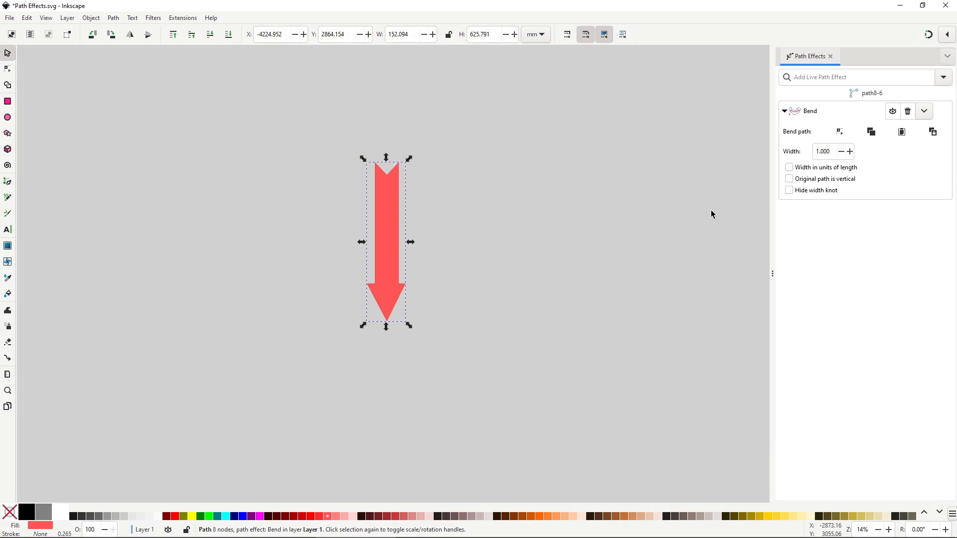
click(846, 134)
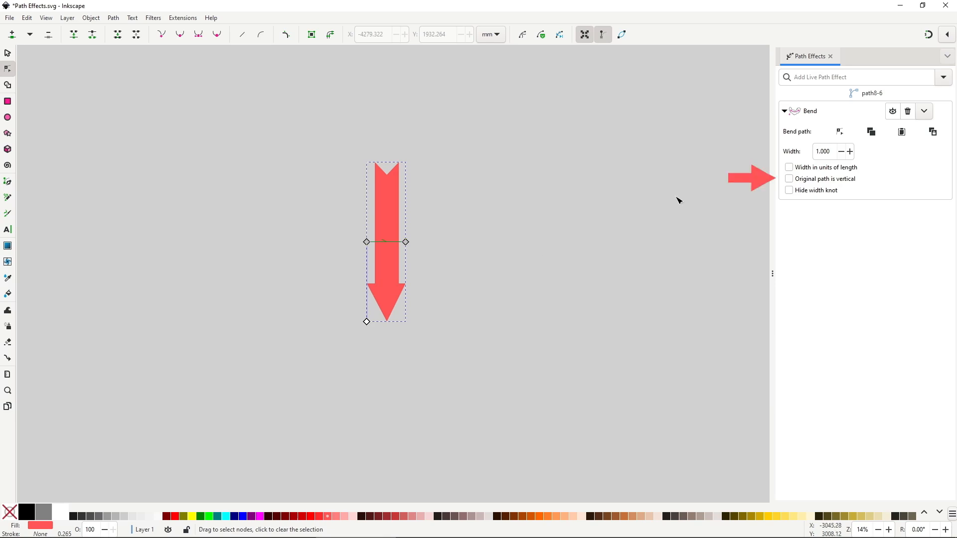
click(788, 179)
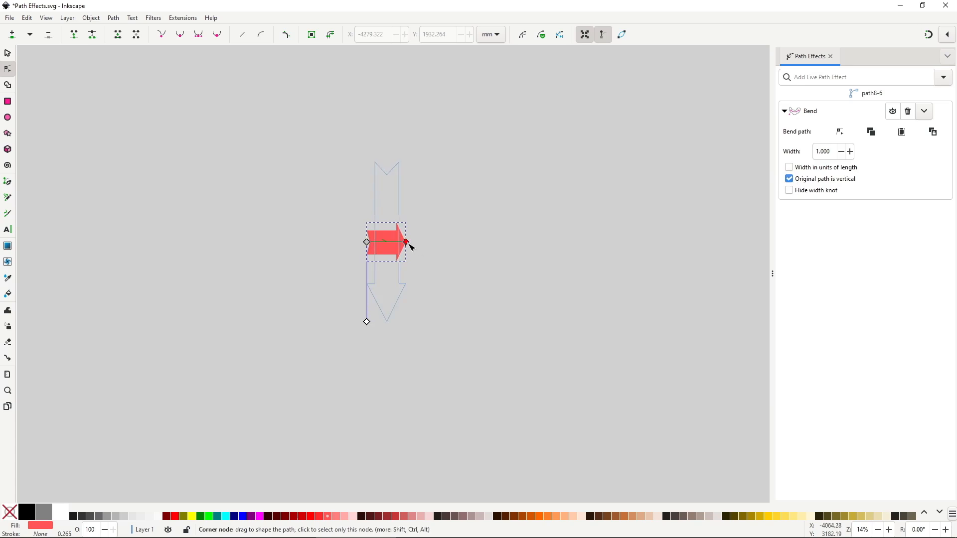
drag(406, 242, 535, 242)
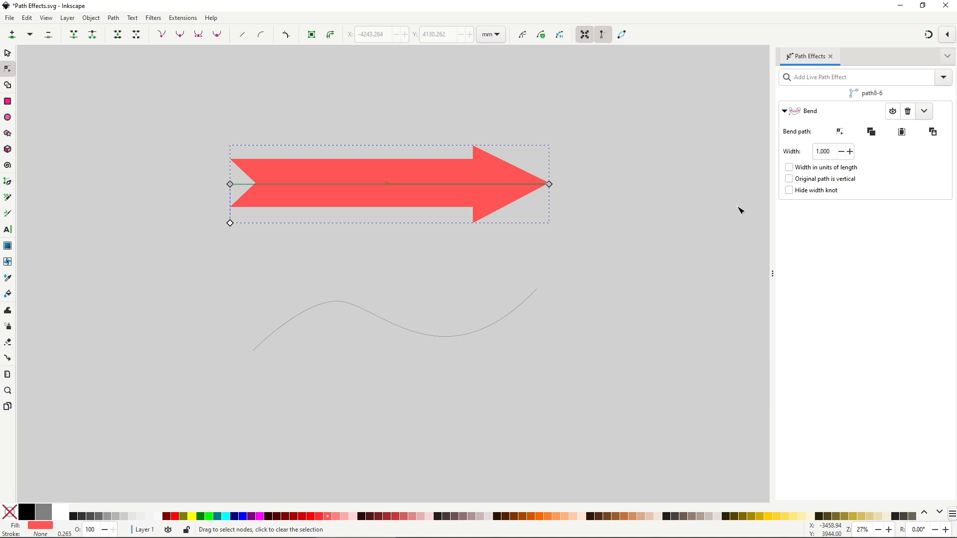
- Copy the thin wavy curve and link it as the bend path of the red arrow
click(523, 305)
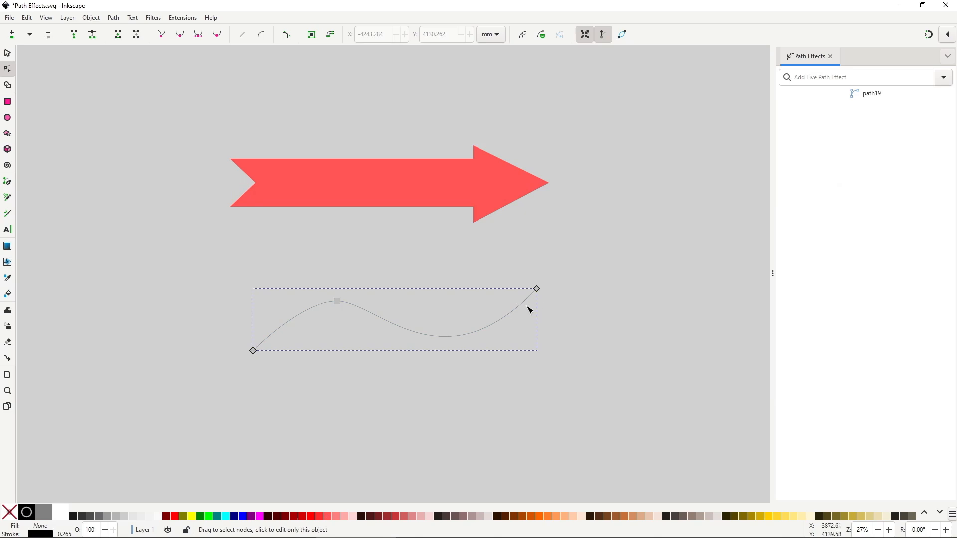
right_click(523, 306)
click(542, 324)
click(514, 186)
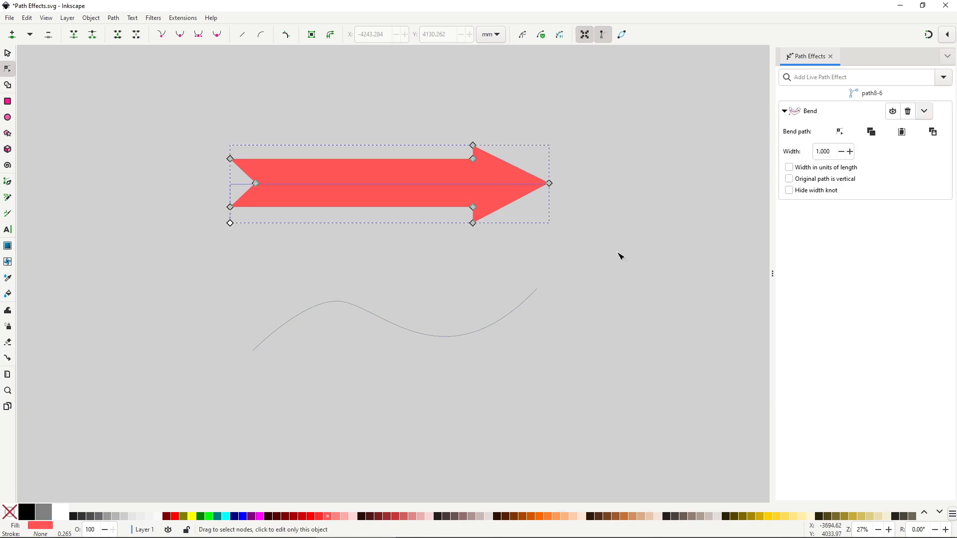
click(932, 131)
- Reshape the linked wavy curve by pulling its end node up and outward, raising the middle node and adjusting the end handle
click(534, 291)
drag(535, 289, 560, 264)
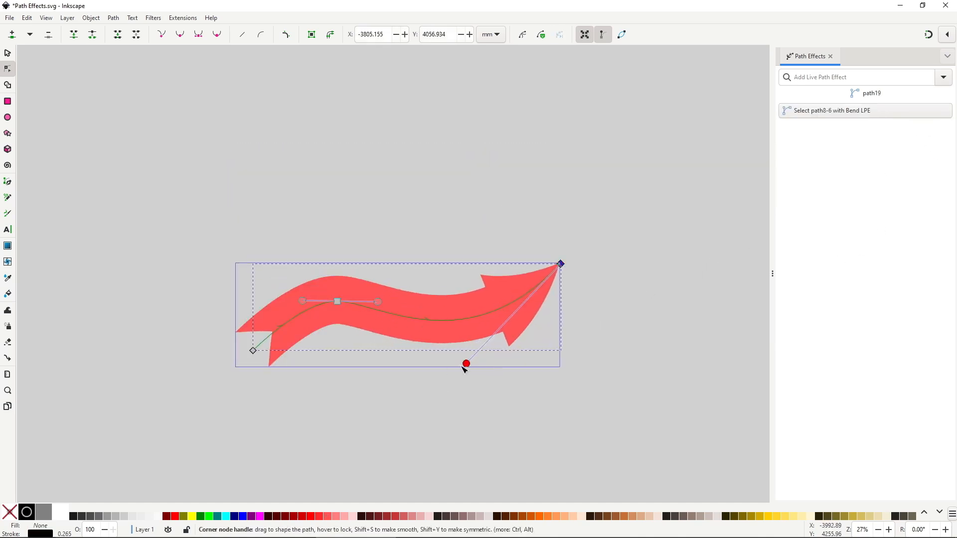
drag(465, 365, 441, 375)
drag(337, 302, 354, 282)
drag(441, 375, 397, 350)
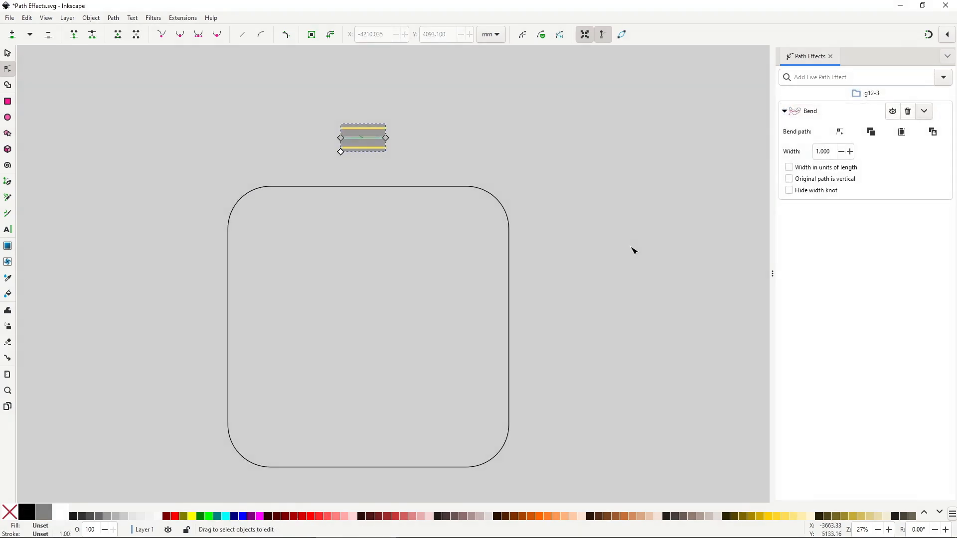
- Copy the rounded square outline and link it as the bend path of the small road group
right_click(507, 216)
click(525, 235)
click(382, 137)
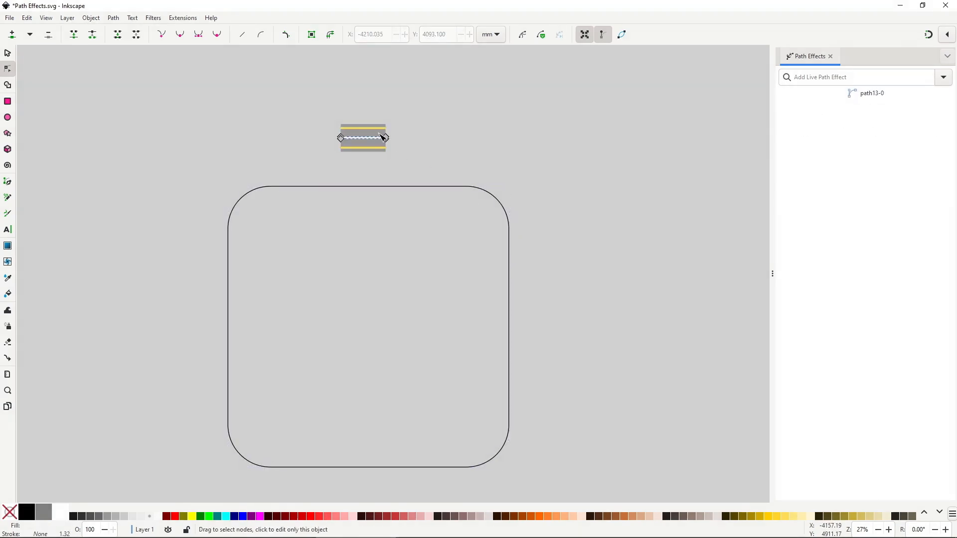
click(386, 128)
key(s)
click(380, 132)
click(932, 132)
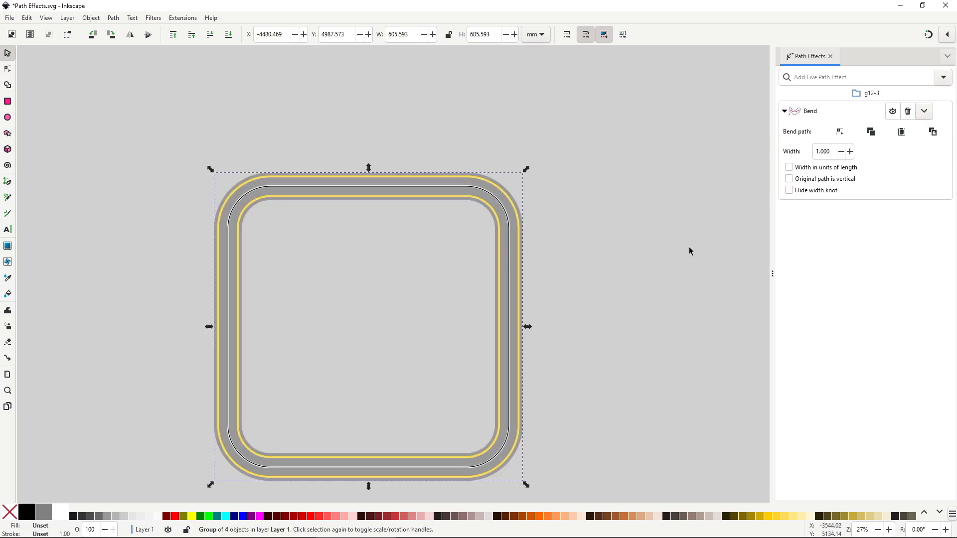
- Distort the rounded square path under the road by moving several of its corner nodes inward and outward
key(n)
click(511, 302)
mouse_move(512, 313)
mouse_down()
mouse_move(485, 318)
mouse_move(515, 319)
mouse_up()
drag(228, 229, 180, 238)
drag(270, 186, 305, 287)
drag(227, 425, 198, 419)
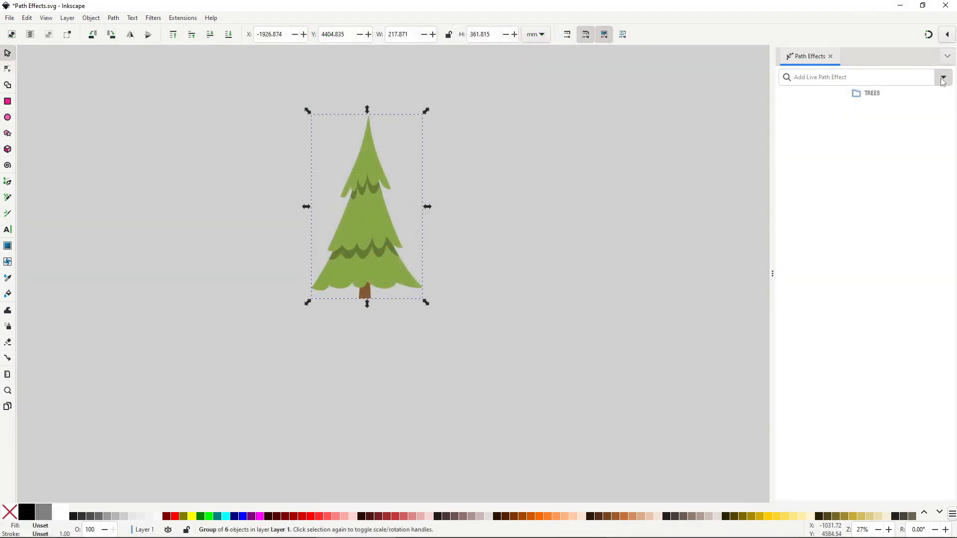
- Apply the Bend path effect to the tree group, edit its bend path on canvas and treat the original path as vertical
click(857, 77)
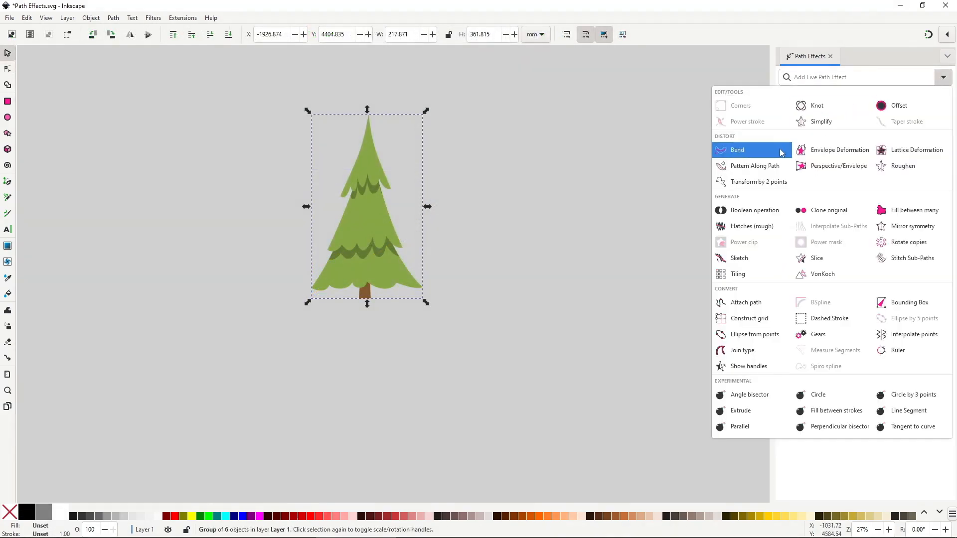
click(738, 150)
click(840, 131)
click(789, 178)
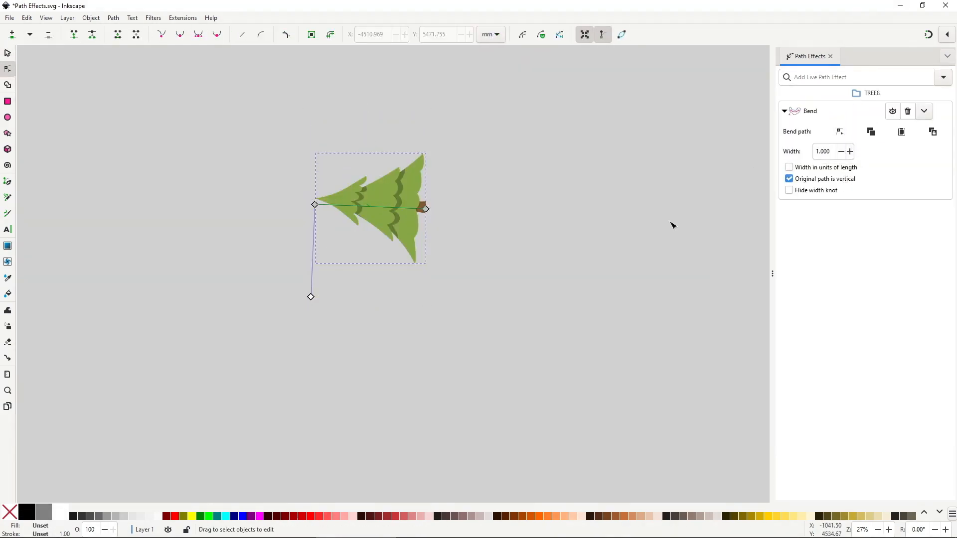
- Stand the tree upright by moving its bend path's end nodes to the treetop and trunk, and curve the path with its handles
drag(314, 204, 406, 80)
drag(425, 207, 412, 293)
drag(408, 85, 385, 162)
drag(382, 223, 416, 252)
drag(382, 157, 363, 195)
drag(411, 92, 417, 84)
drag(467, 170, 495, 265)
scroll(465, 223, up, 1)
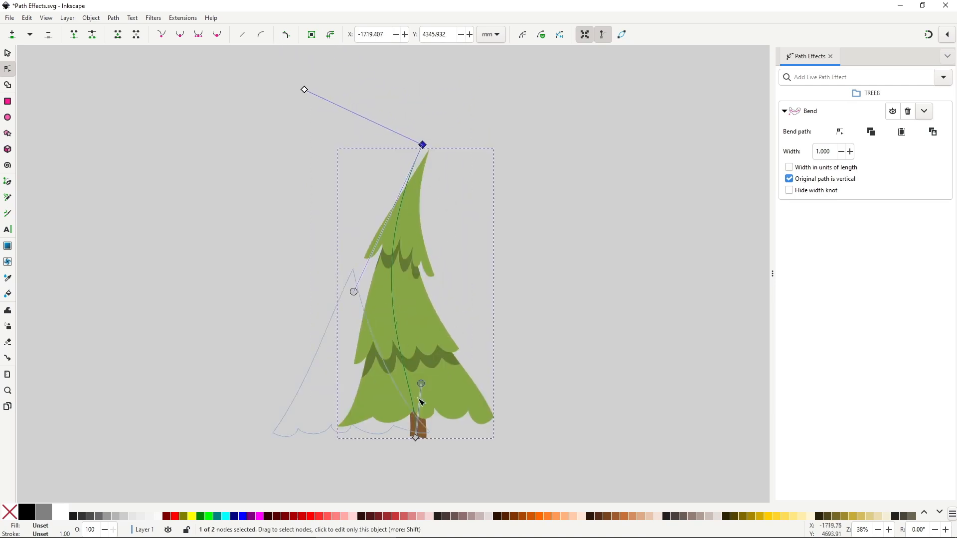
drag(421, 383, 417, 352)
- Add a middle node to the tree's bend path and shape it into an S-curve with a more upright treetop
double_click(391, 294)
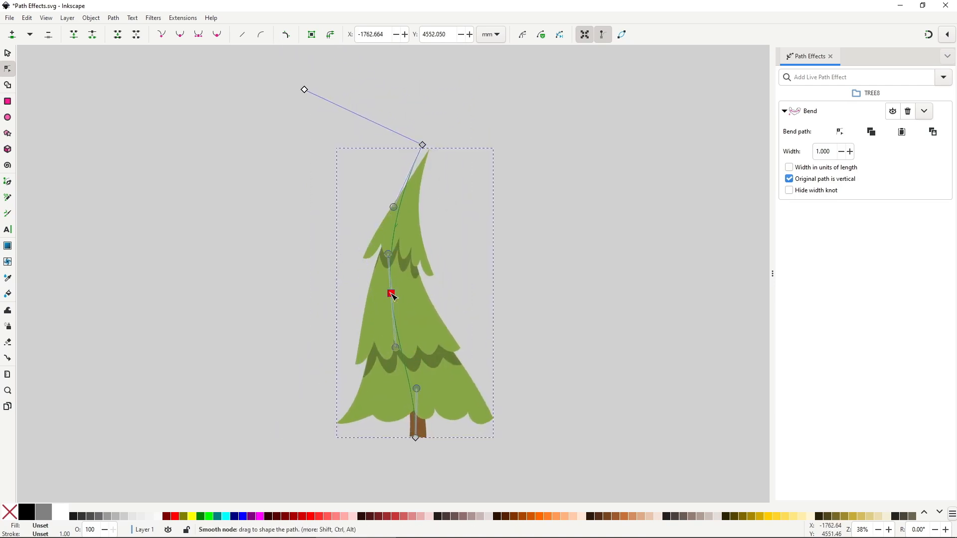
drag(391, 294, 381, 293)
drag(393, 207, 419, 195)
drag(422, 145, 410, 128)
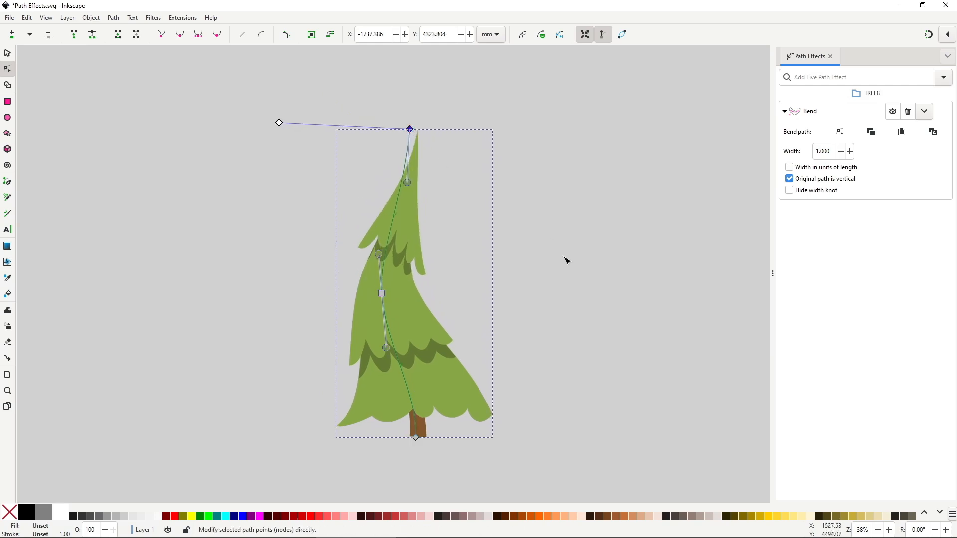
key(s)
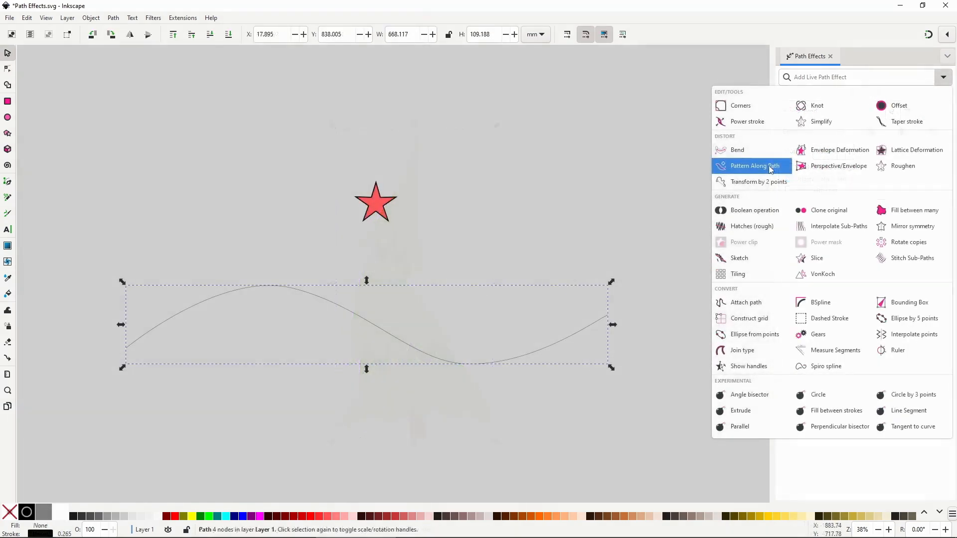
- Apply Pattern Along Path to the wavy line, link the copied red star as pattern source and set the pattern copies to Repeated
click(770, 170)
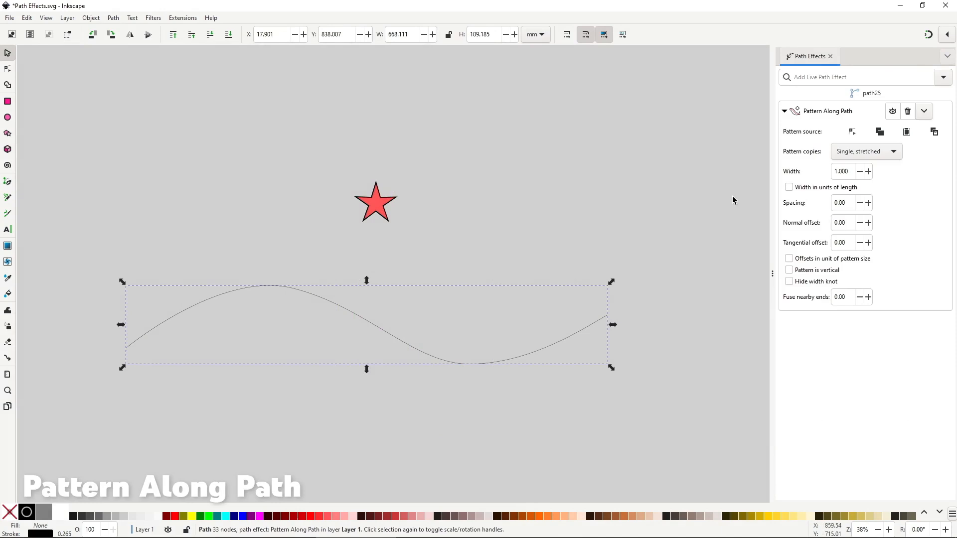
click(391, 214)
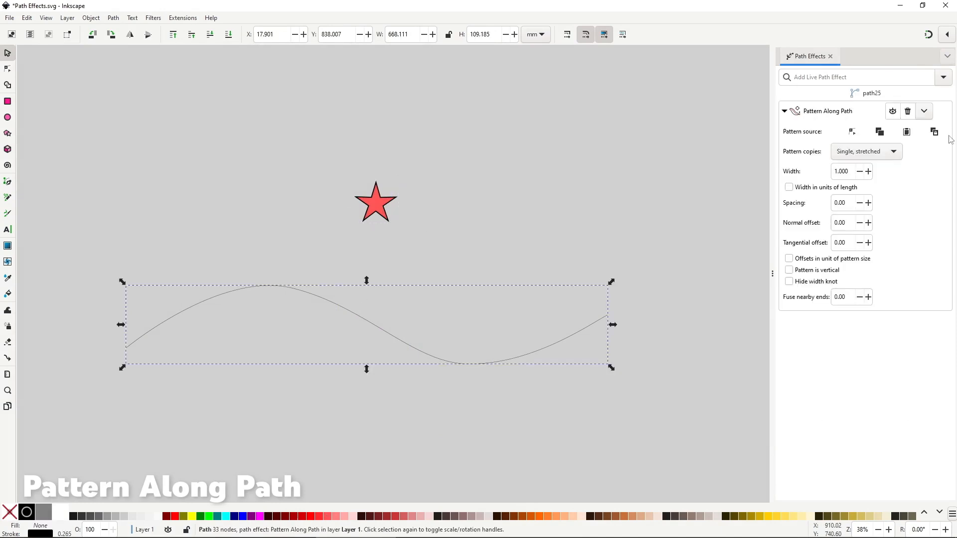
click(935, 132)
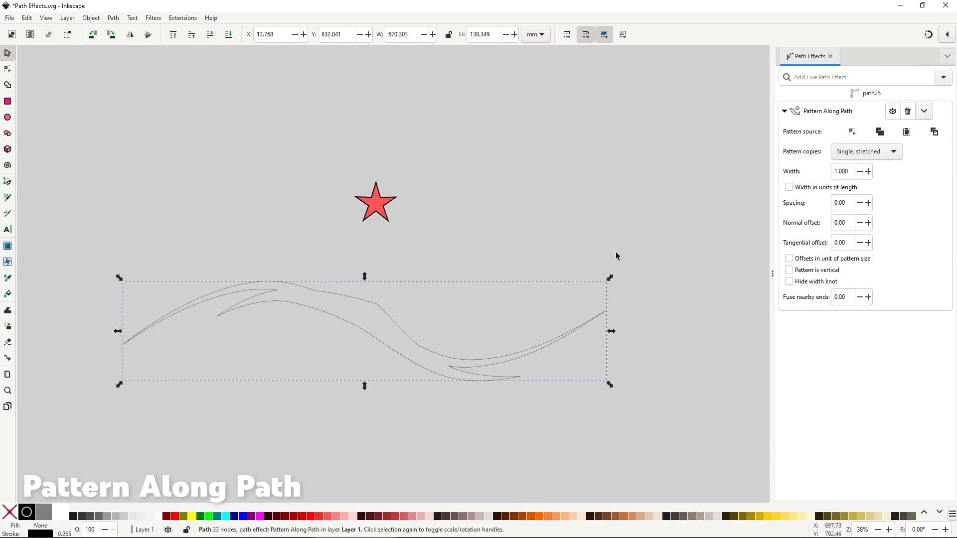
click(877, 159)
click(869, 166)
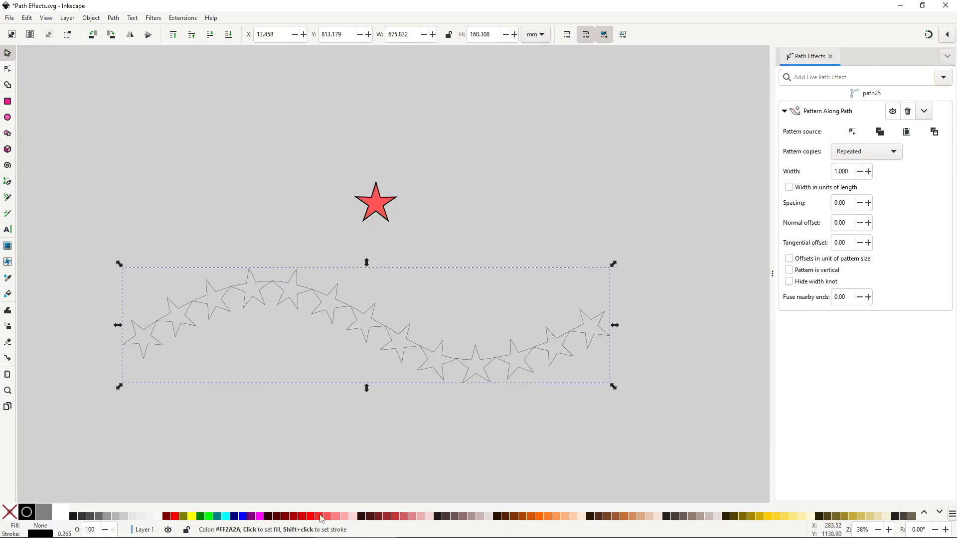
- Fill the repeated stars with red and reshape their path into a deeper wave whose far end curls upward
key(n)
drag(292, 288, 251, 273)
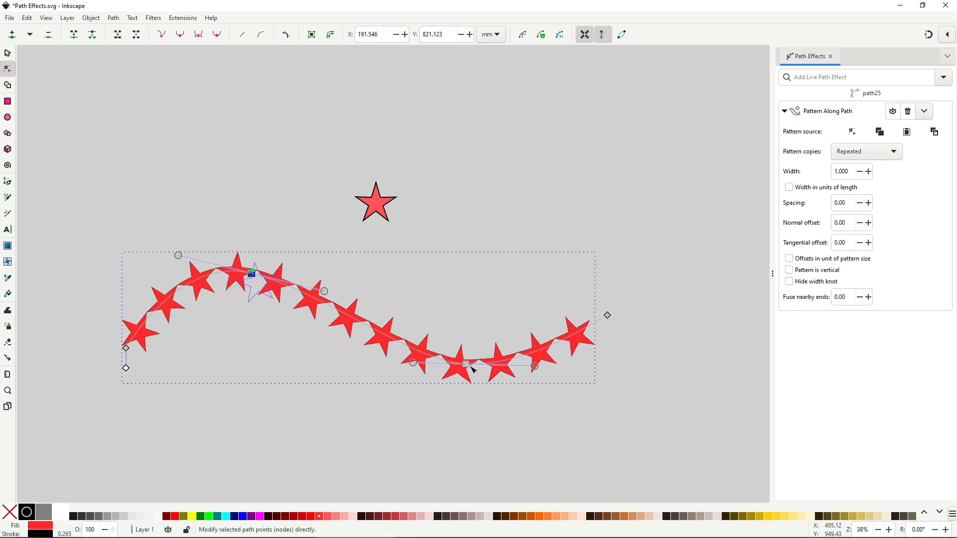
drag(465, 364, 450, 391)
drag(607, 315, 553, 210)
drag(519, 393, 611, 402)
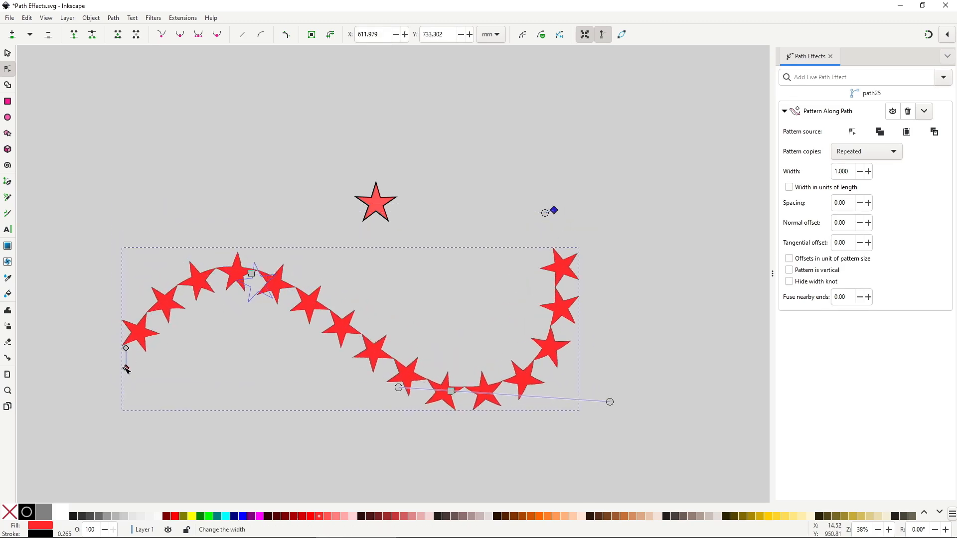
drag(125, 348, 105, 363)
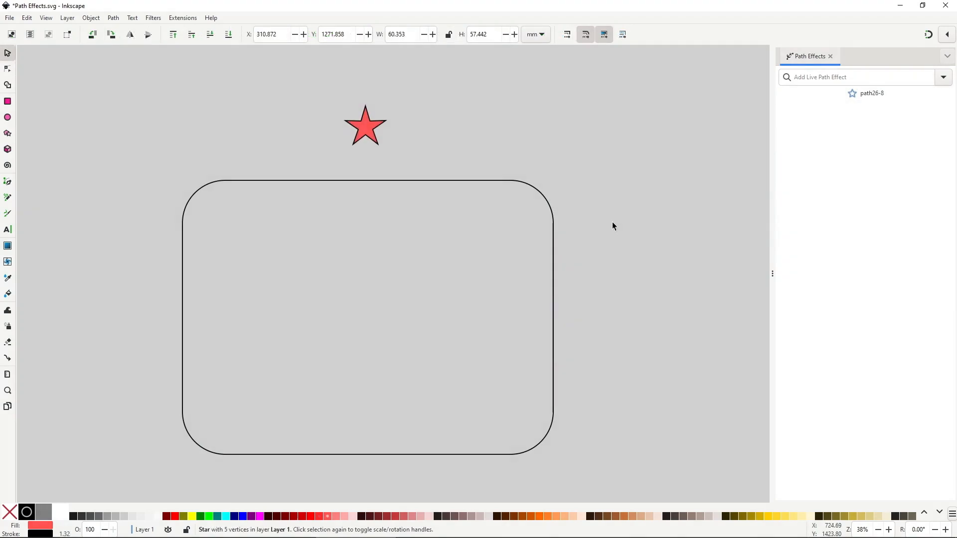
- Apply the Pattern Along Path effect to the large rounded rectangle outline
click(568, 241)
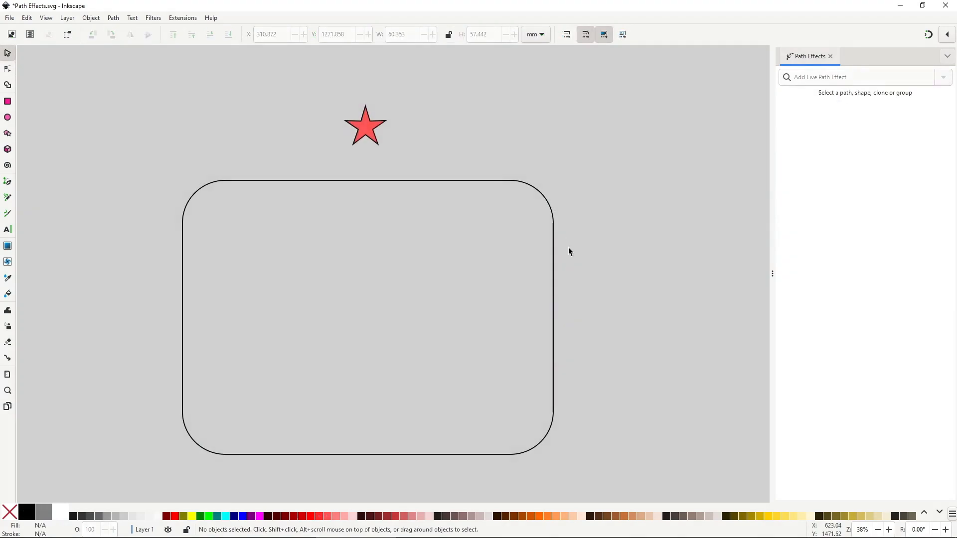
click(553, 256)
click(943, 78)
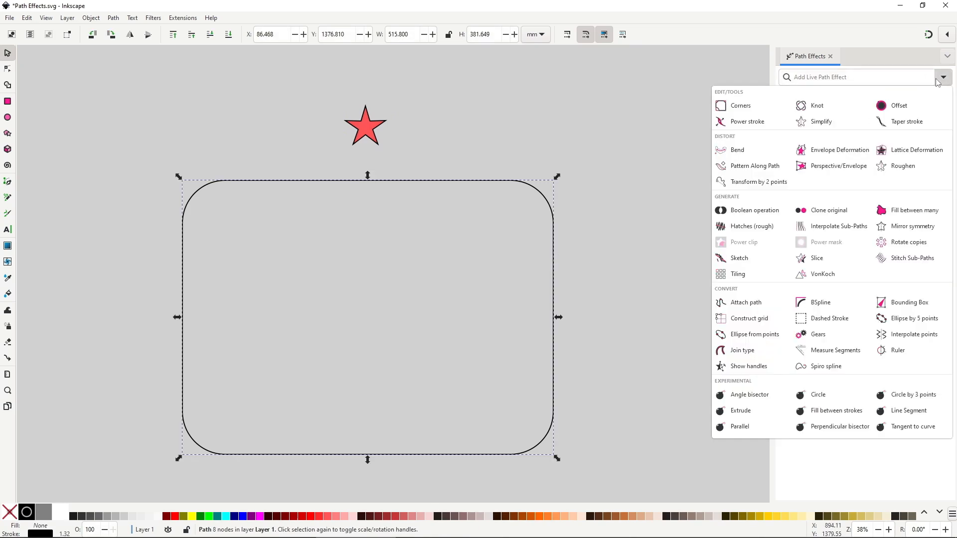
click(754, 166)
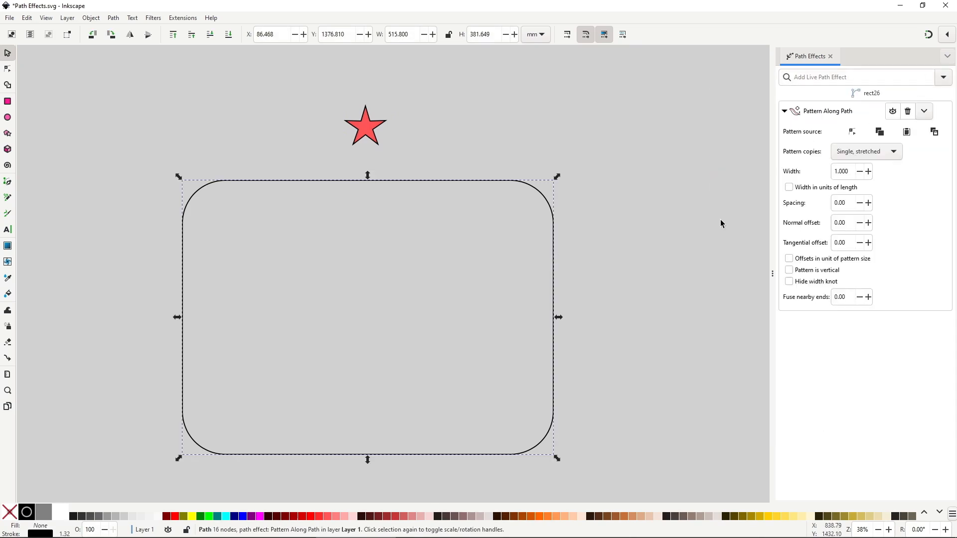
- Copy the red star, link it as pattern source on the rounded rectangle and set the pattern copies to Repeated
click(359, 121)
right_click(360, 121)
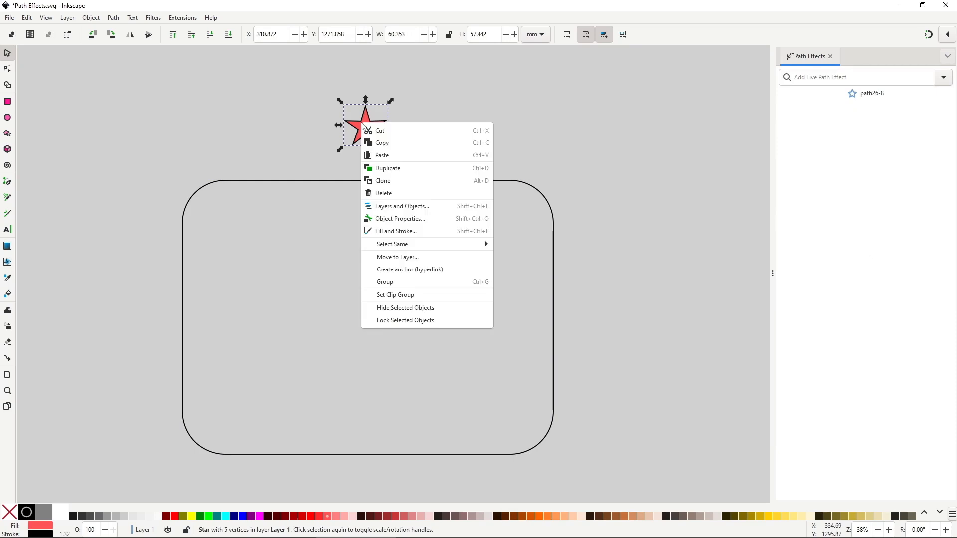
click(402, 144)
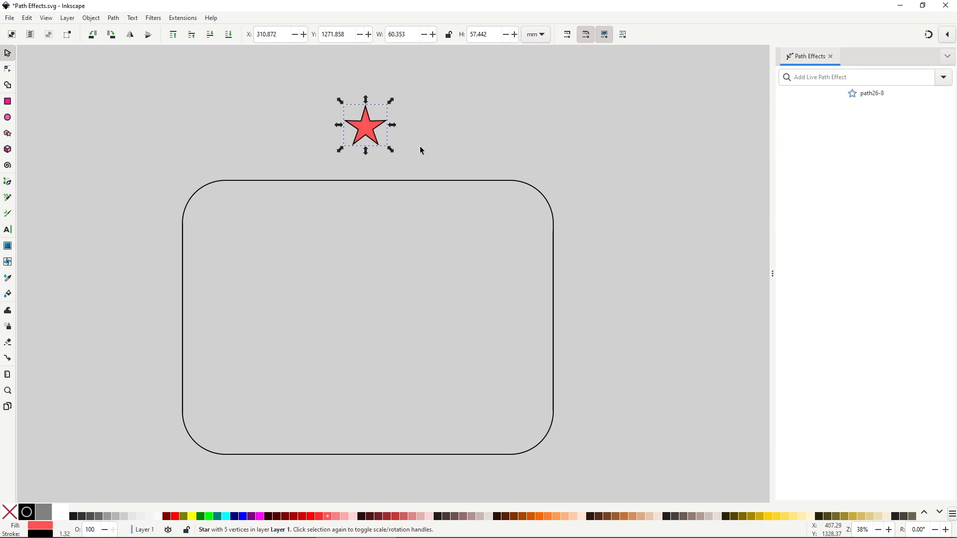
click(458, 180)
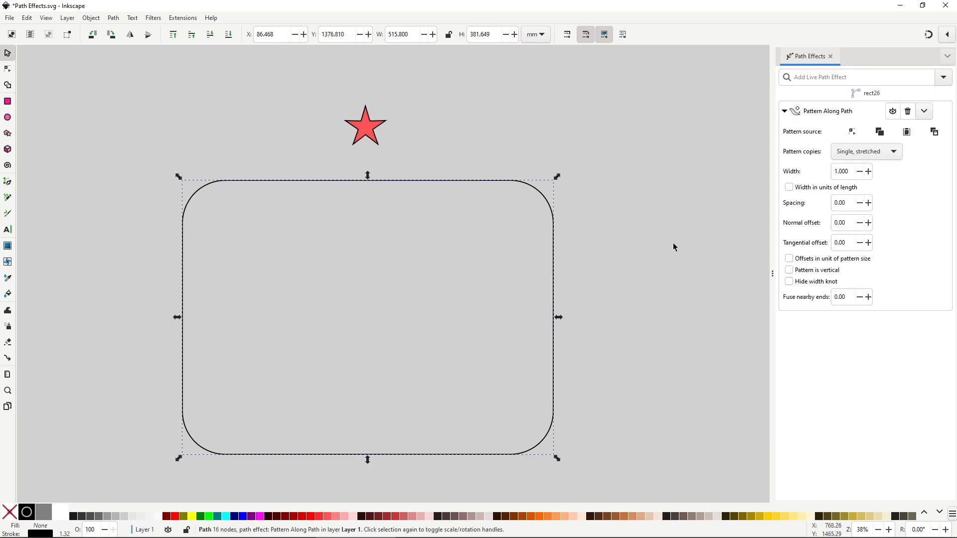
click(935, 133)
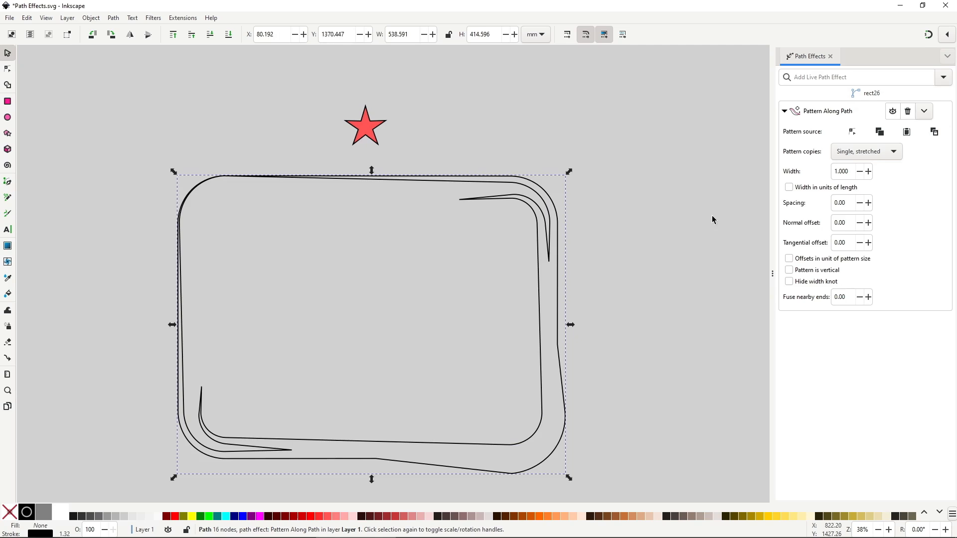
click(862, 156)
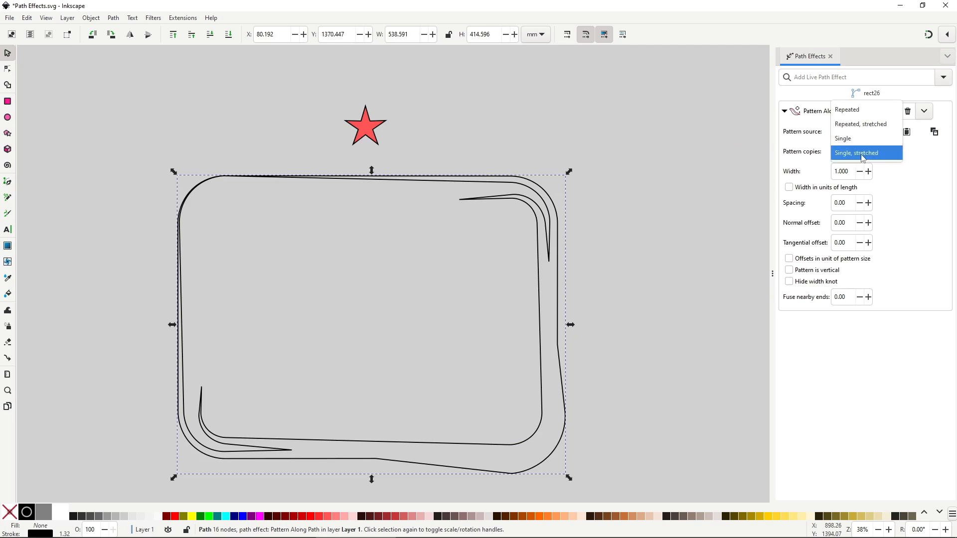
click(869, 115)
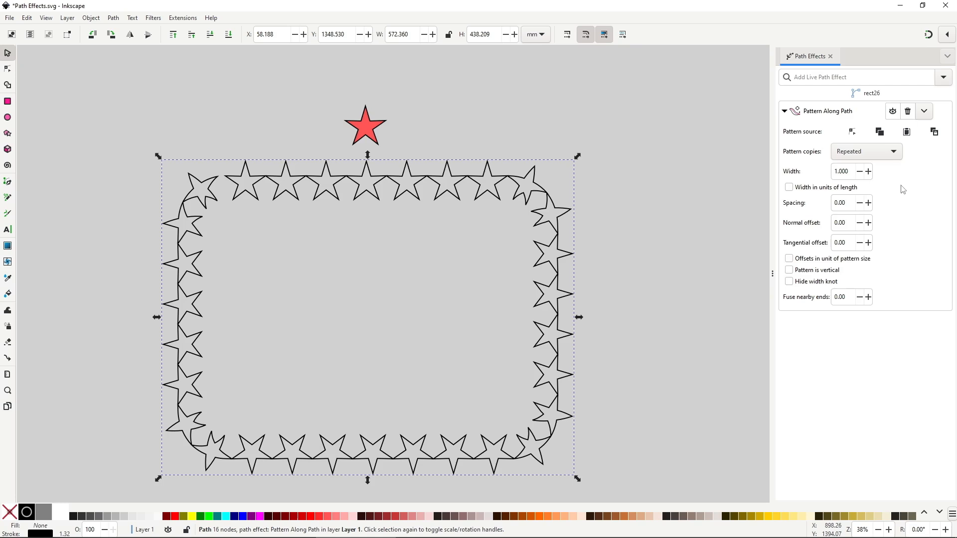
- Try the other pattern copies modes, including Repeated, stretched and Single, and return to Repeated
click(892, 151)
click(891, 167)
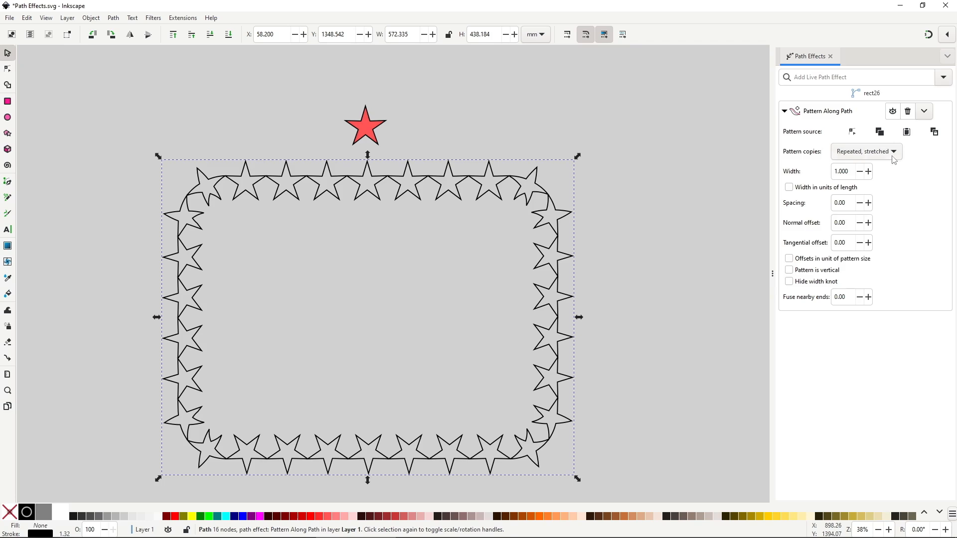
click(891, 156)
click(890, 171)
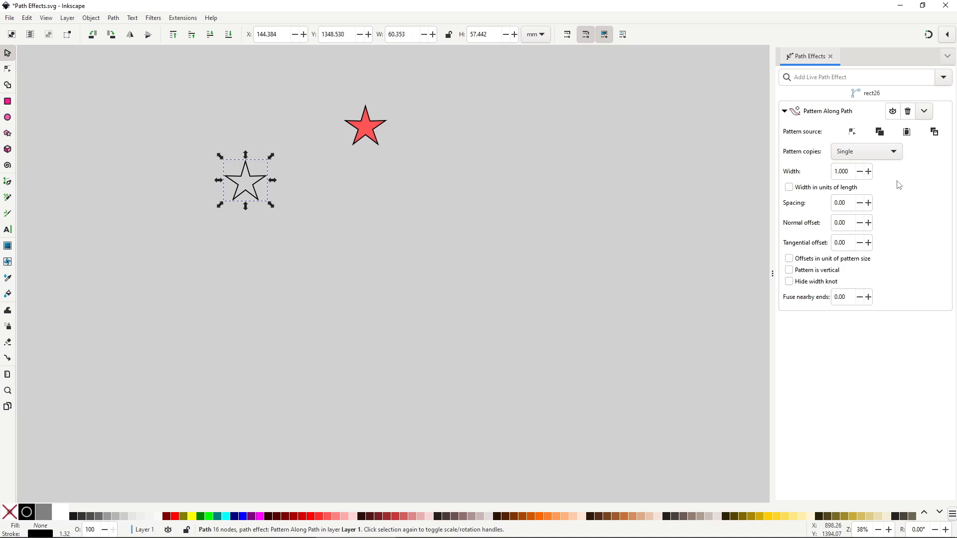
click(896, 154)
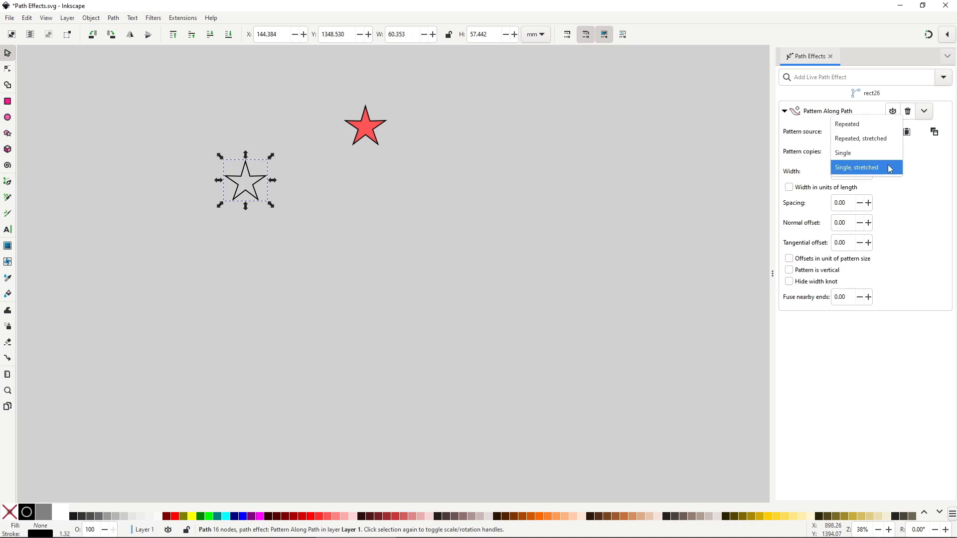
click(869, 166)
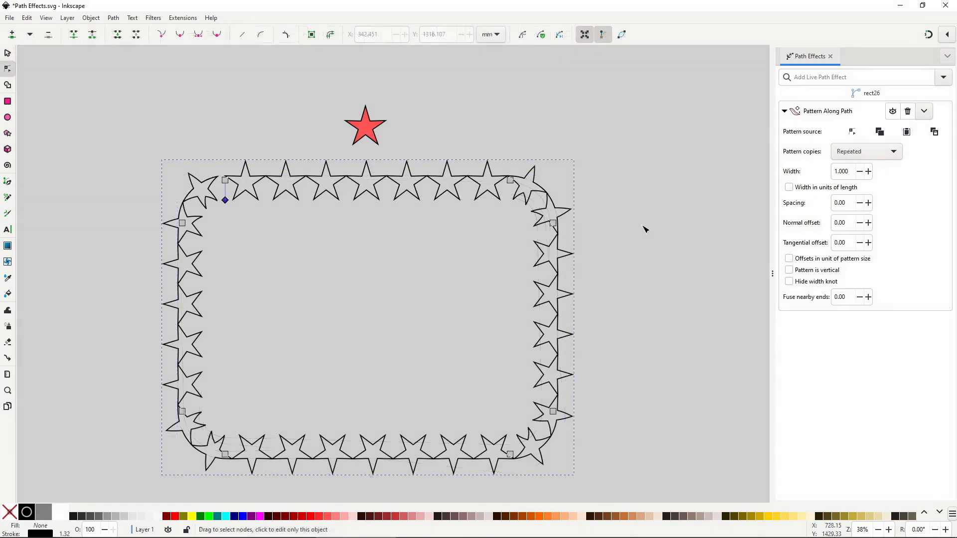
- Bend the two side segments and the upper segment of the star-patterned rectangle path inward
double_click(539, 322)
drag(540, 323, 521, 319)
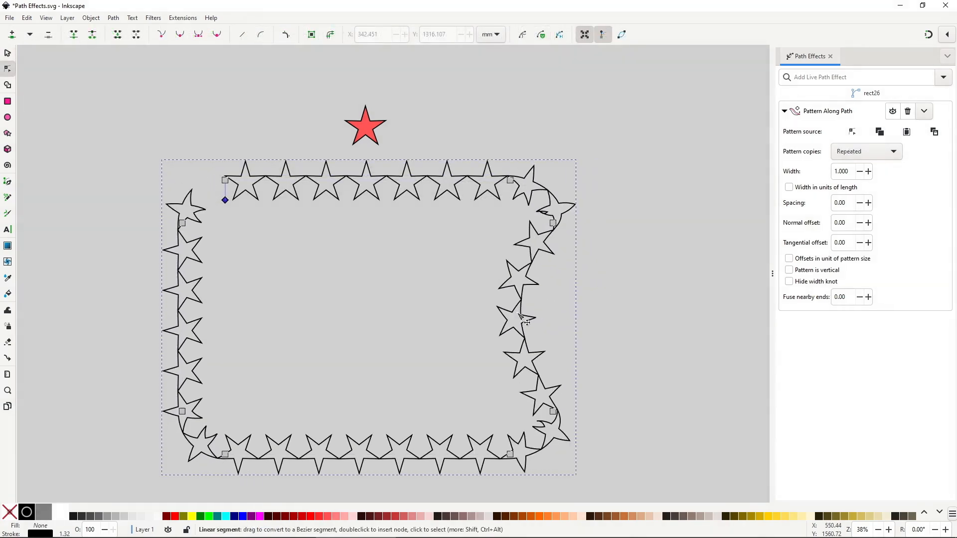
drag(183, 324, 223, 324)
drag(367, 179, 364, 202)
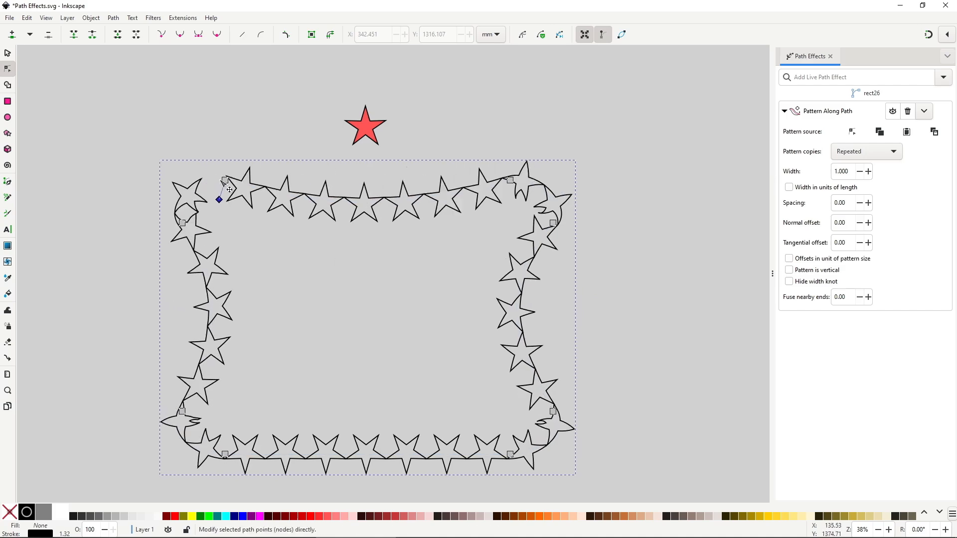
- Raise the path's upper-left node, spread its lower corner nodes outward and adjust the pattern width knot to 1.005
drag(225, 180, 226, 166)
drag(226, 455, 275, 467)
drag(183, 412, 142, 414)
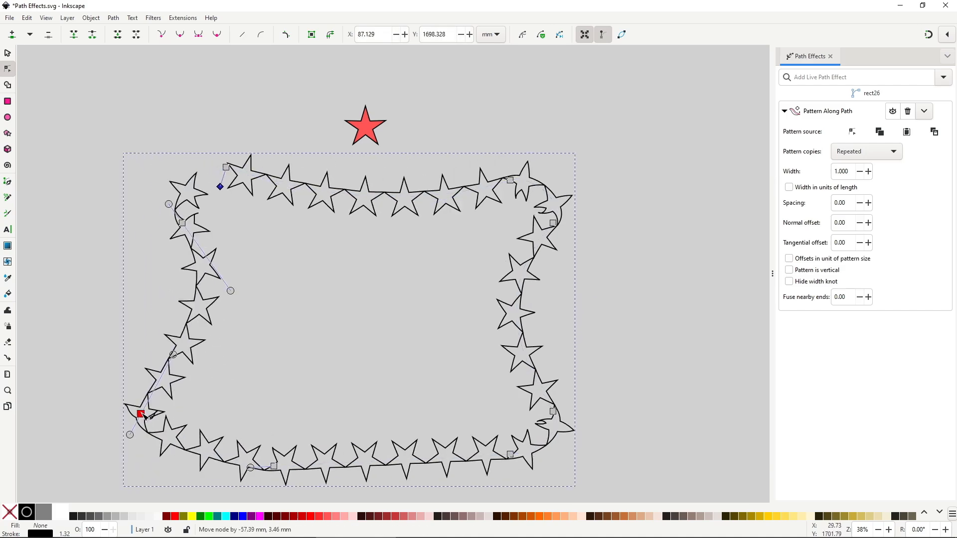
drag(553, 411, 604, 408)
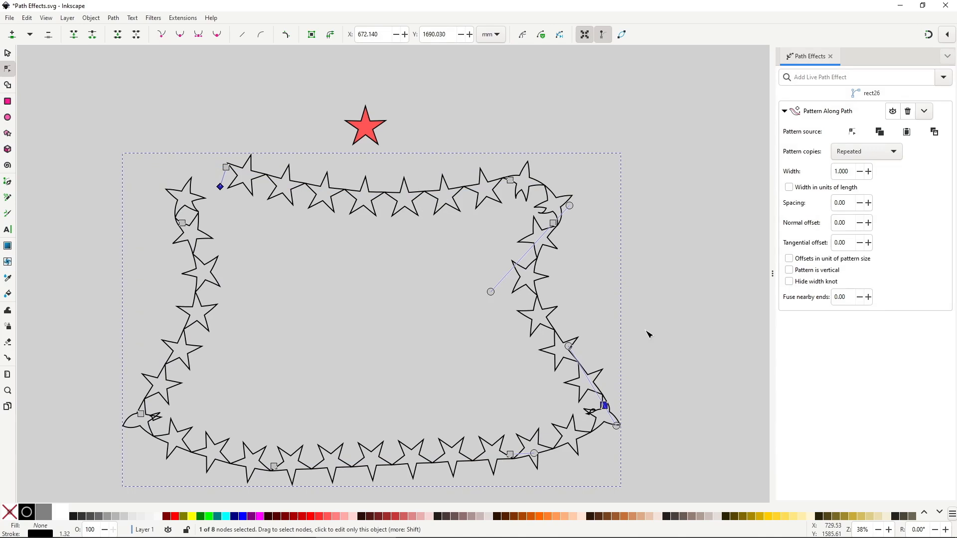
mouse_move(220, 187)
mouse_down()
mouse_move(216, 196)
mouse_move(224, 175)
mouse_move(223, 210)
mouse_move(220, 187)
mouse_up()
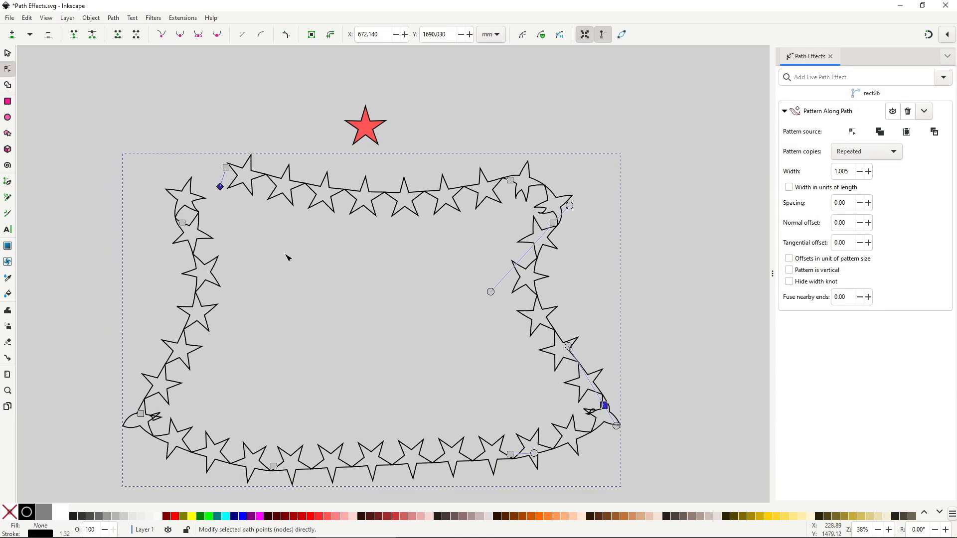
- Convert the red source star to a path and reshape its nodes to about 48 by 51 mm
click(365, 128)
drag(366, 136, 366, 105)
key(ctrl+shift+c)
drag(363, 135, 365, 142)
drag(366, 105, 348, 121)
key(s)
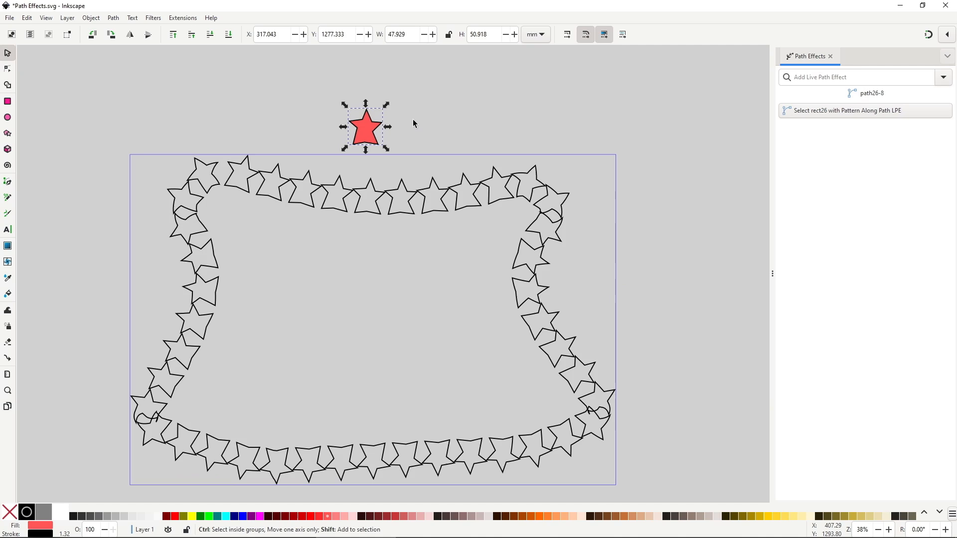
- Fill the stars along the path with light orange f8ae57
key(ctrl+shift+f)
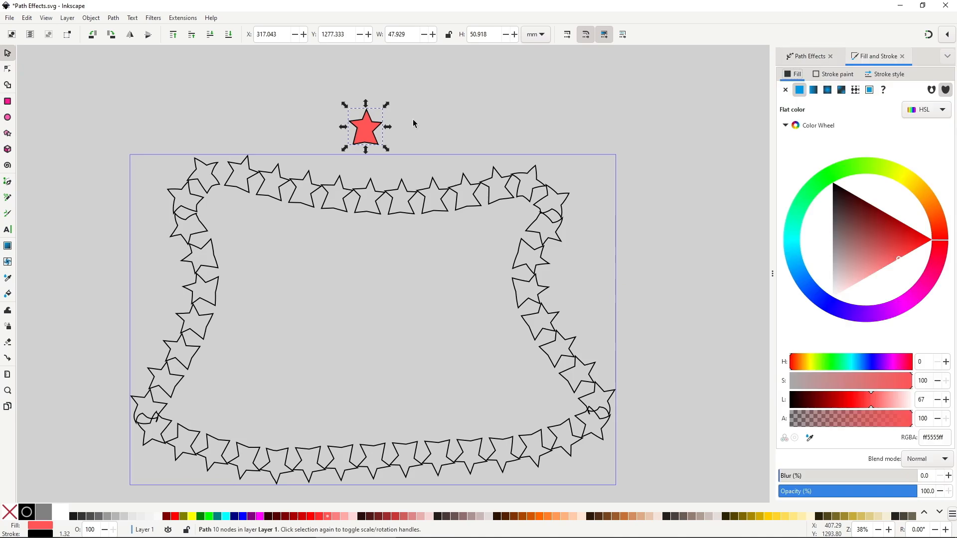
click(522, 188)
click(798, 91)
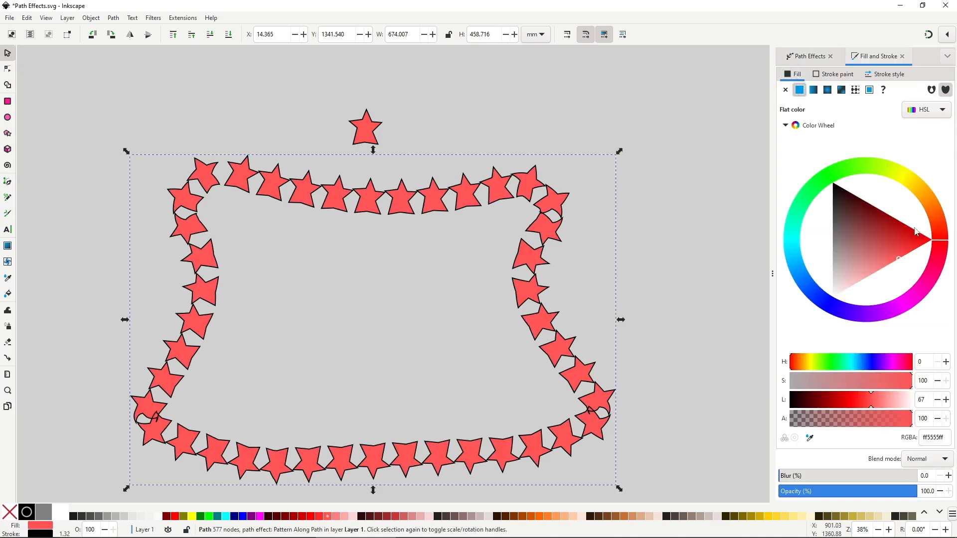
click(930, 199)
mouse_move(903, 235)
mouse_down()
mouse_move(894, 228)
mouse_move(901, 239)
mouse_up()
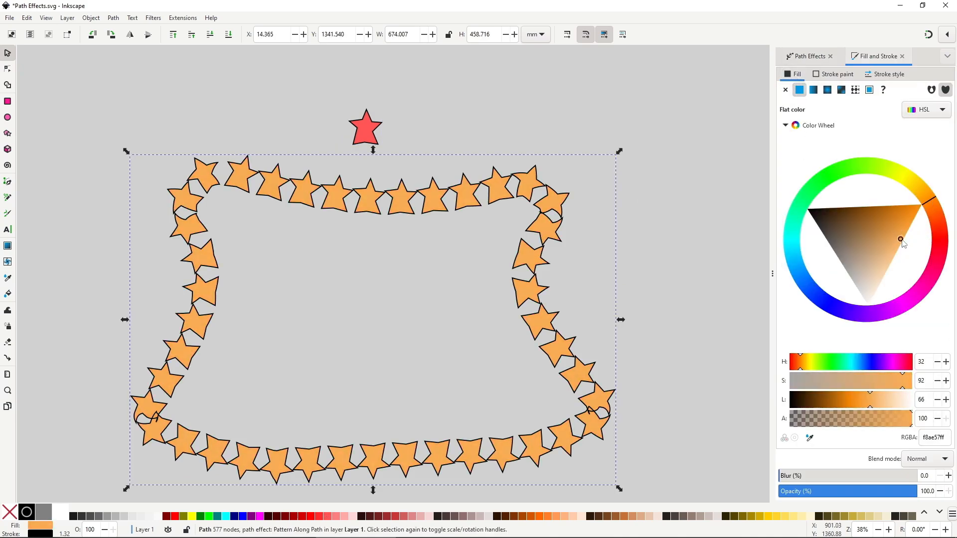
- Change the stroke of the stars along the path to dark orange e37526
click(831, 75)
click(906, 242)
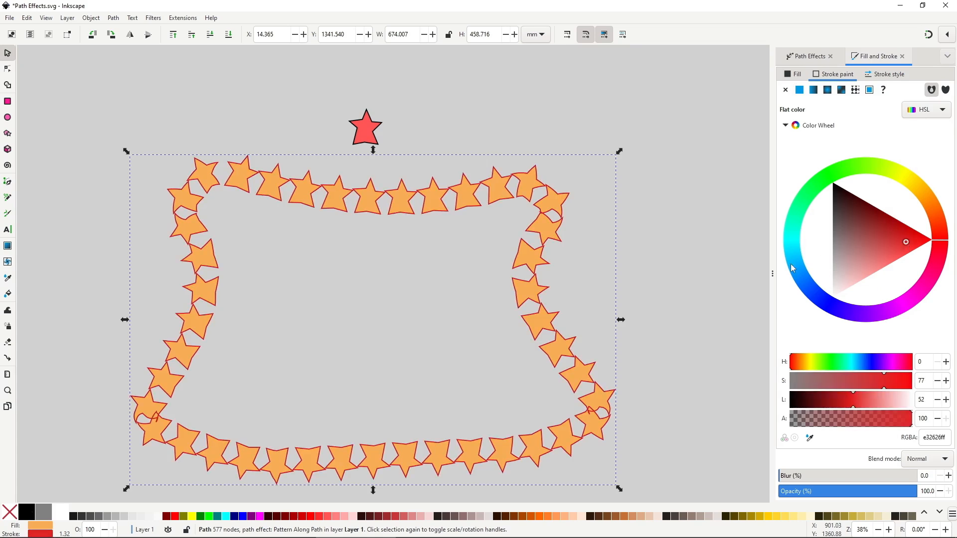
click(933, 208)
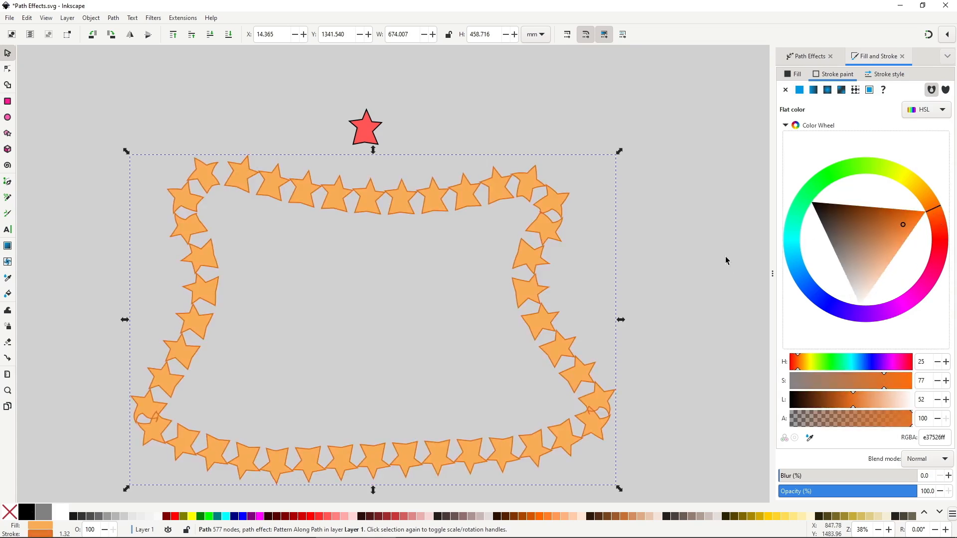
- Set the star pattern's spacing to -0.90 and its normal offset to -5.50
key(ctrl+shift+7)
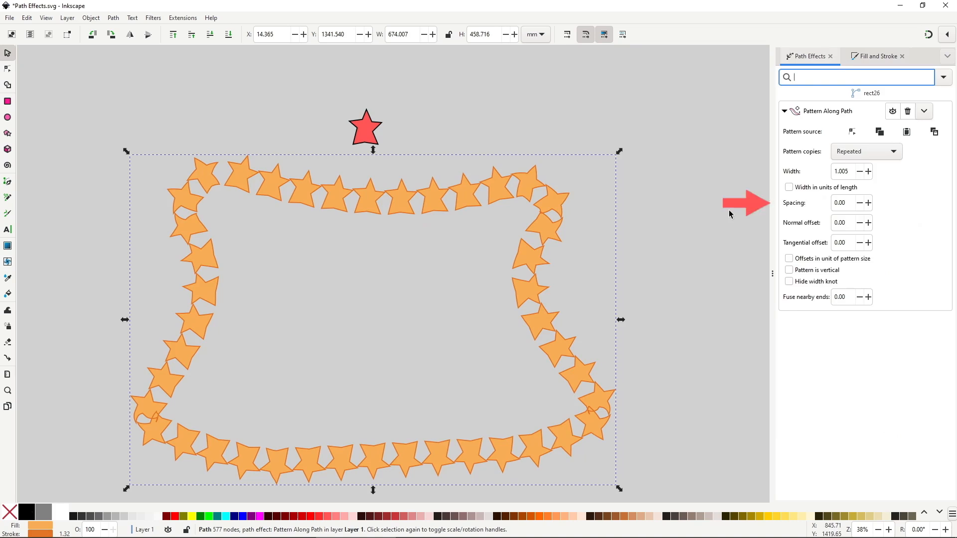
click(868, 204)
click(867, 204)
click(868, 203)
click(867, 203)
drag(868, 204, 868, 203)
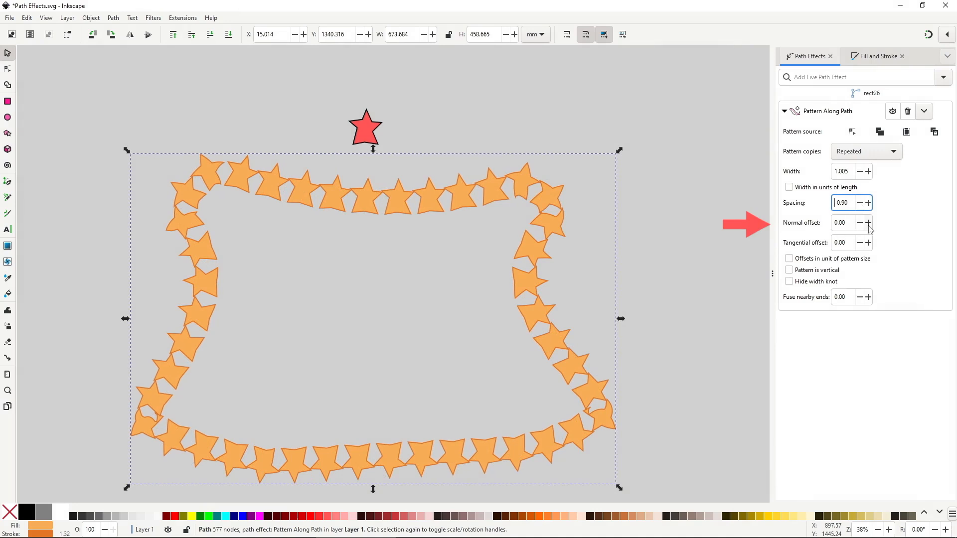
drag(868, 224, 863, 226)
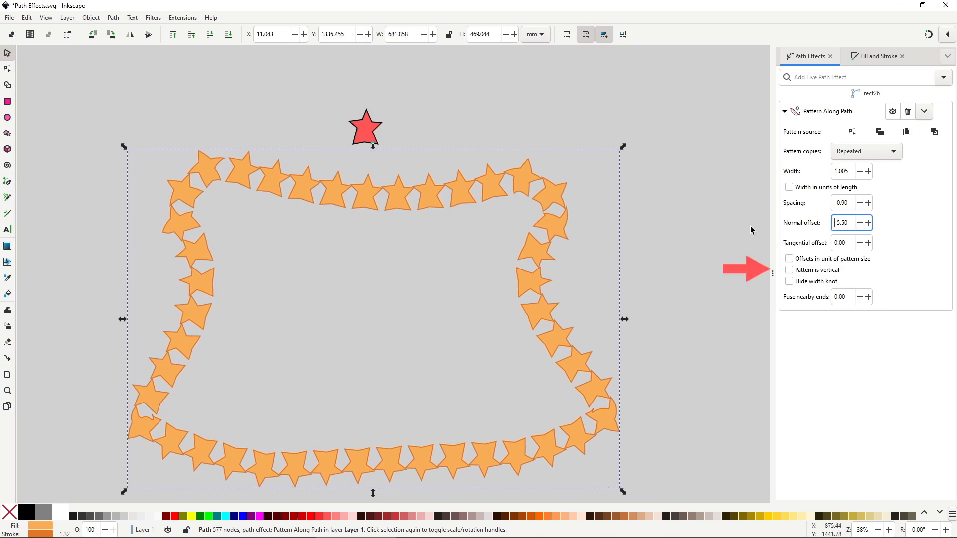
- Toggle the Pattern is vertical option several times to compare orientations, and leave it enabled
click(823, 274)
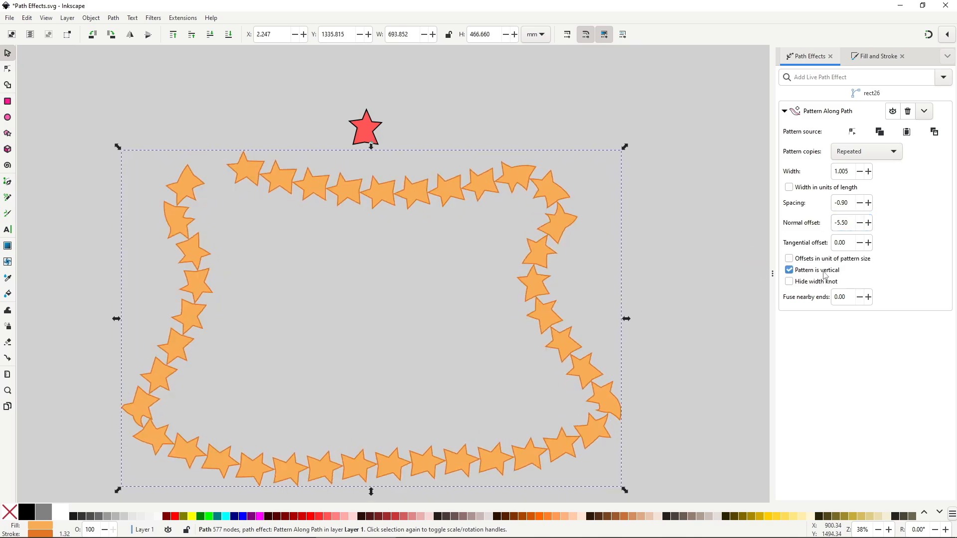
click(823, 274)
click(824, 275)
click(825, 275)
click(825, 275)
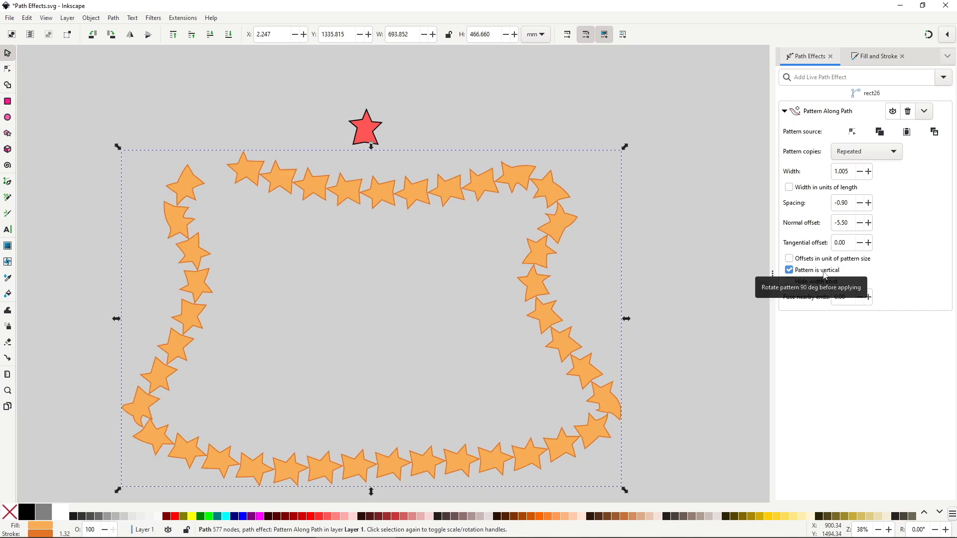
- Show the path outline for node editing and reshape the two side curves of the star frame
key(n)
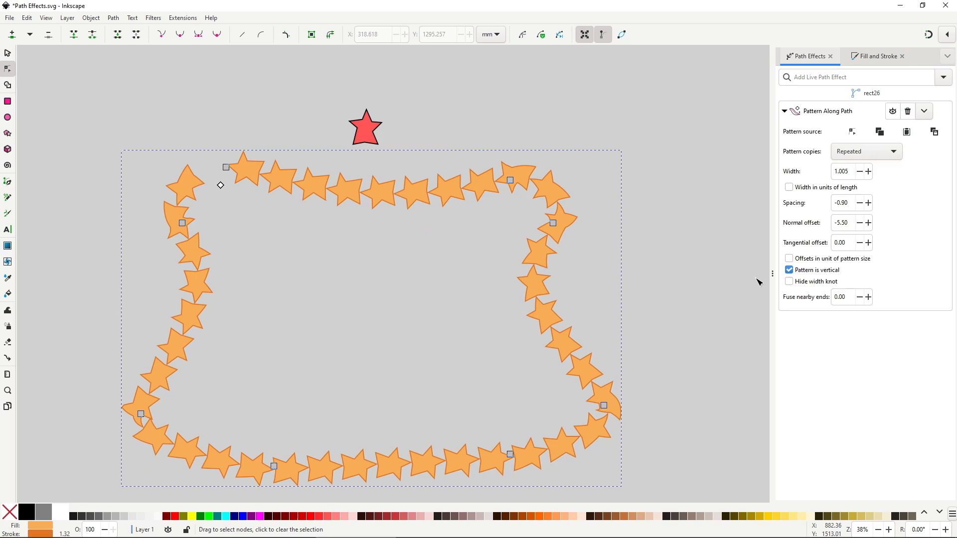
click(621, 35)
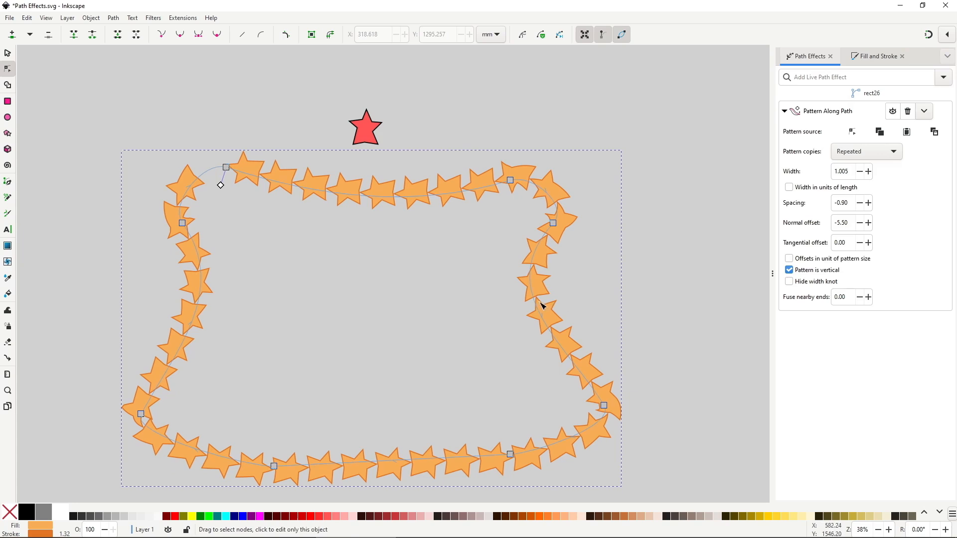
mouse_move(542, 305)
mouse_down()
mouse_move(570, 319)
mouse_move(551, 320)
mouse_up()
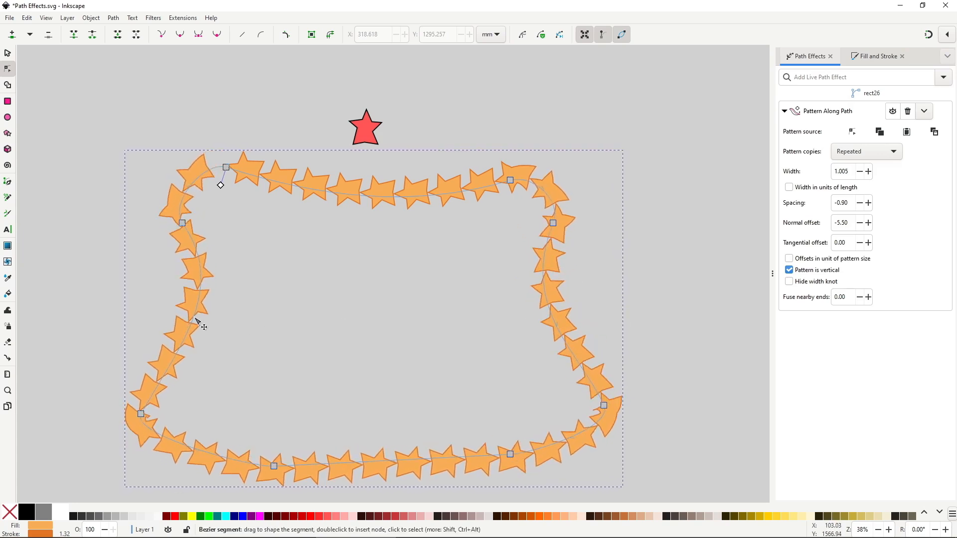
mouse_move(197, 320)
mouse_down()
mouse_move(178, 334)
mouse_move(206, 325)
mouse_up()
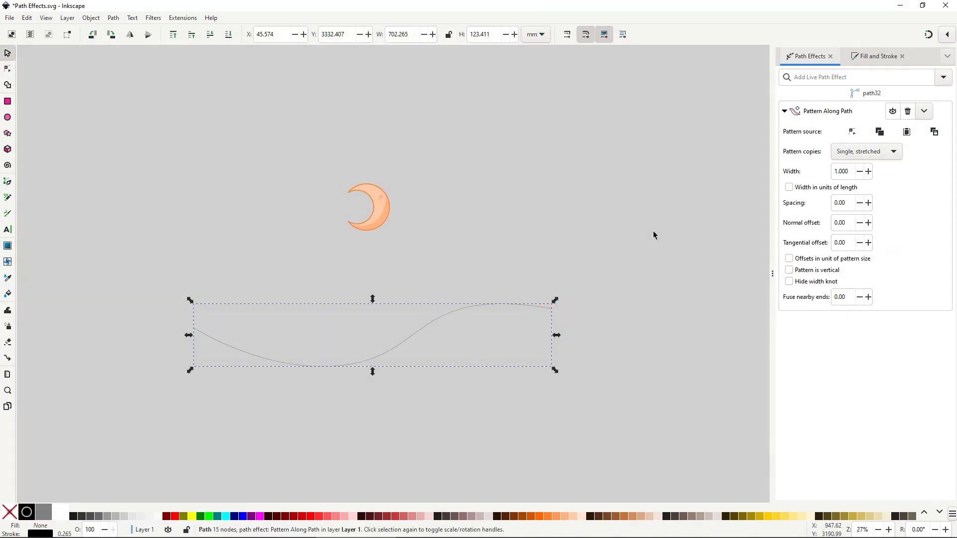
- Copy the orange moon group, link it as pattern source on the wavy line and set the pattern copies to Repeated
click(382, 207)
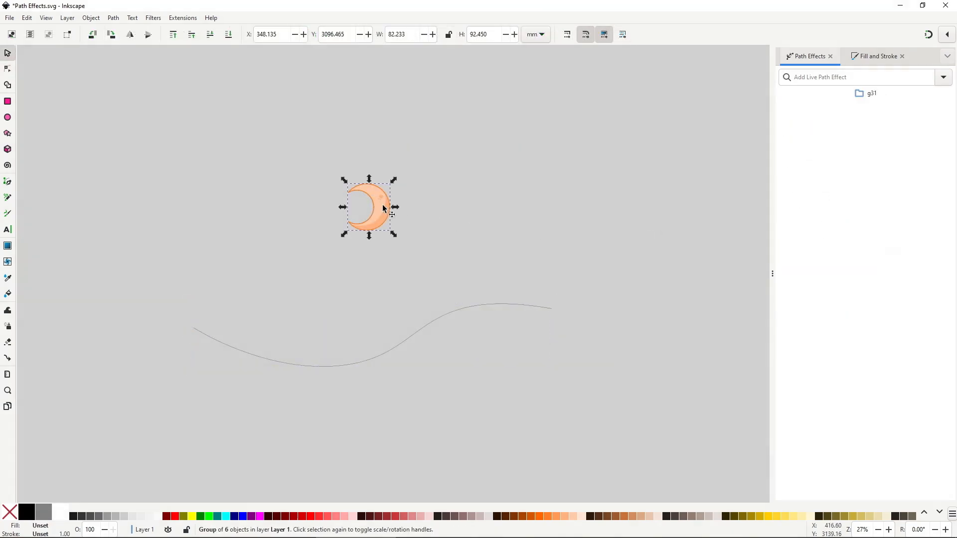
right_click(382, 205)
click(397, 227)
click(507, 301)
click(939, 138)
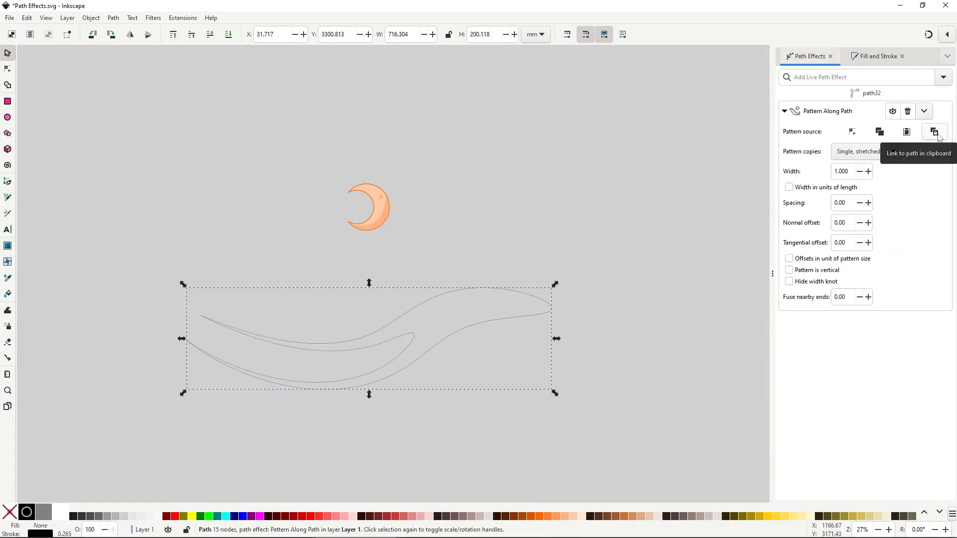
click(894, 154)
click(857, 107)
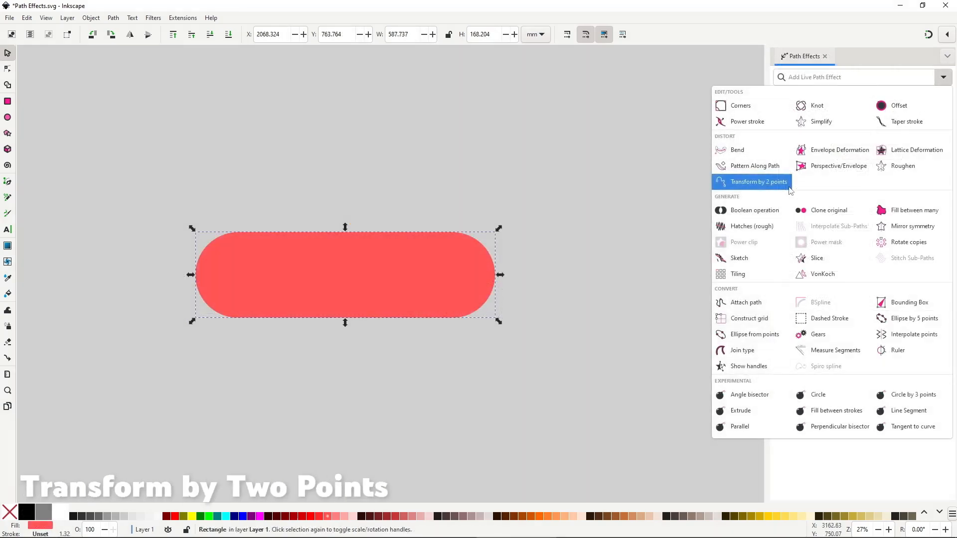
- Apply Transform by 2 points to the red rounded bar, stretch it by its end point and reposition it with Lock length enabled
click(789, 190)
key(n)
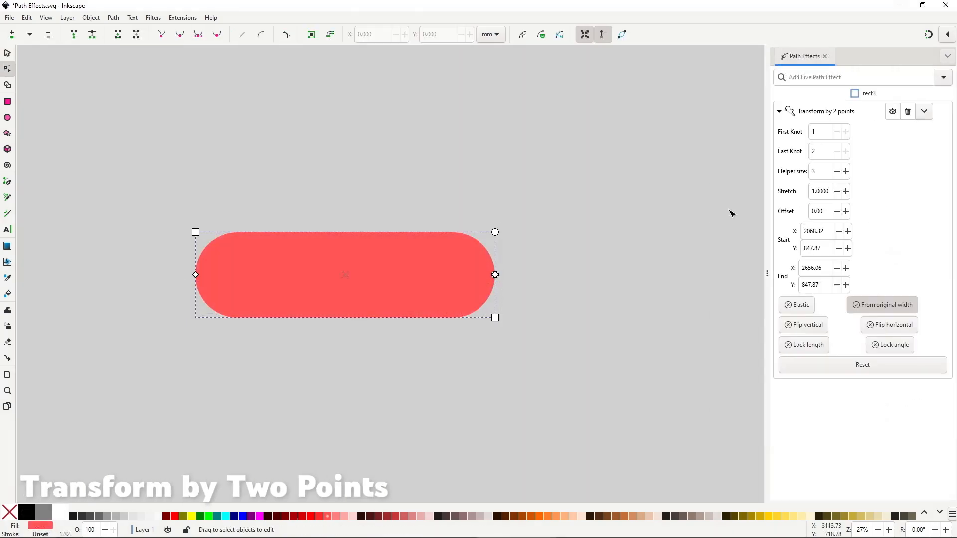
drag(496, 274, 630, 153)
click(811, 348)
drag(328, 394, 519, 207)
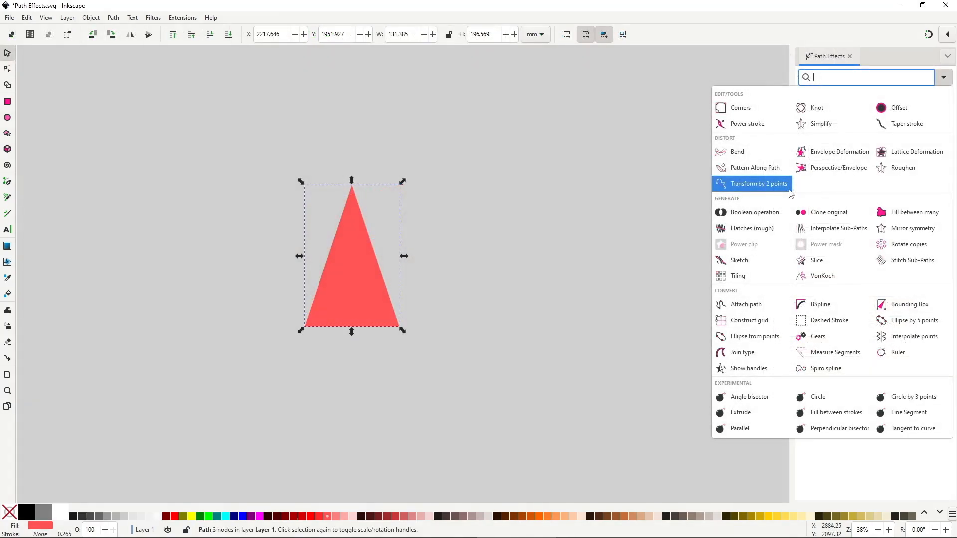
- Apply Transform by 2 points to the red triangle, and enlarge and shift it by moving its apex and lower-left points
click(789, 190)
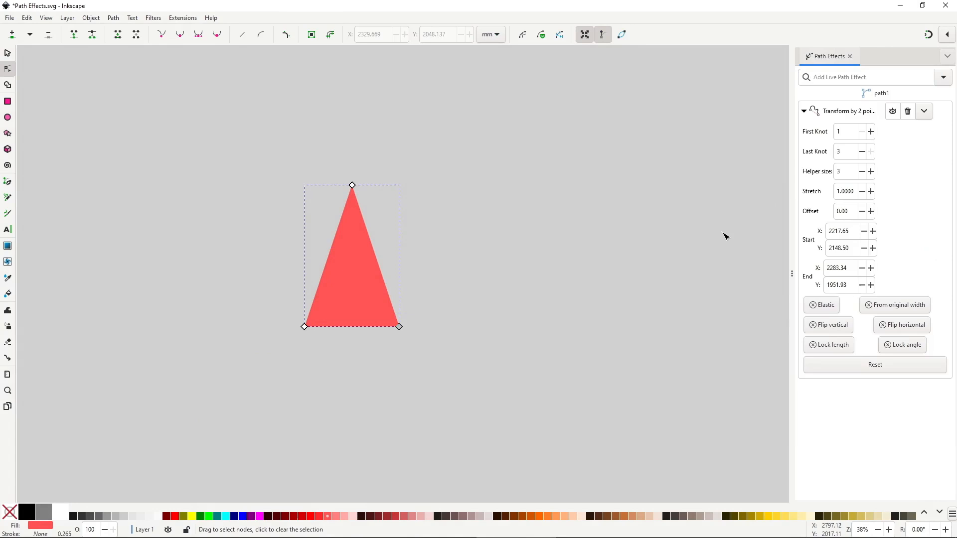
drag(352, 186, 324, 158)
drag(306, 329, 267, 325)
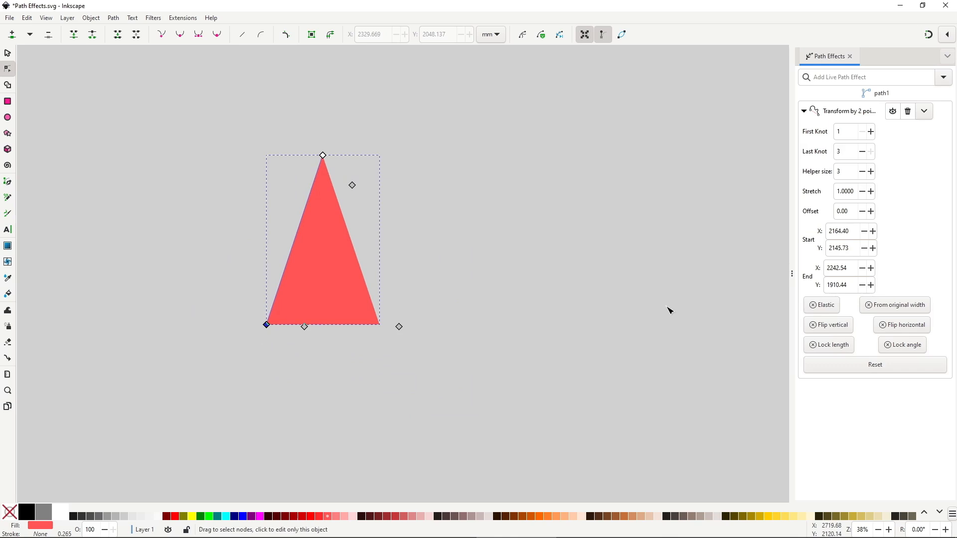
- Enable Lock length, set the helper size to 22, and rotate and reposition the triangle by its start and end points
click(820, 354)
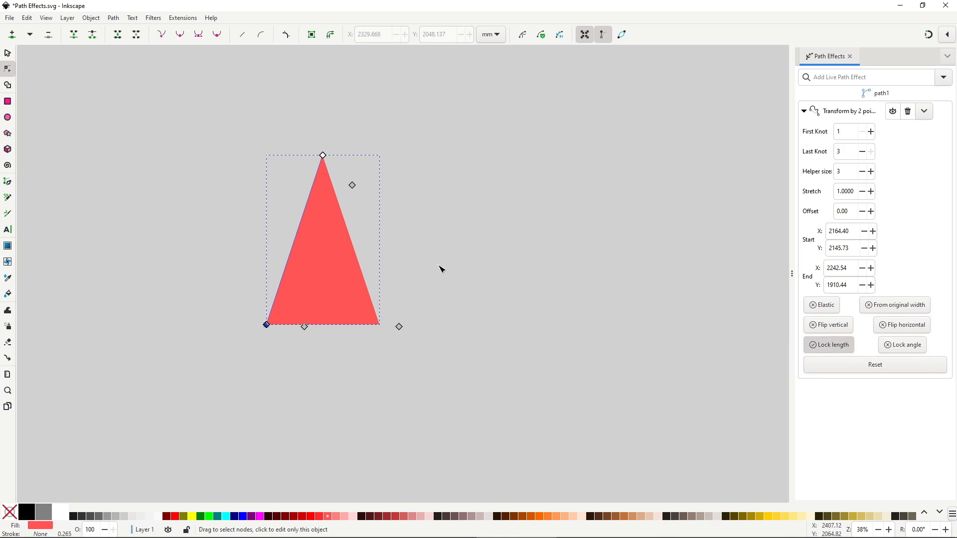
mouse_move(323, 155)
mouse_down()
mouse_move(230, 93)
mouse_move(397, 111)
mouse_move(301, 109)
mouse_move(339, 145)
mouse_up()
drag(267, 327, 364, 329)
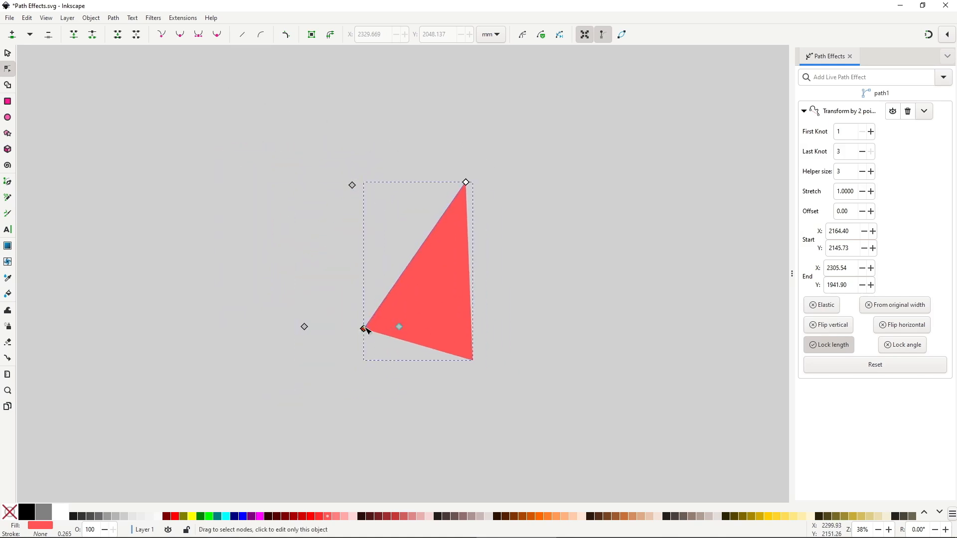
drag(469, 181, 428, 162)
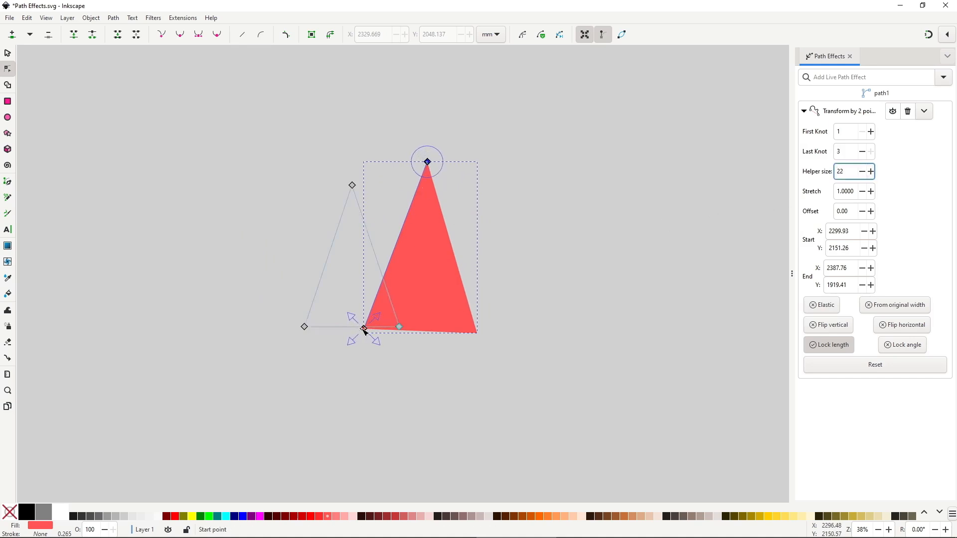
drag(365, 328, 328, 325)
mouse_move(389, 159)
mouse_down()
mouse_move(367, 153)
mouse_move(380, 154)
mouse_up()
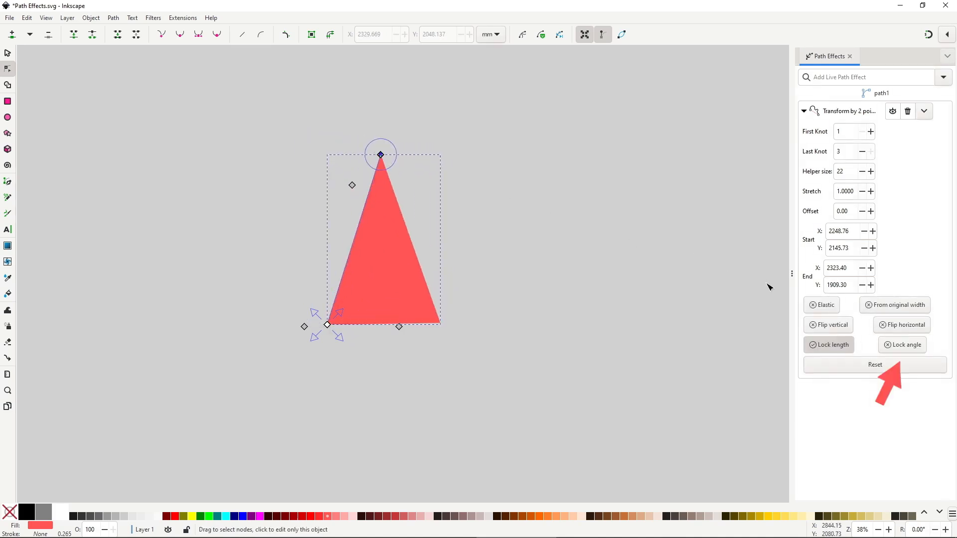
- Enable Lock angle, and resize and reposition the triangle by its end and start points
click(902, 344)
mouse_move(381, 154)
mouse_down()
mouse_move(391, 116)
mouse_move(348, 235)
mouse_move(376, 191)
mouse_up()
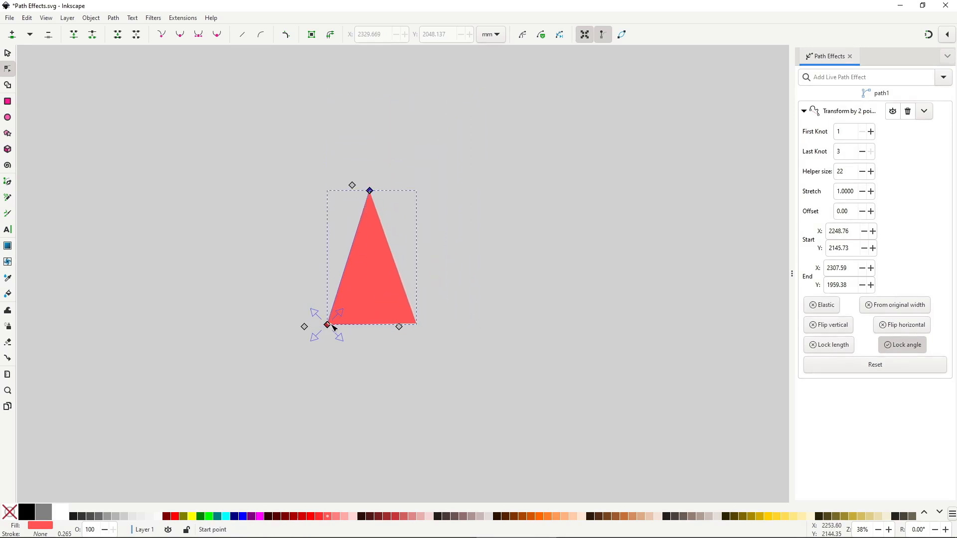
drag(329, 325, 301, 380)
mouse_move(342, 241)
mouse_down()
mouse_move(437, 118)
mouse_move(381, 207)
mouse_move(391, 195)
mouse_move(378, 239)
mouse_up()
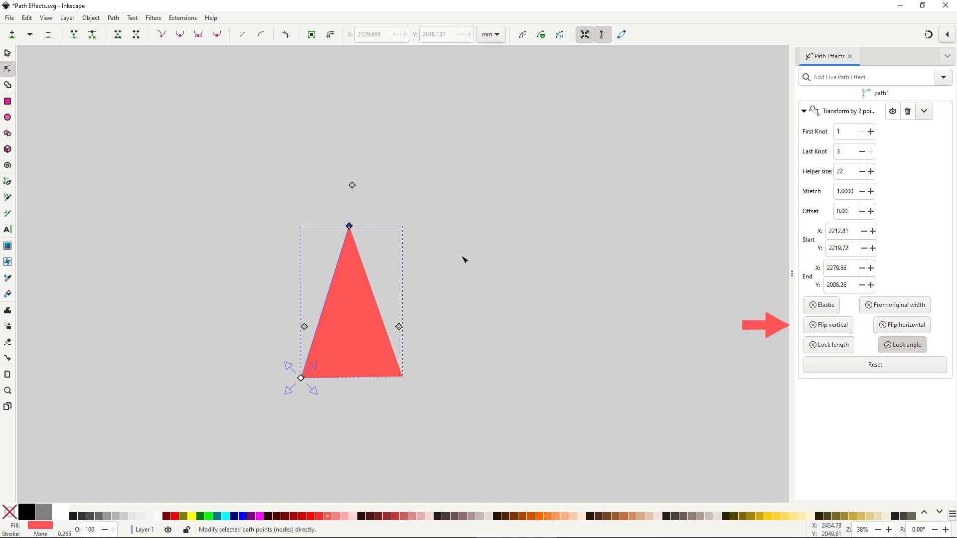
- Toggle Flip vertical and Flip horizontal on and off to compare the triangle's mirrored orientations
click(829, 332)
click(829, 332)
click(829, 332)
click(829, 331)
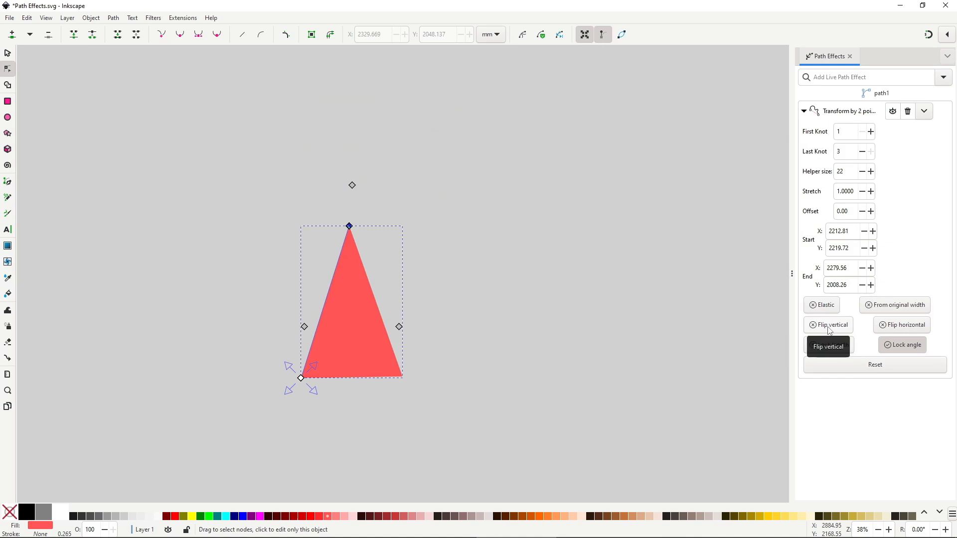
click(887, 328)
click(886, 328)
click(883, 324)
click(884, 323)
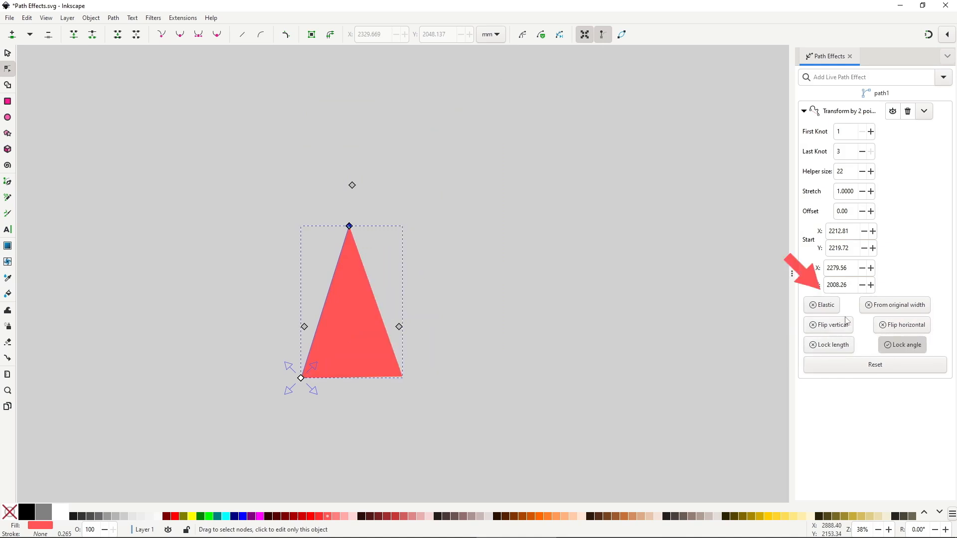
- Enable Elastic, distort the triangle by moving its apex point, and undo the move
click(822, 305)
drag(349, 225, 387, 375)
key(ctrl+z)
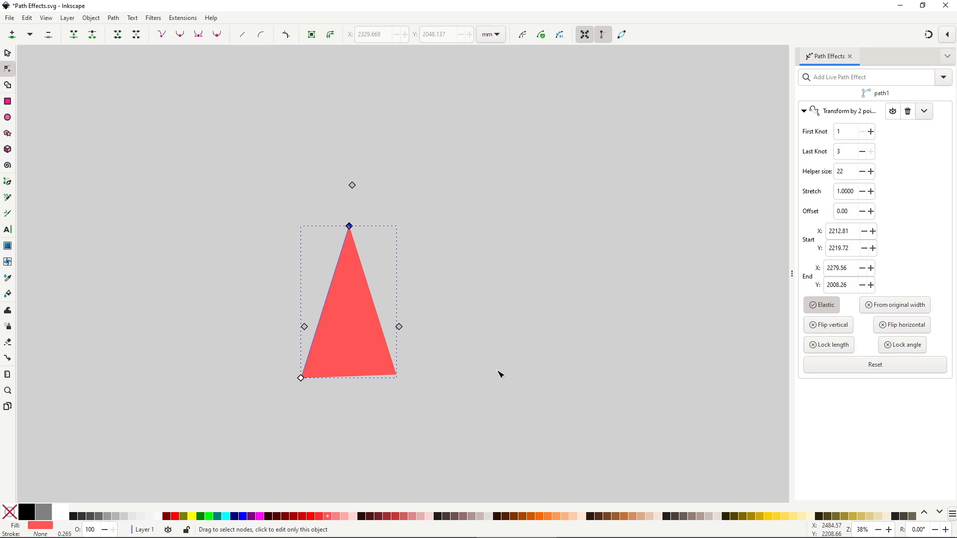
- Set the triangle's First Knot to 1 and Last Knot to 2, and move the lower-right end point
click(872, 132)
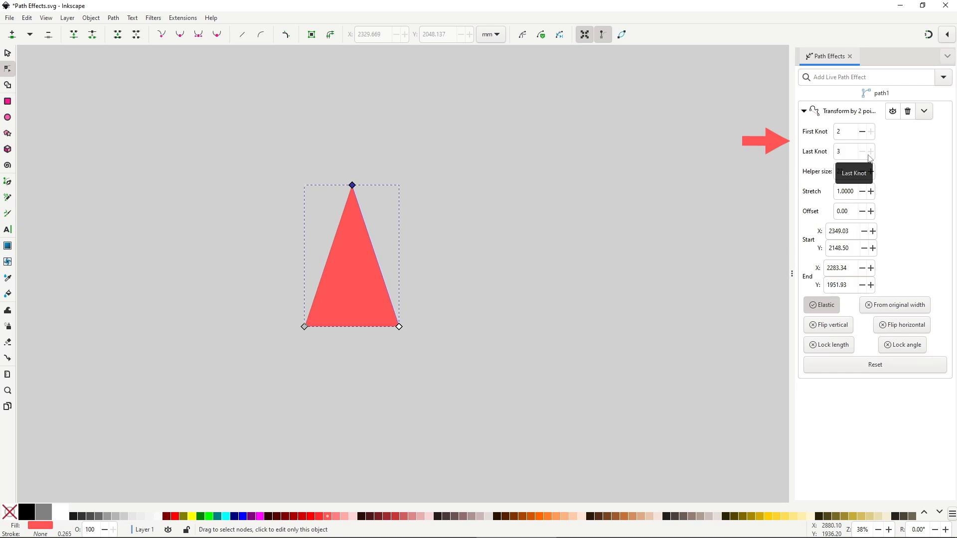
click(851, 153)
click(861, 132)
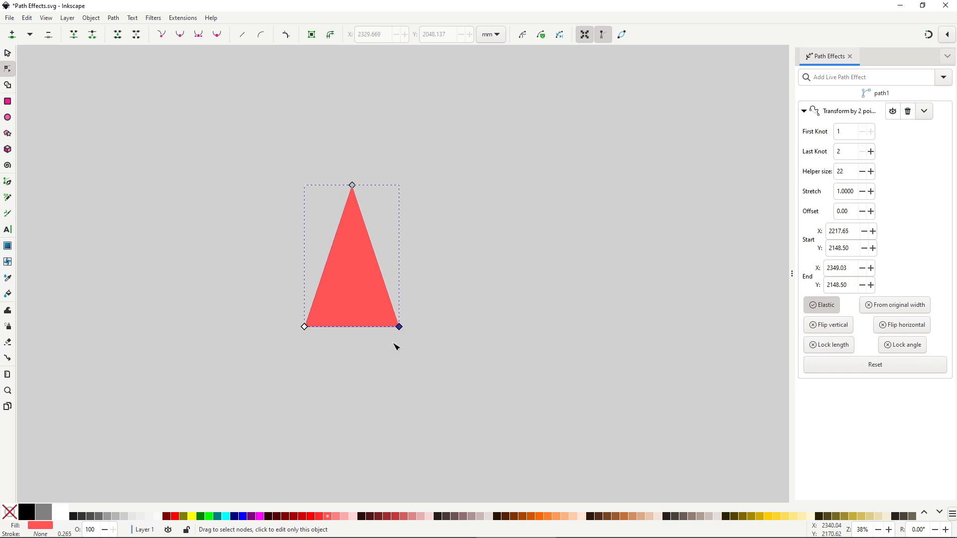
drag(399, 327, 468, 316)
- Try Last Knot 3 and 2 by moving the end point for each, and finish with First Knot 2 and Last Knot 3
click(871, 152)
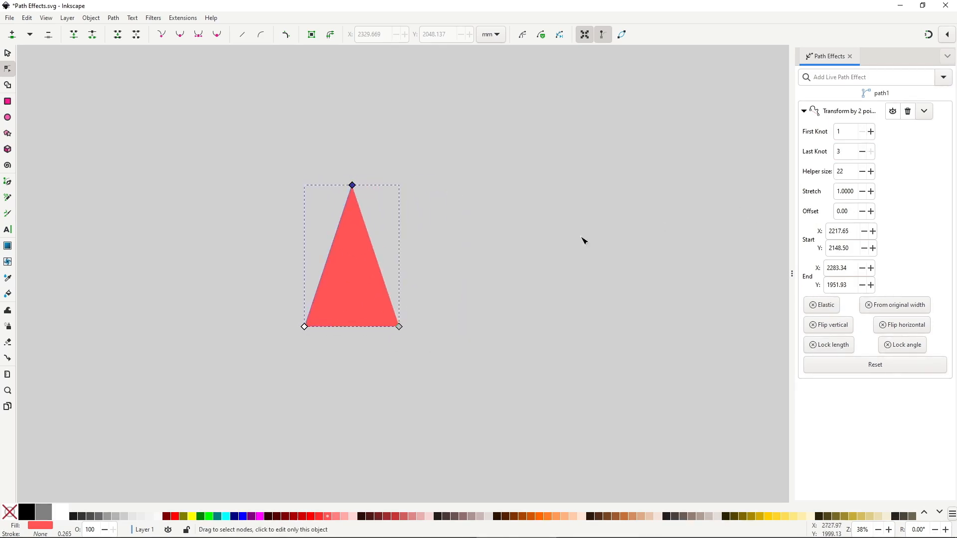
mouse_move(352, 186)
mouse_down()
mouse_move(375, 129)
mouse_move(354, 183)
mouse_up()
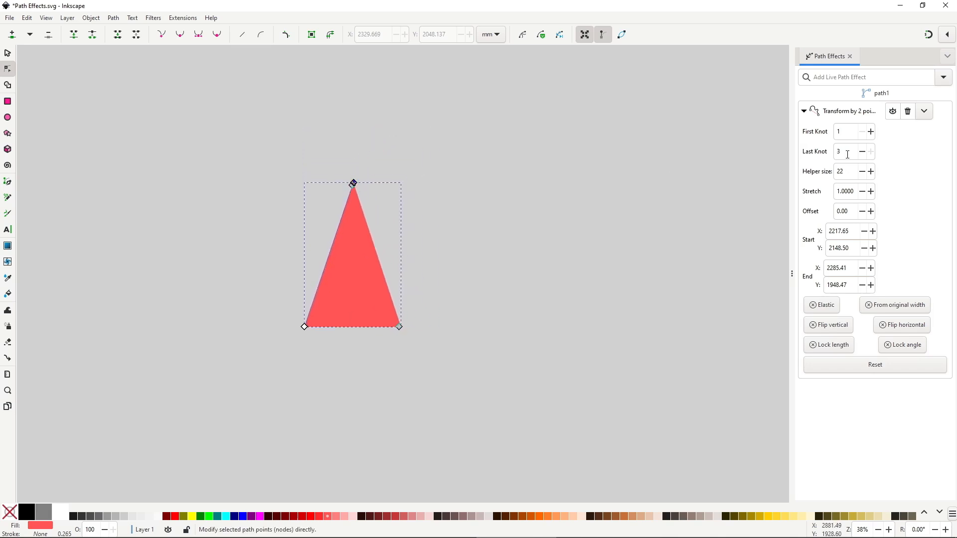
click(863, 153)
mouse_move(399, 326)
mouse_down()
mouse_move(455, 316)
mouse_move(414, 329)
mouse_up()
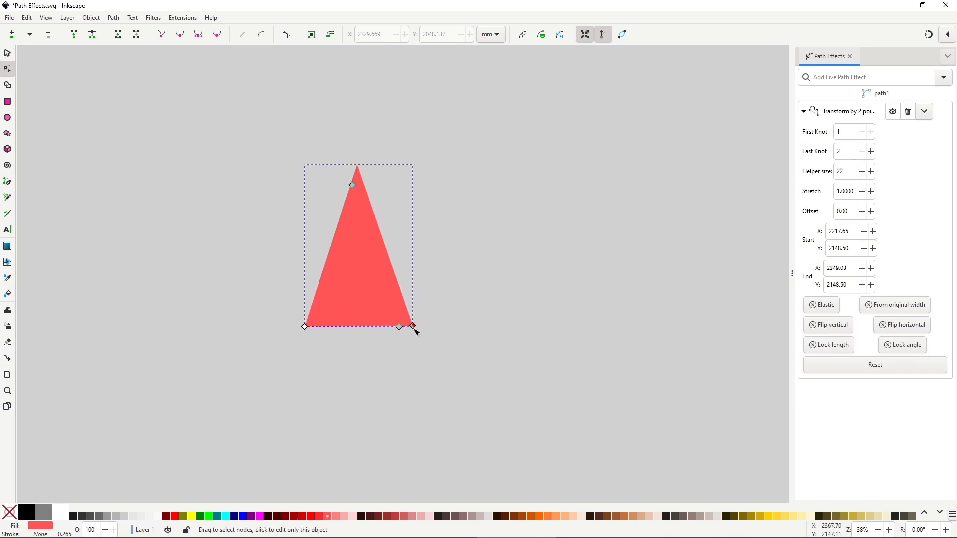
click(871, 152)
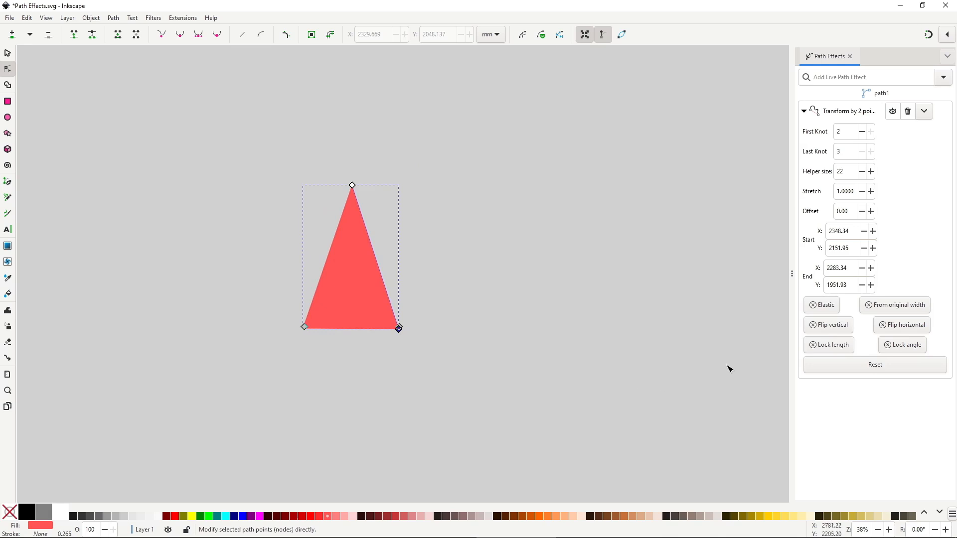
- Enable From original width and enlarge the triangle by moving its two mid-height side points outward
click(882, 307)
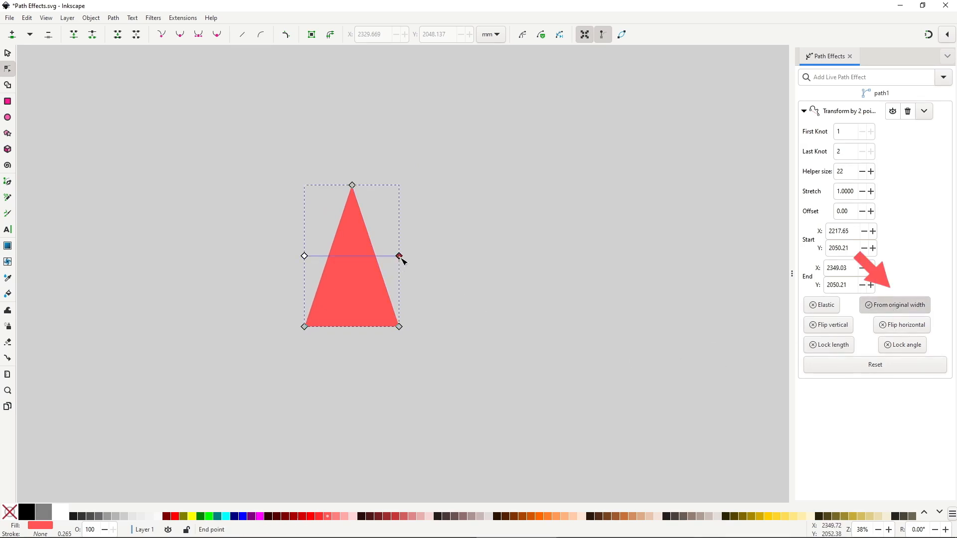
drag(399, 256, 431, 260)
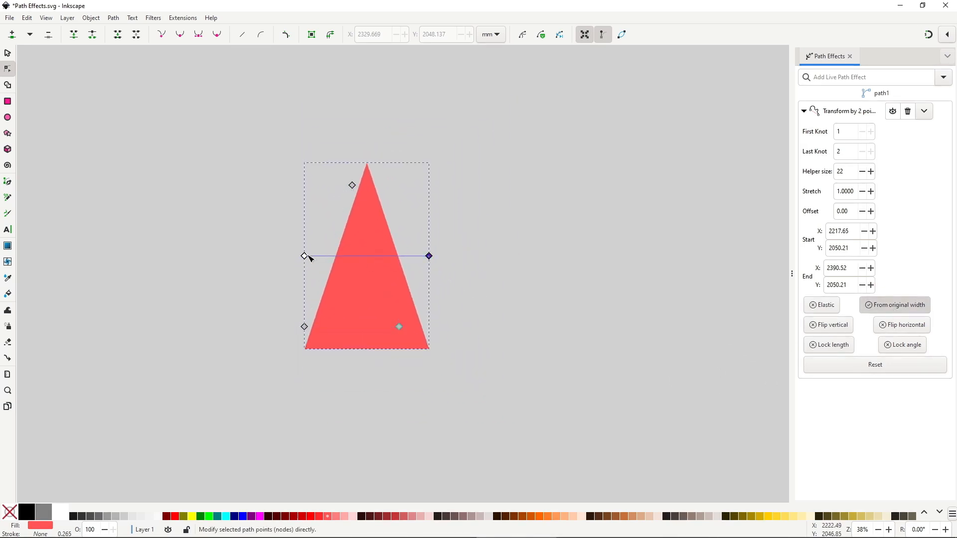
drag(305, 256, 276, 289)
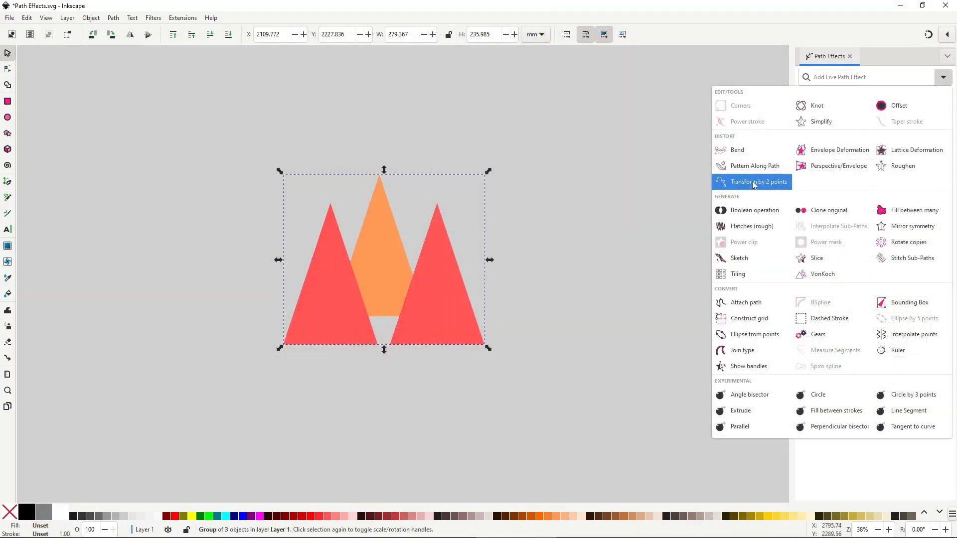
- Apply Transform by 2 points to the group of three triangles and show its points for node editing
click(753, 184)
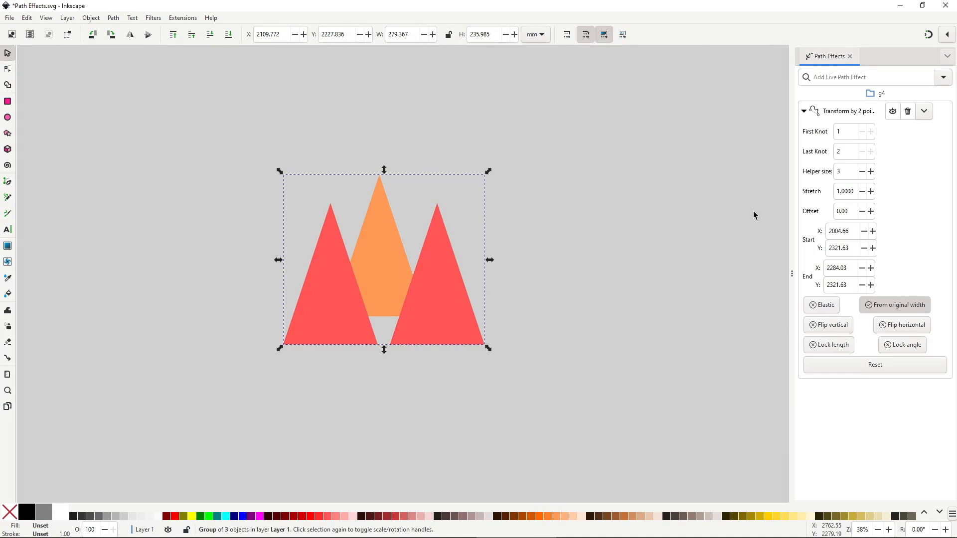
key(n)
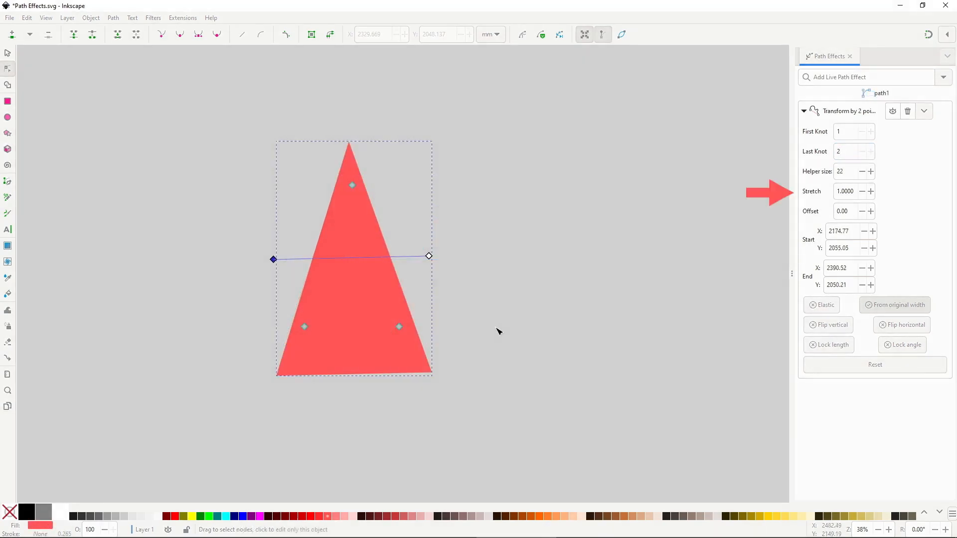
- Vary the single red triangle's Stretch up to 1.16 and down to 0.52, and leave it at 0.79
click(870, 192)
click(870, 192)
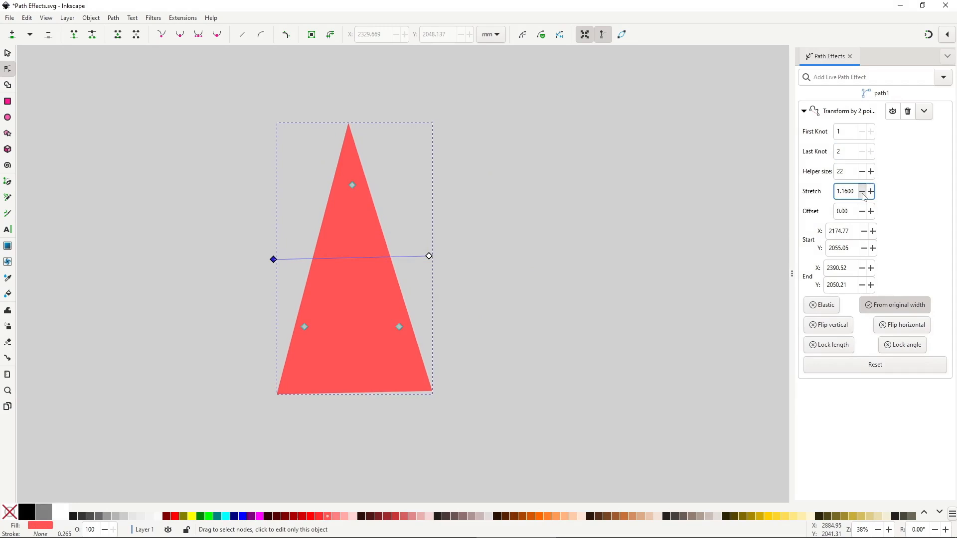
click(862, 192)
click(862, 193)
click(862, 193)
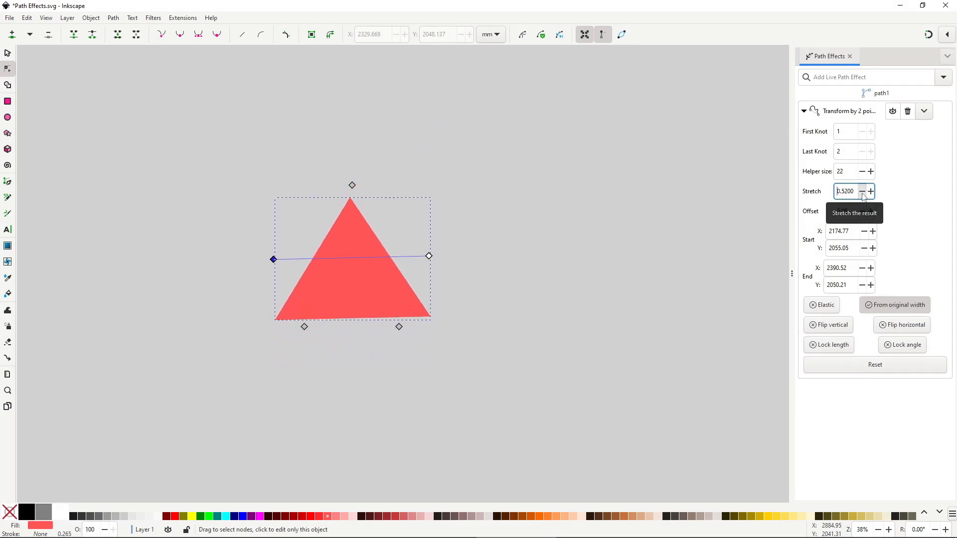
click(870, 193)
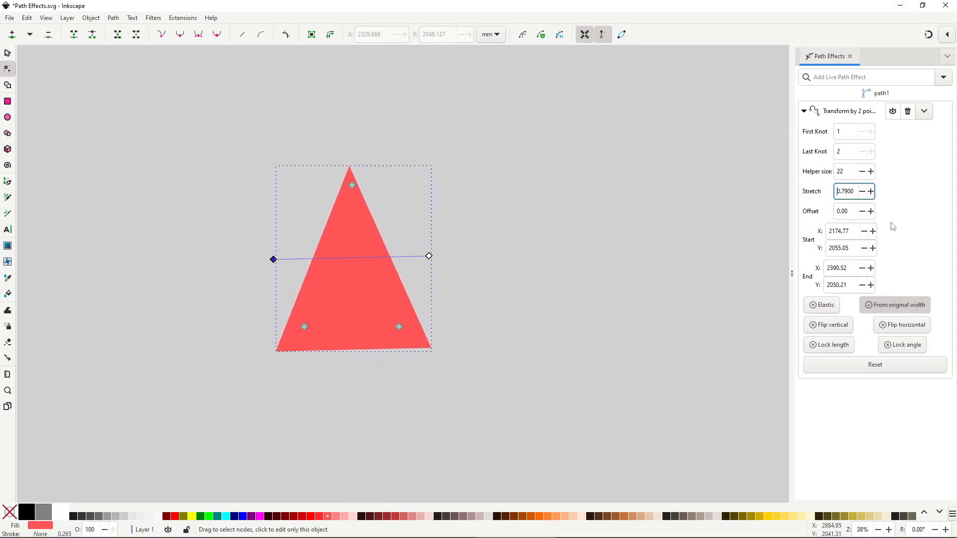
- Raise the triangle's Offset to 37 and reduce it through 33
click(871, 211)
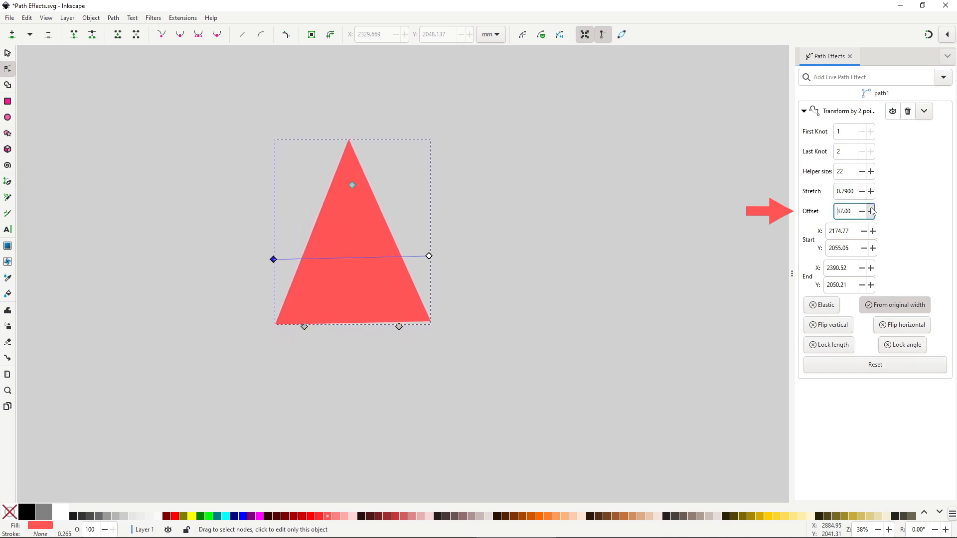
click(863, 213)
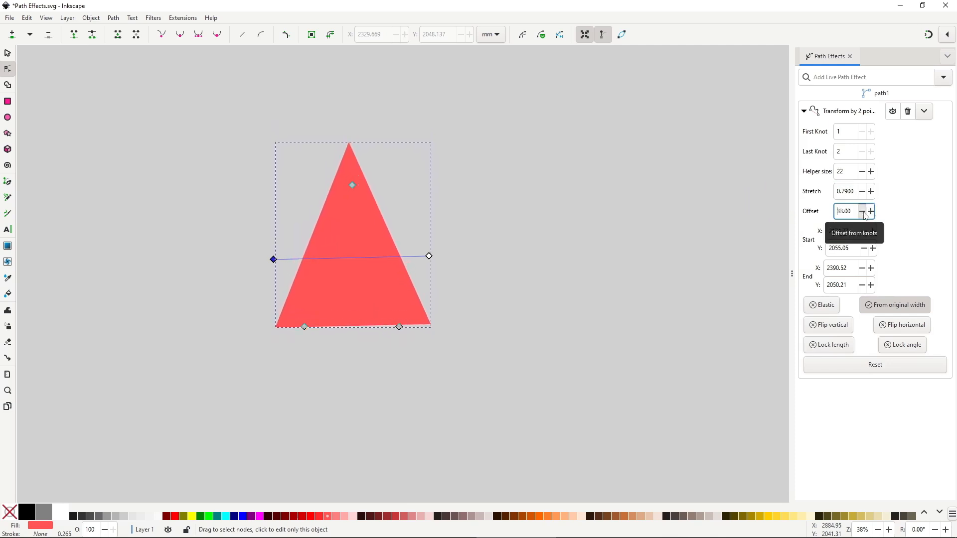
click(865, 216)
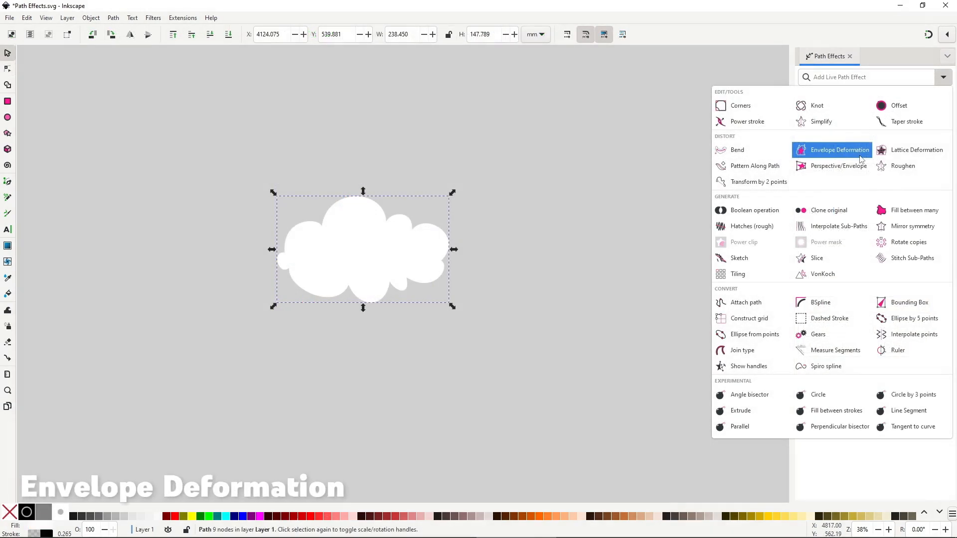
- Apply Envelope Deformation to the white cloud and bulge its top and right bend paths outward
click(839, 150)
click(868, 155)
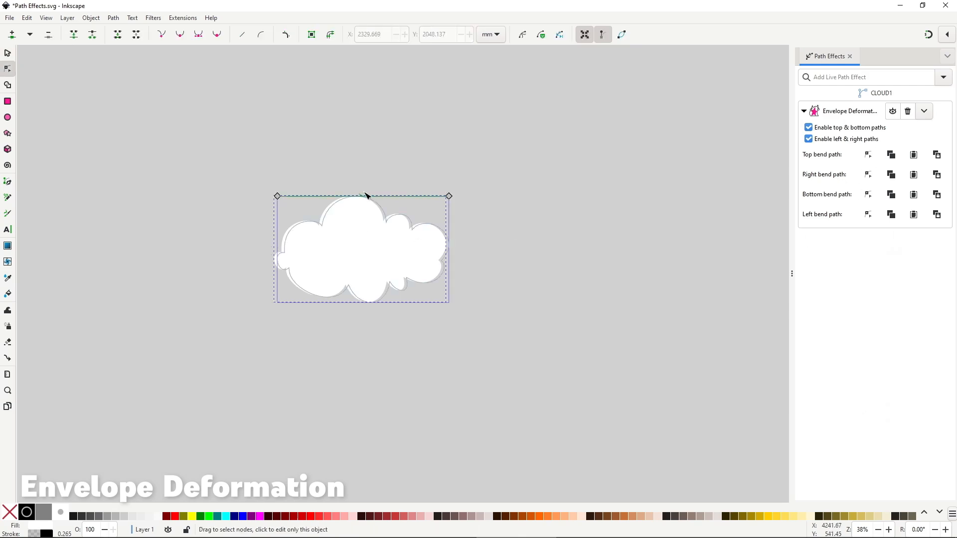
drag(367, 196, 376, 181)
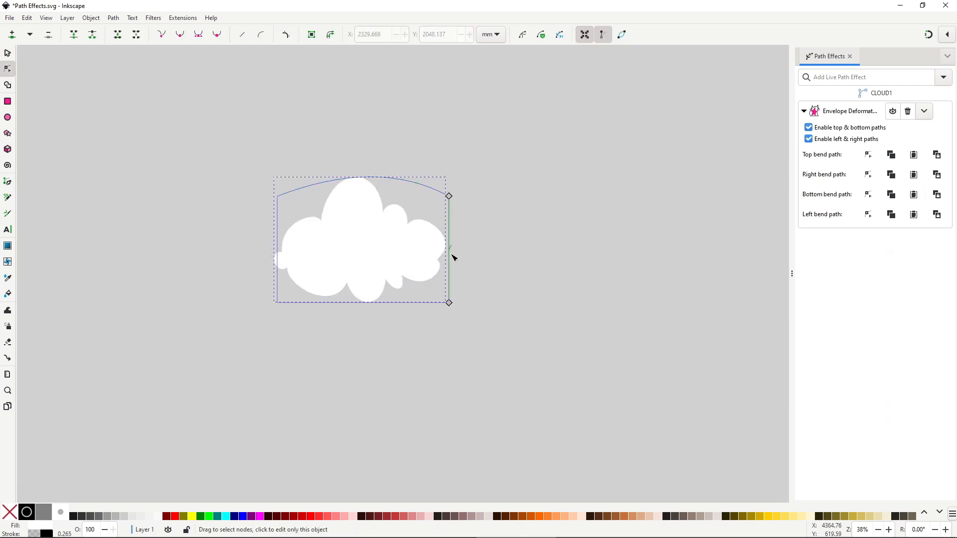
drag(454, 257, 484, 236)
- Curve the cloud's bottom bend path upward and its left bend path outward
click(867, 194)
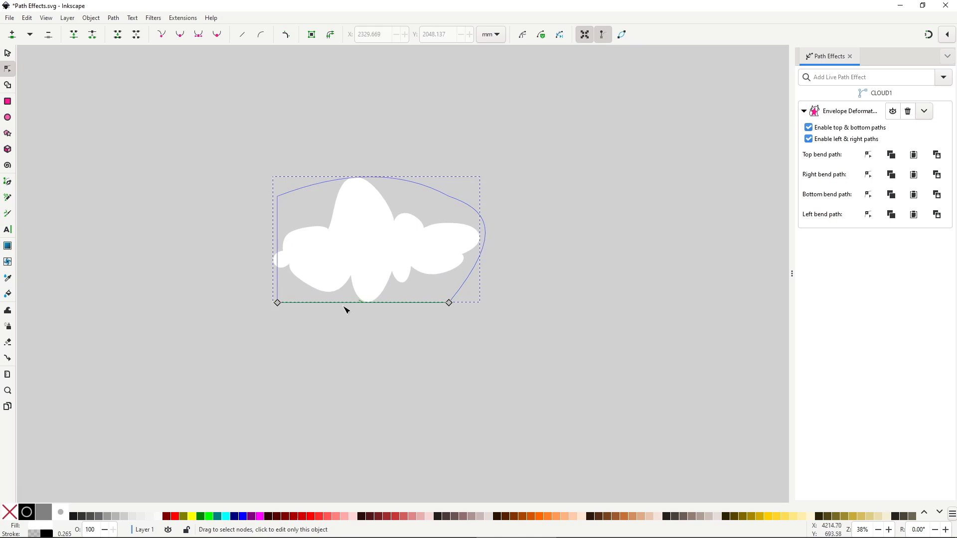
drag(344, 303, 359, 275)
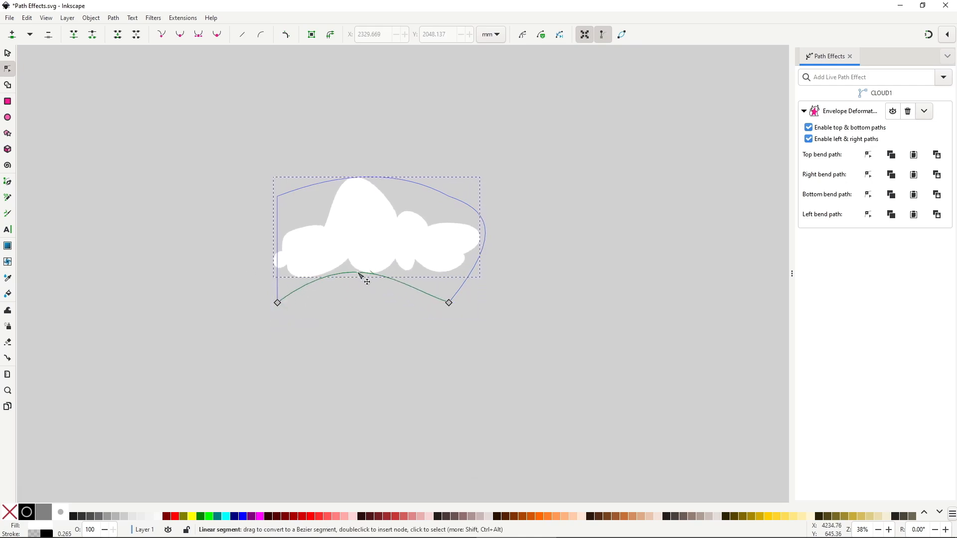
click(868, 214)
drag(278, 259, 260, 239)
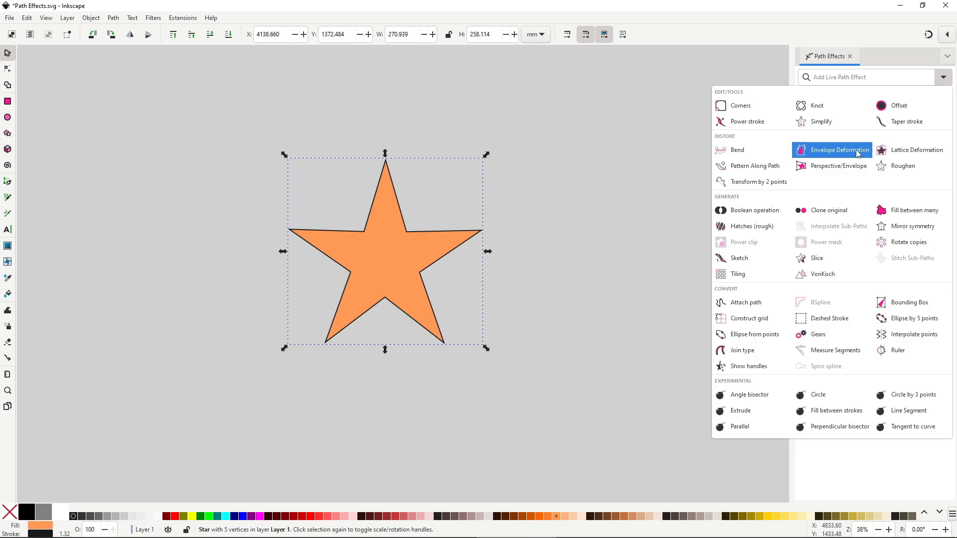
- Apply Envelope Deformation to the orange star, show each of its four bend paths, and arch the top one upward
click(861, 152)
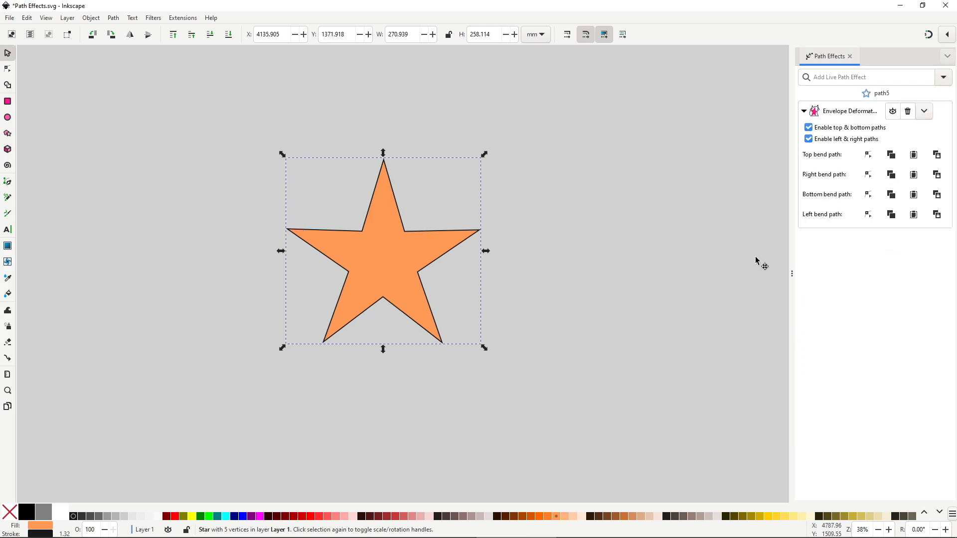
click(868, 156)
click(869, 176)
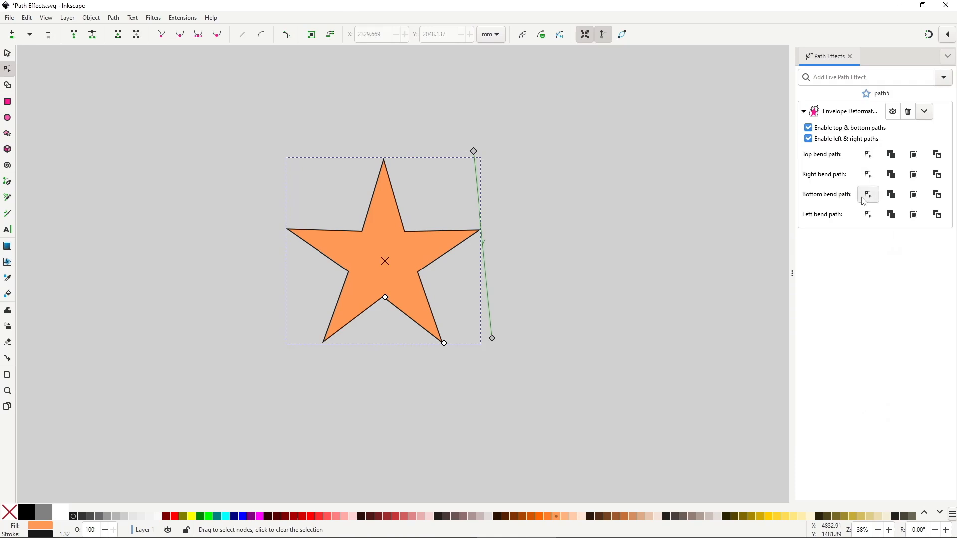
click(865, 199)
click(866, 216)
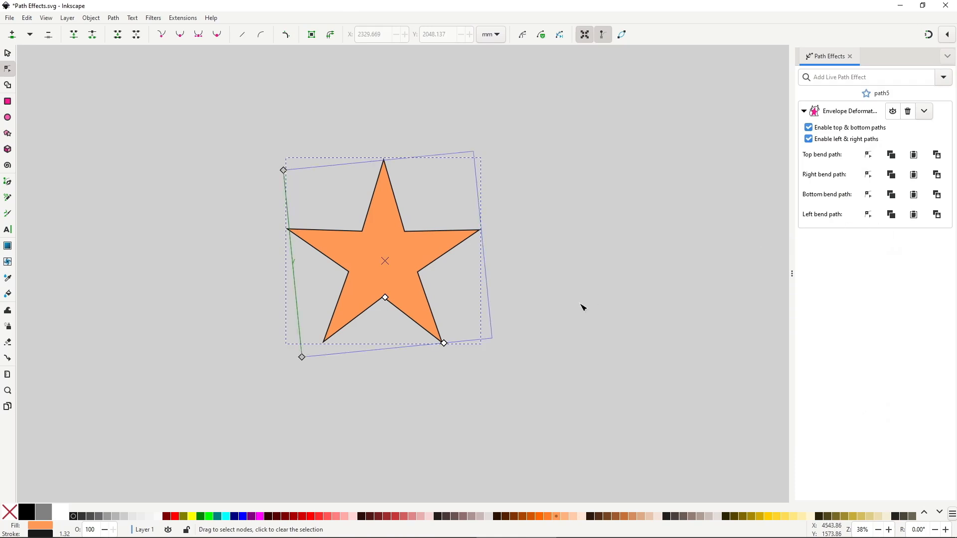
drag(395, 159, 339, 151)
- Add two nodes to the star's right bend path and move them to form an inward-bent segmented edge
click(868, 174)
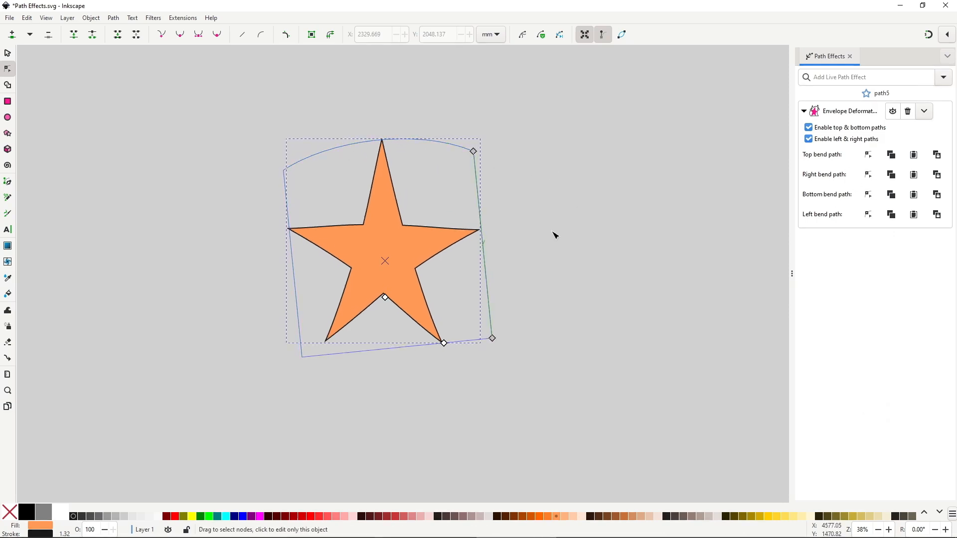
double_click(486, 274)
mouse_move(487, 274)
mouse_down()
mouse_move(453, 263)
mouse_move(504, 284)
mouse_move(493, 287)
mouse_up()
double_click(467, 289)
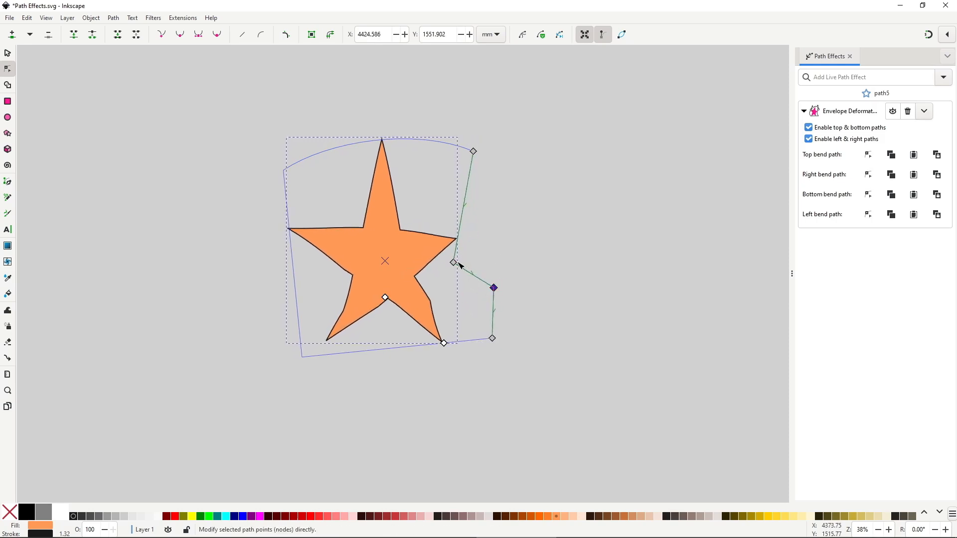
drag(454, 263, 463, 245)
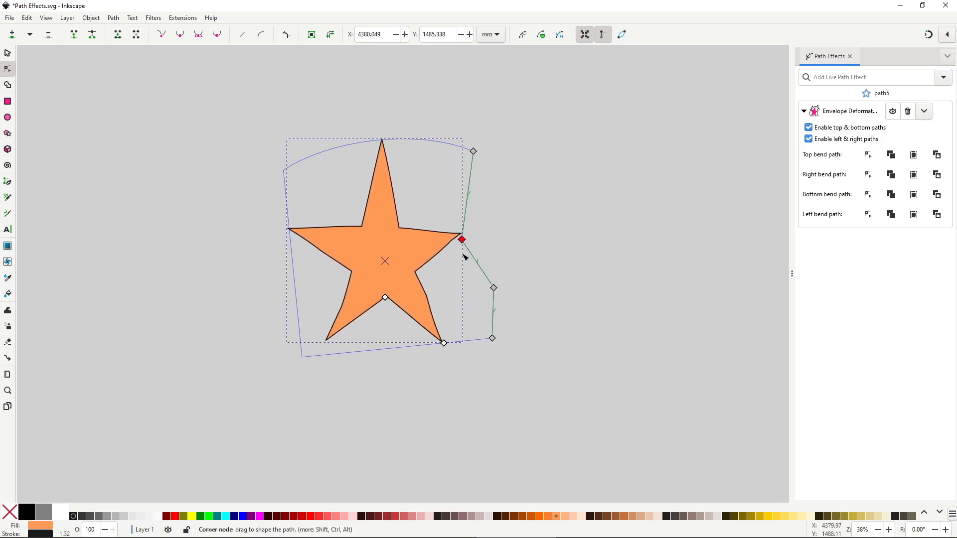
- Pull the left end of the star's bottom bend path downward and curve its middle upward around an added node
click(875, 200)
drag(301, 357, 297, 393)
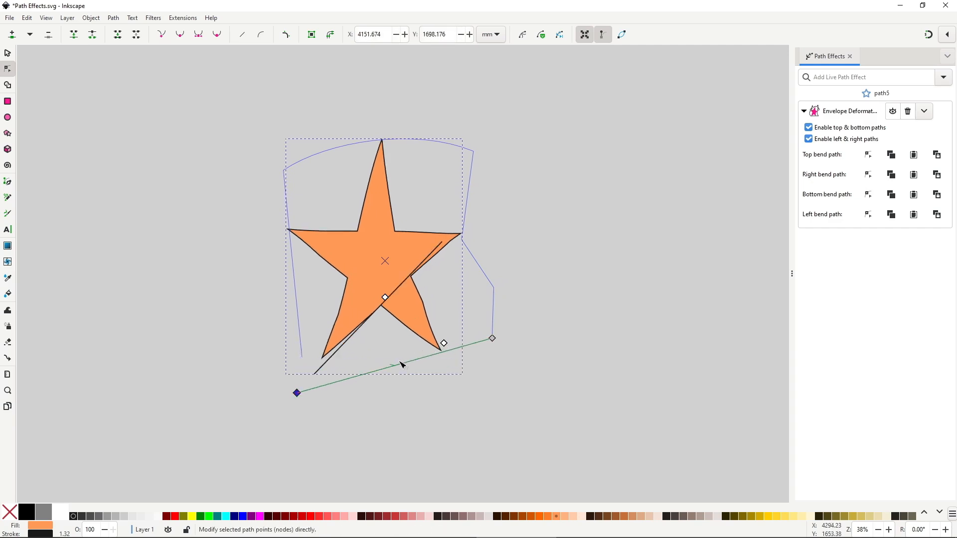
double_click(396, 365)
drag(396, 365, 384, 323)
drag(384, 324, 408, 317)
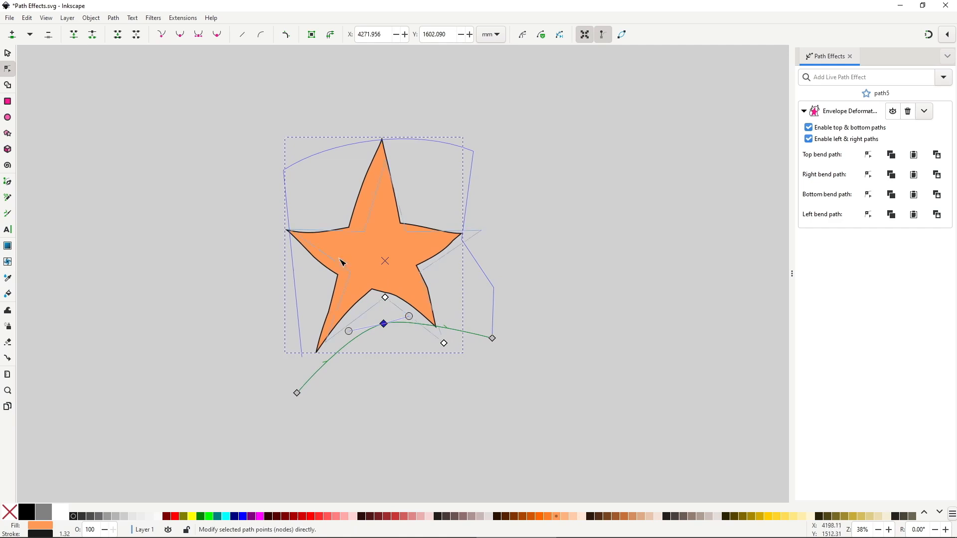
- Move both end nodes of the star's left bend path outward
click(868, 214)
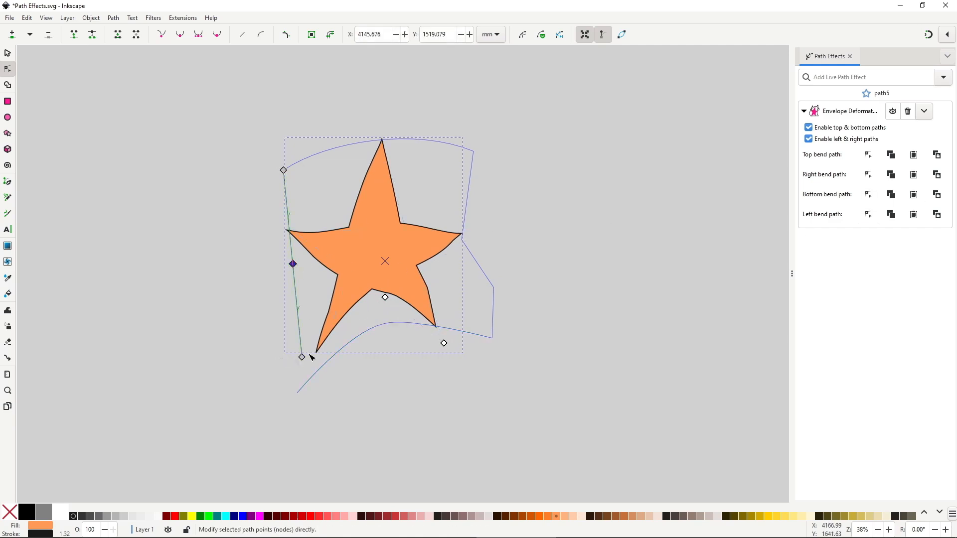
drag(302, 357, 272, 367)
drag(283, 171, 201, 145)
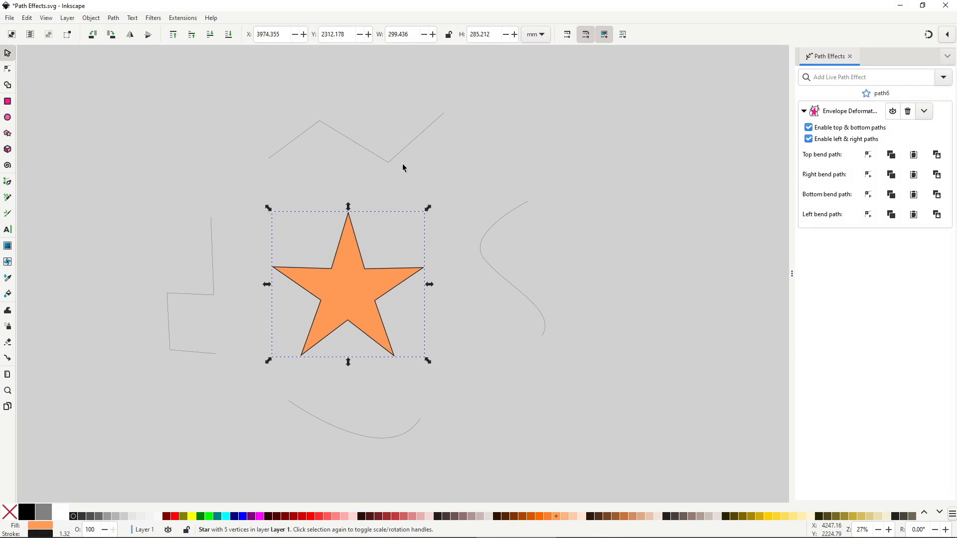
- Copy the zigzag path above the second orange star and link it as the star's top bend path
click(391, 160)
right_click(391, 160)
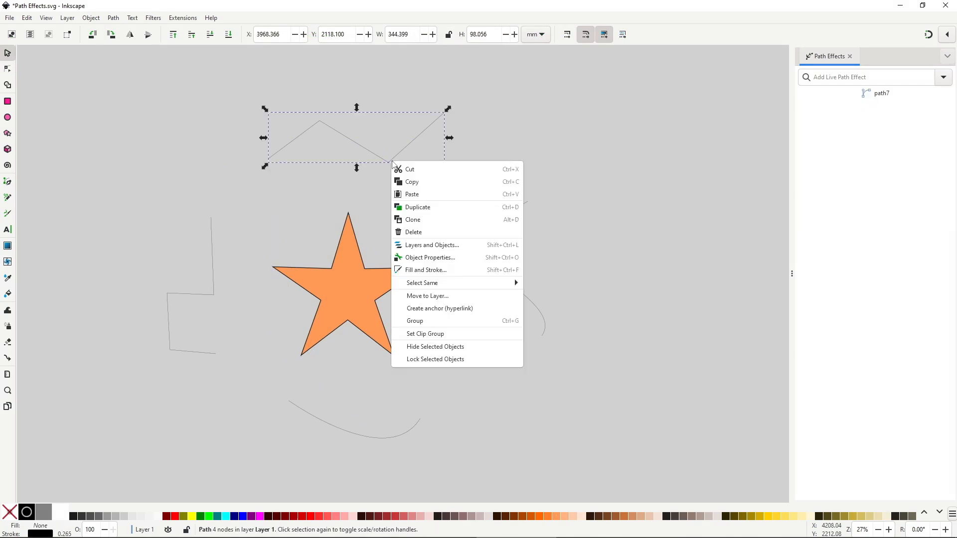
click(405, 182)
click(367, 274)
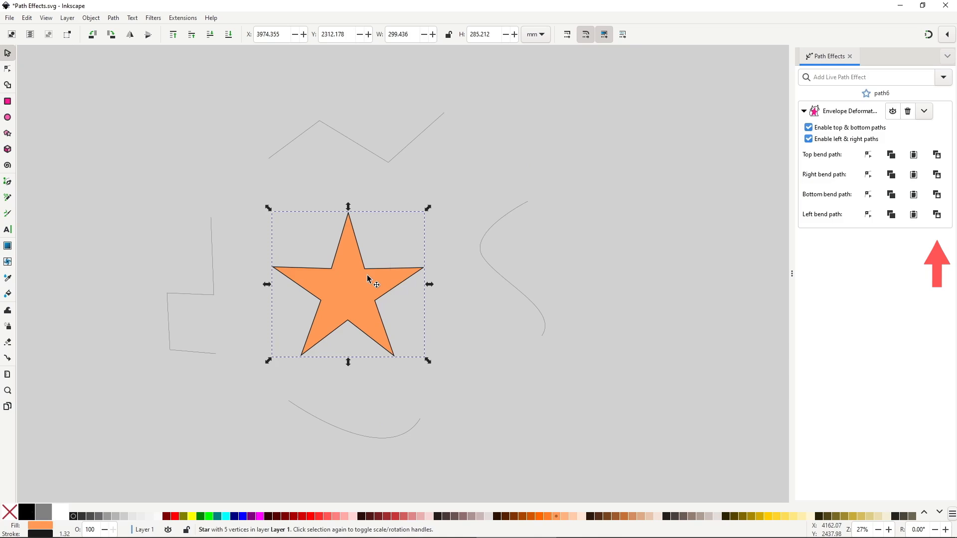
click(937, 155)
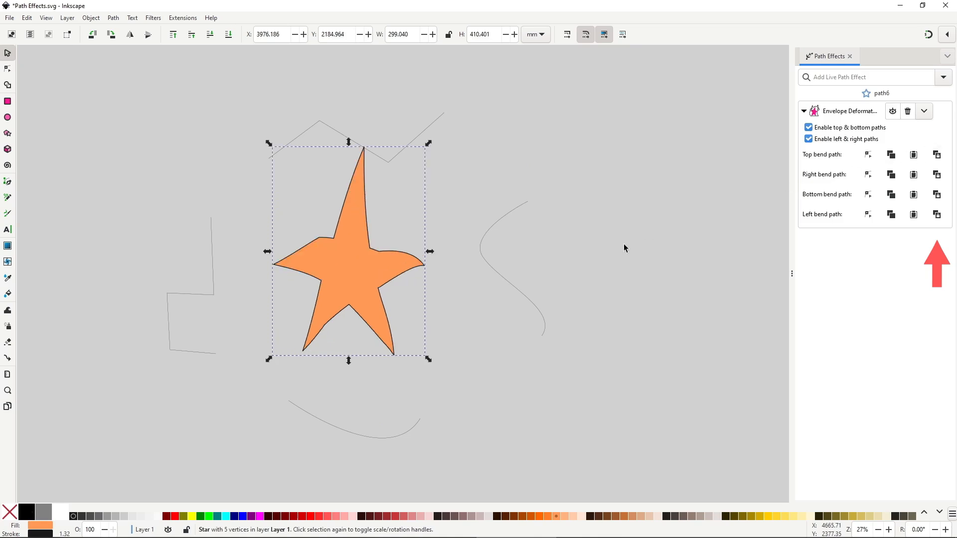
- Copy the S-shaped path beside the star and link it as the right bend path
right_click(486, 258)
click(528, 279)
click(379, 269)
click(936, 174)
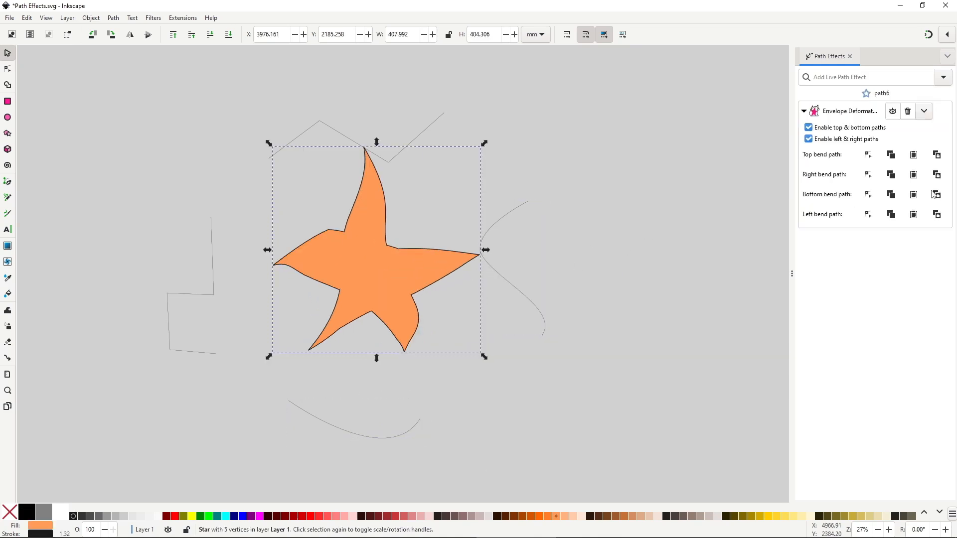
- Link the curve below the star as its bottom bend path and the stepped path as its left bend path
click(936, 194)
click(213, 279)
key(ctrl+c)
click(349, 276)
click(936, 214)
- Move nodes on the linked S-shaped path and the linked zigzag path to reshape the star
double_click(480, 258)
drag(481, 258, 474, 267)
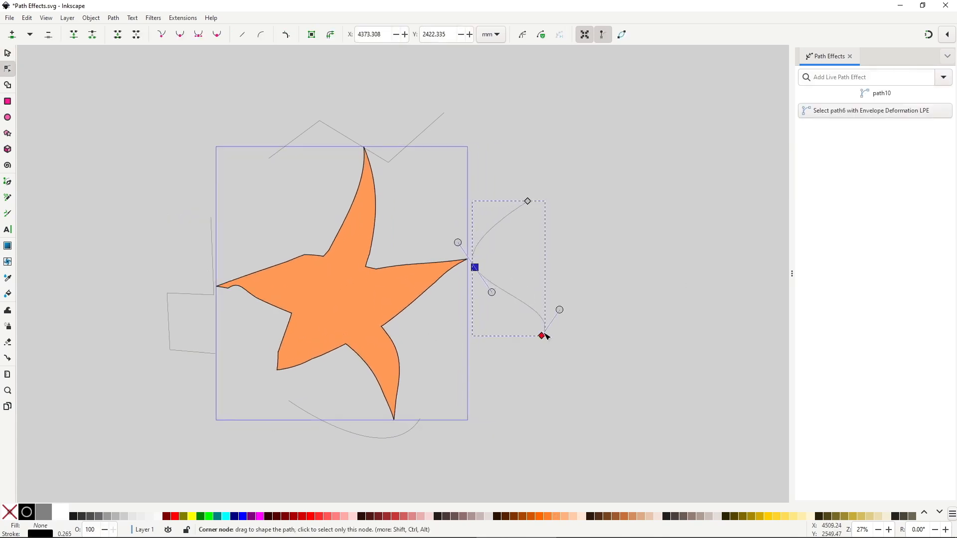
drag(541, 335, 508, 374)
click(388, 162)
drag(388, 162, 390, 128)
drag(269, 159, 278, 143)
- Move three nodes of the linked stepped path to reshape the star's left side
click(184, 294)
drag(214, 295, 205, 261)
drag(170, 350, 186, 337)
drag(216, 353, 190, 398)
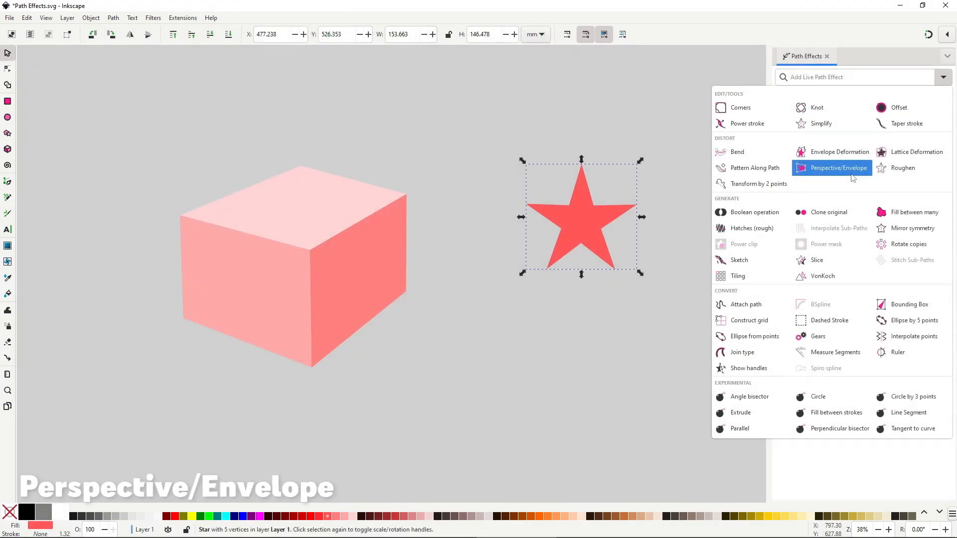
- Apply Perspective/Envelope to the red star and move it onto the cube's left face
click(853, 168)
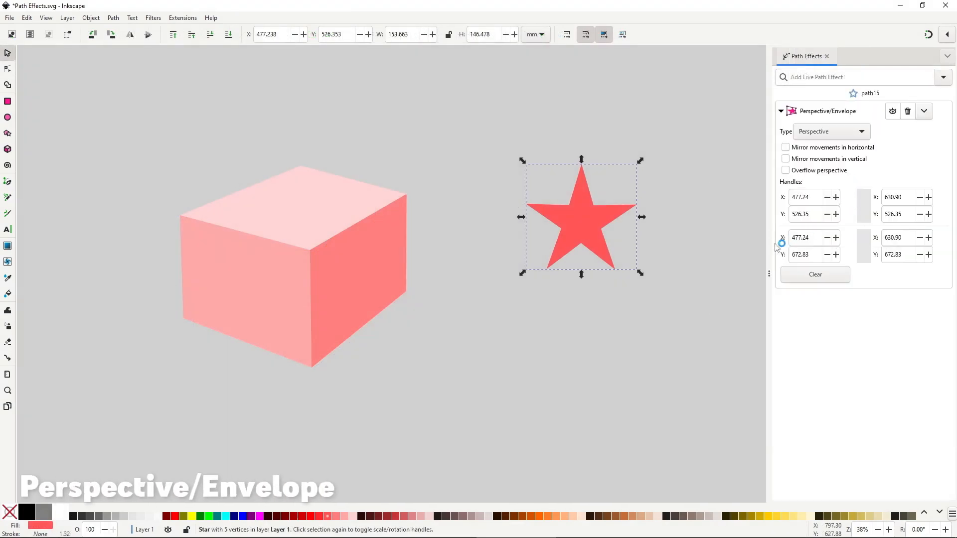
drag(593, 224, 253, 289)
key(n)
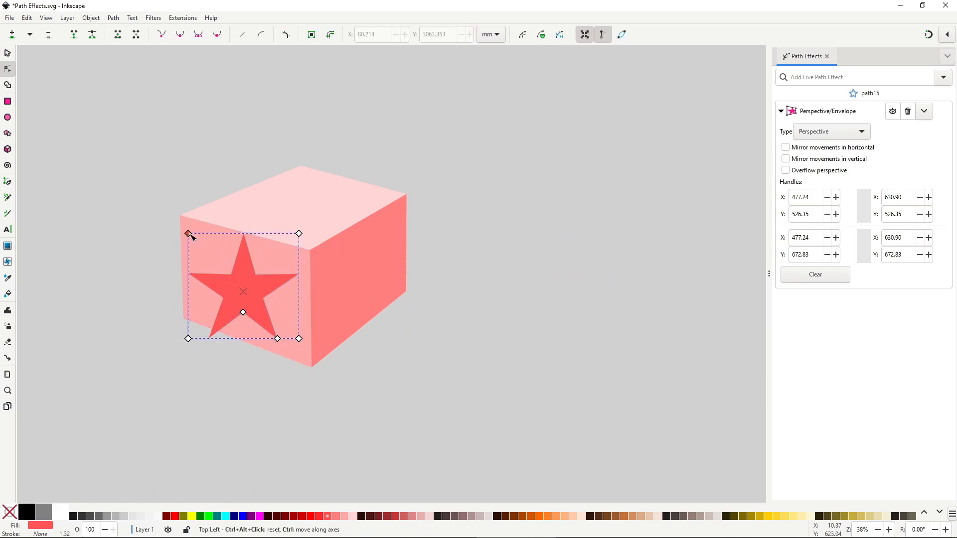
- Adjust the star's four perspective corners to follow the cube's left face, and slightly resize the star
drag(189, 235, 193, 221)
drag(298, 234, 299, 247)
drag(299, 338, 298, 361)
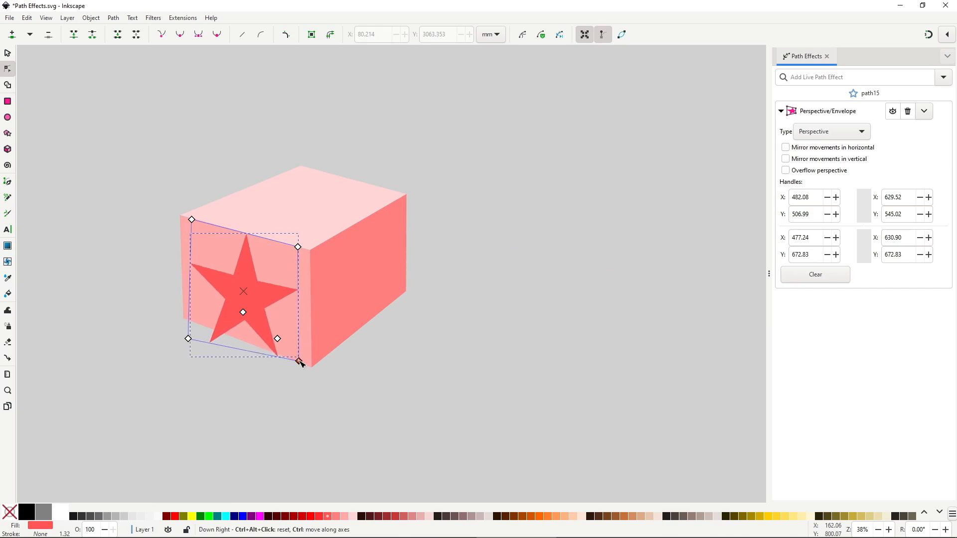
drag(189, 342, 198, 323)
key(s)
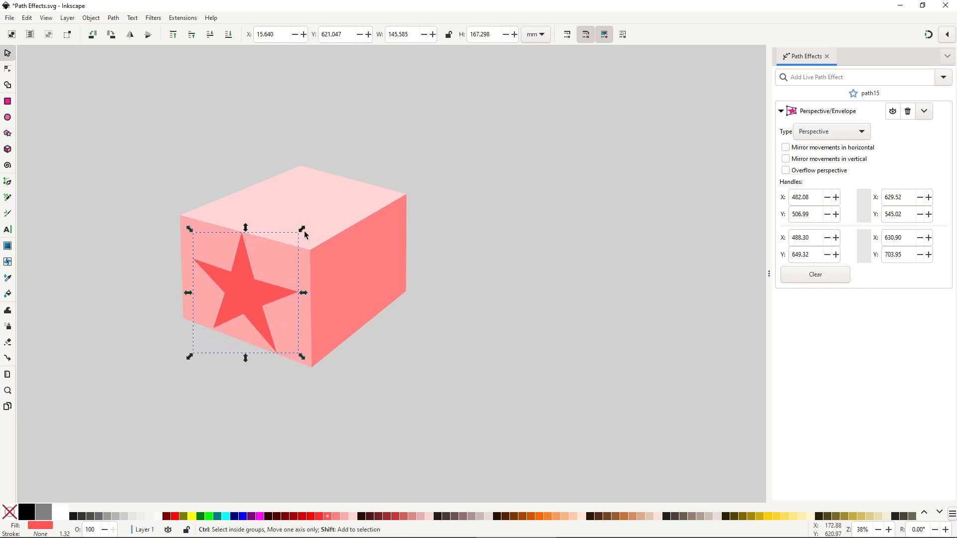
drag(304, 232, 308, 244)
click(463, 345)
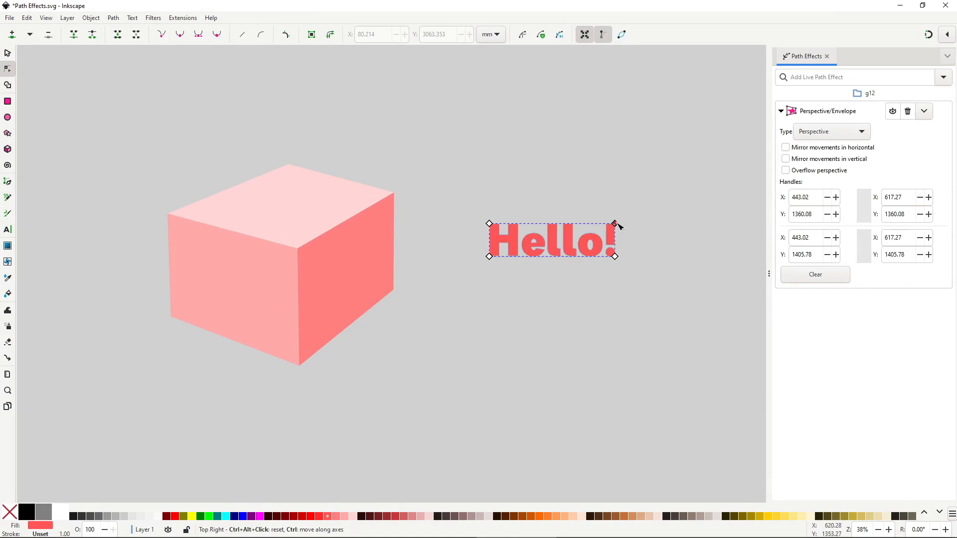
- Flare the right side of the Hello! text with its perspective corners and move it onto the cube's left face
drag(615, 223, 630, 169)
drag(620, 259, 636, 291)
key(s)
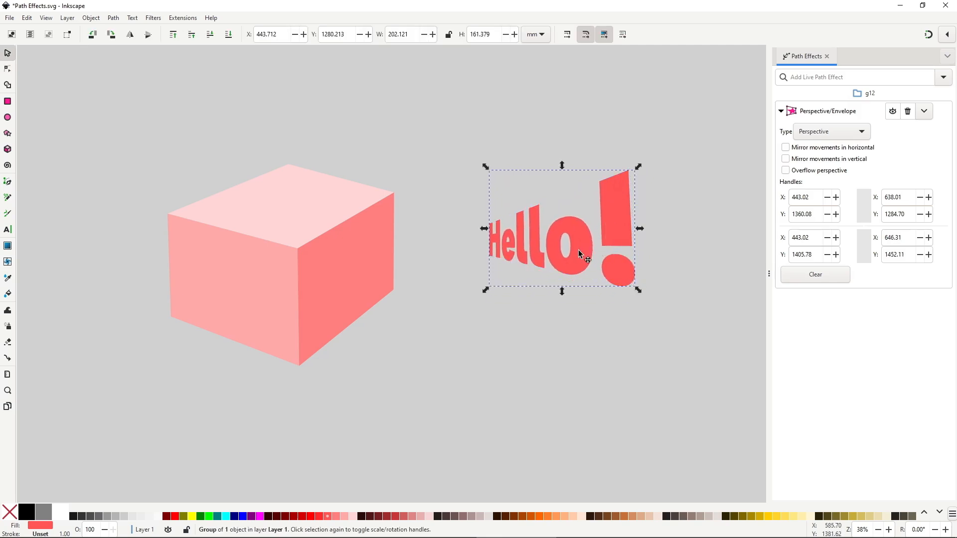
drag(578, 250, 278, 280)
- Adjust the Hello! text's four perspective corners to match the slant of the cube's left face
key(n)
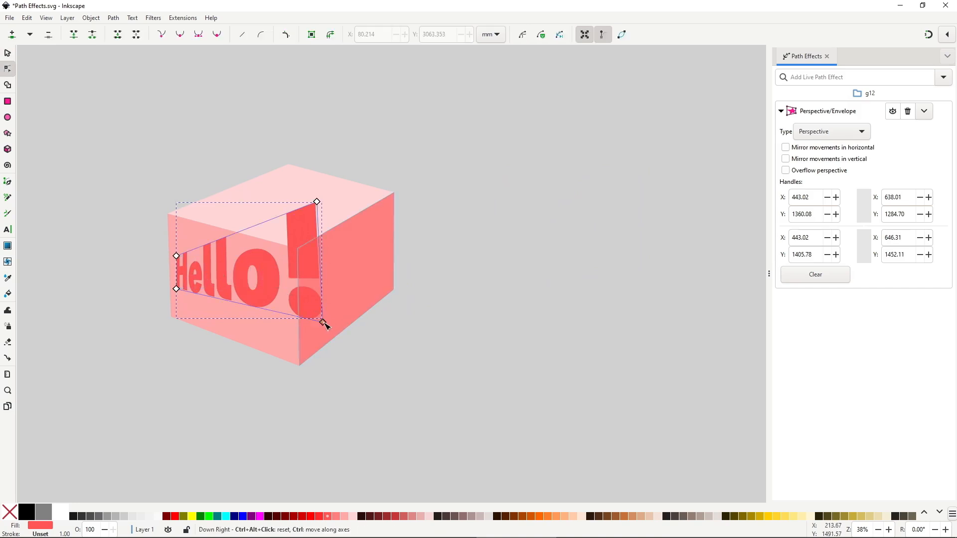
drag(318, 204, 298, 276)
drag(175, 256, 173, 239)
drag(176, 289, 174, 288)
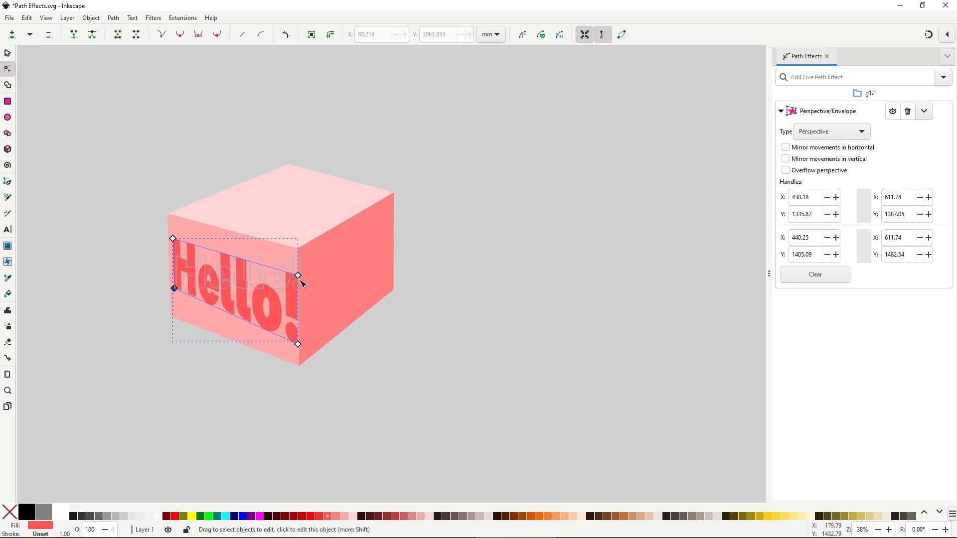
drag(298, 276, 293, 276)
drag(298, 344, 295, 333)
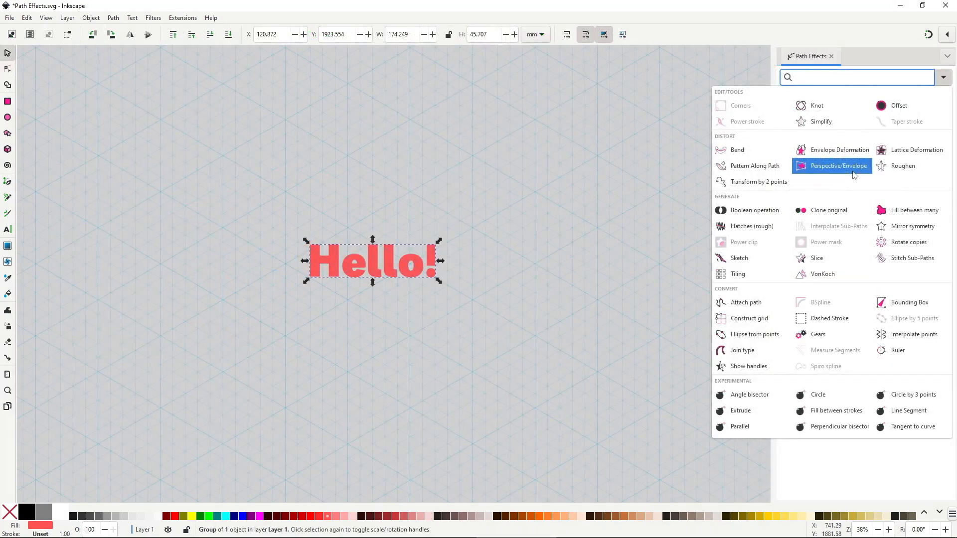
- Apply Perspective/Envelope to the Hello! text on the isometric grid and move its corners to align with the grid
click(852, 170)
key(n)
key(s)
drag(344, 253, 286, 193)
key(n)
drag(303, 245, 286, 264)
drag(428, 244, 409, 334)
drag(428, 213, 408, 265)
- Duplicate the isometric Hello! text and offset the copy slightly down and to the left
key(s)
key(ctrl+d)
drag(292, 265, 277, 273)
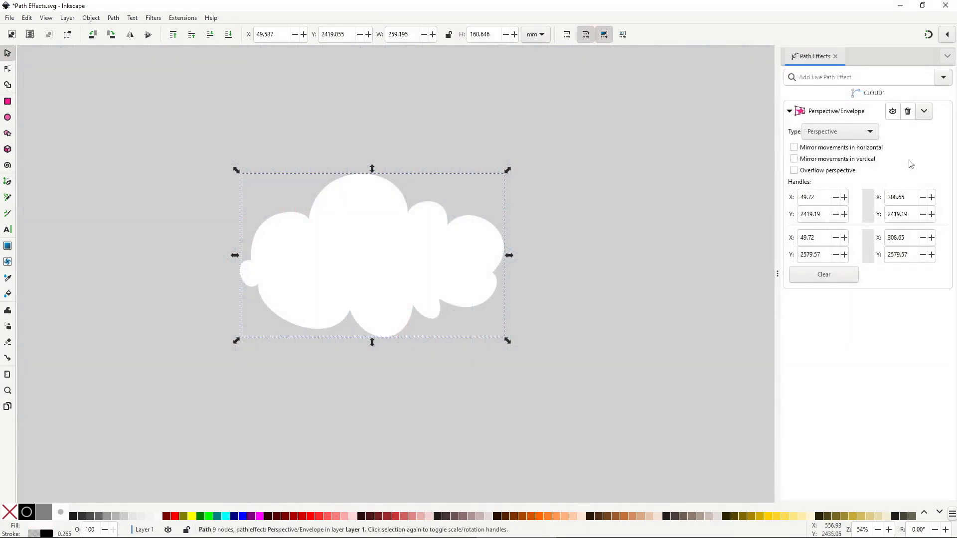
- Set the white cloud's Perspective/Envelope type to Envelope deformation and pull its two upper corner handles upward
click(878, 131)
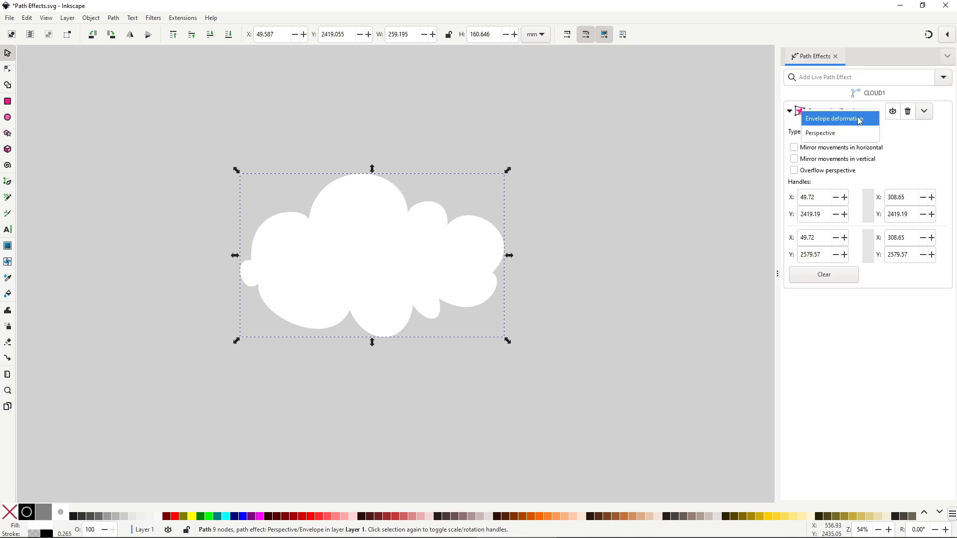
click(859, 121)
key(n)
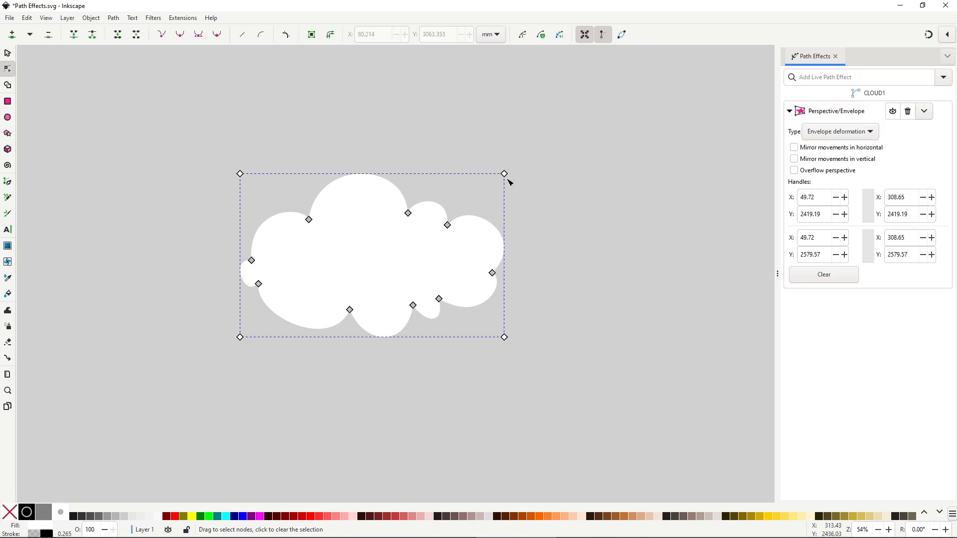
drag(505, 173, 494, 92)
drag(238, 172, 210, 140)
drag(493, 91, 477, 127)
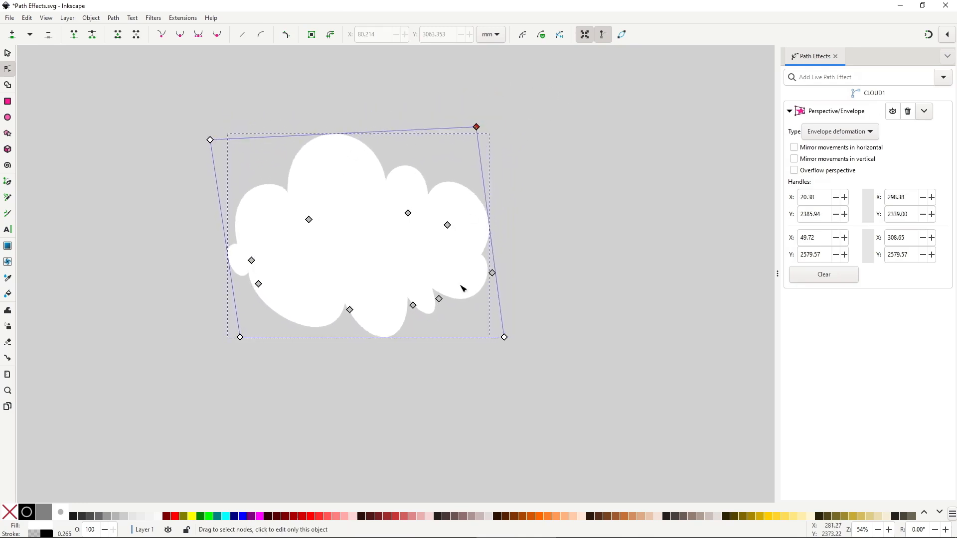
- Stretch the cloud's two lower corner handles outward and readjust its upper corner handles
drag(505, 338, 536, 365)
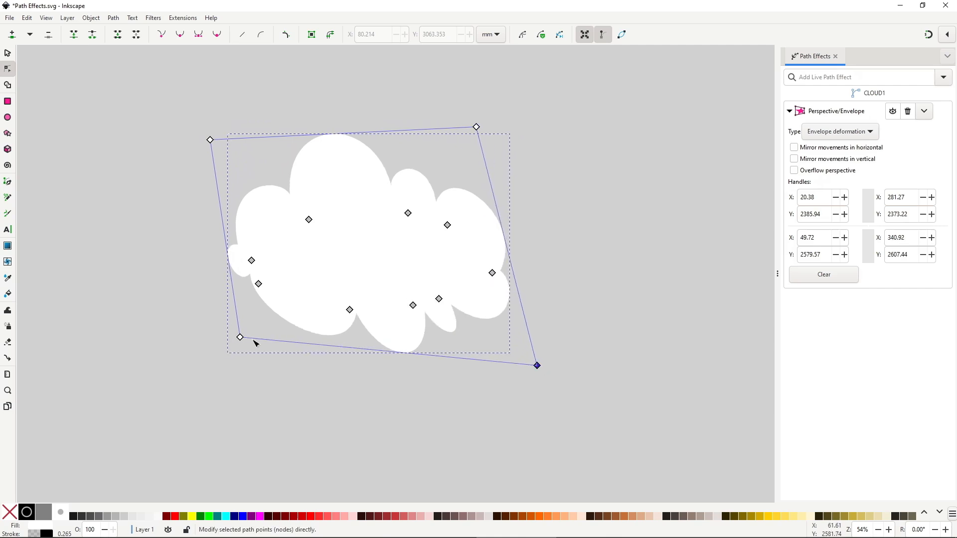
drag(240, 338, 102, 368)
drag(210, 141, 214, 150)
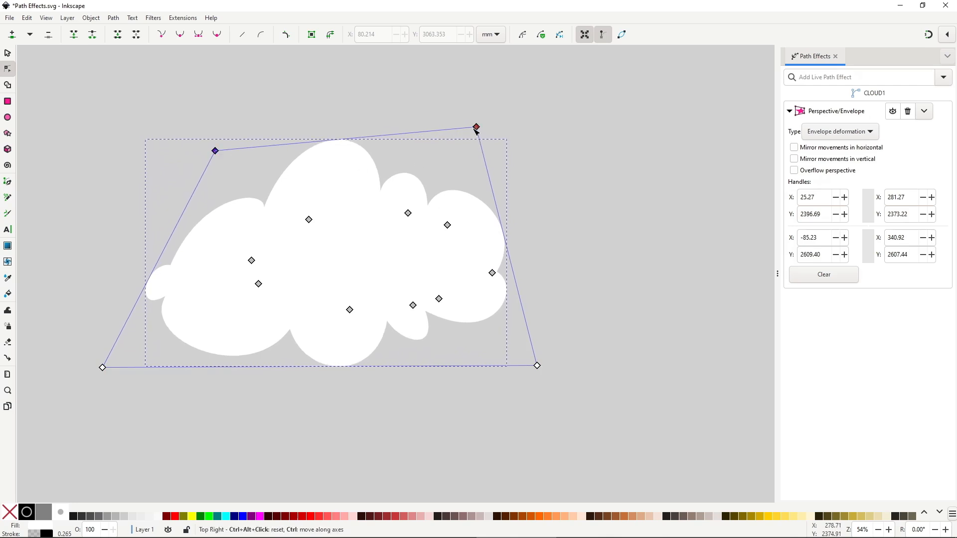
drag(477, 128, 411, 77)
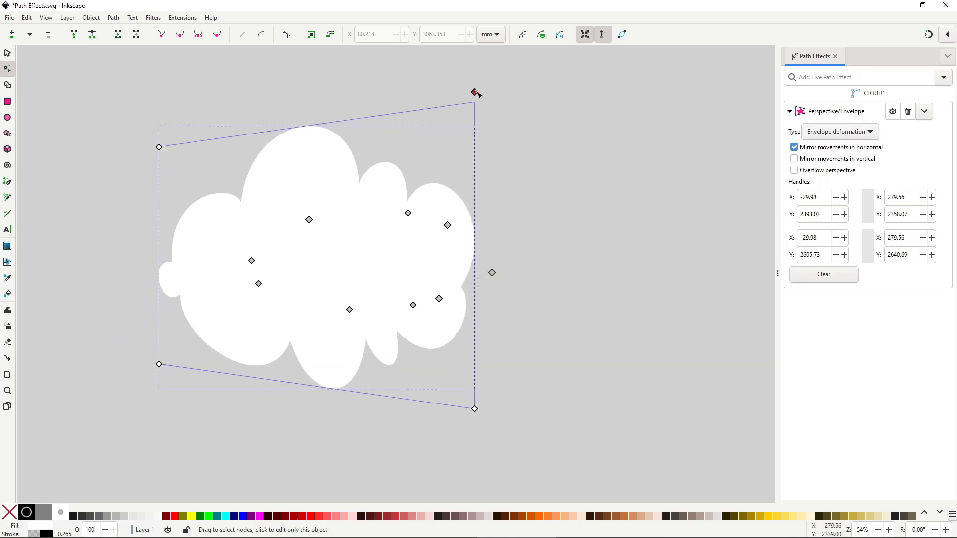
- Reshape the cloud by its corner handles with Mirror movements in horizontal enabled, and again with only Mirror movements in vertical enabled
drag(474, 92, 459, 197)
drag(158, 147, 162, 87)
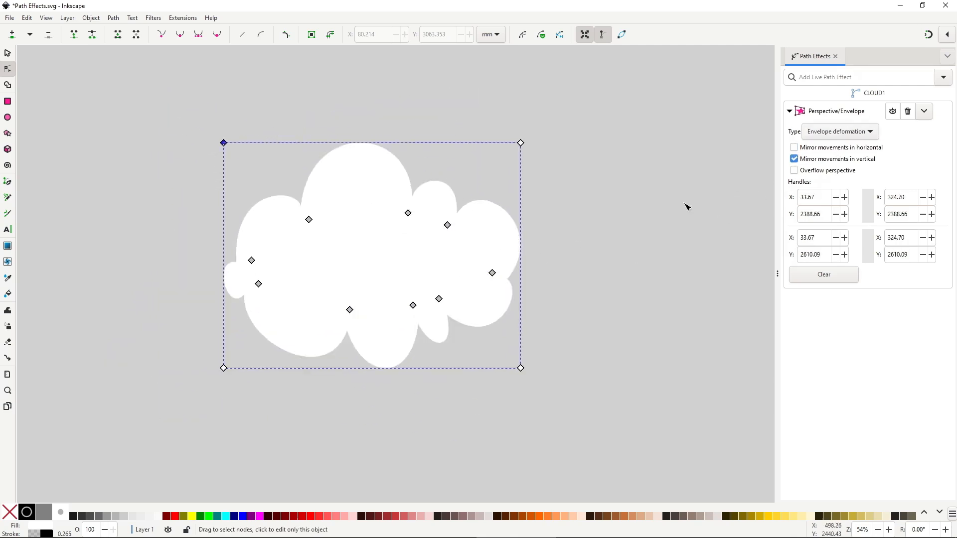
drag(222, 143, 151, 129)
drag(222, 366, 265, 381)
drag(151, 129, 149, 112)
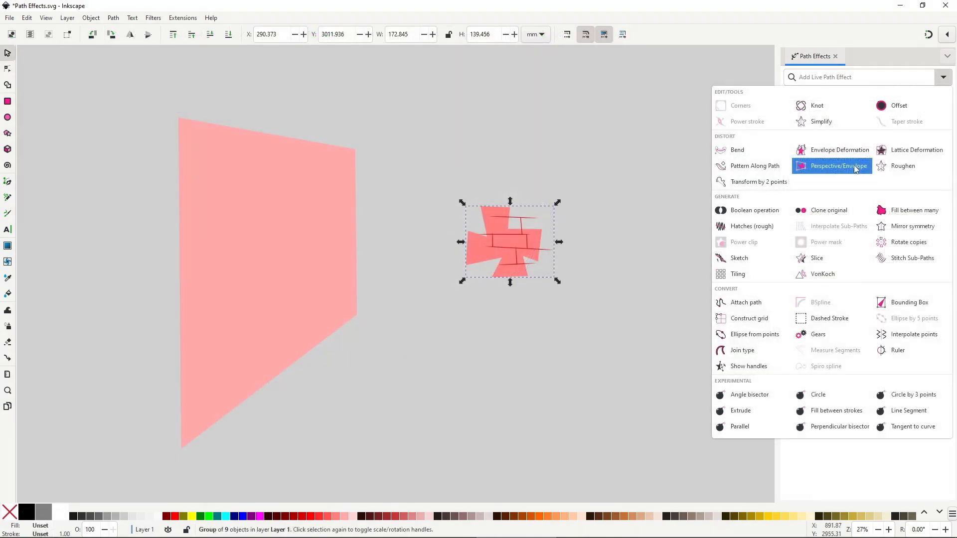
- Apply Perspective/Envelope to the brick detail group and move it onto the pink wall
click(854, 167)
drag(498, 254, 282, 264)
key(n)
- Adjust the brick detail's four perspective corners so it follows the wall's perspective
drag(250, 216, 246, 204)
drag(249, 288, 255, 312)
drag(337, 287, 334, 278)
drag(337, 217, 332, 210)
drag(334, 278, 316, 316)
- Duplicate the brick detail, flip the copy horizontally and show its perspective handles
key(s)
key(ctrl+d)
key(h)
key(n)
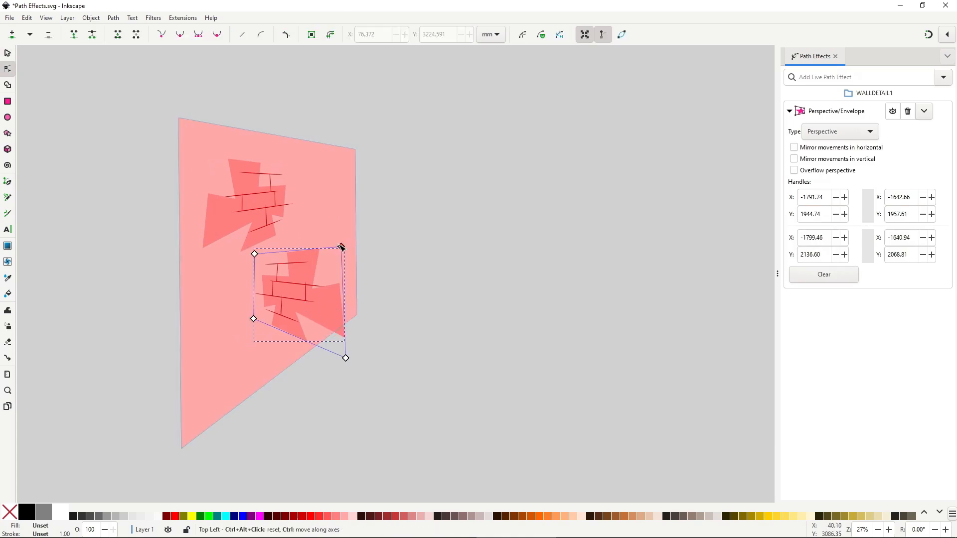
- Adjust the flipped brick detail's four perspective corners to fit the wall's lower receding edge, and deselect it
drag(342, 246, 341, 250)
drag(254, 254, 270, 253)
drag(346, 358, 341, 300)
drag(254, 319, 275, 335)
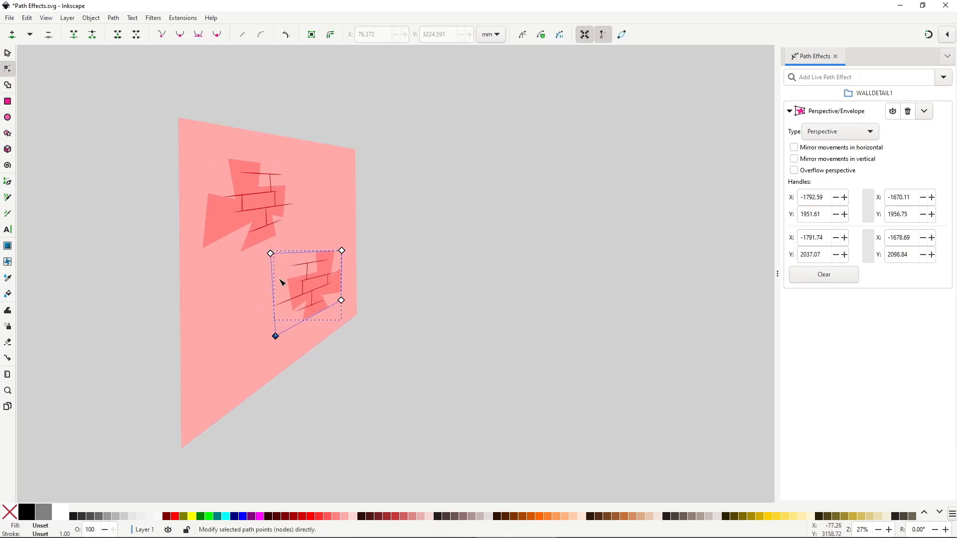
drag(271, 253, 286, 272)
drag(342, 251, 339, 259)
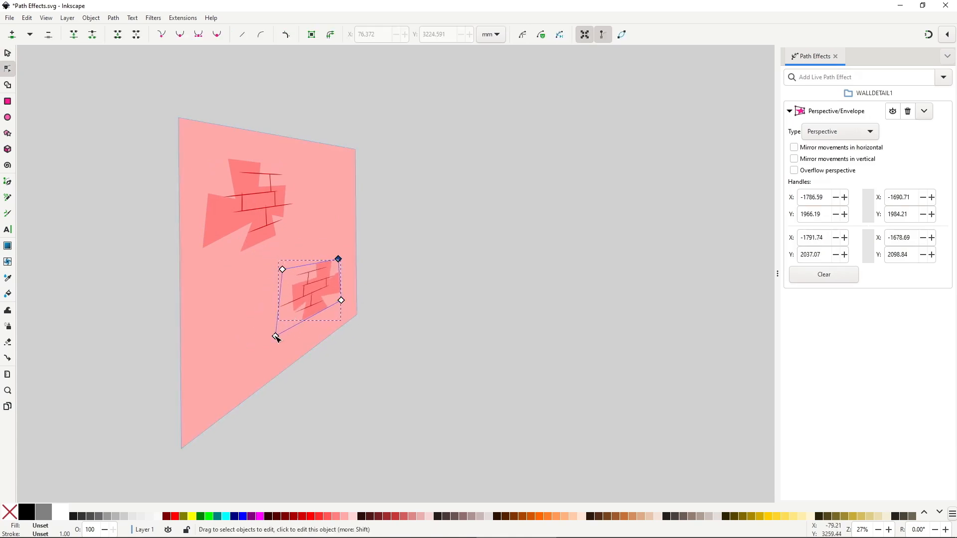
drag(276, 337, 278, 347)
key(s)
click(458, 373)
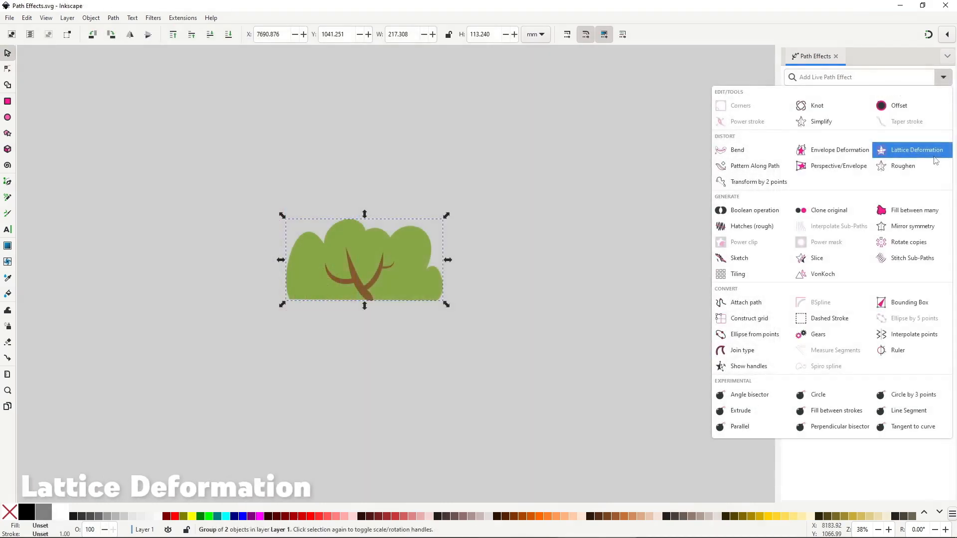
- Apply Lattice Deformation to the green bush group, pull its upper-right grid corner outward and nudge the upper-left corner inward
click(935, 161)
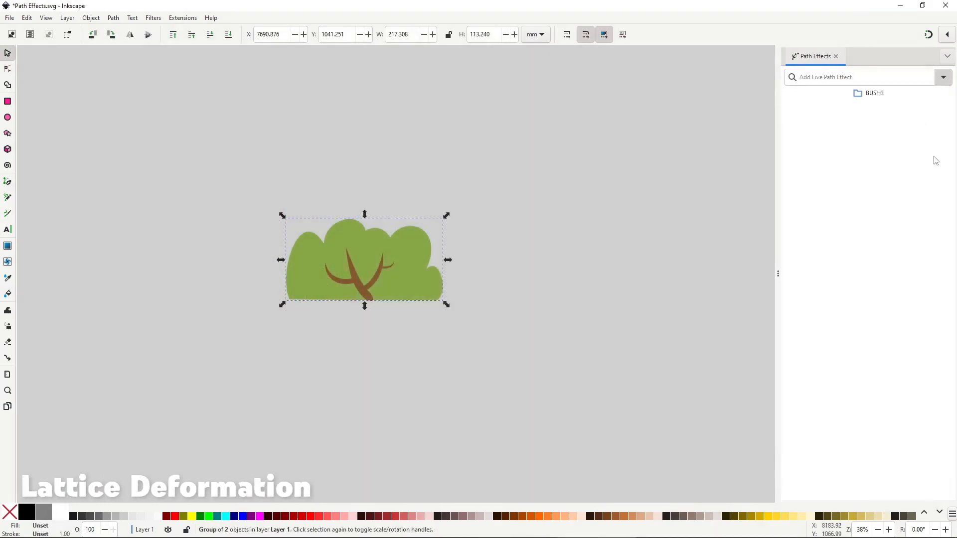
key(n)
drag(444, 219, 472, 186)
mouse_move(286, 219)
mouse_down()
mouse_move(298, 220)
mouse_move(293, 227)
mouse_up()
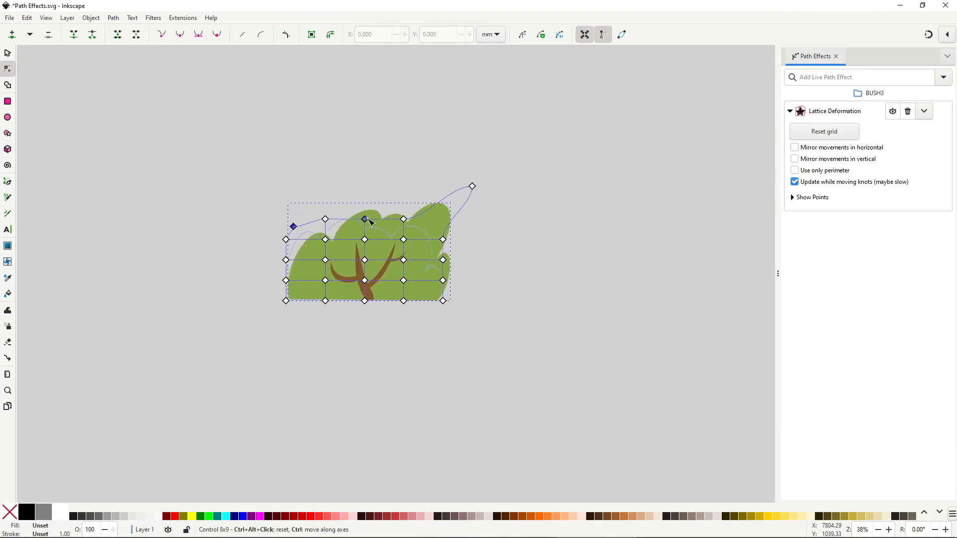
- Reshape the bush further by moving its upper, side and inner lattice handles, raising the top middle handle
drag(364, 219, 445, 299)
drag(407, 230, 408, 234)
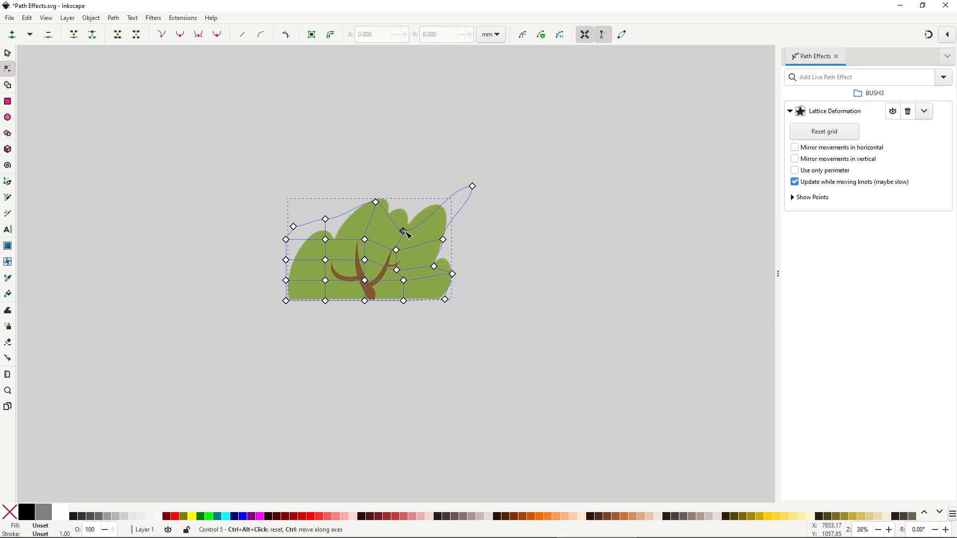
drag(378, 203, 381, 186)
drag(409, 230, 412, 223)
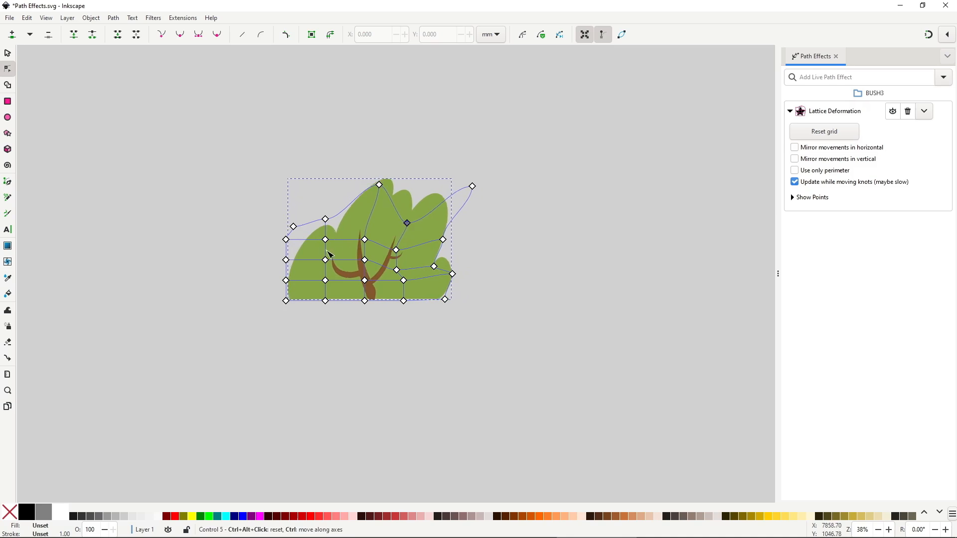
drag(294, 228, 419, 224)
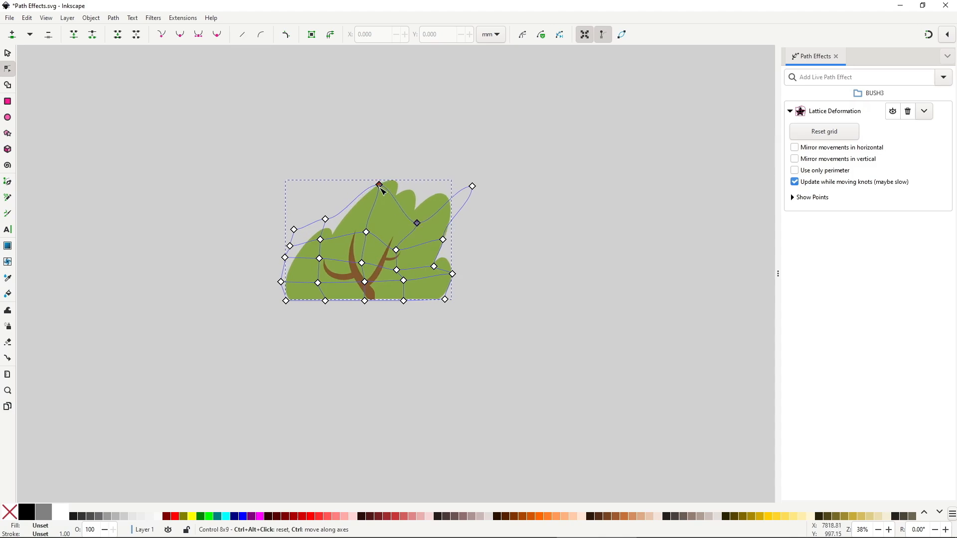
drag(379, 185, 367, 185)
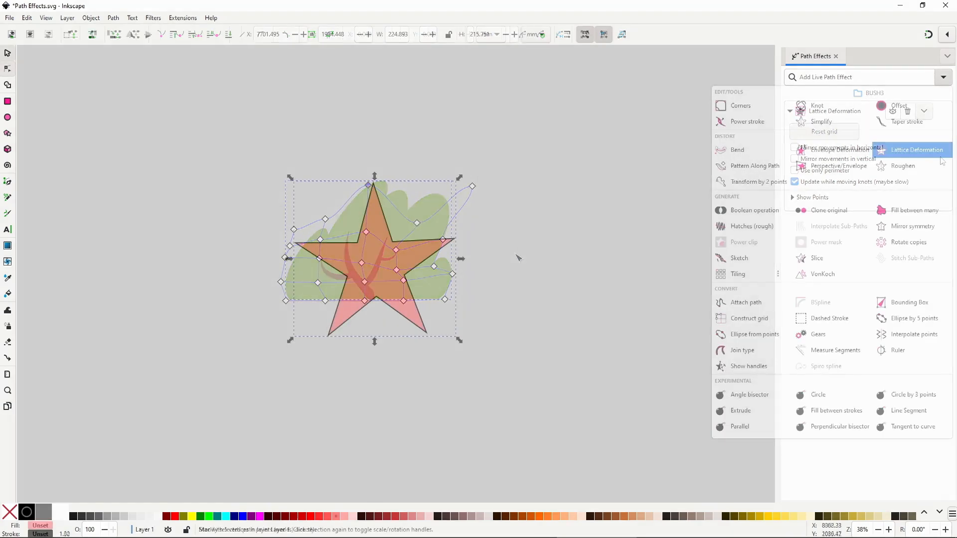
- Apply Lattice Deformation to the star and raise its upper-right corner handle and the neighbouring top handle
click(922, 147)
key(n)
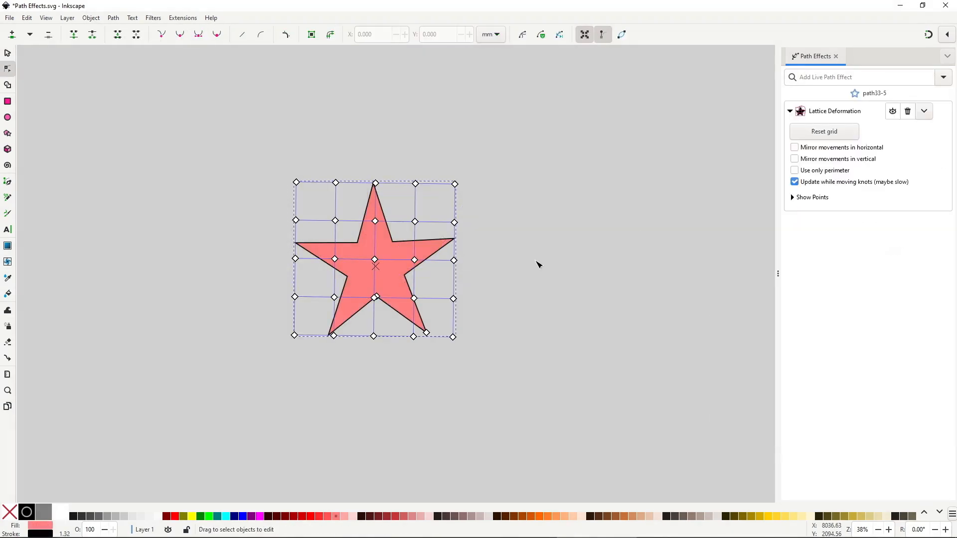
drag(455, 184, 465, 149)
drag(415, 183, 415, 177)
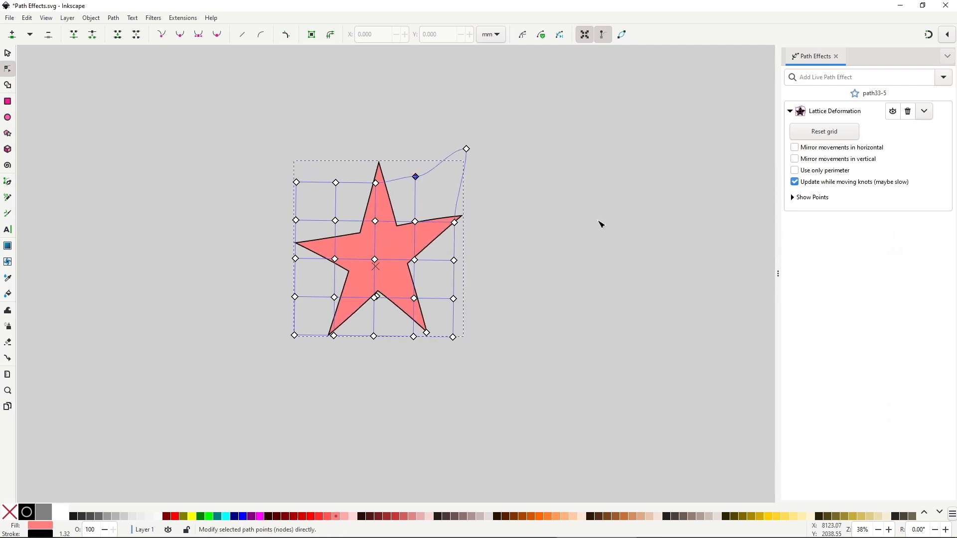
- Enable Mirror movements in horizontal and stretch the star by pulling its two upper lattice corners upward
click(794, 147)
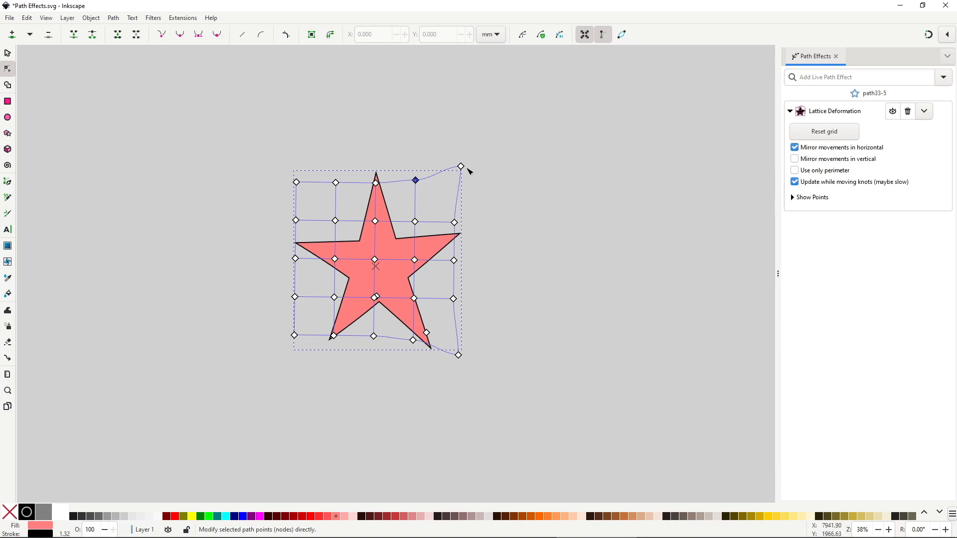
drag(461, 166, 463, 119)
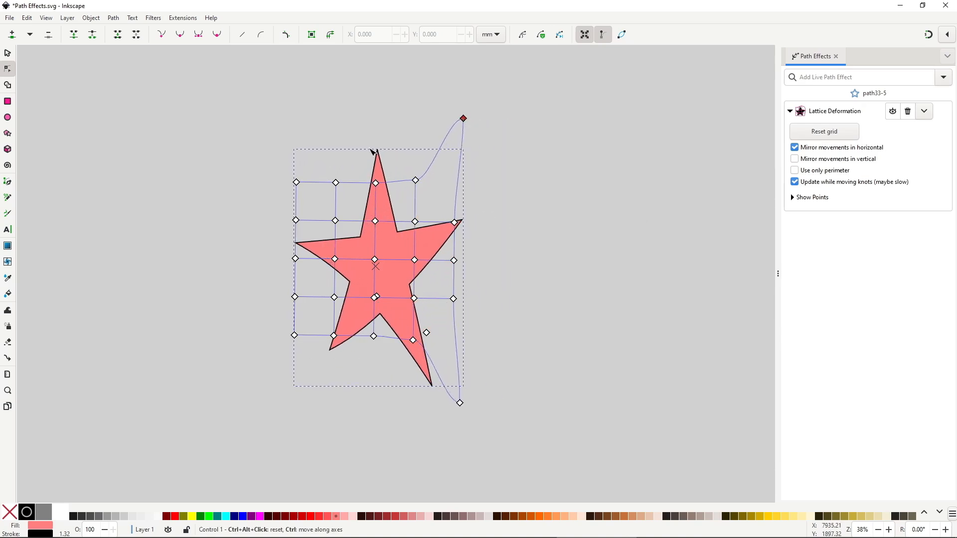
drag(296, 182, 269, 105)
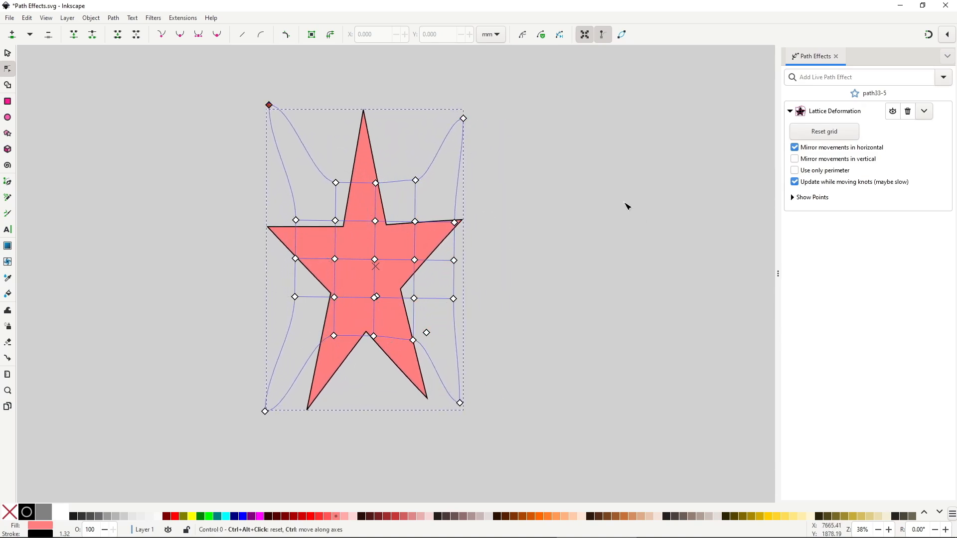
- Also enable Mirror movements in vertical and spread the star outward by its side and inner lattice handles
click(801, 158)
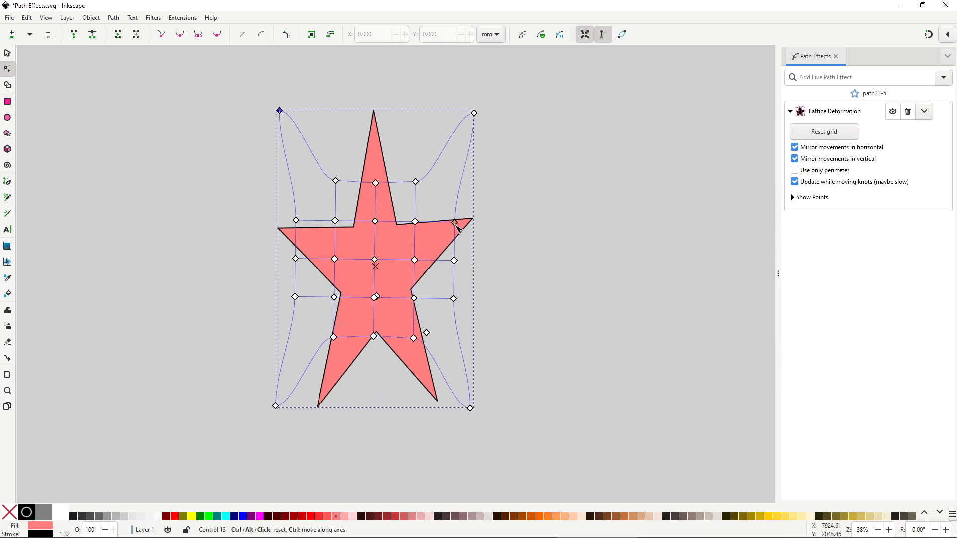
drag(454, 224, 533, 227)
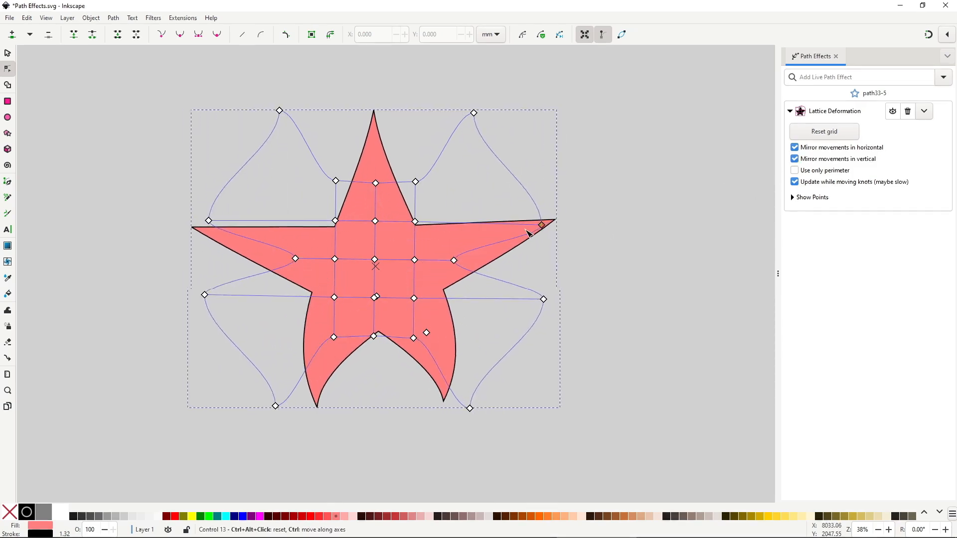
drag(424, 305, 440, 319)
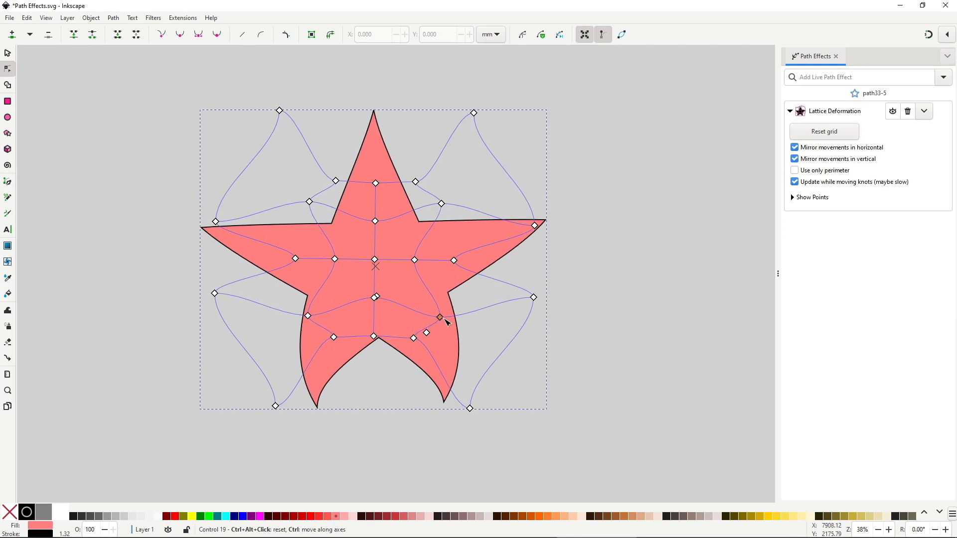
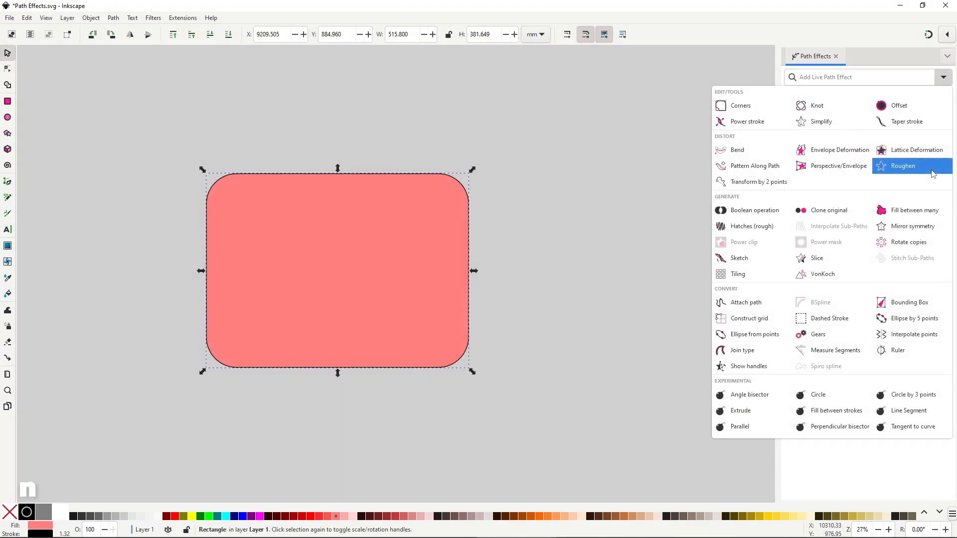
- Apply Roughen to the rounded rectangle, raise Global randomize to about 5.20, and reduce it to 0.80
click(932, 173)
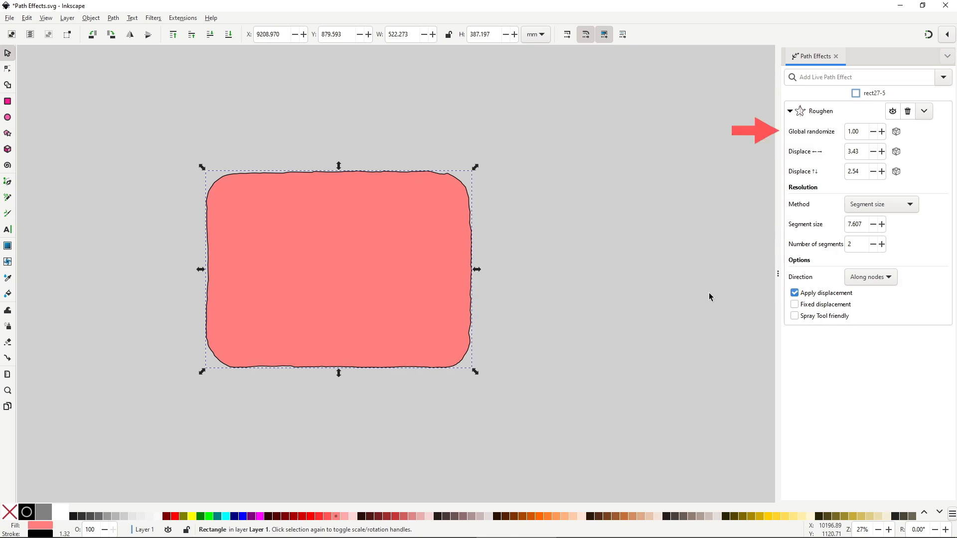
click(881, 132)
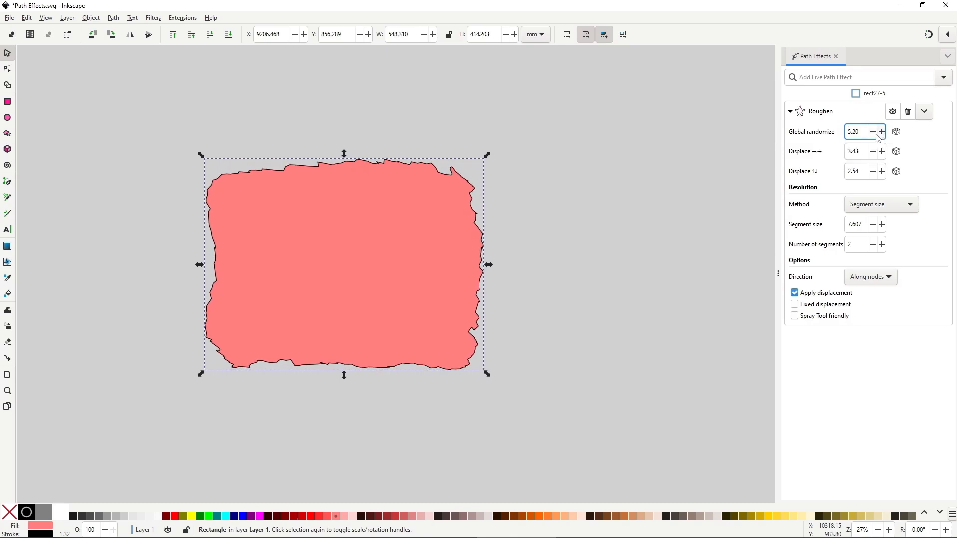
click(876, 135)
click(876, 138)
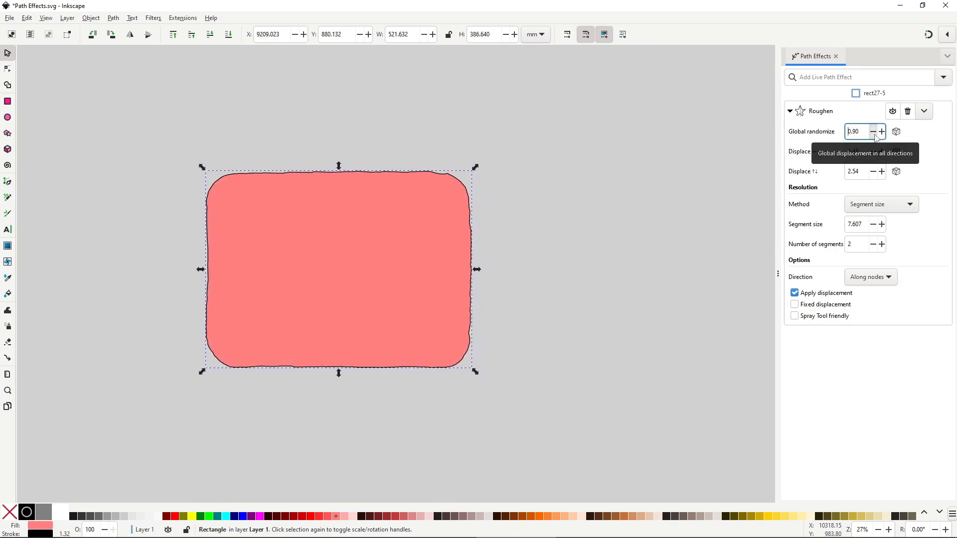
- Increase the rectangle's Roughen displacement to 6.13 horizontally and 5.94 vertically
click(882, 151)
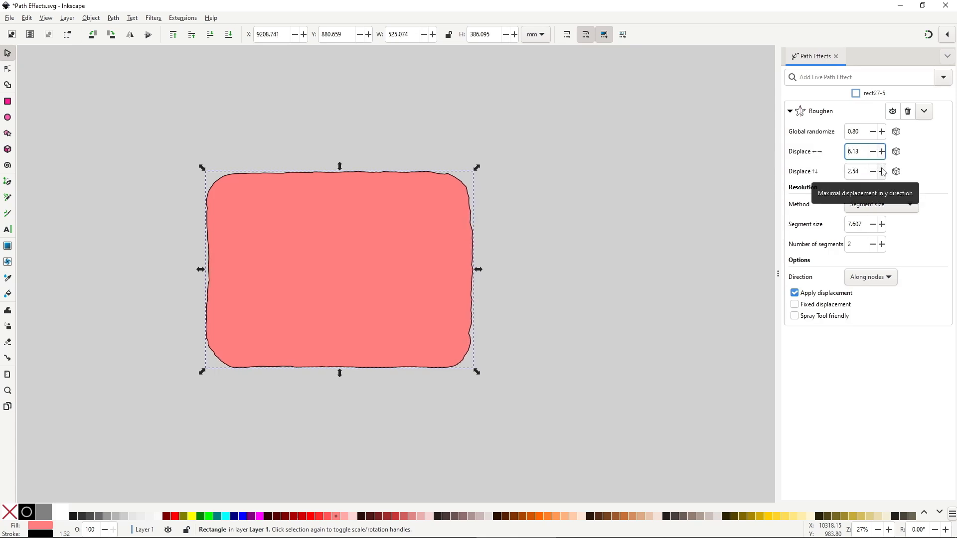
click(882, 172)
click(881, 171)
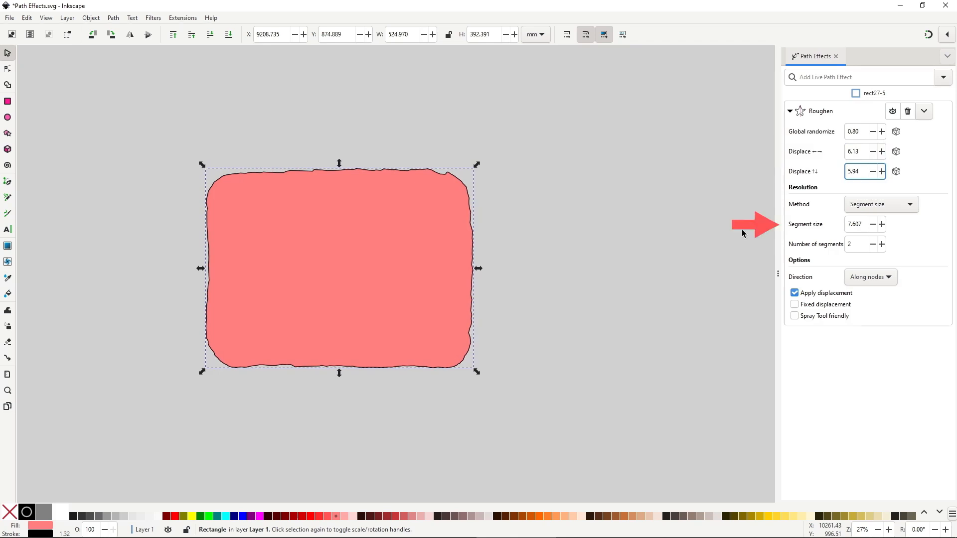
- Try different Roughen segment sizes on the rectangle, up to 24.607, down to 0.607, and up again
click(881, 225)
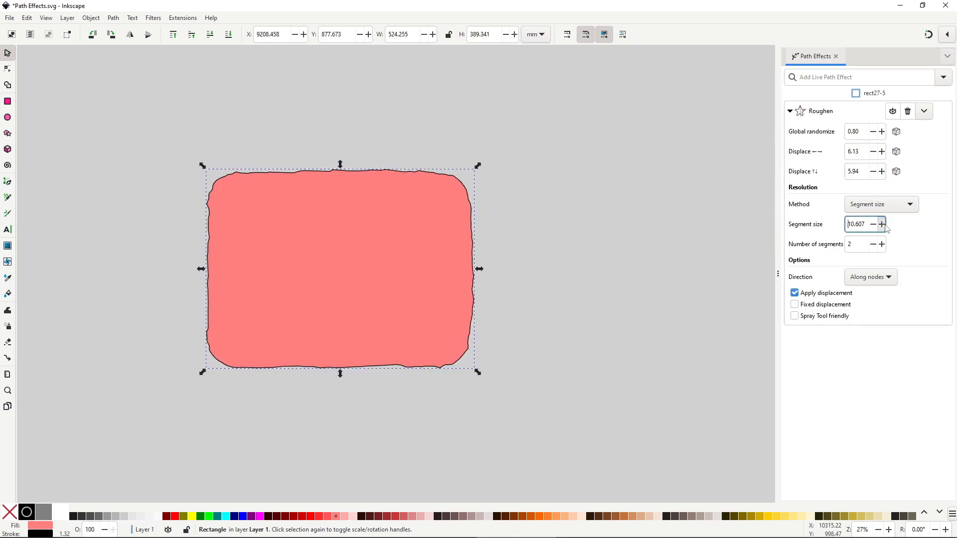
click(874, 225)
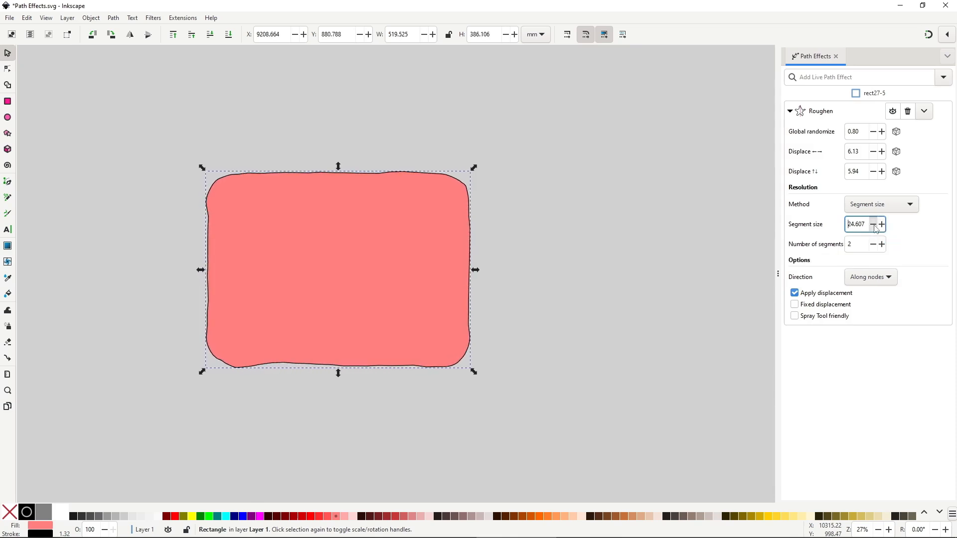
click(873, 225)
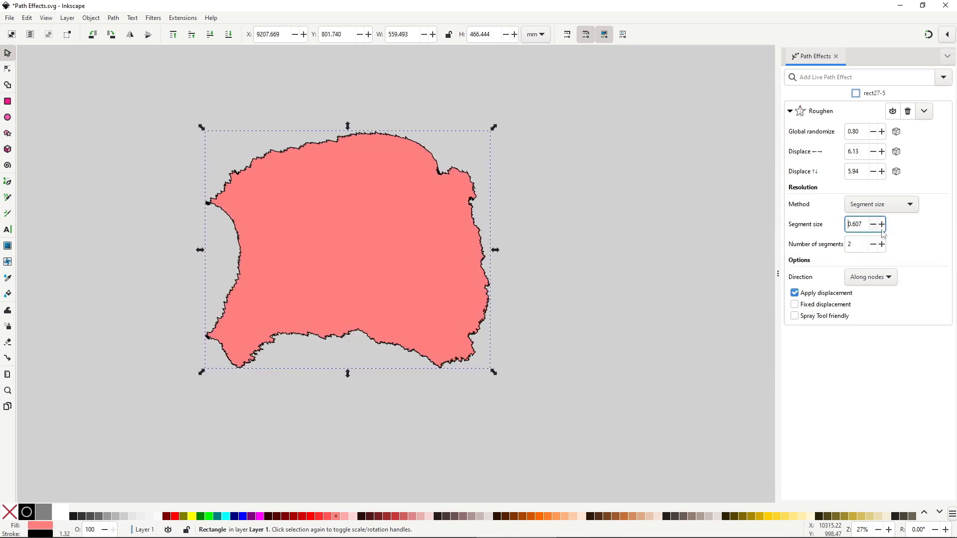
click(882, 225)
click(882, 225)
click(883, 225)
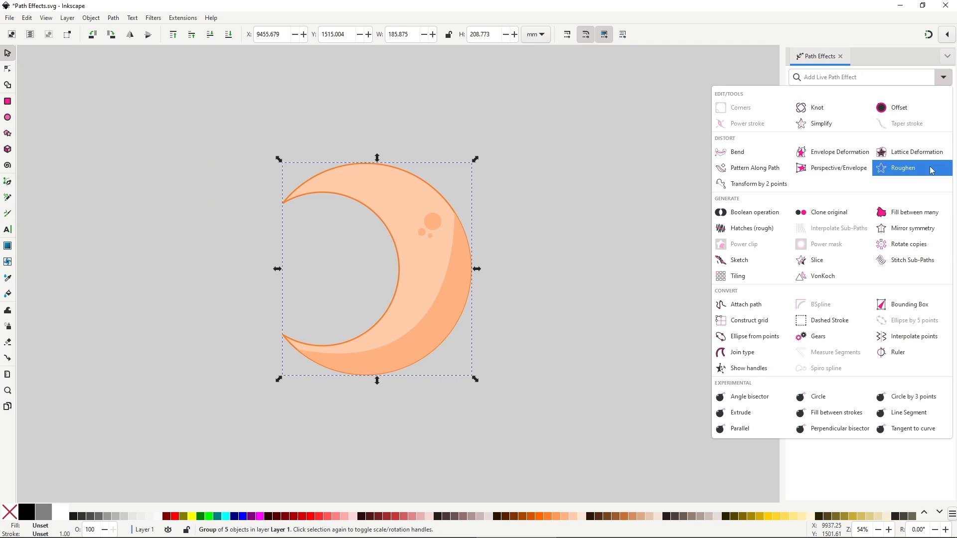
- Apply Roughen to the crescent moon group and increase Global randomize to 3.20
click(931, 170)
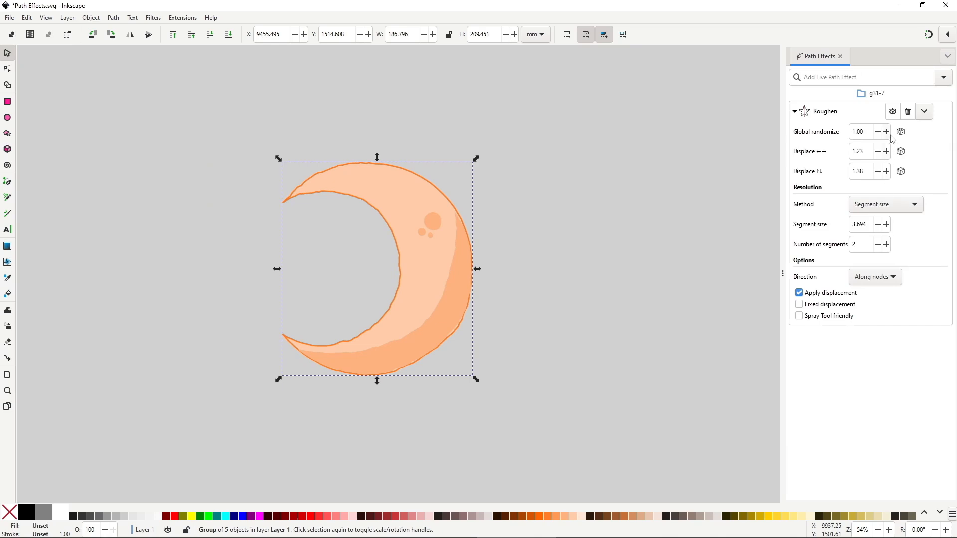
click(887, 132)
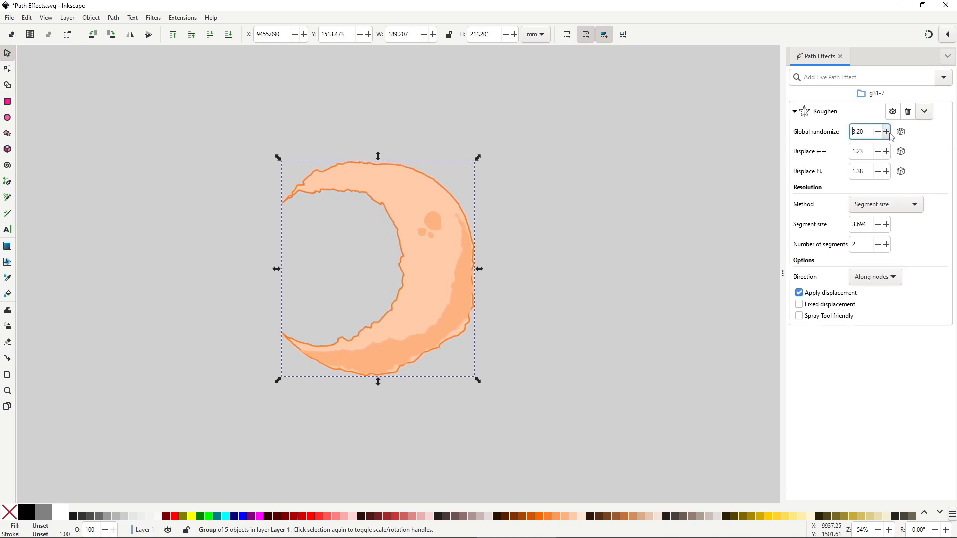
ctrl+scroll(466, 341, up, 2)
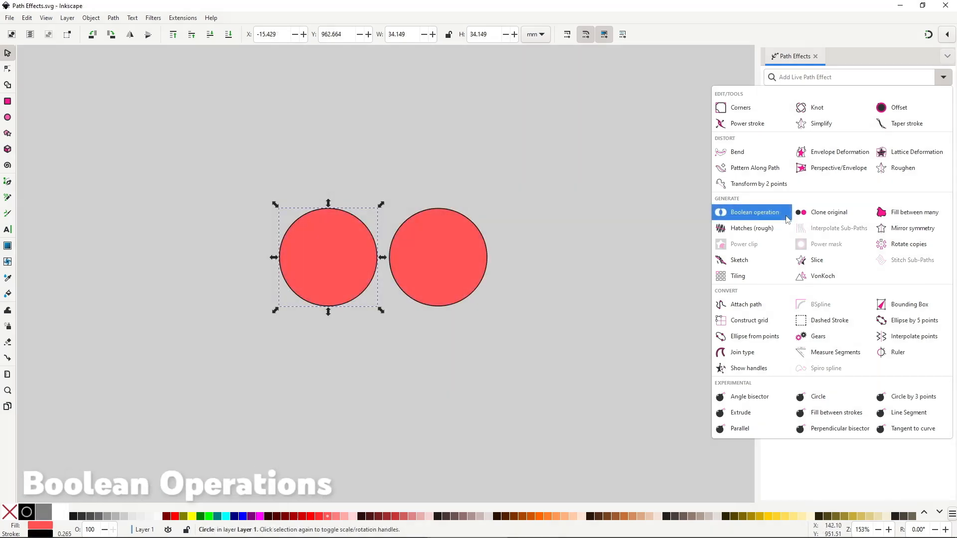
- Apply a union Boolean operation to the first circle, link the second circle as its operand and move that circle to overlap
click(786, 219)
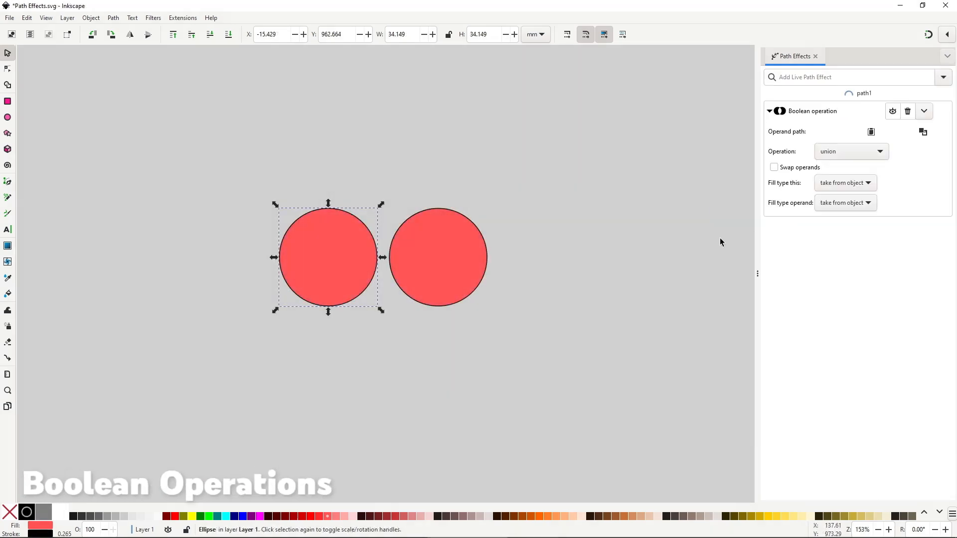
click(870, 132)
drag(447, 267, 396, 267)
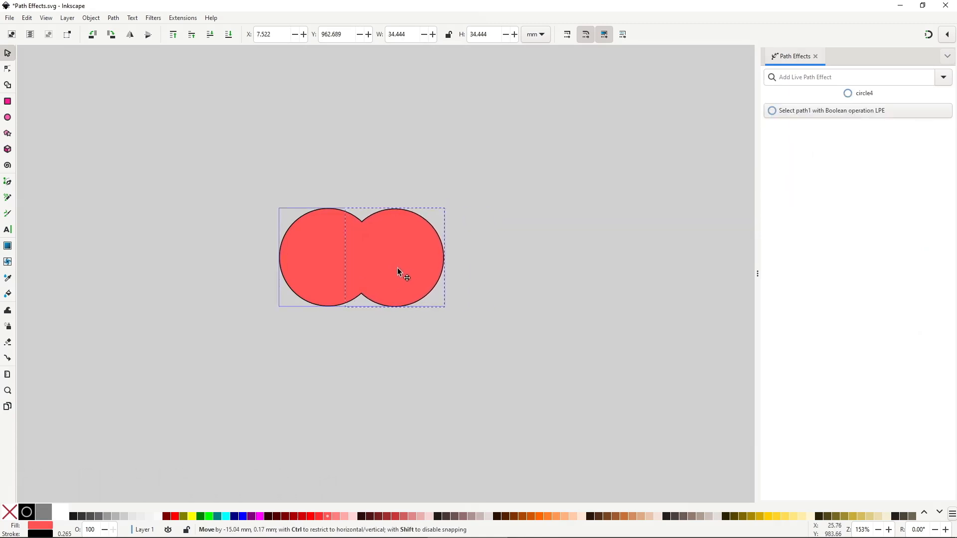
- Change the first circle's Boolean operation to difference
click(330, 273)
click(862, 152)
click(847, 80)
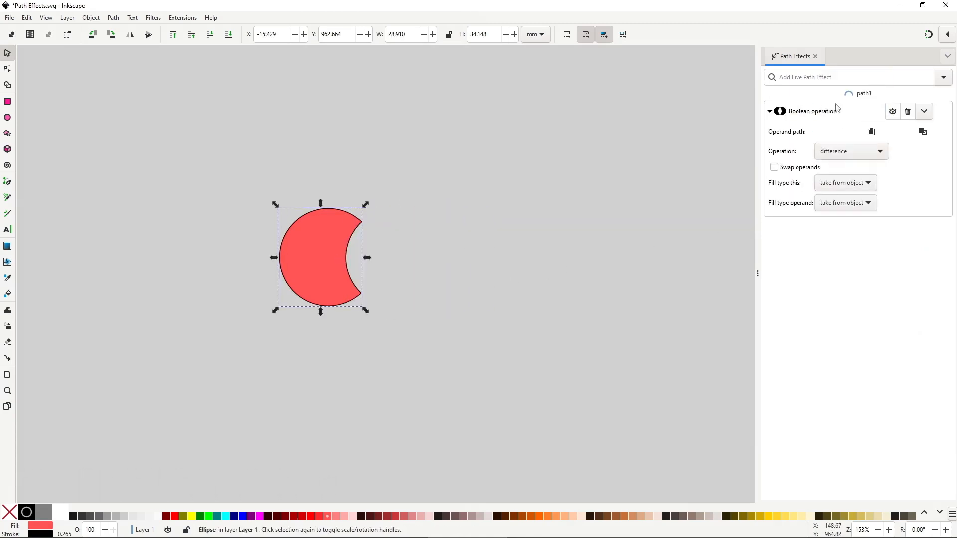
key(Escape)
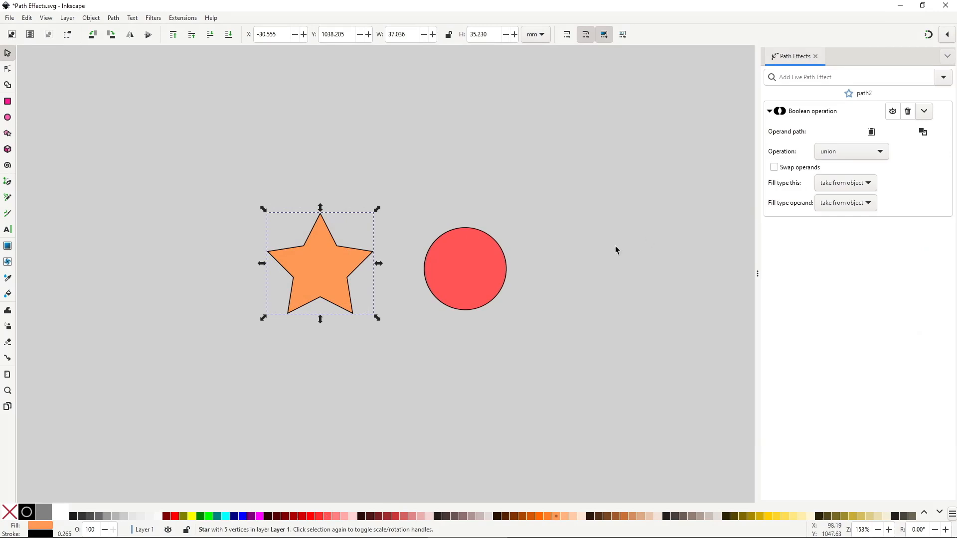
- Copy the red circle beside the orange star as the operand for the star's Boolean operation
click(456, 259)
right_click(455, 259)
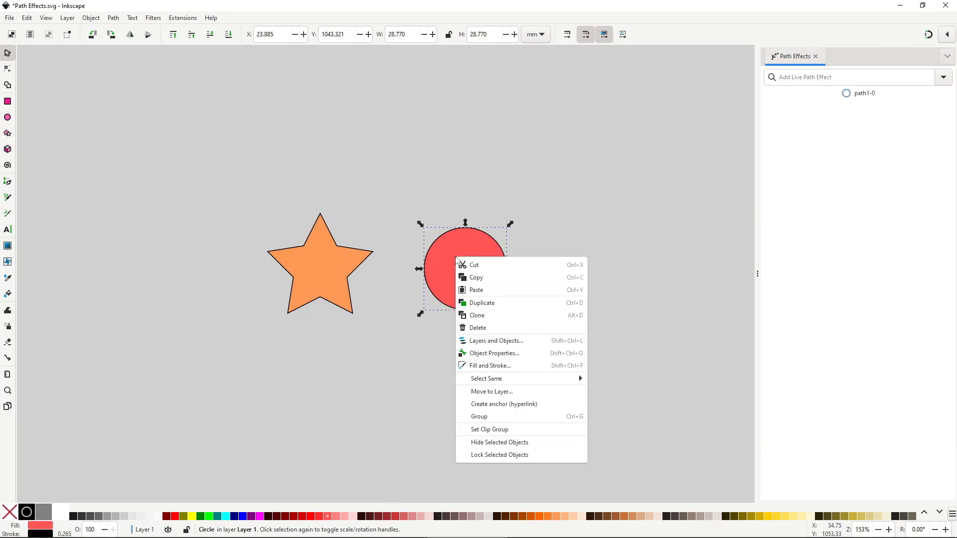
- Copy the red circle, link it as the operand of the star's Boolean operation effect, and move the circle to overlap the star
click(476, 277)
click(317, 273)
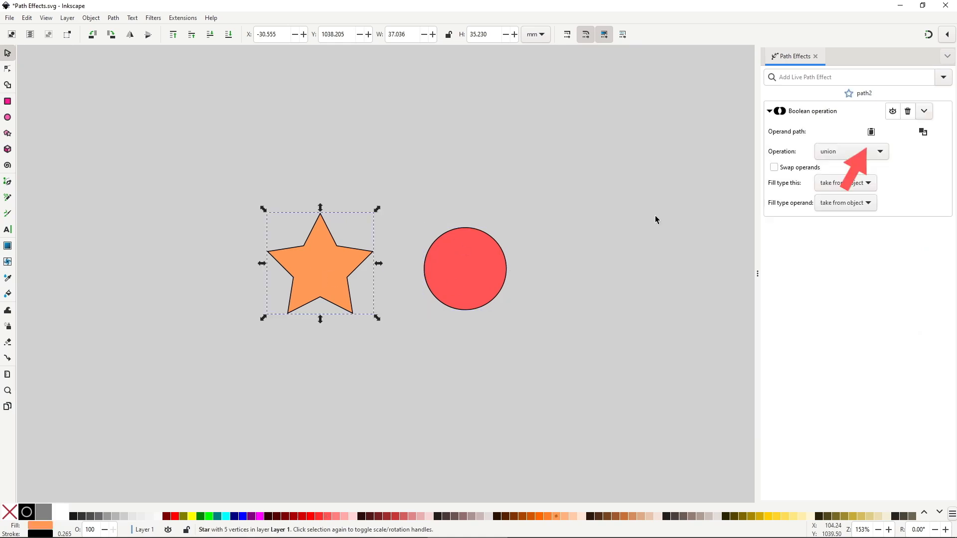
click(870, 131)
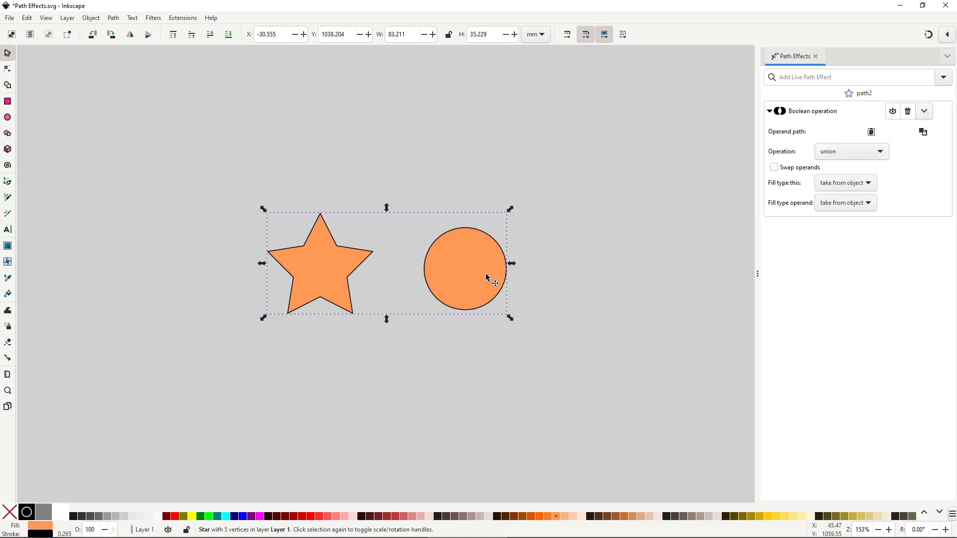
drag(484, 280, 390, 267)
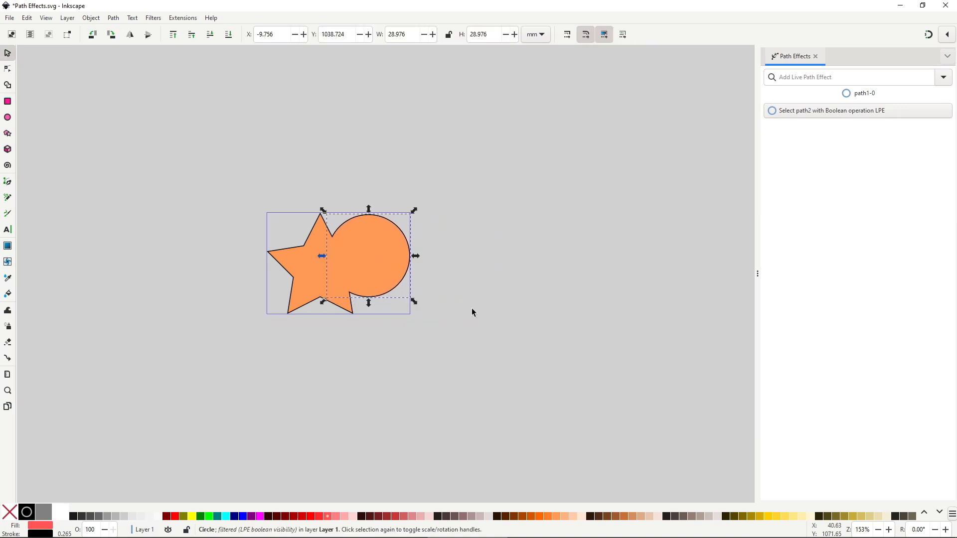
- Try the difference and division operations in the star's Boolean effect, returning to difference
click(307, 288)
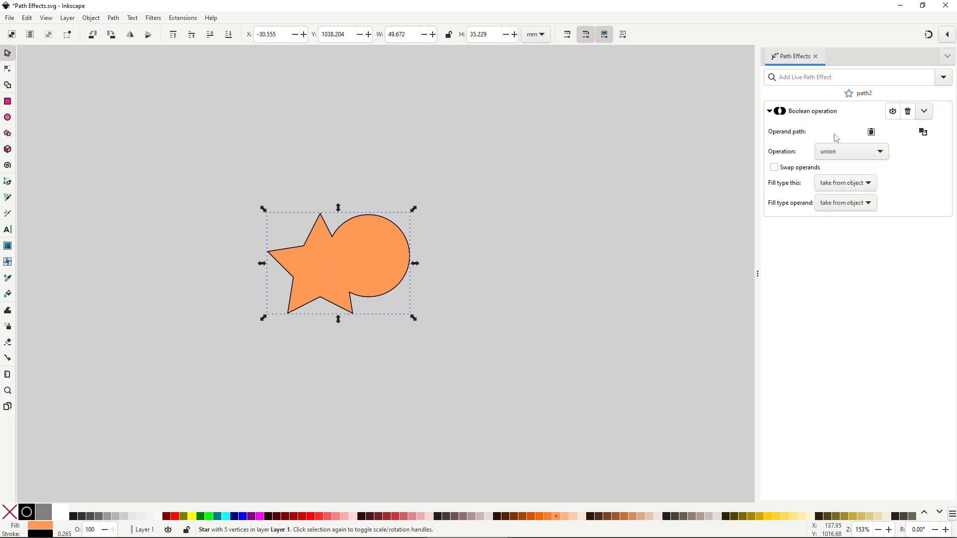
click(837, 150)
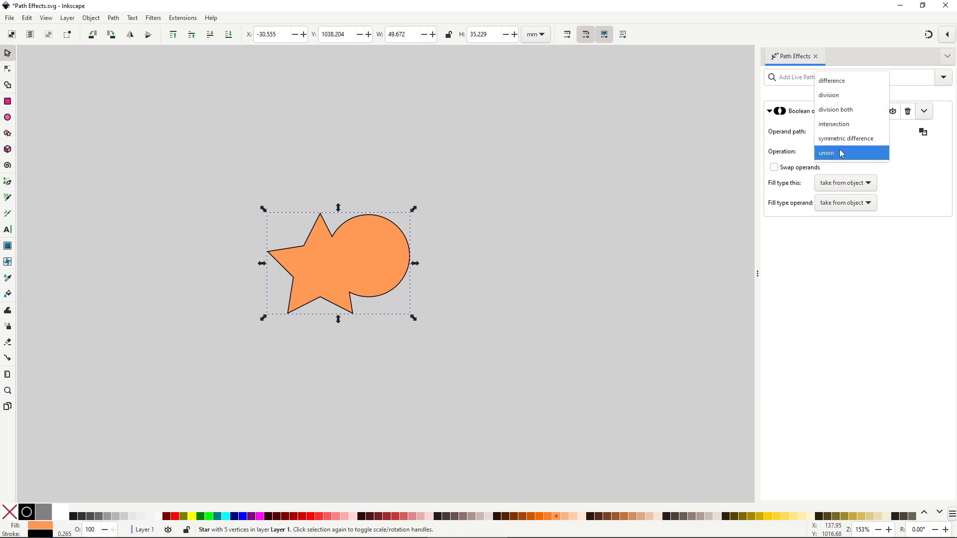
click(844, 81)
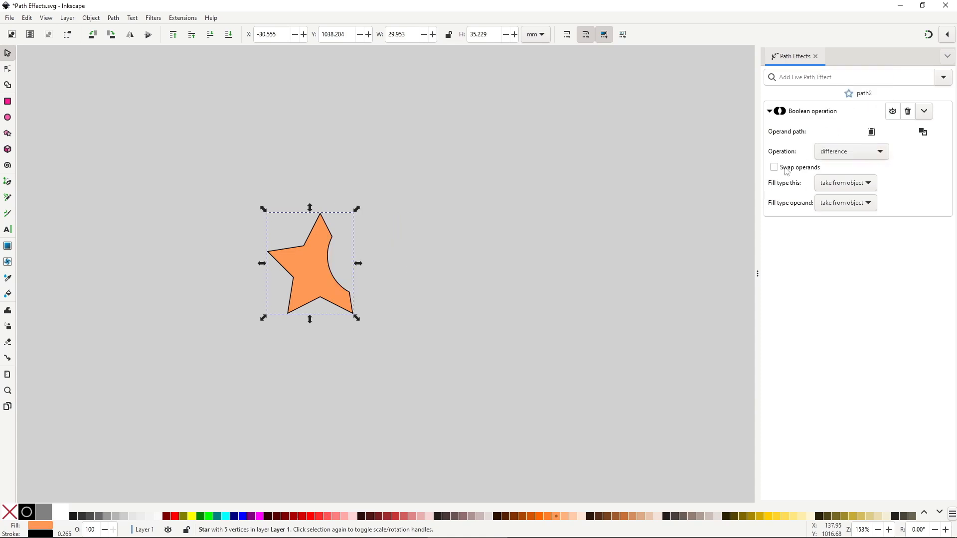
click(847, 152)
click(846, 195)
click(847, 152)
click(848, 142)
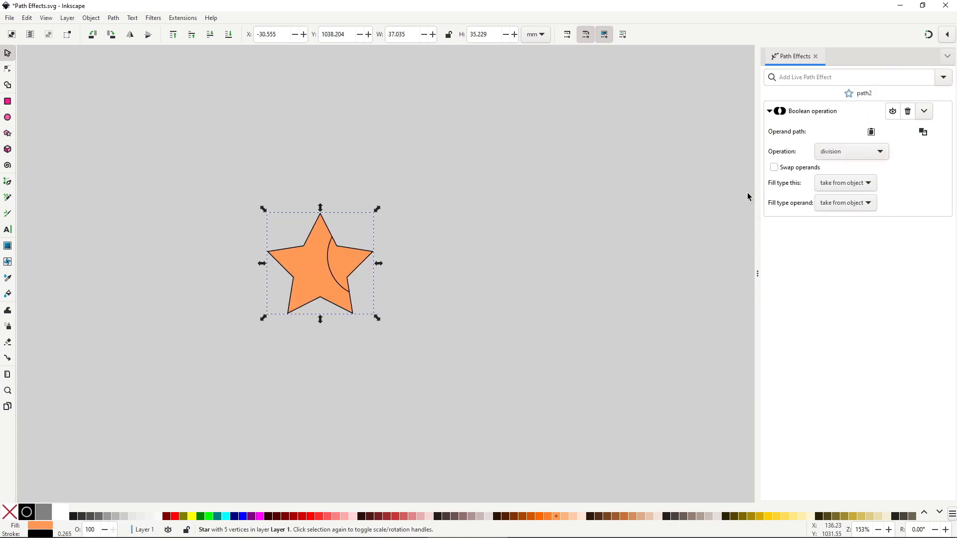
click(847, 152)
click(842, 137)
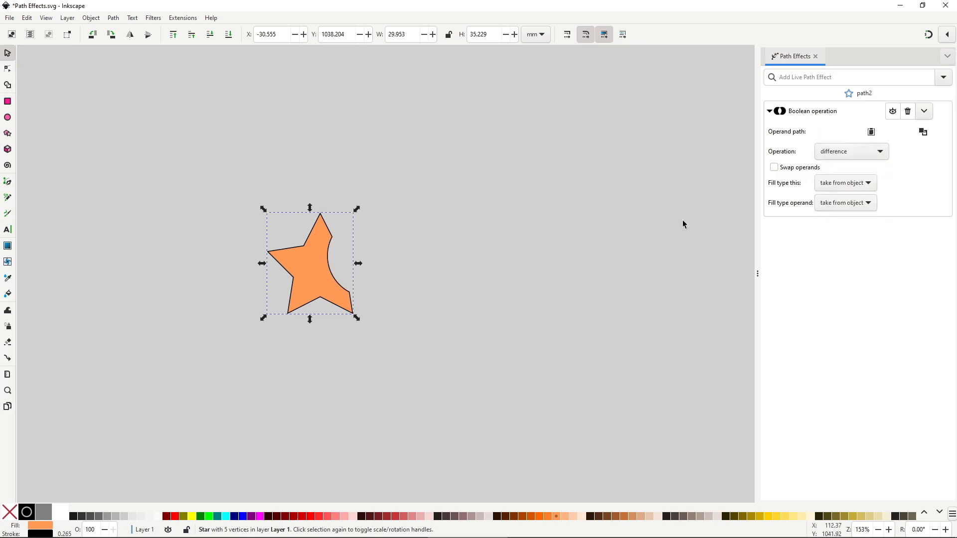
- Set the star's Boolean operation to intersection and reselect the star through its circle operand
click(847, 152)
click(834, 208)
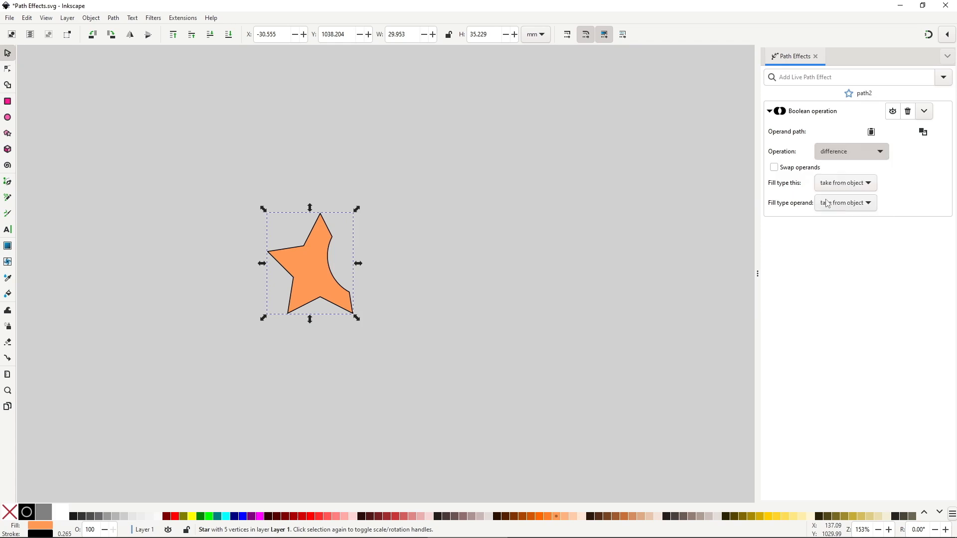
click(603, 292)
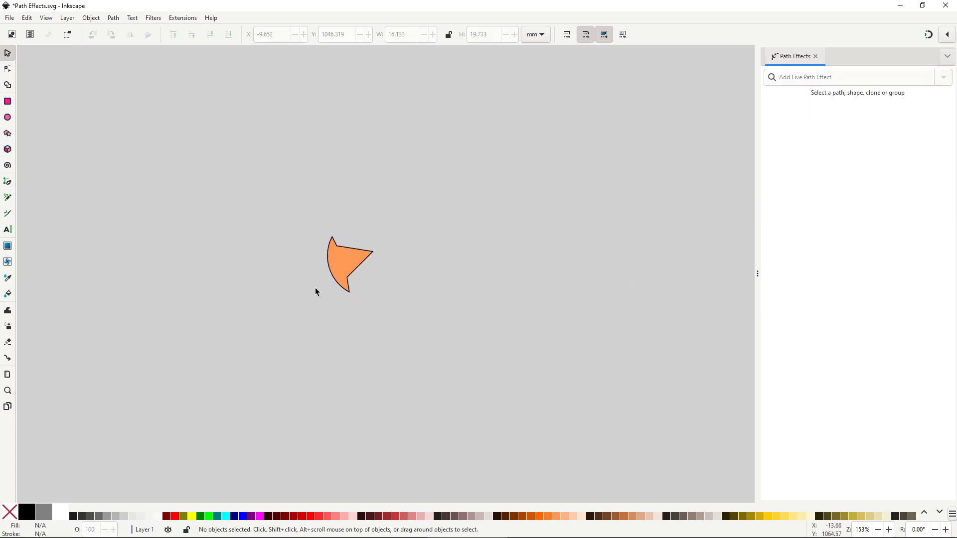
click(352, 255)
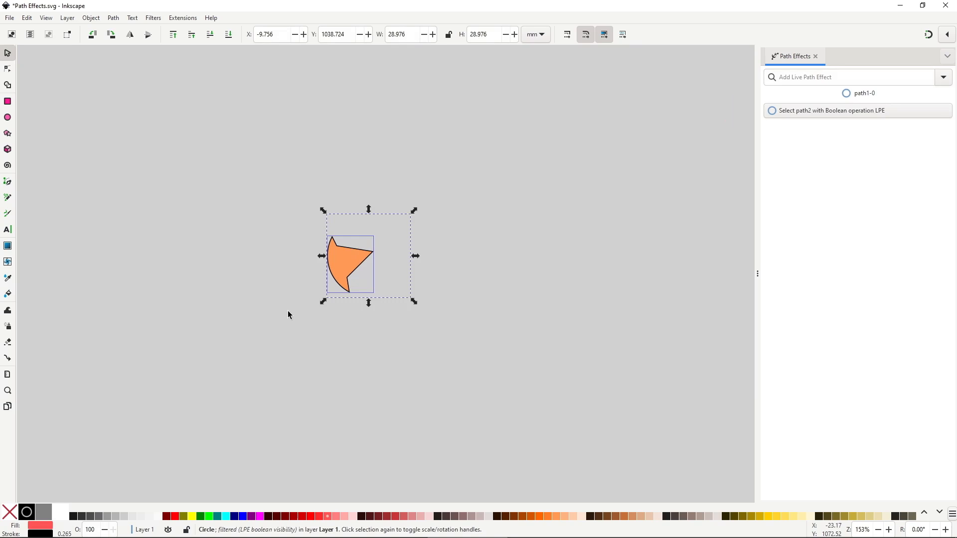
click(861, 115)
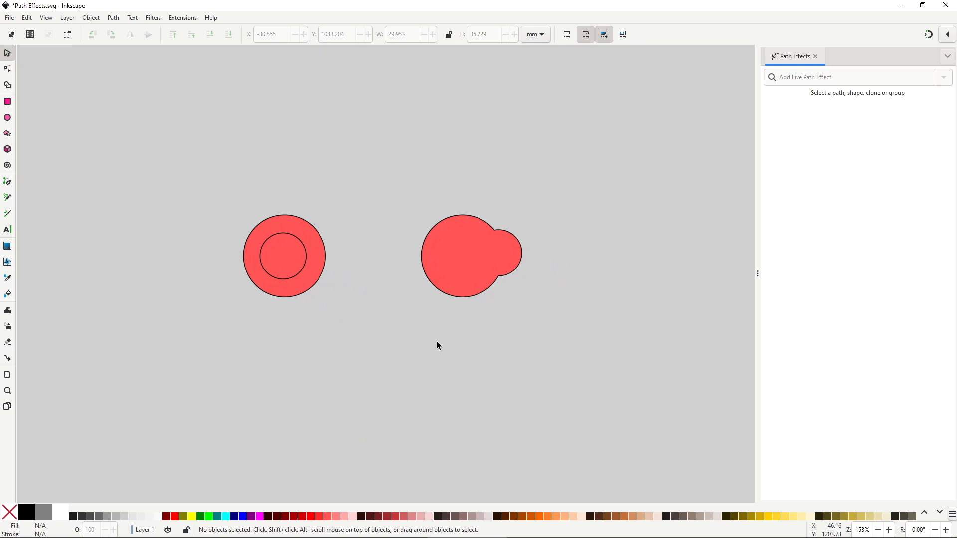
- Subtract the small inner circle from the large circle beneath it with a regular path operation, making a ring
click(285, 256)
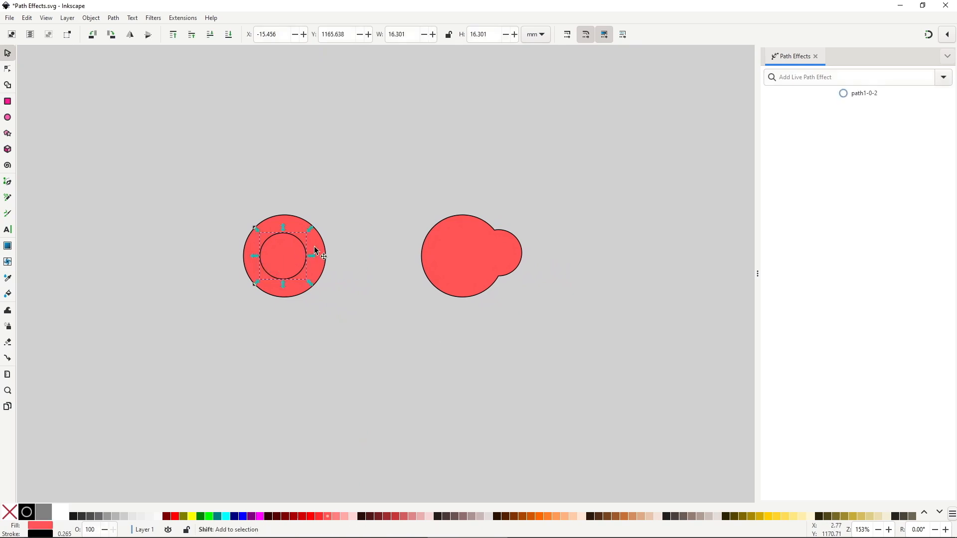
shift+click(315, 249)
click(118, 20)
click(131, 80)
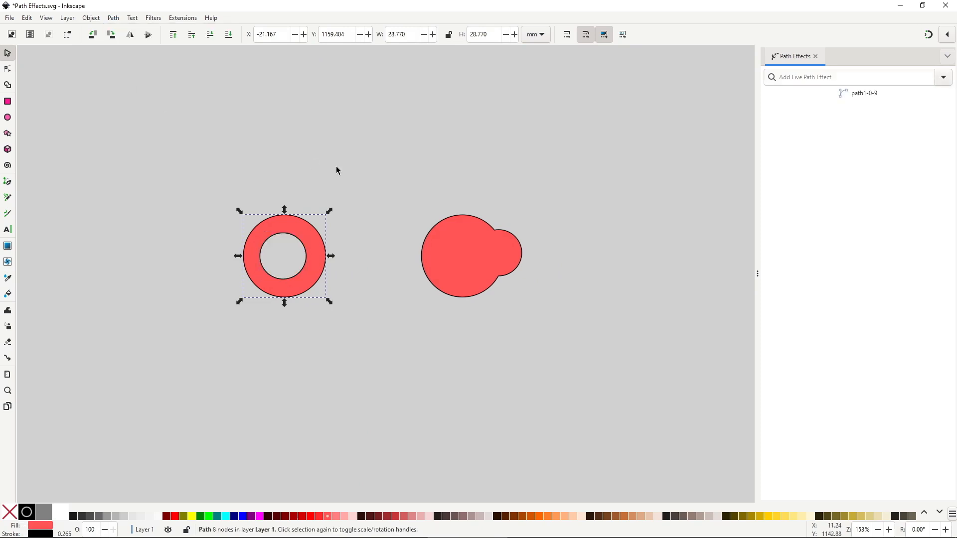
- Change the Boolean effect's operation on the overlapping circles and move the small operand circle toward the large circle's centre
click(505, 256)
click(456, 258)
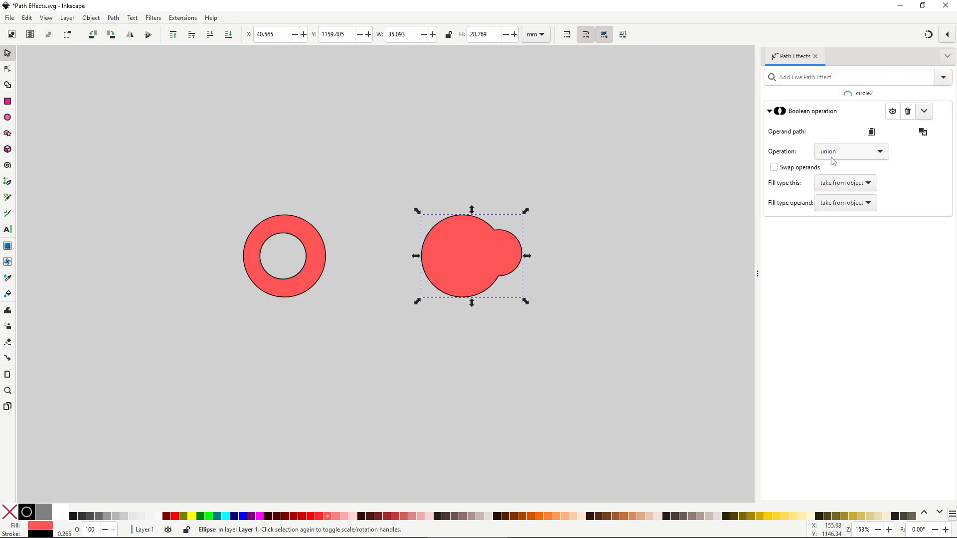
click(847, 151)
click(723, 133)
drag(487, 265, 460, 269)
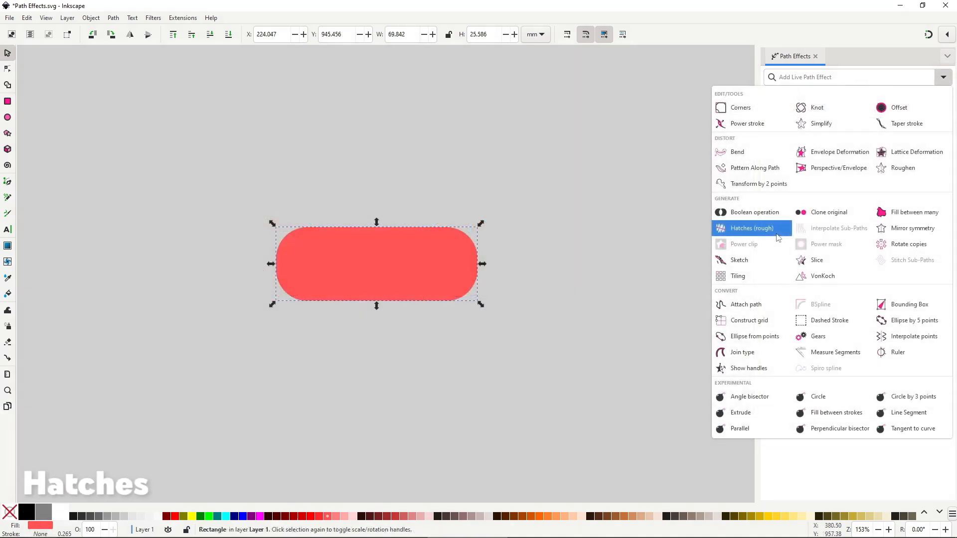
- Apply the Hatches (rough) effect to the rounded rectangle and adjust its frequency and direction handle for dense, slanted strokes
click(778, 237)
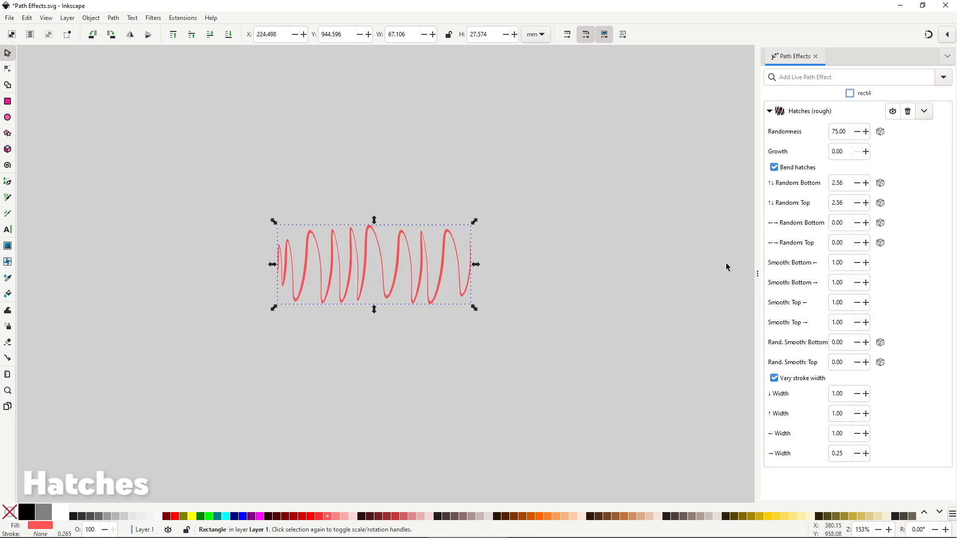
drag(389, 262, 381, 255)
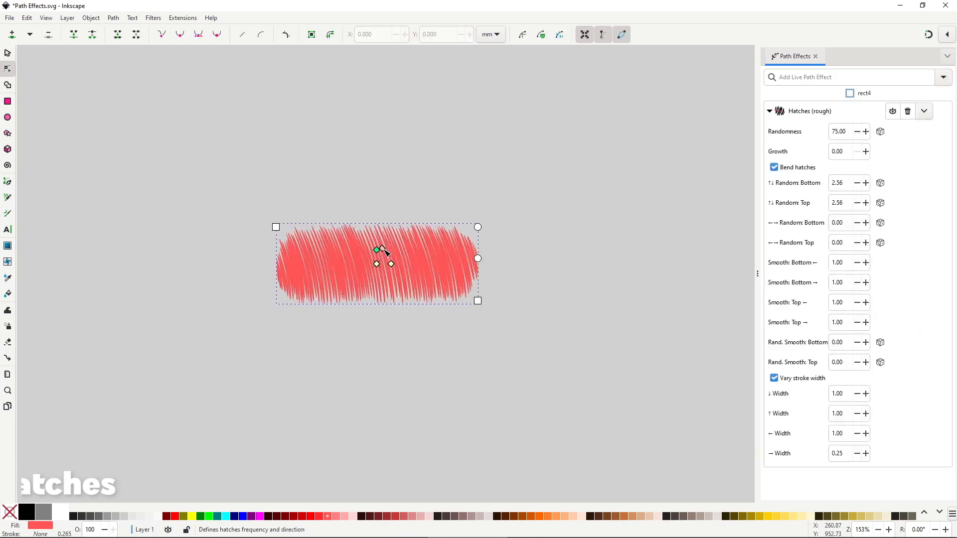
click(434, 417)
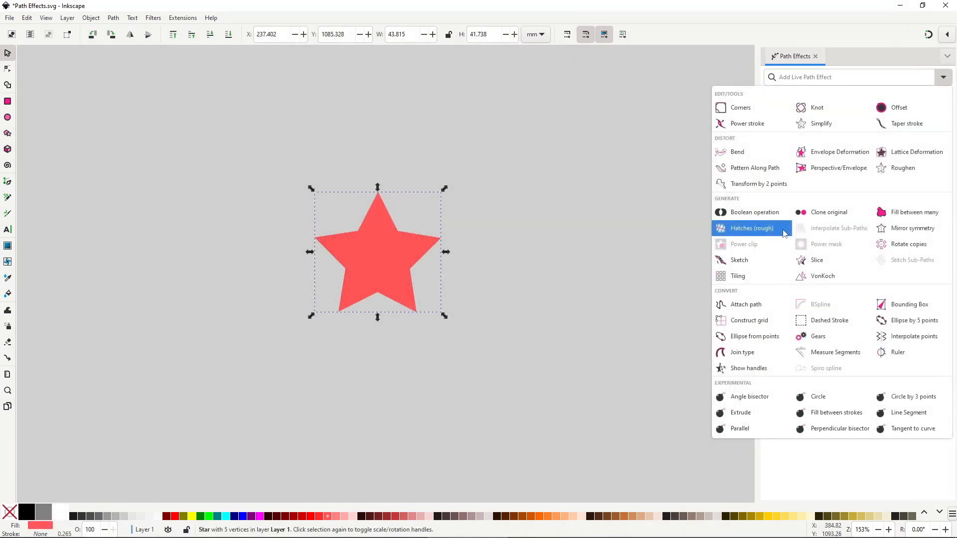
- Apply the Hatches (rough) effect to the red star and enlarge the star with its shape nodes
click(784, 233)
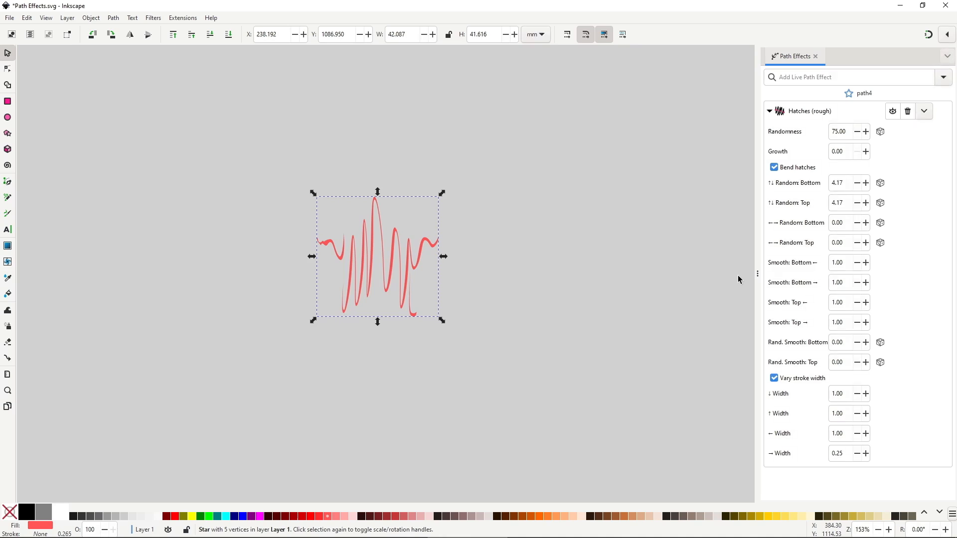
key(n)
drag(418, 313, 445, 355)
mouse_move(378, 295)
mouse_down()
mouse_move(367, 416)
mouse_move(382, 296)
mouse_move(377, 314)
mouse_up()
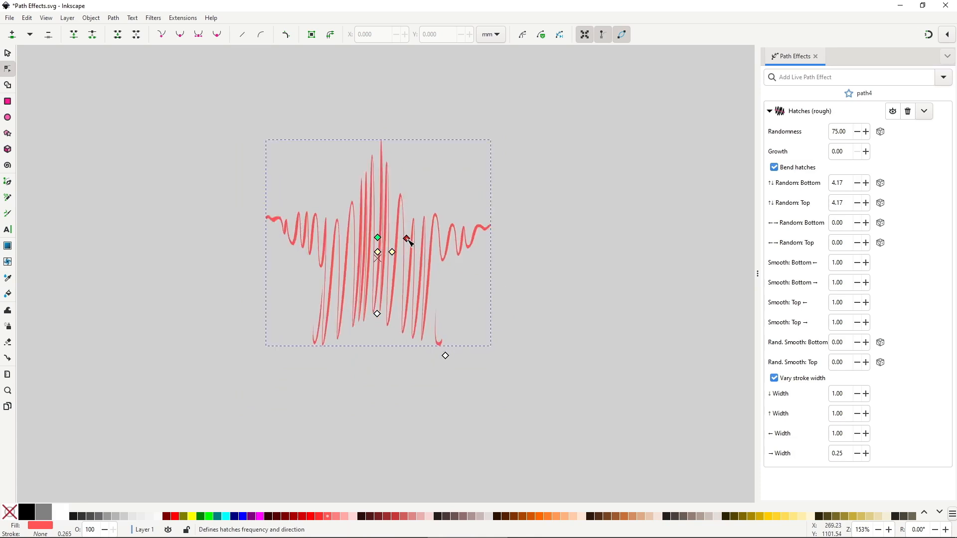
- Make the red star's hatches dense and diagonal with the frequency handle, and pull the bend handle far outside the star
mouse_move(408, 239)
mouse_down()
mouse_move(384, 237)
mouse_move(380, 215)
mouse_move(387, 243)
mouse_move(397, 232)
mouse_up()
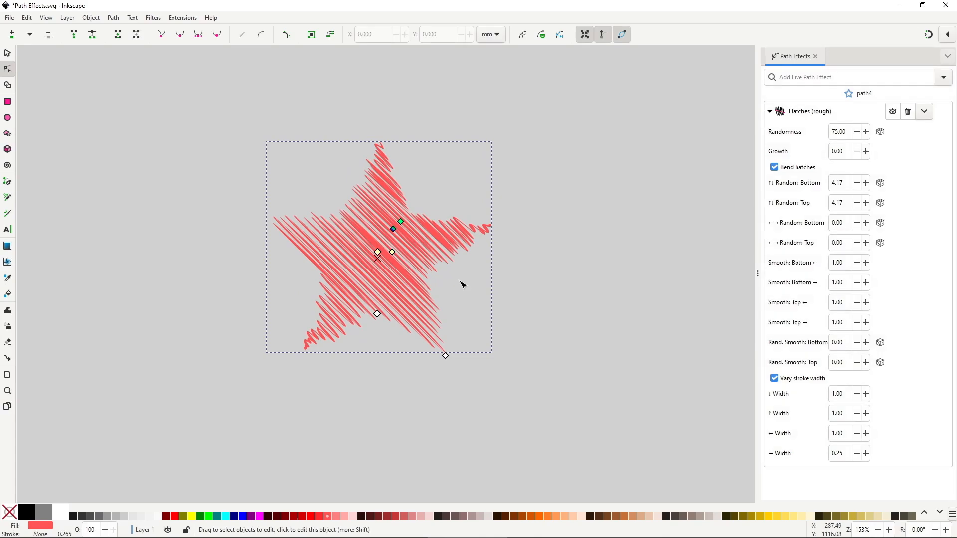
mouse_move(393, 254)
mouse_down()
mouse_move(489, 154)
mouse_move(541, 117)
mouse_move(312, 321)
mouse_move(173, 422)
mouse_up()
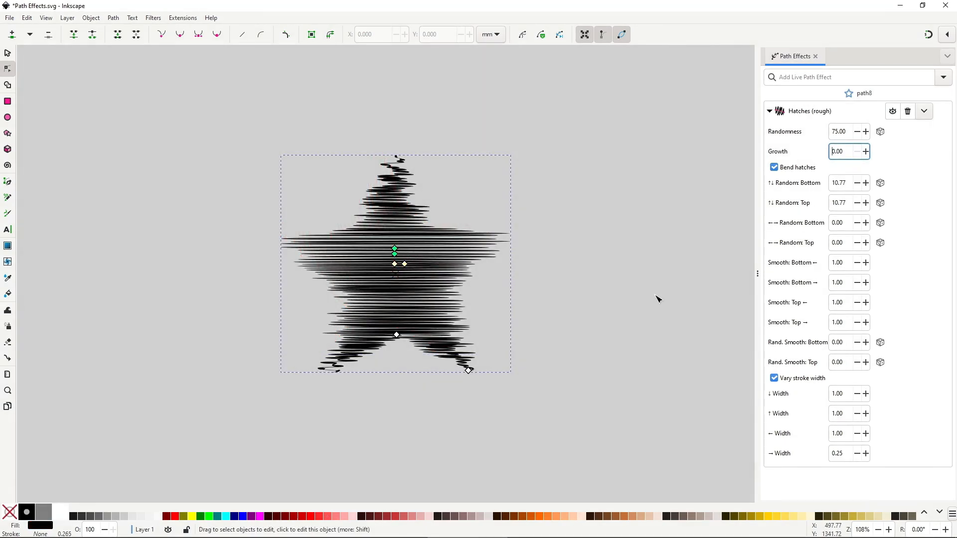
- Raise the Growth of the black star's hatches and return it to 0
click(865, 152)
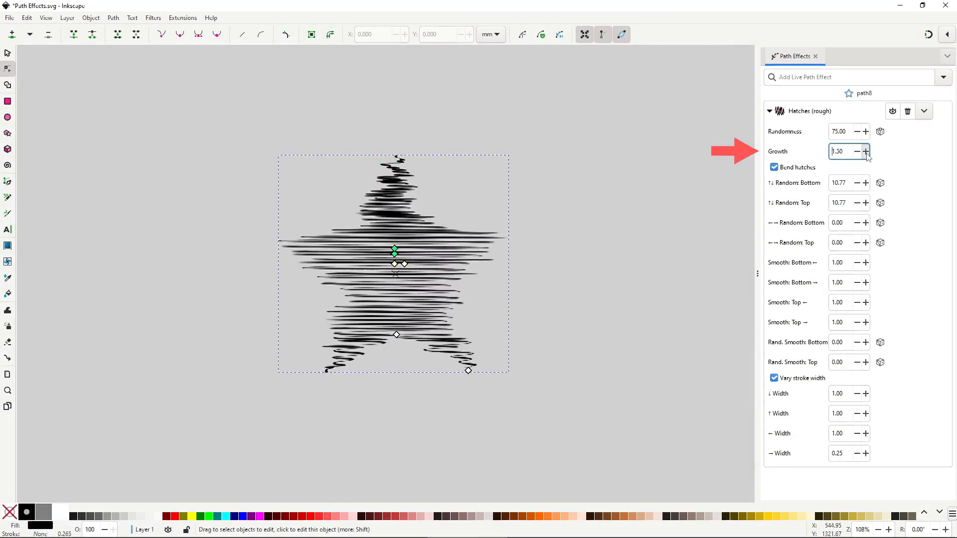
click(858, 151)
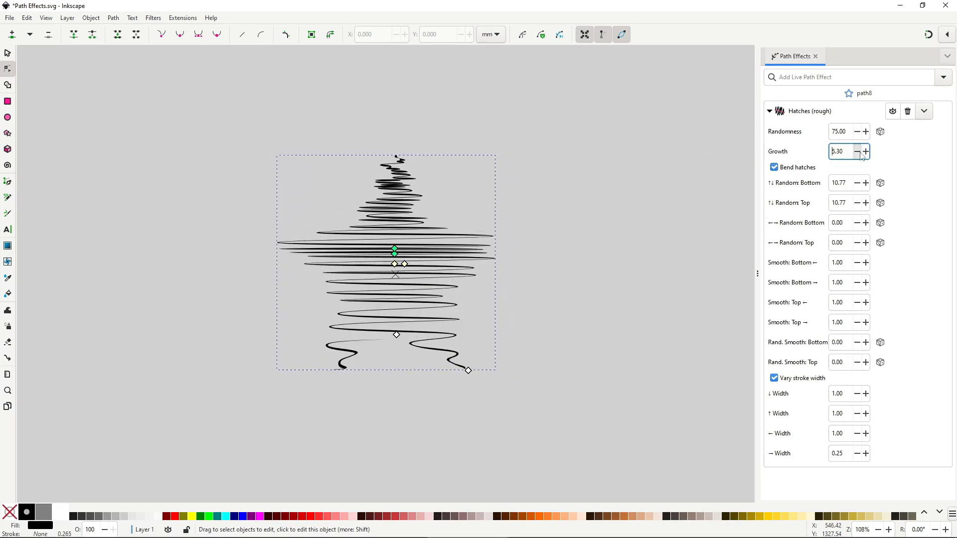
click(858, 152)
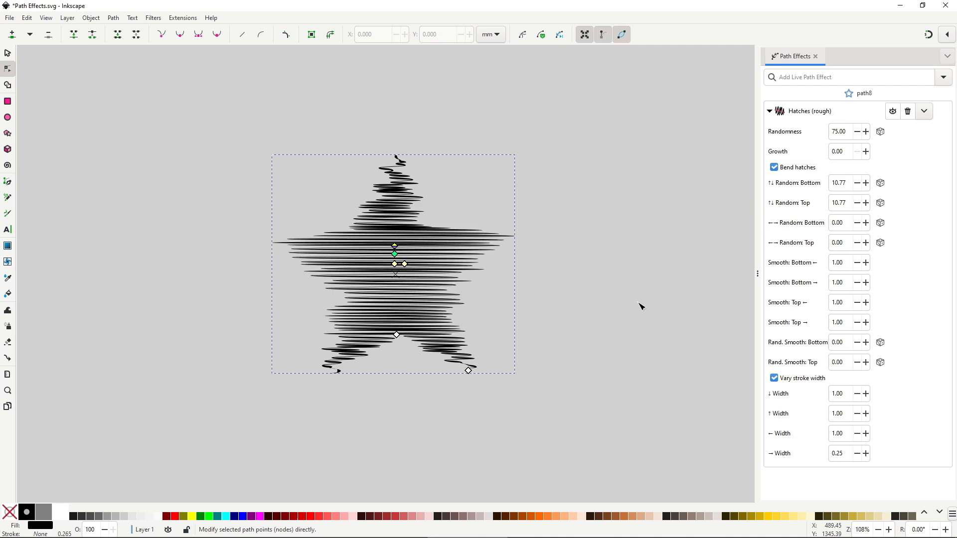
- Raise the black star's up-down hatch randomness, setting Random: Bottom to 18.57 and increasing Random: Top
click(865, 183)
click(866, 184)
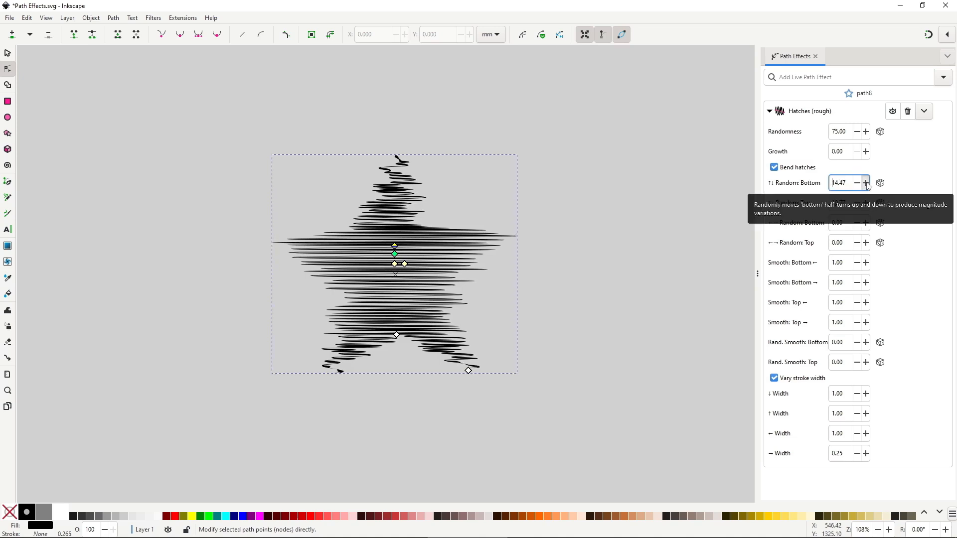
click(866, 183)
click(866, 184)
click(866, 183)
click(866, 183)
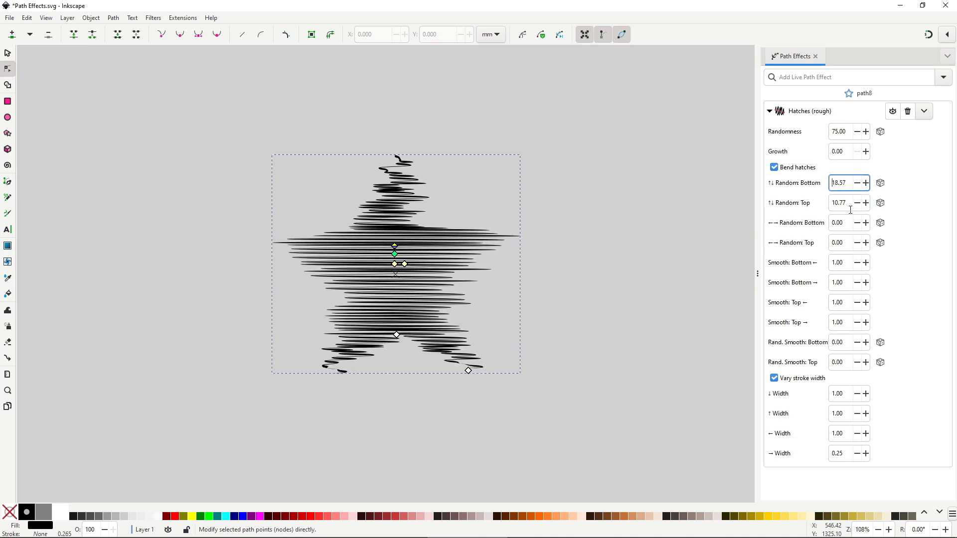
click(866, 203)
click(866, 204)
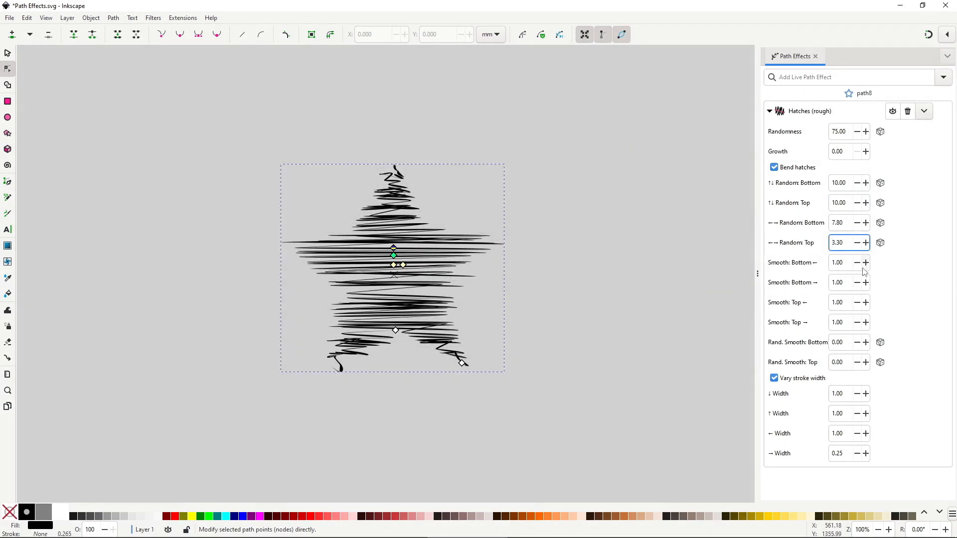
- Set the black star's Smooth: Top ← to 9.60 and its → Width to 1.25, and deselect the star
click(866, 303)
drag(865, 305, 865, 305)
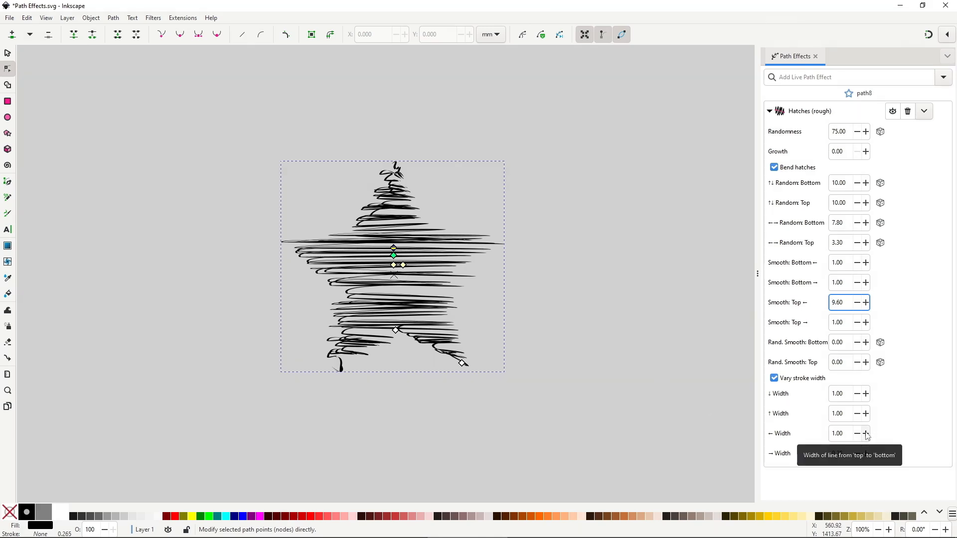
mouse_move(867, 434)
mouse_down()
mouse_move(856, 433)
mouse_move(867, 453)
mouse_up()
click(857, 457)
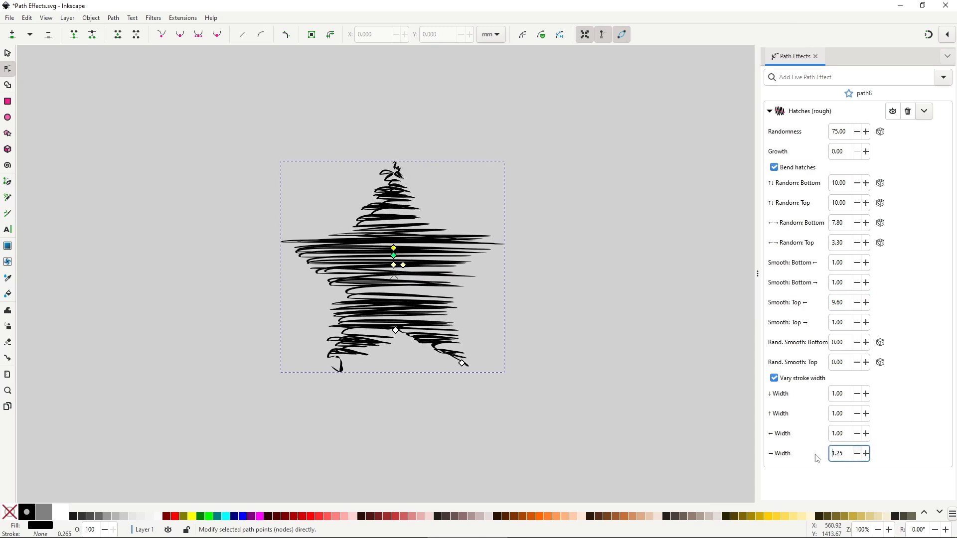
click(661, 397)
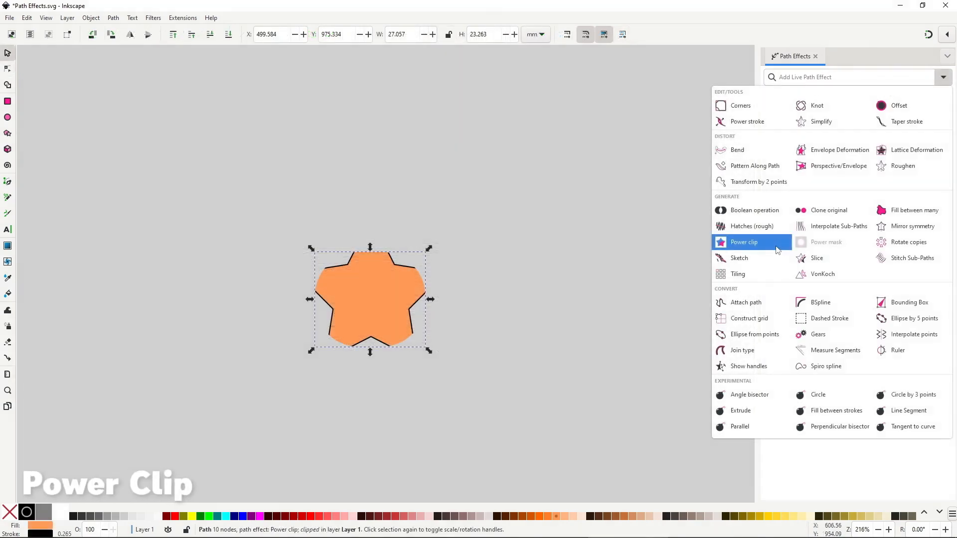
- Apply the Power clip effect to the clipped orange star and turn Inverse clip off and back on
click(777, 249)
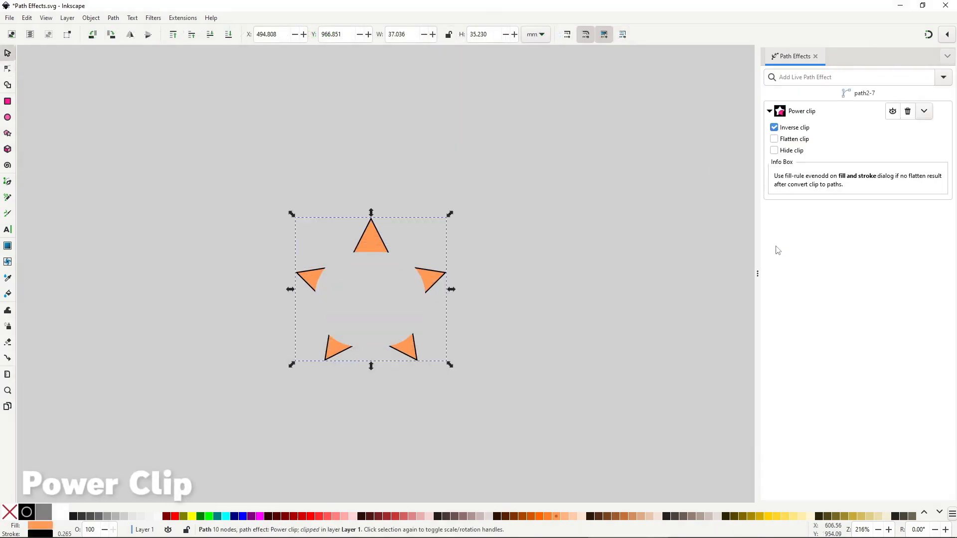
click(773, 128)
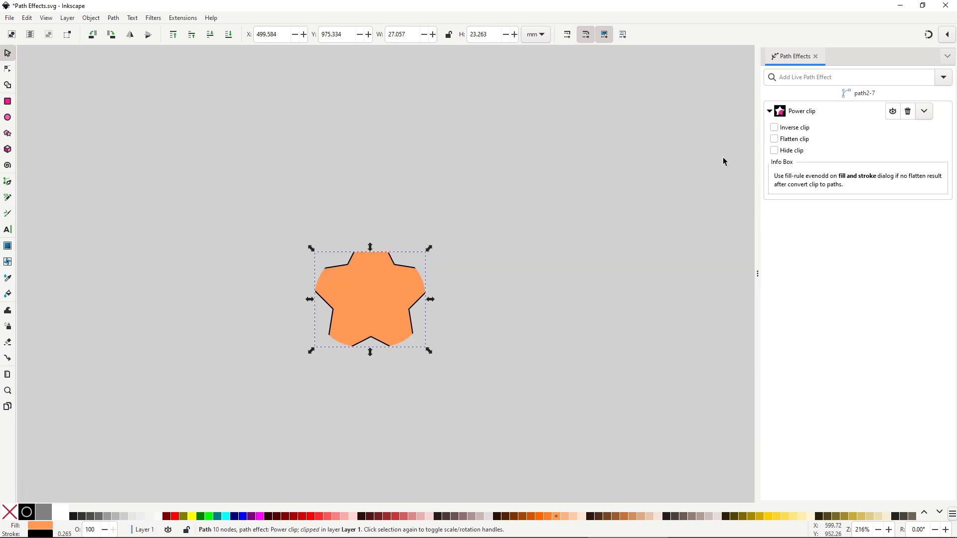
click(773, 128)
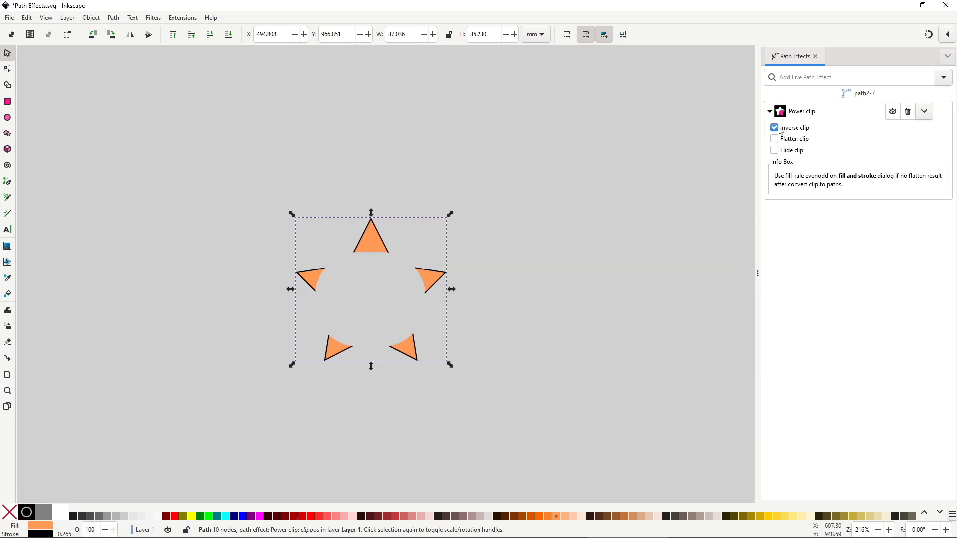
- Toggle Inverse clip off and back on in the clipped orange star's Power clip effect
click(773, 128)
click(774, 128)
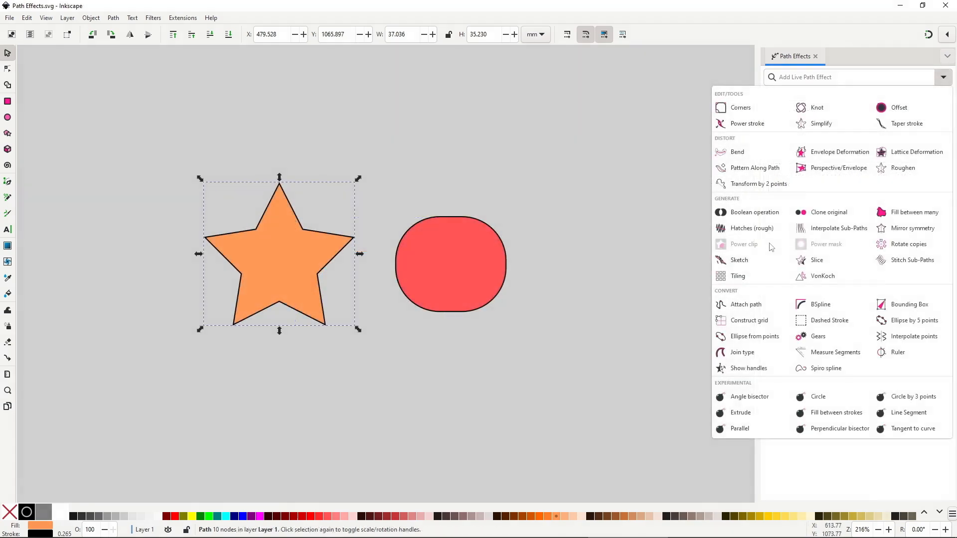
- Move the red rounded rectangle onto the orange star, set it as the star's clip, and apply the Power clip effect
click(665, 252)
drag(484, 245, 314, 241)
key(ctrl+a)
right_click(298, 237)
click(326, 410)
click(942, 79)
click(718, 242)
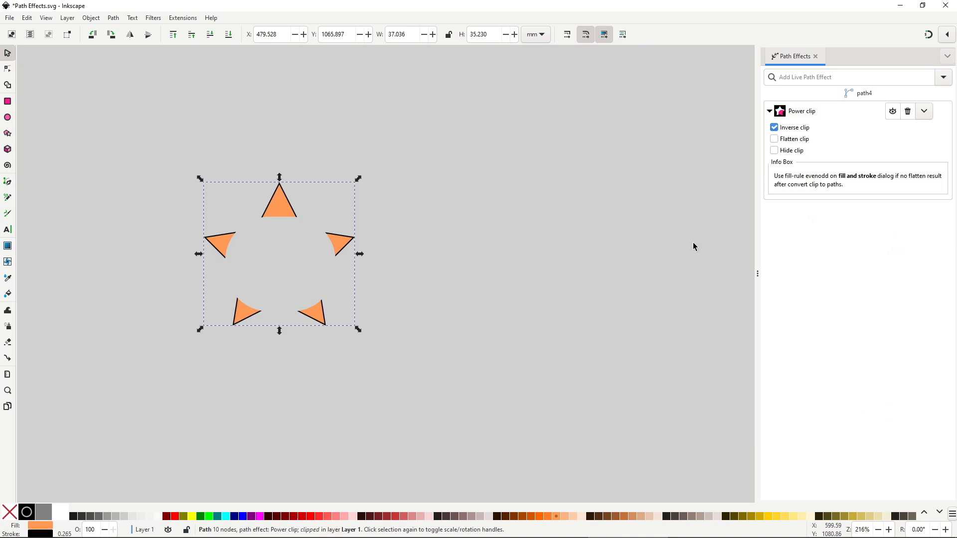
- Turn Inverse clip off for the newly clipped star, toggling it on and off to compare both results
click(775, 128)
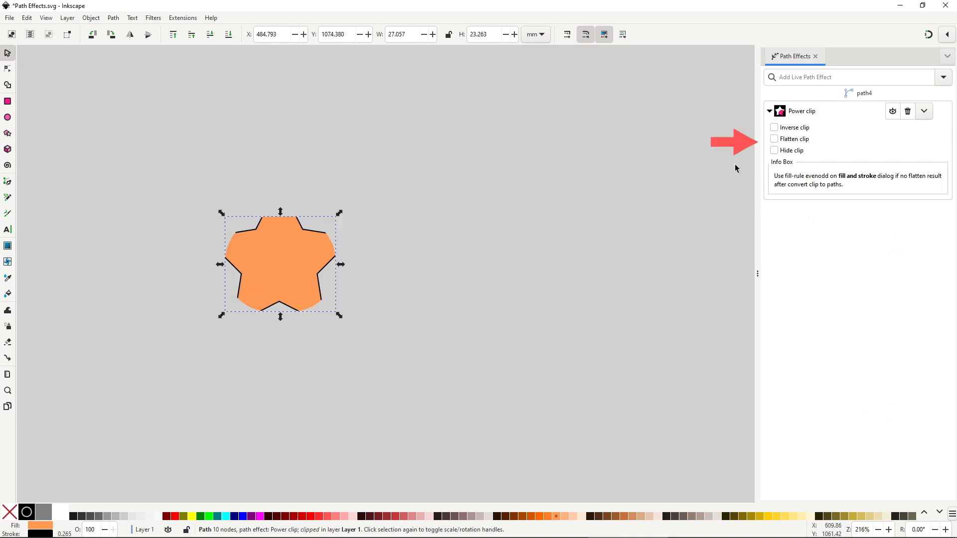
click(773, 127)
click(773, 128)
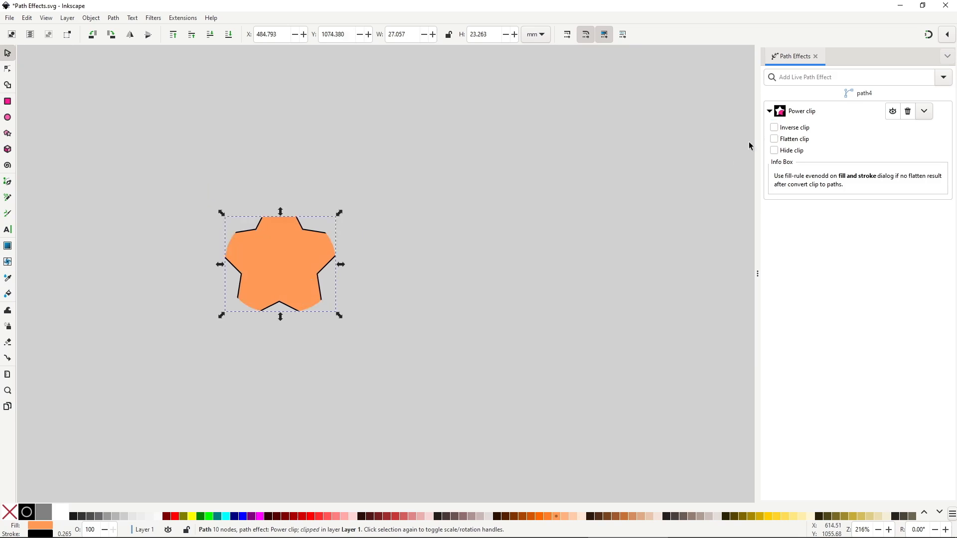
click(774, 128)
click(775, 128)
- Flatten the star's clip and convert the star to a path to show its nodes, and undo these changes
click(774, 139)
click(118, 21)
click(148, 36)
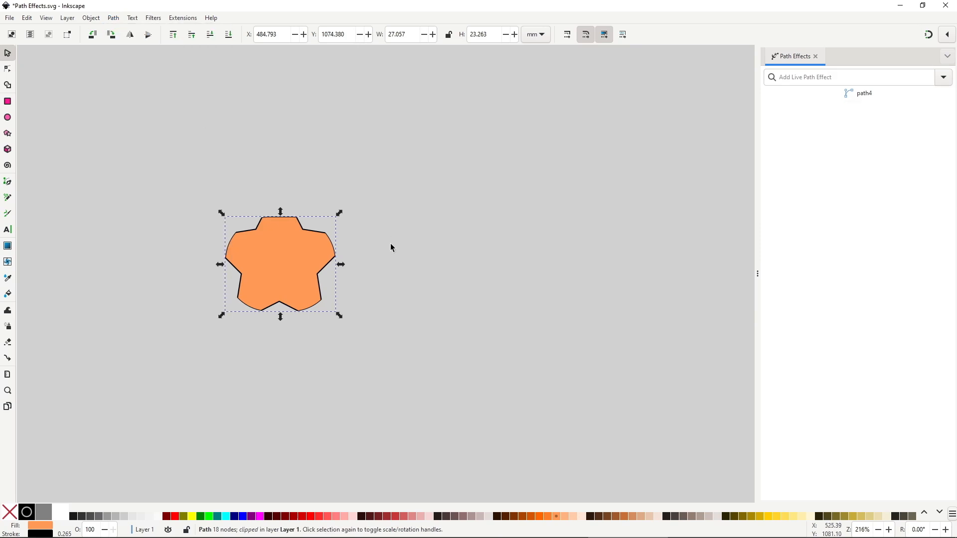
double_click(298, 270)
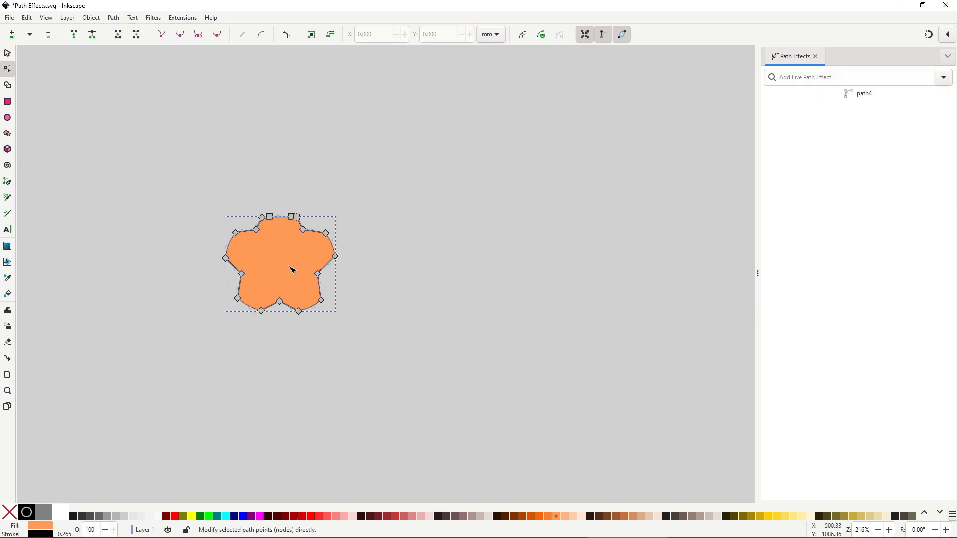
key(ctrl+z)
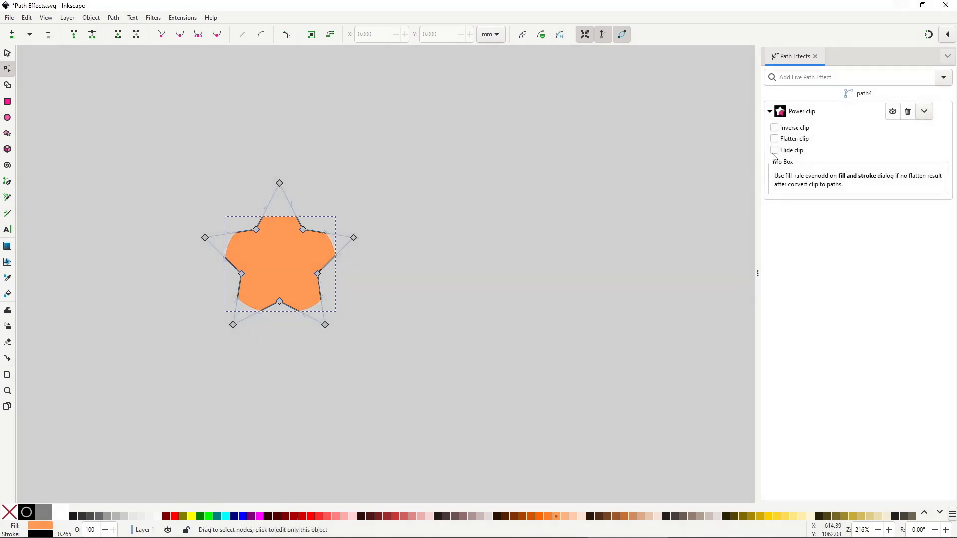
- Turn on Hide clip in the star's Power clip effect, toggling it off and back on to compare
click(774, 150)
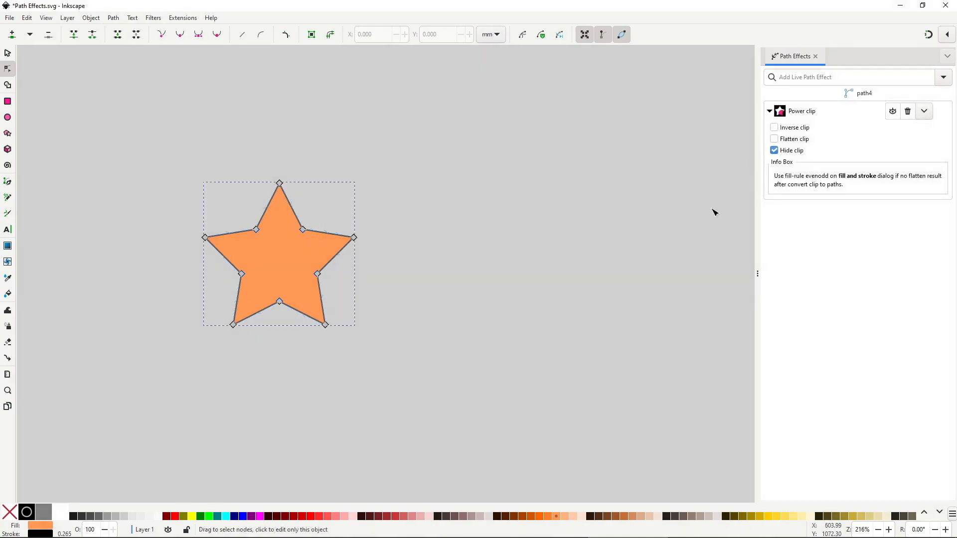
click(774, 150)
click(774, 150)
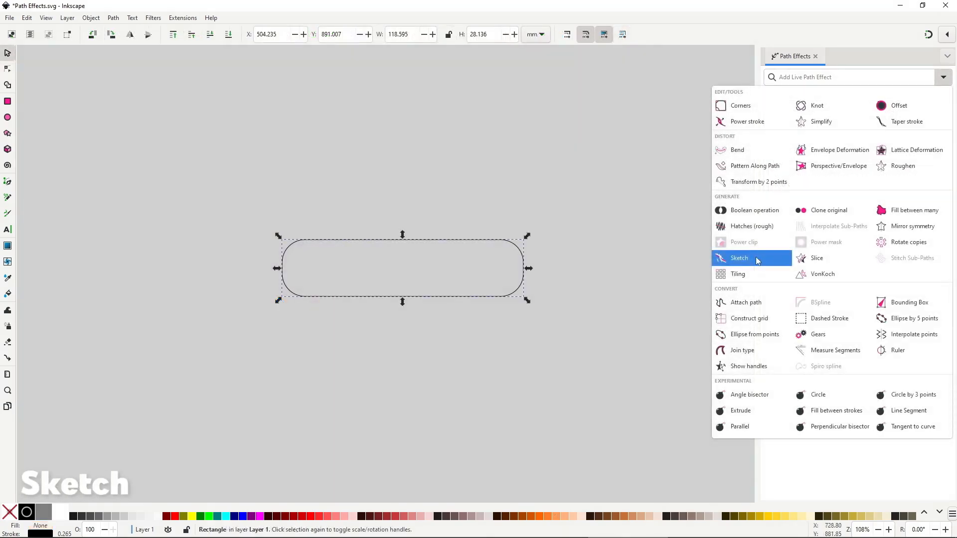
- Apply the Sketch effect to the unfilled rounded rectangle, raise its Strokes to 10 and lower them again
click(757, 260)
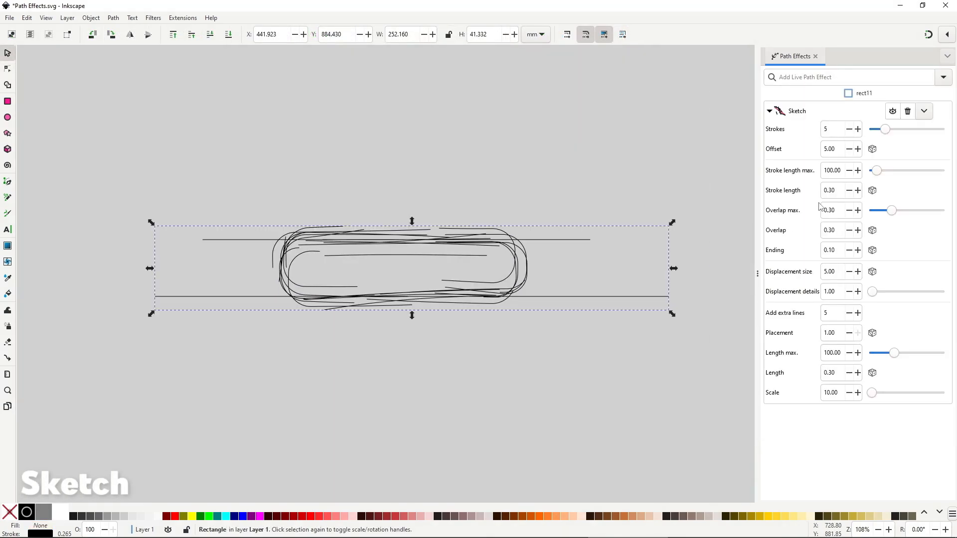
drag(885, 130, 907, 132)
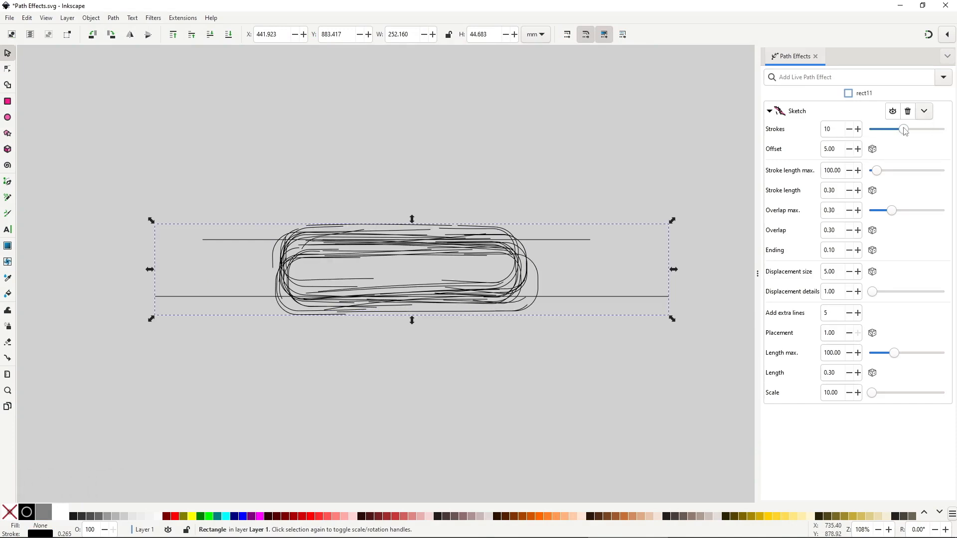
drag(904, 130, 883, 129)
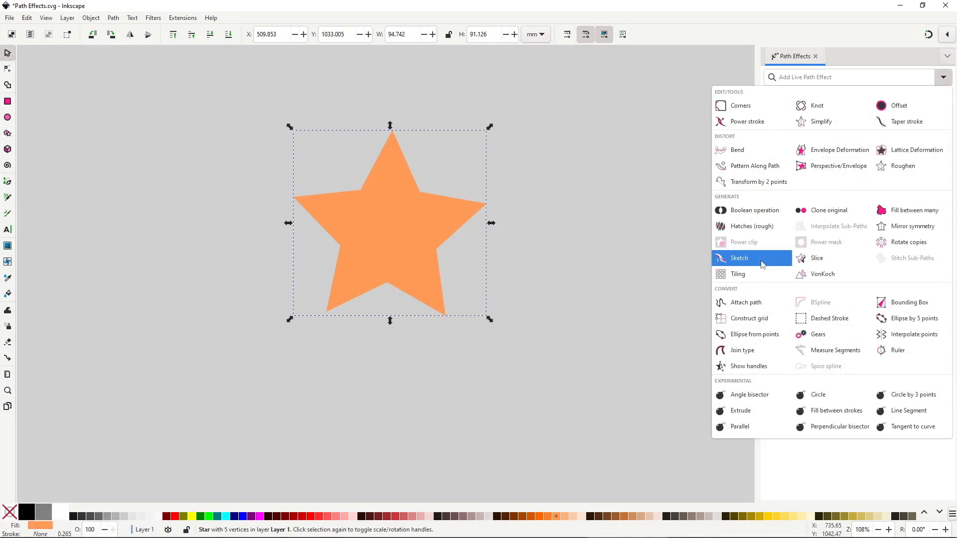
- Apply the Sketch effect to the orange star, give it a black stroke without fill, and move it down the canvas
click(761, 264)
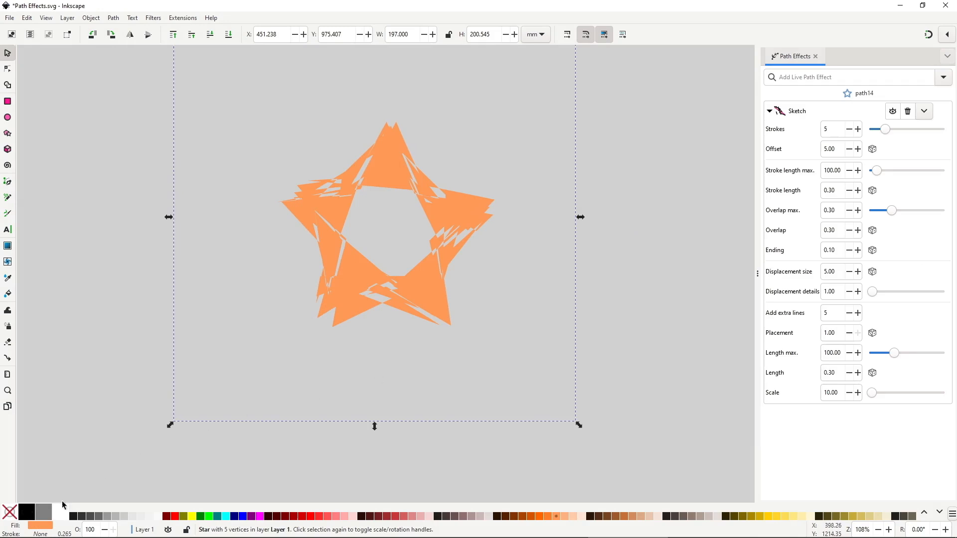
shift+click(25, 517)
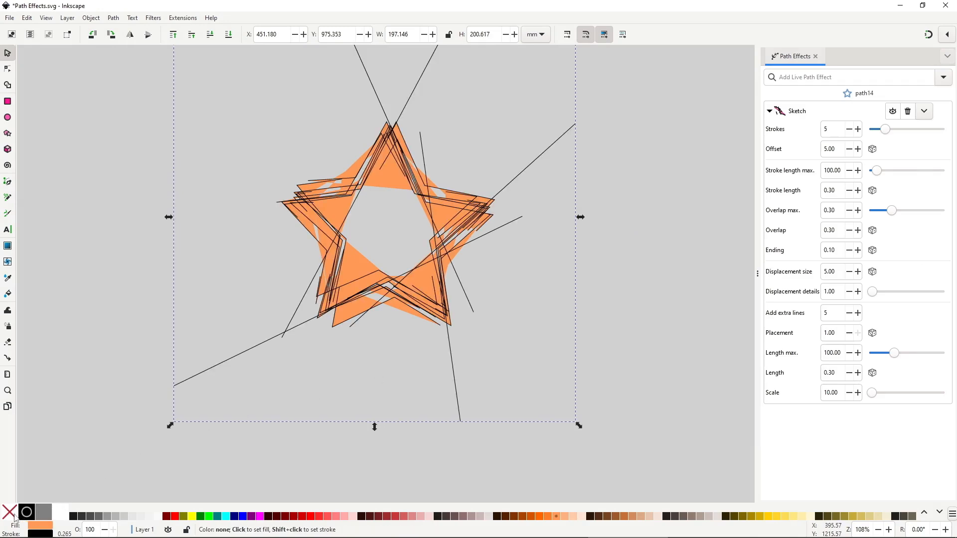
click(13, 517)
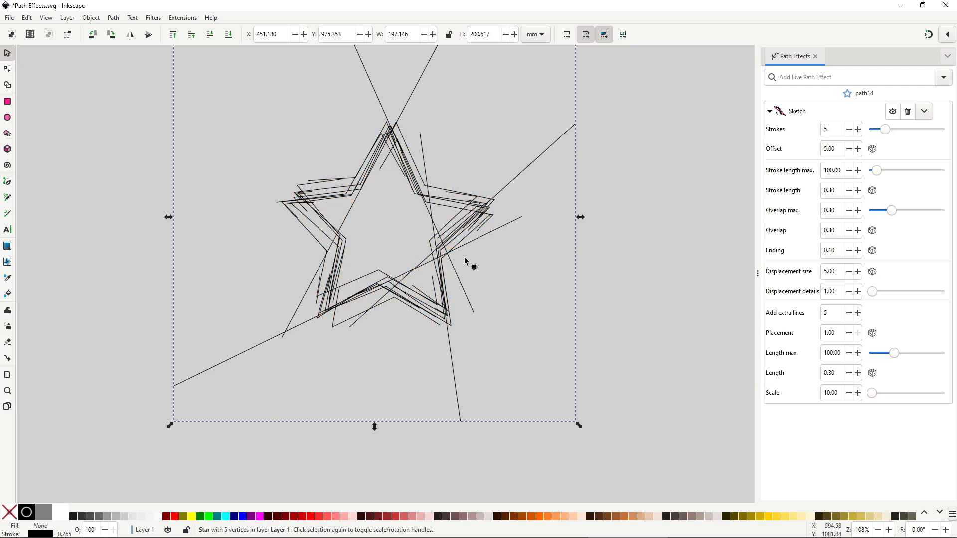
drag(470, 262, 466, 307)
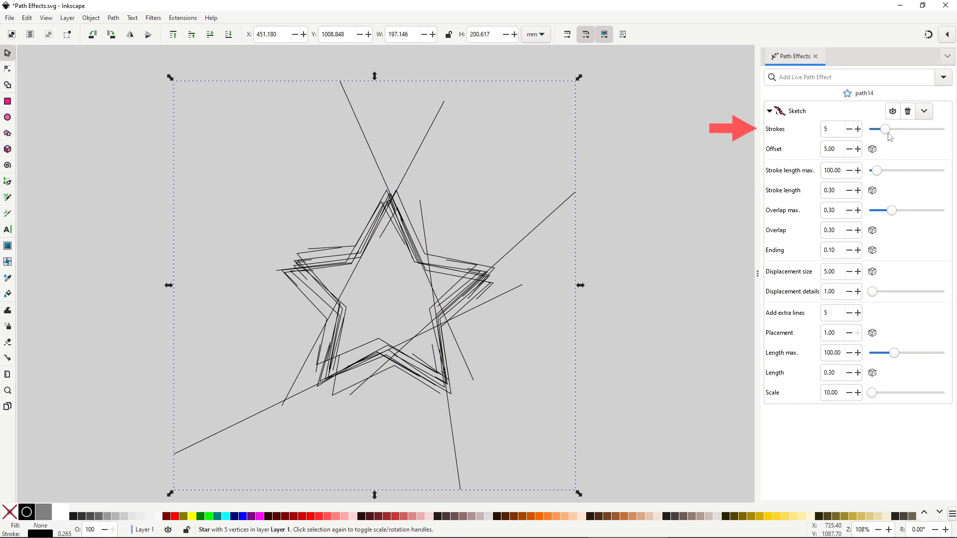
- Set the star's Sketch effect to 13 Strokes, Offset 3.30 and Stroke length max. 113.30
mouse_move(889, 135)
mouse_down()
mouse_move(938, 136)
mouse_move(873, 135)
mouse_move(921, 132)
mouse_up()
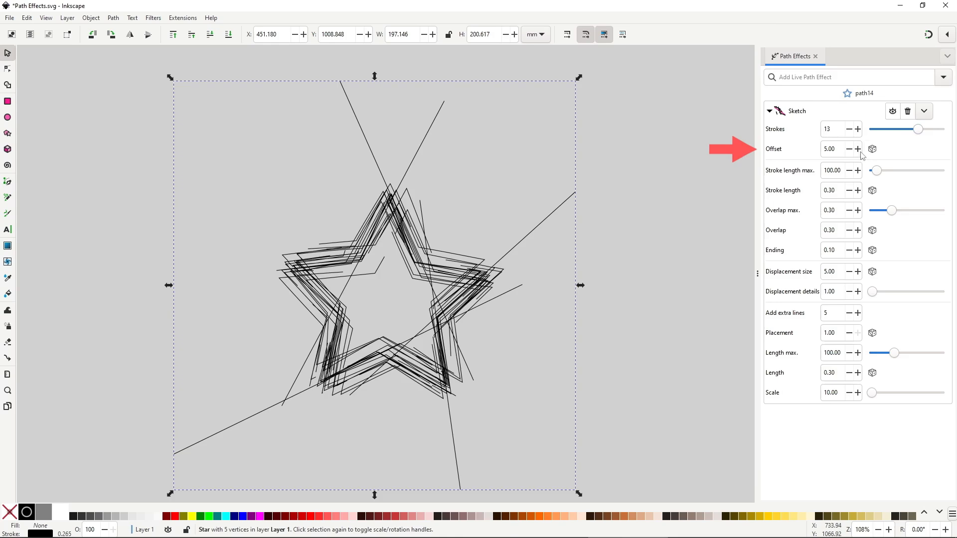
click(858, 151)
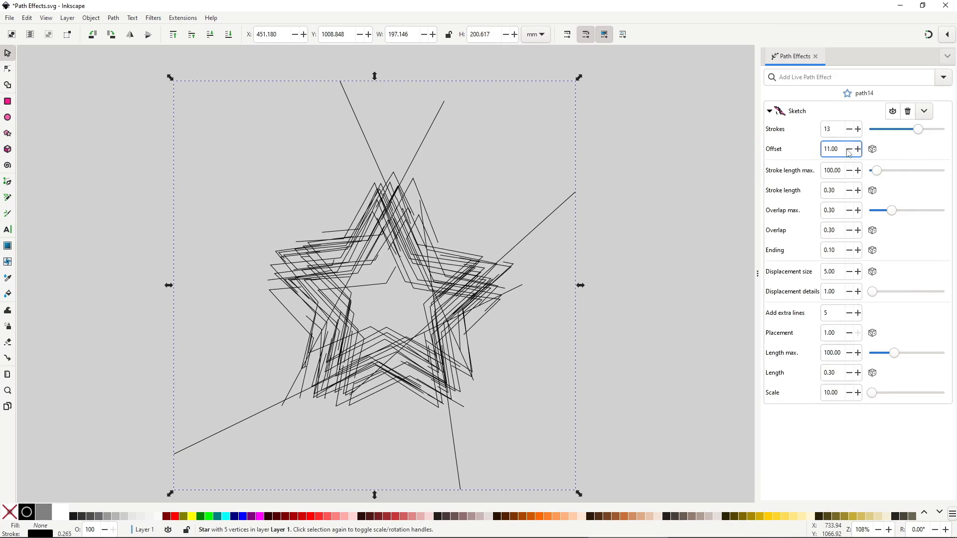
click(848, 150)
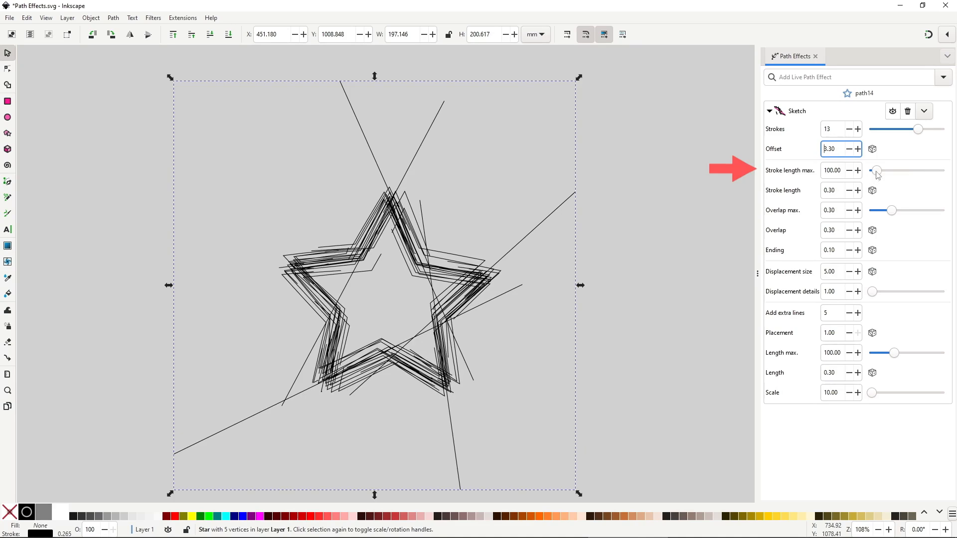
drag(877, 171, 715, 249)
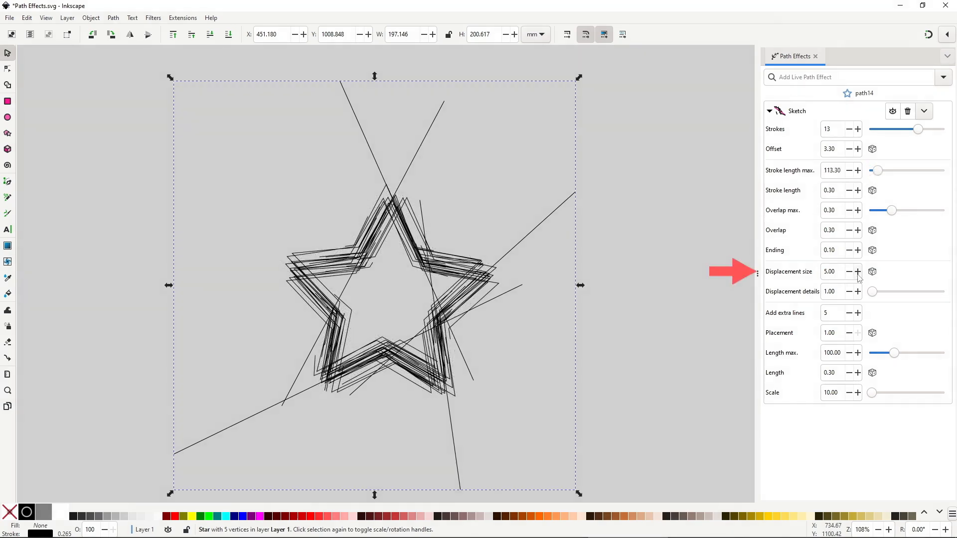
- Set the star sketch's Displacement size to 6.10 and its Displacement details to 0.86
click(858, 275)
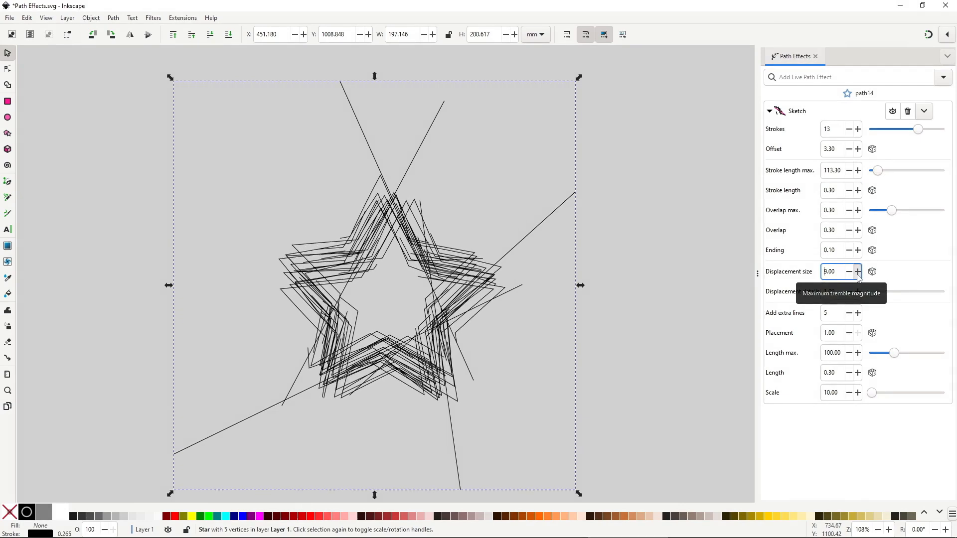
click(857, 275)
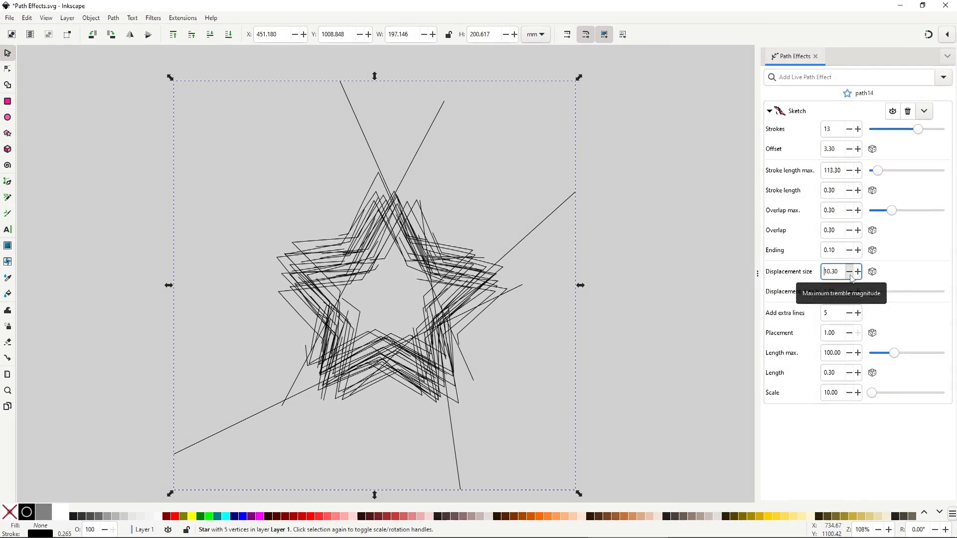
click(849, 273)
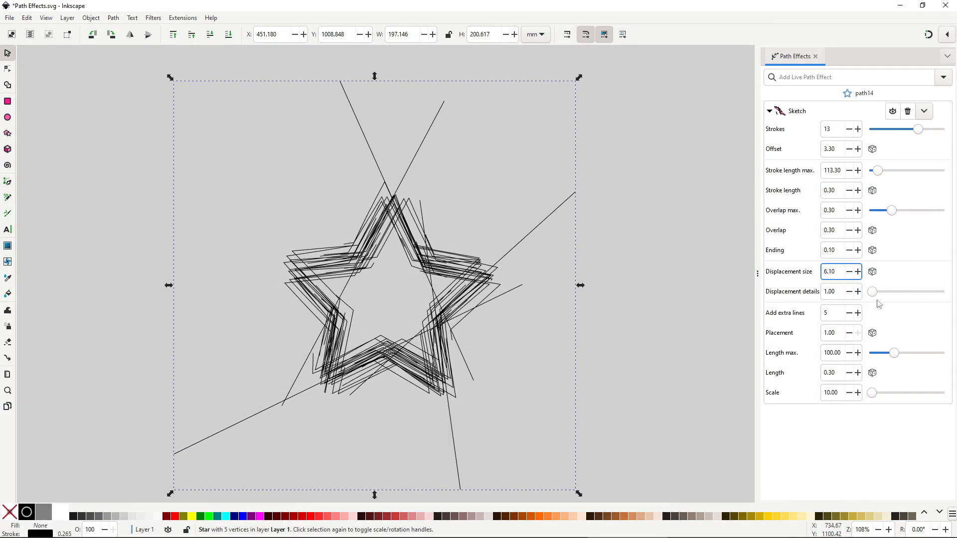
mouse_move(871, 294)
mouse_down()
mouse_move(886, 294)
mouse_move(872, 295)
mouse_up()
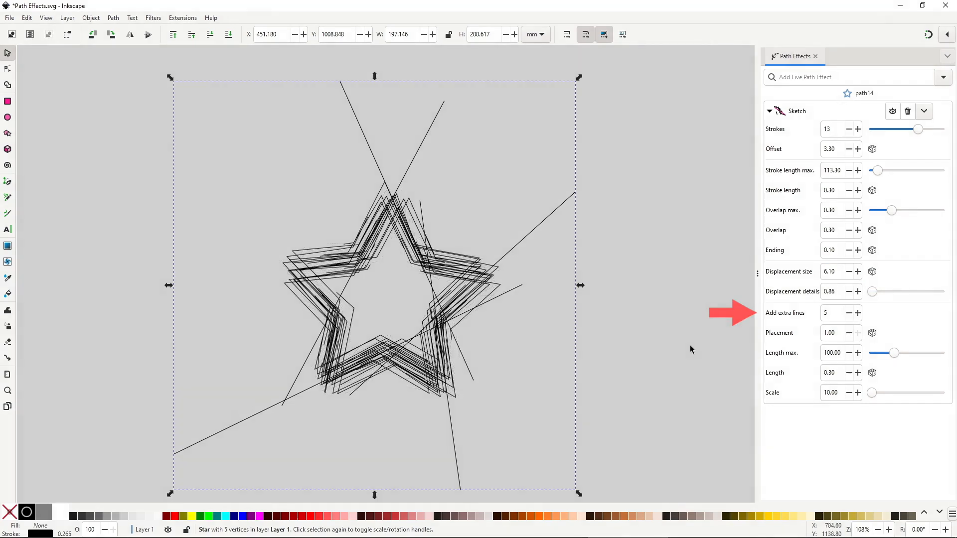
- Raise the star sketch's Add extra lines count step by step, and reset it to 0
click(858, 317)
click(858, 317)
click(858, 318)
click(858, 318)
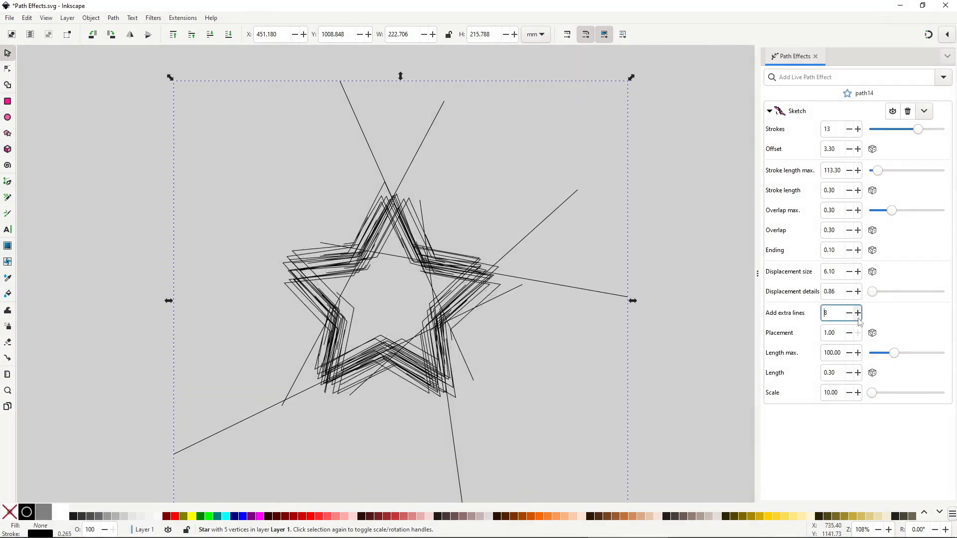
click(858, 318)
click(858, 317)
click(858, 318)
click(858, 318)
click(858, 318)
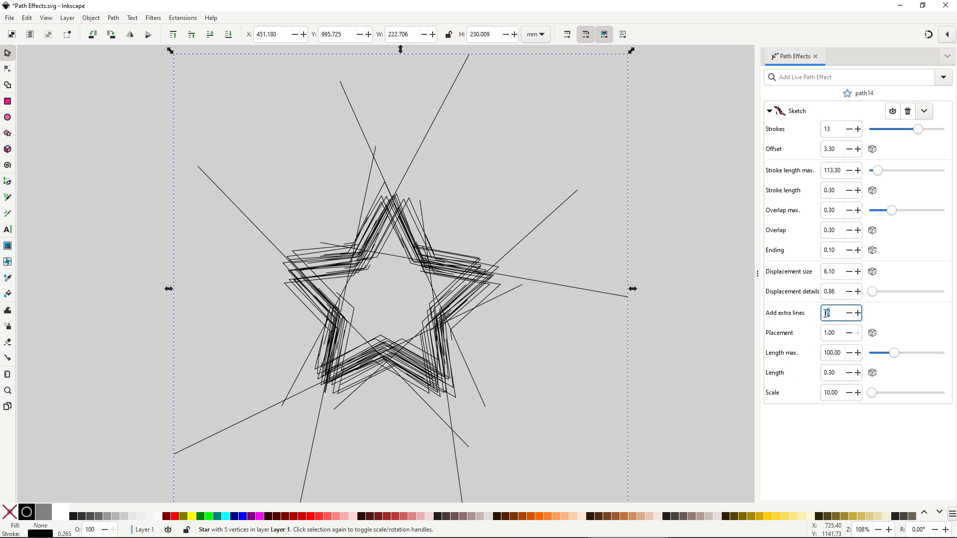
text(0)
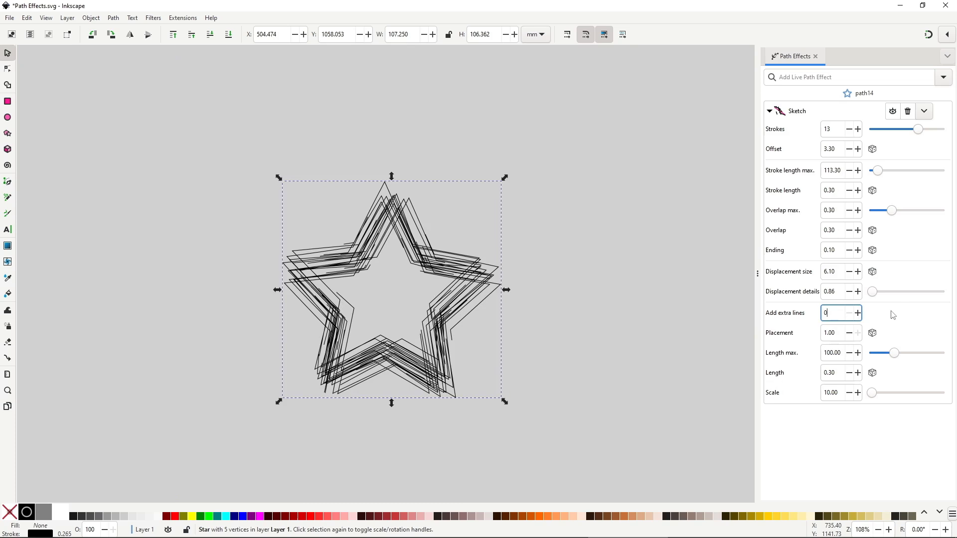
- Set the star sketch's Add extra lines to 10 and shorten them with Length max. 36.73
click(858, 312)
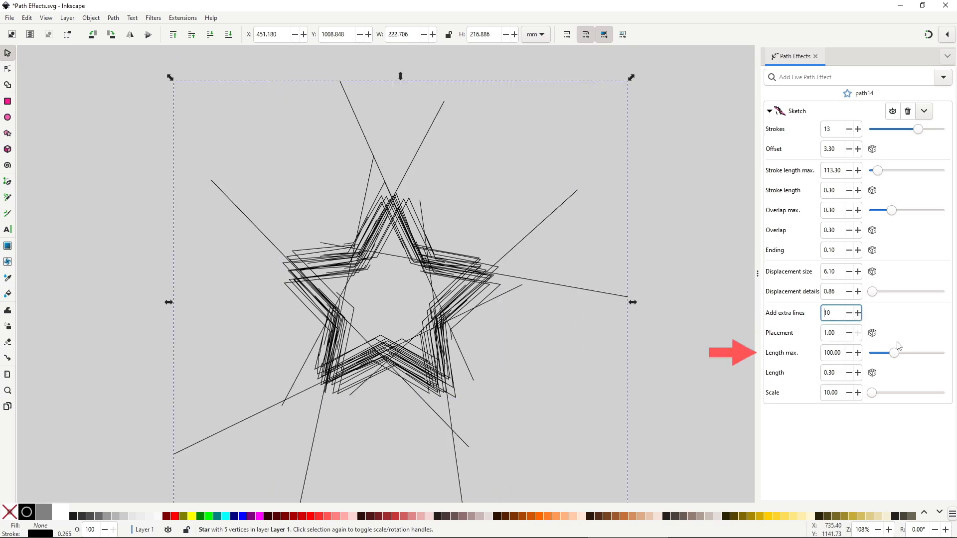
mouse_move(893, 353)
mouse_down()
mouse_move(877, 353)
mouse_move(906, 354)
mouse_move(878, 353)
mouse_up()
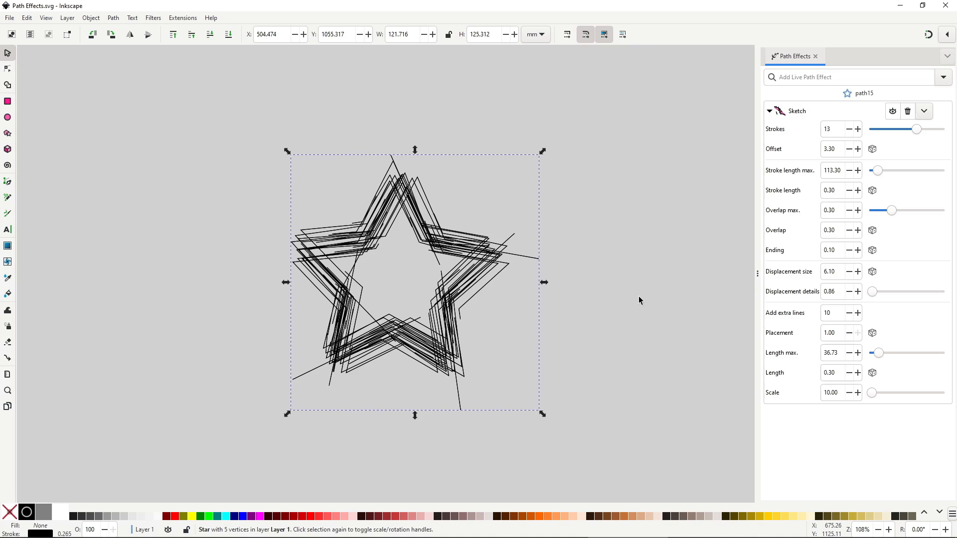
- Duplicate the sketched star, give the copy an orange #FF6600 fill without stroke, and remove its Sketch effect
key(ctrl+d)
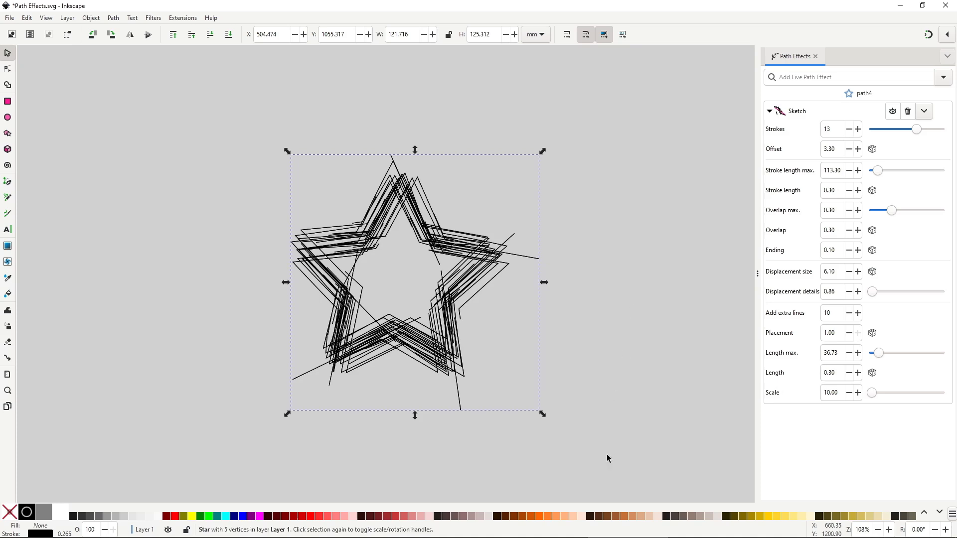
click(541, 517)
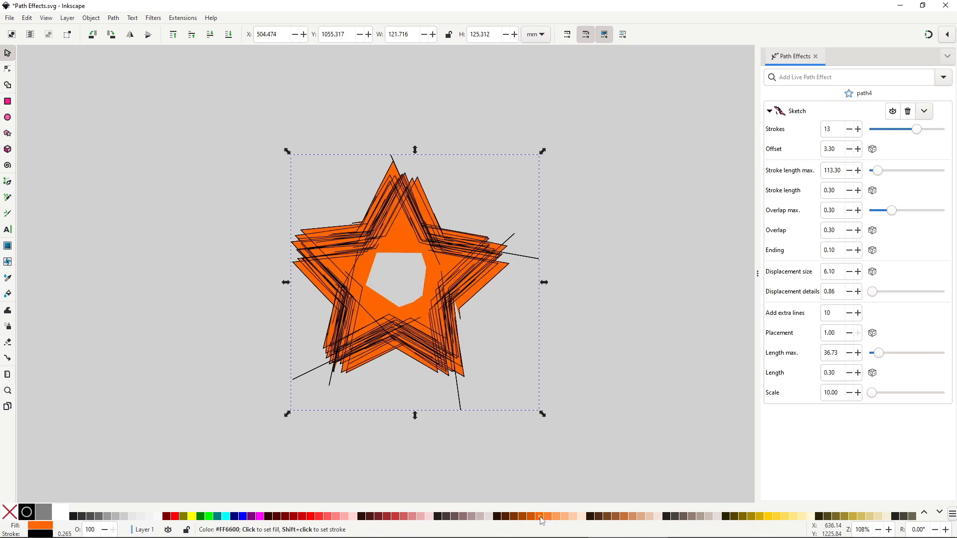
shift+click(10, 513)
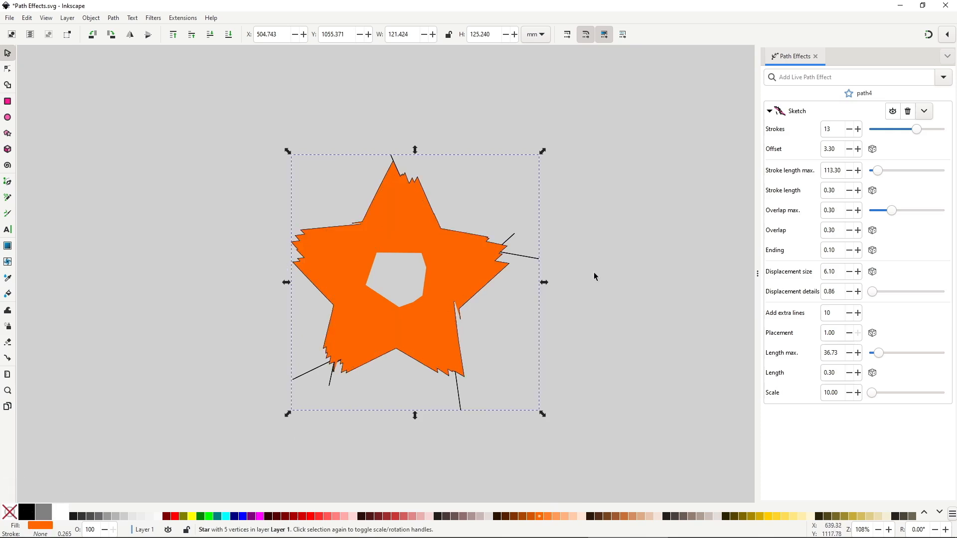
click(908, 111)
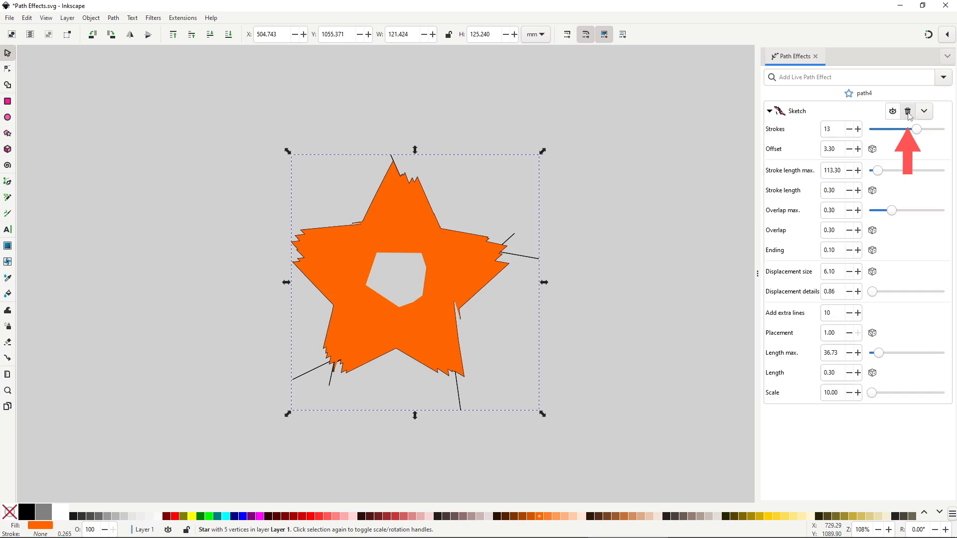
click(600, 307)
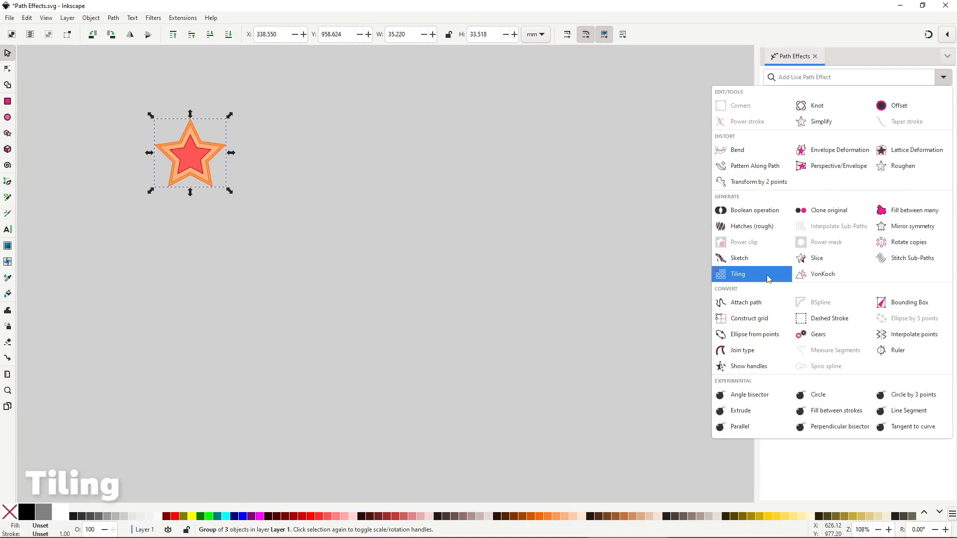
- Apply the Tiling effect to the grouped orange and red star
click(768, 279)
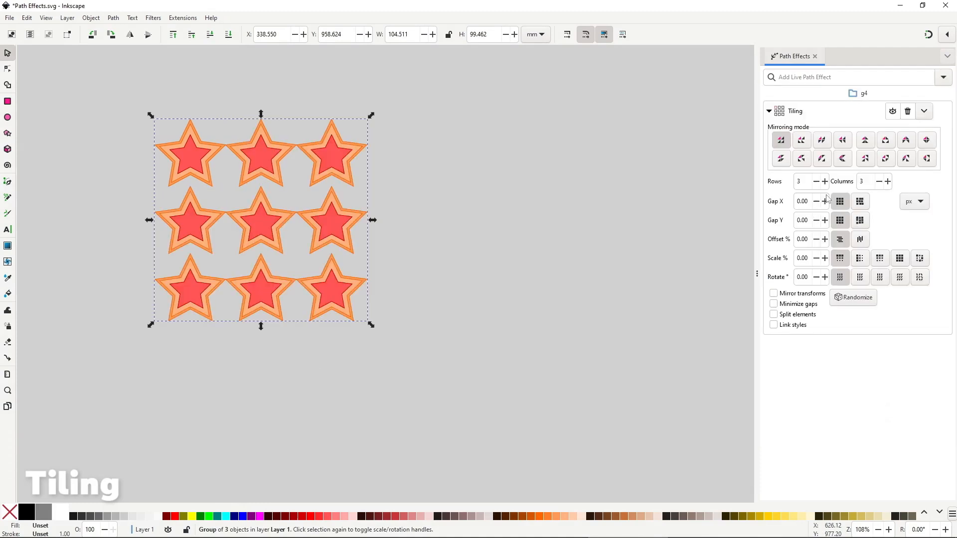
- Set the grouped star's tiling to 4 rows and 4 columns
click(825, 181)
click(887, 182)
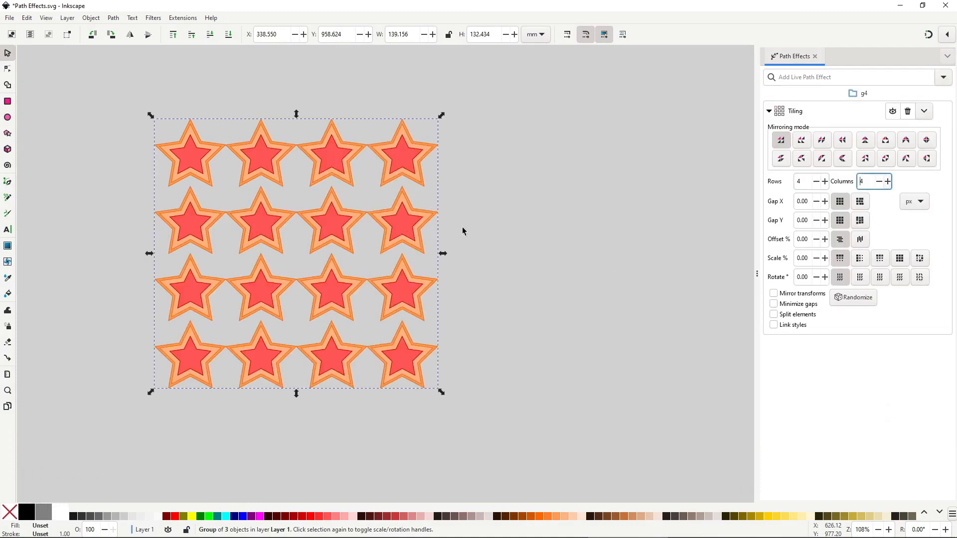
drag(413, 224, 464, 245)
click(575, 261)
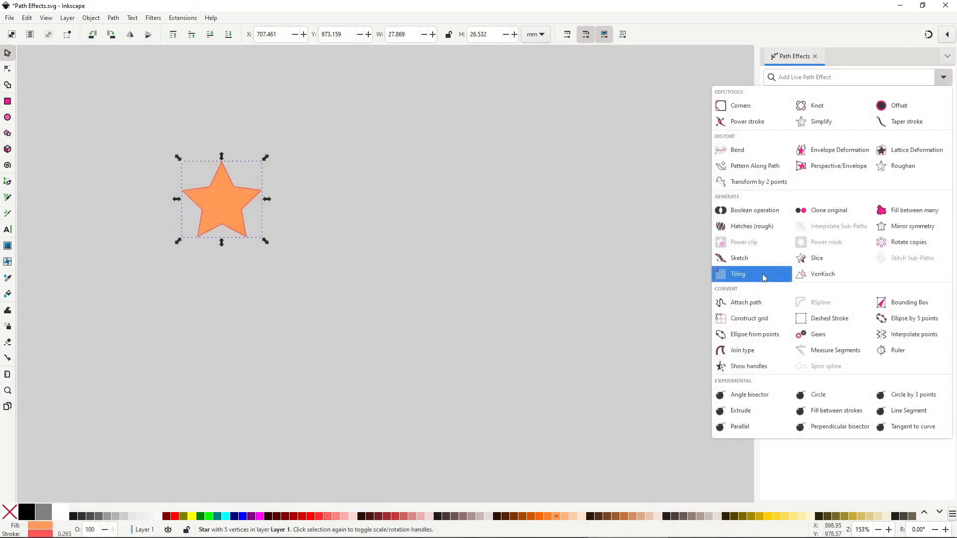
- Apply the Tiling effect to the single orange star and widen the tile gaps on canvas to Gap X 20.91 and Gap Y 5.23
click(763, 277)
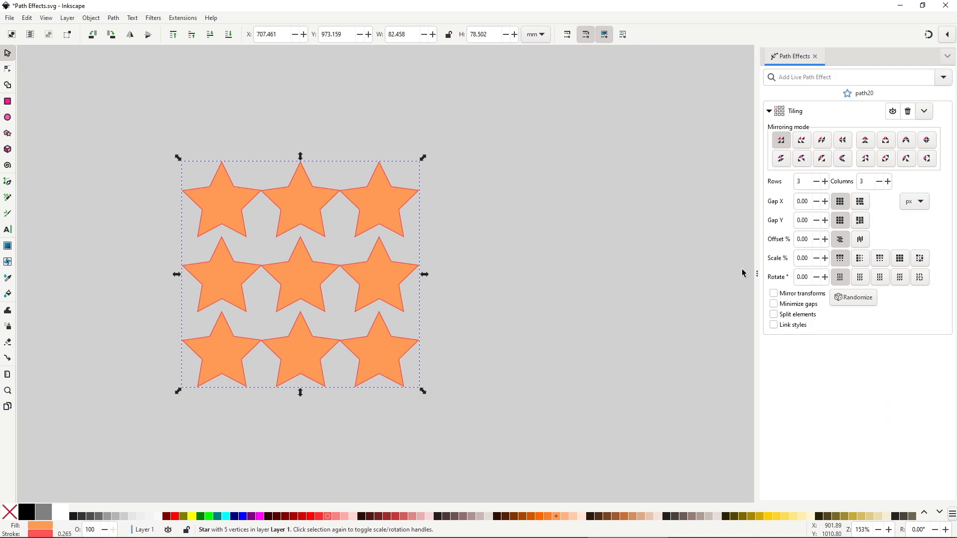
key(n)
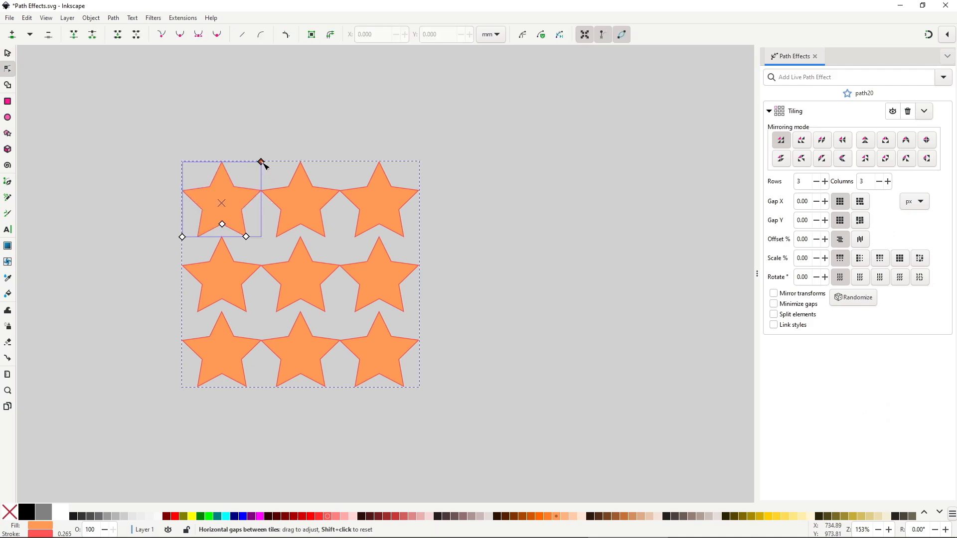
drag(263, 163, 269, 162)
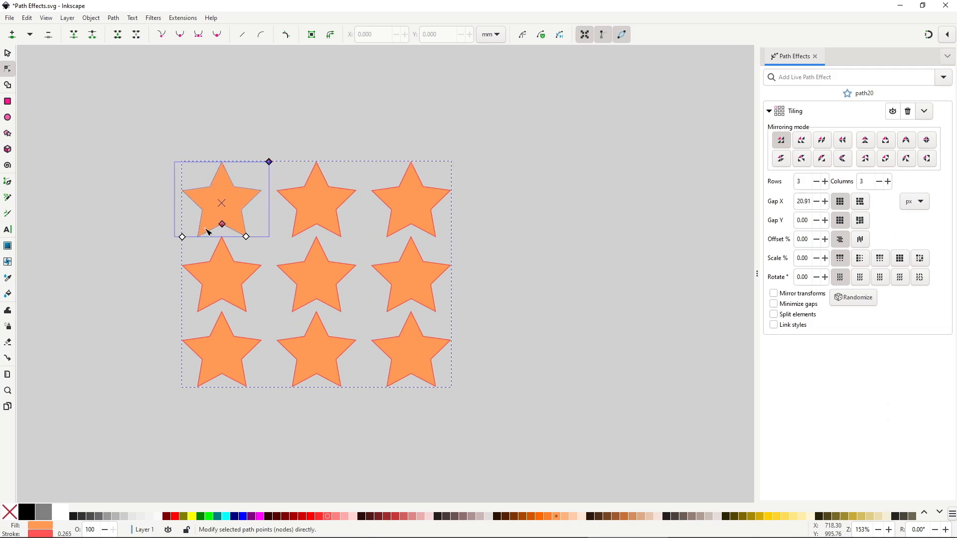
mouse_move(182, 237)
mouse_down()
mouse_move(184, 261)
mouse_move(184, 240)
mouse_up()
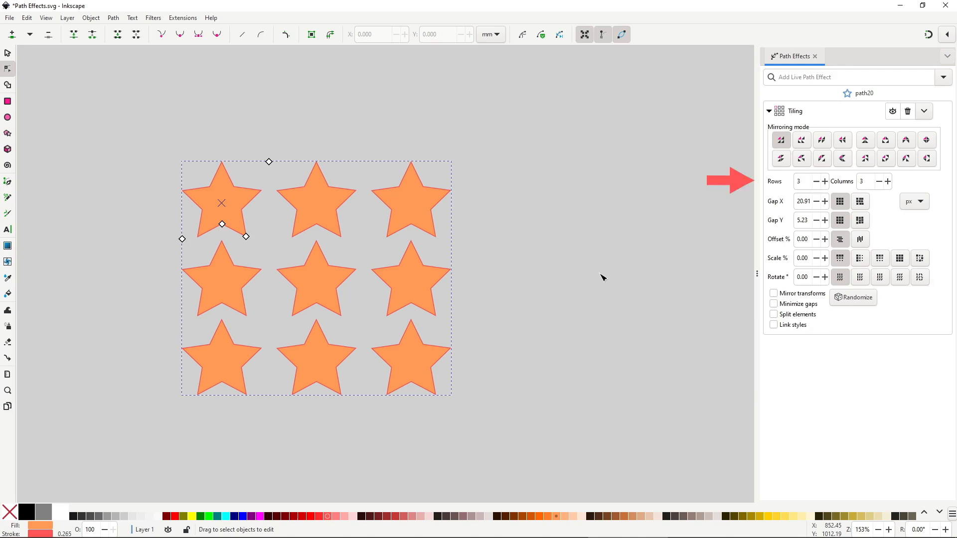
- Try different row and column counts for the orange star tiling, ending with 4 rows and 4 columns
click(824, 181)
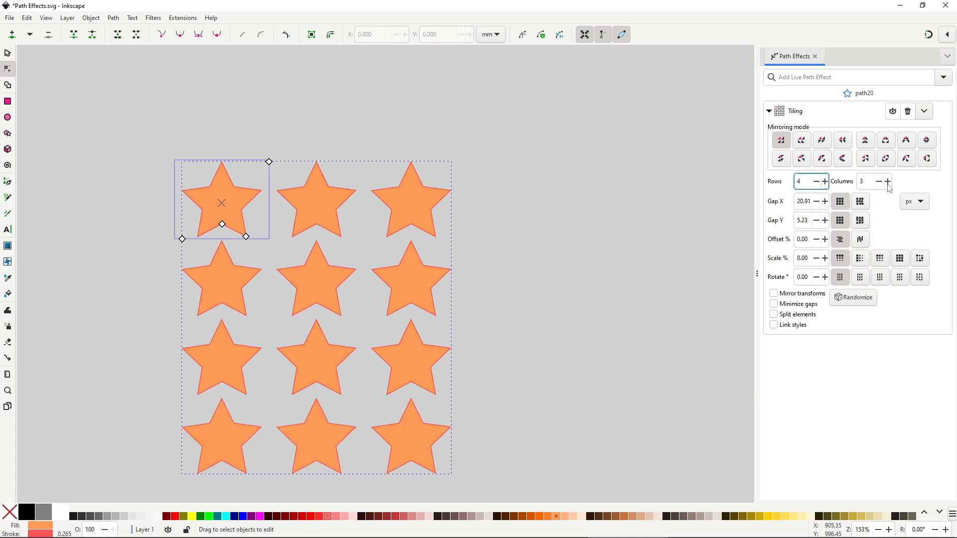
click(888, 182)
click(824, 181)
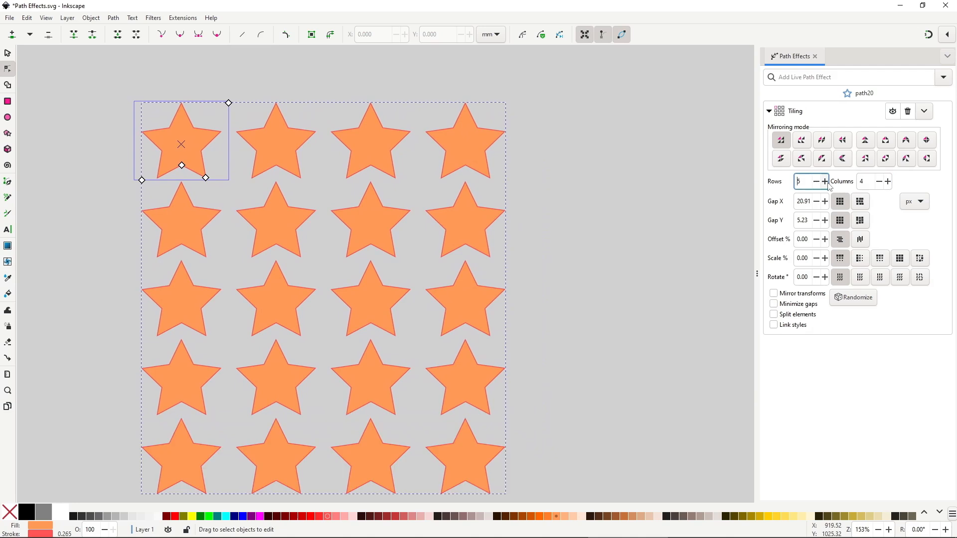
click(887, 181)
click(818, 181)
click(880, 182)
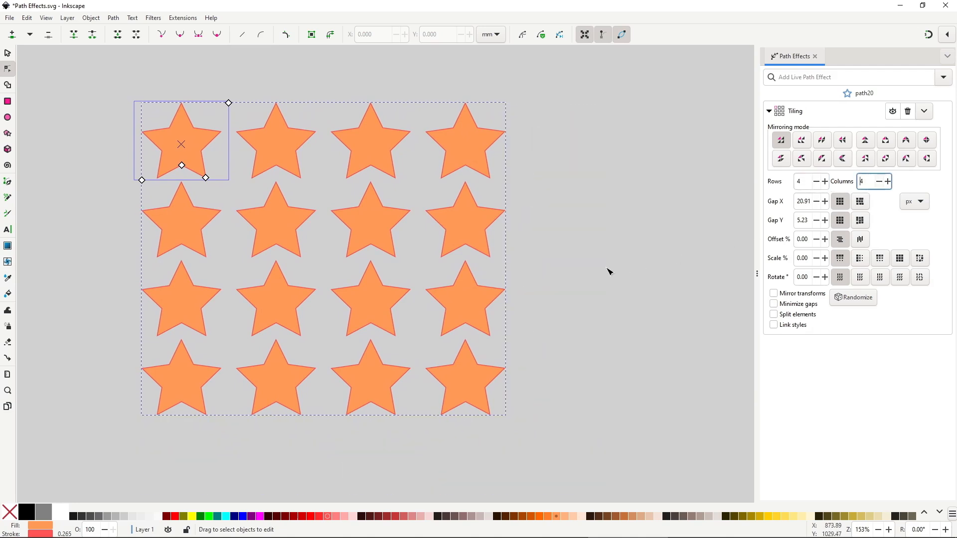
drag(591, 279, 625, 290)
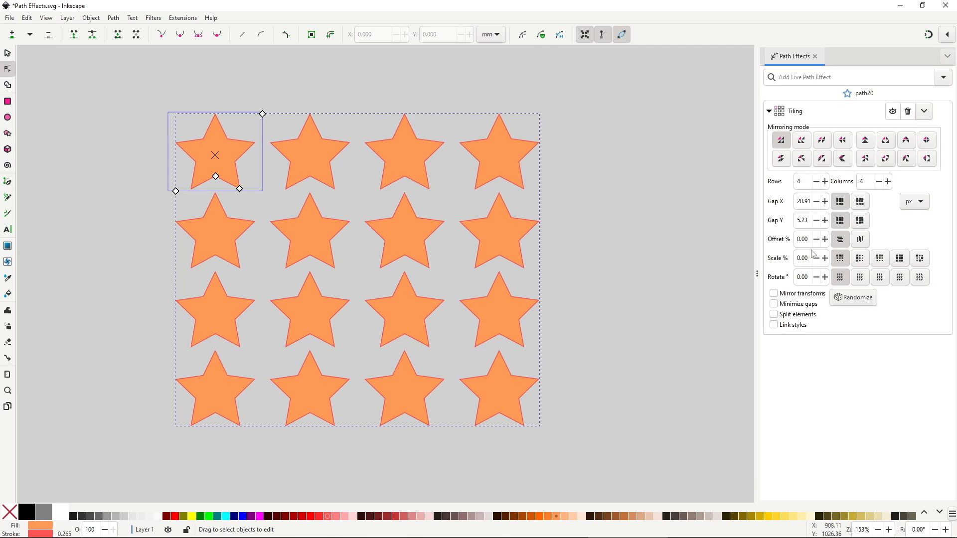
- Offset alternate rows of star tiles by 42%, and switch the offset to alternate columns at 47%
click(825, 241)
scroll(825, 242, up, 20)
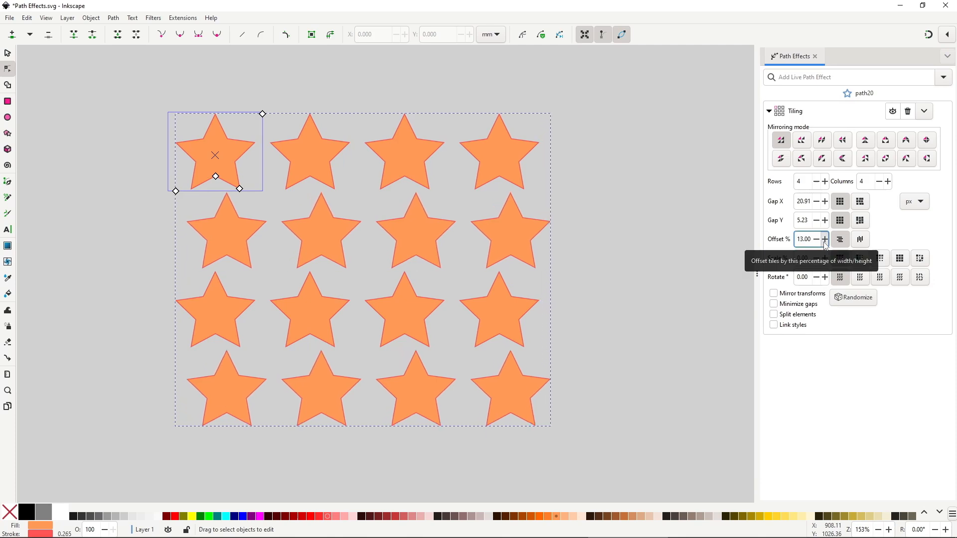
scroll(825, 242, up, 10)
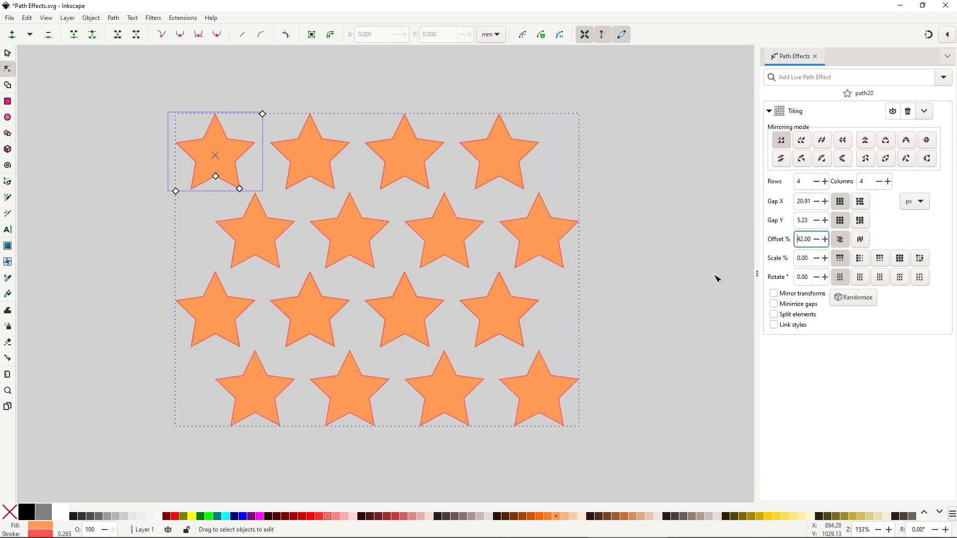
click(860, 240)
scroll(825, 244, up, 5)
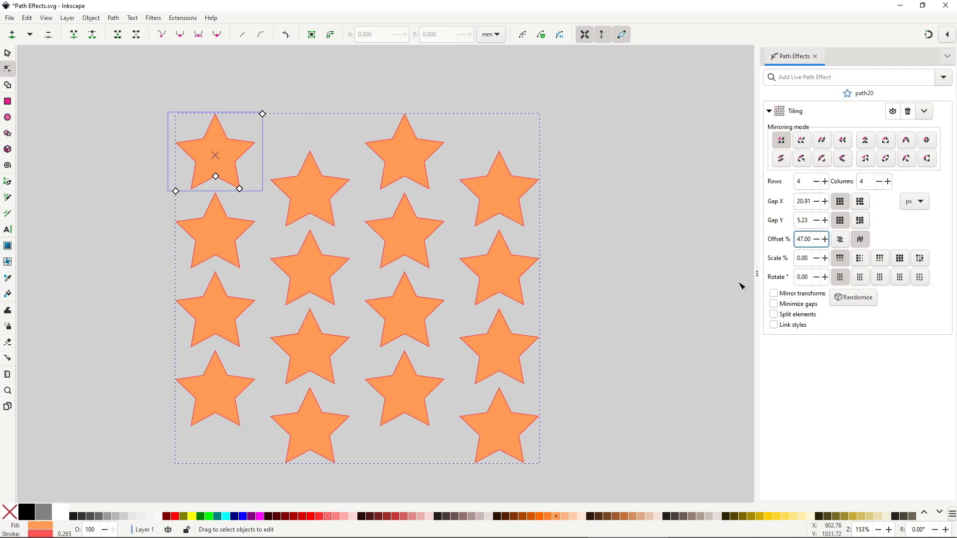
- Switch the star tiling's offset back to rows and lower the Offset to 0%
click(840, 239)
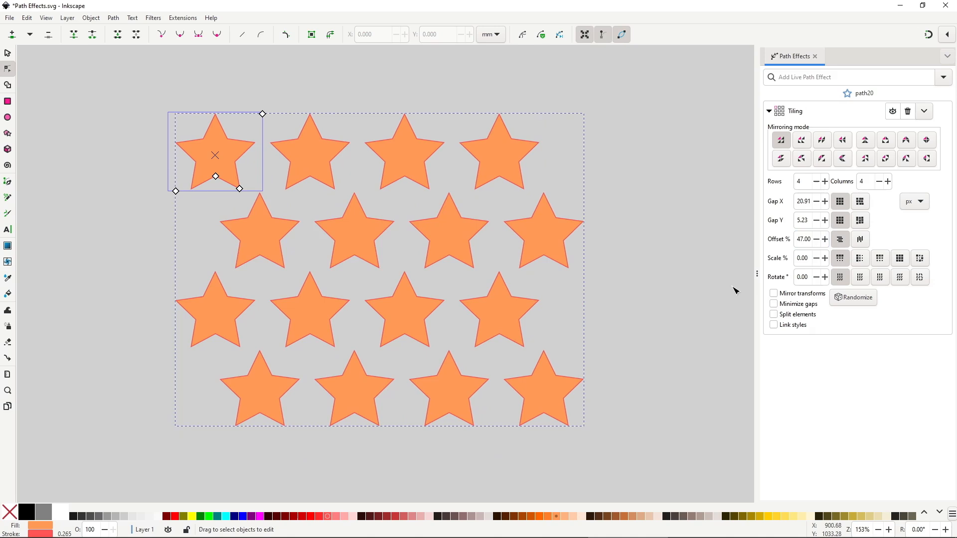
click(817, 241)
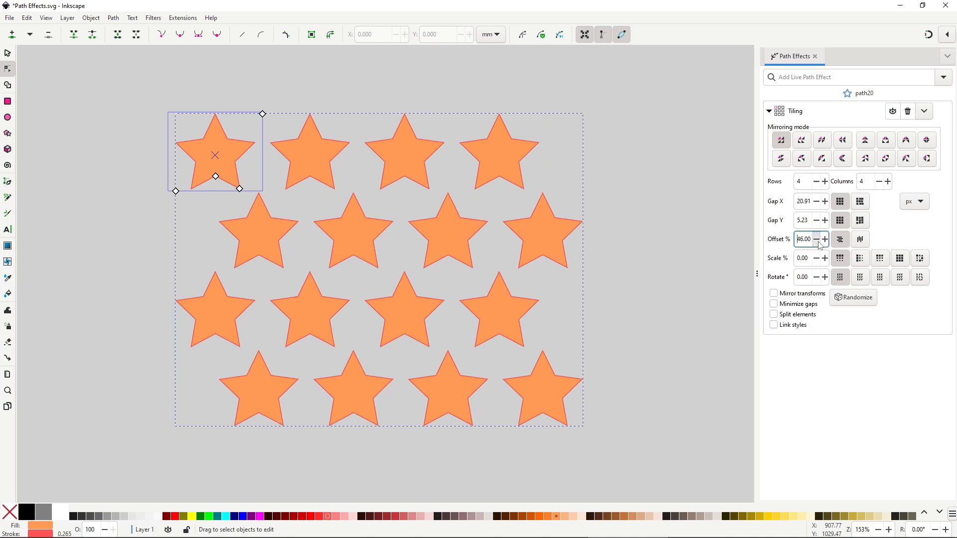
drag(820, 243, 820, 244)
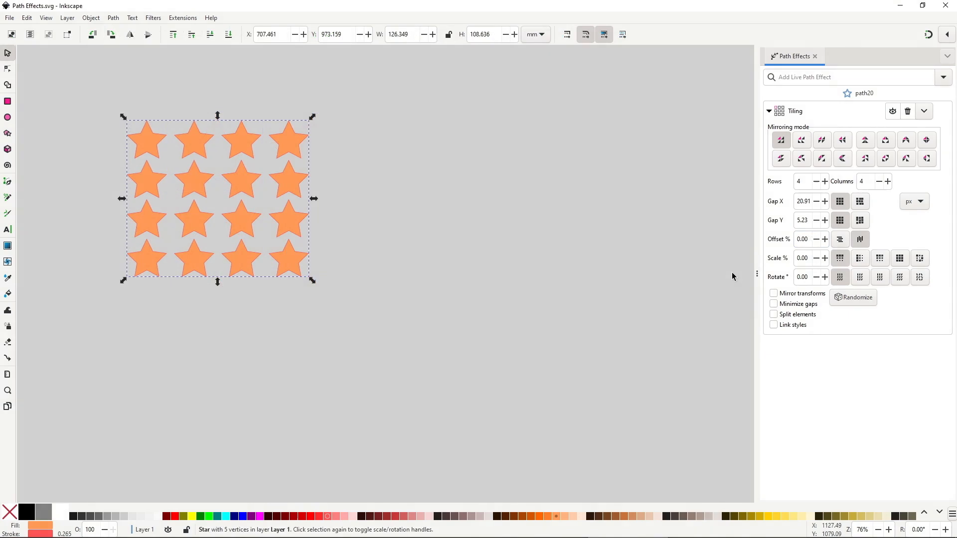
- Try scaling the star tiles progressively by row down to -27% and by column, undoing each change
drag(824, 260, 818, 262)
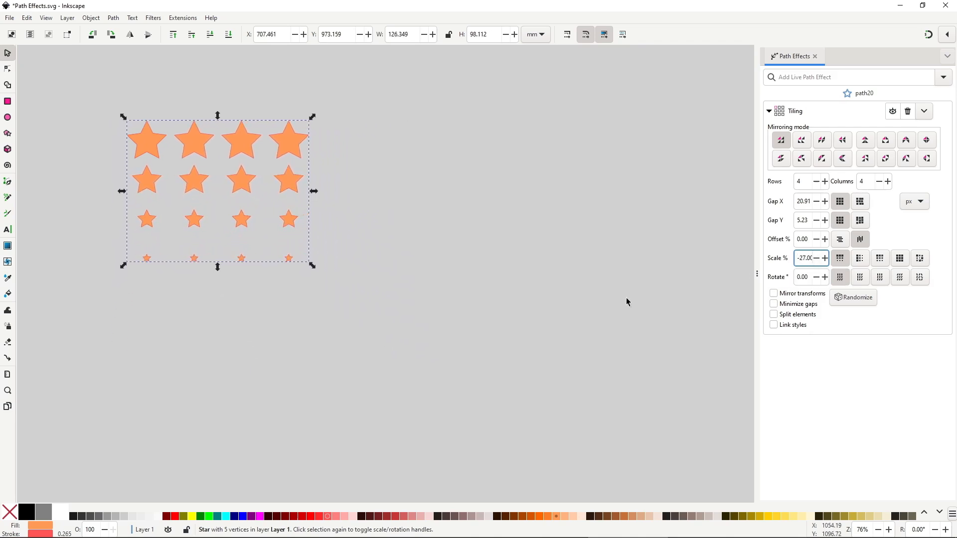
key(ctrl+z)
click(862, 260)
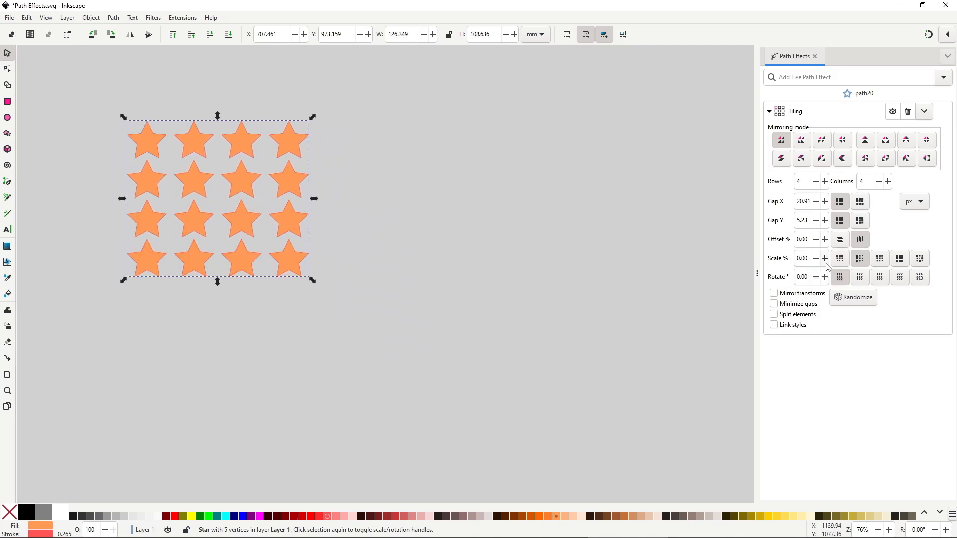
drag(825, 258, 825, 258)
key(ctrl+z)
- Try scaling the star tiles across both rows and columns at 21%, undo it, and choose the fourth scaling mode
click(877, 260)
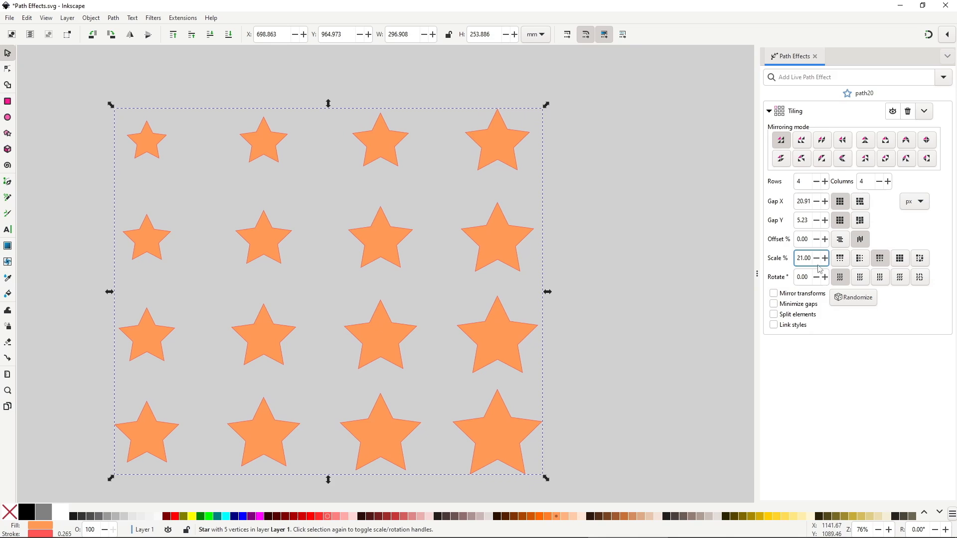
drag(820, 264, 828, 264)
key(ctrl+z)
click(899, 258)
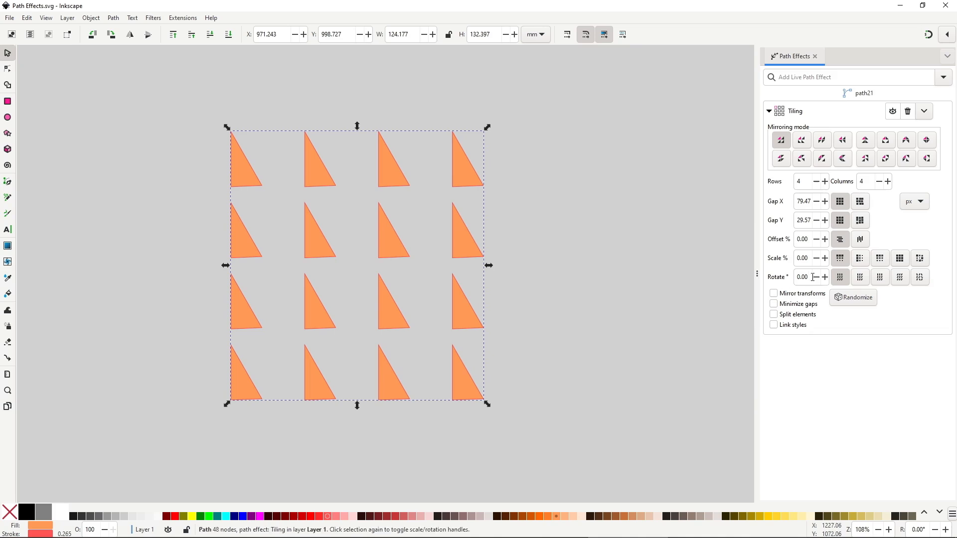
- Try rotating the triangle tiles progressively by row and by column, undoing each rotation
mouse_move(825, 278)
mouse_down()
mouse_move(817, 283)
mouse_move(825, 277)
mouse_up()
key(ctrl+z)
click(857, 279)
key(ctrl+z)
- Rotate the triangle tiles across rows and columns at -18°, and switch to rotating all tiles equally at -21°
click(879, 277)
scroll(803, 277, down, 20)
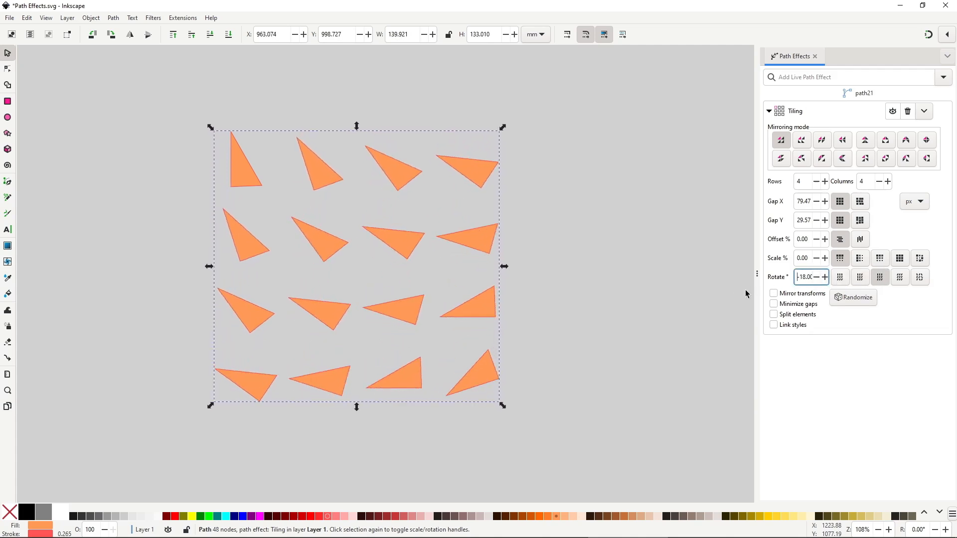
click(899, 277)
scroll(819, 283, up, 20)
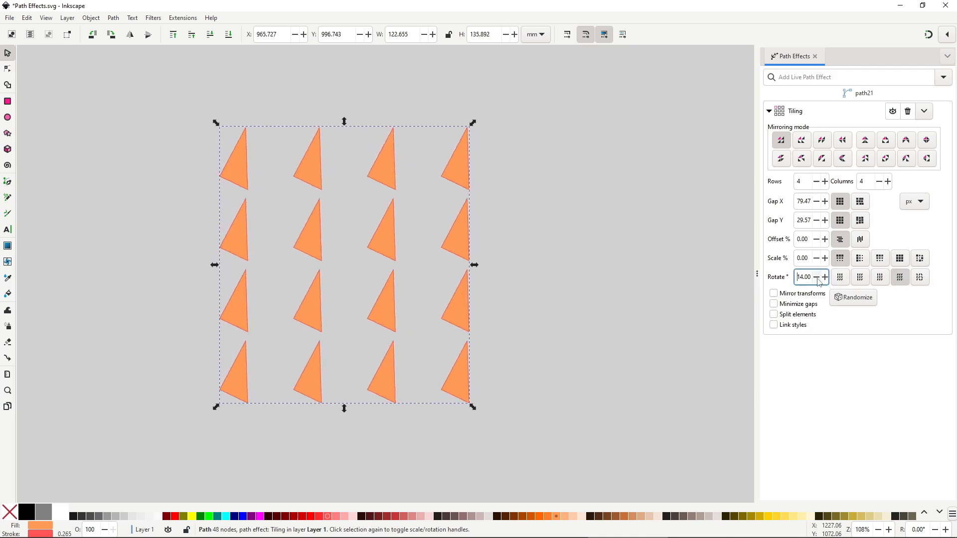
scroll(820, 283, down, 20)
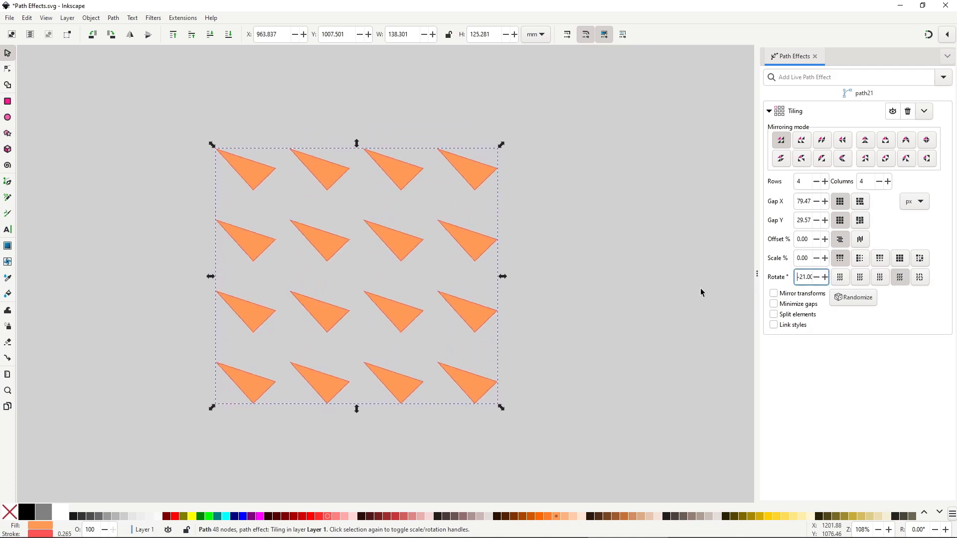
- Switch the triangle tiling to the last rotation mode and try increasing Rotate step by step
click(919, 277)
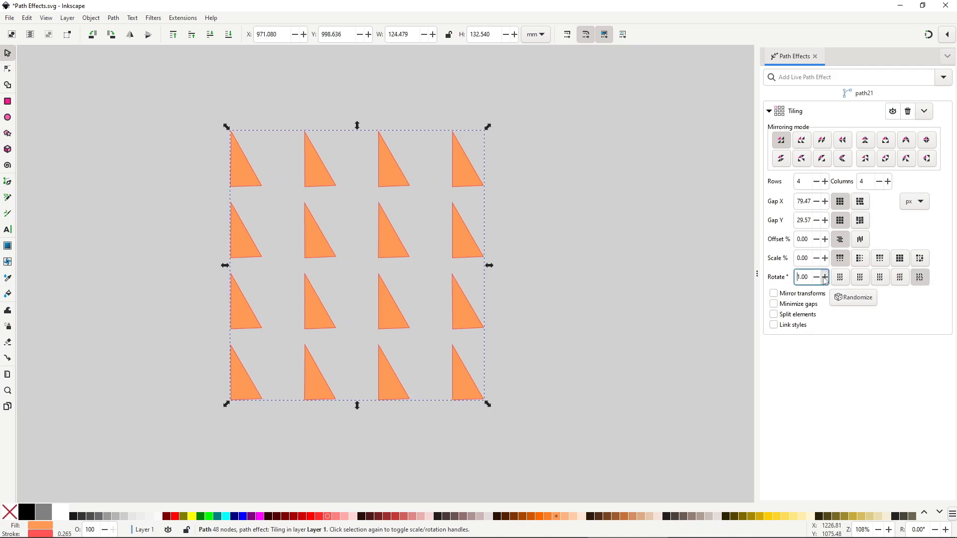
scroll(825, 281, up, 20)
scroll(825, 282, up, 20)
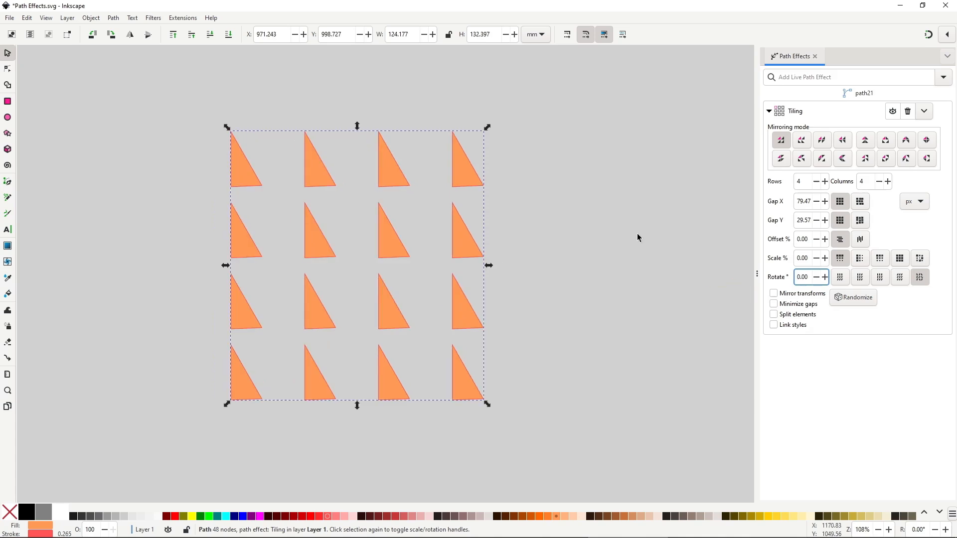
- Enable Mirror transforms for the triangle tiling and increase the rotation
click(774, 294)
click(831, 280)
click(824, 279)
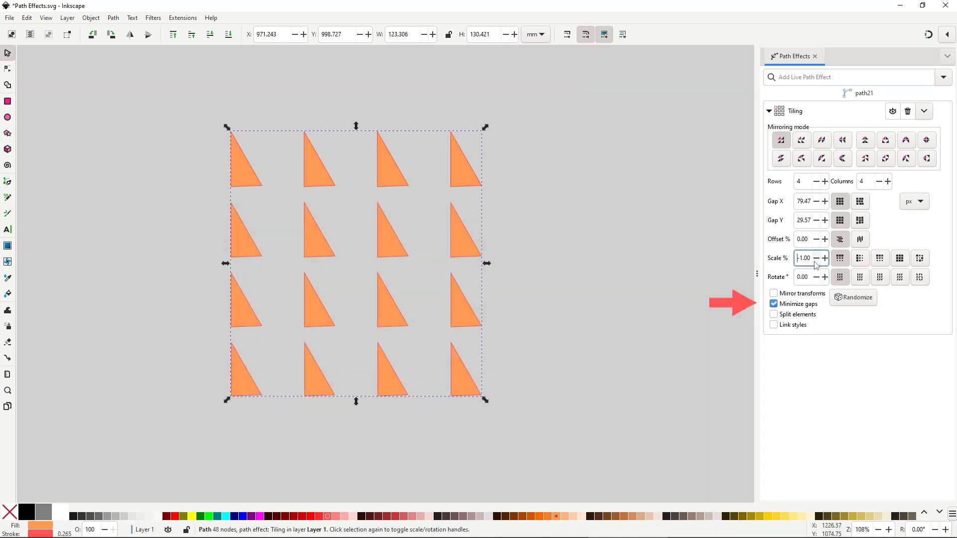
- Set the triangle tiling's Scale to 13% and toggle Minimize gaps repeatedly to compare the tile spacing
click(825, 258)
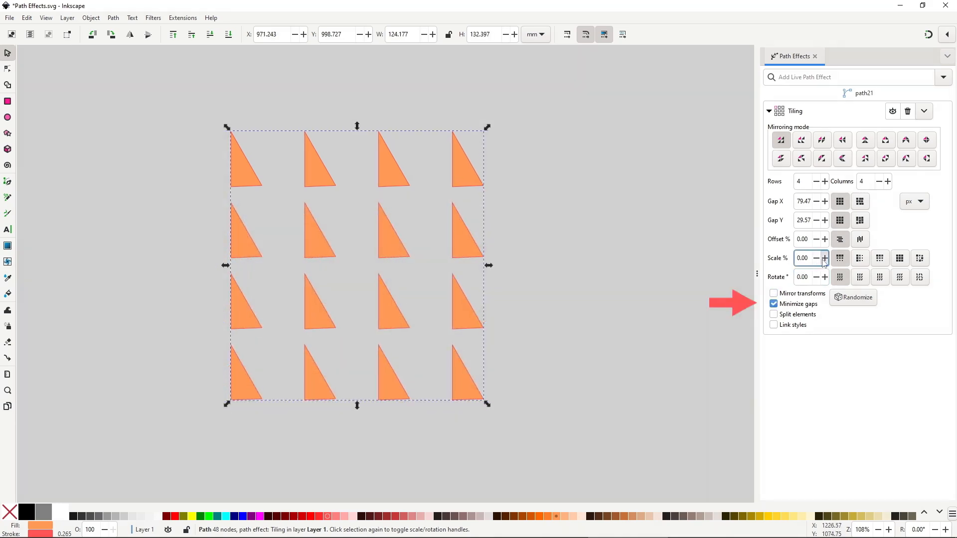
click(776, 305)
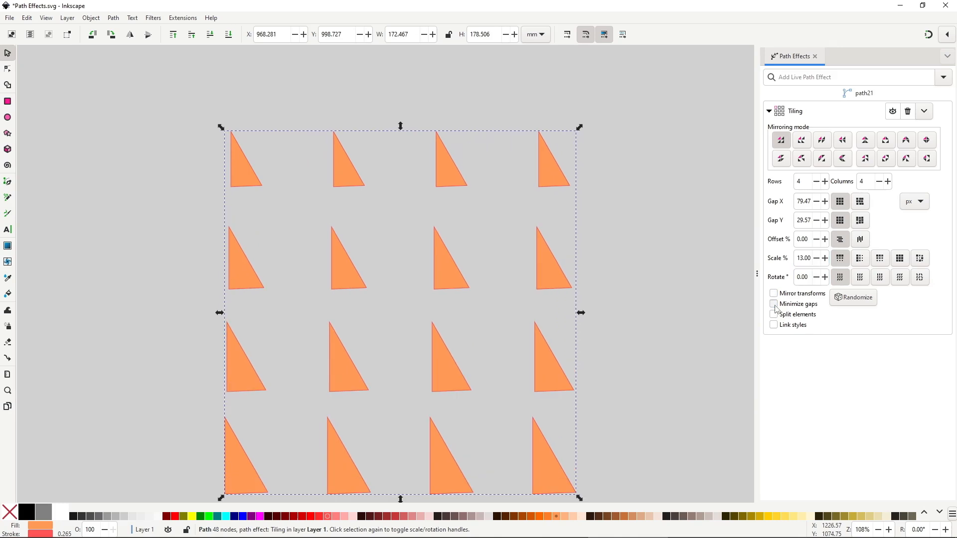
click(775, 304)
click(774, 305)
click(775, 305)
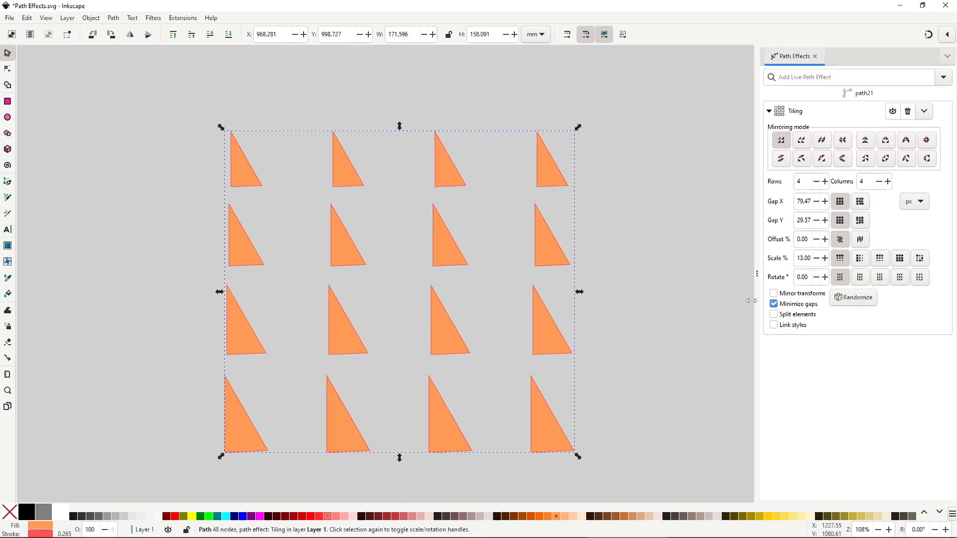
click(774, 305)
click(775, 305)
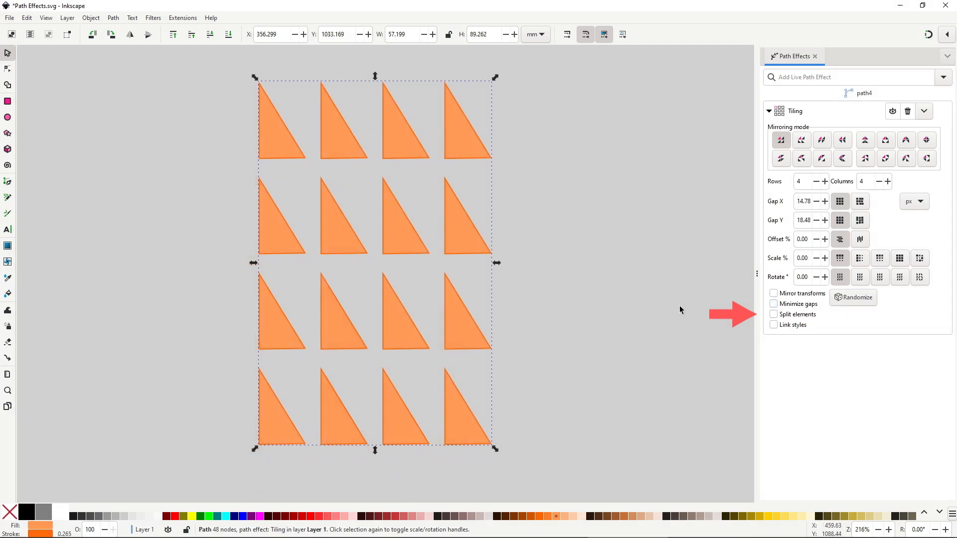
- Save the document and turn on Split elements for the 4 by 4 triangle tiling
key(ctrl+s)
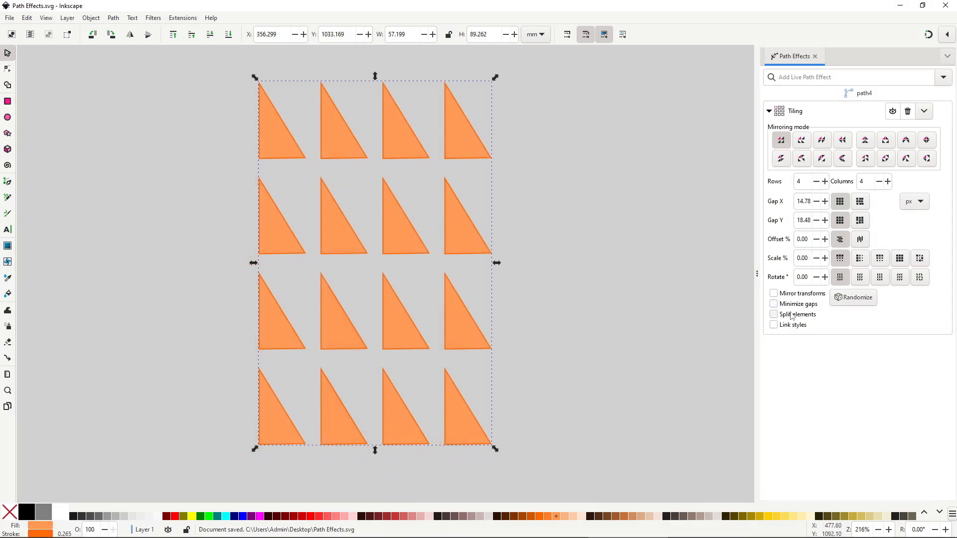
click(792, 316)
- Recolour individual tiles: the first row's second red, third pale greyish-pink and fourth yellow, and the third row's third tile magenta
click(344, 141)
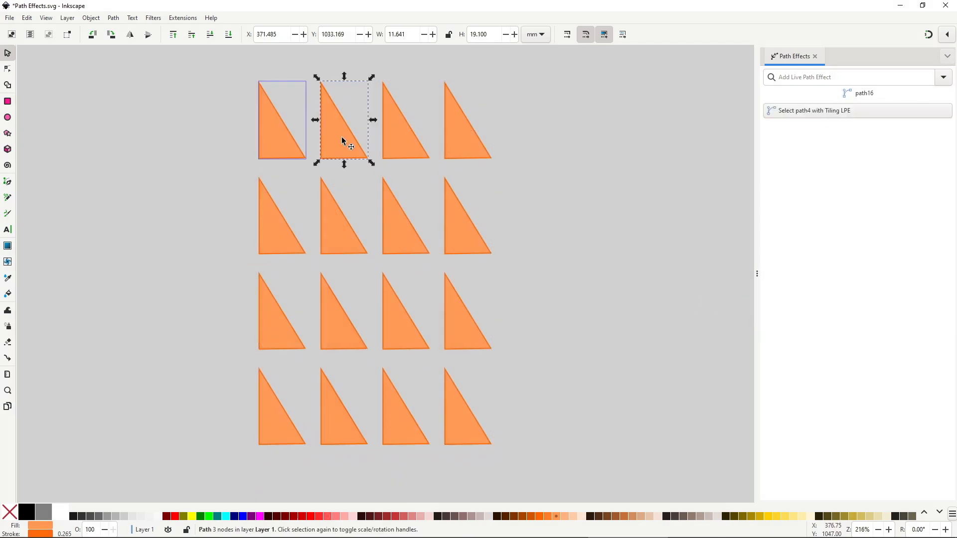
click(319, 516)
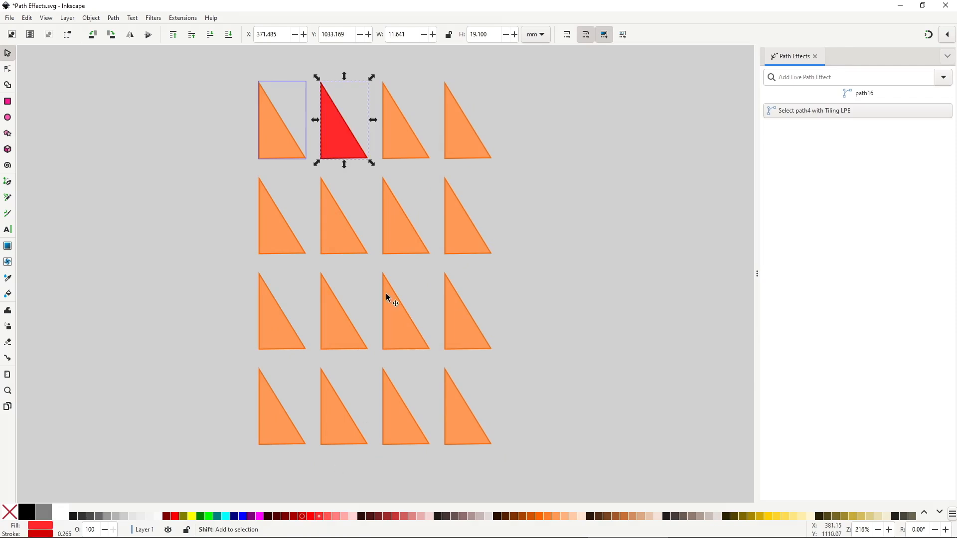
click(406, 134)
click(462, 518)
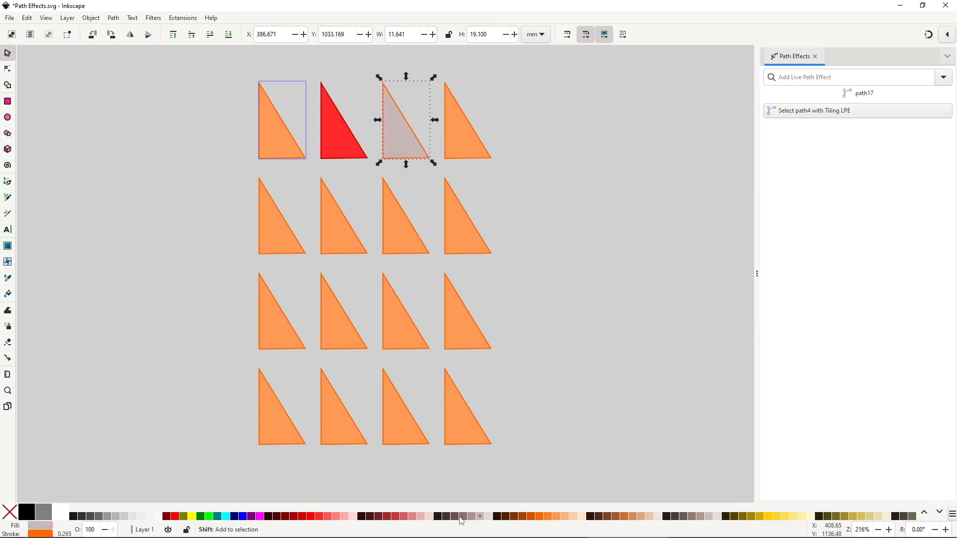
click(469, 149)
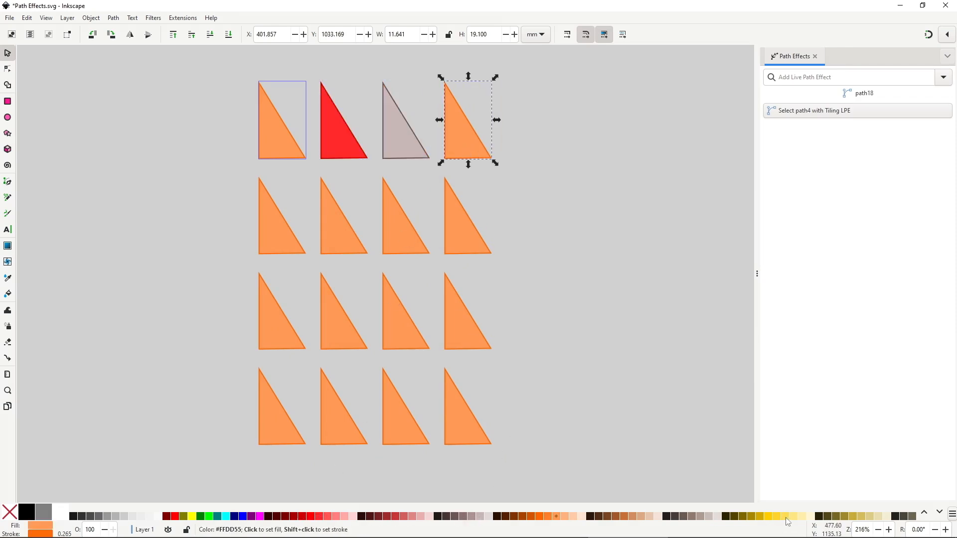
click(787, 518)
click(405, 323)
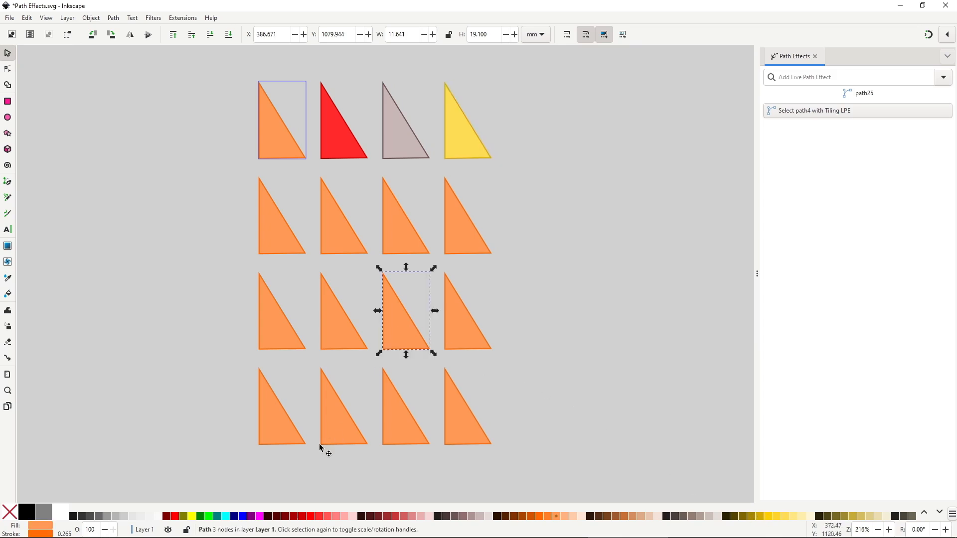
click(261, 517)
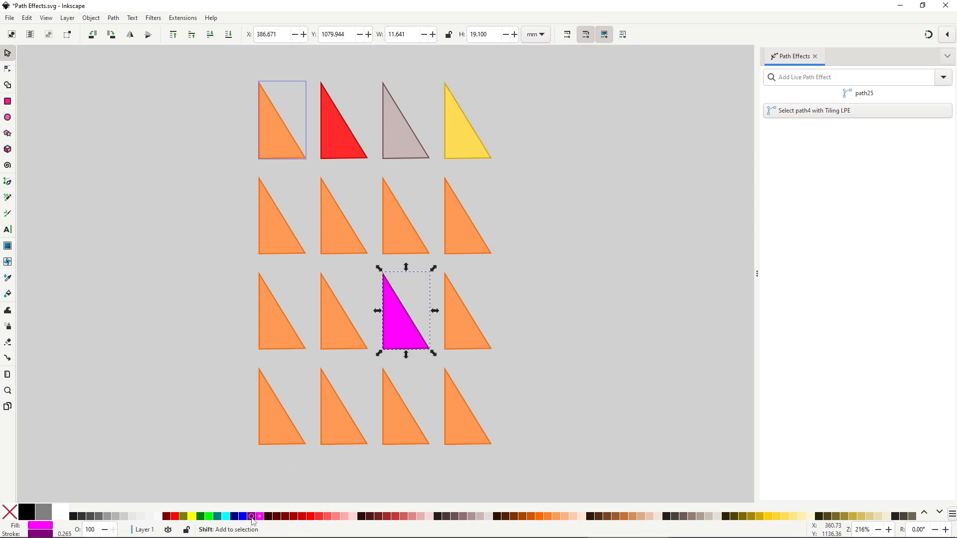
- Switch the red triangle's 4 by 4 tiling through several different mirroring modes to compare the tile orientations
click(293, 149)
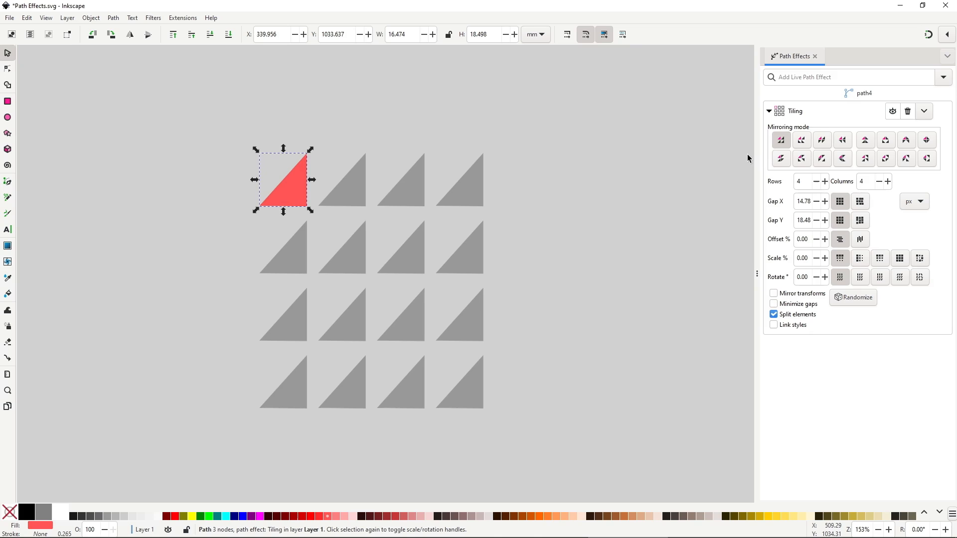
click(802, 140)
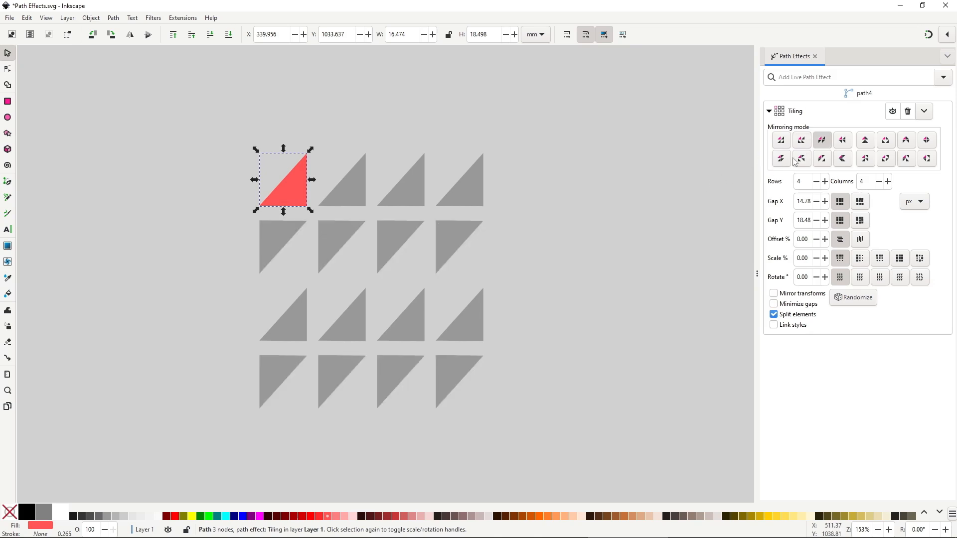
click(842, 140)
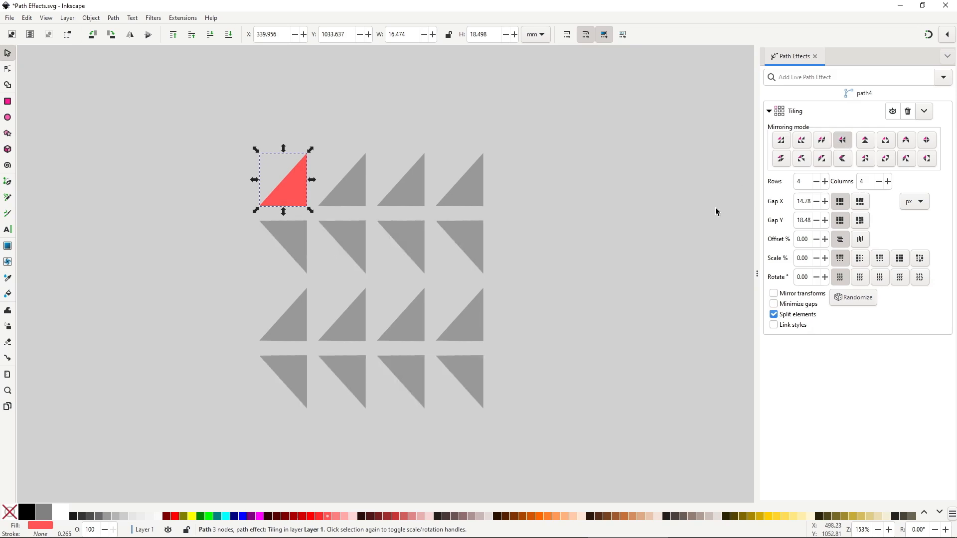
click(865, 140)
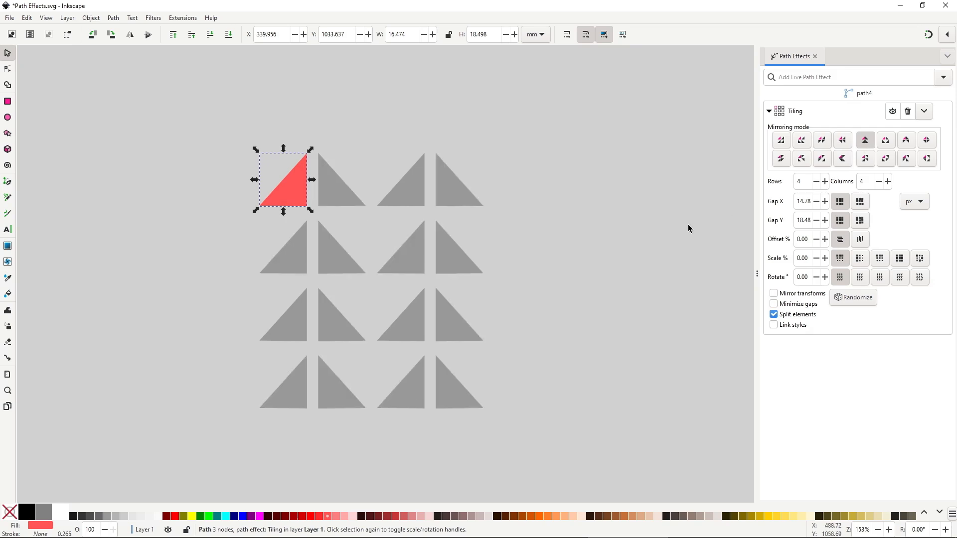
click(892, 140)
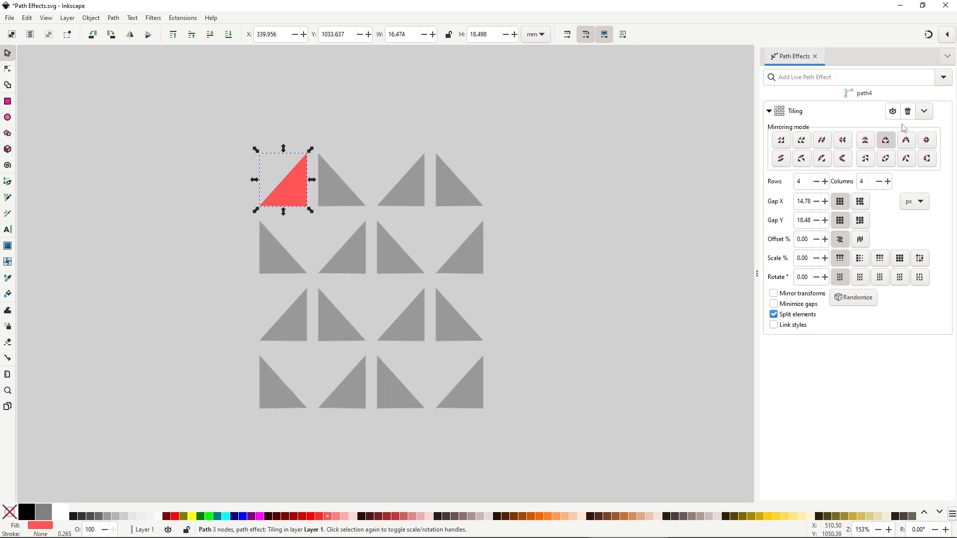
click(926, 140)
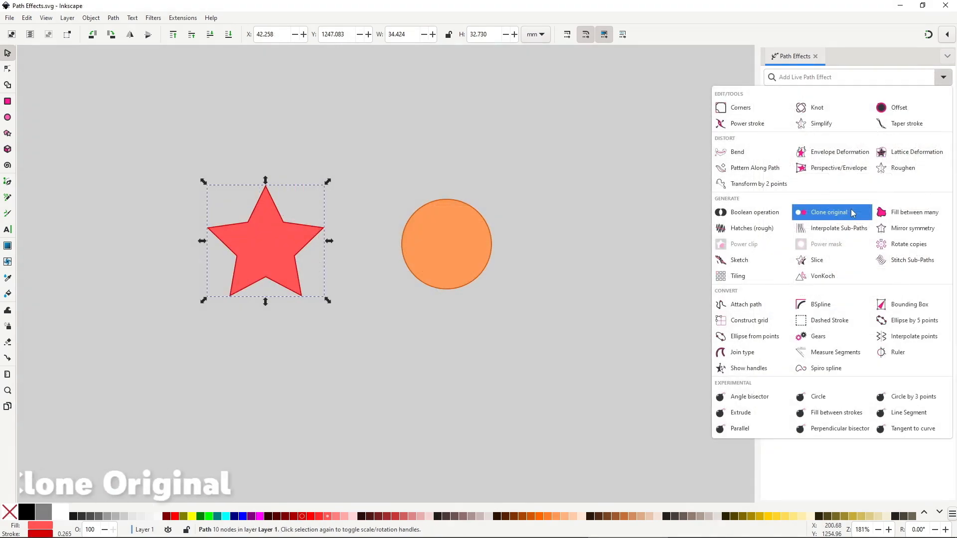
- Apply Clone original to the red star with the copied orange circle as its linked item, and separate the overlapping circles
click(852, 213)
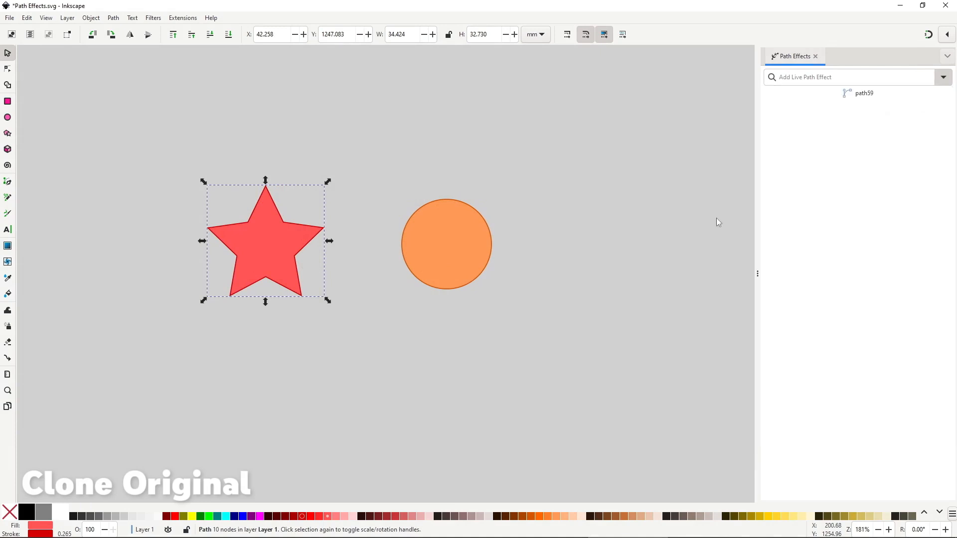
click(473, 246)
key(ctrl+c)
click(273, 250)
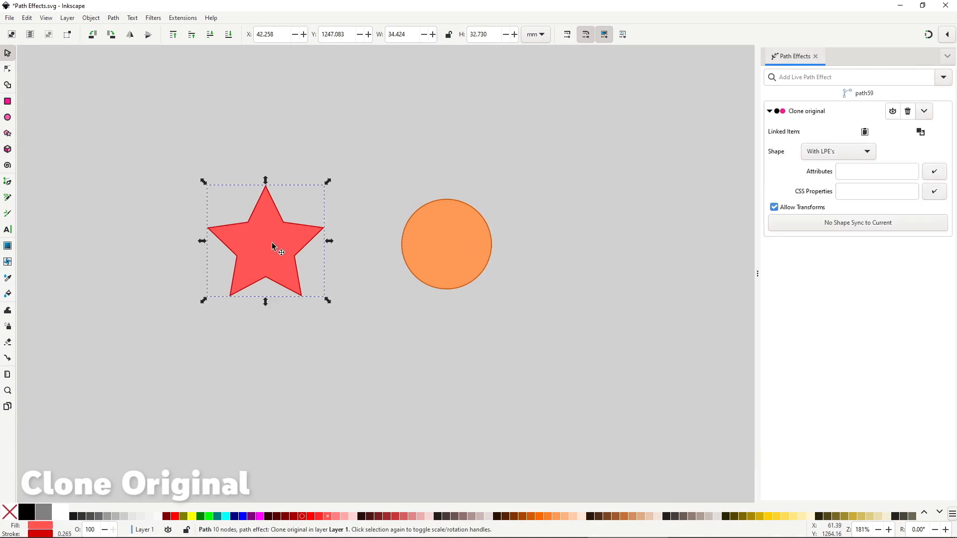
click(864, 131)
drag(463, 245, 296, 249)
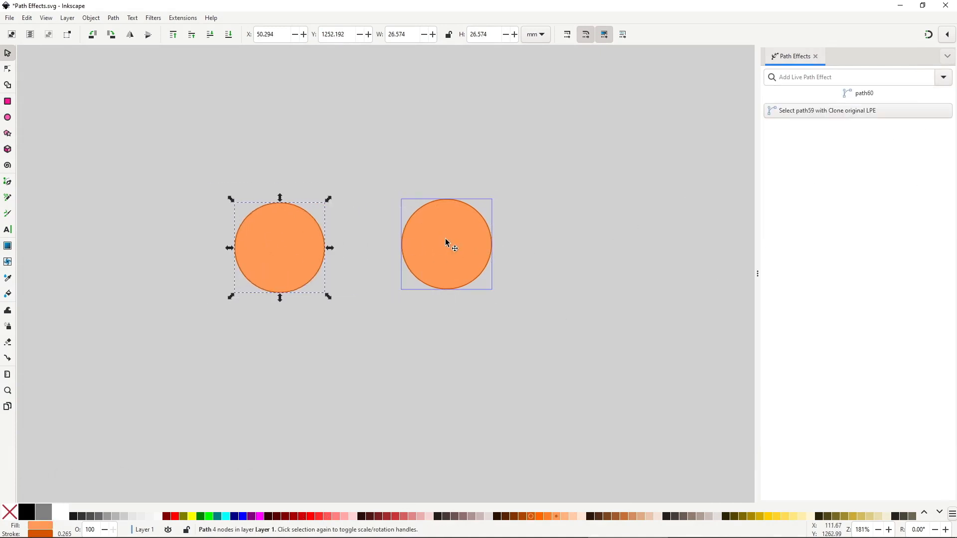
- Reshape the original orange circle by moving its right, left and top nodes
double_click(452, 245)
click(322, 244)
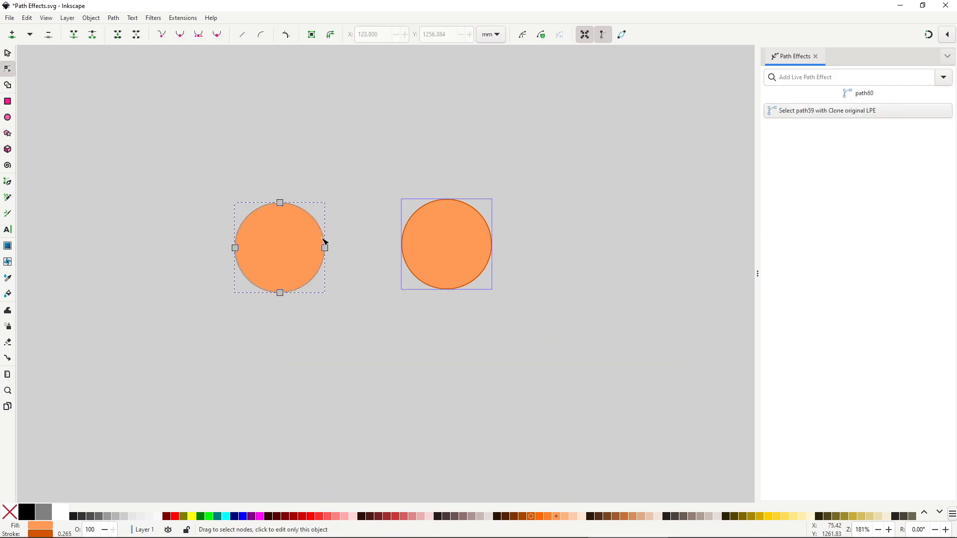
drag(324, 246, 312, 243)
mouse_move(237, 249)
mouse_down()
mouse_move(277, 252)
mouse_move(242, 249)
mouse_up()
mouse_move(280, 203)
mouse_down()
mouse_move(280, 212)
mouse_move(275, 195)
mouse_up()
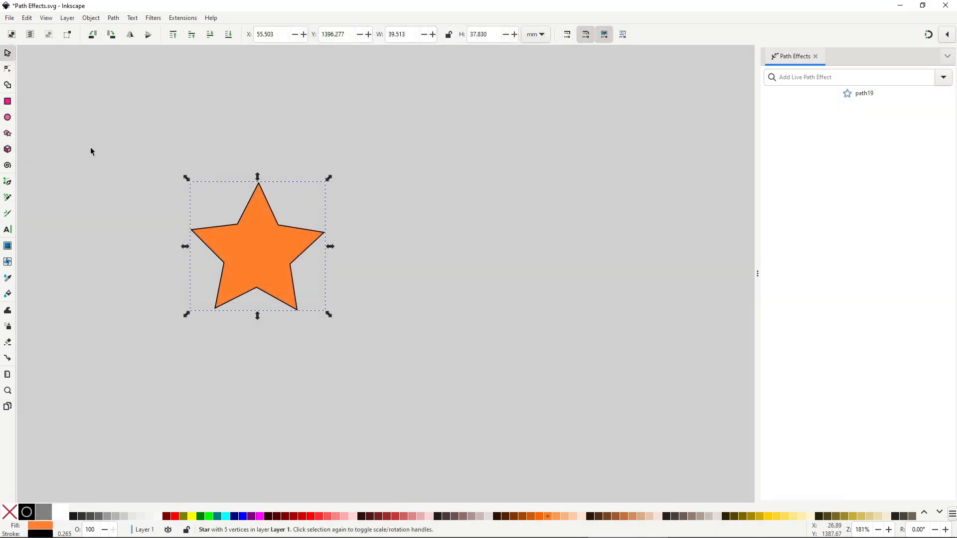
- Create a regular clone of the orange star and place it to the right of the original
click(27, 17)
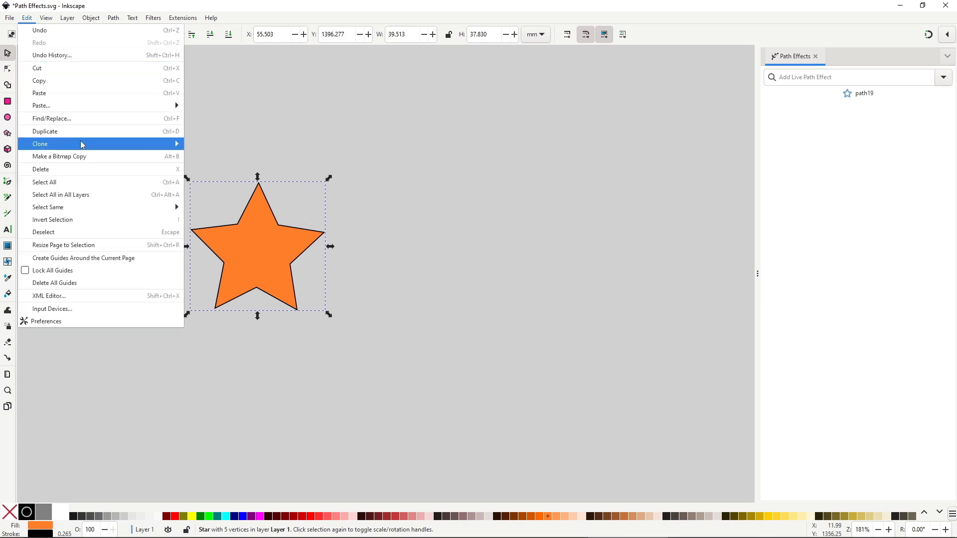
mouse_move(82, 144)
click(210, 144)
drag(299, 269, 493, 271)
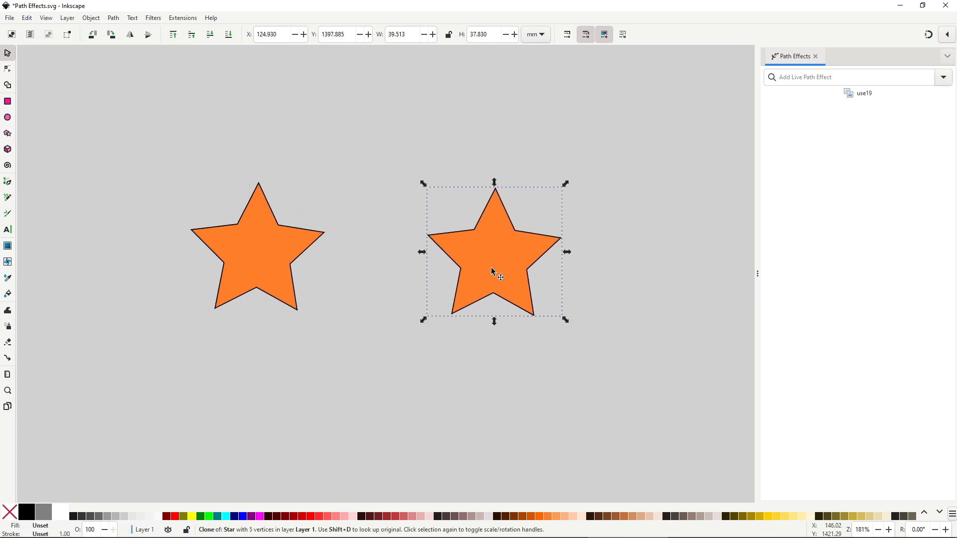
- Reshape the original orange star by moving its lower inner handle with the Node tool
click(287, 271)
key(n)
mouse_move(259, 291)
mouse_down()
mouse_move(259, 272)
mouse_move(234, 278)
mouse_move(242, 286)
mouse_up()
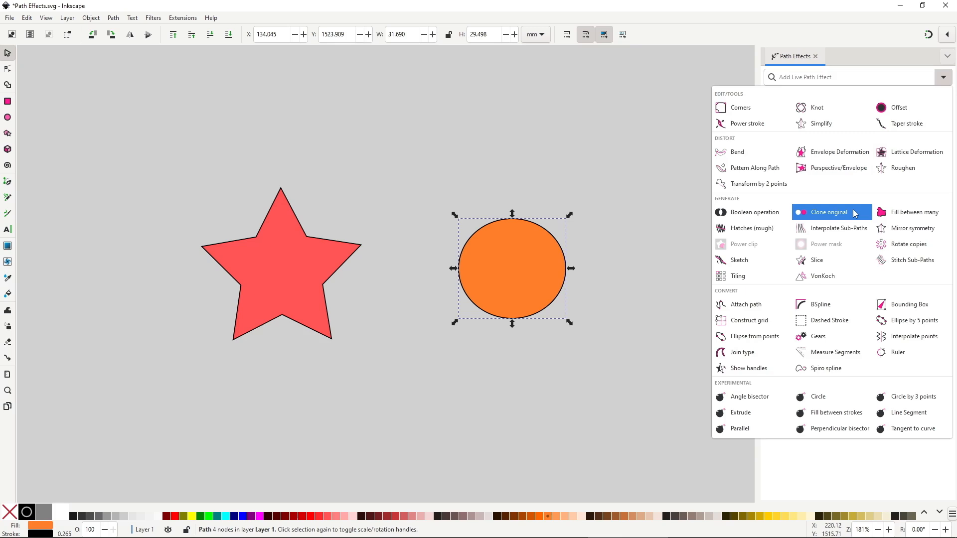
- Apply Clone original to the orange ellipse with the copied red star as its linked item, and move the clone to the right
click(855, 214)
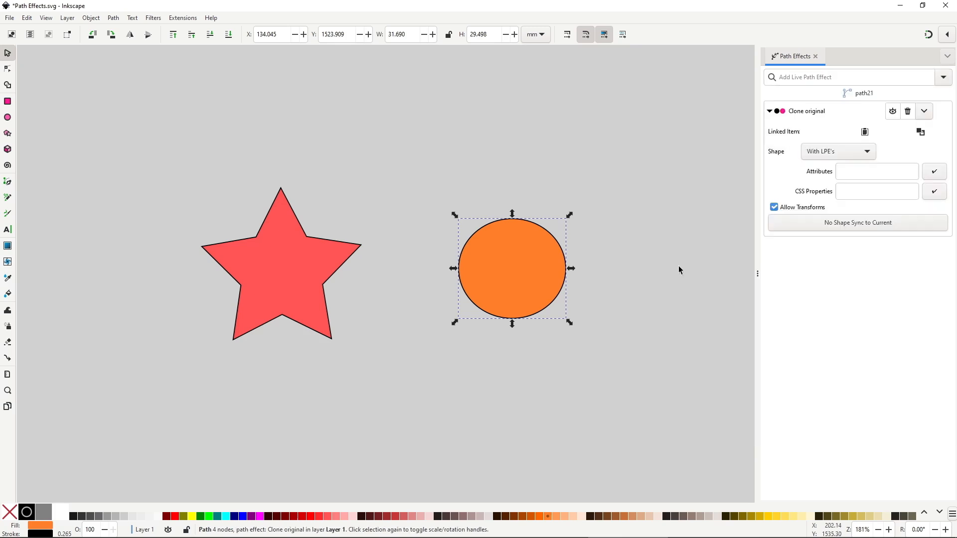
click(281, 253)
right_click(281, 253)
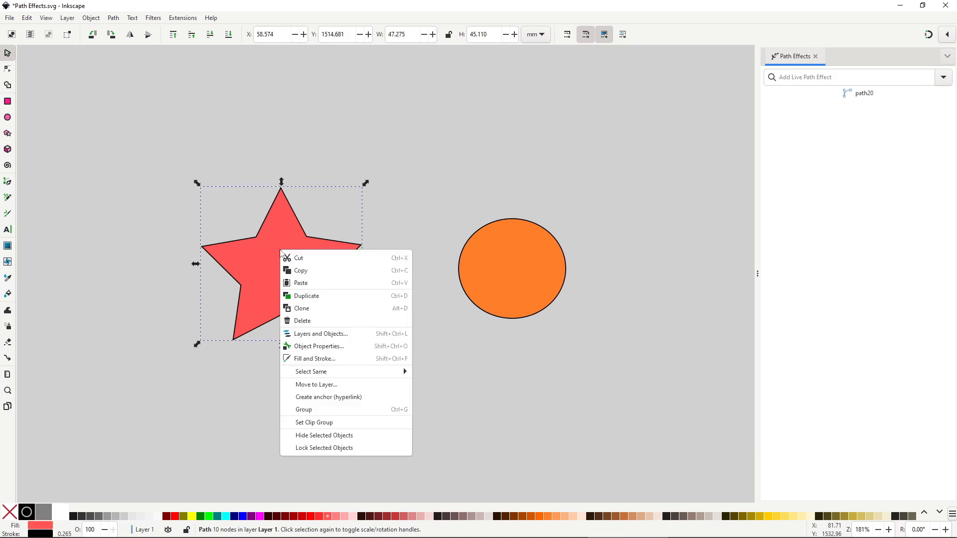
click(310, 271)
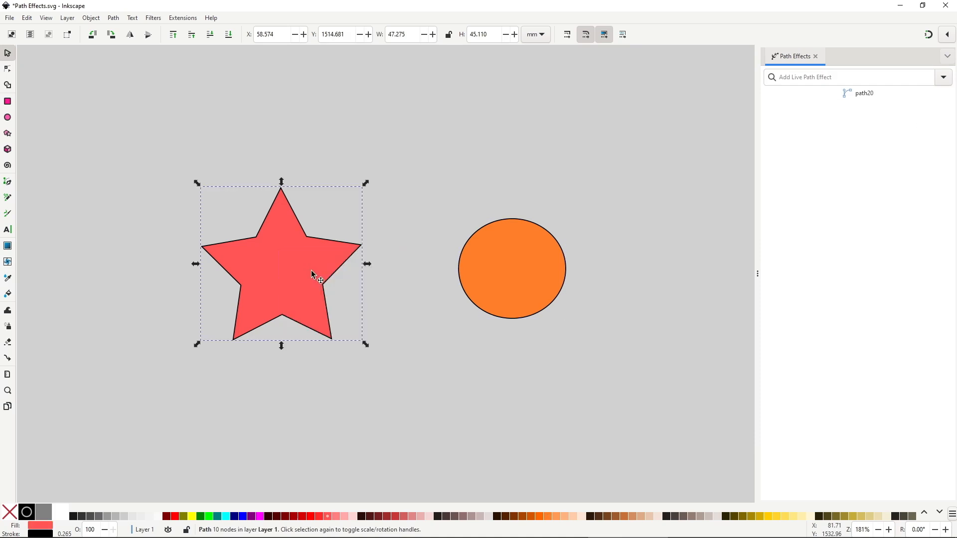
click(518, 271)
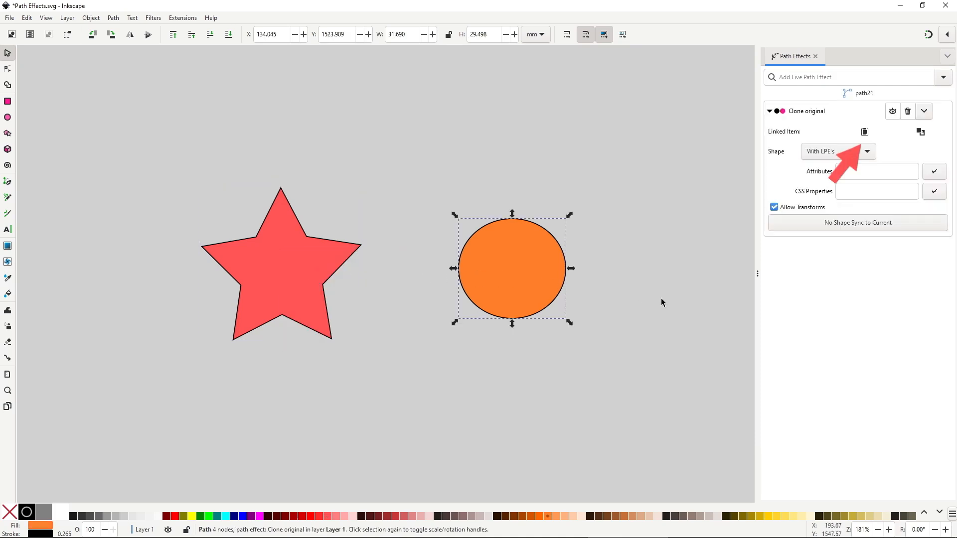
click(869, 134)
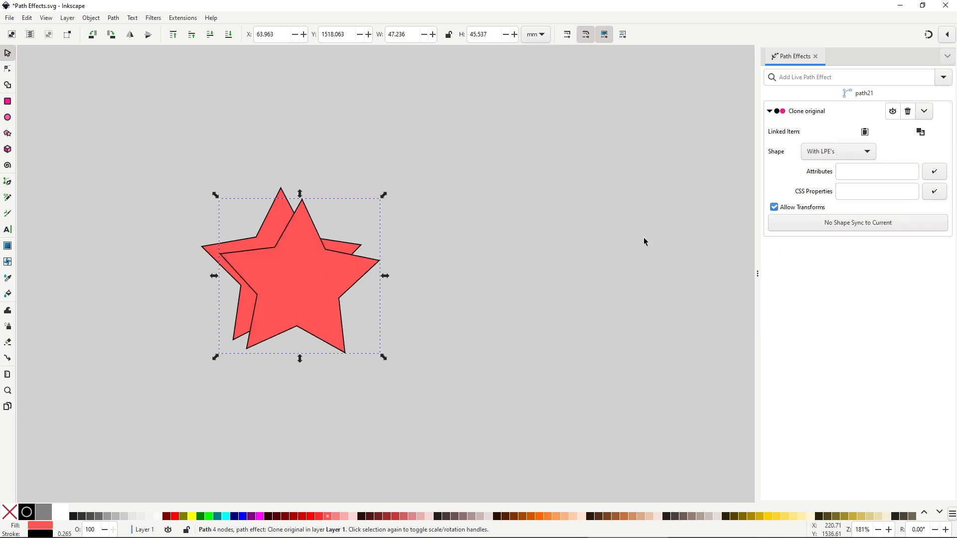
mouse_move(312, 302)
mouse_down()
mouse_move(370, 315)
mouse_move(415, 350)
mouse_up()
- Reshape the original red star by moving its three lower inner nodes inward, and return to the Selector tool
click(282, 299)
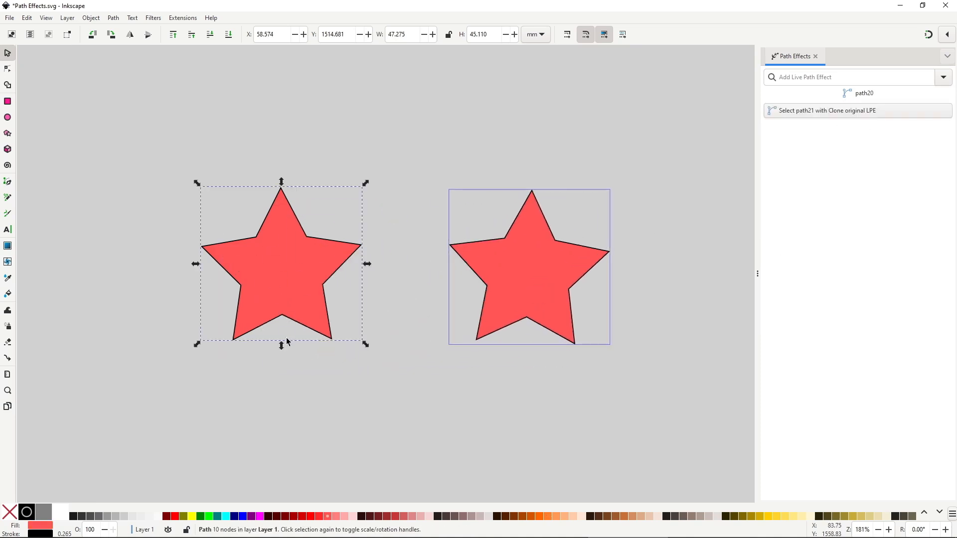
key(n)
drag(282, 316, 274, 302)
mouse_move(322, 285)
mouse_down()
mouse_move(316, 278)
mouse_move(326, 279)
mouse_up()
mouse_move(241, 285)
mouse_down()
mouse_move(272, 269)
mouse_move(255, 273)
mouse_up()
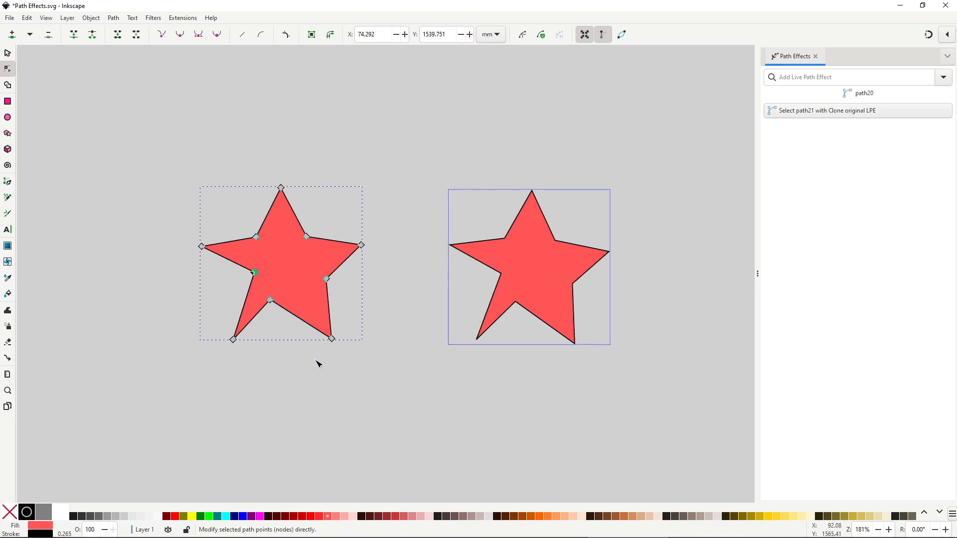
key(s)
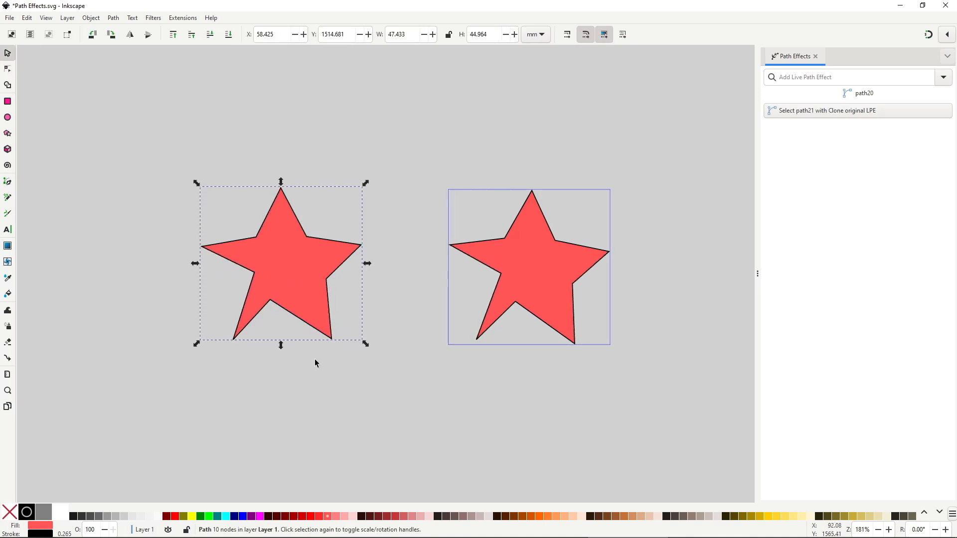
- Recolour the cloned star with a dark brownish stroke, trying an orange fill, a pale peach fill and another palette colour
click(529, 271)
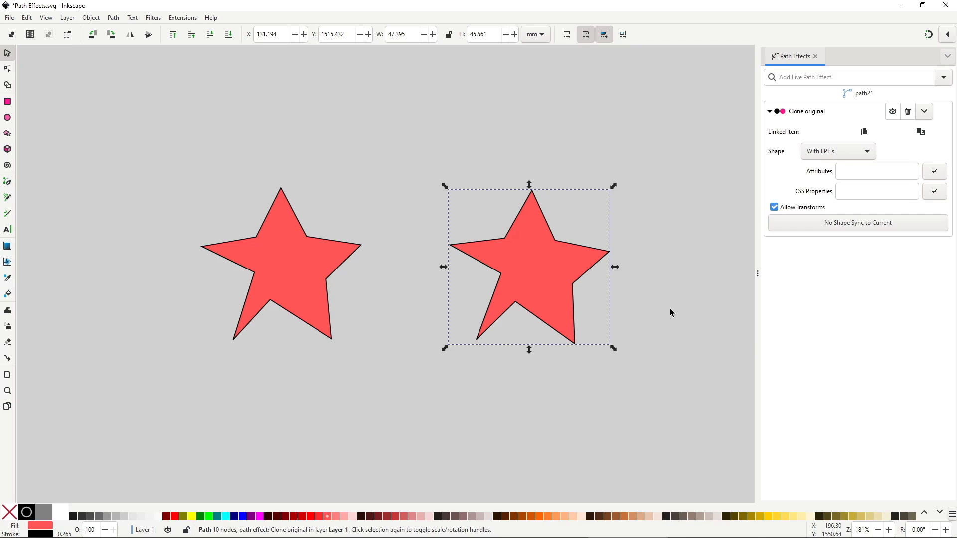
click(546, 517)
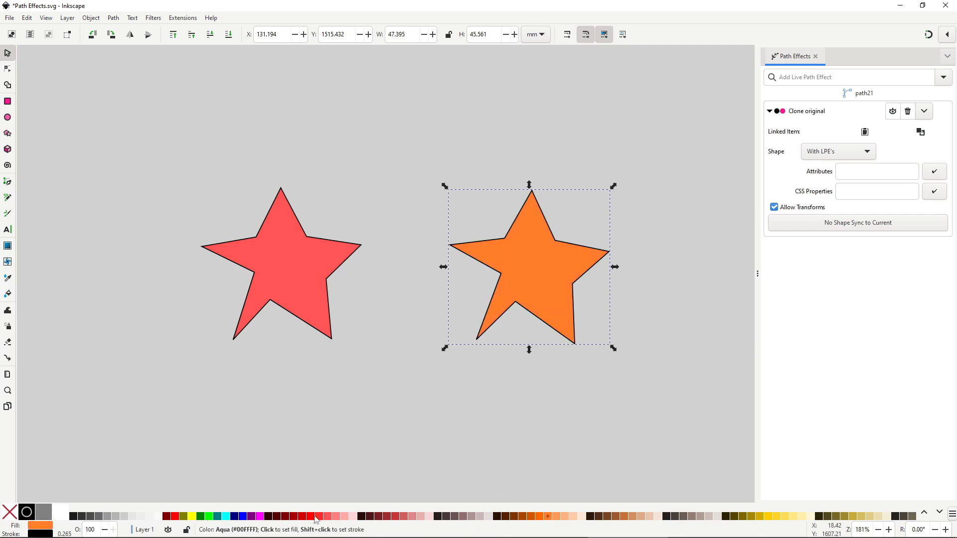
shift+click(454, 517)
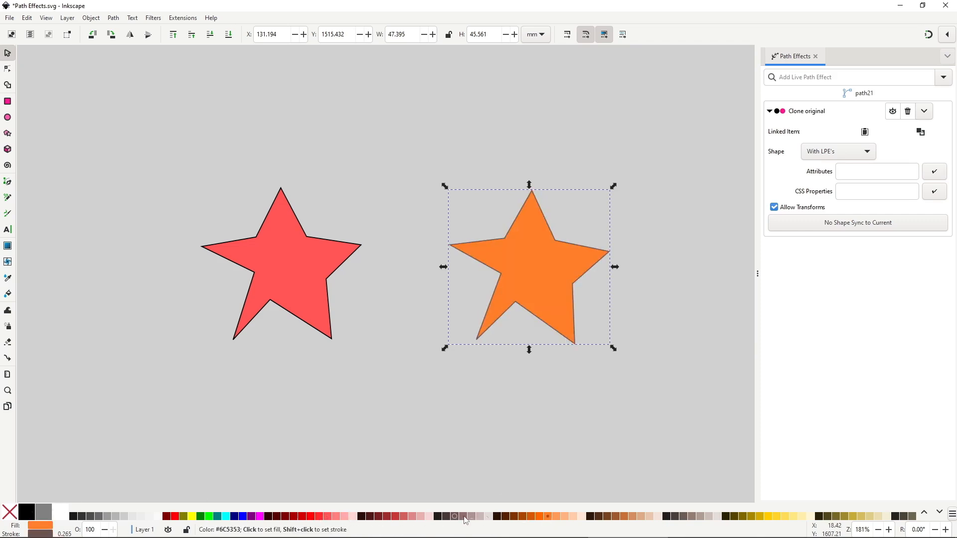
click(582, 516)
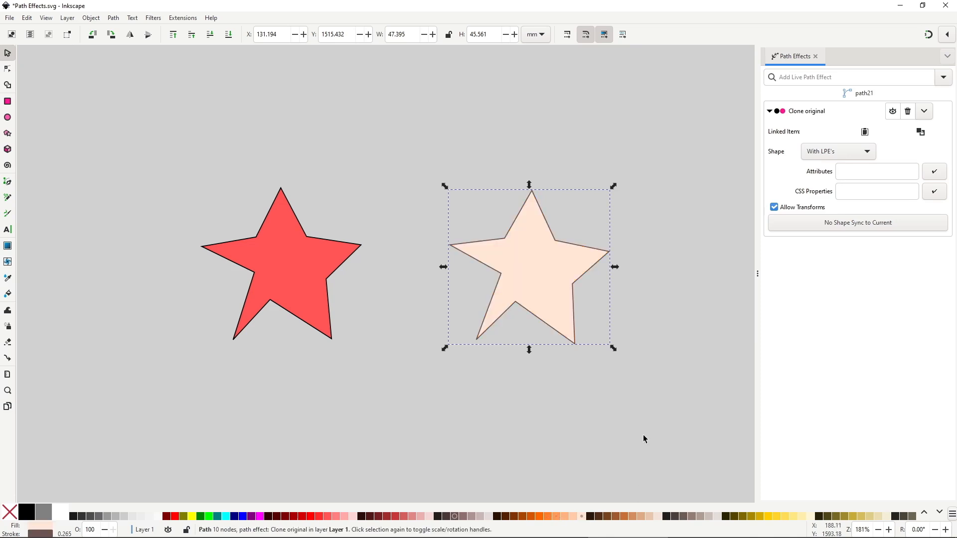
click(704, 518)
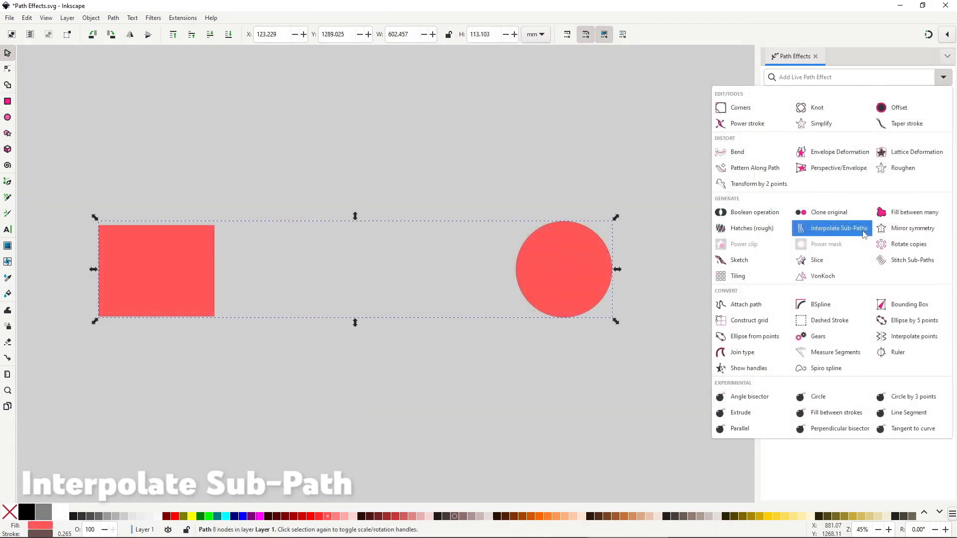
- Apply the Interpolate Sub-Paths effect to the combined path of the red rectangle and circle
click(863, 231)
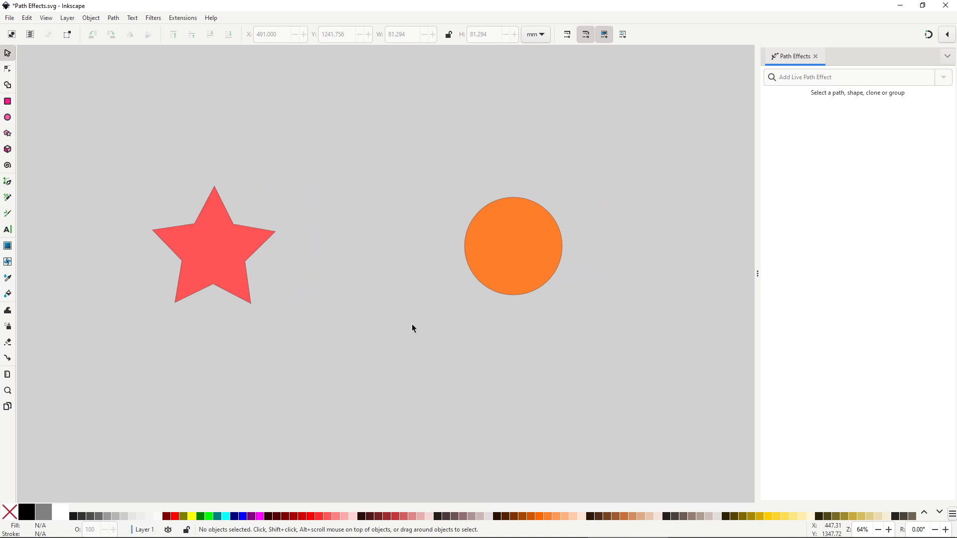
- Combine the red star and orange circle into one path and apply the Interpolate Sub-Paths effect
click(239, 274)
shift+click(492, 267)
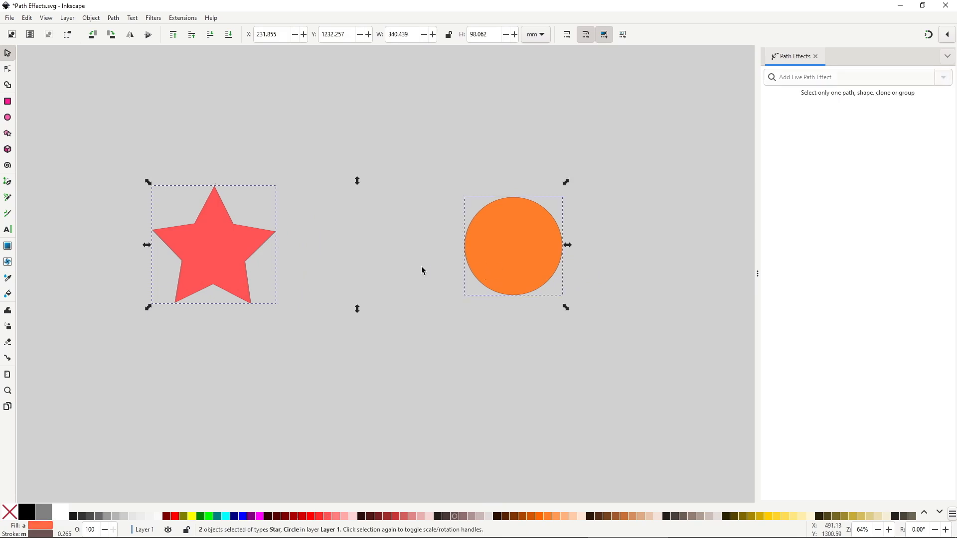
click(119, 20)
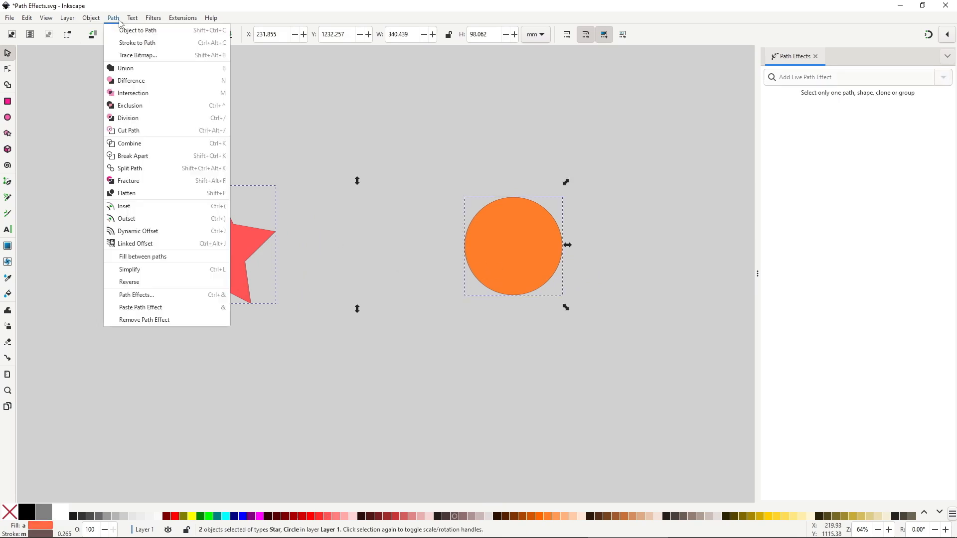
click(152, 144)
key(n)
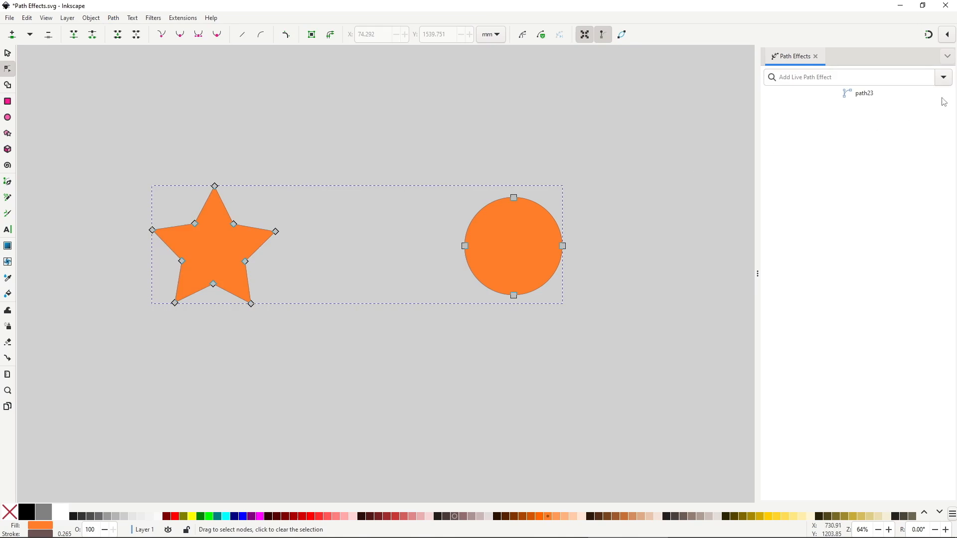
click(943, 77)
click(865, 228)
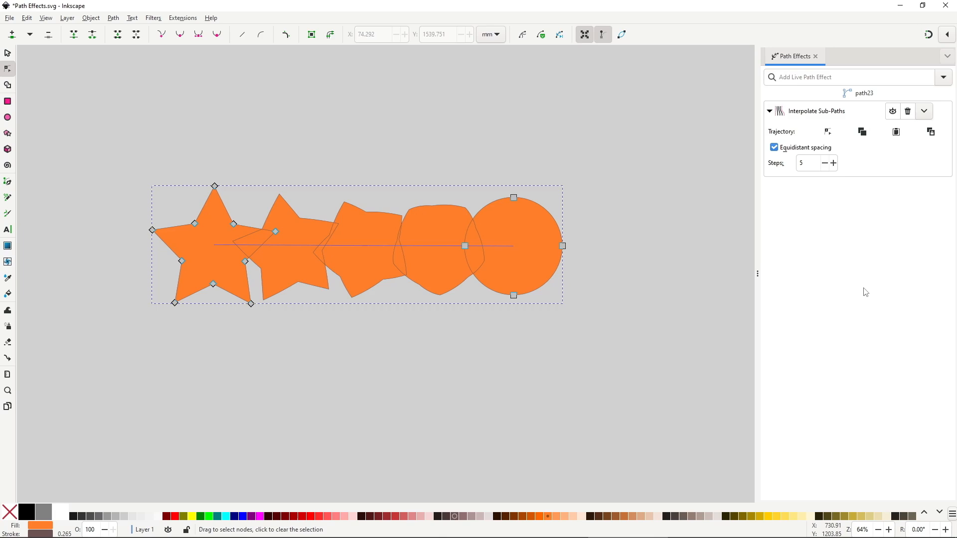
- Bend the interpolation trajectory upward into an arch between the star and circle, and return to the Selector tool
click(828, 131)
drag(395, 245, 369, 116)
mouse_move(513, 246)
mouse_down()
mouse_move(562, 247)
mouse_move(520, 249)
mouse_up()
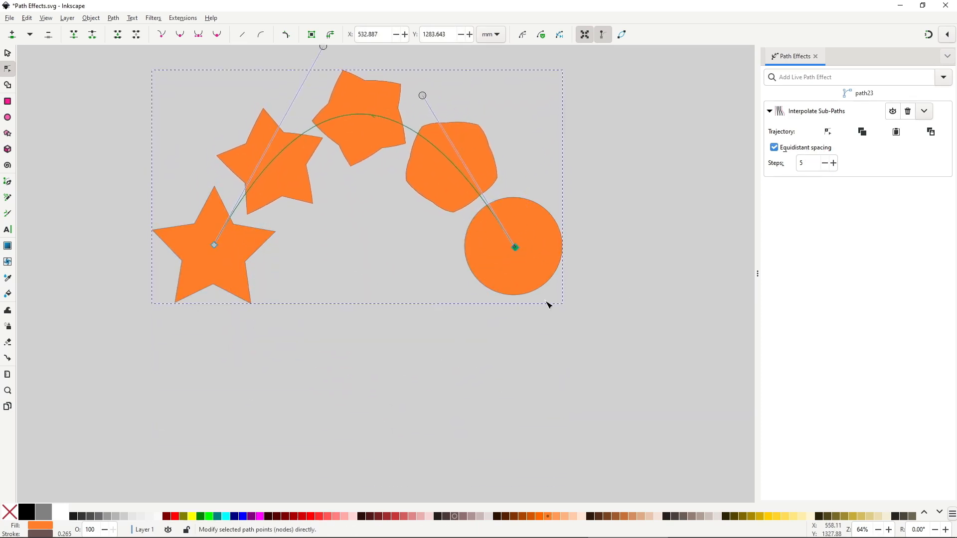
key(s)
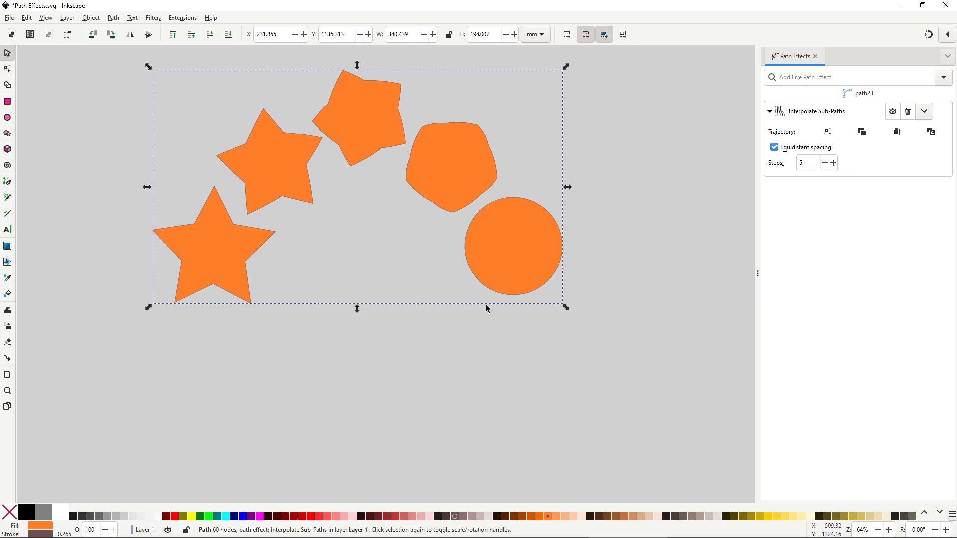
- Move the circle sub-path to the right and the star sub-path down and to the left by their nodes
click(486, 305)
key(n)
click(523, 272)
drag(448, 141, 637, 361)
drag(563, 245, 663, 235)
drag(127, 160, 393, 425)
drag(277, 291, 222, 317)
- Reshape the interpolation trajectory into a tall arch, trying Equidistant spacing off and leaving it enabled
click(827, 132)
drag(367, 180, 390, 258)
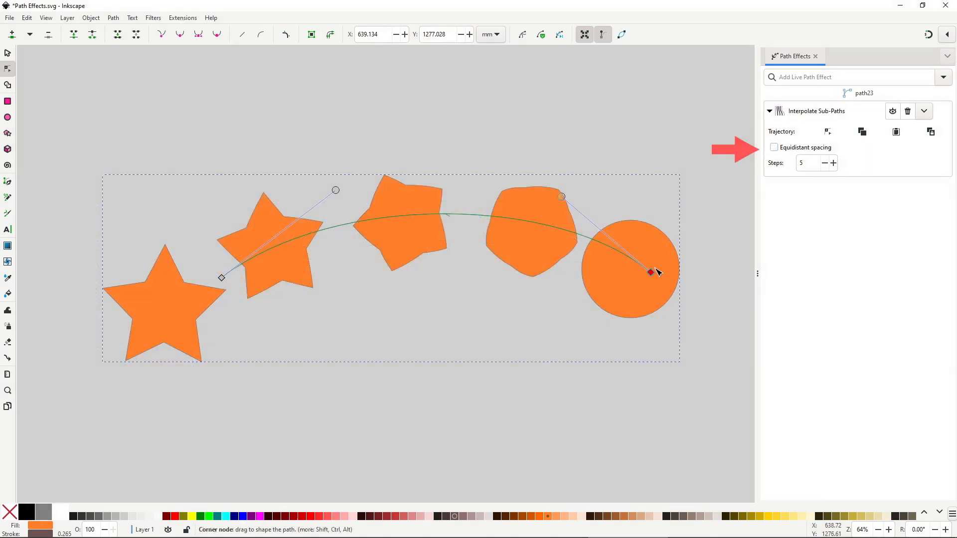
click(783, 151)
click(782, 151)
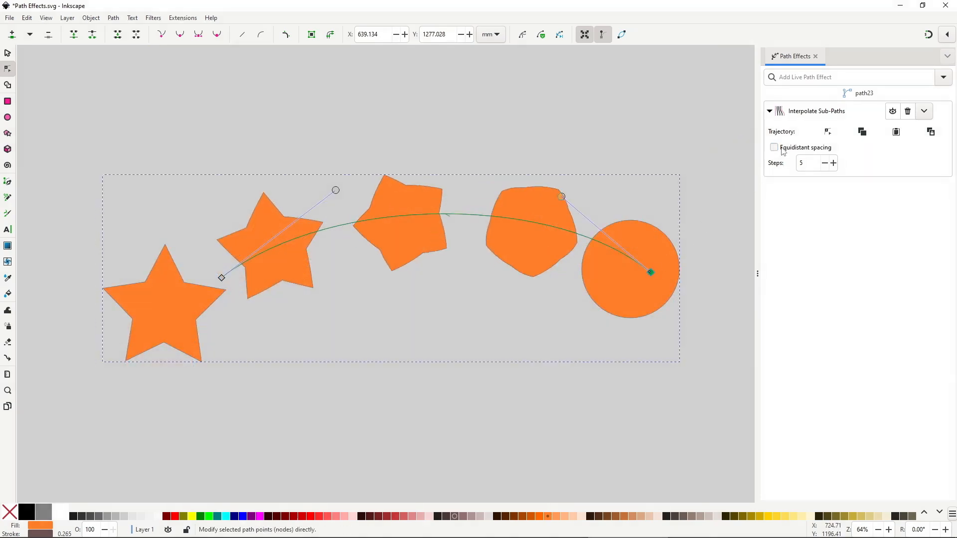
click(782, 151)
drag(416, 215, 454, 96)
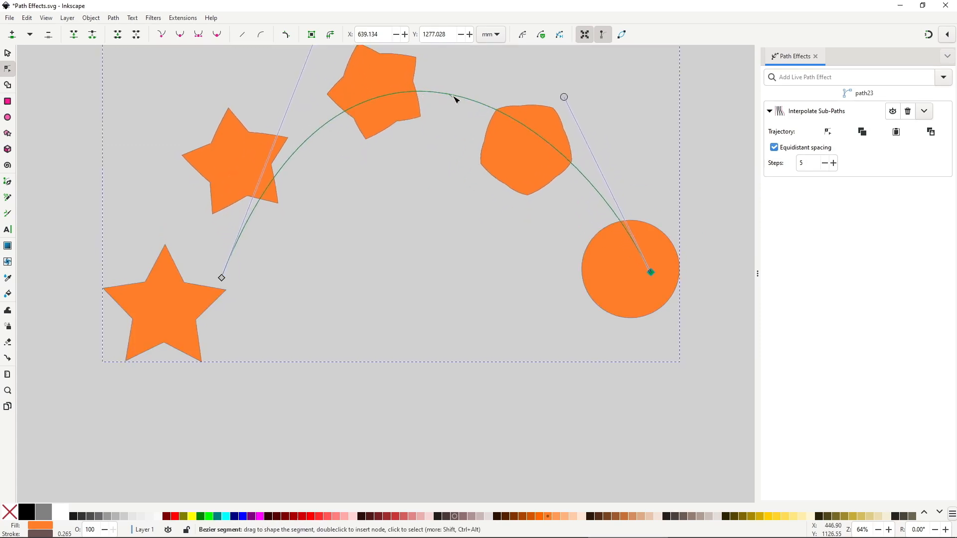
- Toggle Equidistant spacing off and on to compare how the shapes distribute along the arch
click(779, 150)
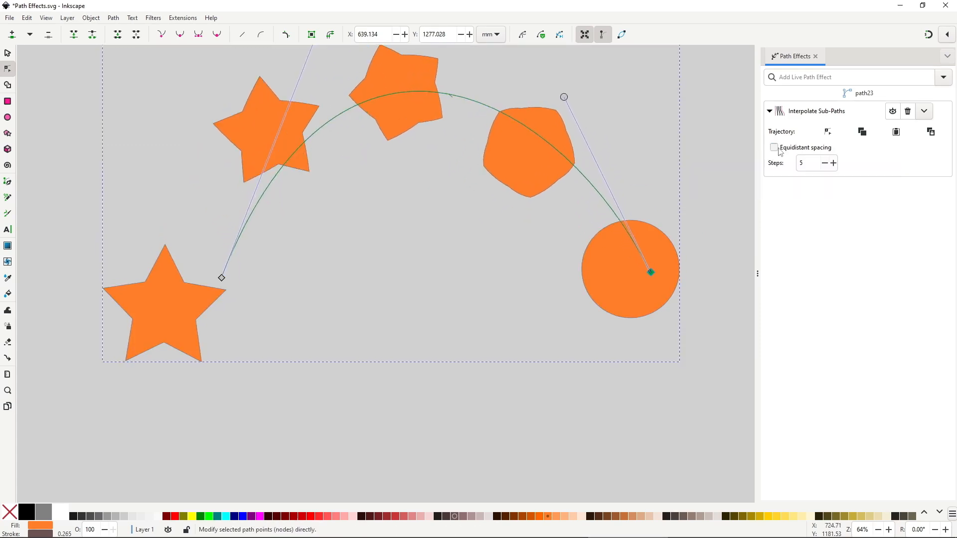
click(779, 150)
click(780, 149)
click(780, 149)
click(779, 149)
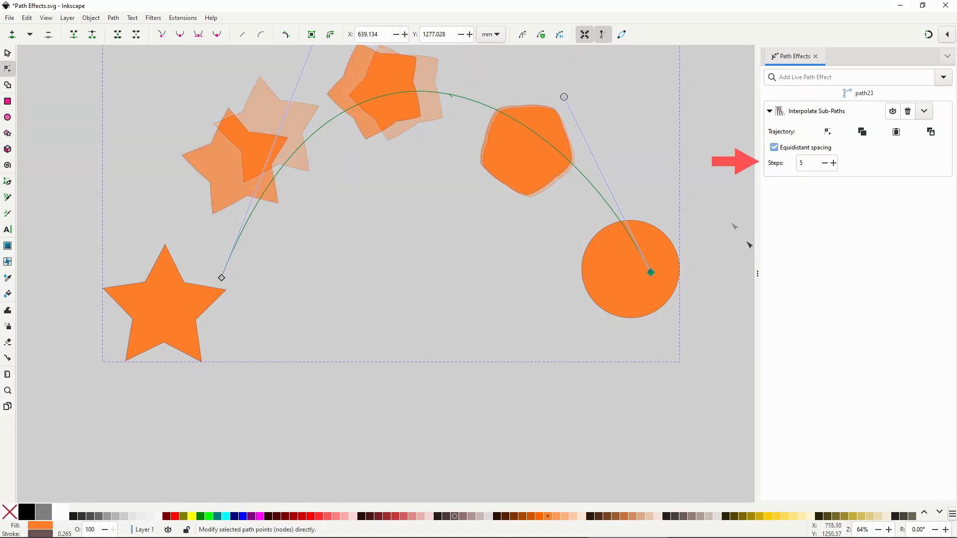
- Increase the Interpolate Sub-Paths steps to 8
click(836, 164)
click(835, 165)
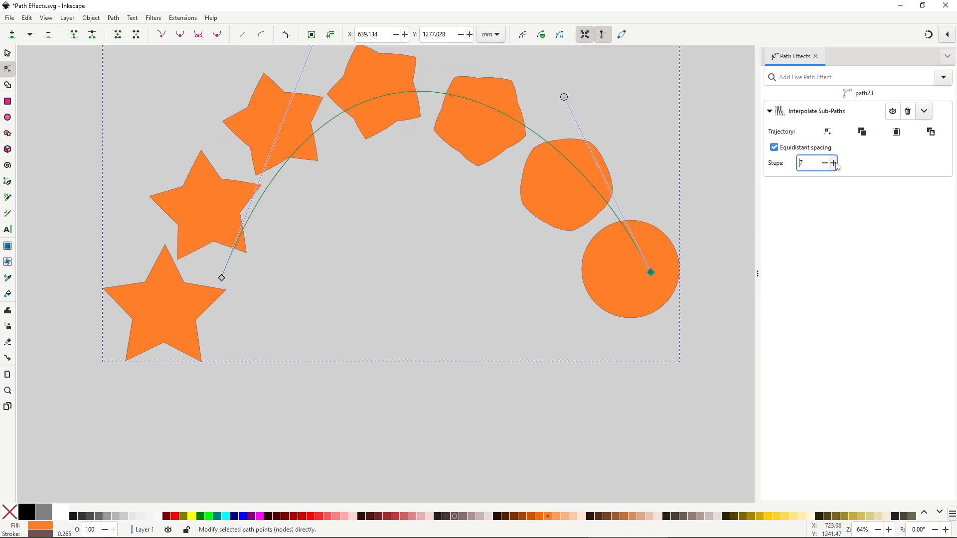
click(836, 164)
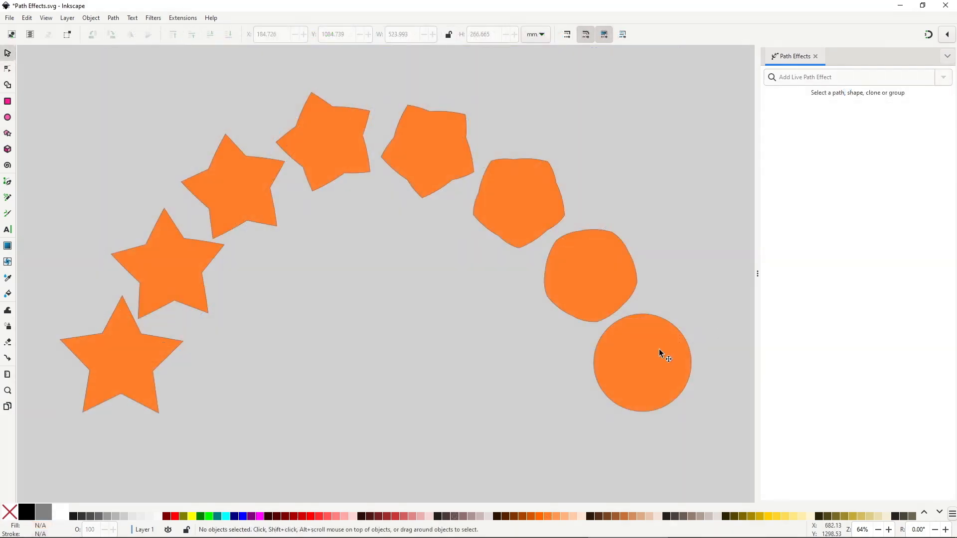
- Convert the interpolated arch of shapes to a regular path and display its nodes
click(663, 354)
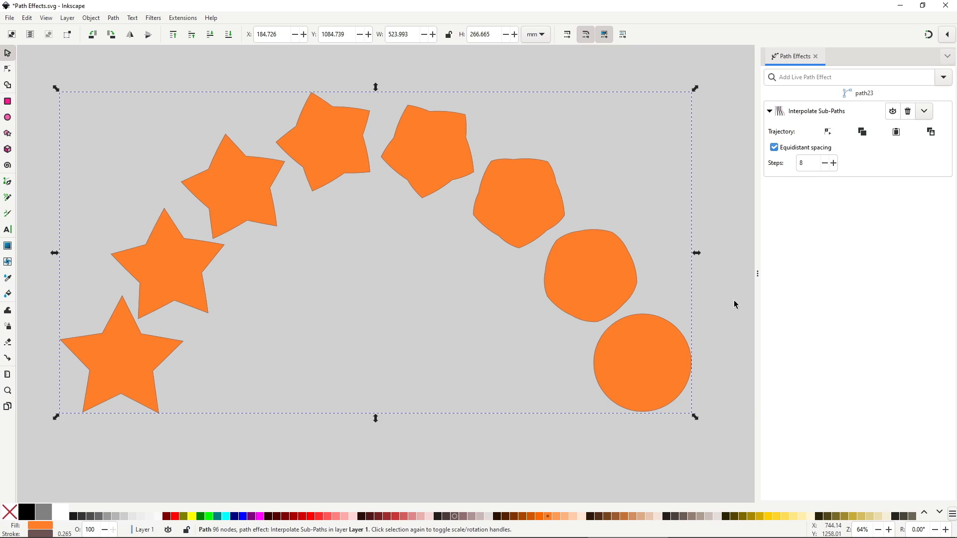
click(116, 20)
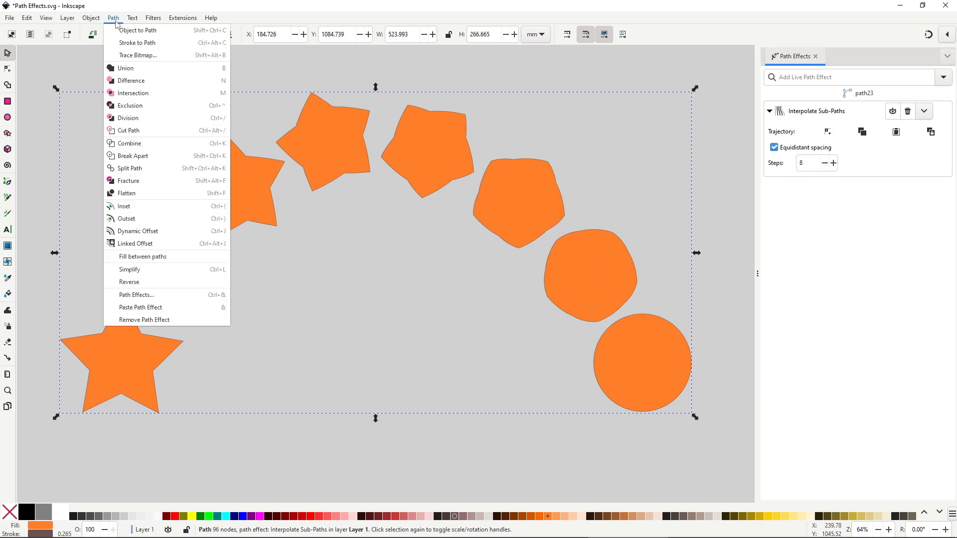
click(131, 30)
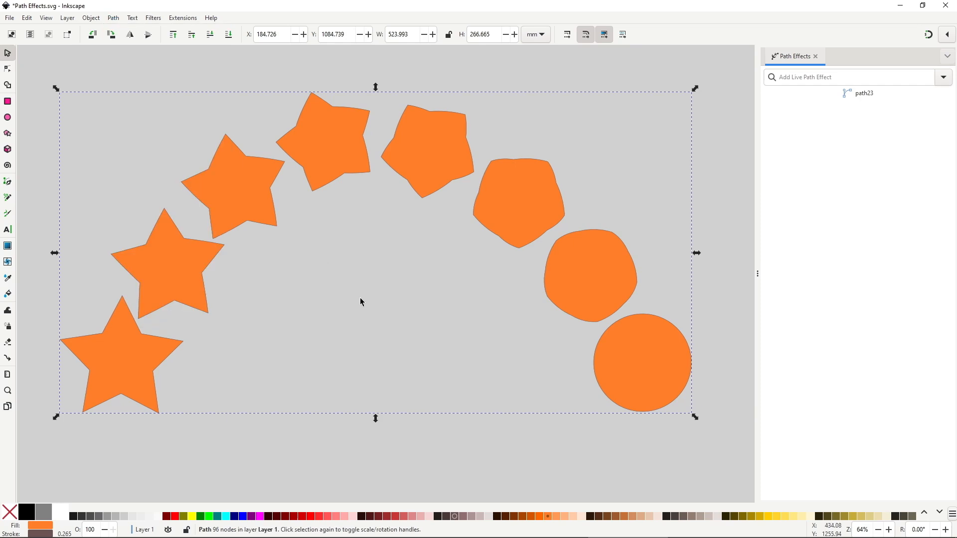
key(n)
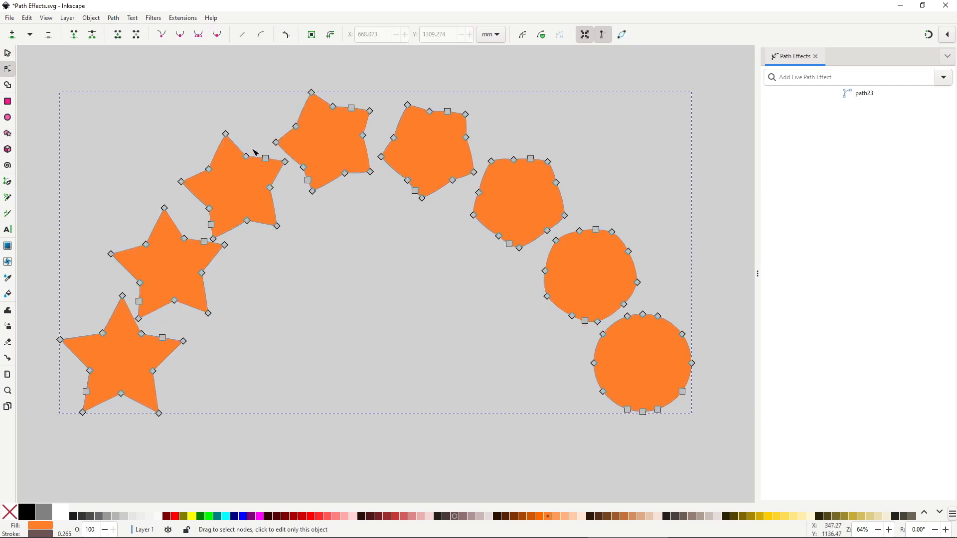
- Break the converted path apart into separate shapes and return to the Selector tool
click(113, 18)
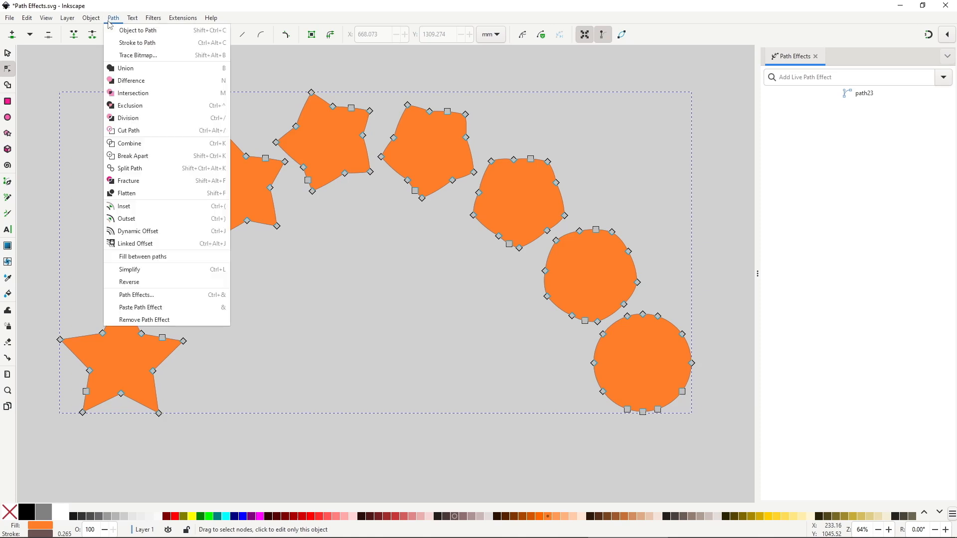
click(152, 155)
key(s)
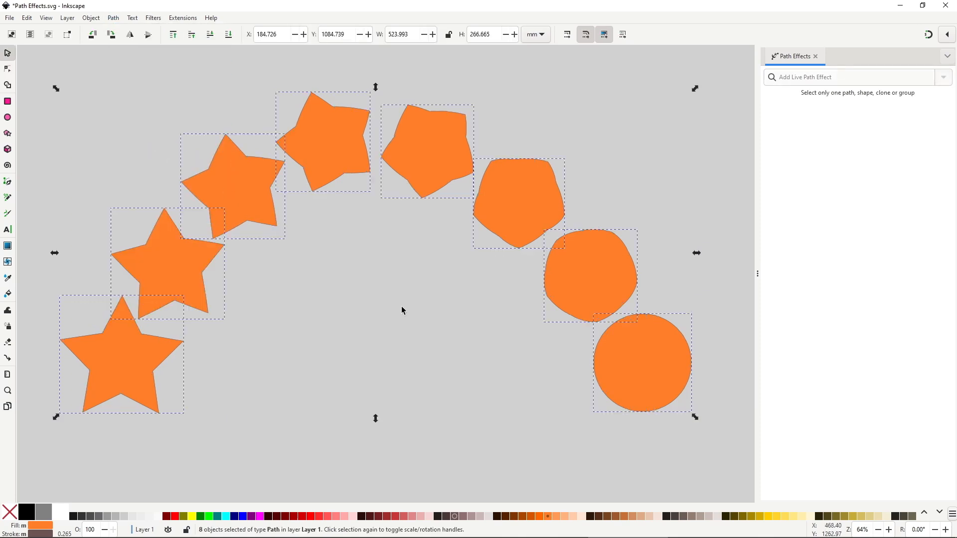
- Select individual shapes along the arch and move the fifth one from the star end down into the open middle
click(425, 159)
click(341, 149)
click(302, 179)
click(362, 167)
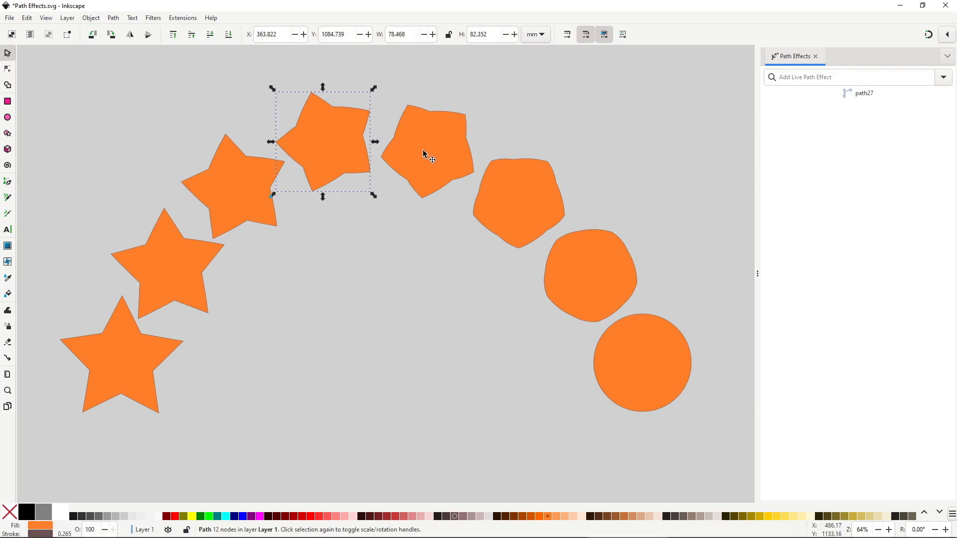
click(427, 160)
drag(429, 156, 365, 299)
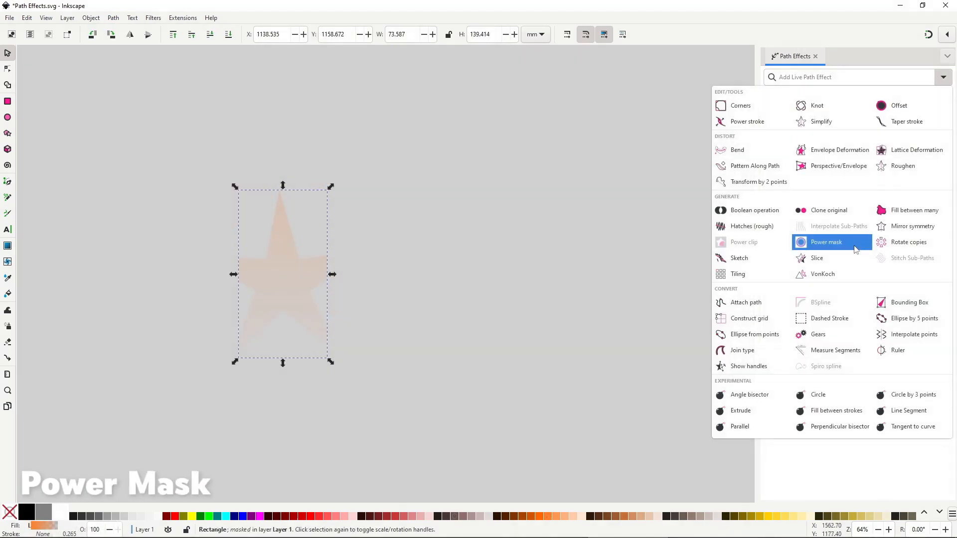
- Apply the Power mask effect to the masked orange gradient rectangle and try its Hide mask option, leaving it off
click(855, 249)
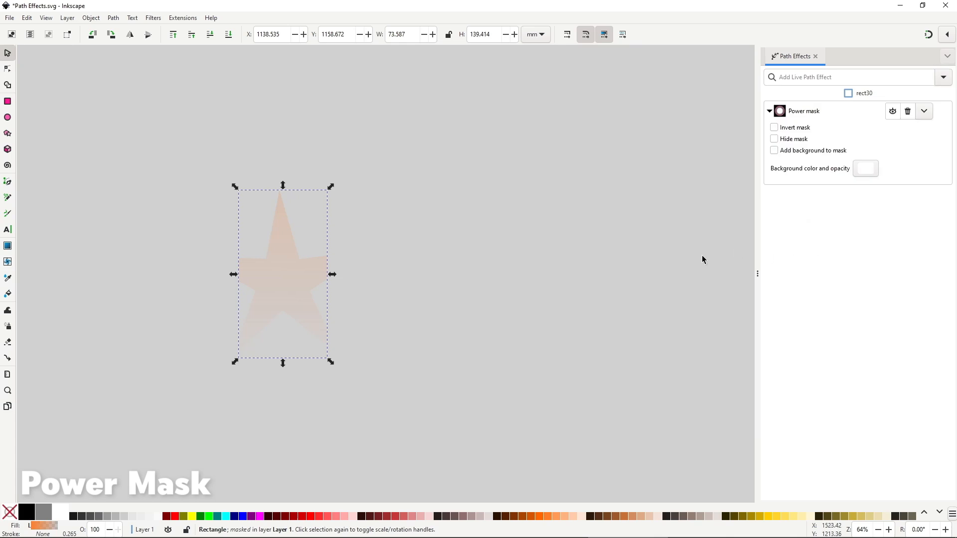
click(792, 139)
click(793, 139)
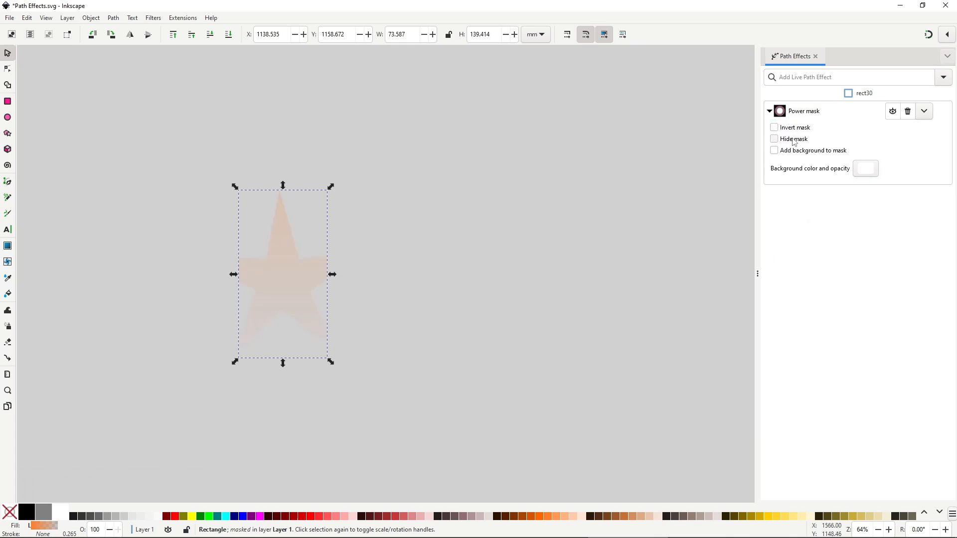
click(794, 140)
click(793, 141)
- Enable Add background to mask and toggle Invert mask to compare, leaving the inversion off
click(775, 151)
click(794, 129)
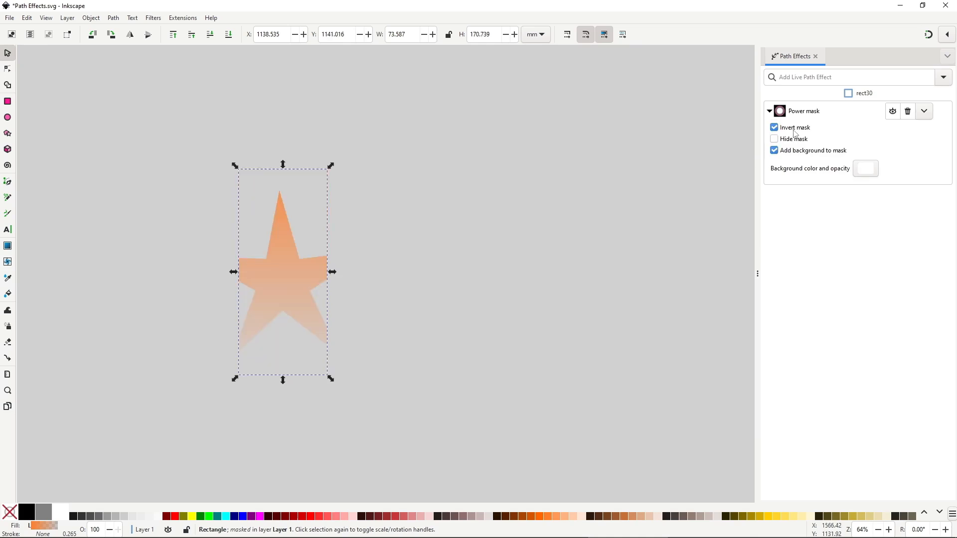
click(794, 130)
click(794, 129)
click(794, 129)
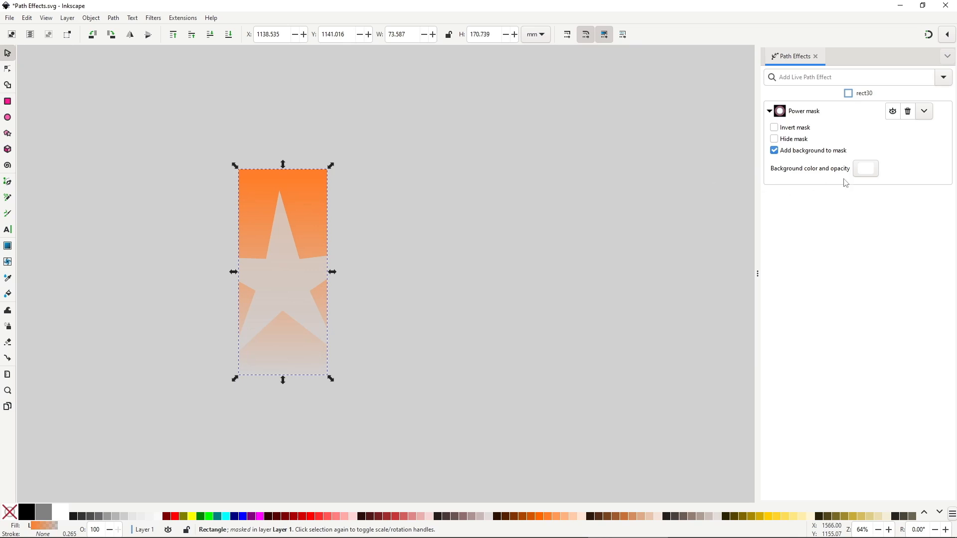
- Examine the Power mask's background color and opacity settings and close them
click(866, 169)
mouse_move(501, 339)
mouse_down()
mouse_move(451, 335)
mouse_move(516, 342)
mouse_up()
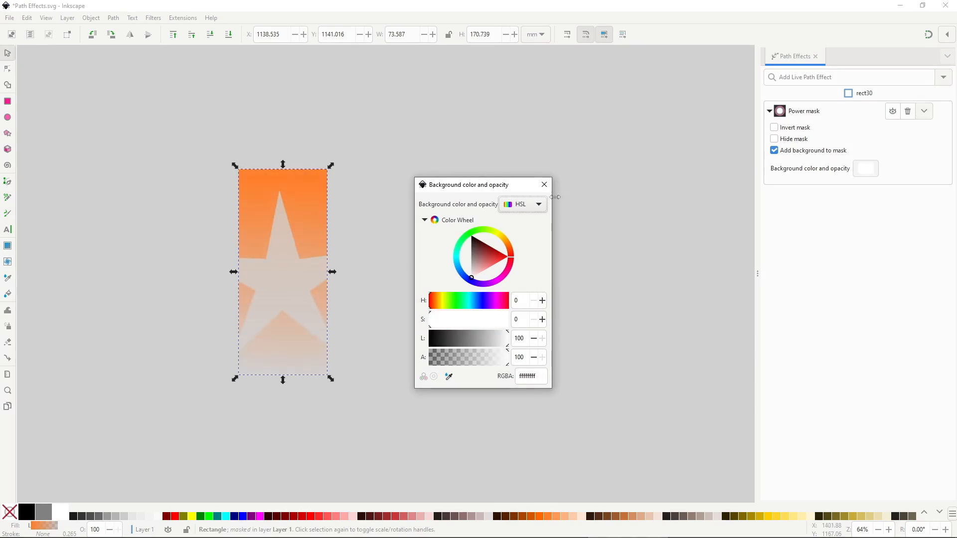
click(544, 185)
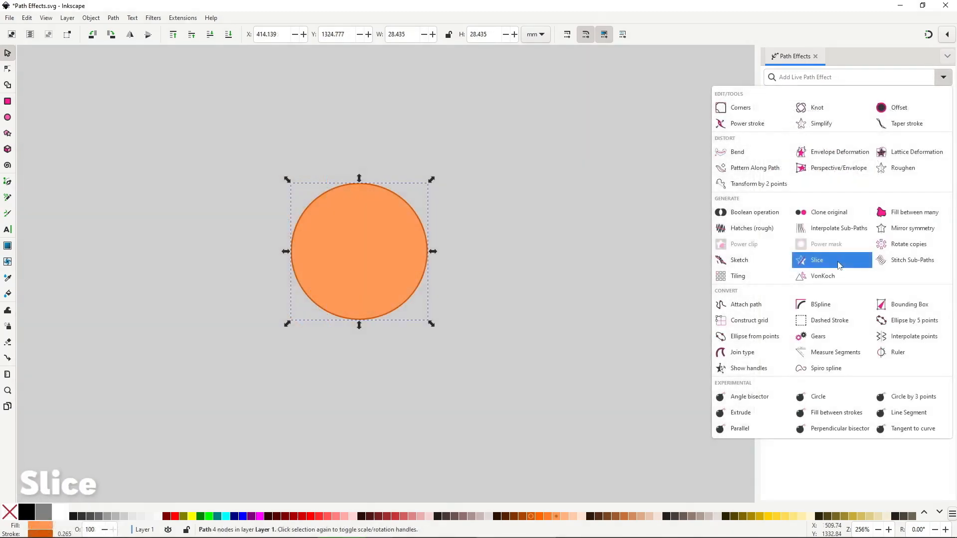
- Apply the Slice effect to the orange circle and tilt its slice line from X 436.62, Y 1323.67 to X 432.70, Y 1353.70
click(839, 266)
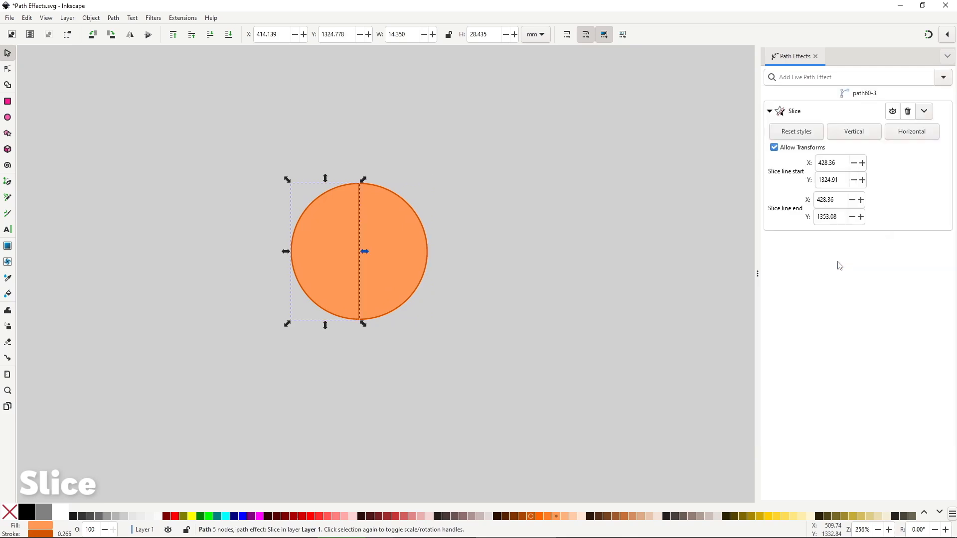
key(n)
drag(362, 253, 384, 259)
drag(380, 187, 399, 181)
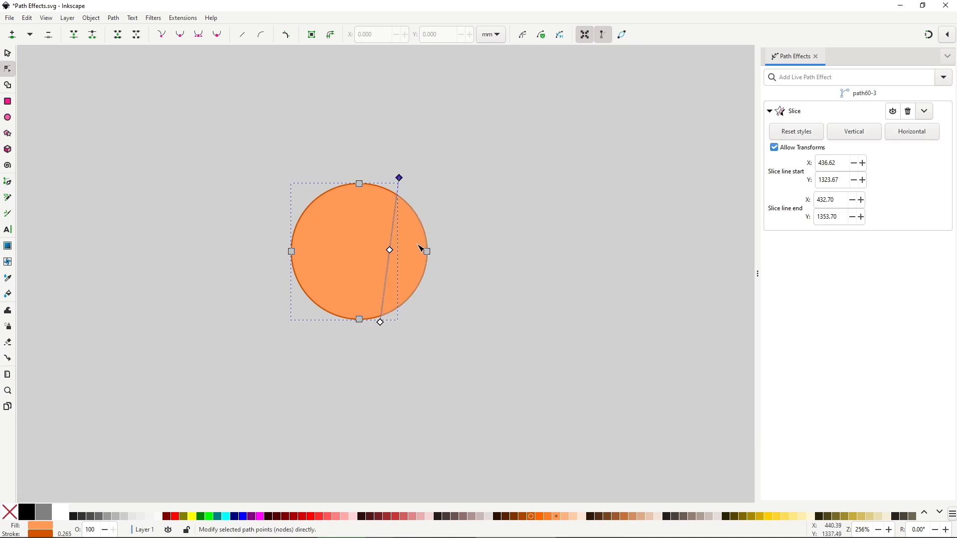
- Select the right slice of the orange circle and move it to the right, away from the main piece
key(s)
click(413, 256)
drag(413, 257, 466, 259)
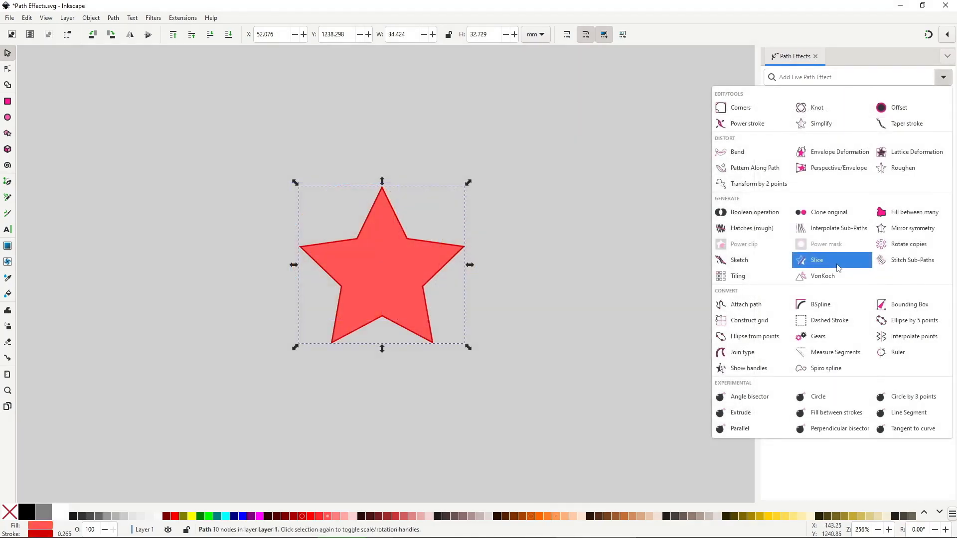
- Slice the red star along a line from X 73.94, Y 1237.46 to X 65.88, Y 1273.16, and move its right piece away
click(837, 267)
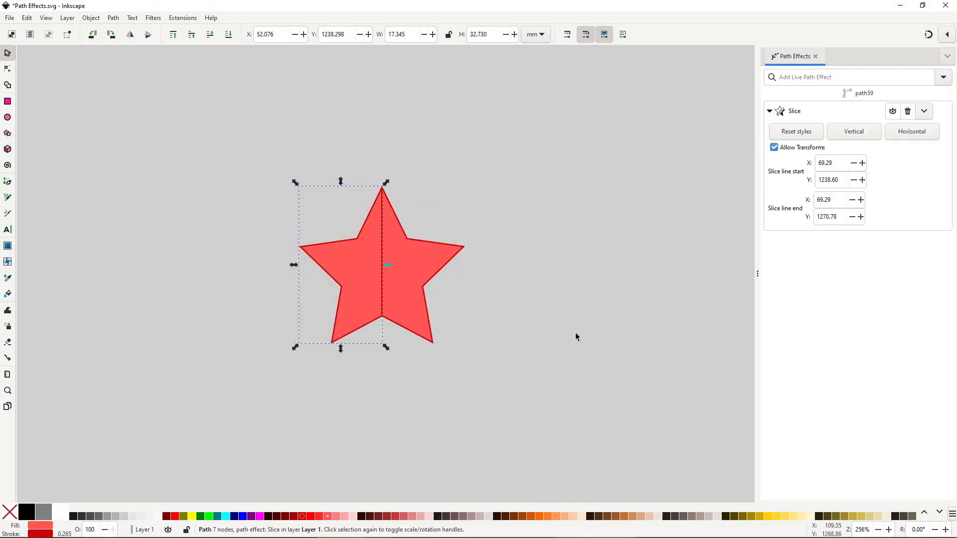
key(n)
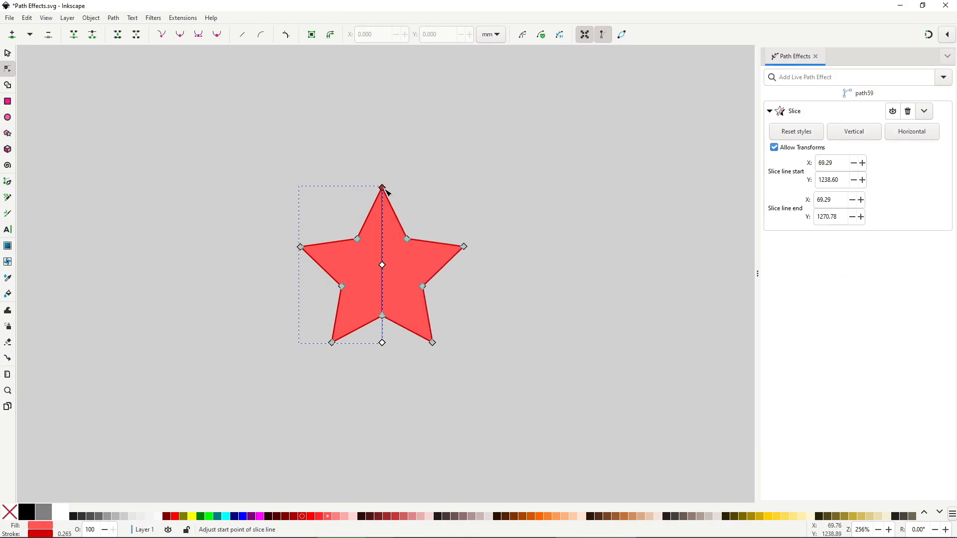
drag(386, 192, 408, 186)
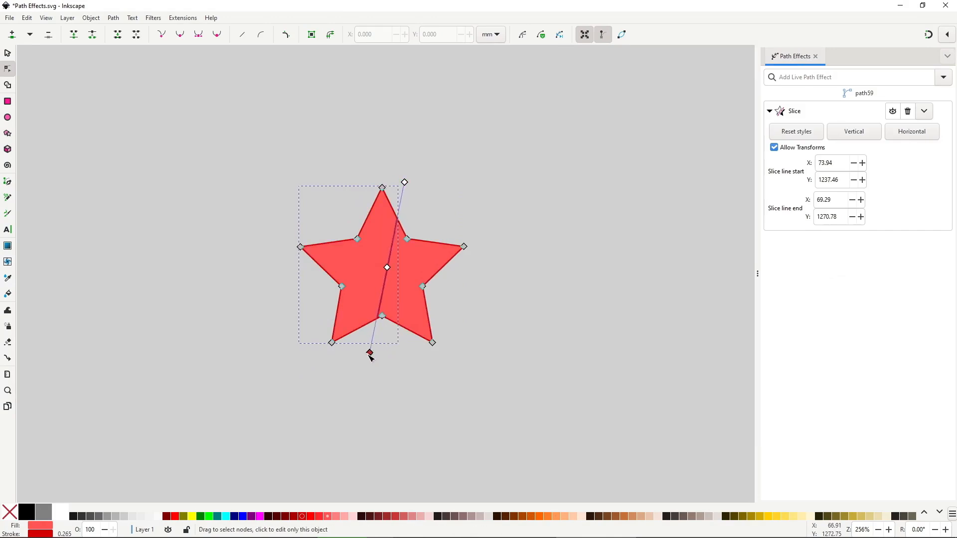
drag(369, 353, 354, 365)
key(s)
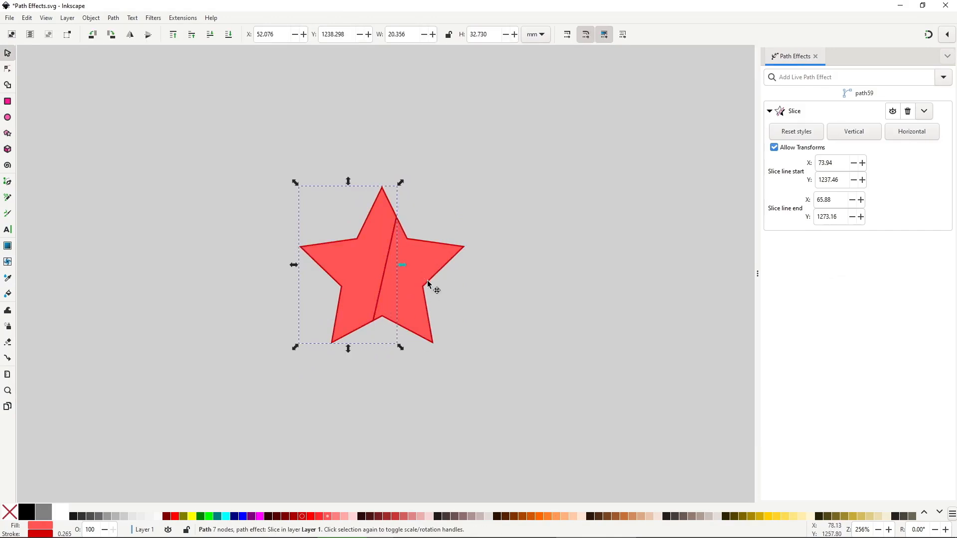
drag(428, 284, 451, 291)
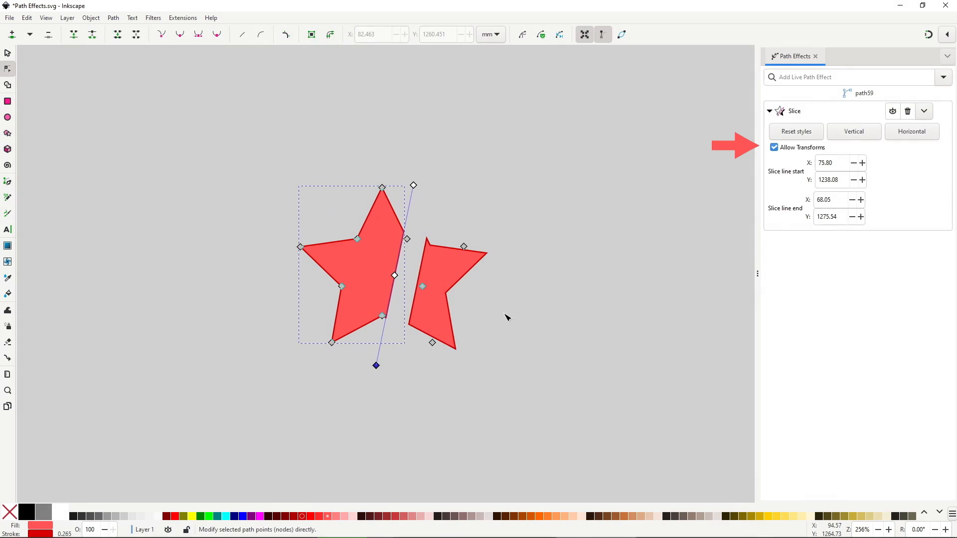
- Move the right star piece farther away from the main piece and stretch it upward to about 32 mm high
key(s)
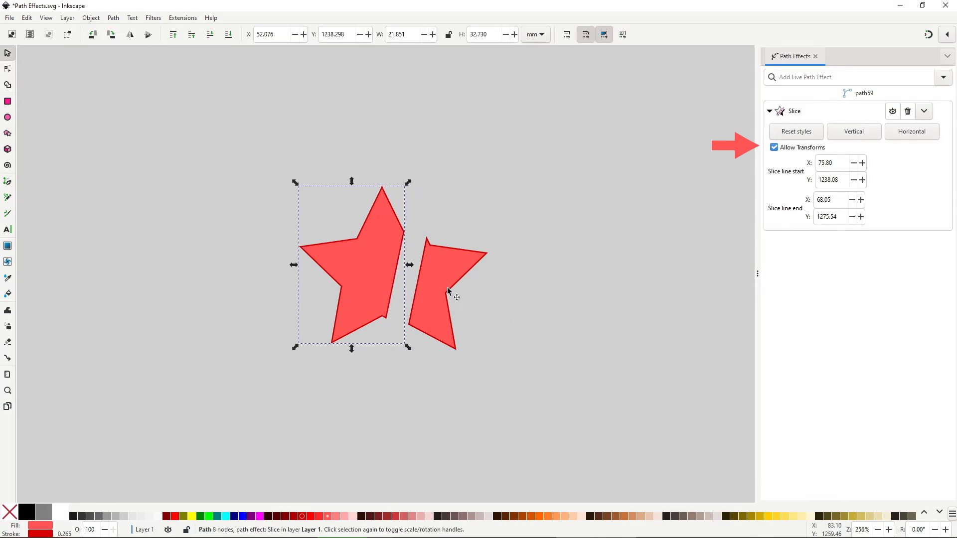
click(447, 287)
drag(447, 287, 480, 285)
drag(483, 232, 487, 192)
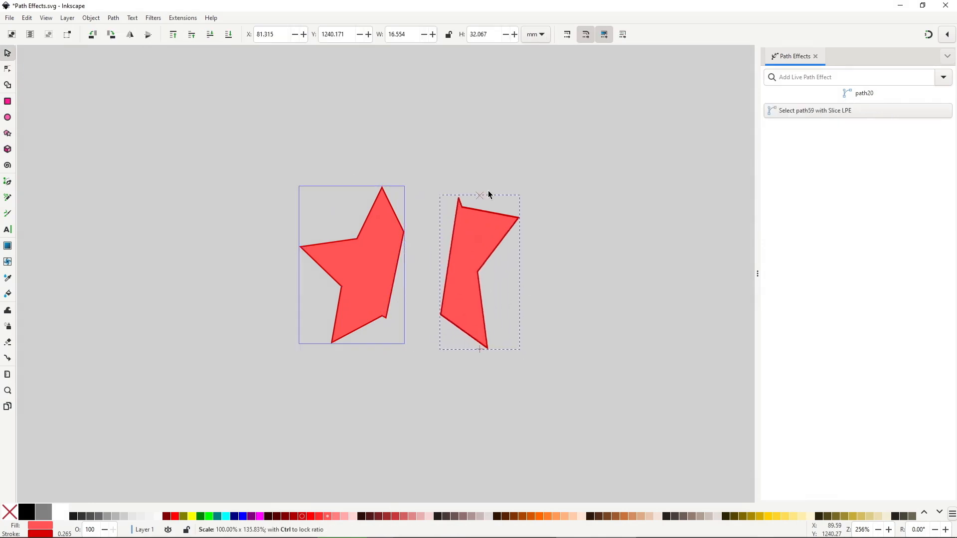
- Squeeze the left star piece to about half its width and rotate the right piece slightly clockwise
click(366, 272)
drag(294, 265, 344, 265)
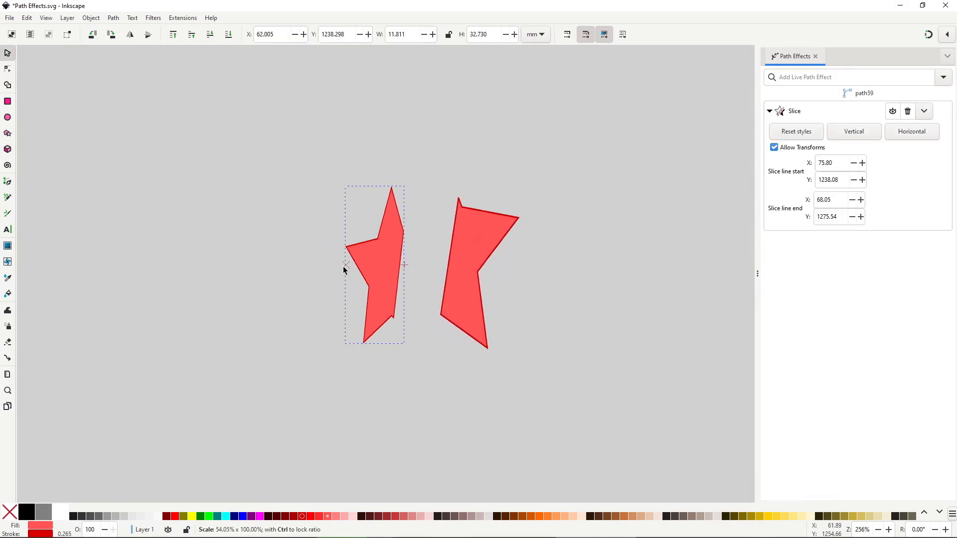
click(469, 310)
click(487, 248)
drag(526, 196, 530, 202)
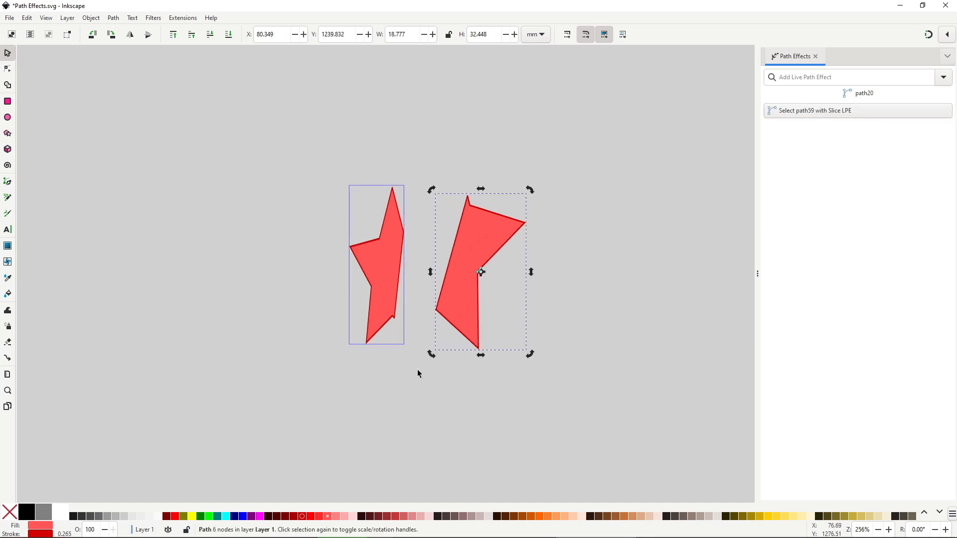
- Move the star's slice line end to X 68.85, Y 1277.60 and shift its start point toward the right piece
click(385, 303)
key(n)
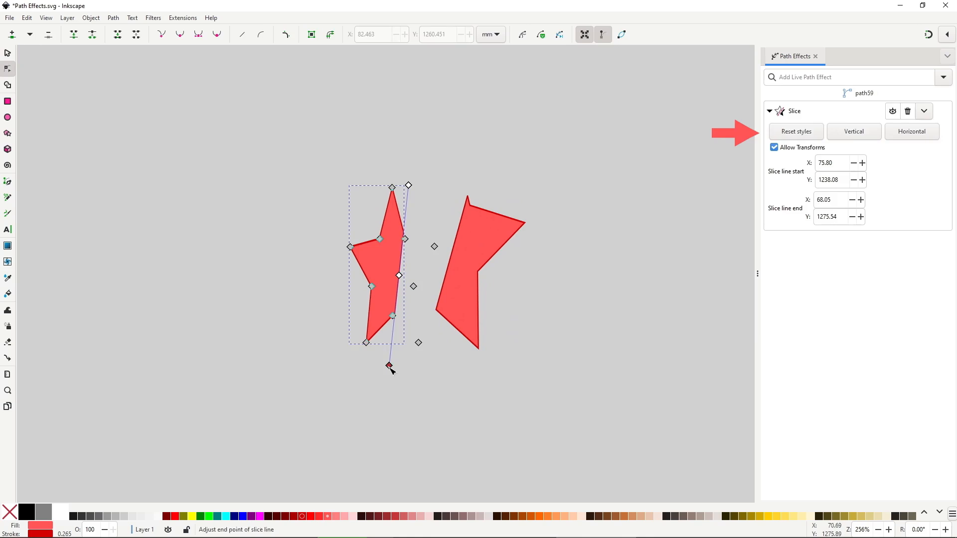
mouse_move(389, 367)
mouse_down()
mouse_move(412, 376)
mouse_move(393, 378)
mouse_up()
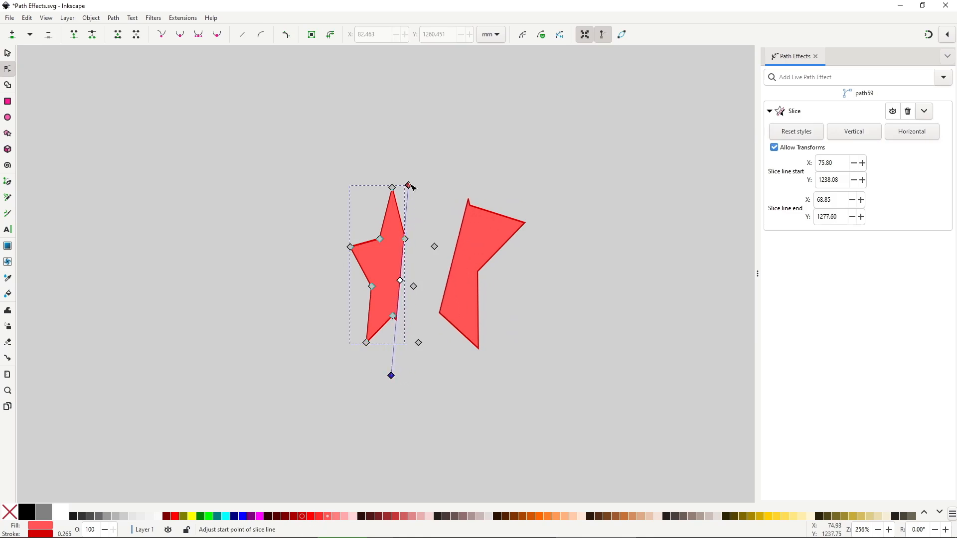
drag(408, 186, 429, 198)
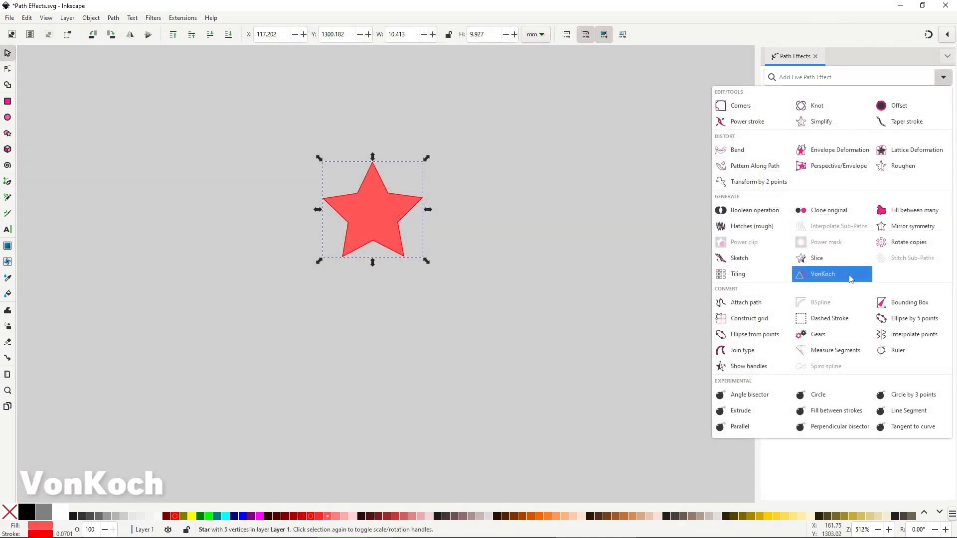
- Apply the VonKoch effect to the plain red star and increase its number of generations
click(850, 279)
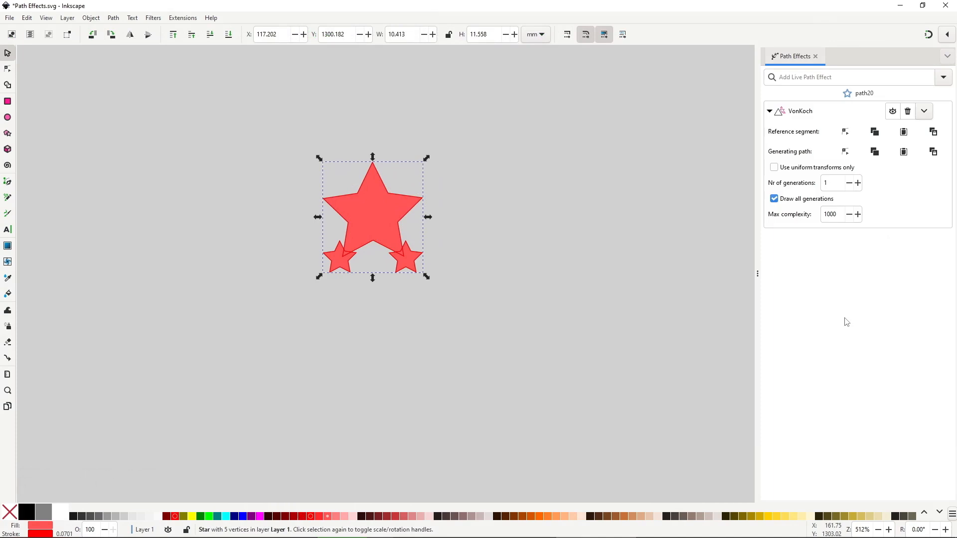
click(859, 183)
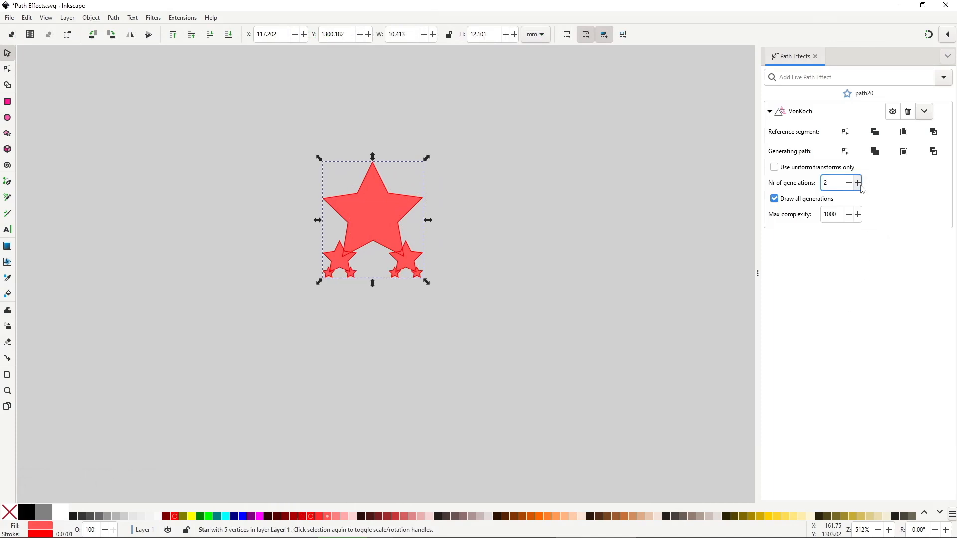
click(859, 184)
click(859, 183)
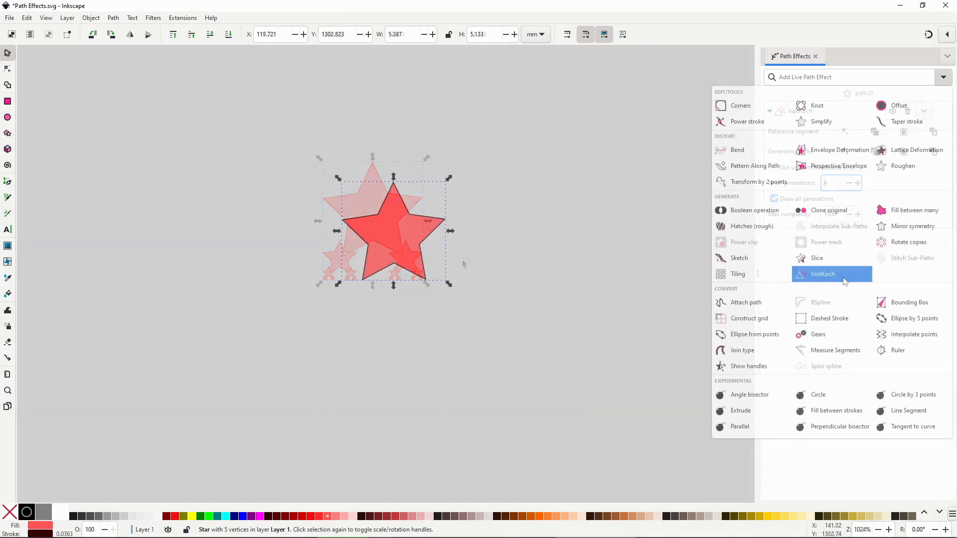
- Apply VonKoch to the black-outlined star and lengthen its reference segment to run from X 118.158, Y 1304.979 to X 125.896, Y 1304.747
click(844, 281)
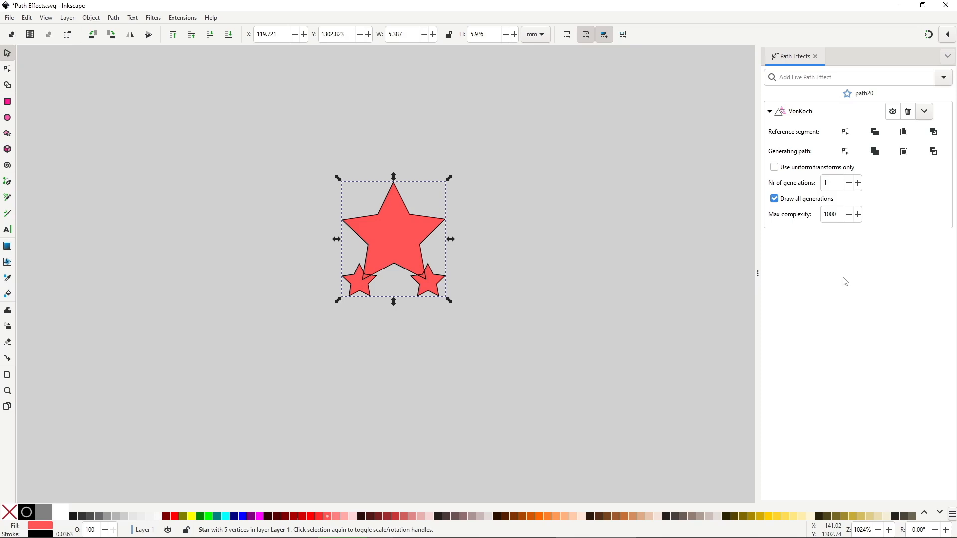
click(845, 132)
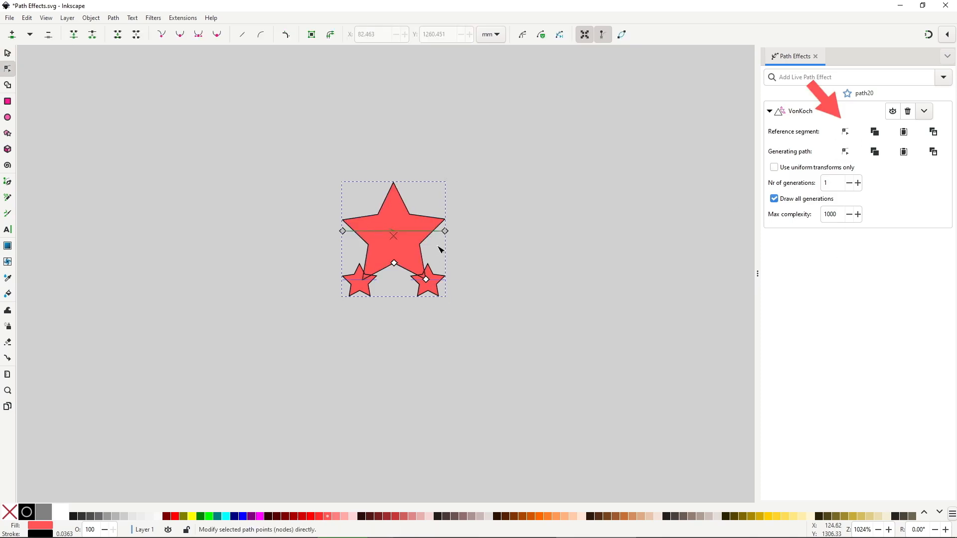
mouse_move(445, 231)
mouse_down()
mouse_move(444, 191)
mouse_move(464, 270)
mouse_move(461, 218)
mouse_up()
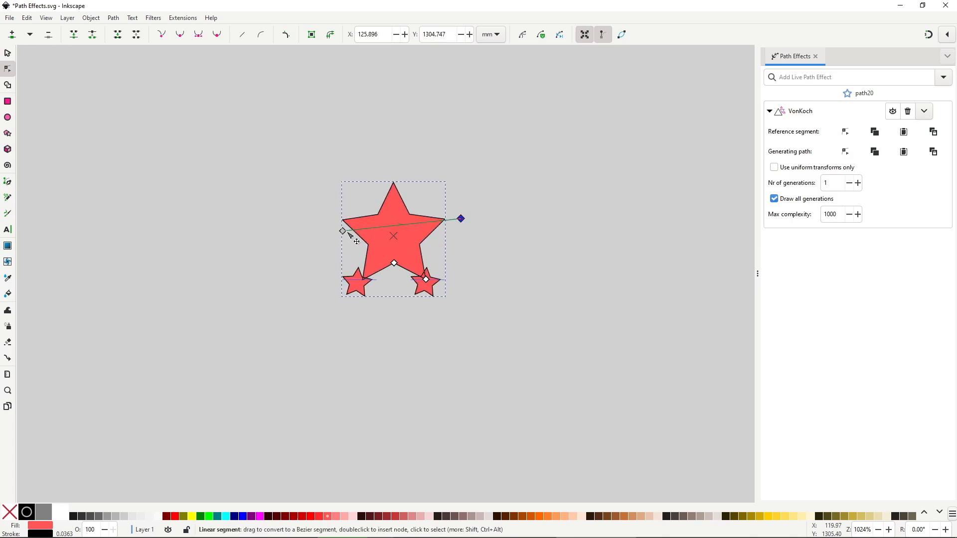
mouse_move(349, 233)
mouse_down()
mouse_move(345, 252)
mouse_move(320, 214)
mouse_move(299, 219)
mouse_move(234, 300)
mouse_move(371, 239)
mouse_move(391, 243)
mouse_move(311, 223)
mouse_up()
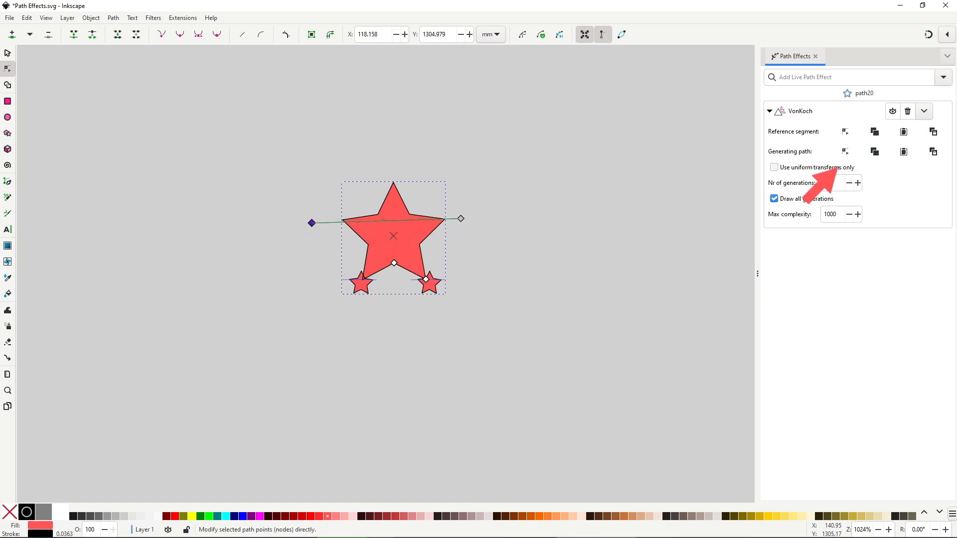
- Move the right ends of the two VonKoch generating path segments to X 121.943, Y 1308.051 and X 125.405, Y 1308.025
click(845, 152)
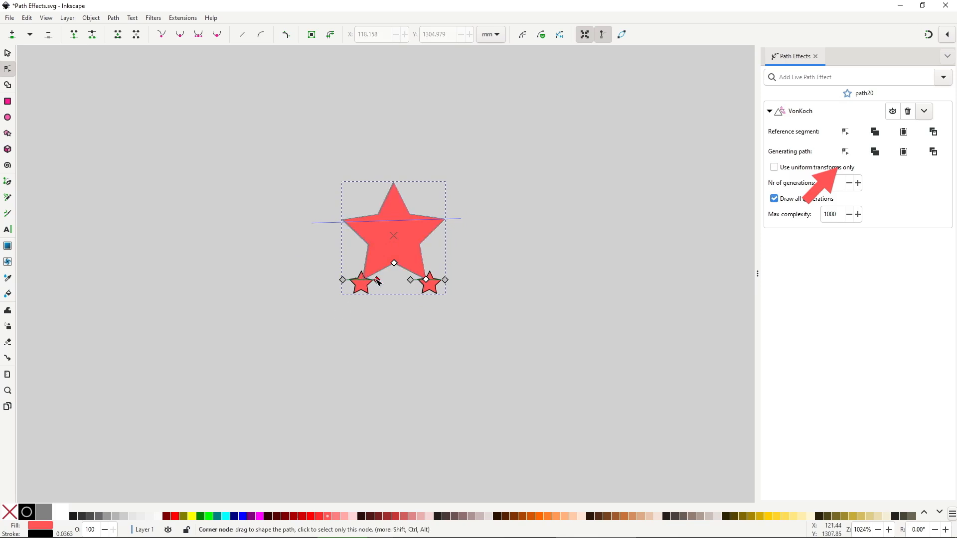
mouse_move(377, 281)
mouse_down()
mouse_move(380, 299)
mouse_move(378, 281)
mouse_move(386, 283)
mouse_up()
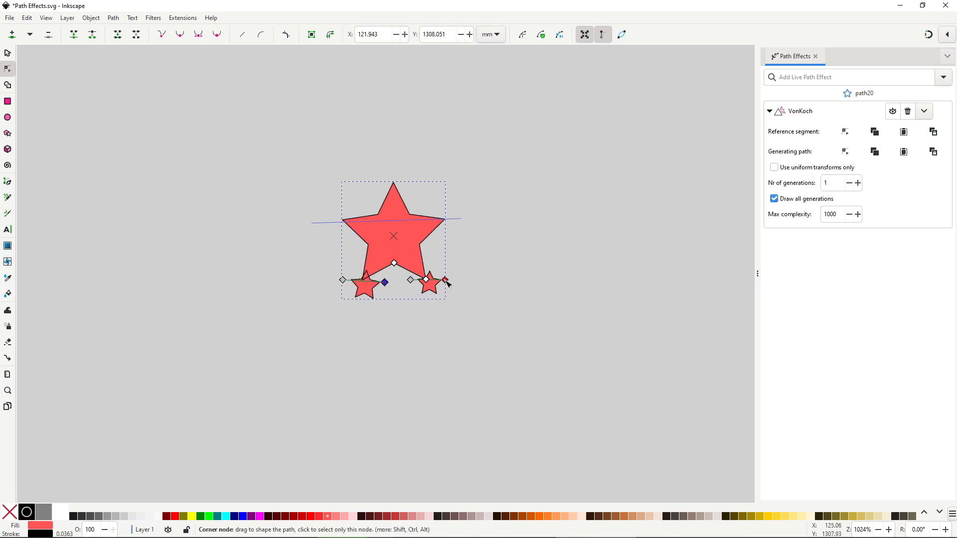
mouse_move(446, 281)
mouse_down()
mouse_move(452, 296)
mouse_move(452, 282)
mouse_up()
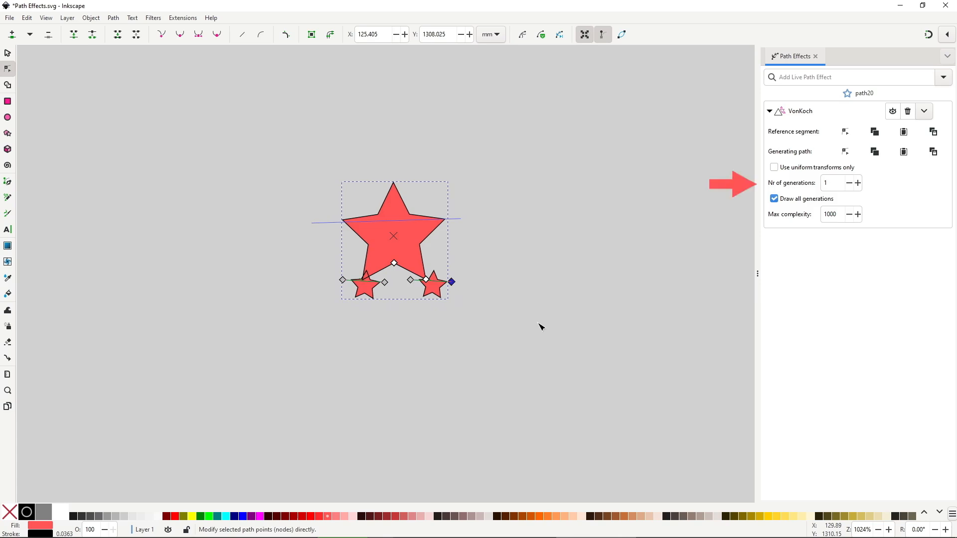
- Set the VonKoch generations to 3 and spread the generating path segments outward, sloping down toward the center
click(857, 183)
click(858, 183)
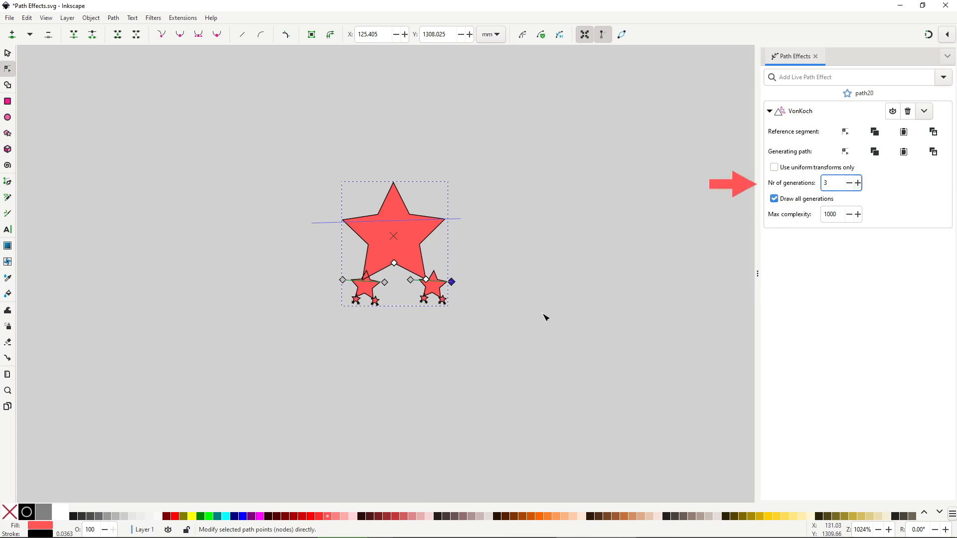
drag(451, 282, 489, 295)
drag(343, 281, 280, 273)
drag(384, 282, 409, 303)
drag(489, 294, 484, 272)
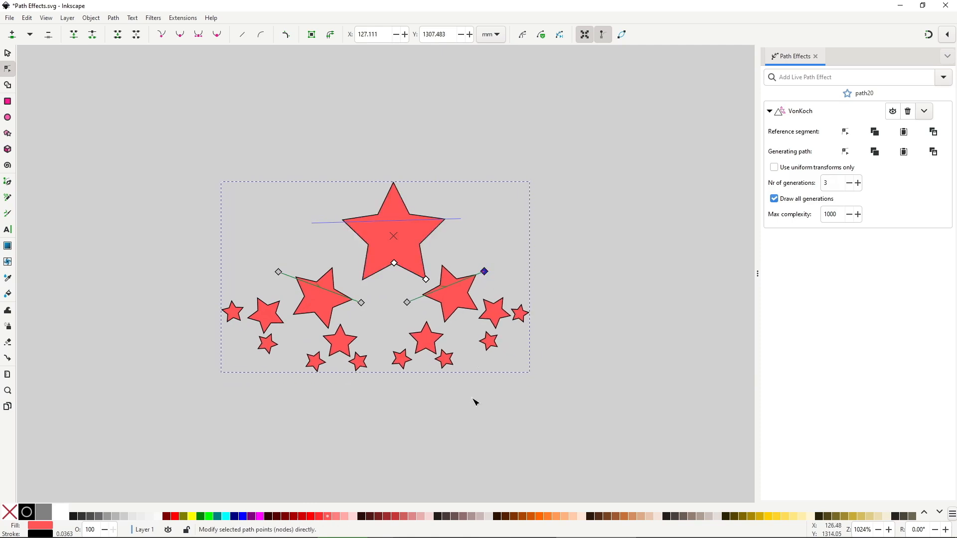
- Set the VonKoch number of generations to 6 and raise the max complexity above 1258
click(857, 183)
click(858, 183)
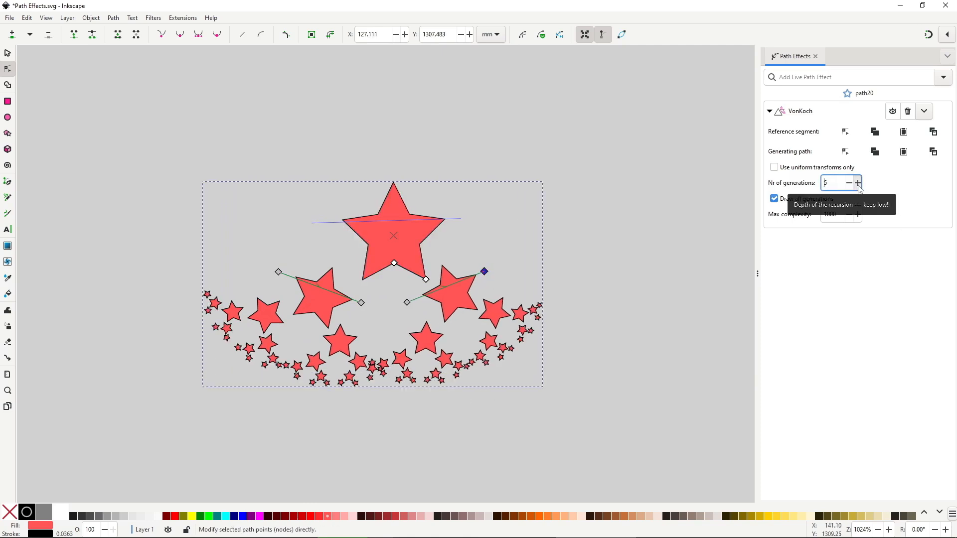
click(858, 184)
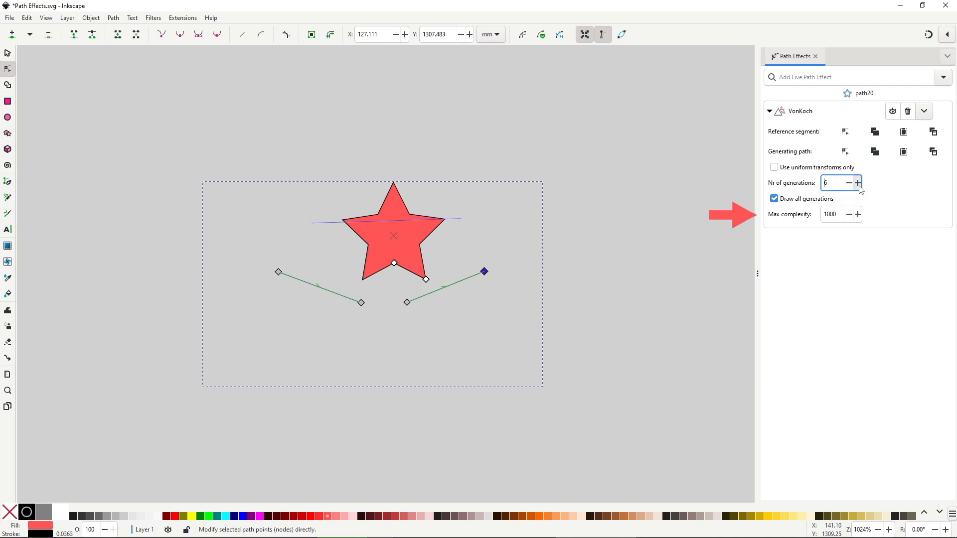
click(857, 215)
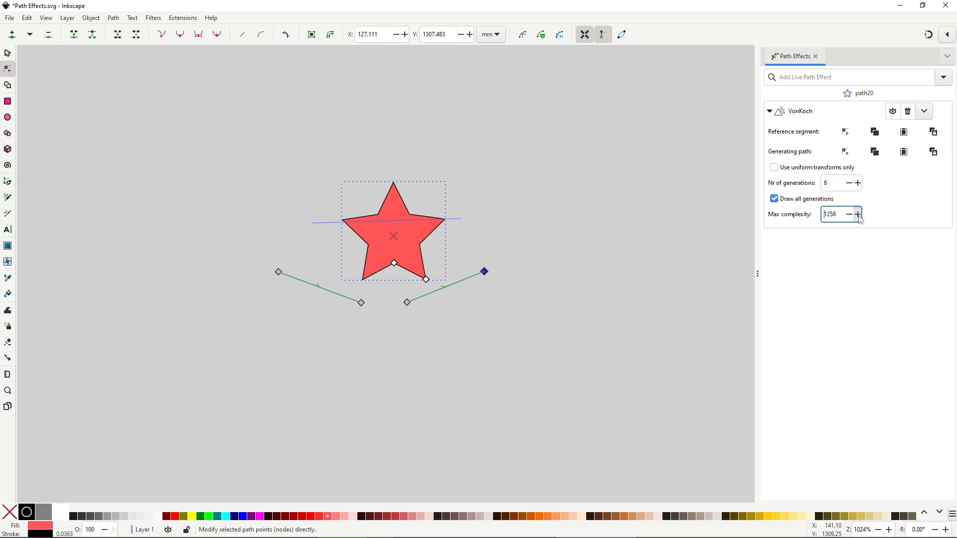
click(858, 215)
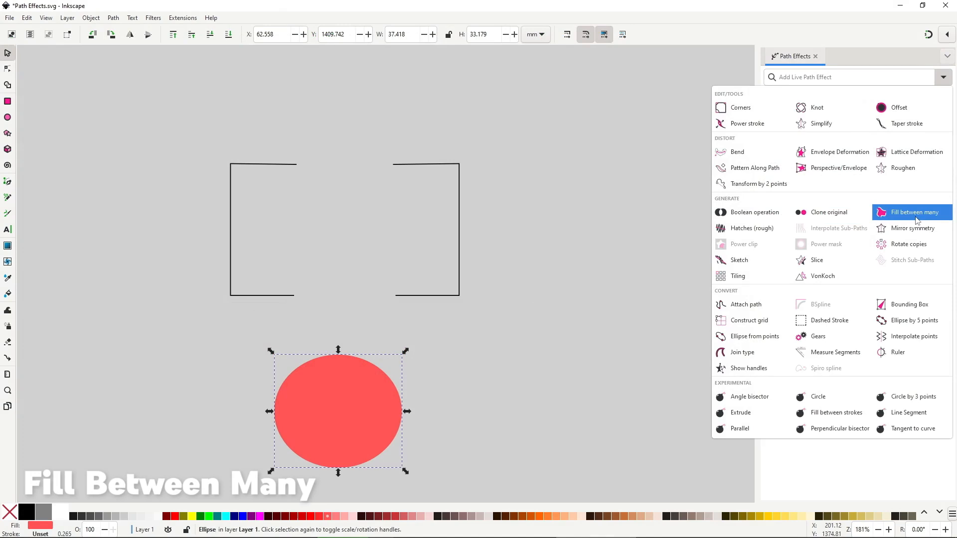
- Apply Fill between many to the red ellipse and link the two open bracket-shaped paths to it
click(916, 220)
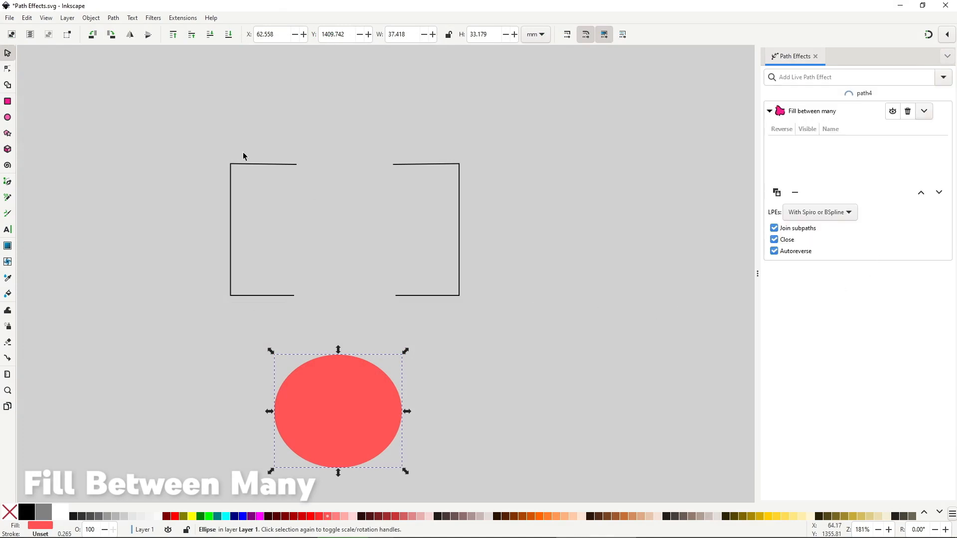
drag(153, 98, 548, 336)
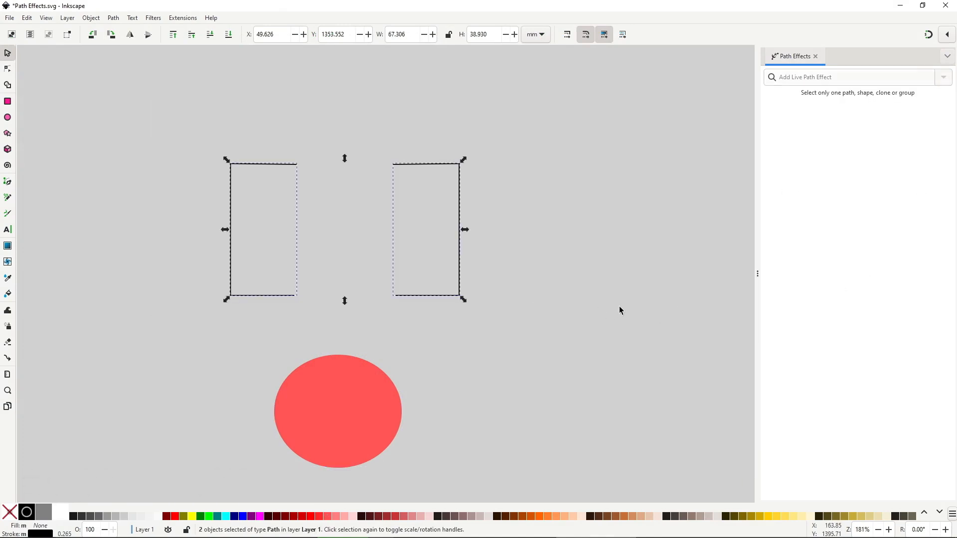
click(388, 405)
click(780, 196)
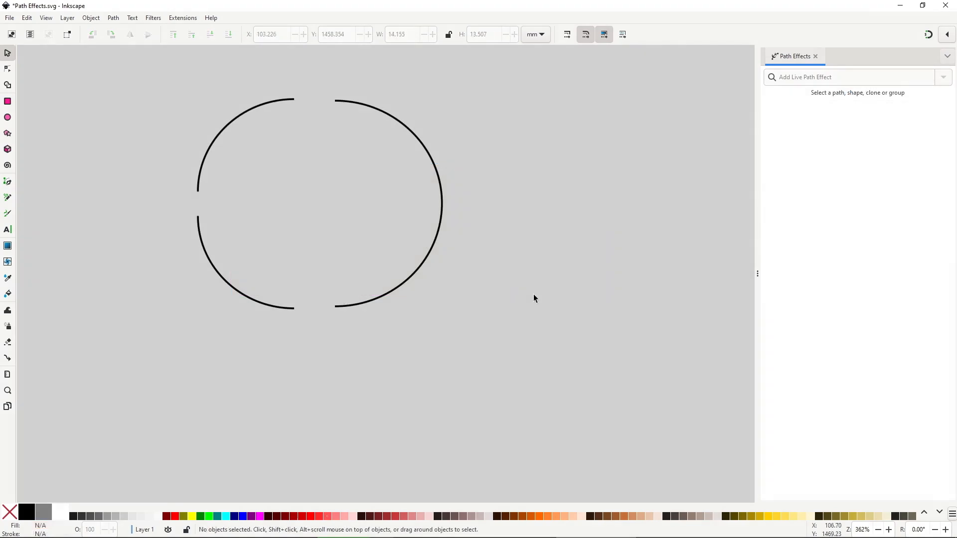
- Draw a red five-pointed star about 15 mm wide beside the three arcs and apply Fill between many to it
drag(560, 280, 589, 326)
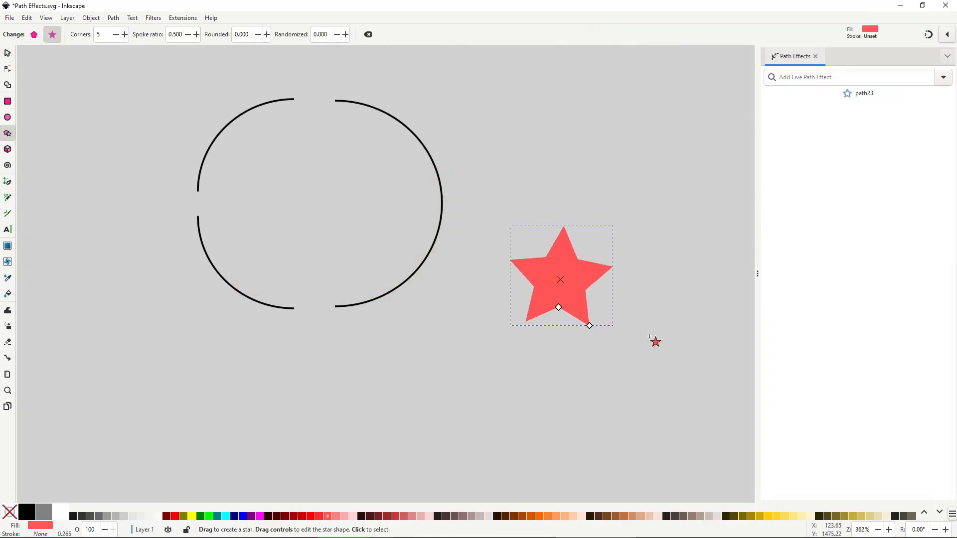
click(943, 77)
click(909, 212)
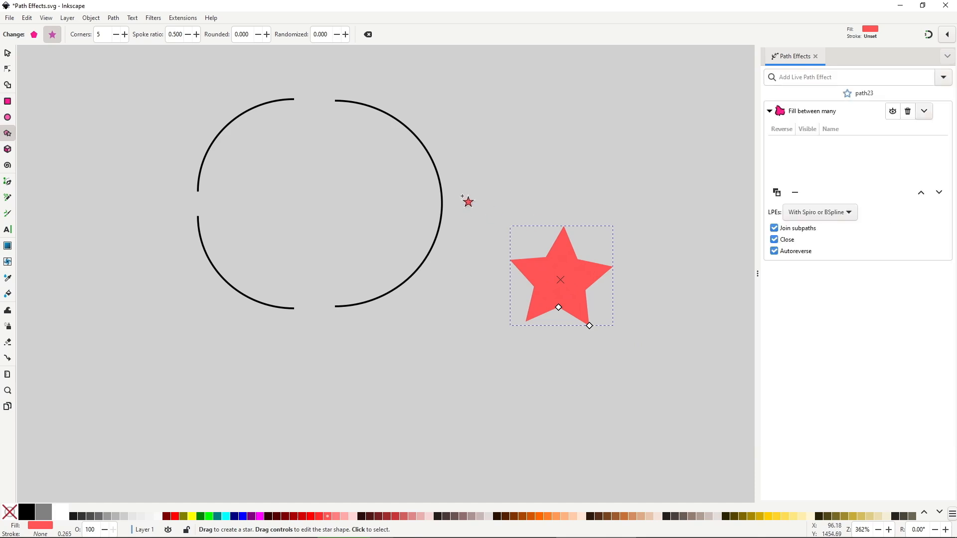
- Copy the three open arcs and link them to the star's Fill between many effect
key(s)
drag(145, 81, 460, 351)
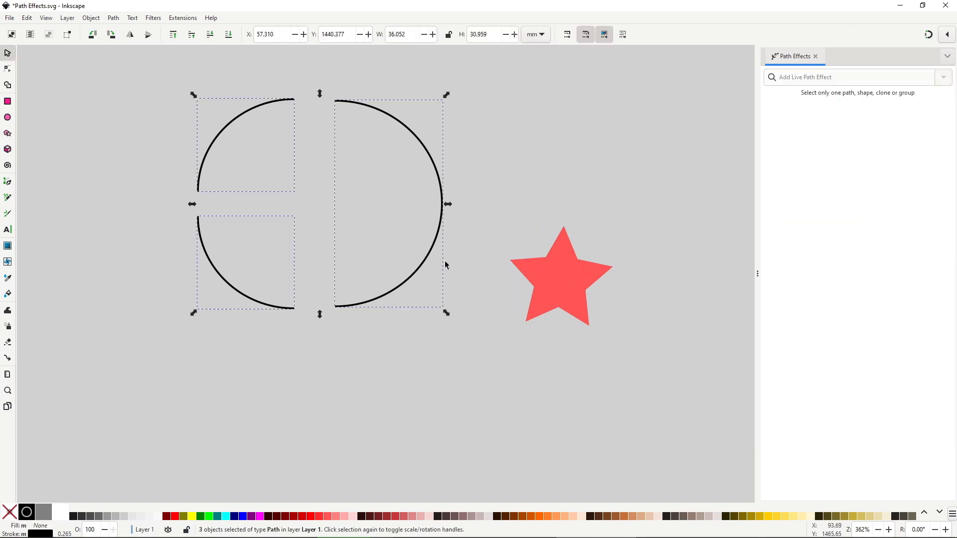
right_click(443, 189)
click(460, 204)
click(560, 281)
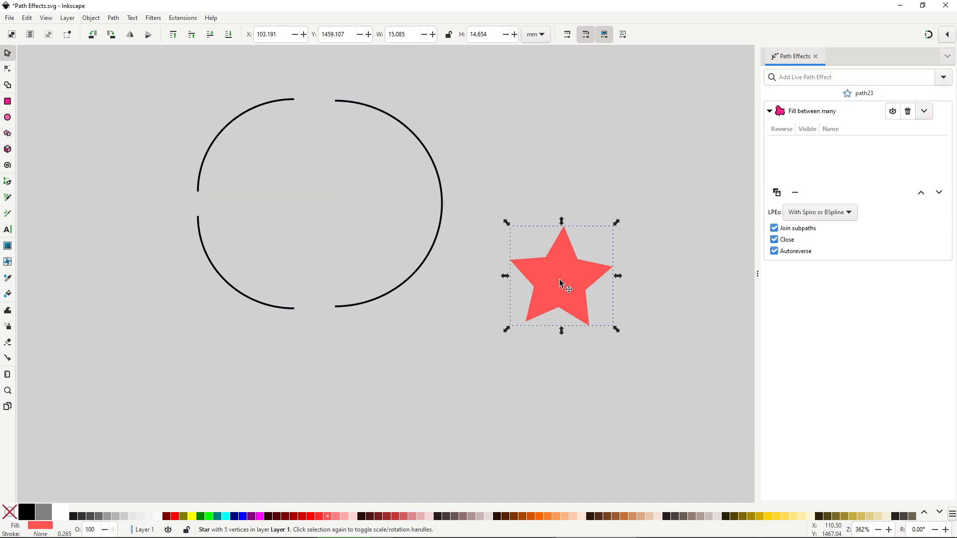
click(776, 192)
click(693, 256)
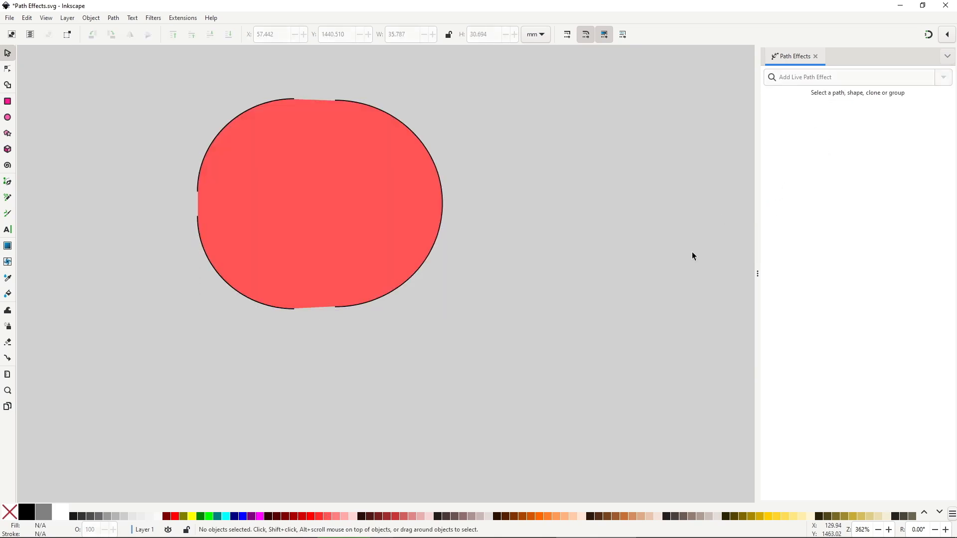
- Reshape the right arc by moving its four nodes outward, making it about 22 mm wide and 39 mm high
click(440, 194)
key(n)
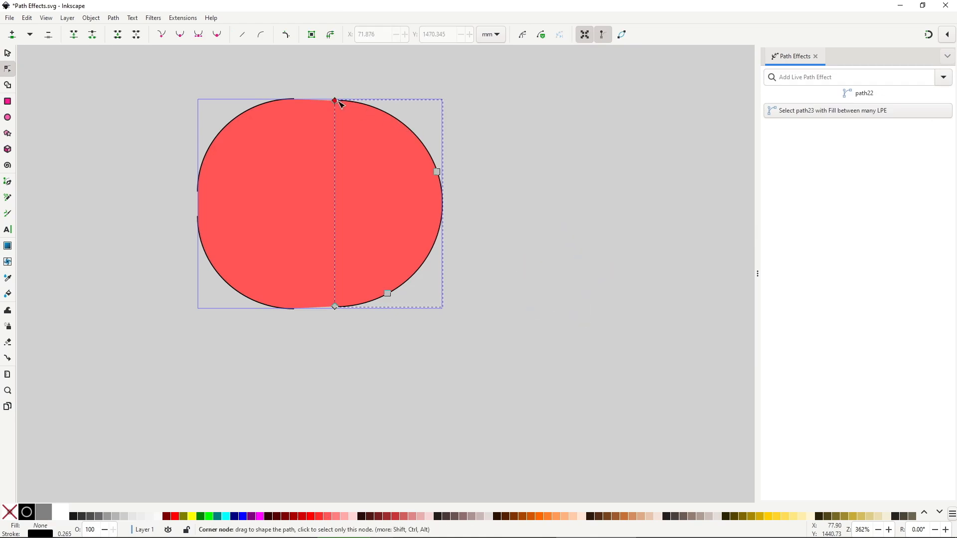
drag(334, 100, 371, 73)
drag(333, 308, 333, 337)
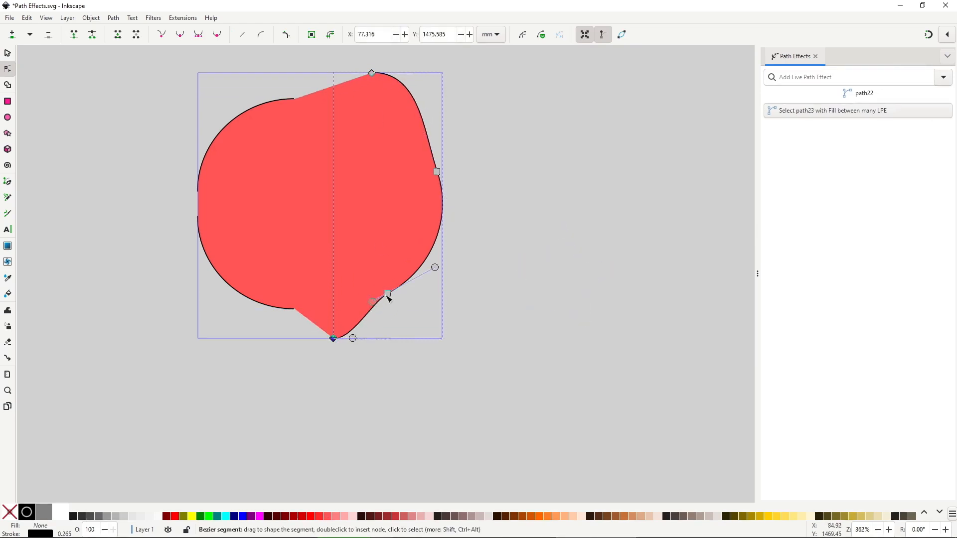
drag(387, 294, 422, 319)
drag(443, 171, 478, 163)
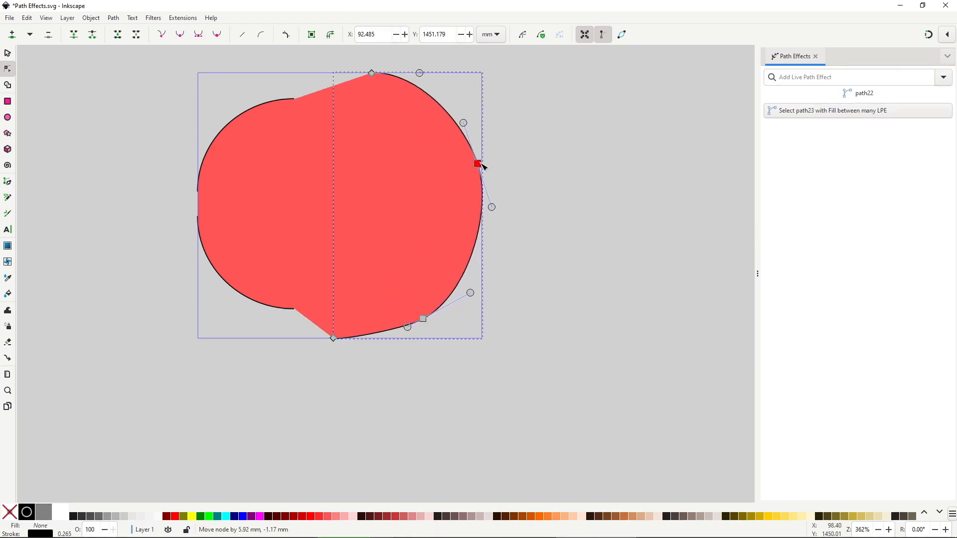
key(s)
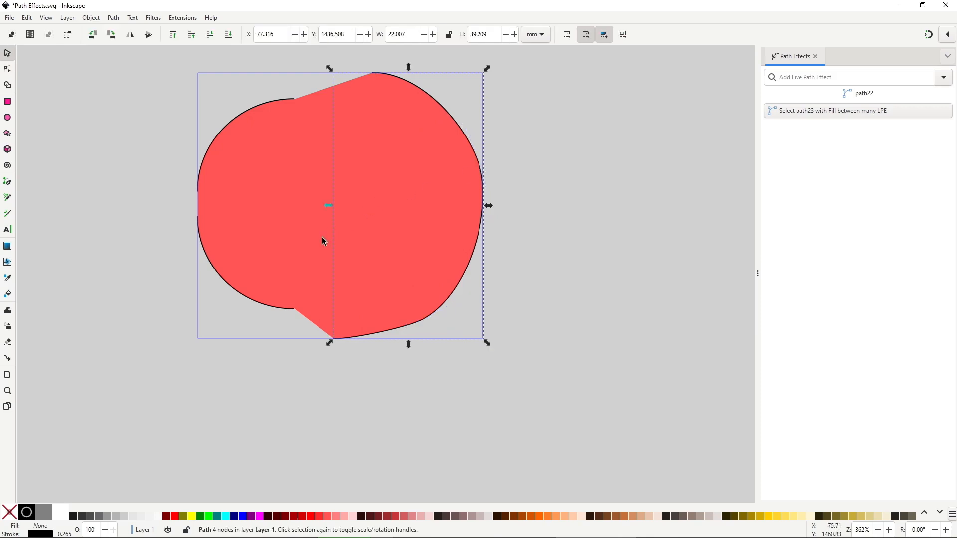
- Reshape the upper-left arc linked to the red fill by moving its nodes outward
click(514, 302)
click(371, 217)
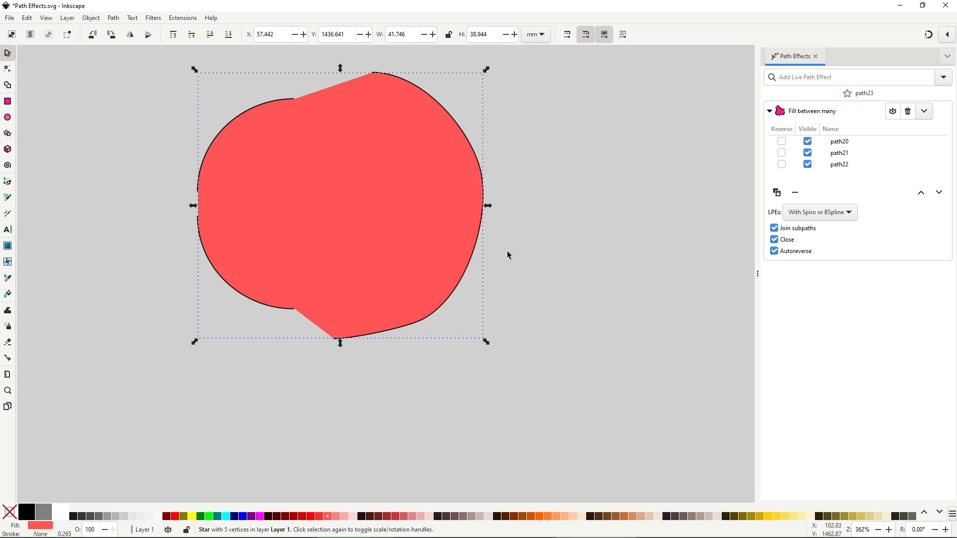
alt+click(473, 242)
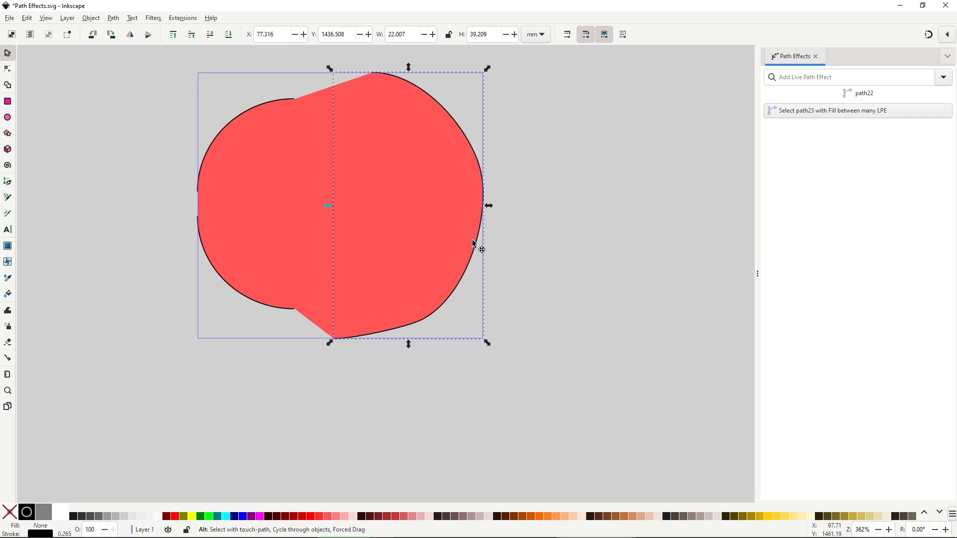
alt+click(474, 244)
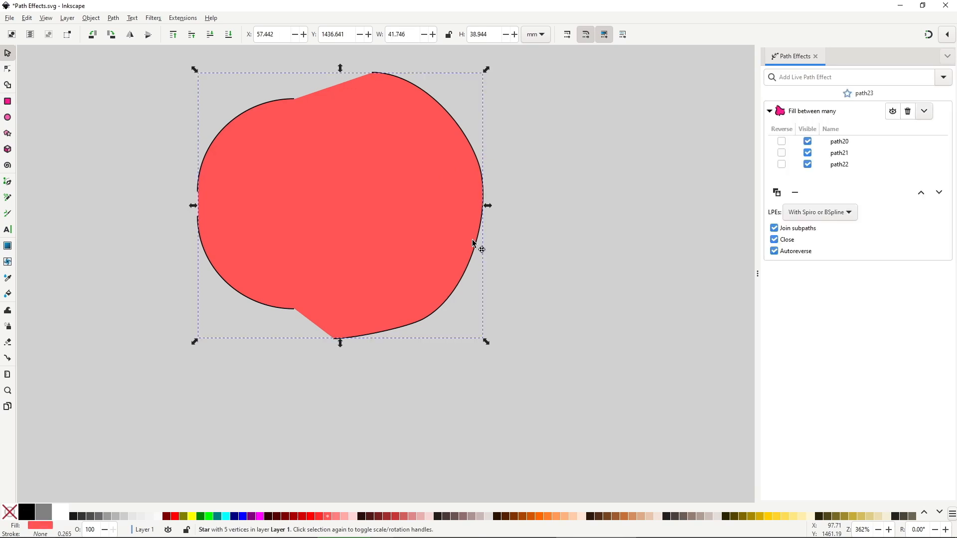
alt+click(216, 136)
key(n)
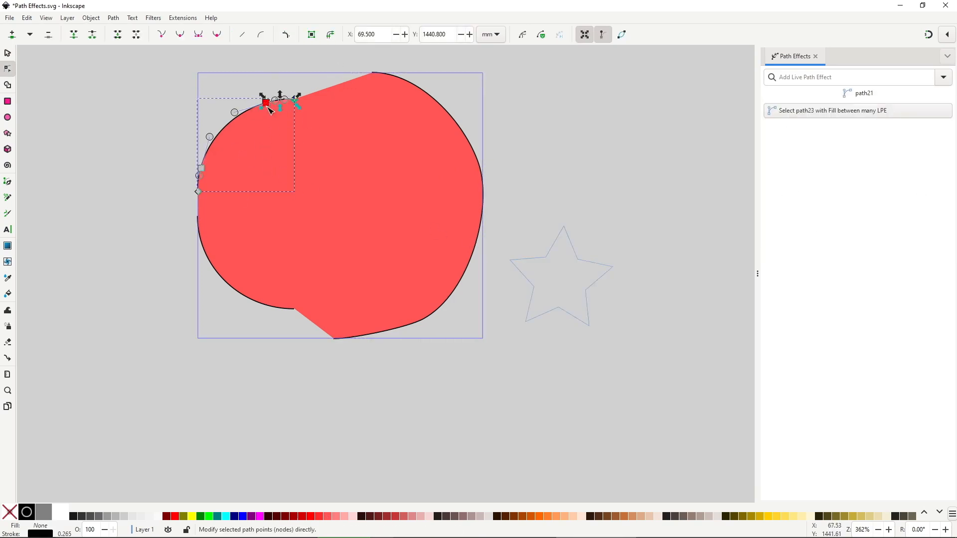
drag(267, 96, 262, 88)
drag(202, 169, 188, 164)
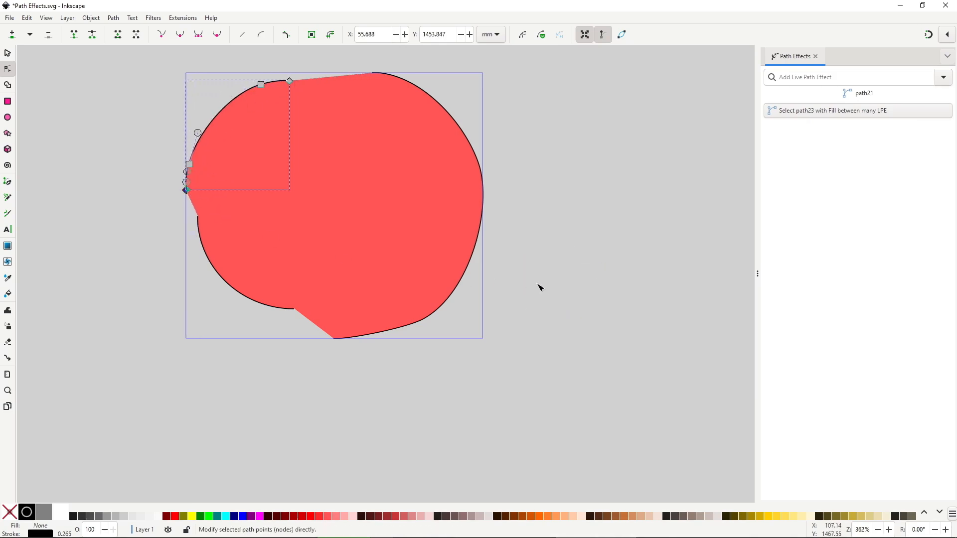
- Transform the red filled shape together with its linked arcs by moving, vertically squashing and rotating it
key(s)
click(418, 222)
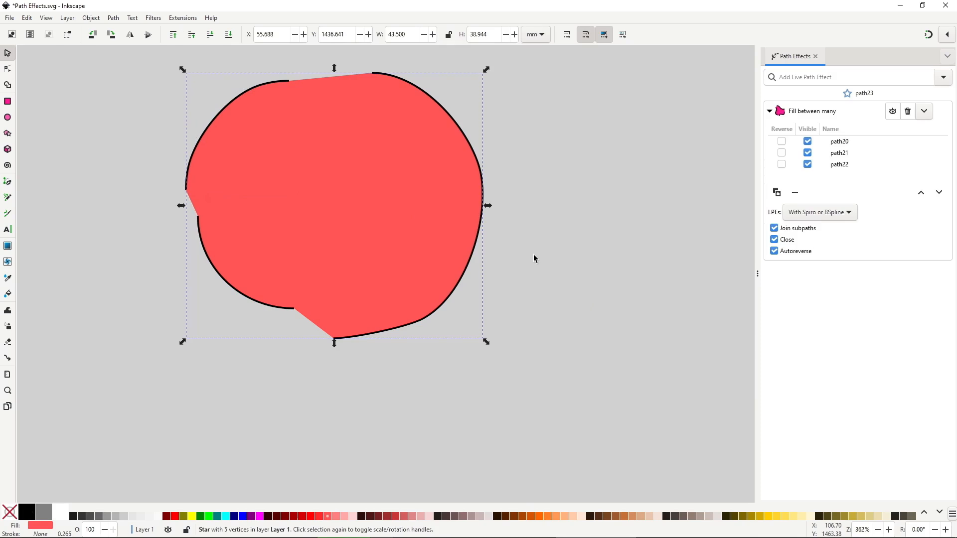
drag(376, 223, 487, 295)
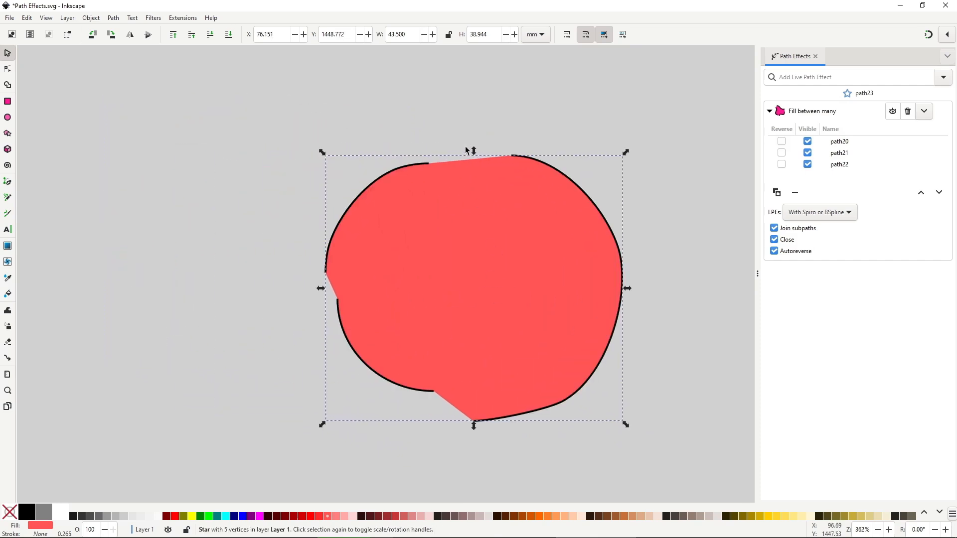
drag(466, 151, 463, 236)
drag(506, 325, 299, 225)
click(316, 208)
drag(425, 133, 406, 252)
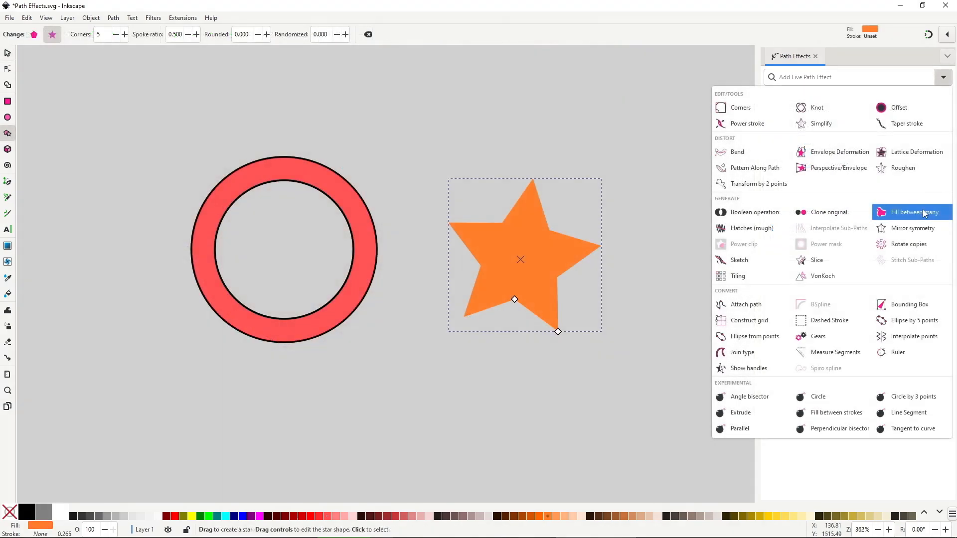
- Apply Fill between many to the orange star and link the copied inner circle of the red ring to it
click(925, 213)
key(s)
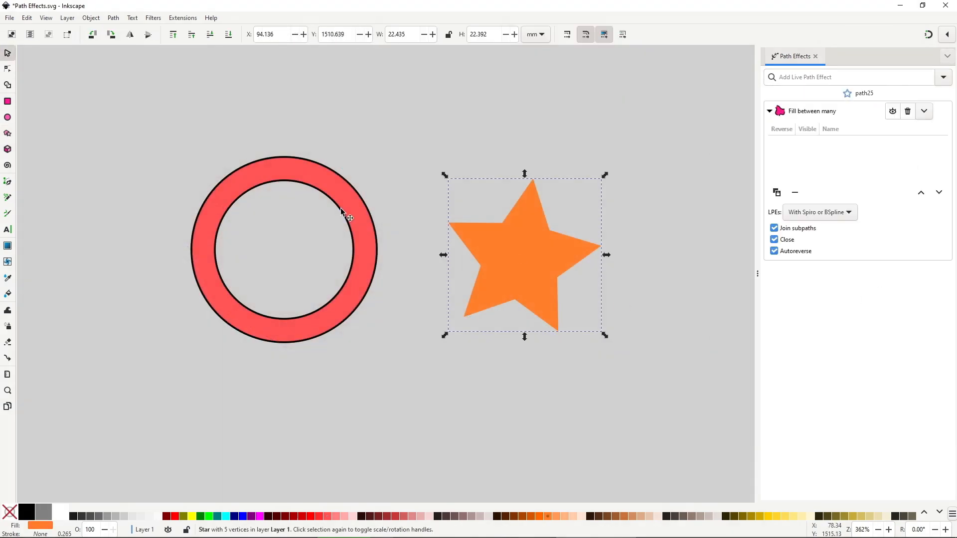
click(348, 213)
click(497, 236)
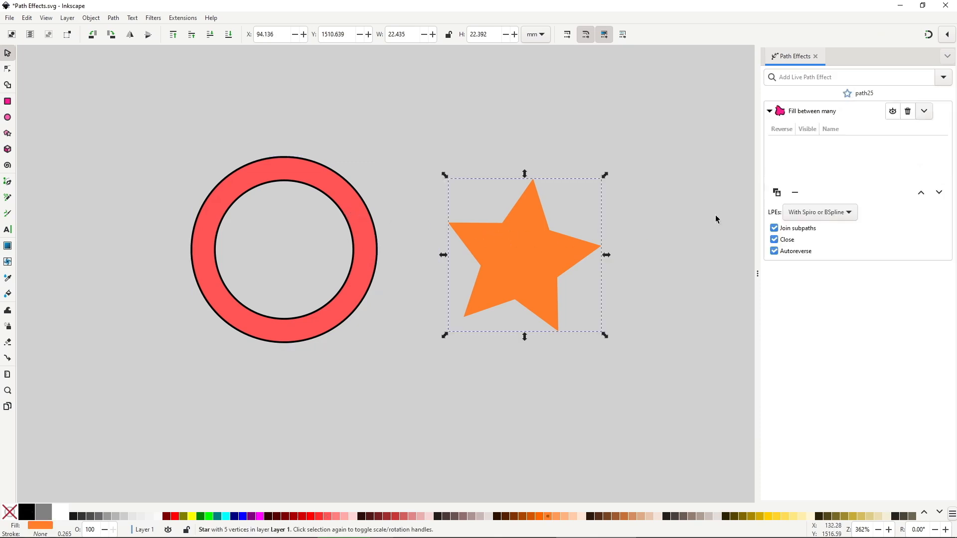
click(776, 192)
- Lower the orange fill one level beneath the inner circle's outline and move it toward the lower right
click(358, 254)
key(Page_Down)
click(610, 330)
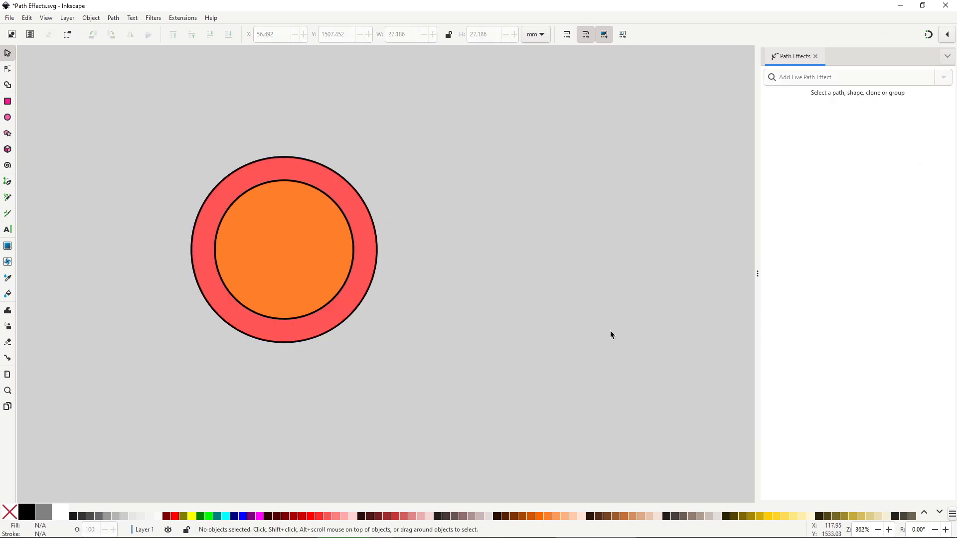
drag(309, 237, 463, 326)
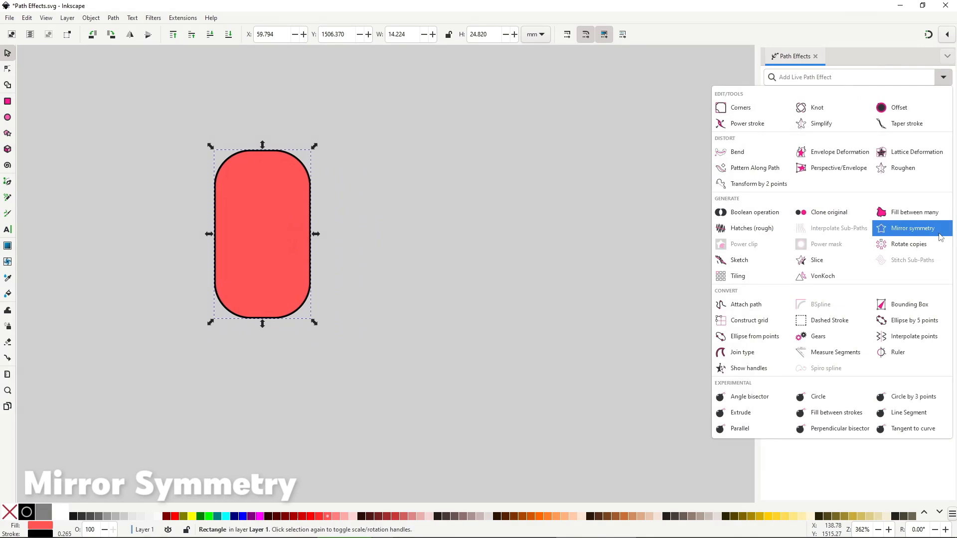
- Apply Mirror symmetry to the red rounded rectangle and to the red five-pointed star path
click(912, 228)
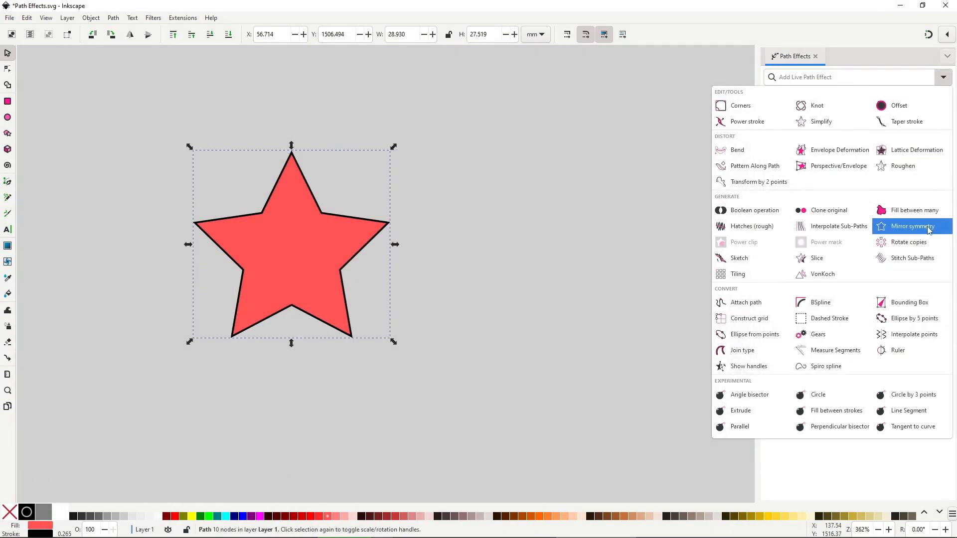
click(930, 228)
key(n)
- Reposition both ends of the star's mirror line to form a diagonal from about X 104.73, Y 1519.44 to X 88.79, Y 1546.71
mouse_move(389, 248)
mouse_down()
mouse_move(376, 219)
mouse_move(414, 231)
mouse_move(397, 239)
mouse_up()
drag(397, 150, 359, 137)
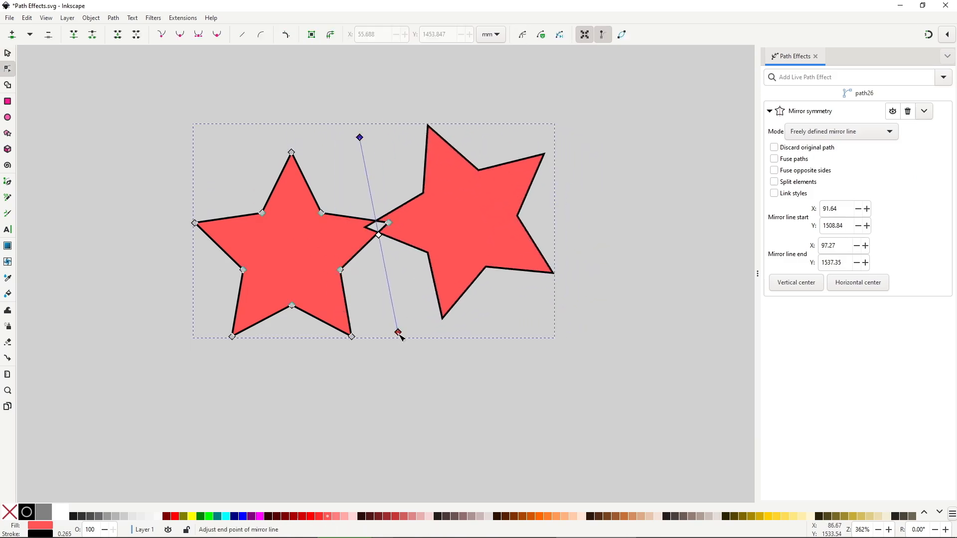
drag(401, 338, 307, 382)
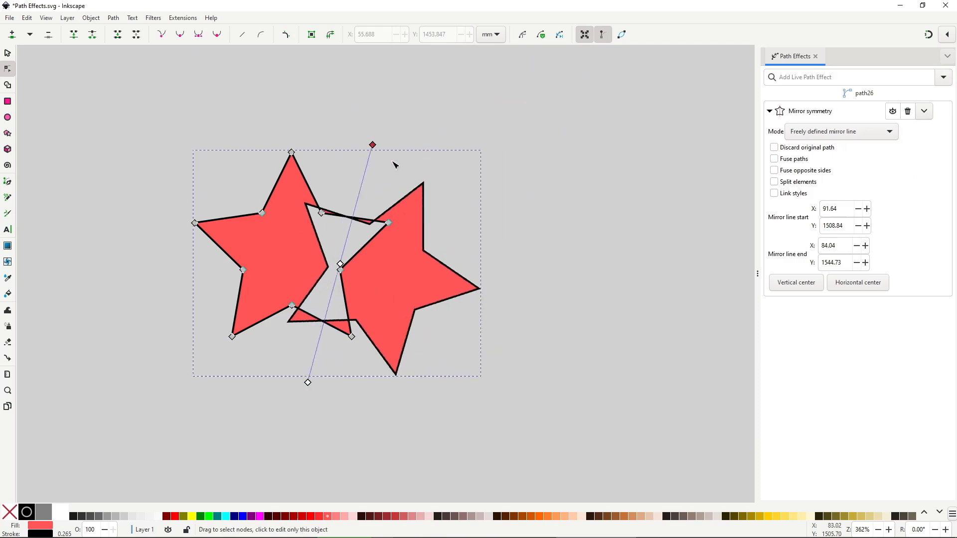
drag(373, 145, 448, 209)
drag(308, 382, 339, 395)
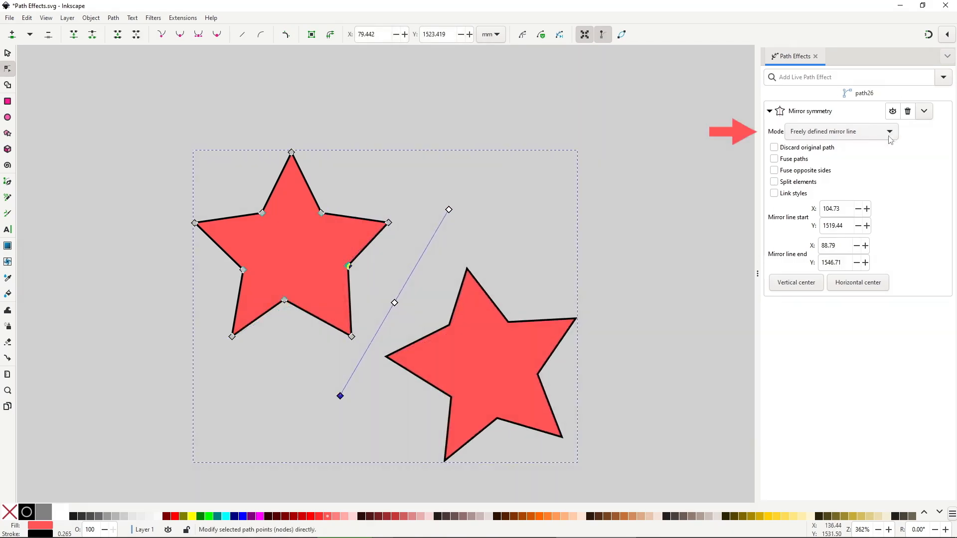
- Keep the freely defined mirror line mode, center the line vertically on the star, and move it right to about X 98.58
click(889, 134)
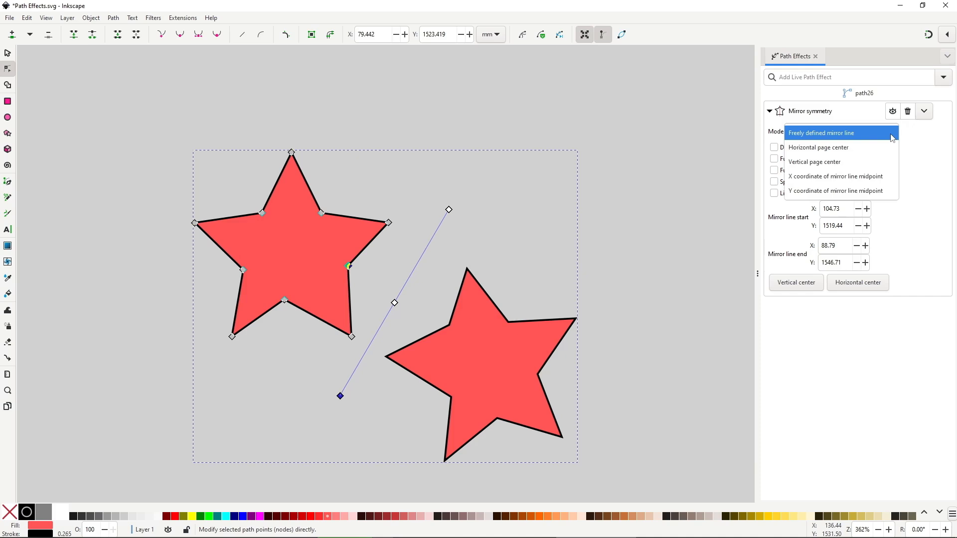
click(892, 133)
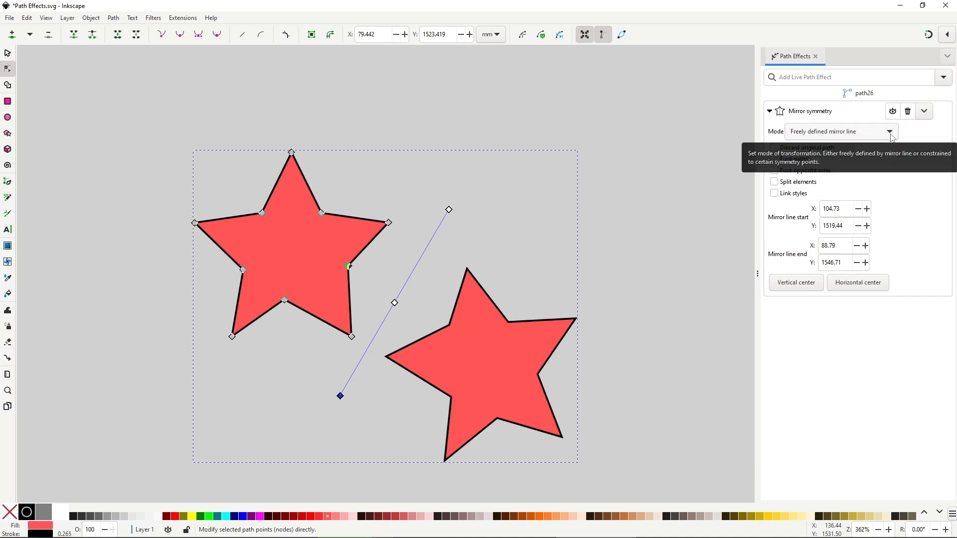
click(802, 285)
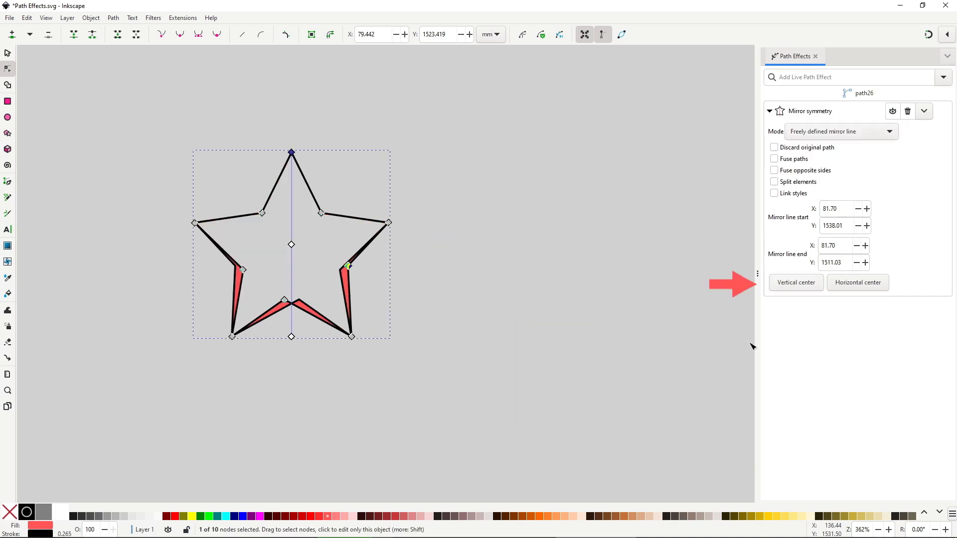
drag(293, 245, 406, 240)
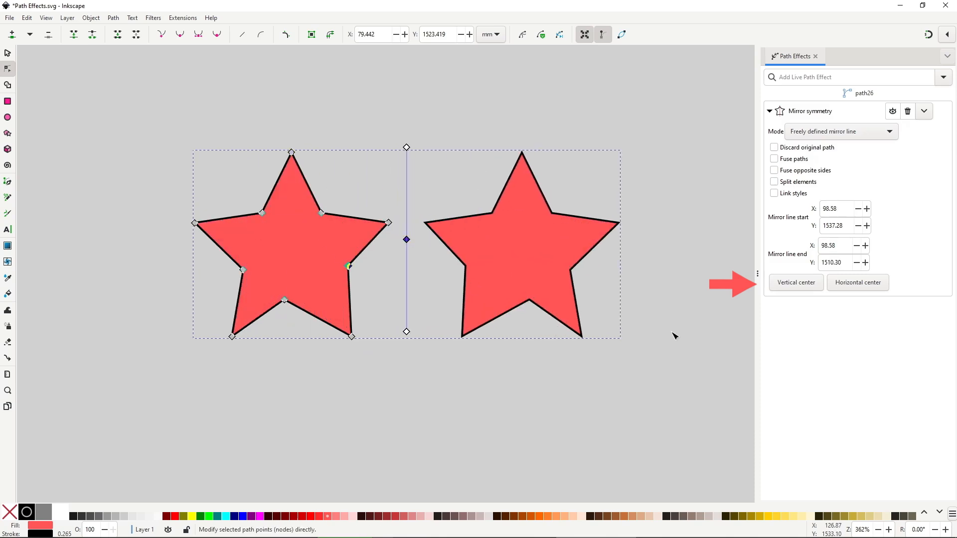
- Center the mirror line horizontally on the star and move it down below the shape
click(866, 282)
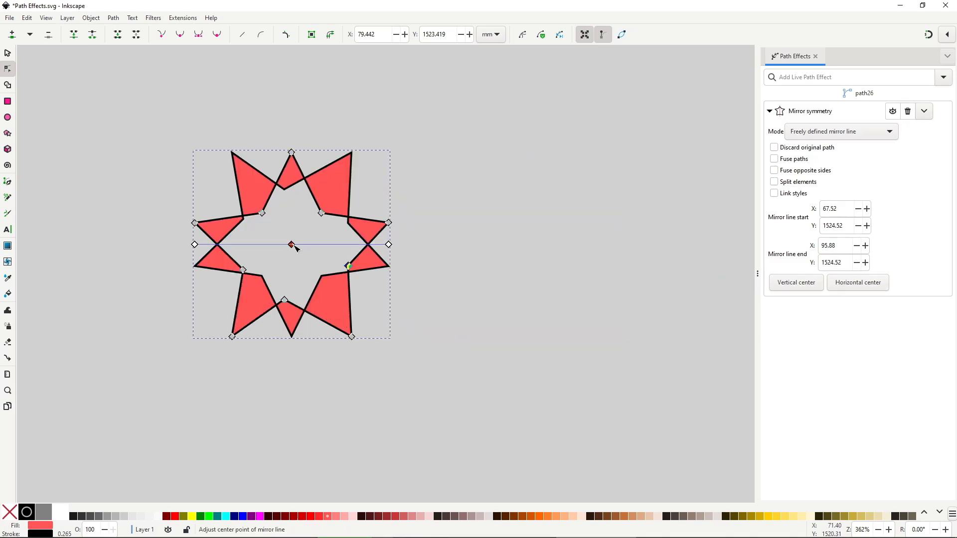
drag(292, 245, 293, 352)
drag(389, 306, 483, 245)
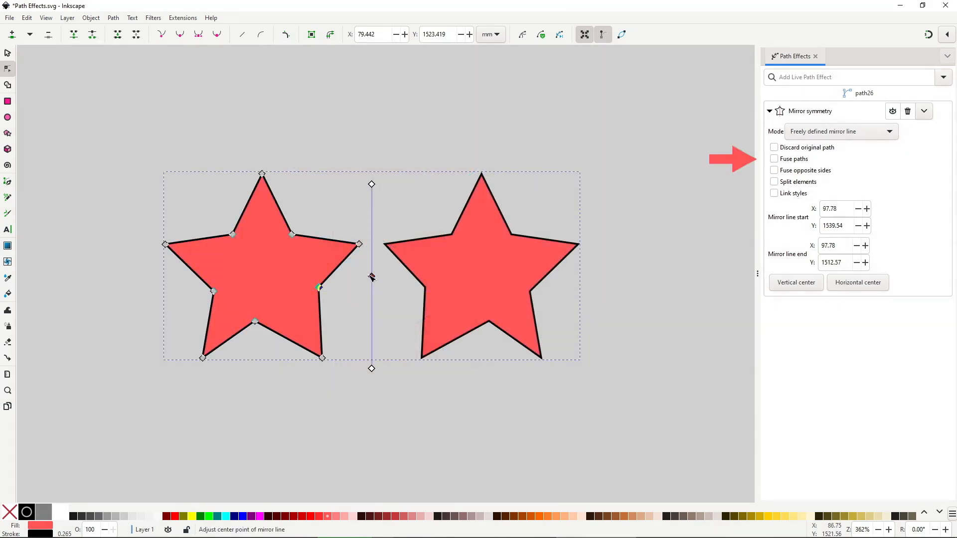
- Move the vertical mirror line left to about X 89.01 so the two stars overlap, and enable Fuse paths
drag(371, 276, 312, 278)
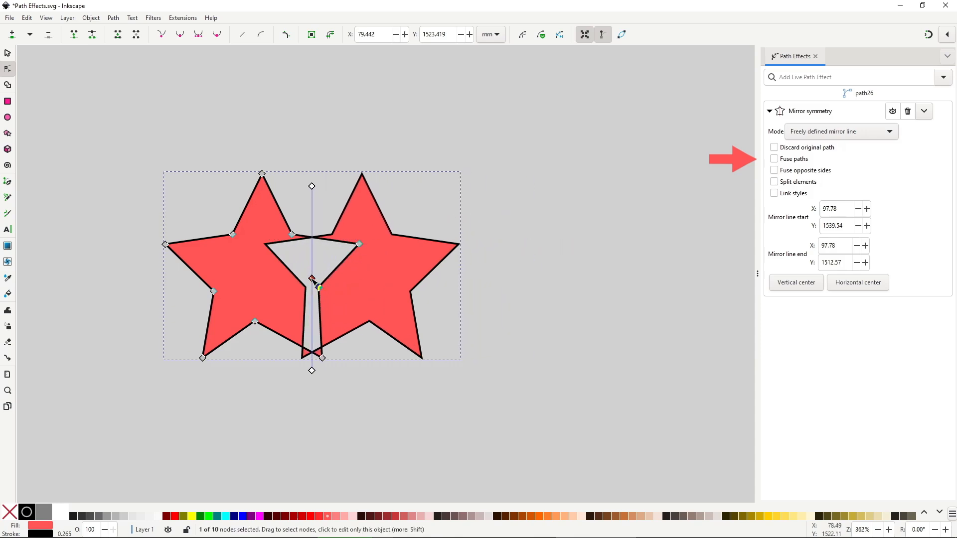
click(775, 160)
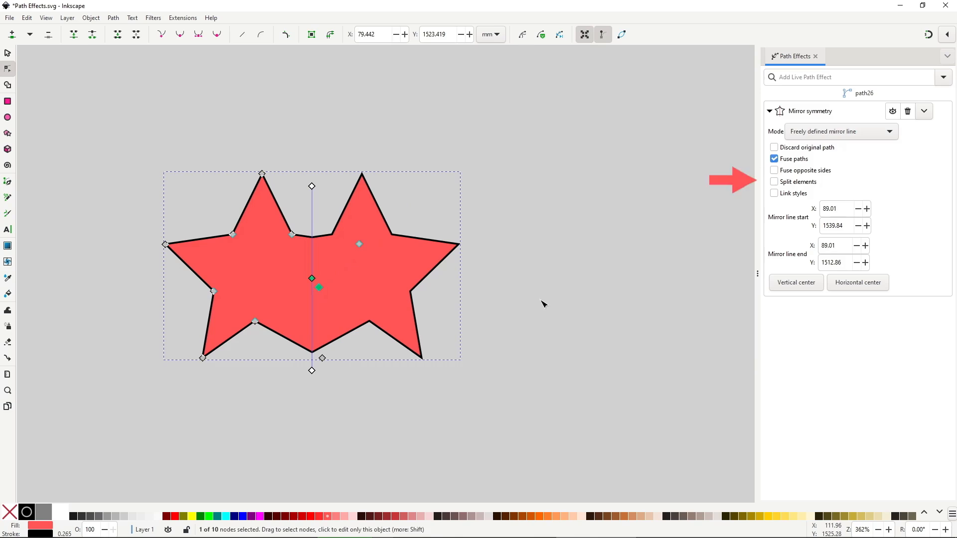
- Enable Split elements for the mirrored star, then fill the original half orange and the mirrored half yellow
click(799, 182)
click(549, 517)
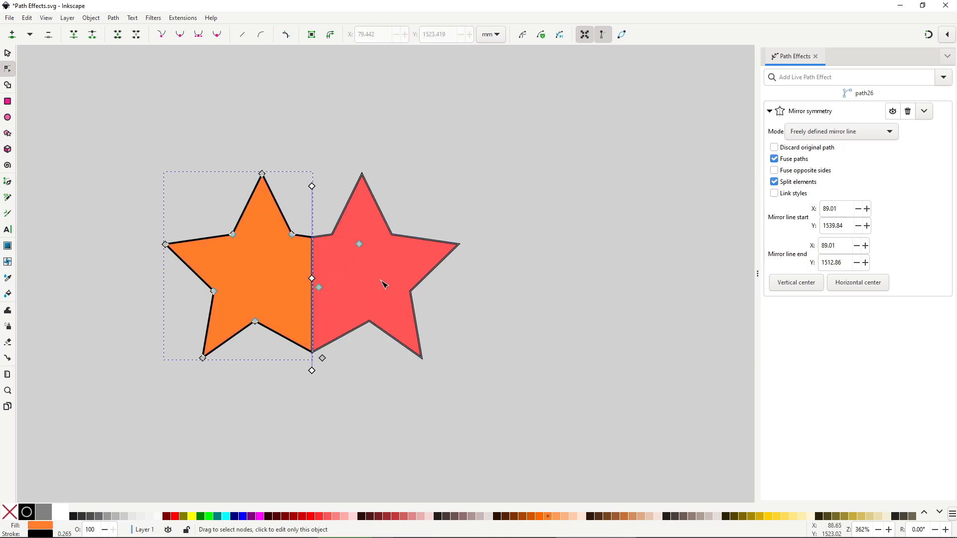
click(383, 284)
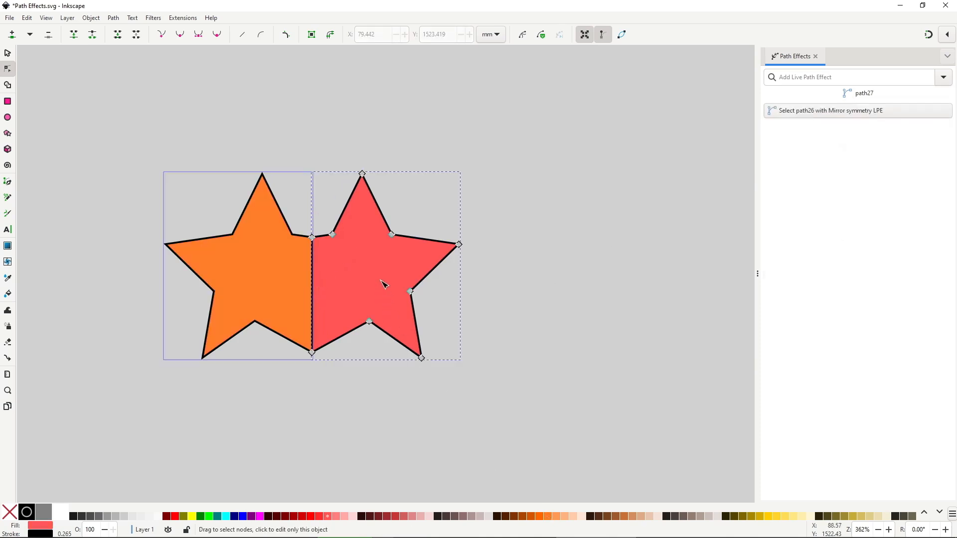
click(784, 519)
key(s)
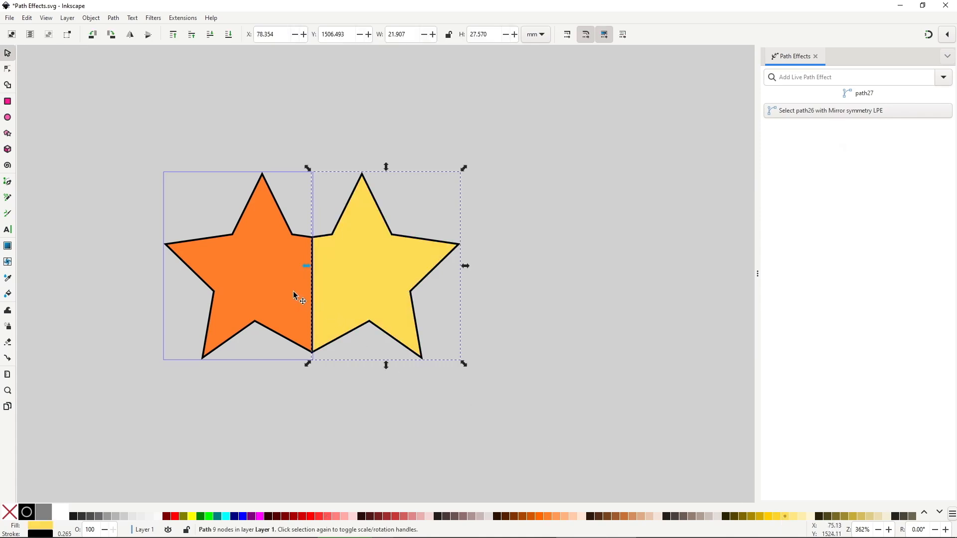
- Move the mirror line of the orange half left to about X 88.13 and enable Link styles
double_click(294, 296)
mouse_move(312, 280)
mouse_down()
mouse_move(299, 279)
mouse_move(346, 282)
mouse_move(306, 286)
mouse_up()
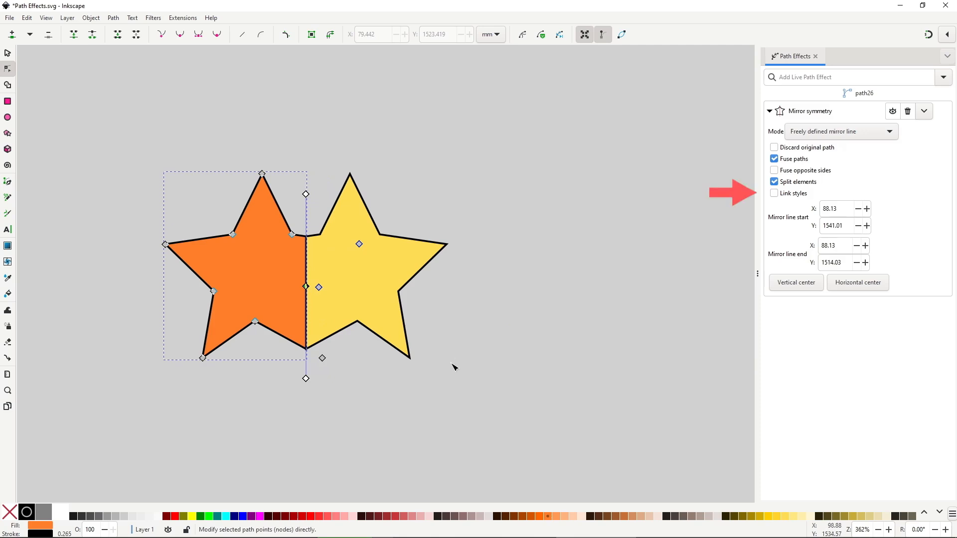
click(774, 194)
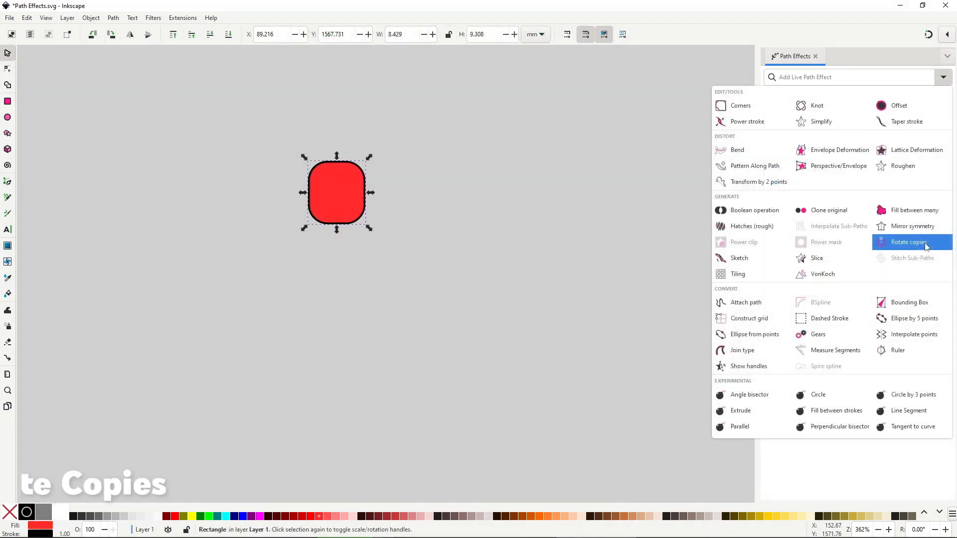
- Apply Rotate copies to the red rounded rectangle and move the rotation origin away to spread the copies into a ring
click(925, 245)
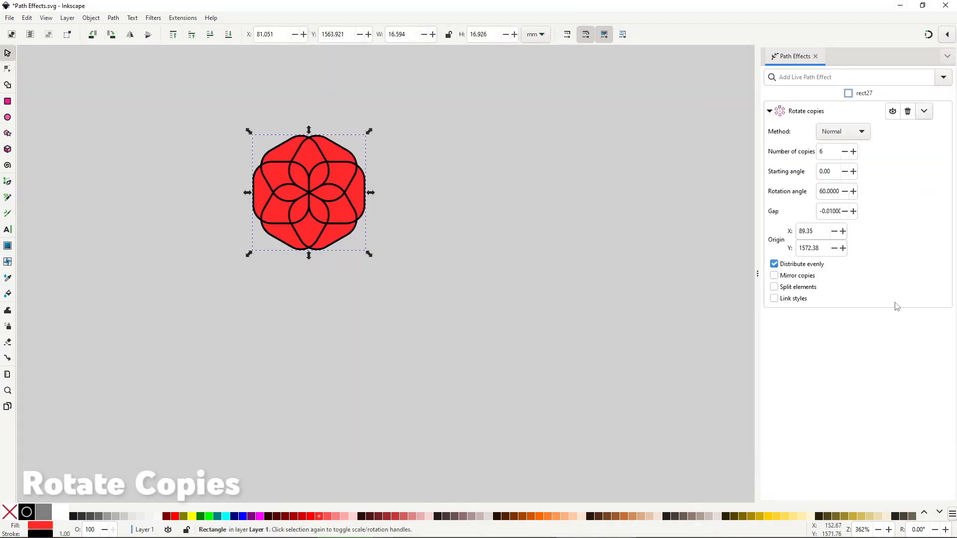
key(n)
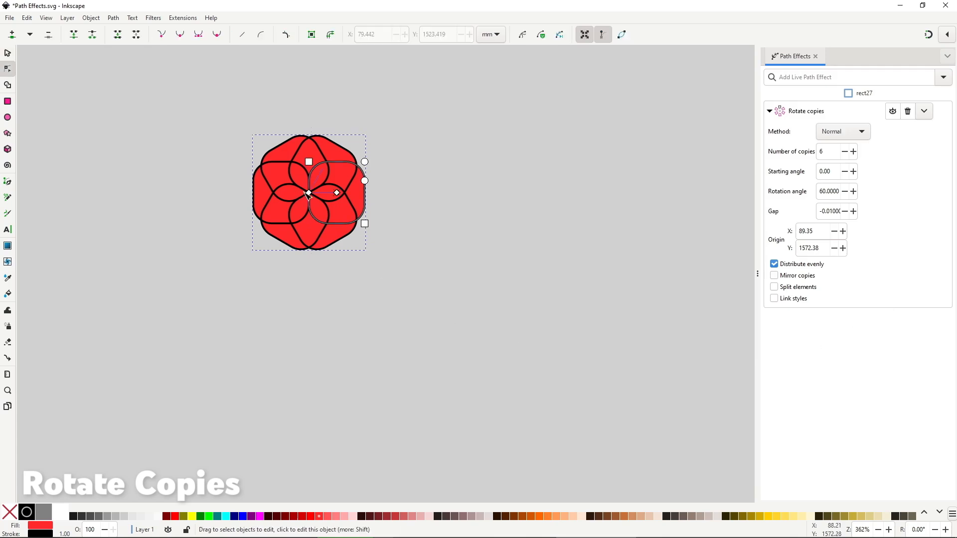
drag(307, 195, 240, 229)
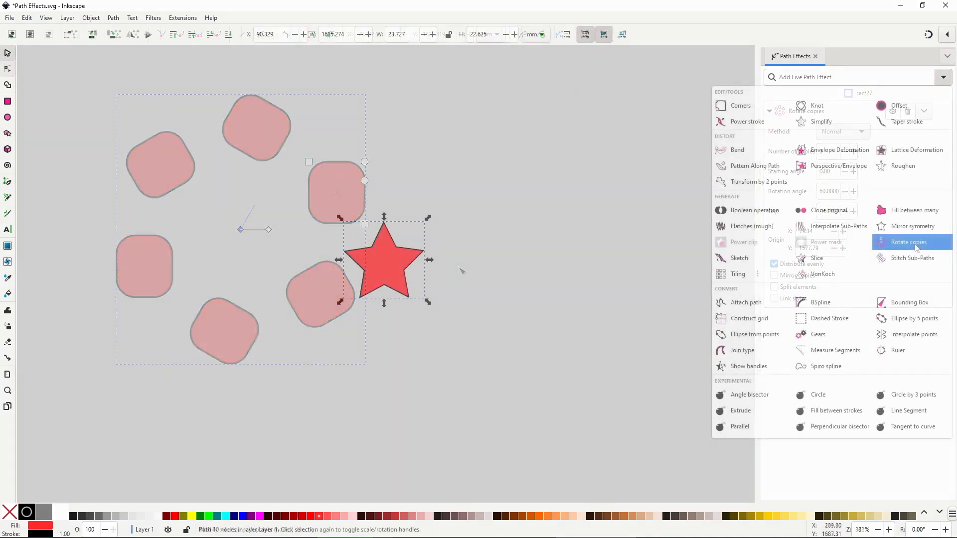
- Apply Rotate copies to the red star, placing the origin at about X 201.12, Y 5760.01 with a starting angle of about 150.26
click(917, 246)
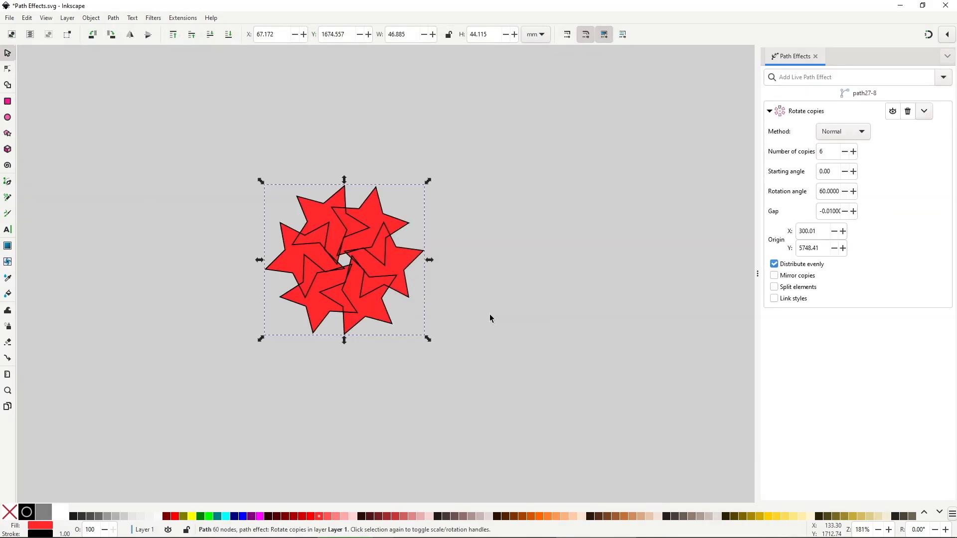
key(n)
drag(344, 260, 190, 207)
drag(284, 262, 259, 273)
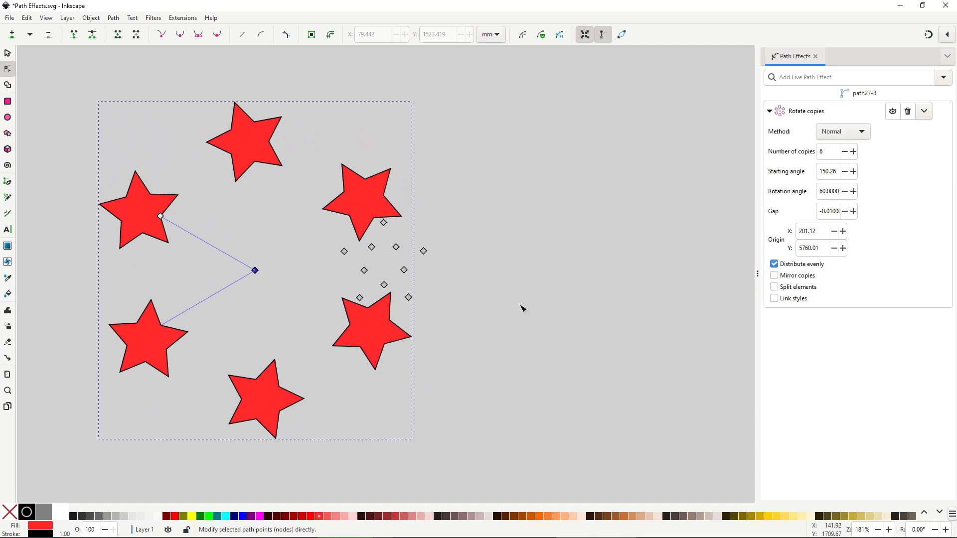
- Show the original star's path outline and reshape the star by moving its inner nodes
click(623, 38)
drag(409, 273, 384, 290)
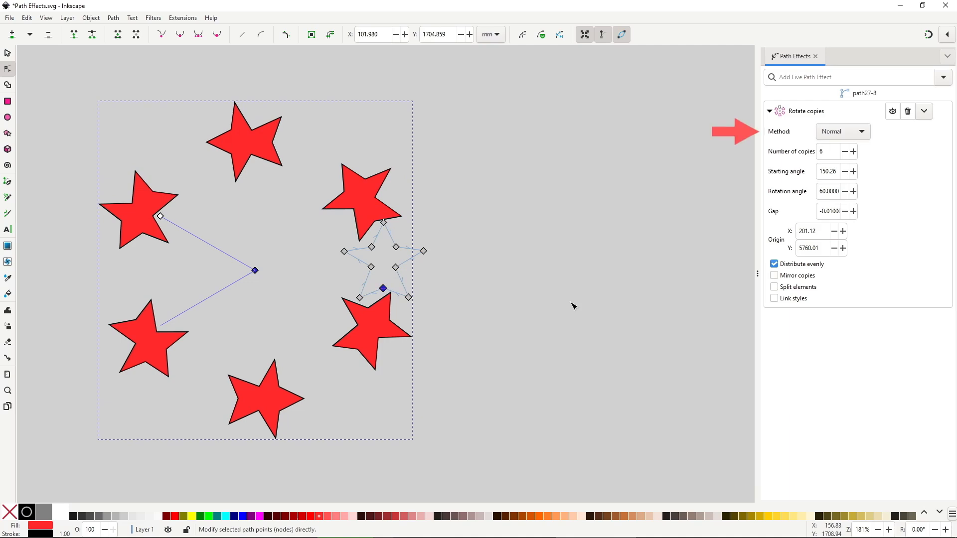
- Set the Rotate copies method to Fuse paths, with the origin at about X 217.14, Y 5753.39 and a starting angle of about 139.03
click(860, 132)
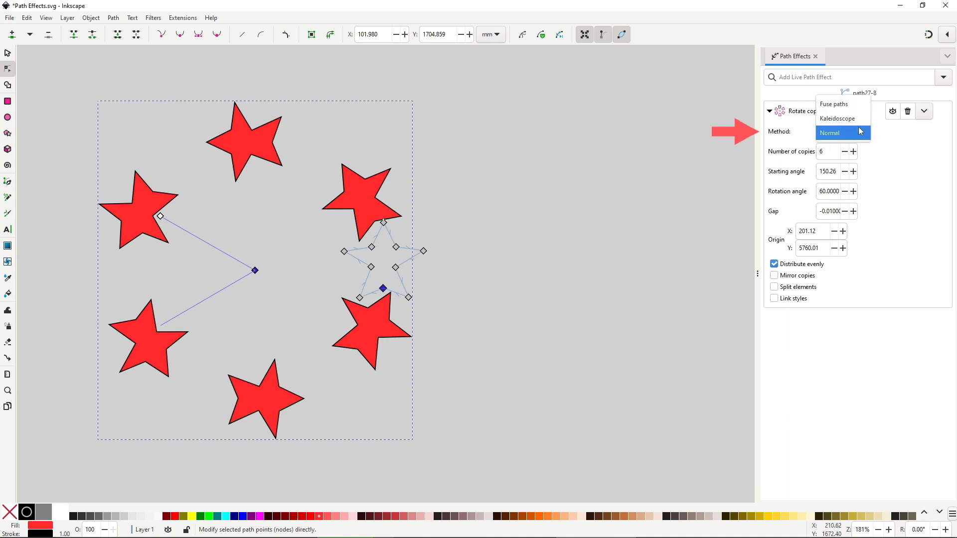
click(856, 112)
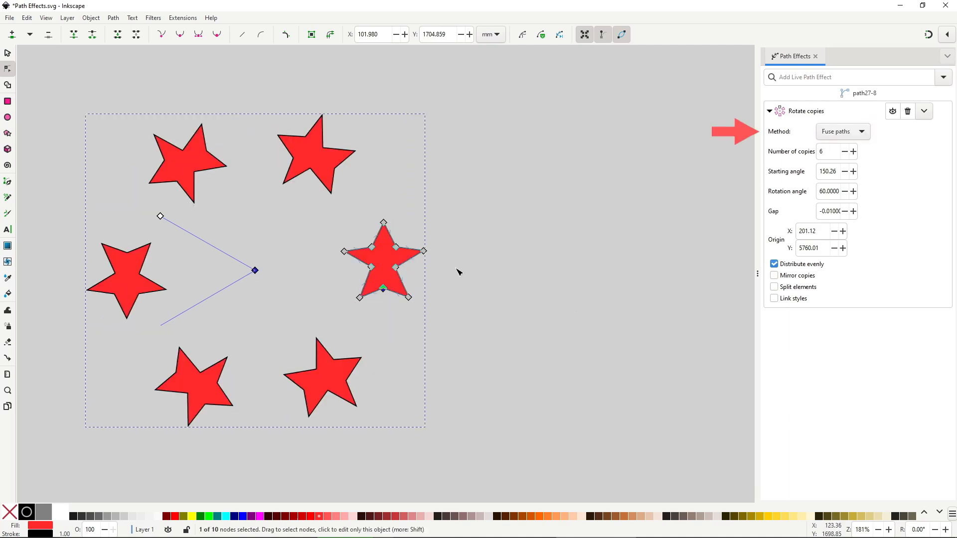
mouse_move(254, 270)
mouse_down()
mouse_move(294, 227)
mouse_move(259, 271)
mouse_move(292, 284)
mouse_move(310, 213)
mouse_move(269, 264)
mouse_up()
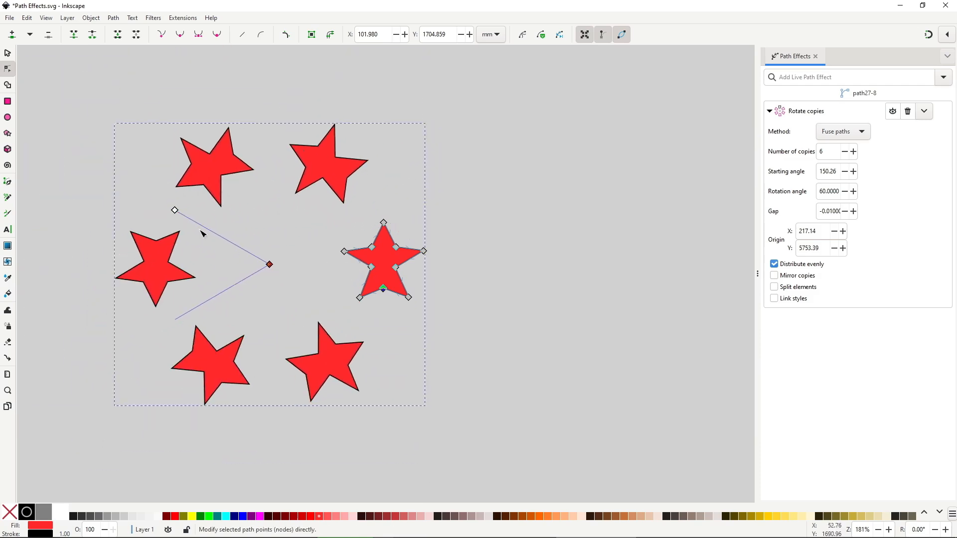
drag(175, 210, 218, 220)
- Switch the method to Kaleidoscope and reposition the origin to about X 216.59, Y 5723.55 with a starting angle of about -51.80
click(868, 132)
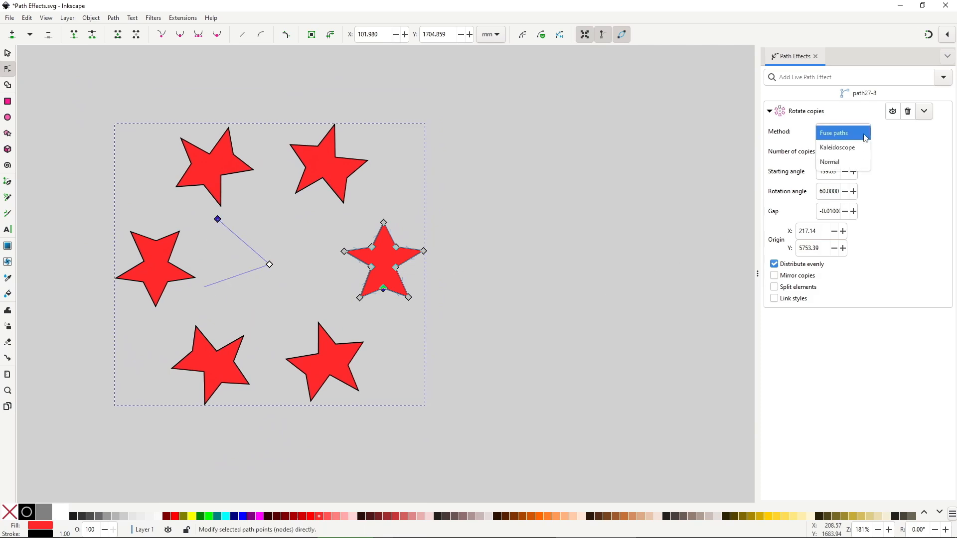
click(858, 149)
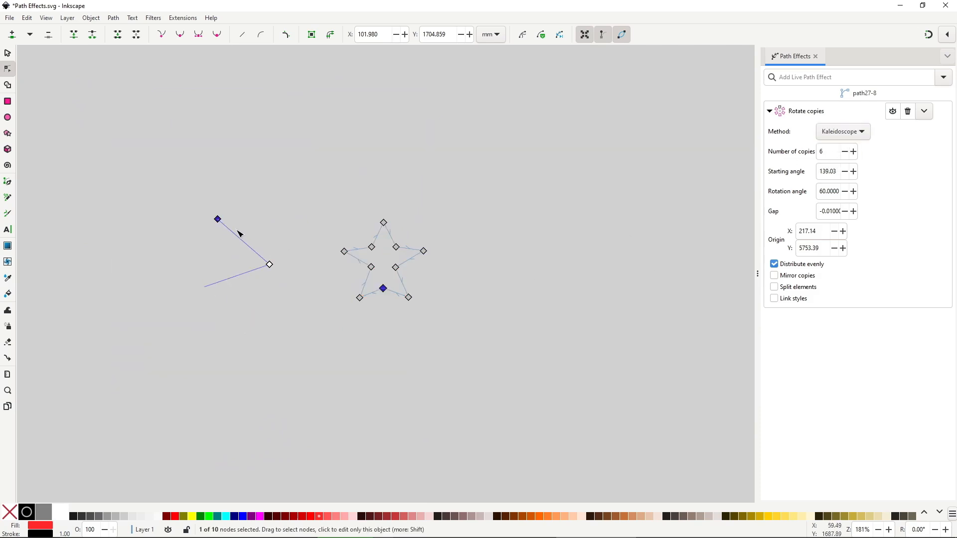
drag(218, 220, 318, 324)
drag(269, 264, 315, 268)
mouse_move(272, 240)
mouse_down()
mouse_move(262, 297)
mouse_move(271, 240)
mouse_up()
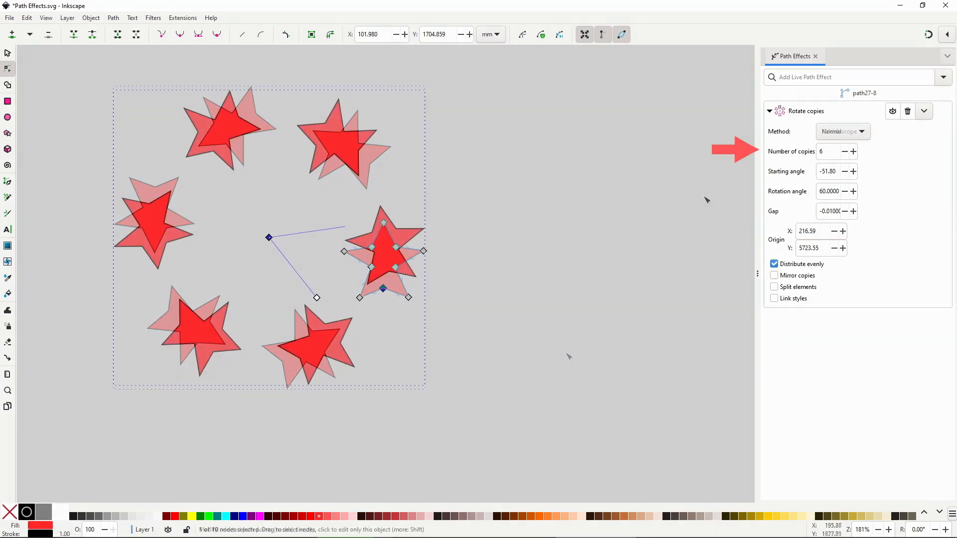
- Try up to 9 copies, move the origin to about X 174.05, Y 5749.52, and reduce the number of copies to 7
click(853, 151)
click(853, 151)
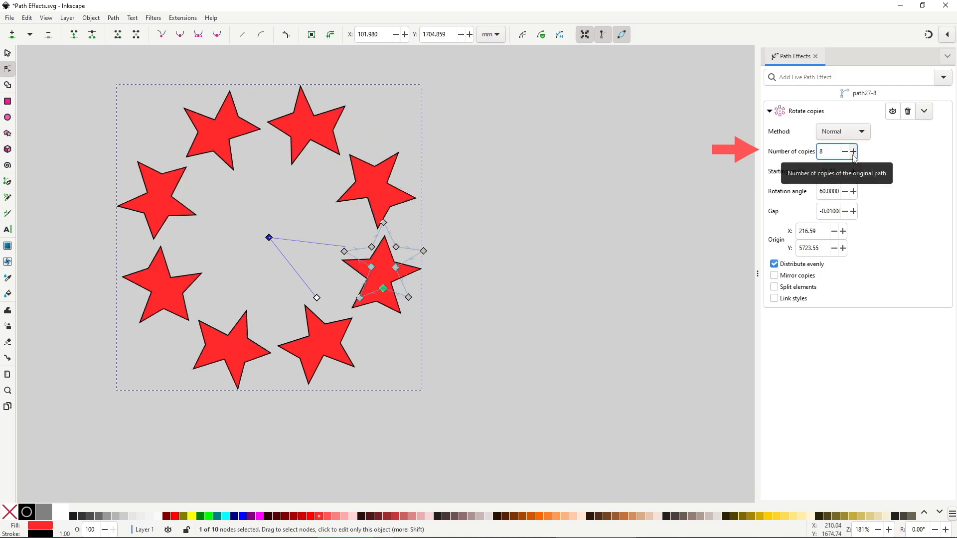
click(853, 151)
drag(269, 238, 231, 261)
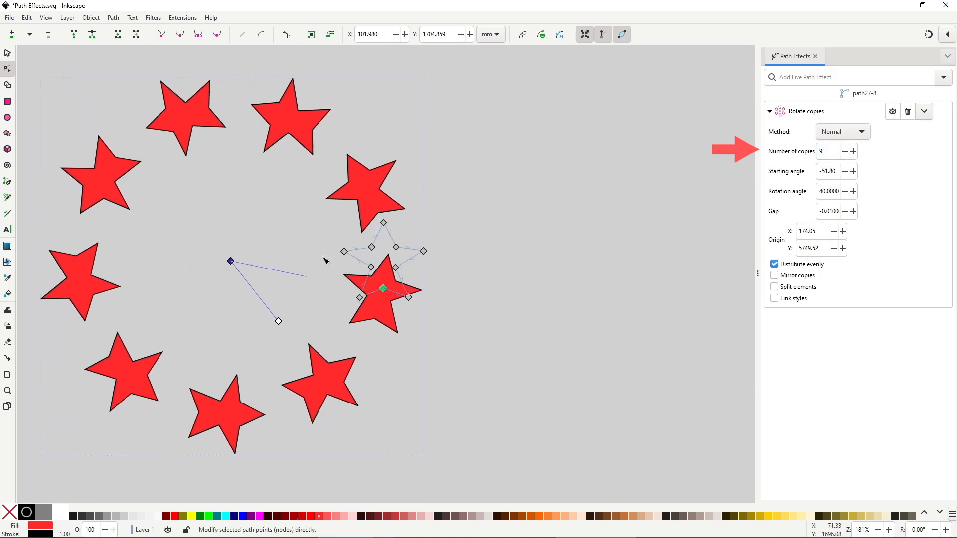
click(844, 152)
click(845, 152)
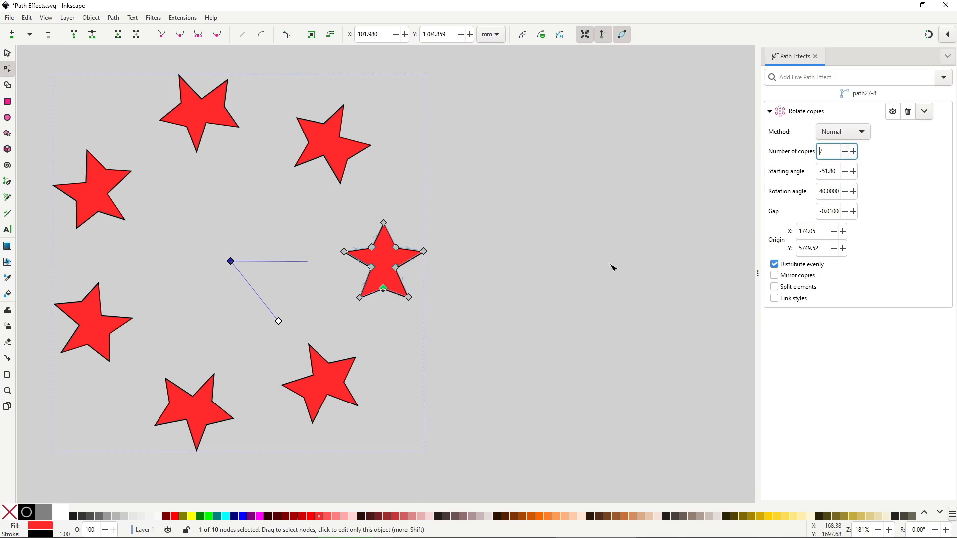
- Switch Distribute evenly off and back on, and move the origin to about X 206.10, Y 5750.07
click(773, 263)
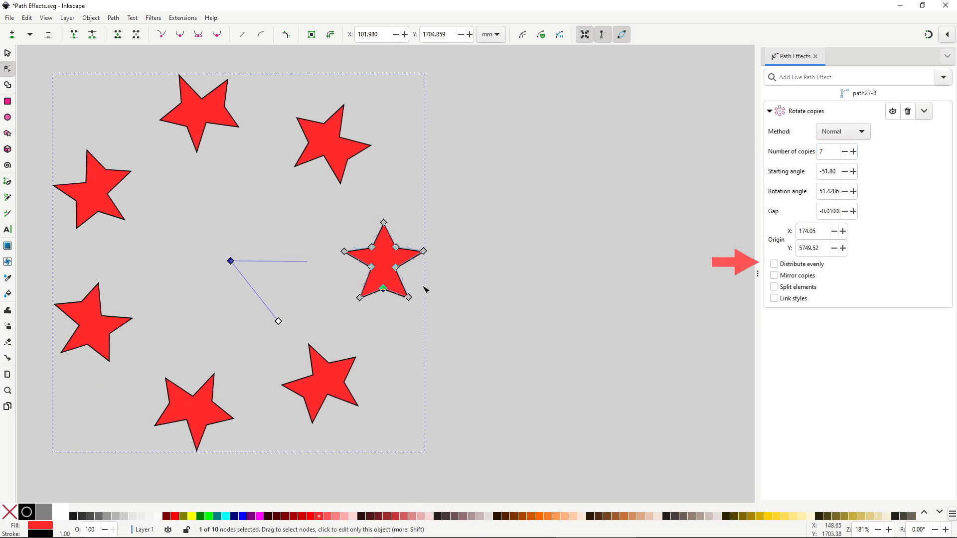
drag(230, 260, 253, 267)
click(774, 263)
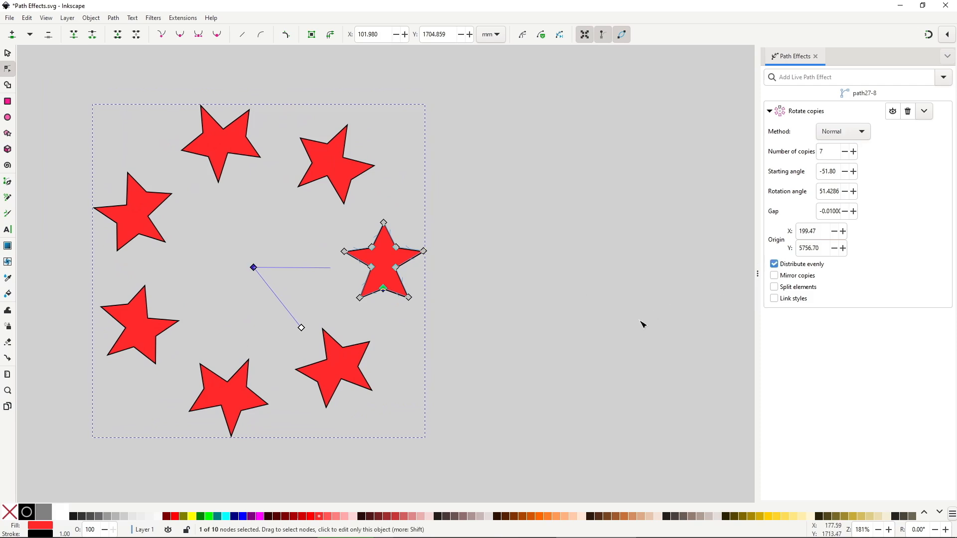
drag(253, 268, 260, 258)
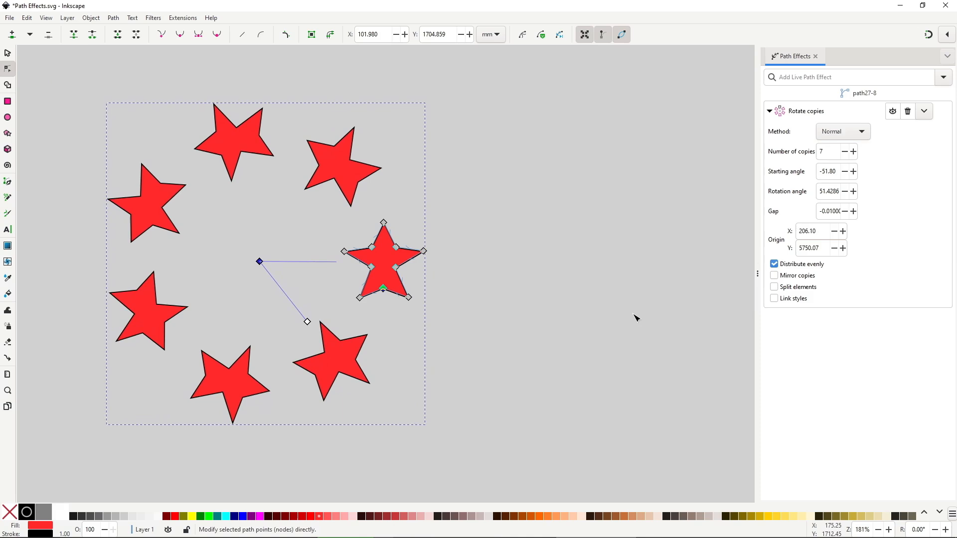
- Try the Mirror copies option on the ring of stars, toggling it several times and leaving it off
click(774, 275)
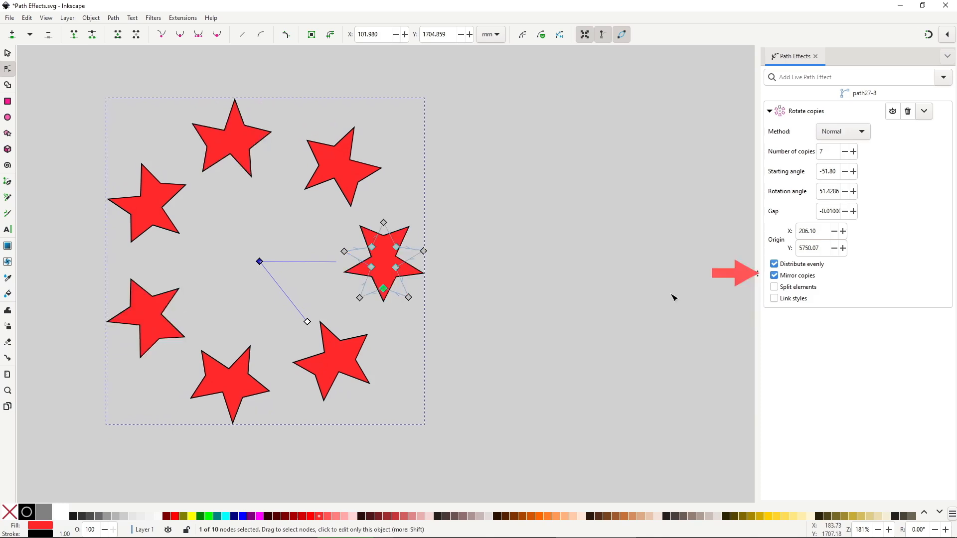
click(774, 275)
click(774, 275)
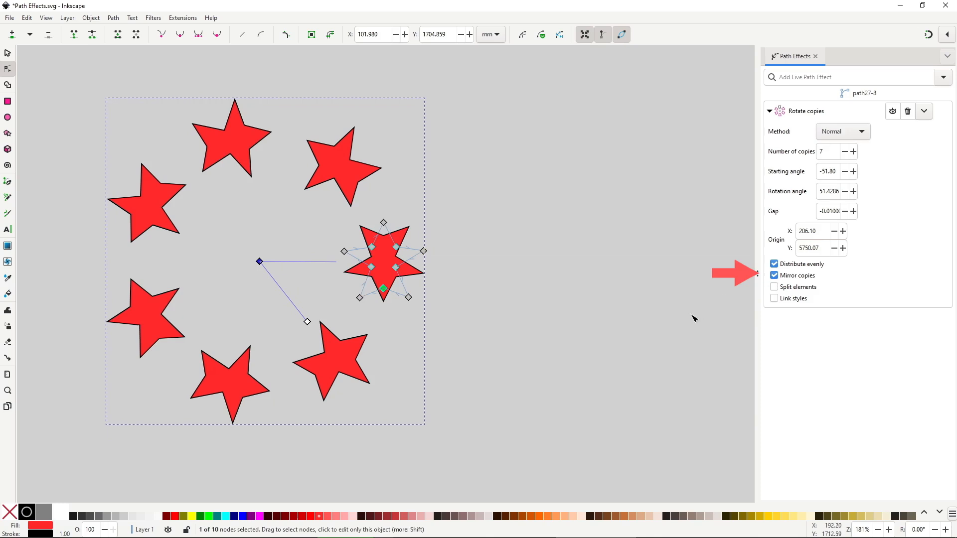
click(774, 275)
click(774, 276)
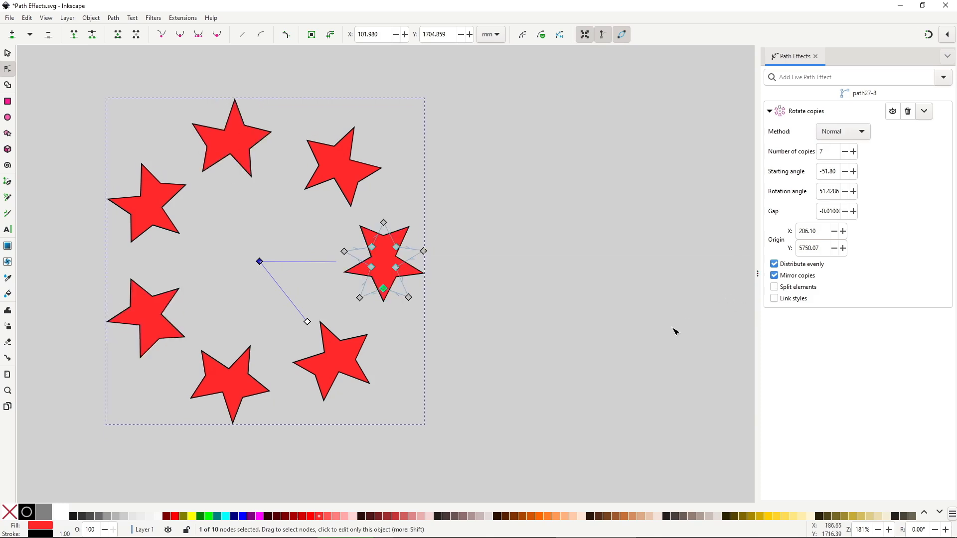
click(774, 275)
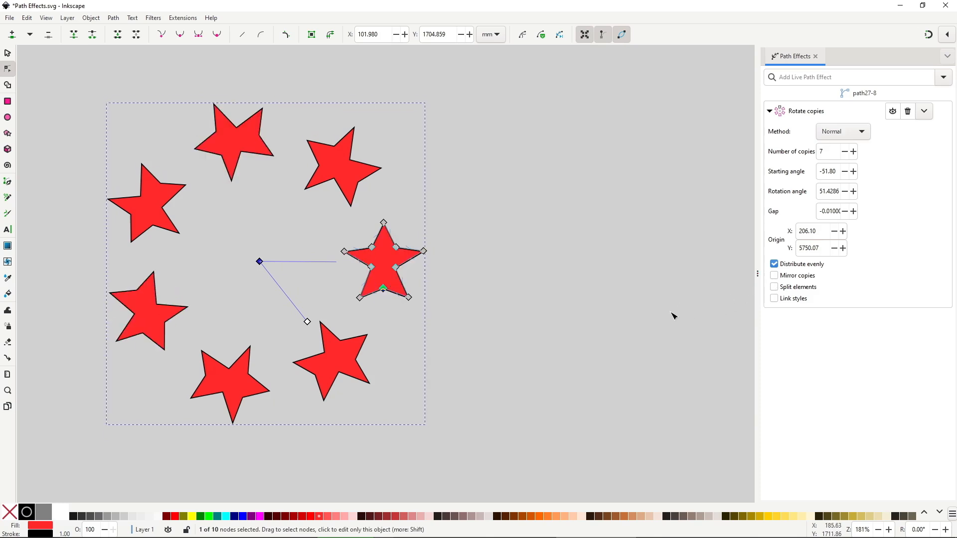
- Enable Split elements, fill the original star orange (#FF7F2A) and give the upper-right star copy a blue stroke
click(774, 287)
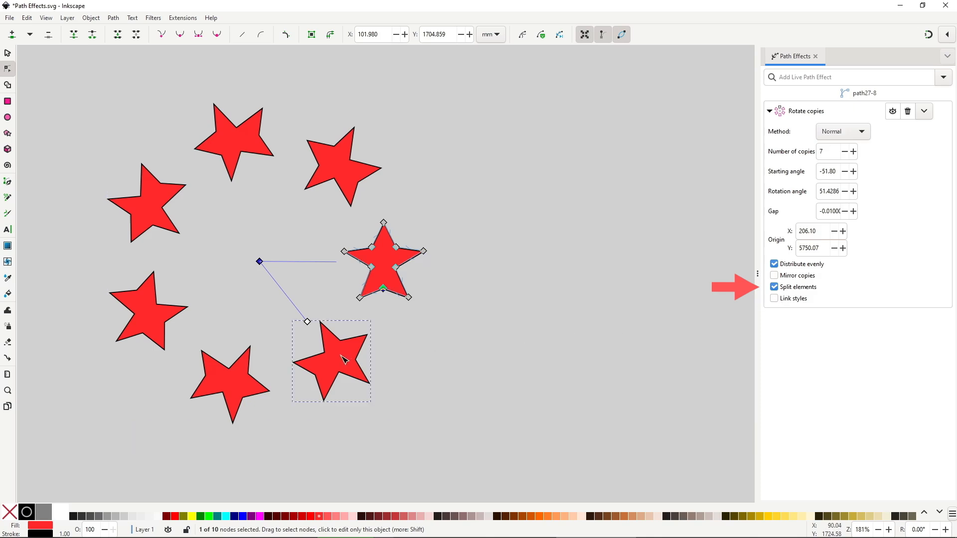
click(548, 516)
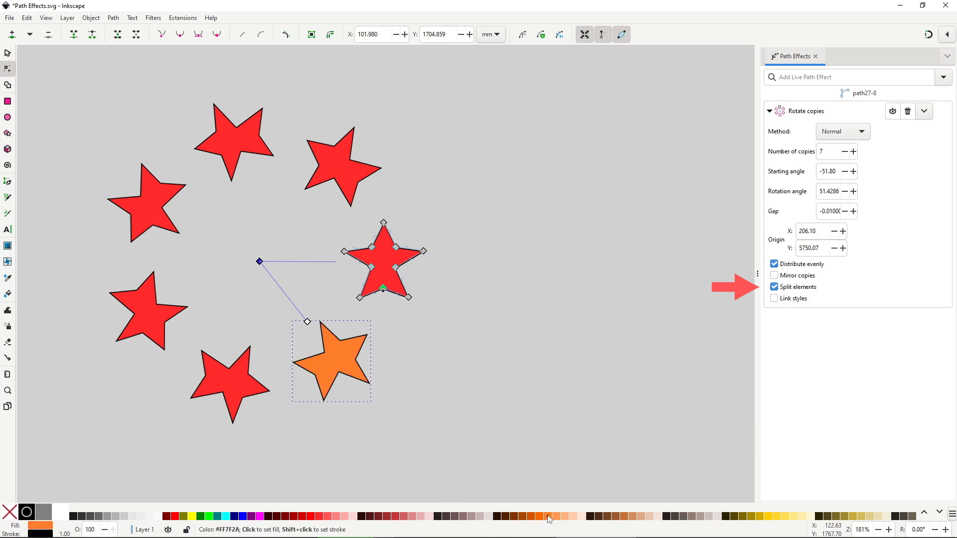
click(337, 167)
shift+click(248, 520)
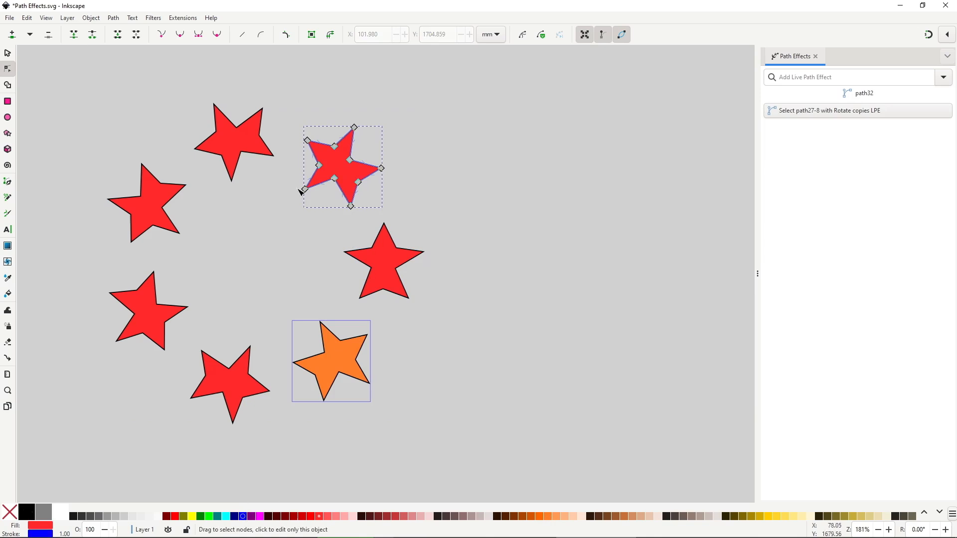
click(253, 141)
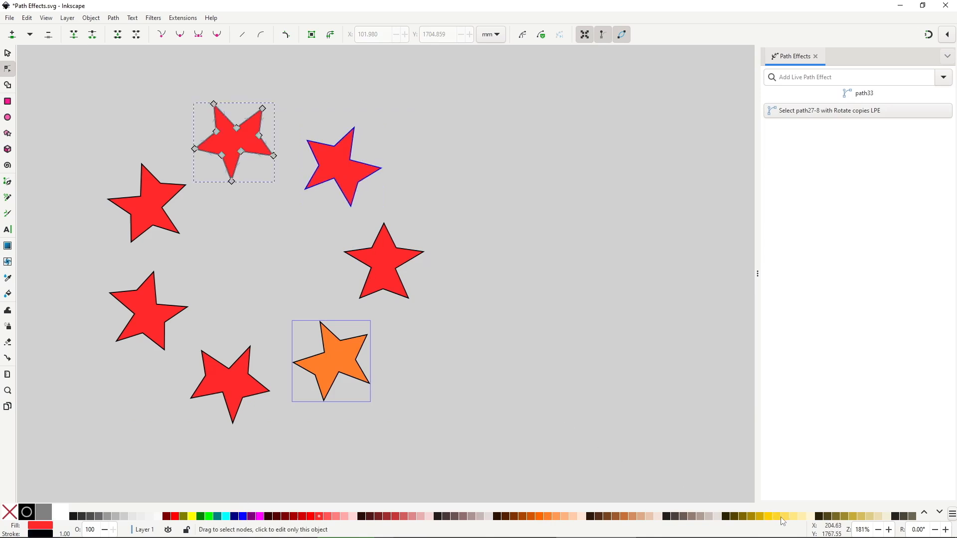
- Select the orange star that carries the Rotate copies effect and enable Link styles
key(s)
click(348, 344)
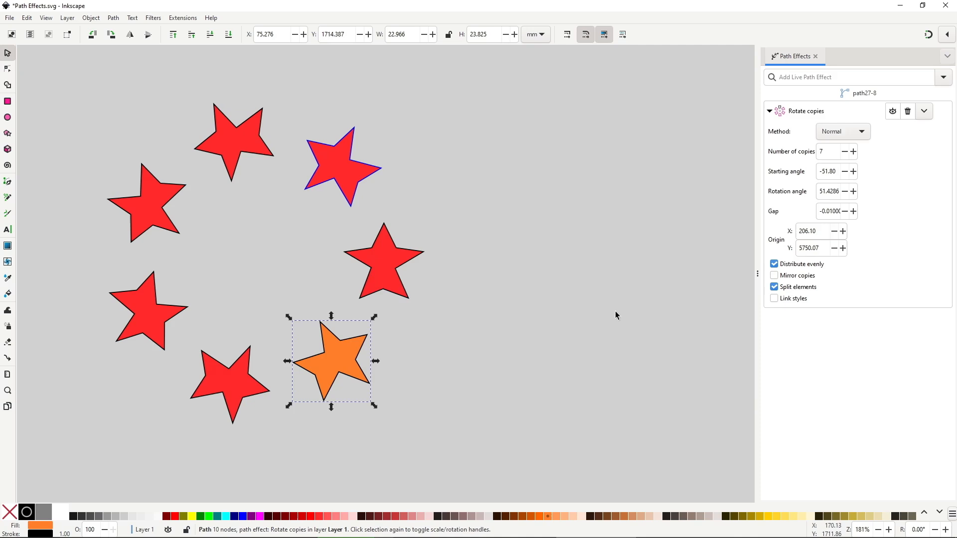
click(774, 297)
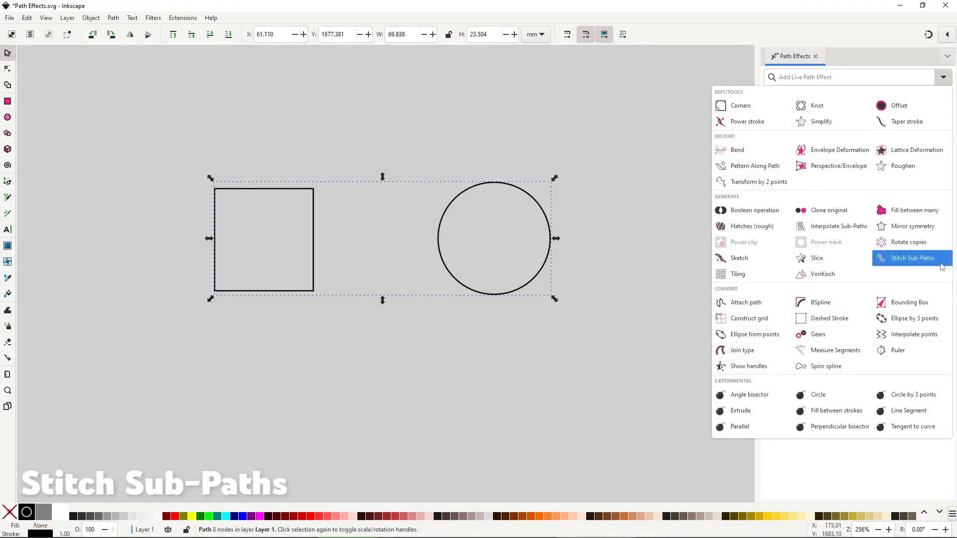
- Apply Stitch Sub-Paths with 48 paths to the combined square and circle, and move the circle's nodes downward
click(941, 266)
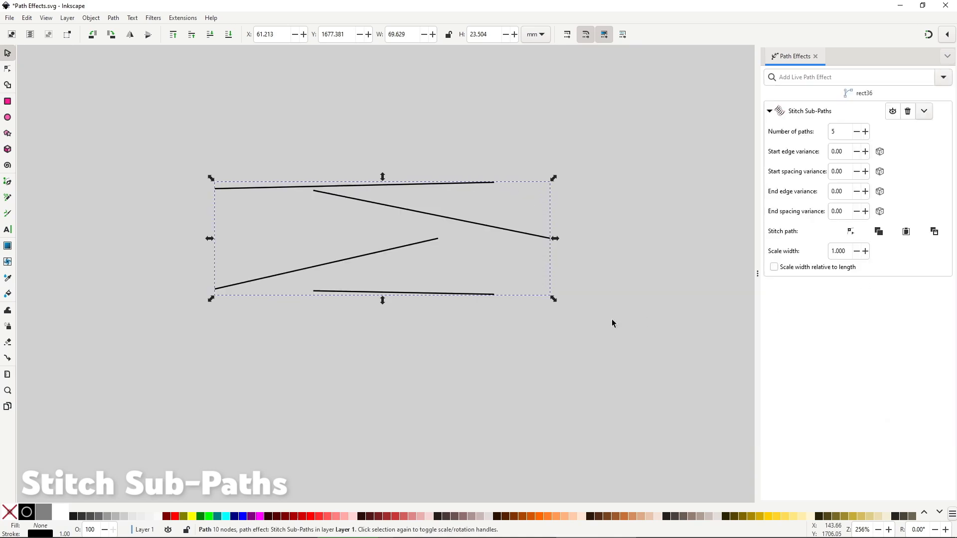
click(865, 132)
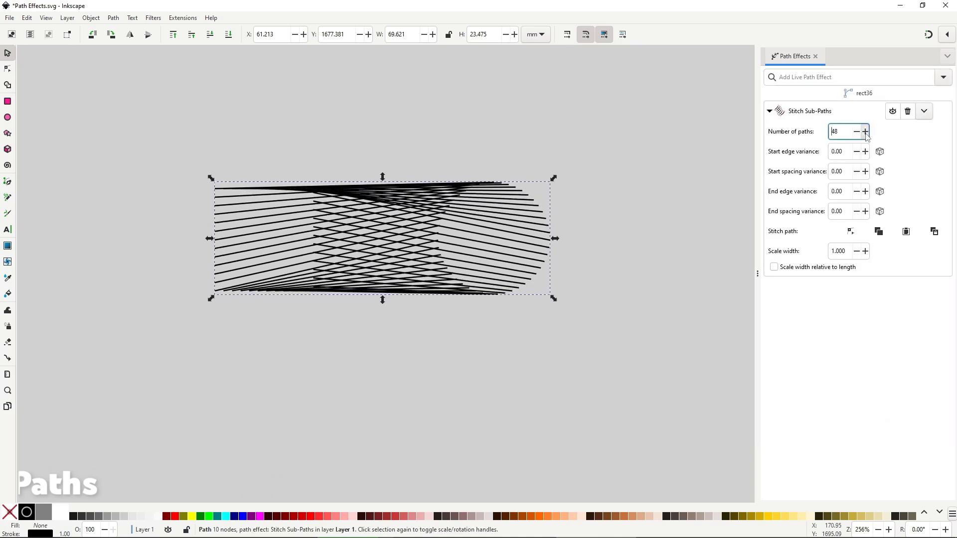
click(453, 207)
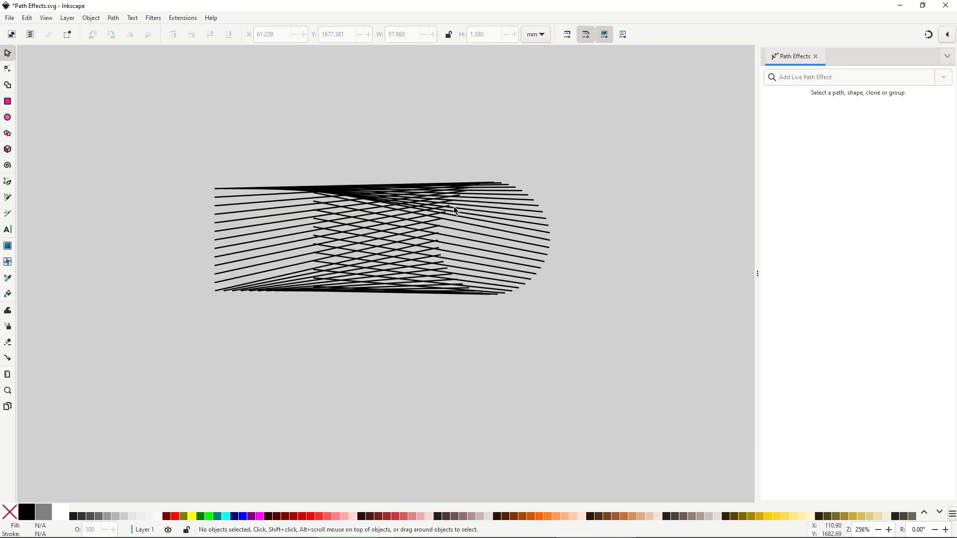
double_click(453, 209)
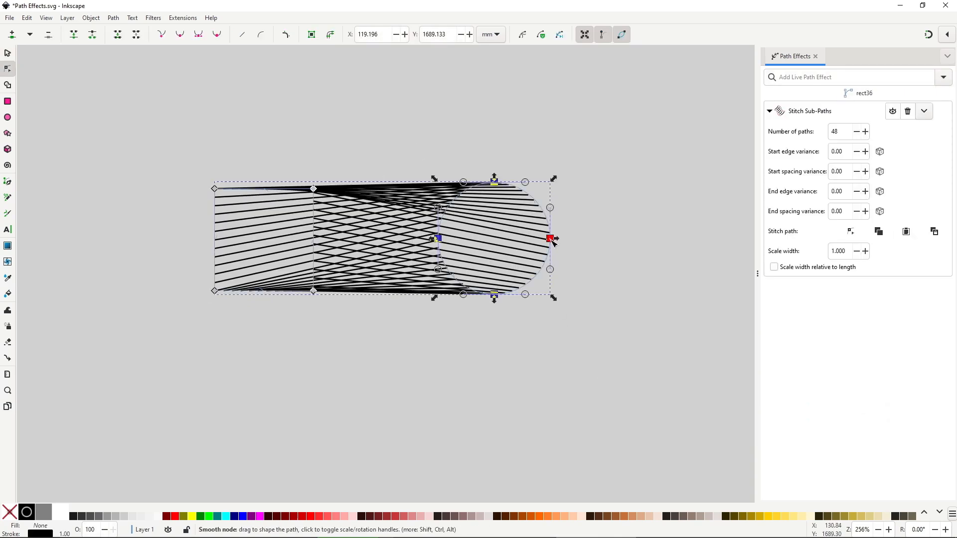
drag(552, 239, 504, 370)
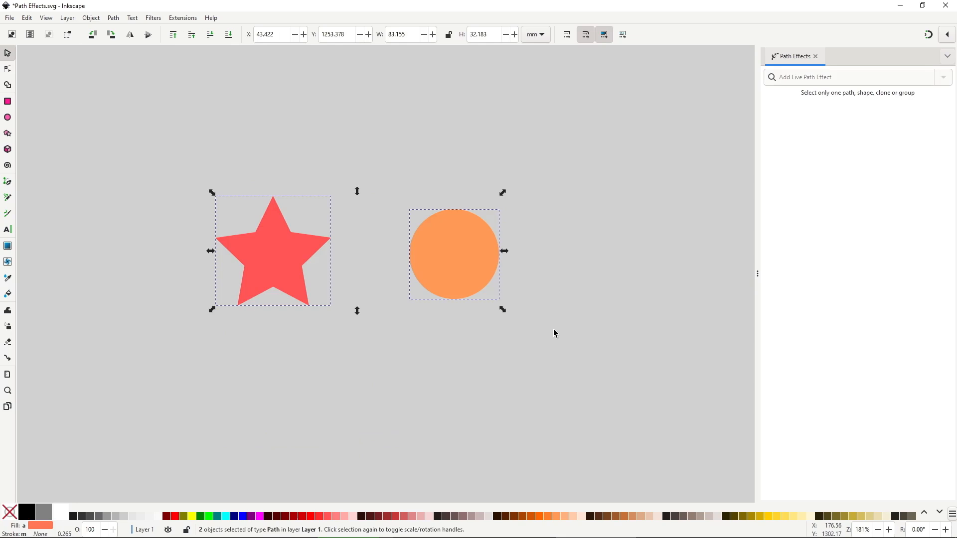
- Combine the red star and the orange circle into a single path and check its nodes
click(113, 18)
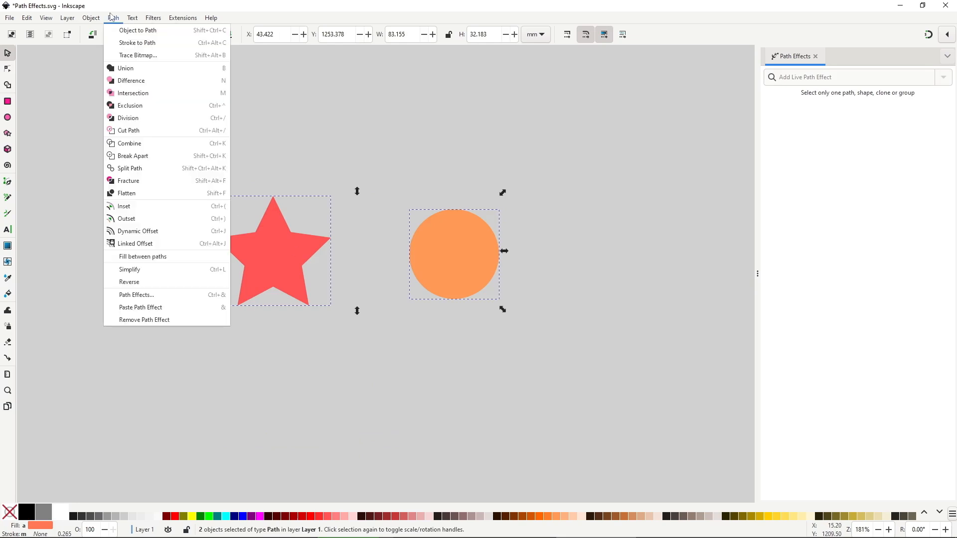
click(143, 145)
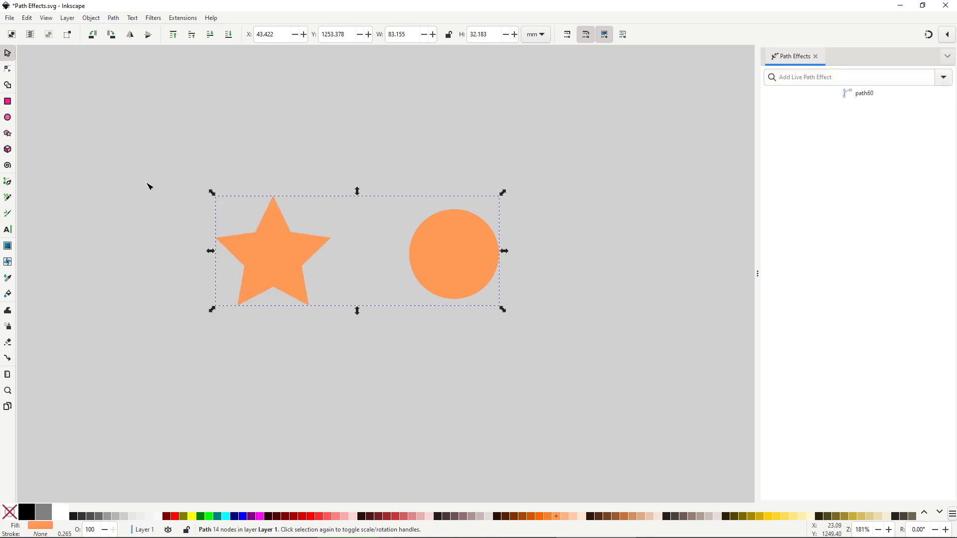
key(n)
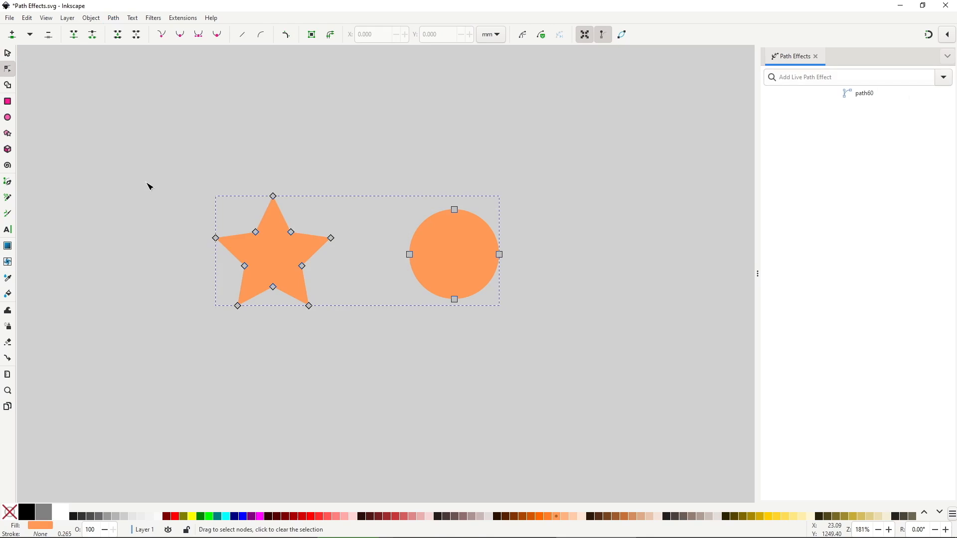
key(s)
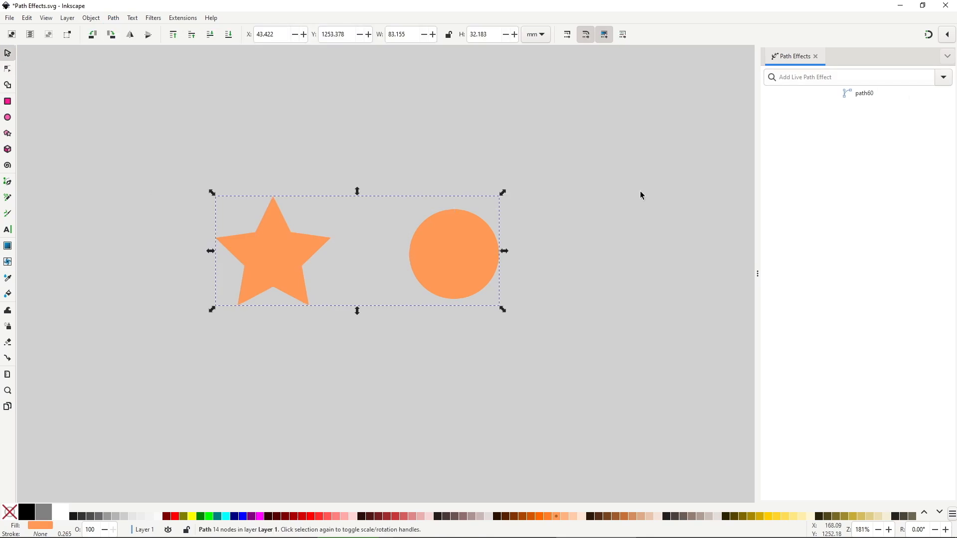
- Apply Stitch Sub-Paths to the combined star and circle with a black stroke, and show the original path outline
click(943, 78)
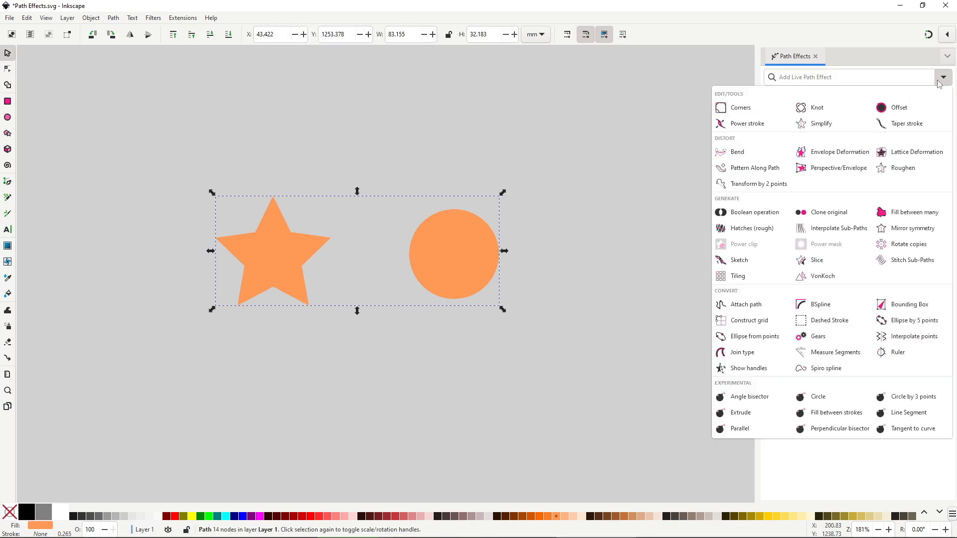
click(922, 259)
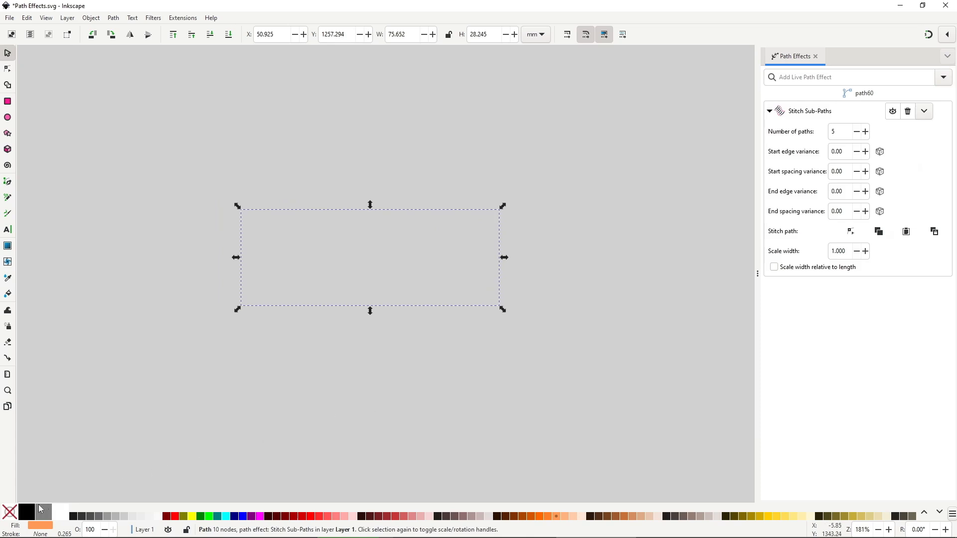
shift+click(27, 511)
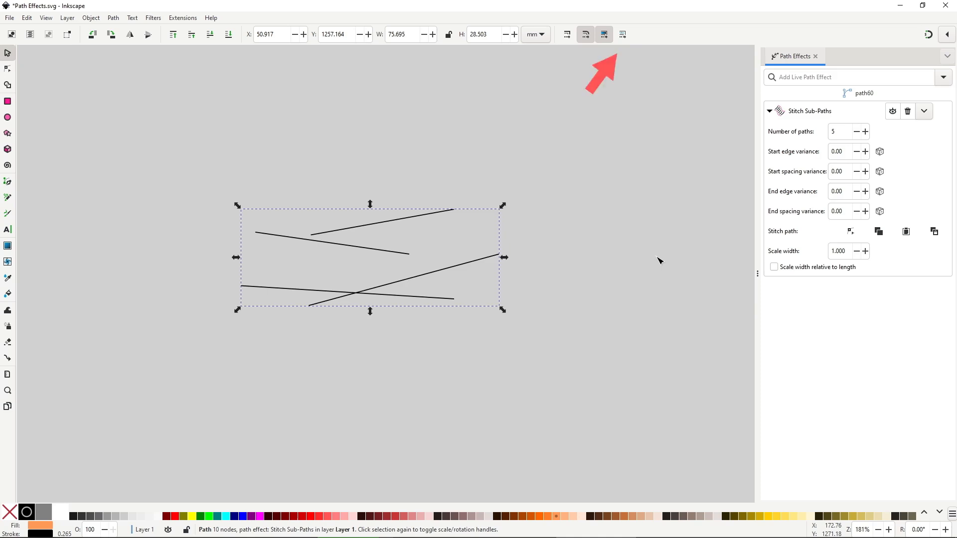
key(n)
click(621, 39)
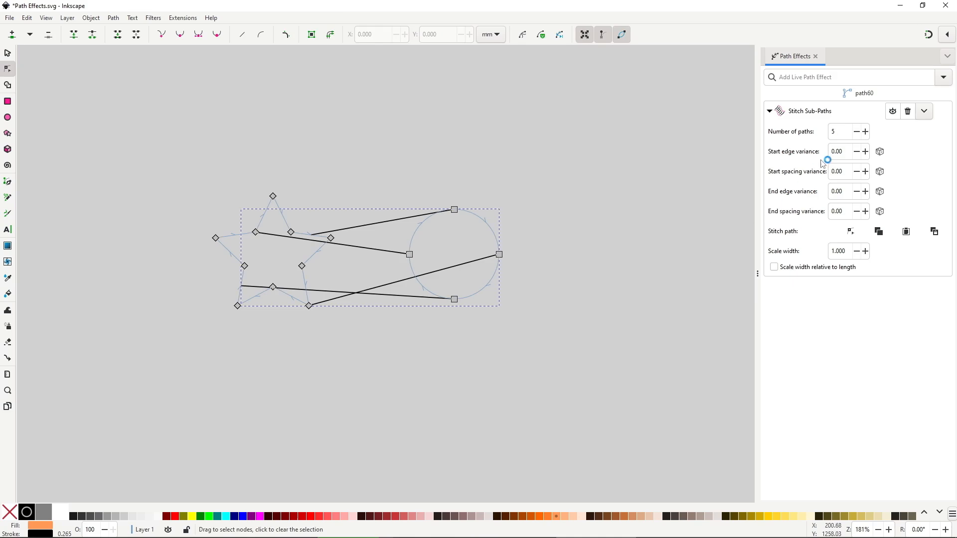
- Set the number of stitch paths to 49 and move the circle's nodes farther right, away from the star
click(866, 135)
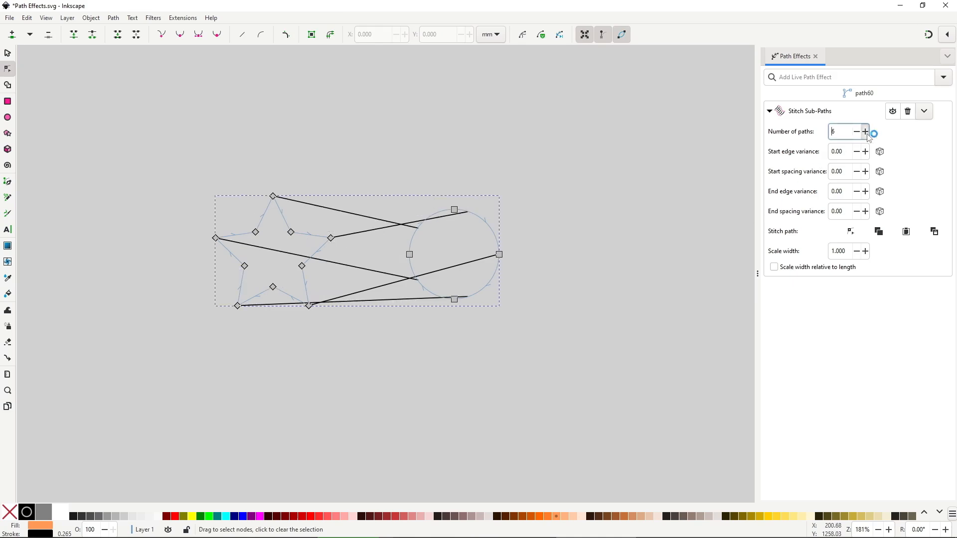
drag(868, 135, 871, 133)
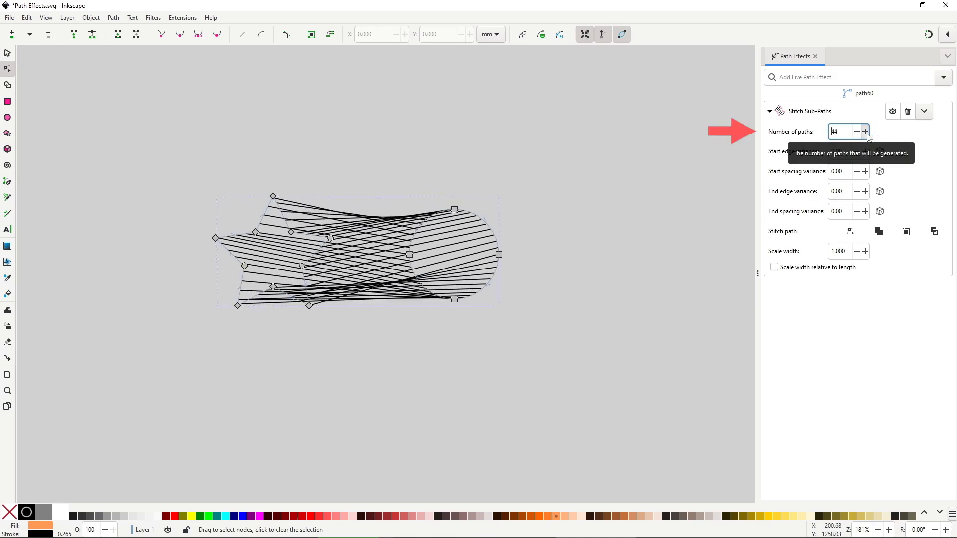
drag(387, 155, 575, 360)
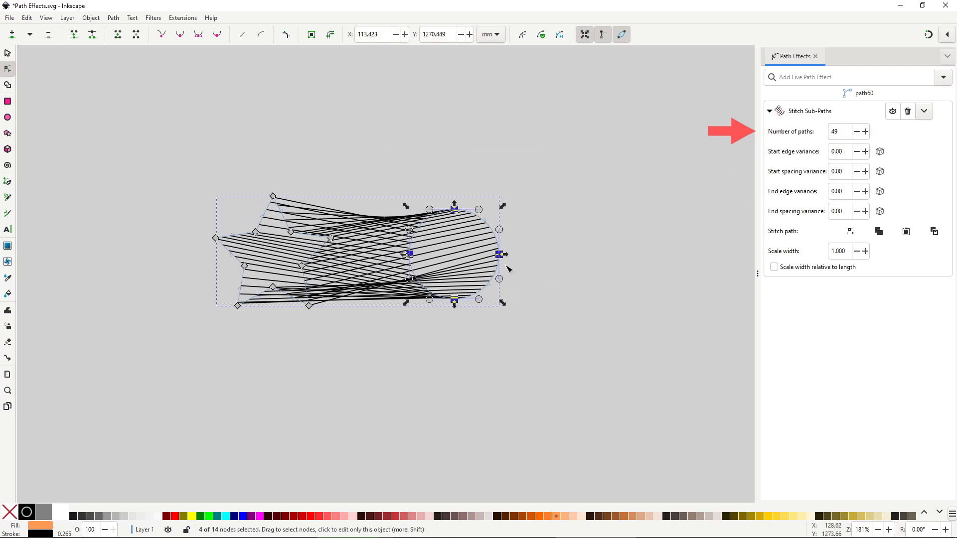
drag(499, 254, 559, 266)
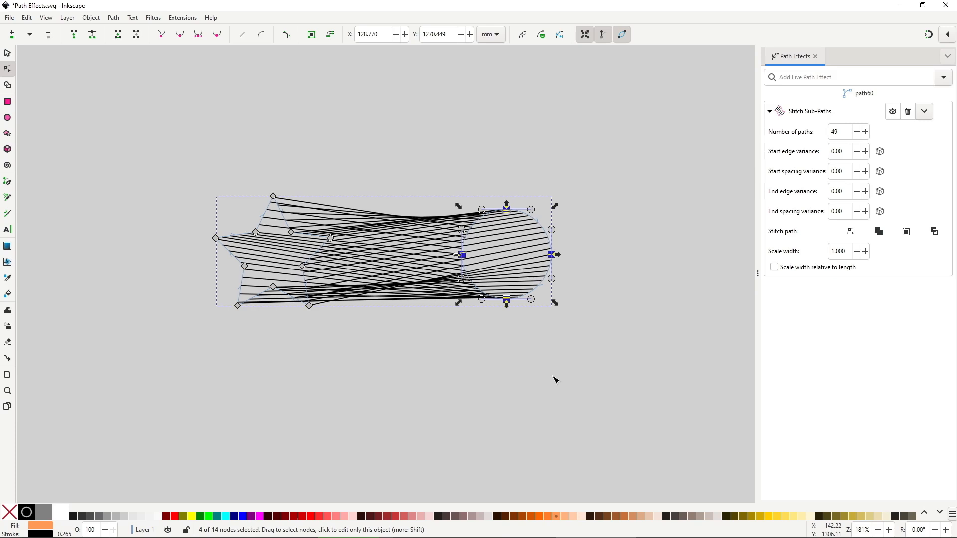
click(692, 209)
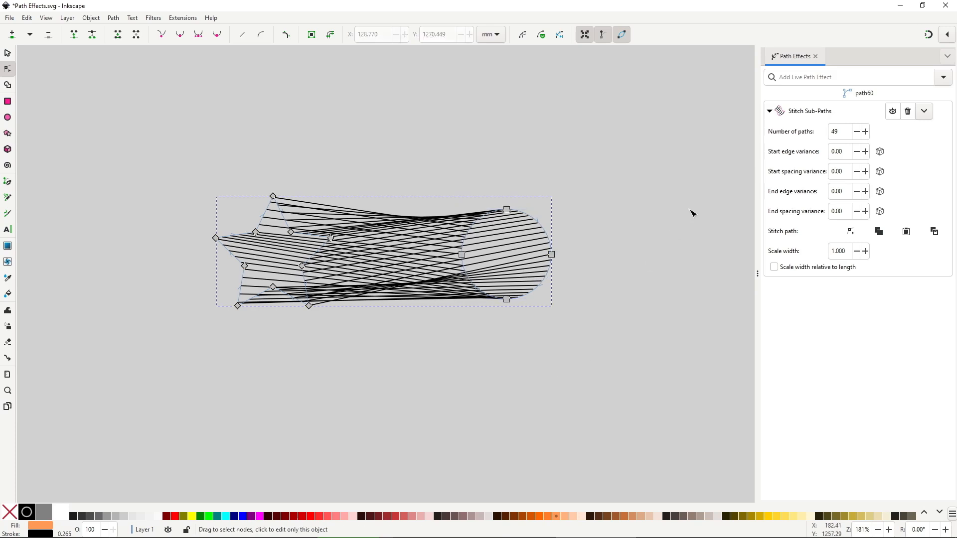
- Try a start edge variance of 0.40 and an end edge variance of 0.30 on the stitches
click(866, 153)
double_click(856, 152)
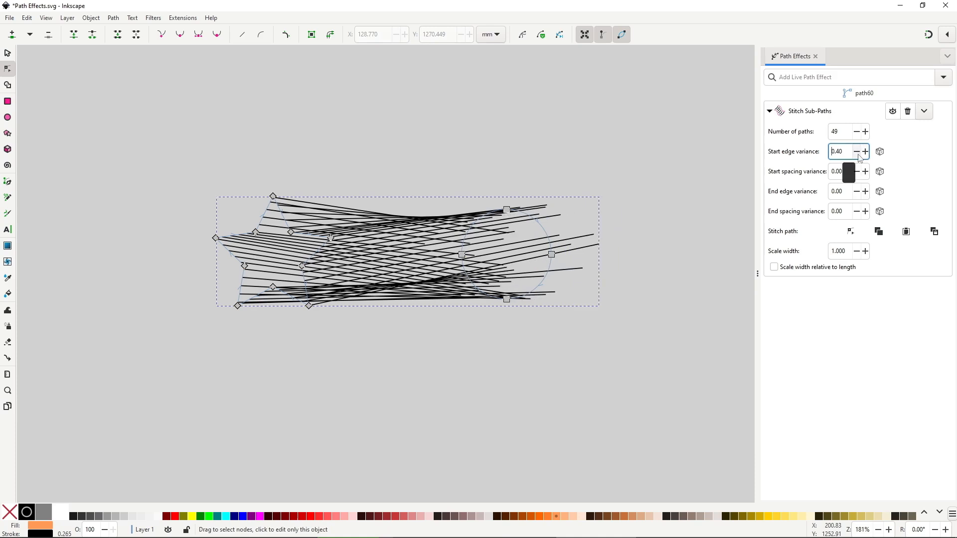
triple_click(866, 192)
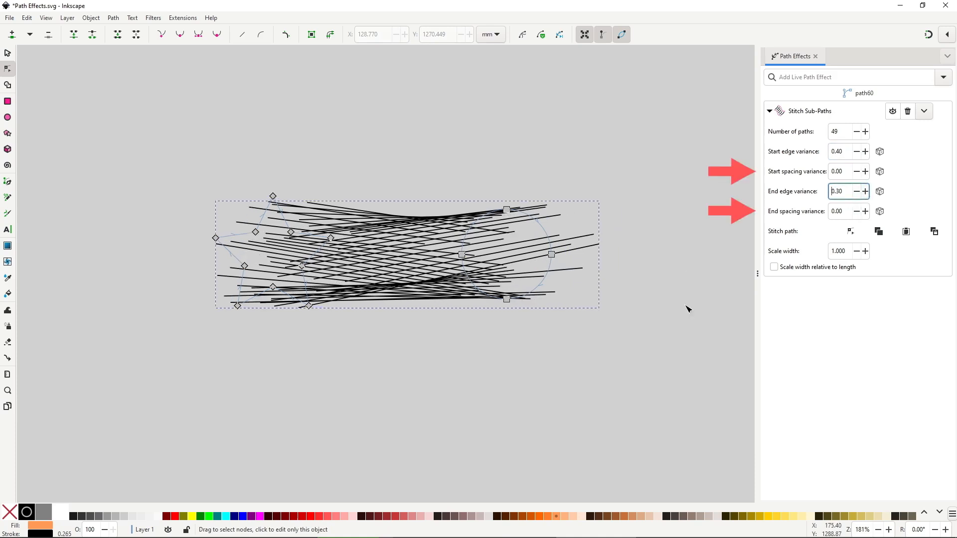
- Reset the end edge variance and the start edge variance to 0.00
triple_click(857, 192)
click(856, 152)
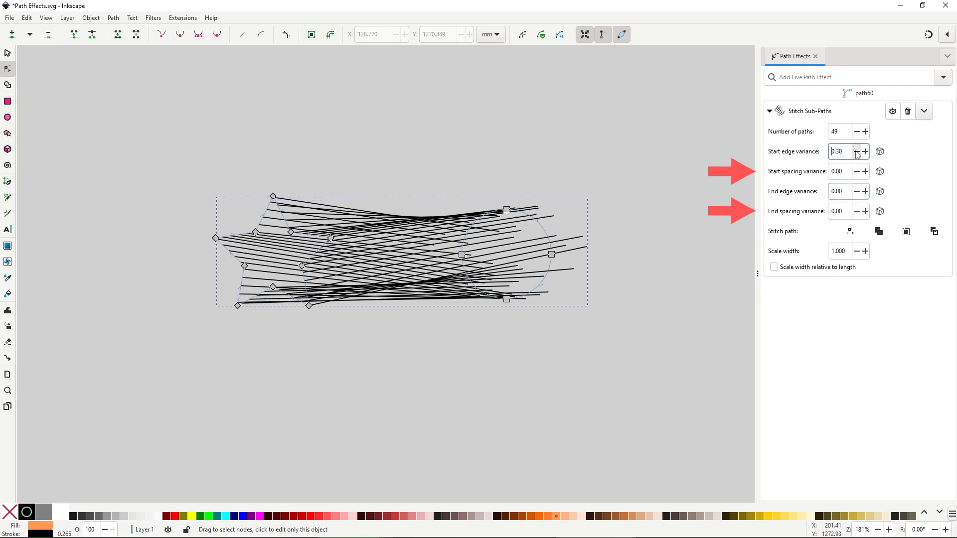
triple_click(855, 152)
- Set the start spacing variance to 2.40 and raise the end spacing variance
click(867, 173)
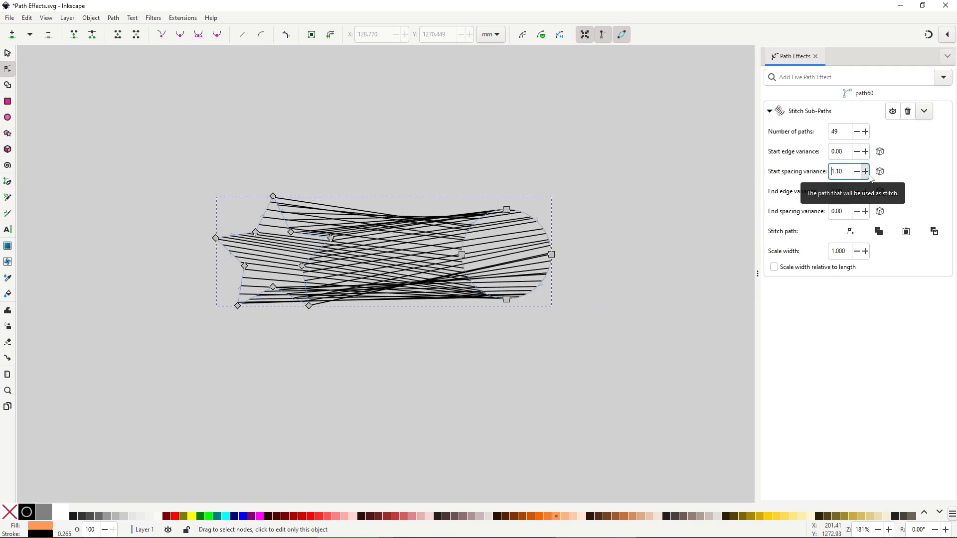
click(866, 172)
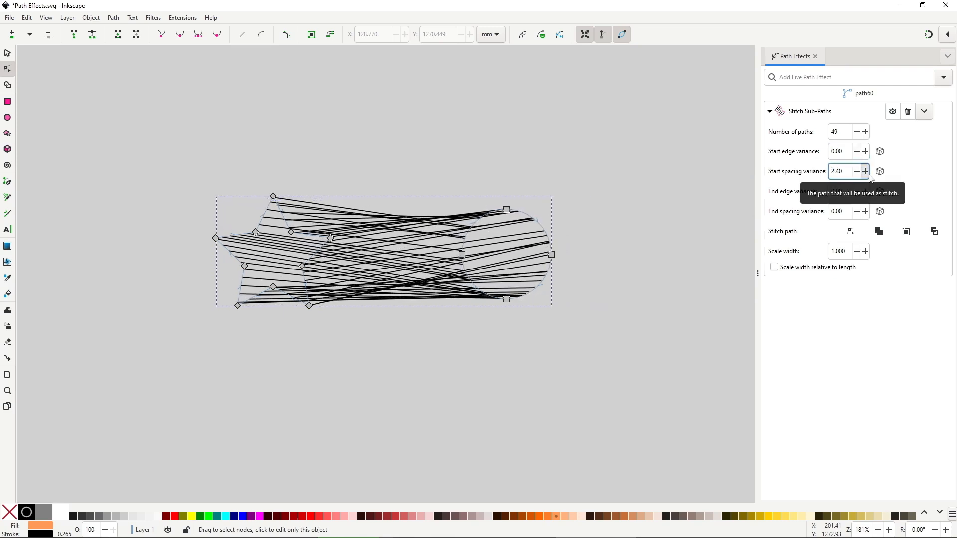
click(865, 213)
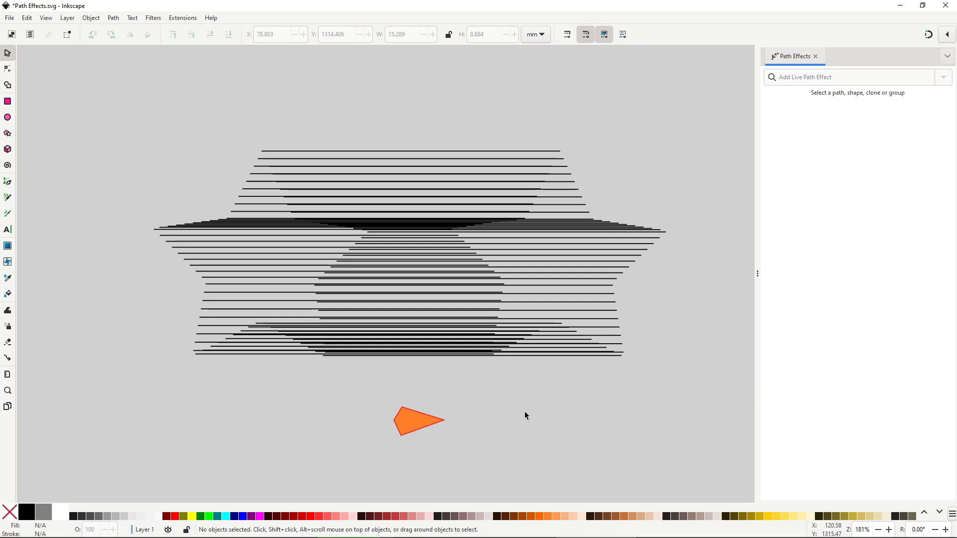
- Copy the orange kite shape and paste it as the stitch path of the two-star Stitch Sub-Paths object
right_click(421, 430)
click(454, 257)
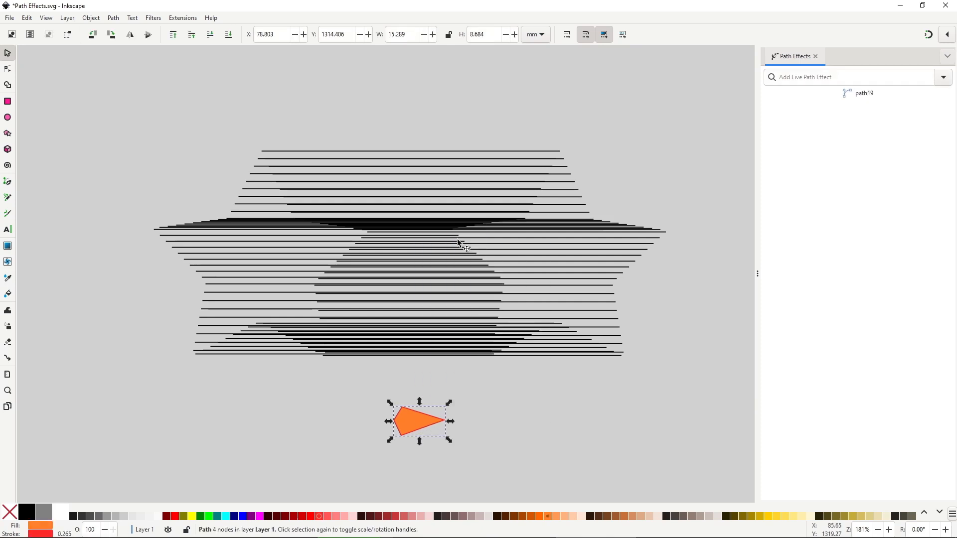
click(489, 279)
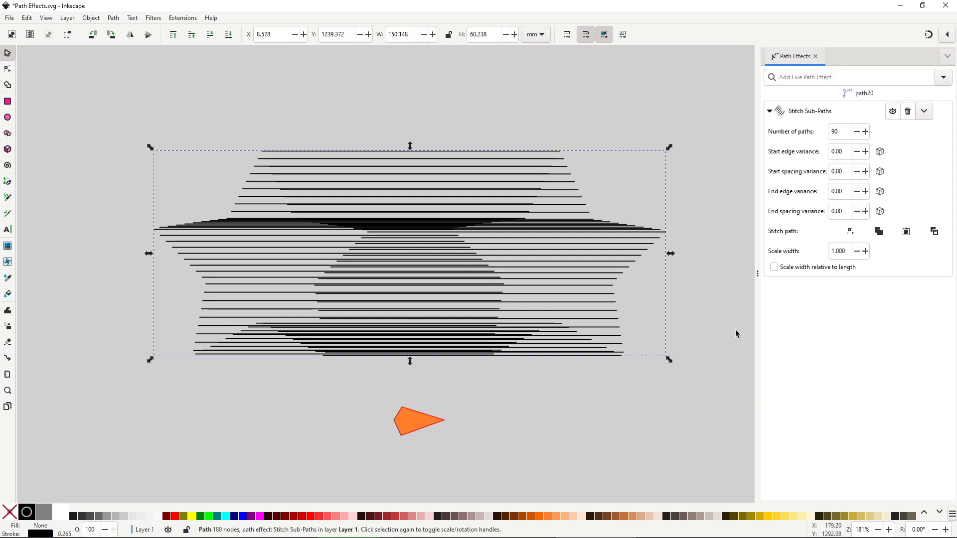
click(905, 231)
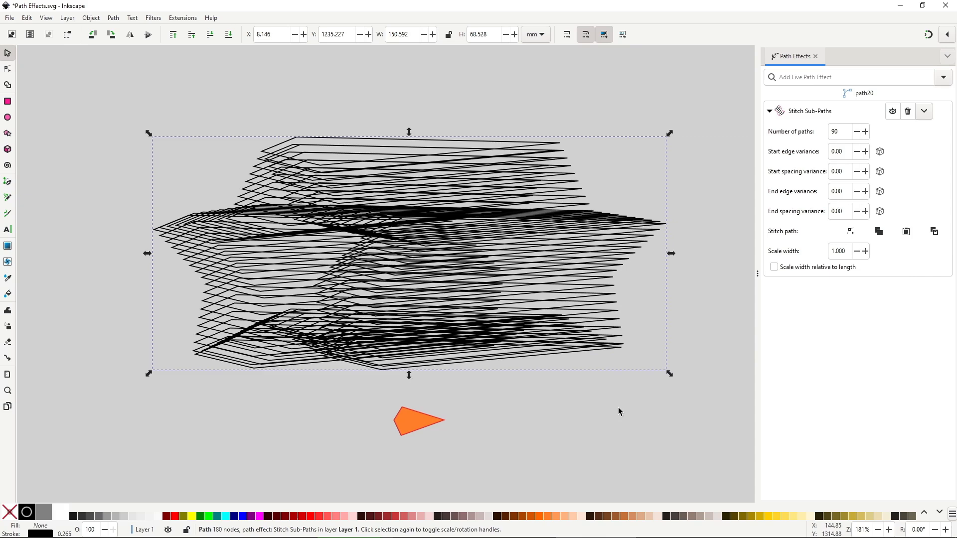
- Fill the stitched two-star object with #FF5555, remove its stroke and show its nodes
click(318, 516)
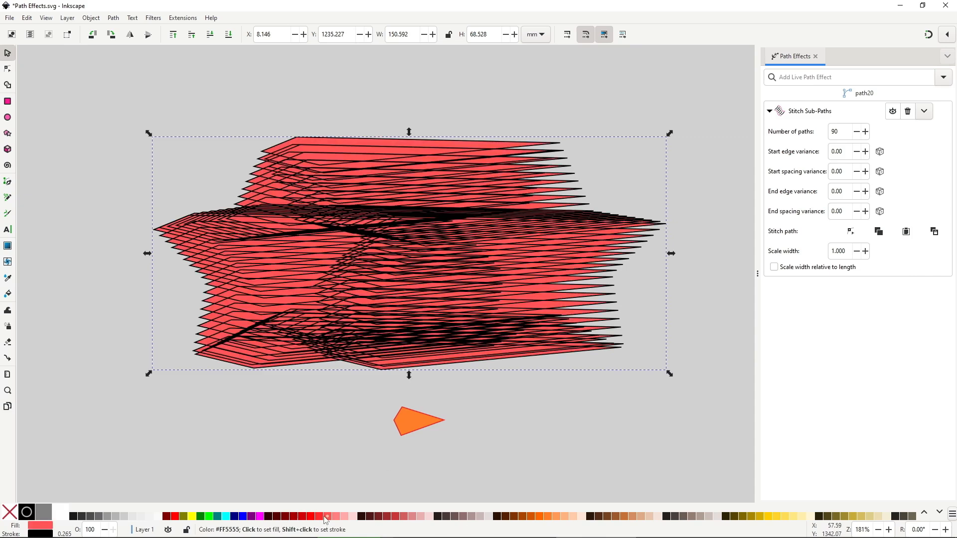
shift+click(10, 512)
double_click(589, 242)
- Set the number of stitch paths to 20 after trying 50
double_click(837, 132)
text(50)
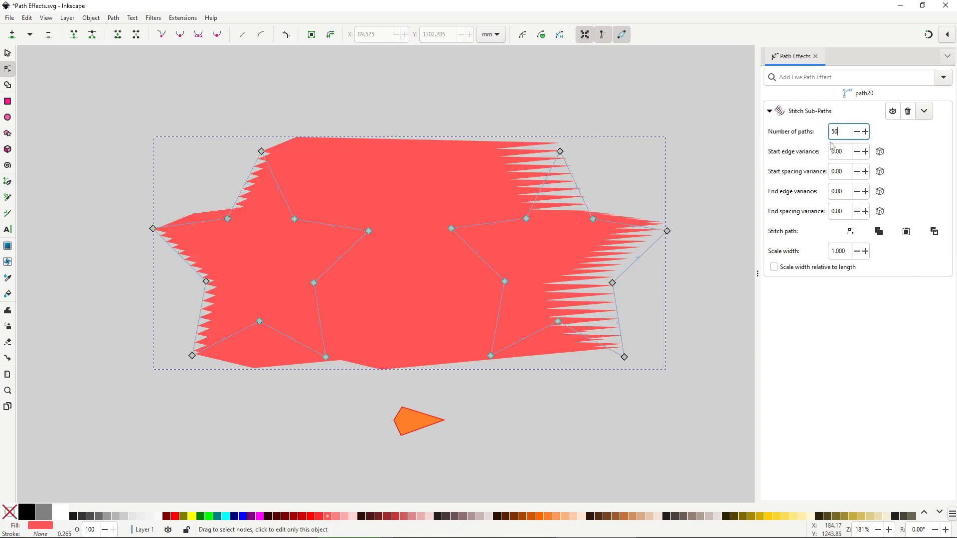
key(BackSpace)
key(BackSpace)
text(20)
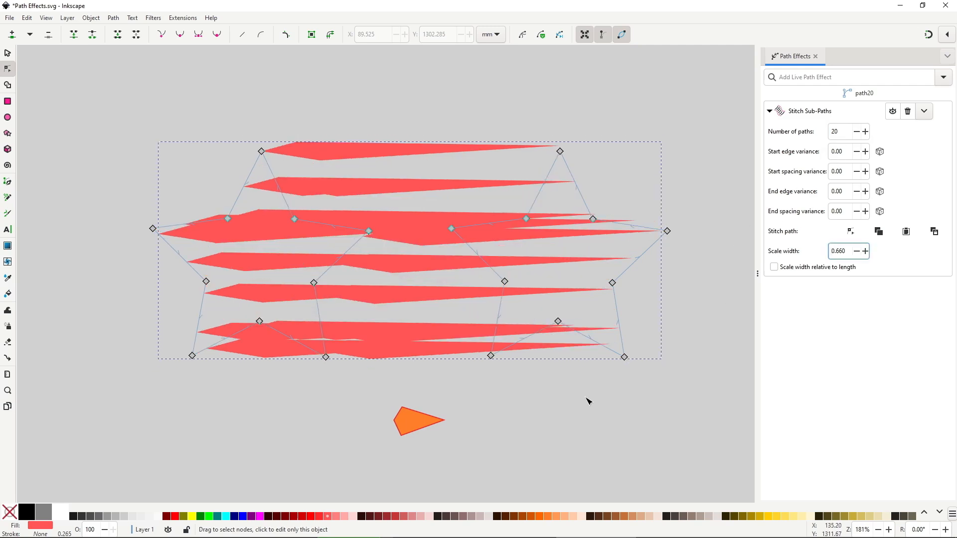
- Select all nodes of the right star and move them over the left star, slightly below it
click(563, 158)
click(449, 149)
drag(423, 80, 742, 427)
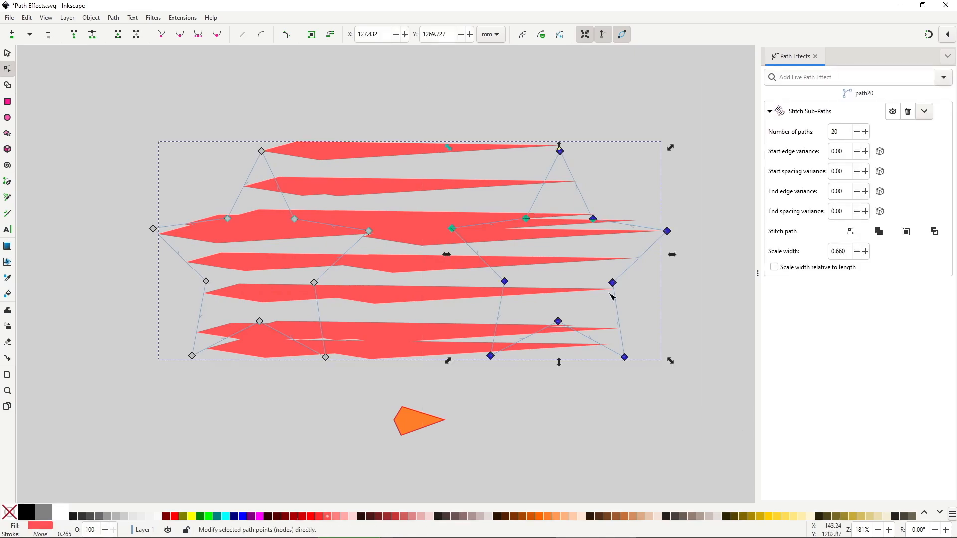
drag(526, 218, 229, 281)
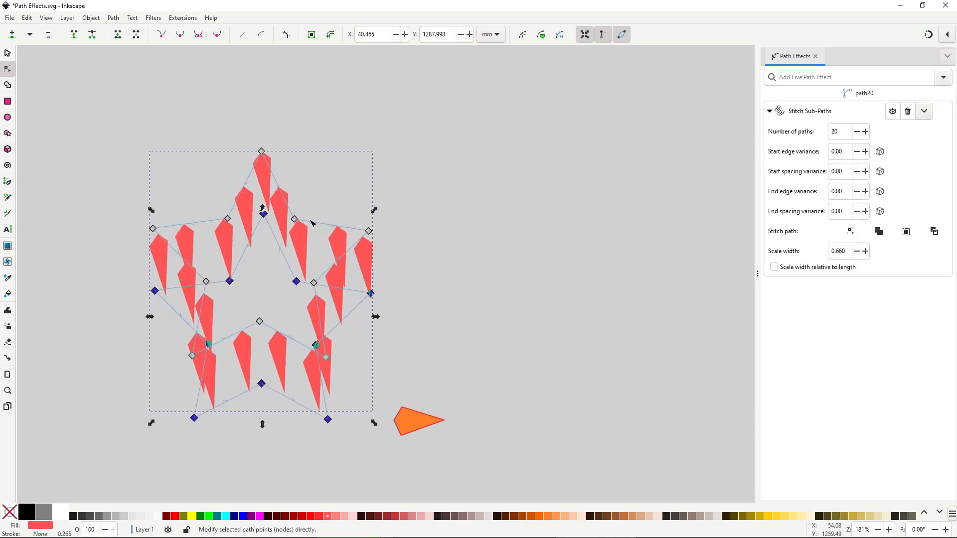
- Scale the moved star down and centre it inside the larger star so the stitches radiate between them
drag(374, 210, 314, 267)
drag(278, 300, 273, 244)
drag(275, 260, 350, 264)
key(s)
click(456, 284)
double_click(399, 270)
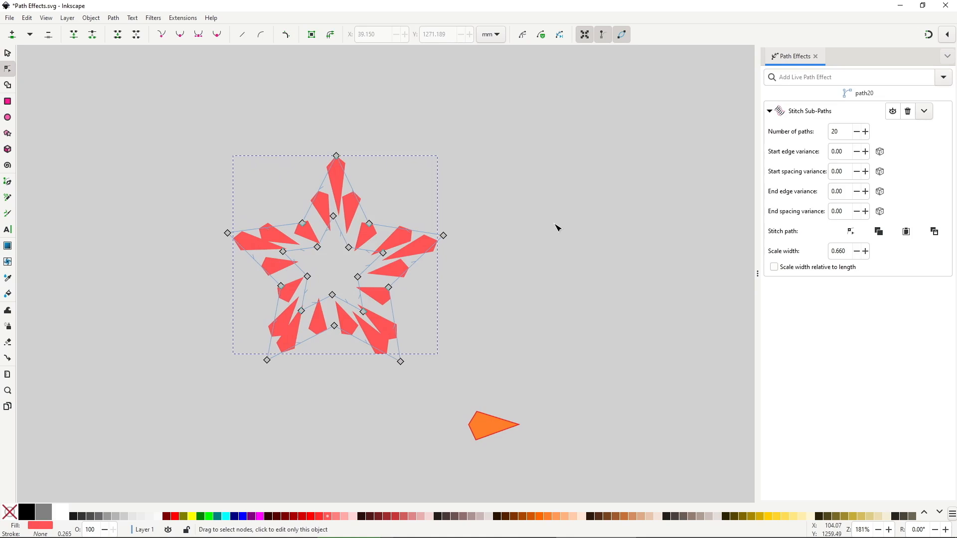
- Reduce the stitches' scale width to 0.310 and set the number of paths to 50
click(856, 253)
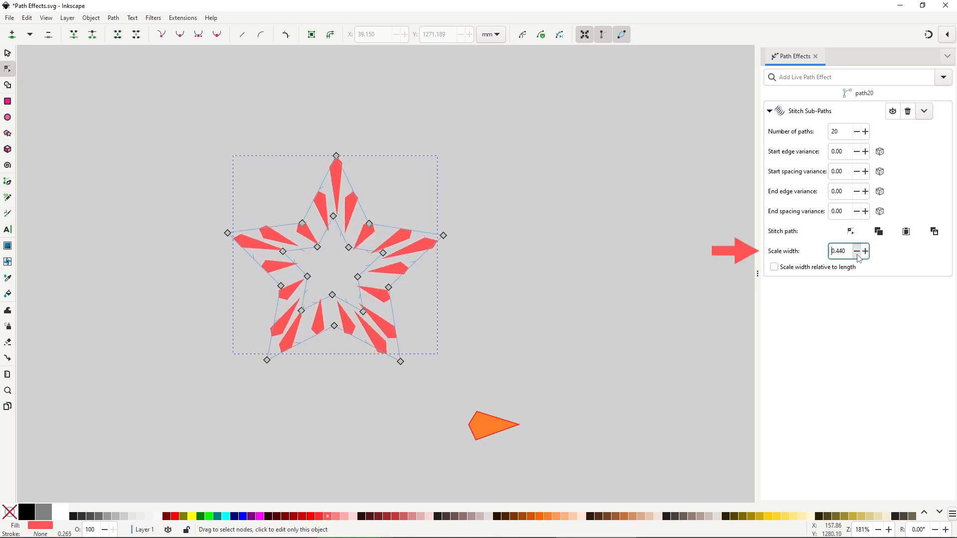
double_click(843, 131)
text(50)
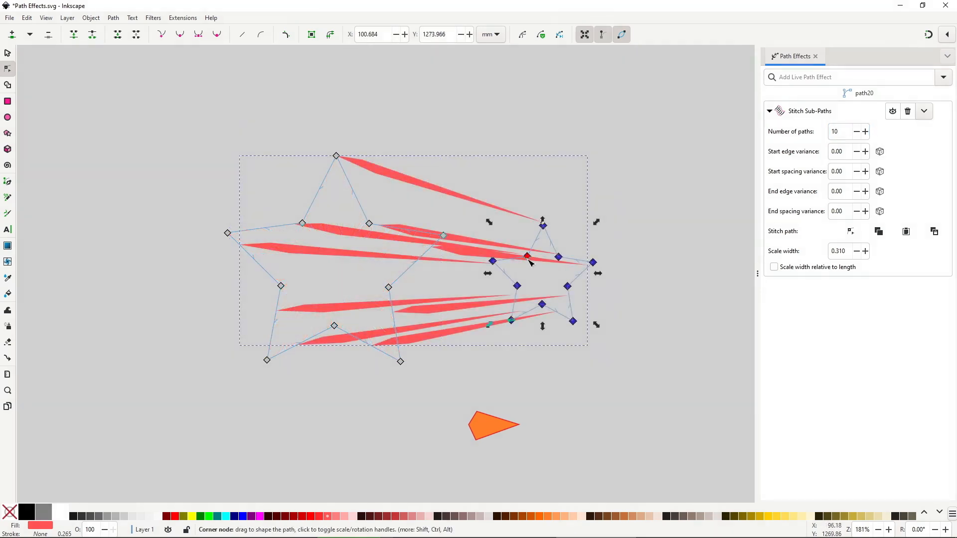
- Move the small star's nodes far to the right of the large star to stretch the stitches
drag(531, 261, 571, 253)
scroll(504, 257, right, 4)
drag(504, 258, 603, 254)
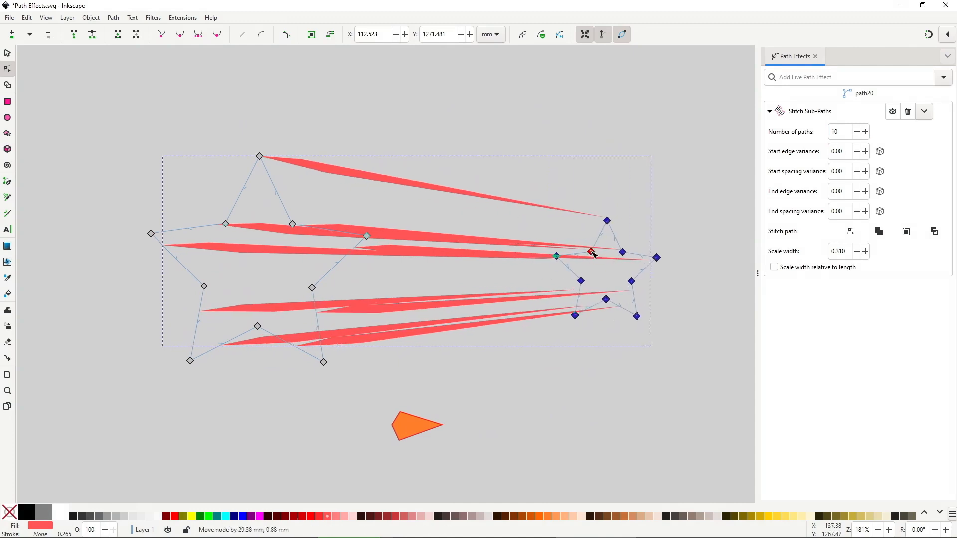
scroll(603, 254, right, 3)
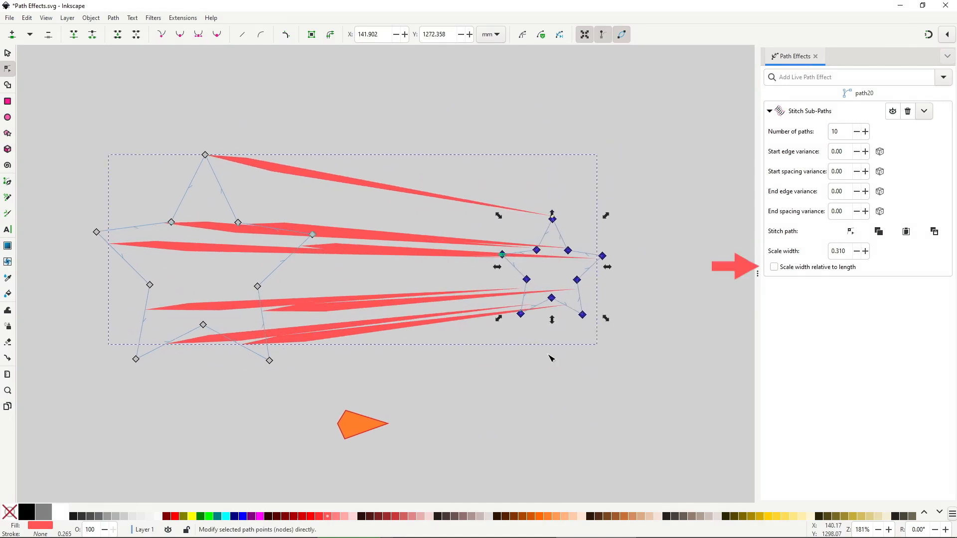
- Test Scale width relative to length while moving the small star farther right, and undo the last change
click(774, 267)
drag(567, 251, 663, 266)
click(815, 272)
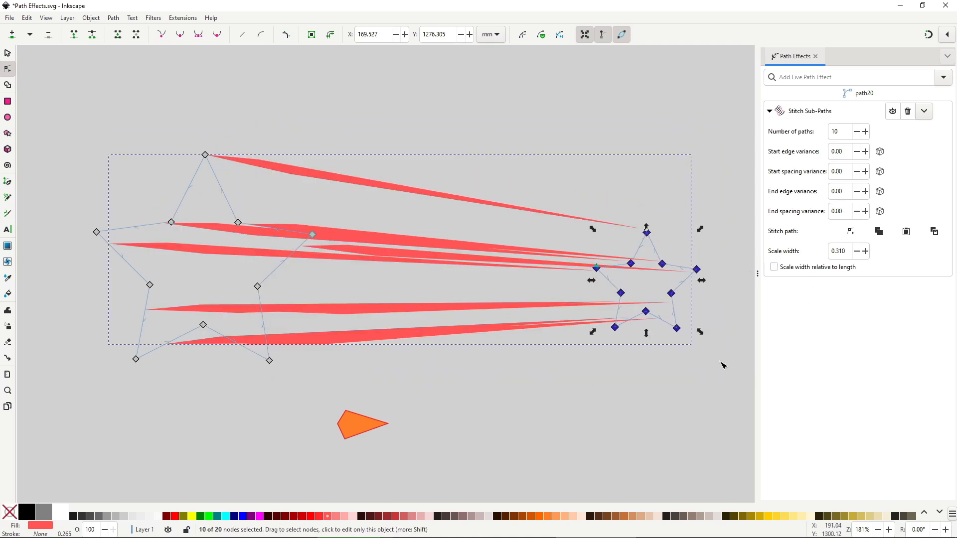
key(ctrl+z)
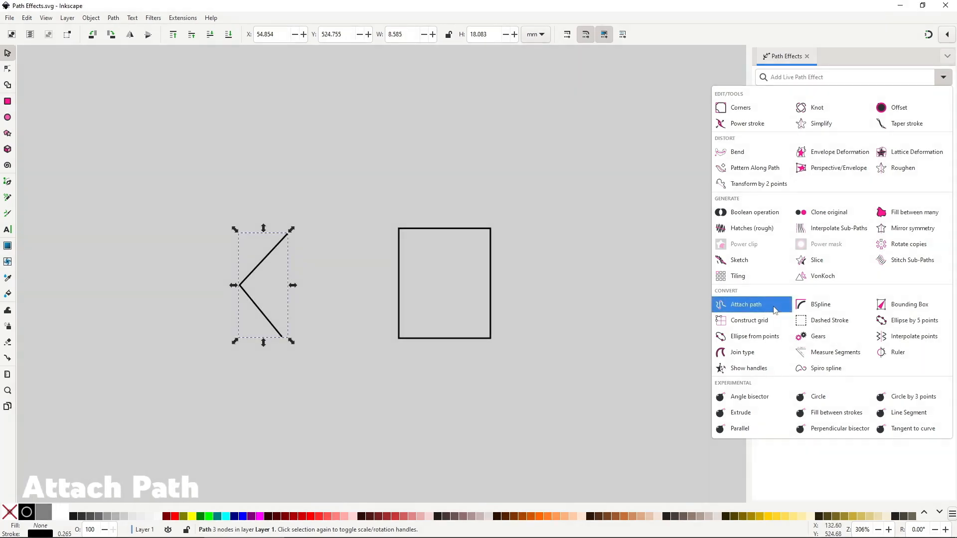
- Apply Attach path to the open angled path and link the copied square as both start path and end path
click(774, 310)
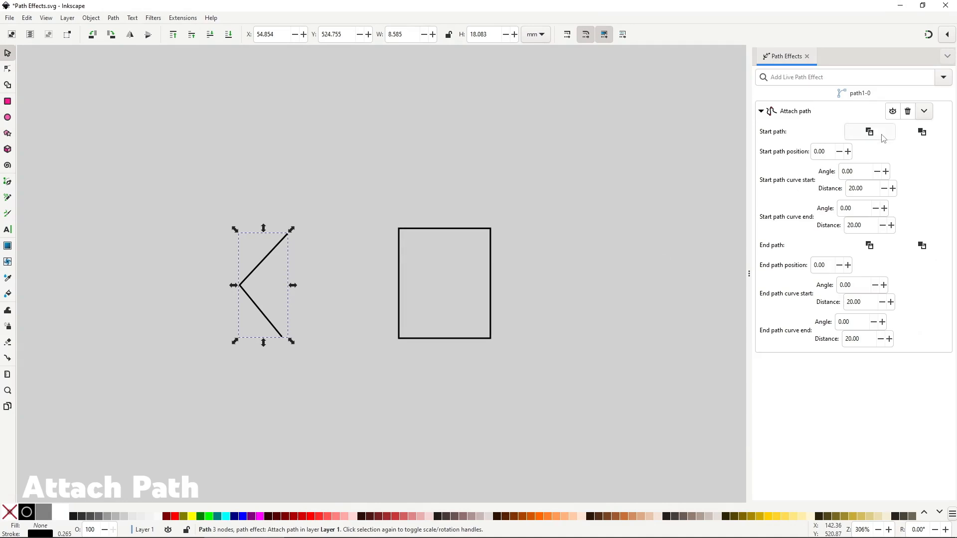
click(870, 131)
click(870, 245)
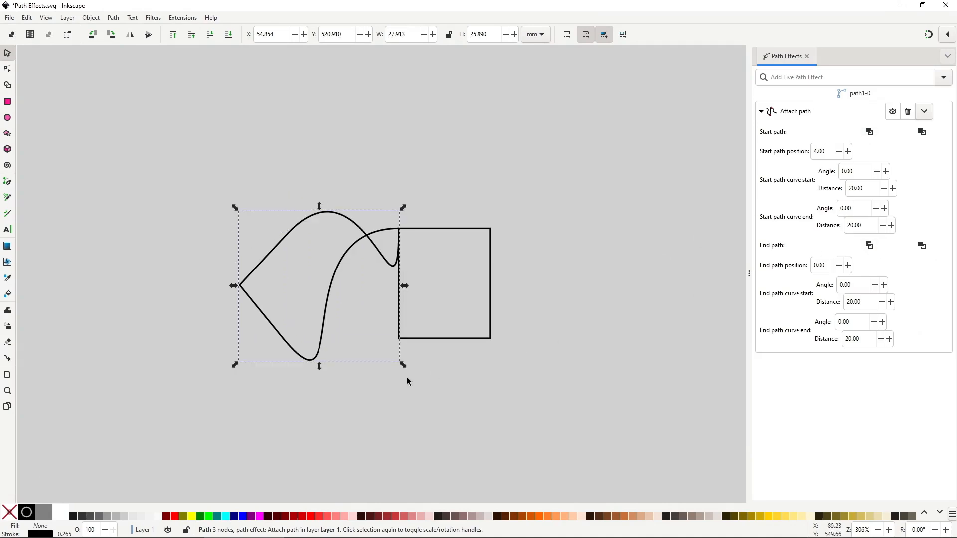
- Move the end attachment to the square's lower-left corner and pull both ending curve handles in near its left side
key(n)
drag(398, 228, 394, 356)
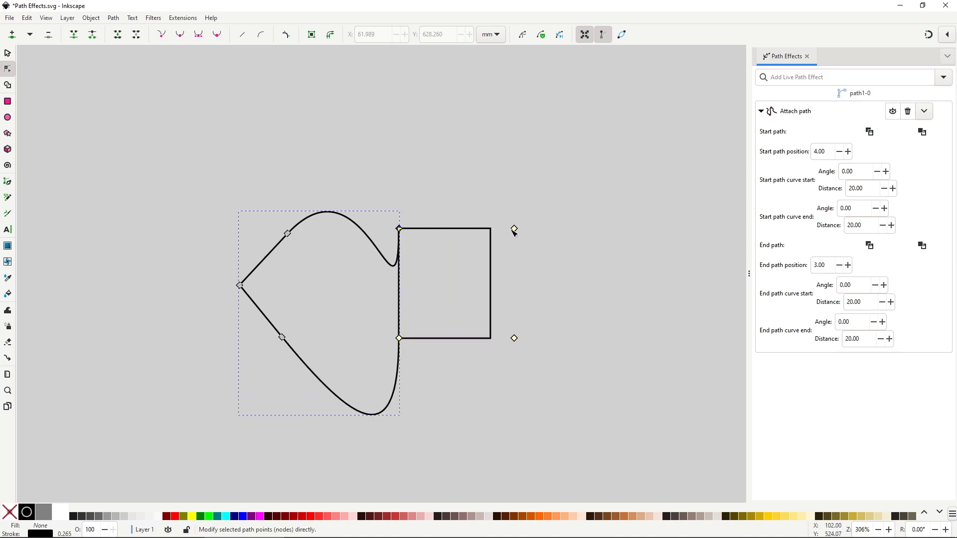
drag(514, 228, 383, 278)
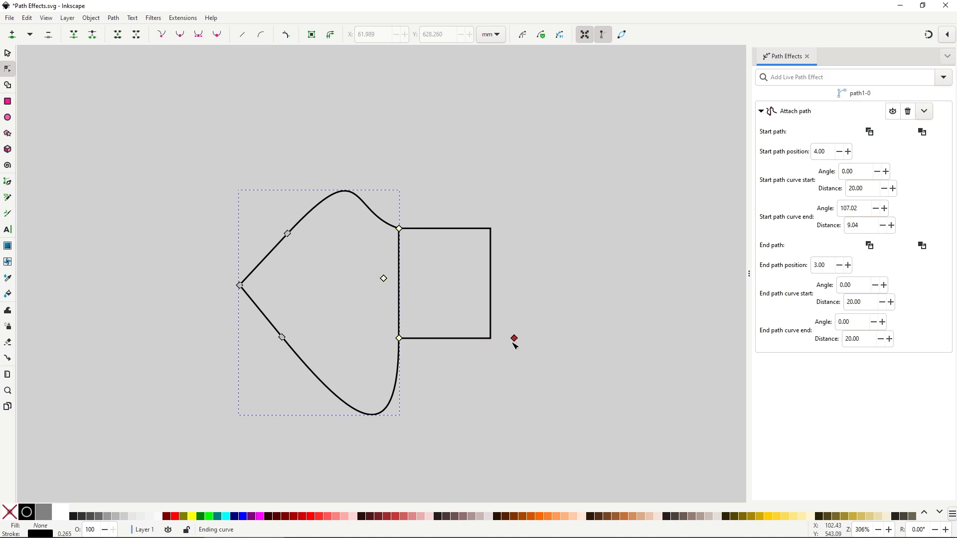
drag(514, 340, 419, 388)
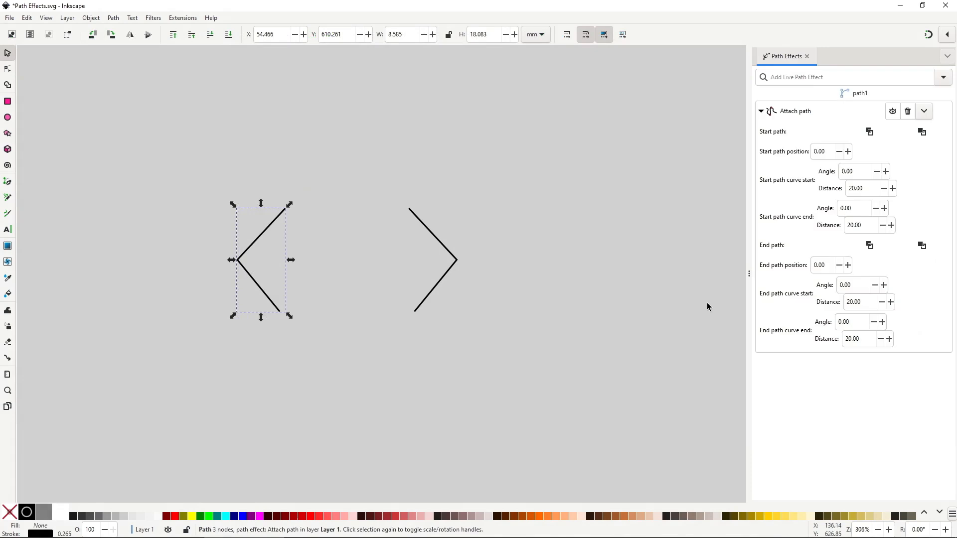
- Copy the right-hand angled path
click(438, 242)
right_click(438, 243)
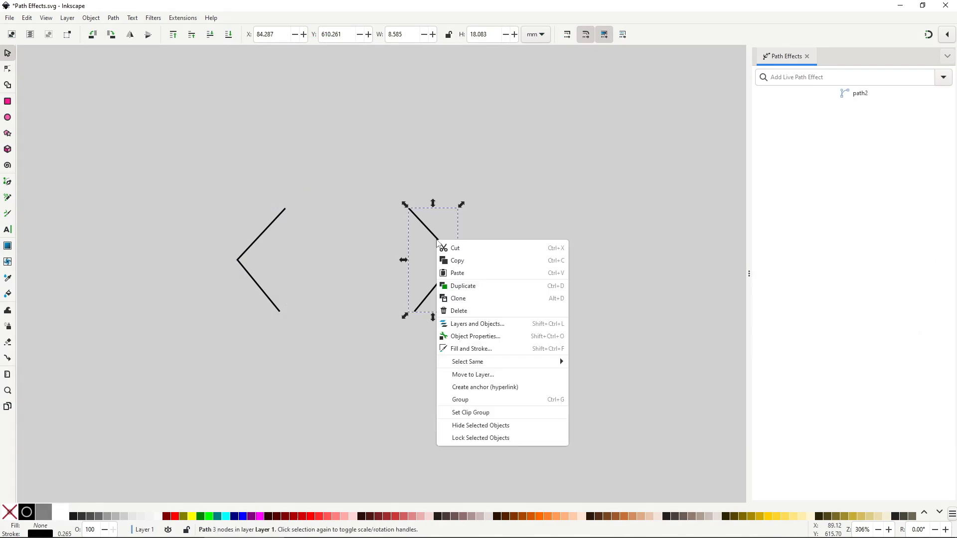
- Copy the right chevron path and link it as both start path and end path in the left path's Attach path effect
click(447, 260)
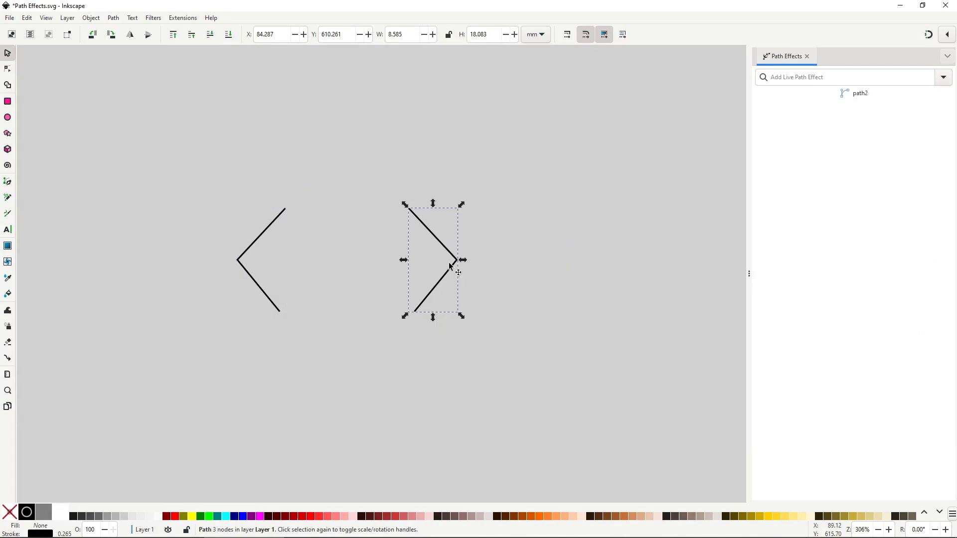
click(273, 220)
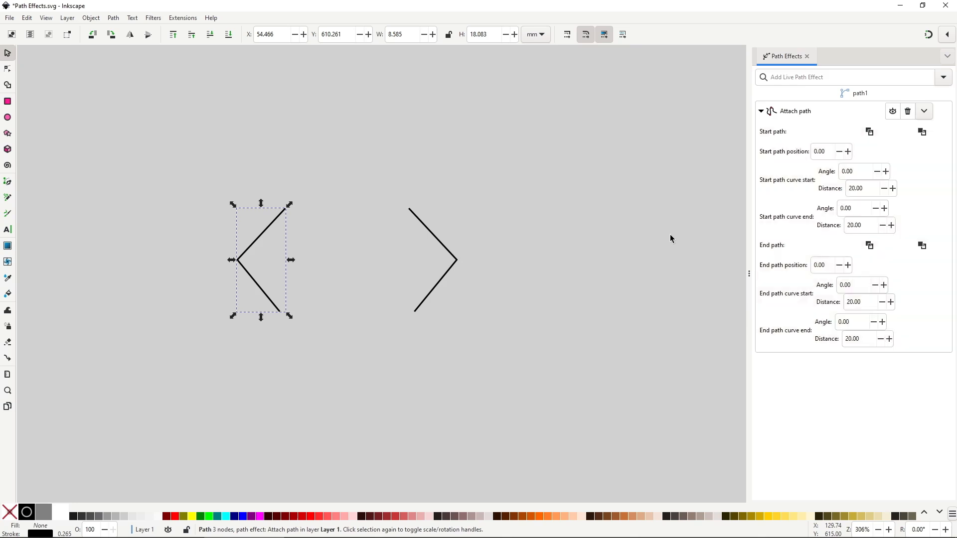
click(869, 132)
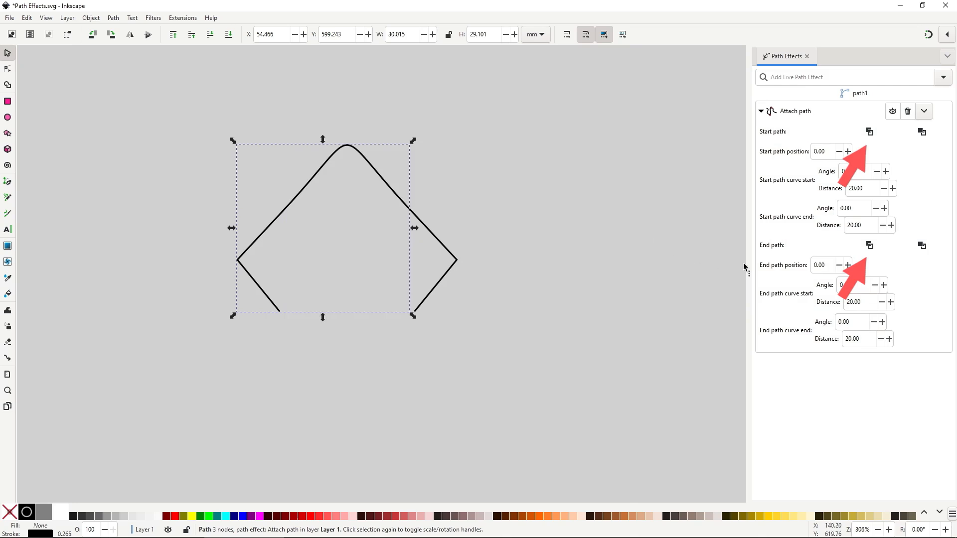
click(869, 245)
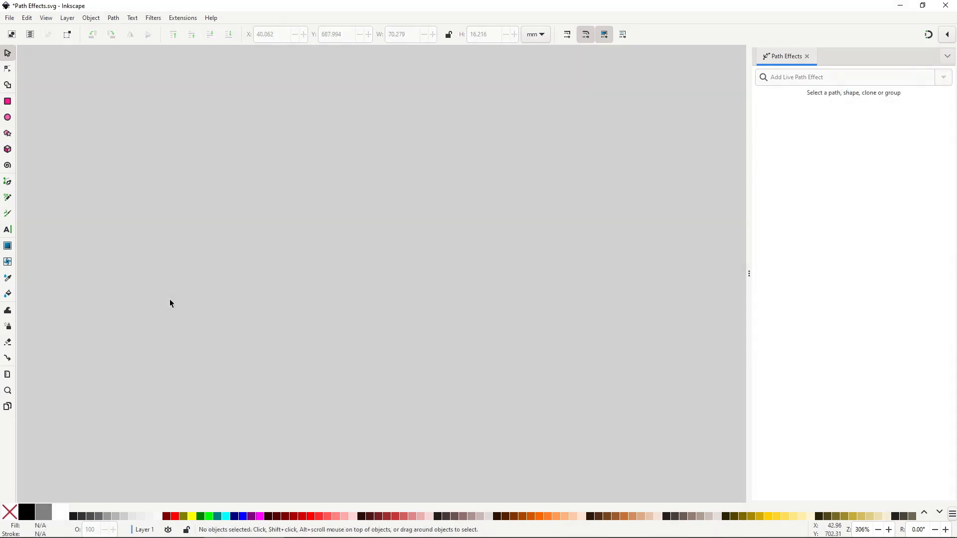
- Draw an open three-segment path with the Pen tool, from a lower-left first node over the top to a lower-right last node
key(b)
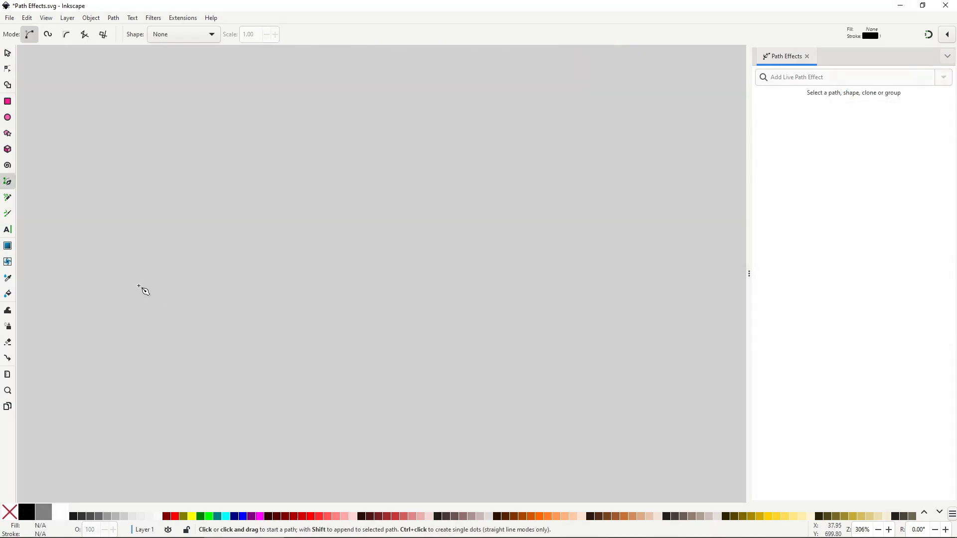
click(123, 286)
click(121, 198)
click(233, 197)
double_click(229, 286)
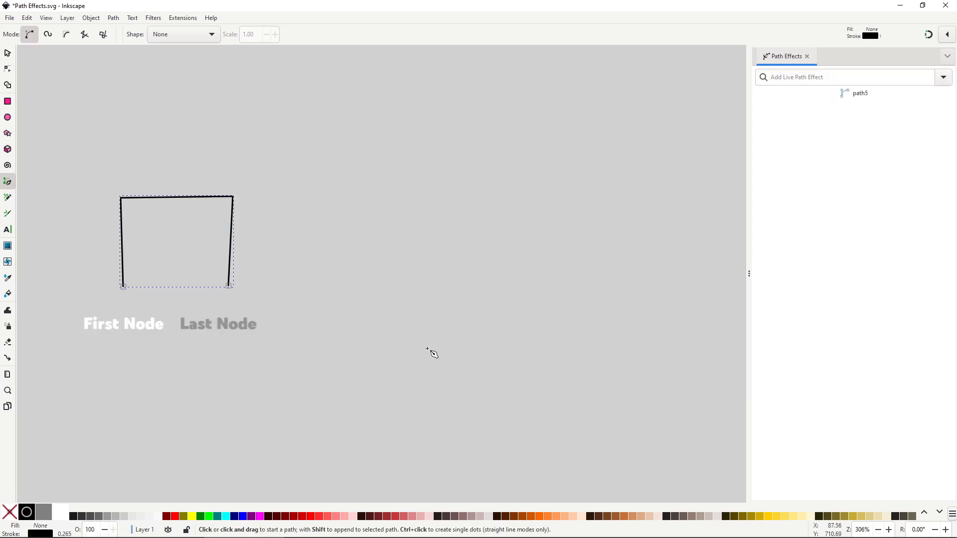
- Draw a second, mirrored three-segment path beside the first one, from its lower-right node over the top to its lower-left node
click(583, 289)
click(578, 196)
click(471, 194)
double_click(476, 292)
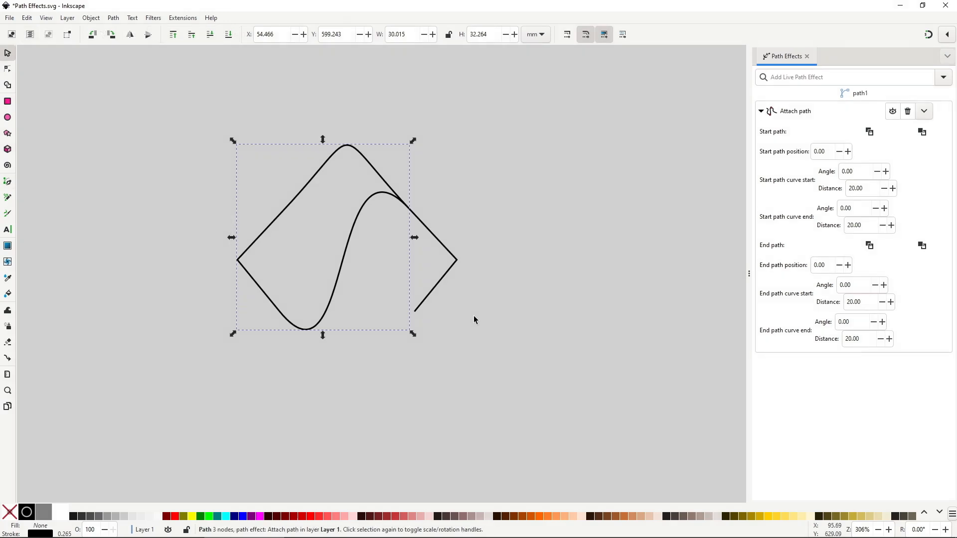
- Move the end attachment point of the left path to the lower end of the right chevron, at end path position 2.00
key(n)
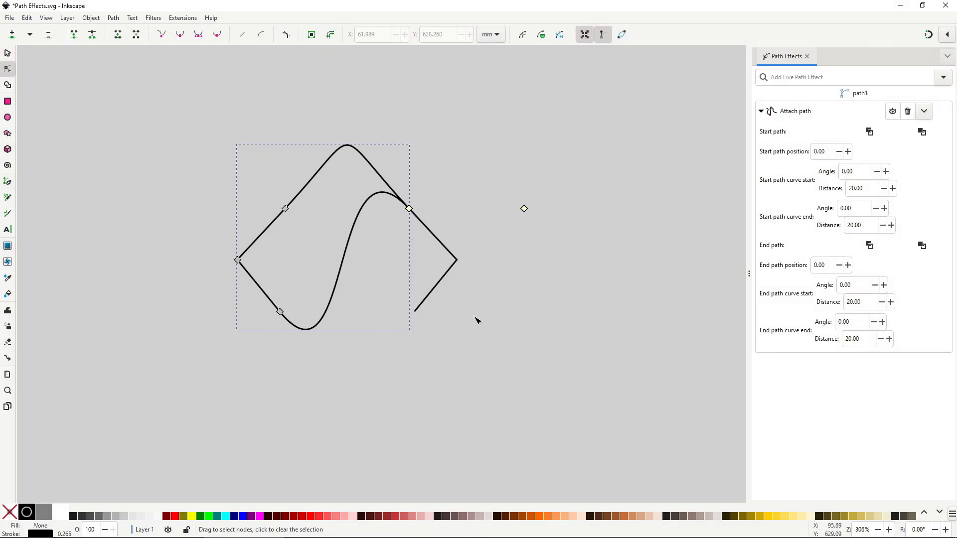
drag(409, 208, 418, 336)
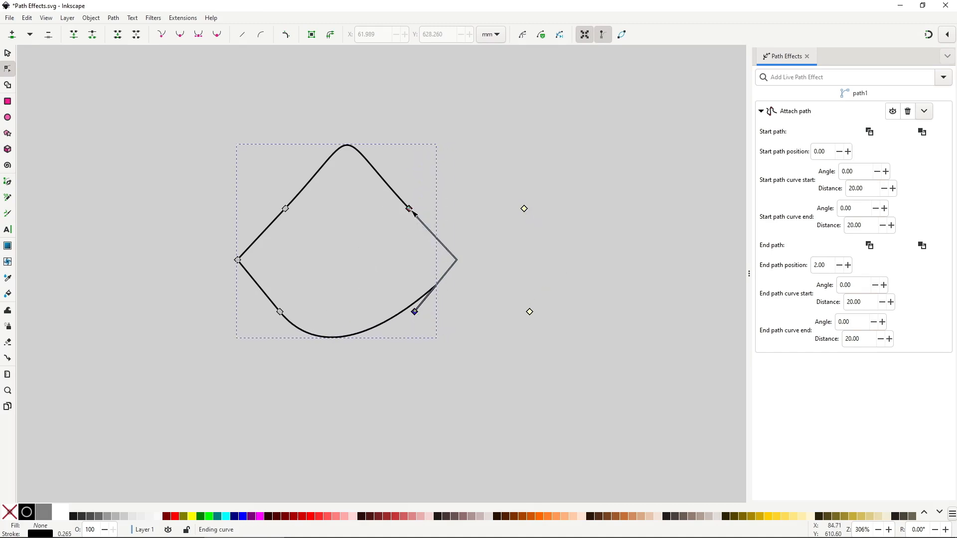
mouse_move(409, 209)
mouse_down()
mouse_move(429, 239)
mouse_move(411, 212)
mouse_up()
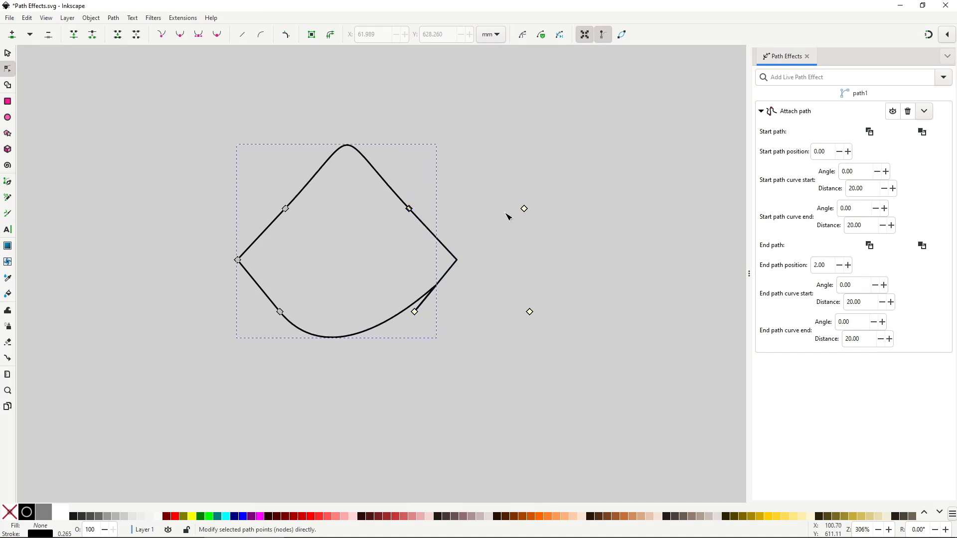
- Reshape the two attaching curves to about -43° and 18 at the start path end, and about 159° and 9 at the end path end
drag(523, 210, 480, 147)
drag(530, 312, 363, 331)
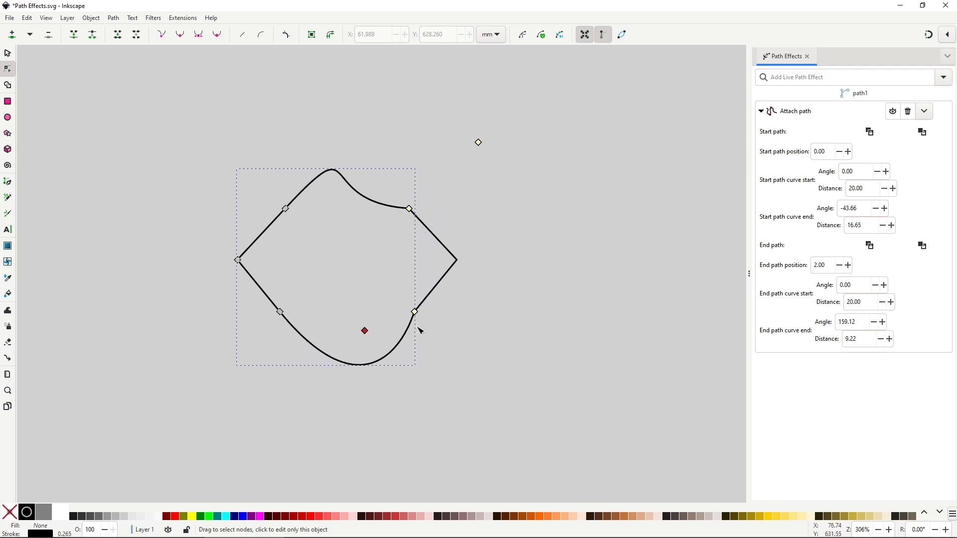
mouse_move(414, 313)
mouse_down()
mouse_move(430, 299)
mouse_move(415, 311)
mouse_up()
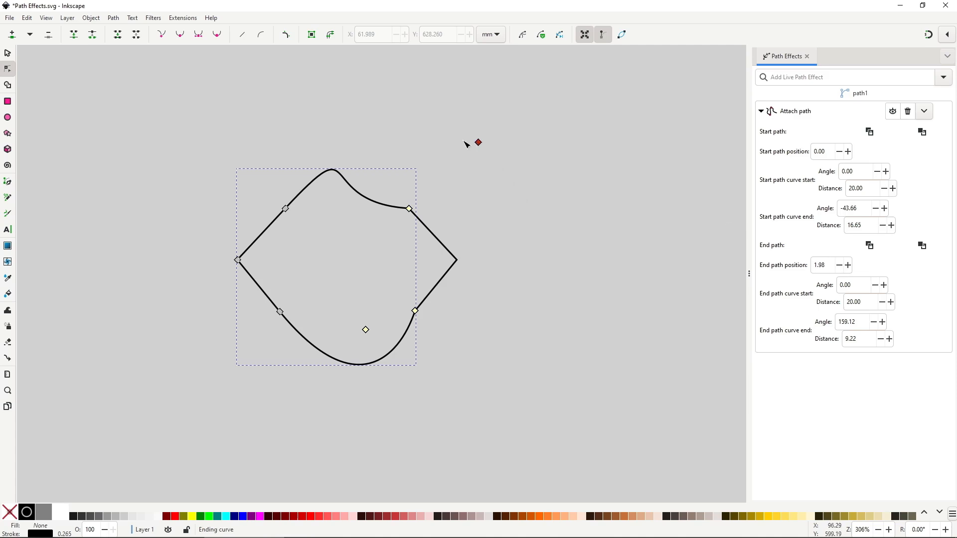
mouse_move(478, 143)
mouse_down()
mouse_move(367, 171)
mouse_move(634, 156)
mouse_move(509, 153)
mouse_move(479, 105)
mouse_move(374, 143)
mouse_move(485, 139)
mouse_up()
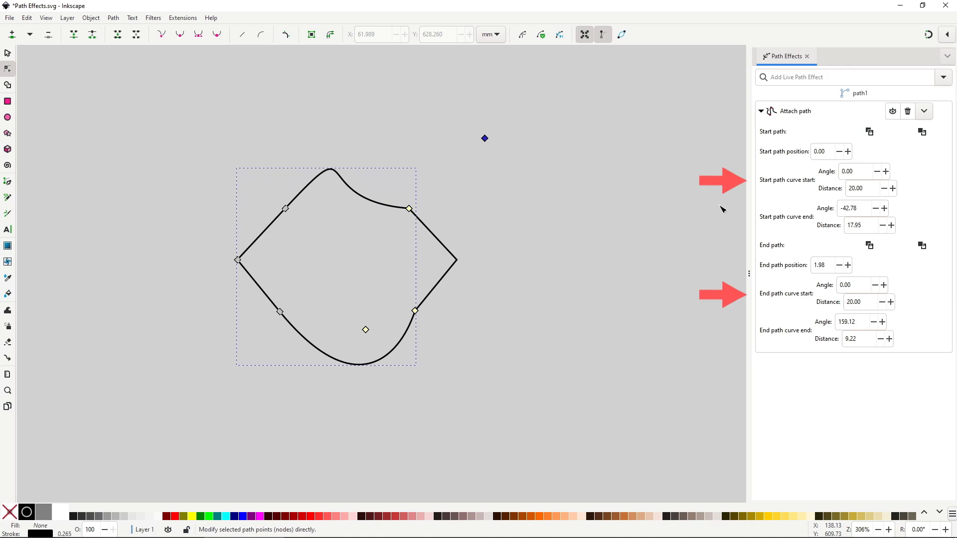
- Set the start path curve start distance to 0 and bend the upper connecting curve inward to about -66° and 17.2
click(870, 188)
double_click(870, 188)
text(0)
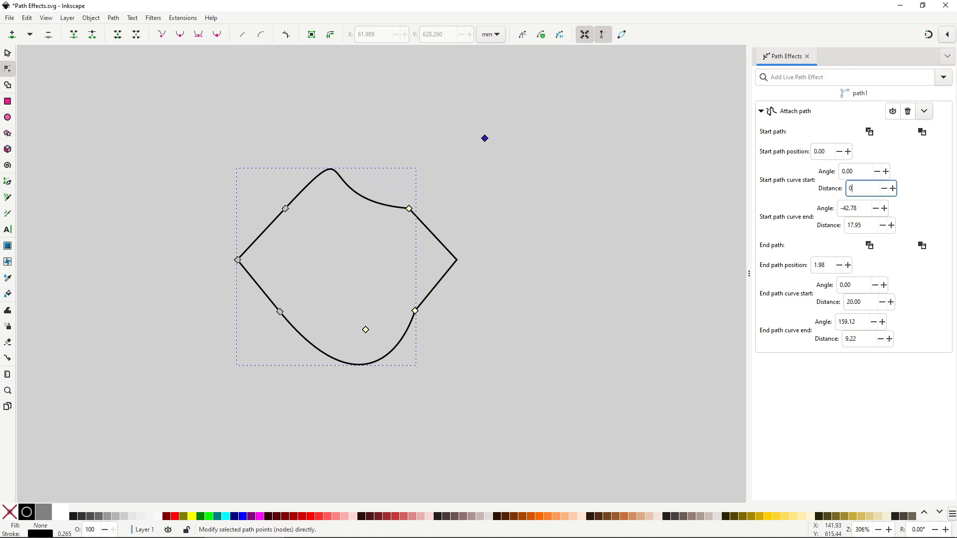
key(Return)
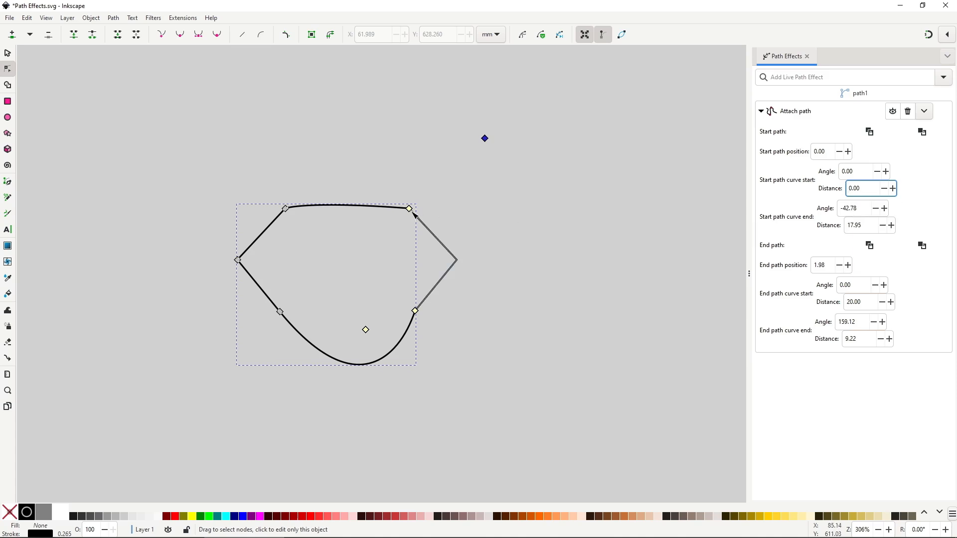
drag(485, 138, 505, 238)
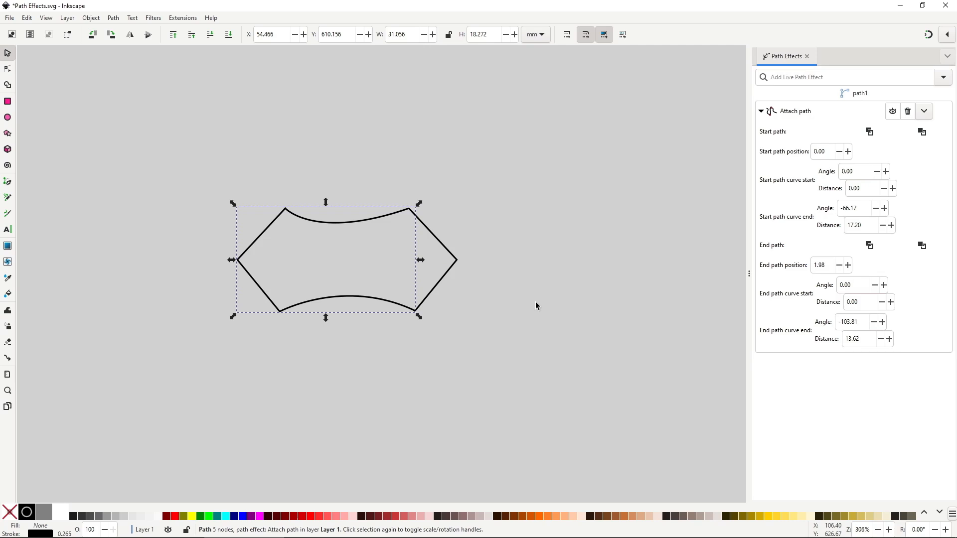
- Fill the attached shape with light red, and pull the right chevron away up and to the right with an orange fill
click(327, 516)
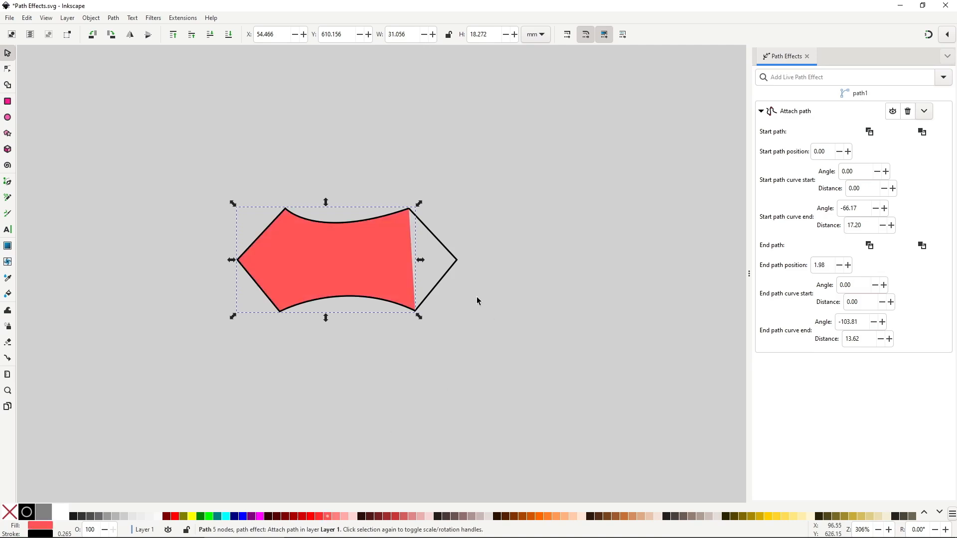
click(457, 260)
drag(457, 259, 550, 218)
click(548, 516)
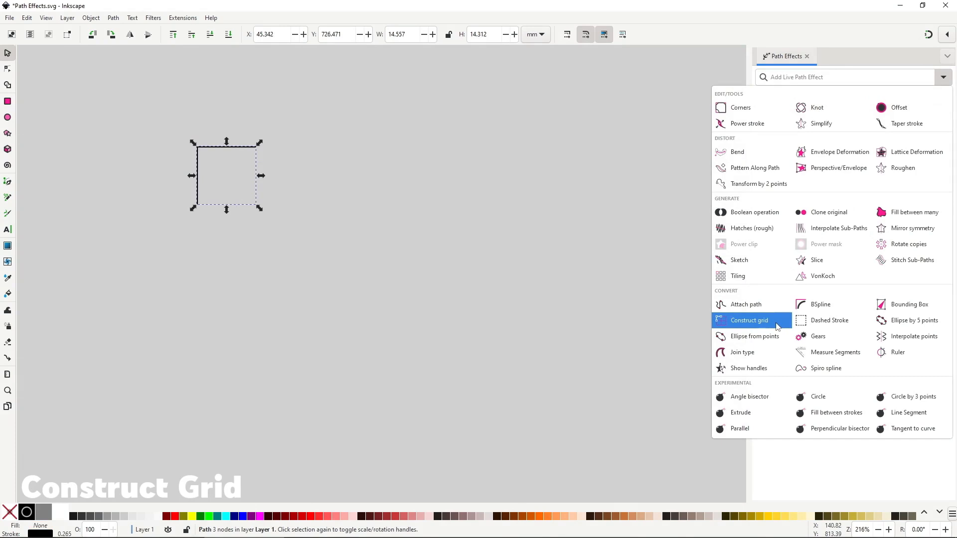
- Apply the Construct grid effect to the square-cornered three-node path and skew the grid by moving its two outer nodes inward
click(777, 327)
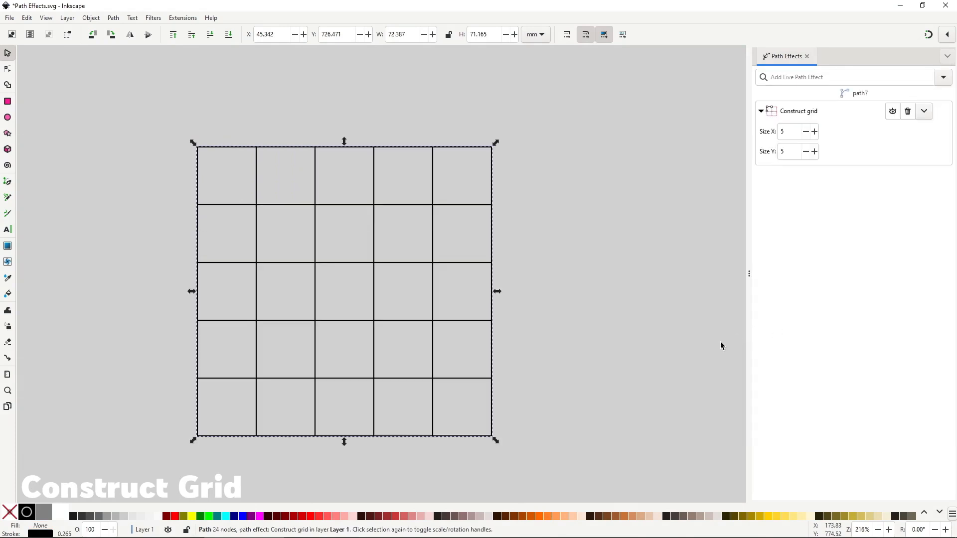
key(n)
click(256, 149)
drag(256, 148, 240, 167)
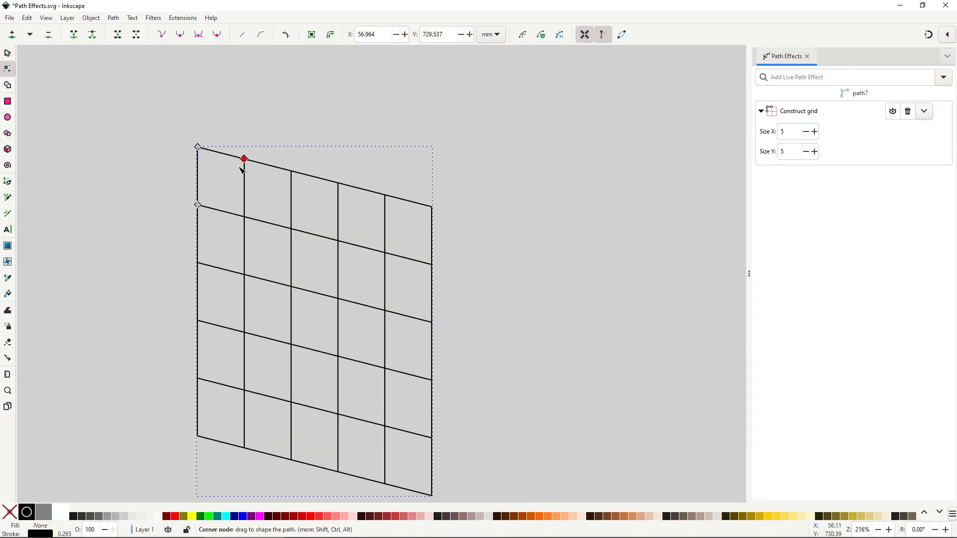
drag(198, 205, 205, 185)
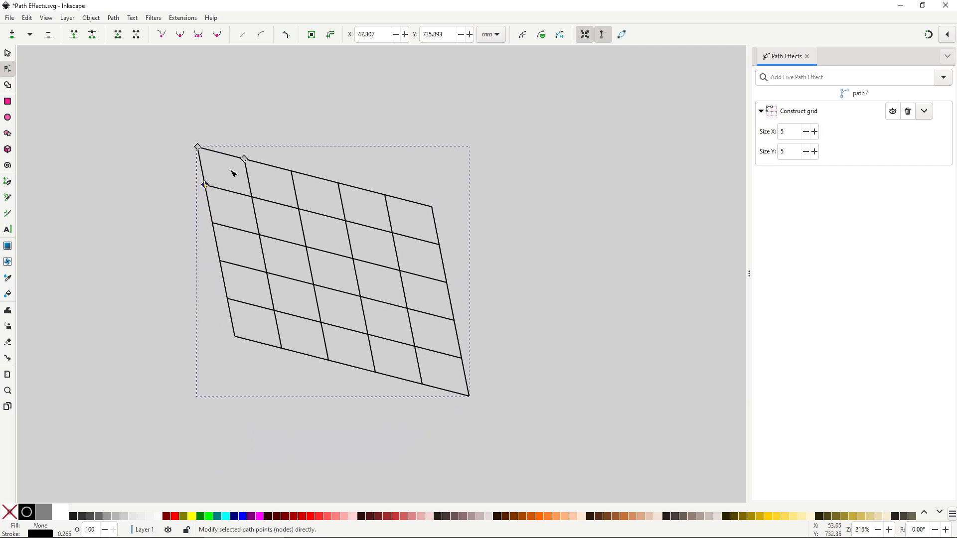
click(244, 159)
drag(244, 159, 247, 149)
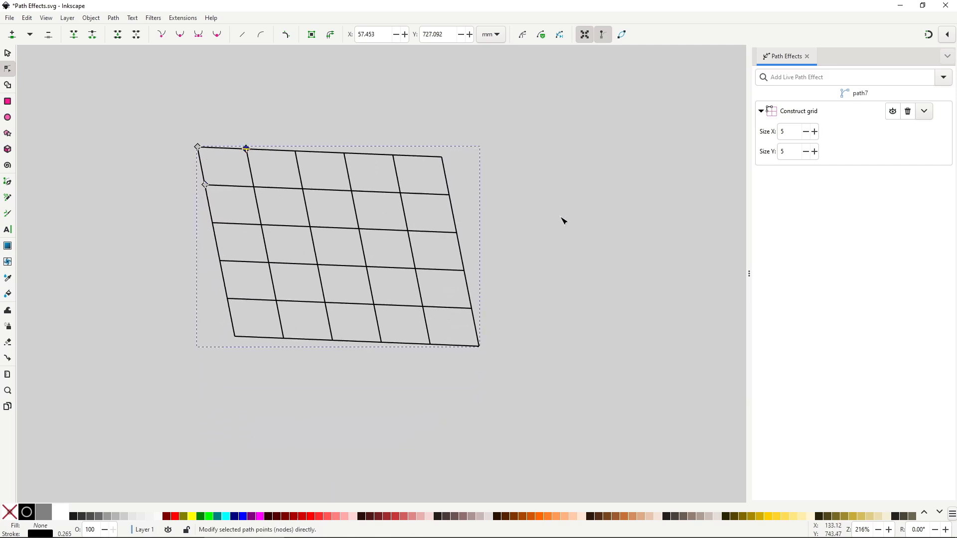
- Apply the Construct grid effect to the curved three-node path
scroll(563, 219, down, 5)
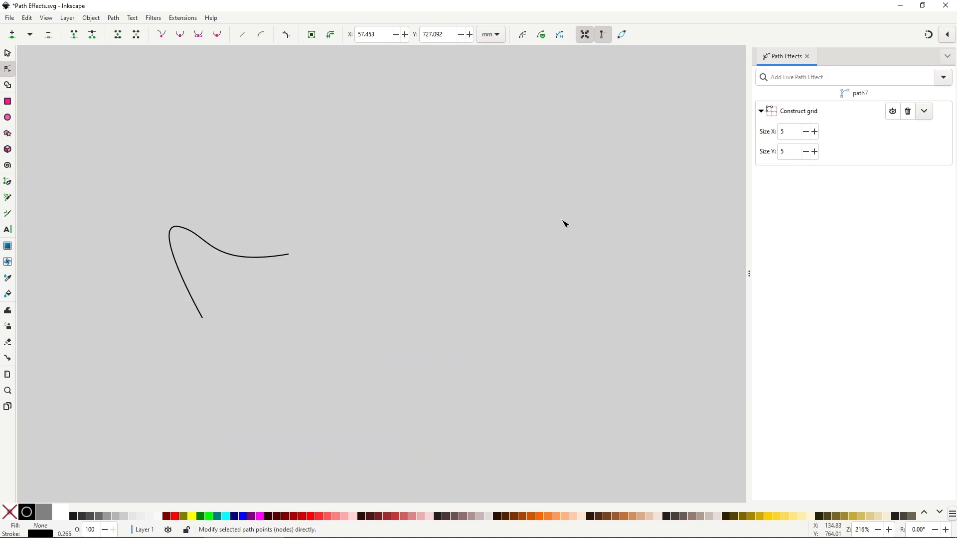
click(248, 257)
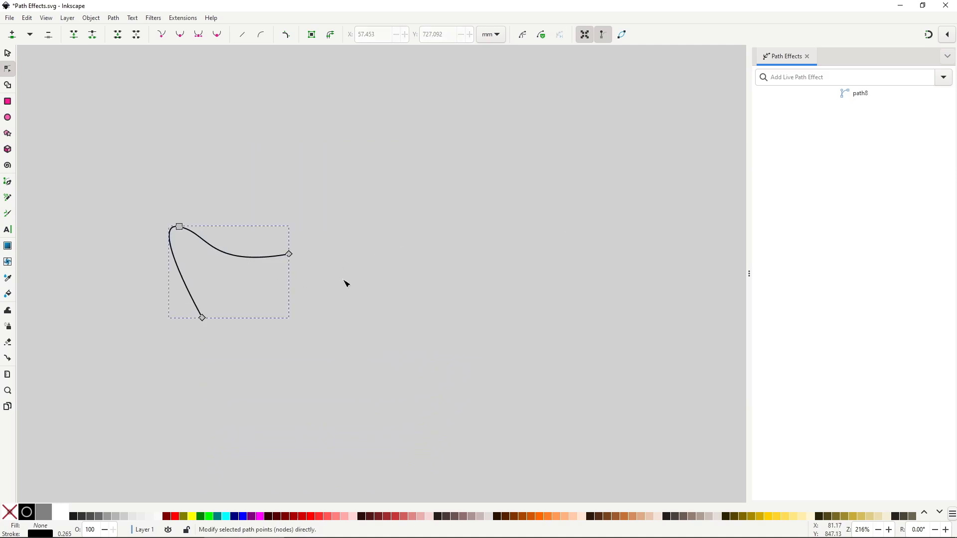
click(947, 84)
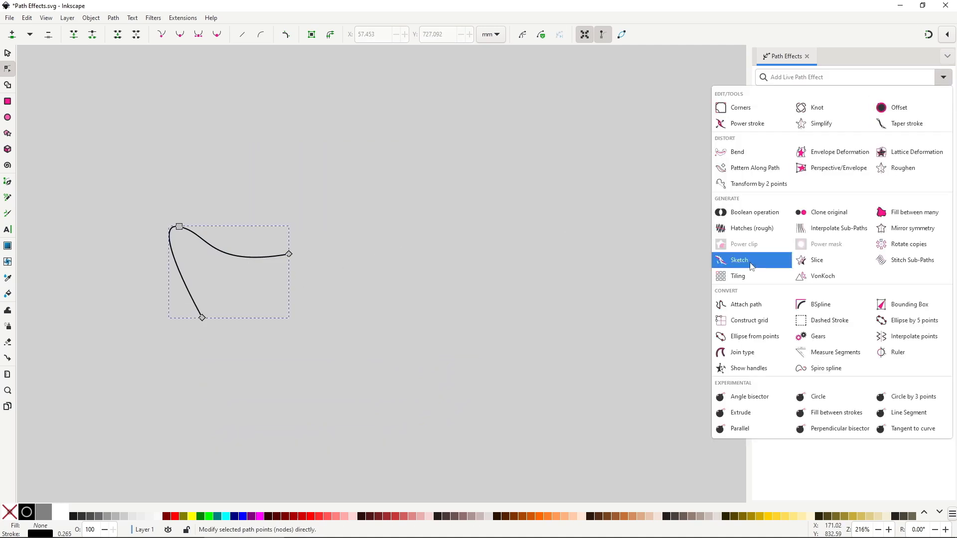
click(778, 325)
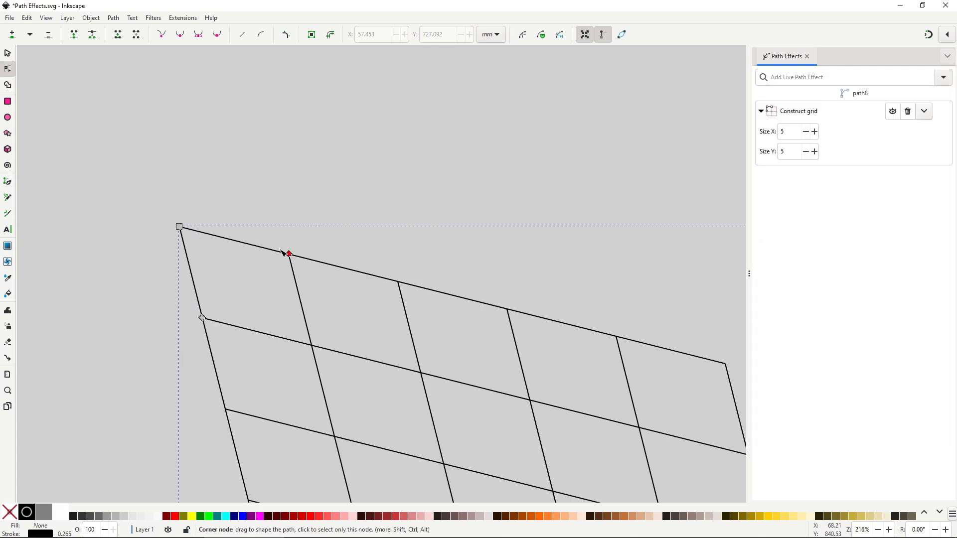
- Shrink and skew the curved path's grid by moving its upper-right and lower end nodes closer to the corner node
drag(289, 254, 230, 232)
drag(203, 318, 200, 266)
drag(230, 233, 243, 222)
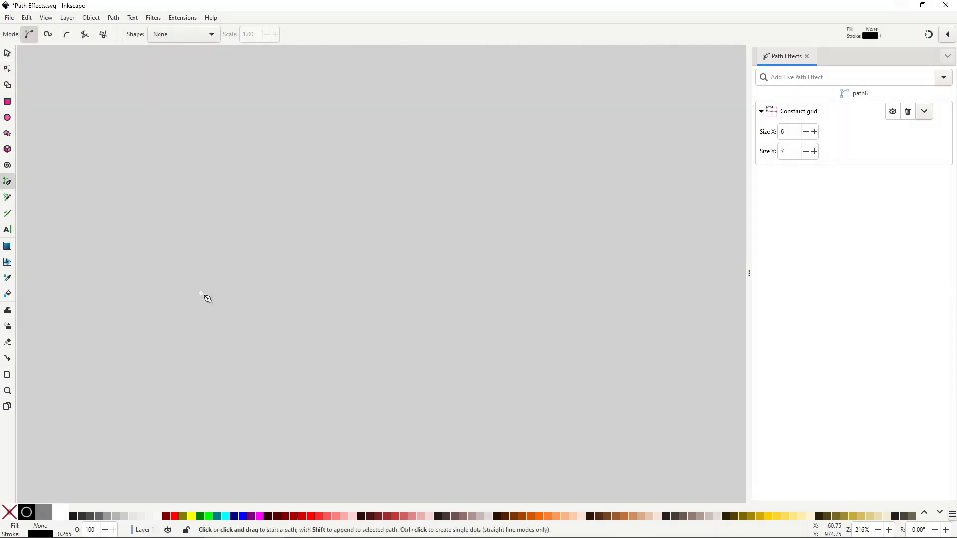
- Draw a two-segment corner path with arms about 15 mm long and apply the Construct grid effect to it
click(200, 293)
click(199, 237)
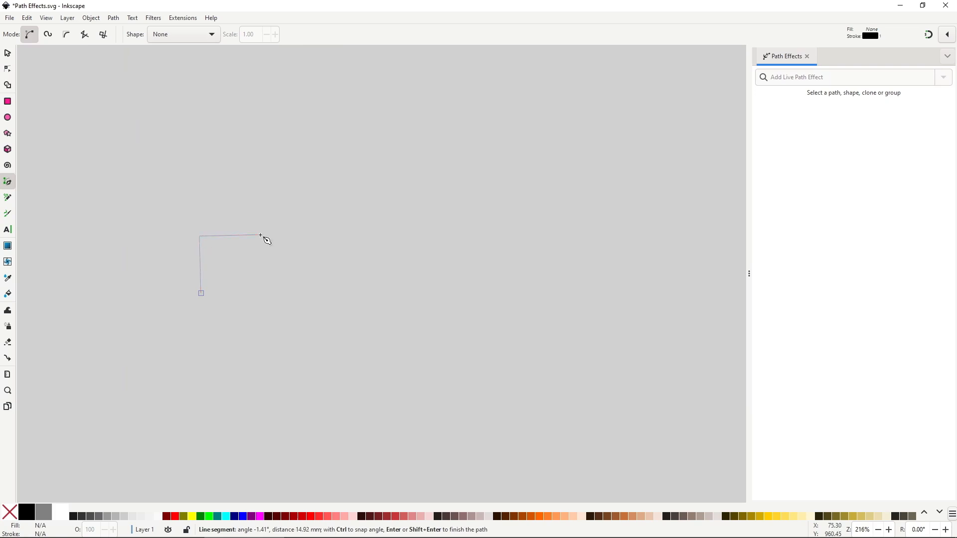
double_click(259, 235)
click(948, 81)
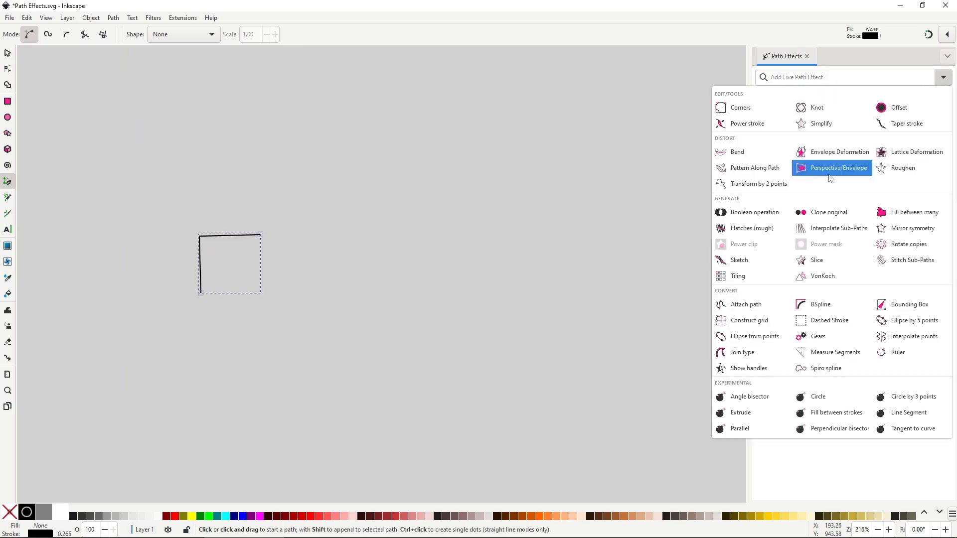
click(747, 305)
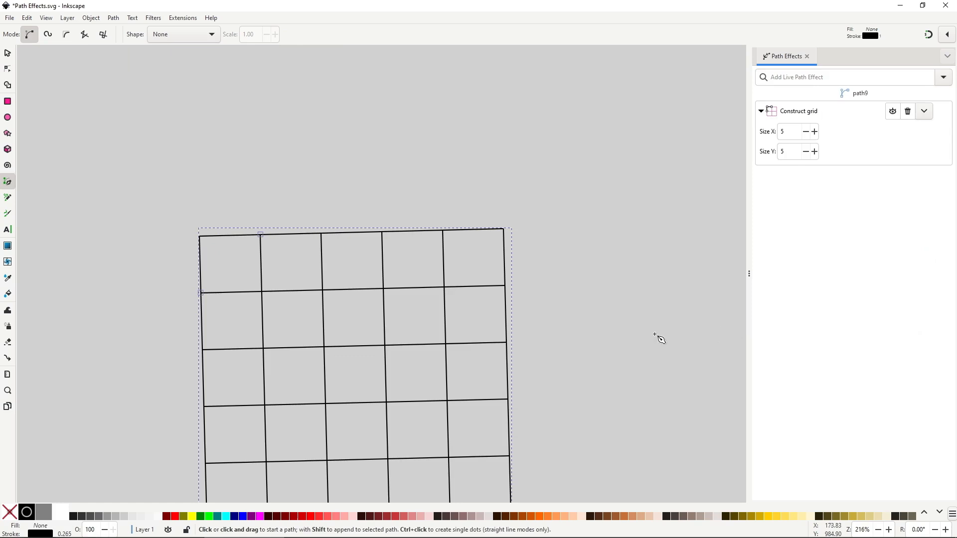
- Adjust the new grid's cell size and slant by moving the two end nodes of its corner path
key(n)
drag(260, 234, 253, 222)
drag(200, 293, 199, 265)
drag(254, 224, 255, 233)
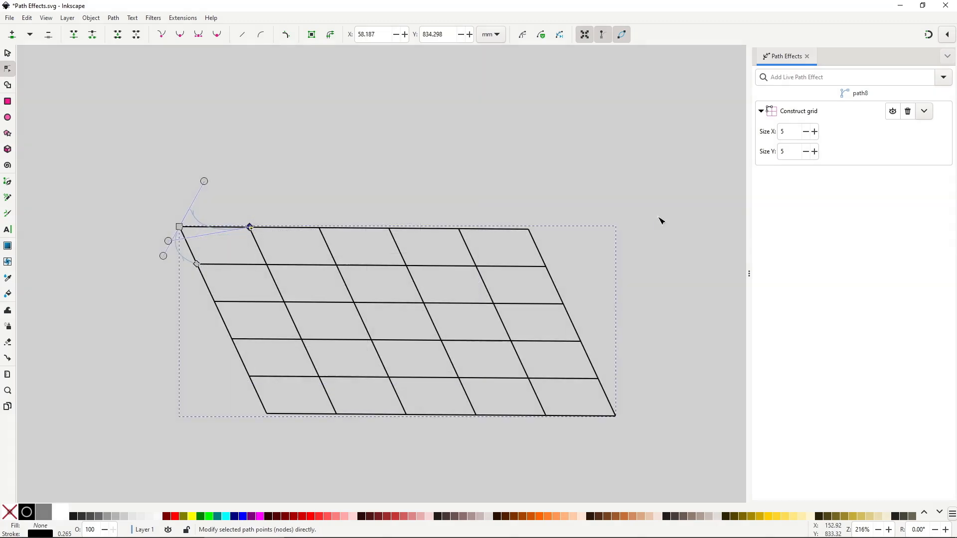
- Reduce the curved path's grid to Size X 3 and Size Y 3
click(806, 132)
click(806, 132)
click(805, 151)
click(806, 151)
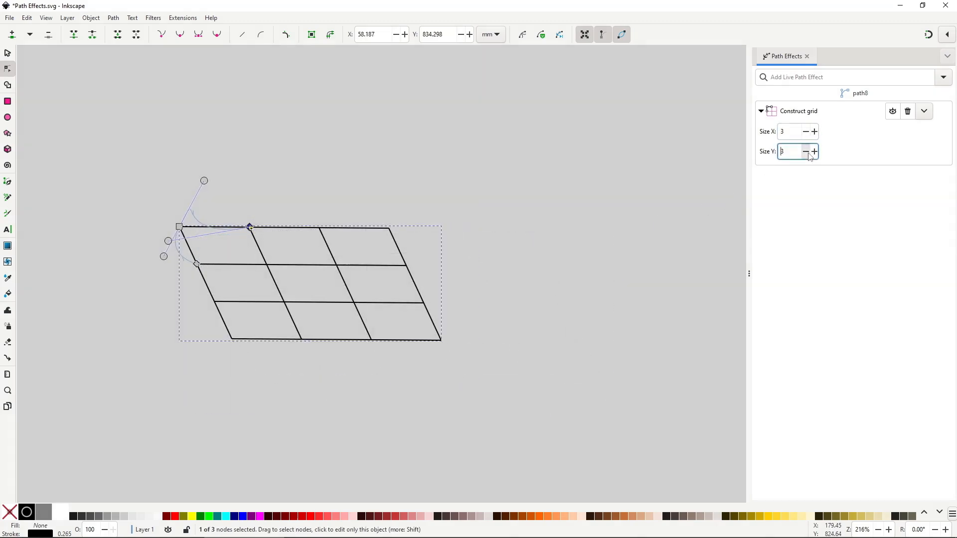
- Increase the curved path's grid to Size X 6 and Size Y 7
click(814, 152)
click(814, 151)
click(815, 151)
click(814, 131)
click(815, 132)
click(814, 132)
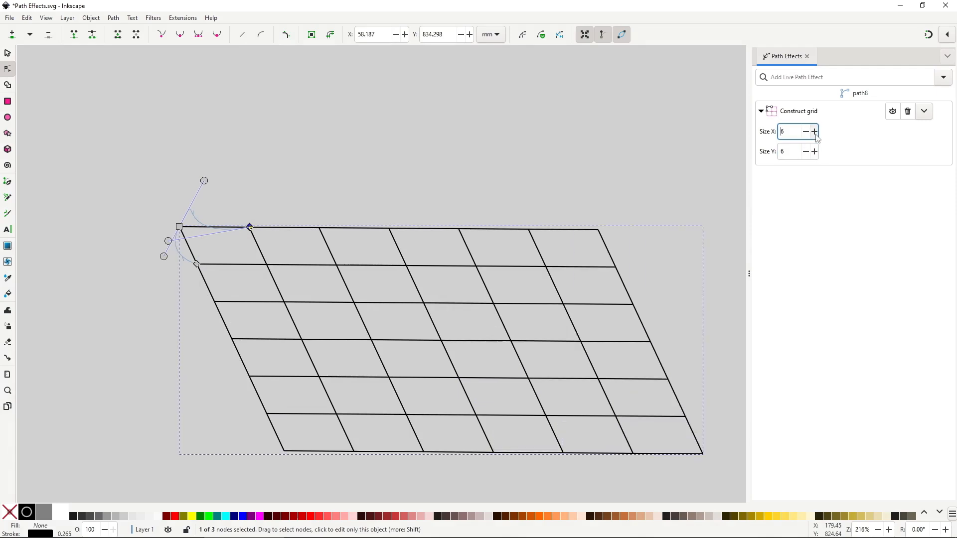
click(815, 152)
drag(596, 179, 585, 167)
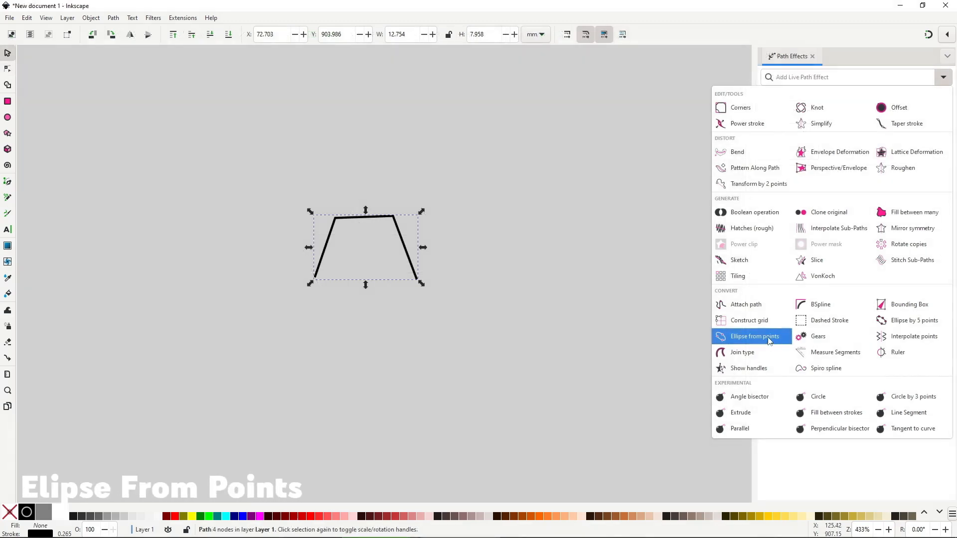
- Apply the Ellipse from points path effect to the open four-node path
click(769, 340)
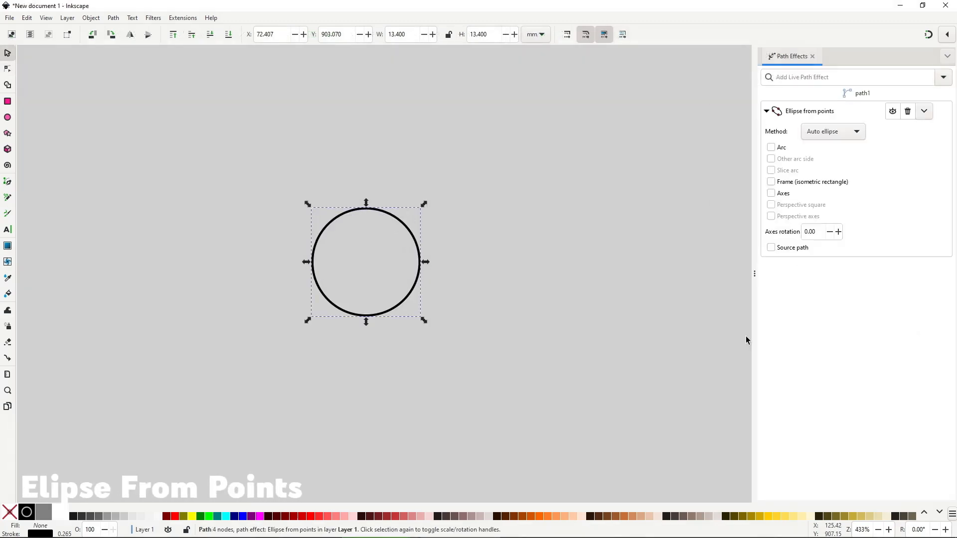
- Enlarge the generated ellipse by moving all four nodes of its source path outwards
key(n)
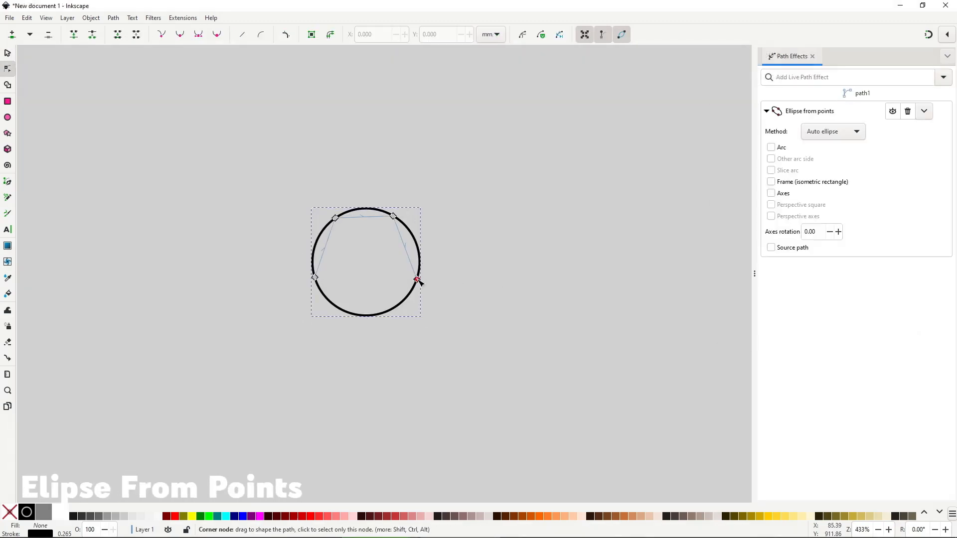
drag(418, 280, 430, 283)
drag(312, 277, 303, 277)
drag(335, 217, 329, 198)
drag(393, 216, 410, 198)
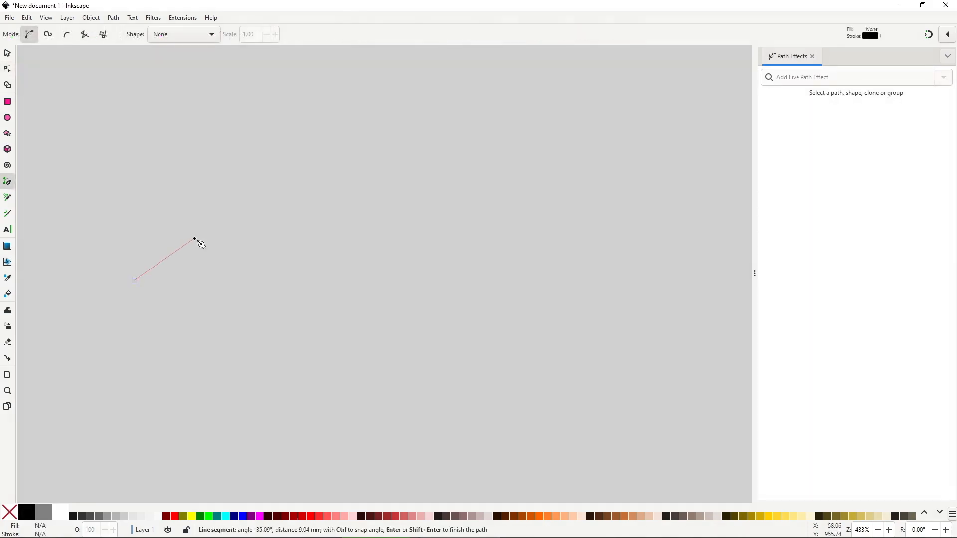
- Draw a two-node diagonal line about 7.5 mm wide and 5.4 mm high and apply the Ellipse from points path effect to it
key(Return)
key(s)
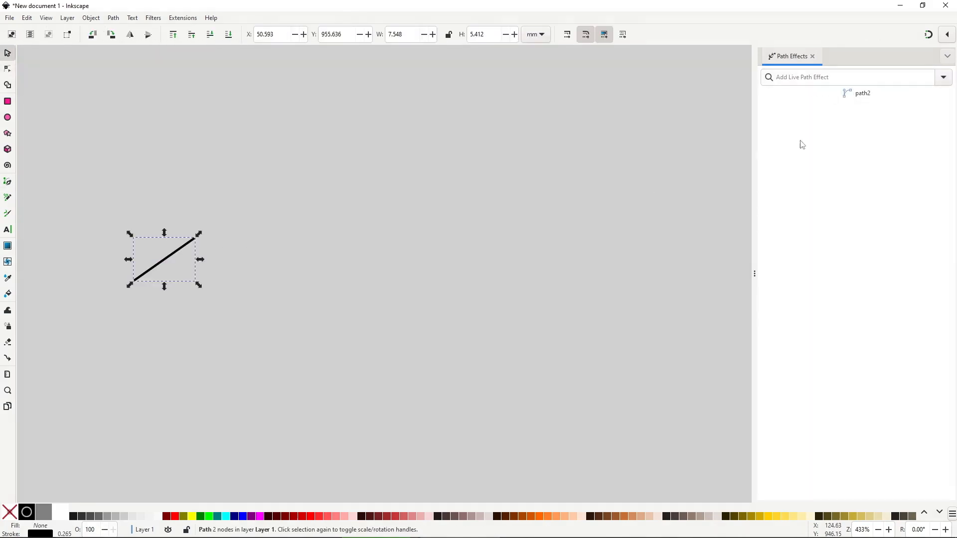
click(943, 78)
click(775, 337)
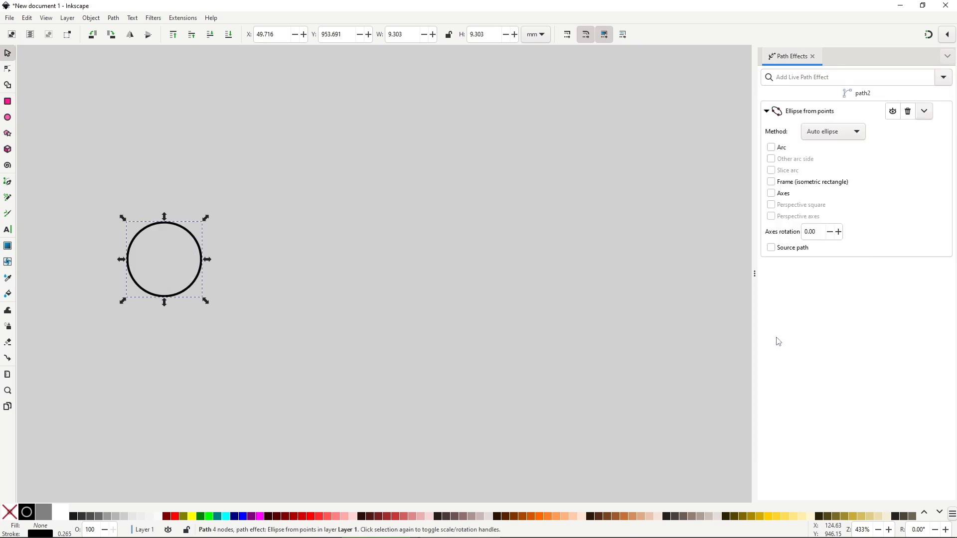
- Enlarge the line-based circle by moving the line's upper end node outwards
key(n)
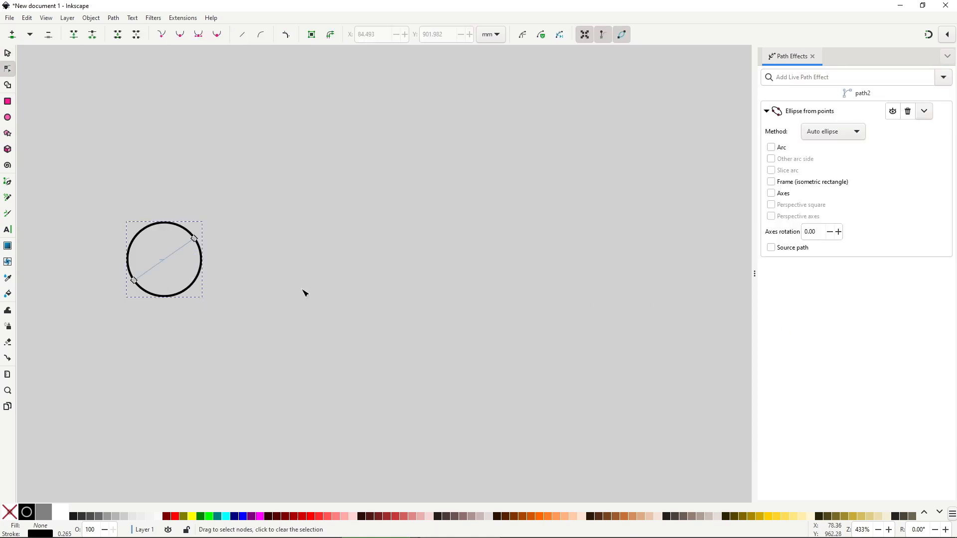
mouse_move(197, 241)
mouse_down()
mouse_move(239, 249)
mouse_move(189, 244)
mouse_move(204, 226)
mouse_up()
- Draw an open four-node trapezoid path about 13.8 mm wide and 7.2 mm high and apply the Ellipse from points path effect to it
key(b)
click(392, 275)
click(415, 219)
click(480, 219)
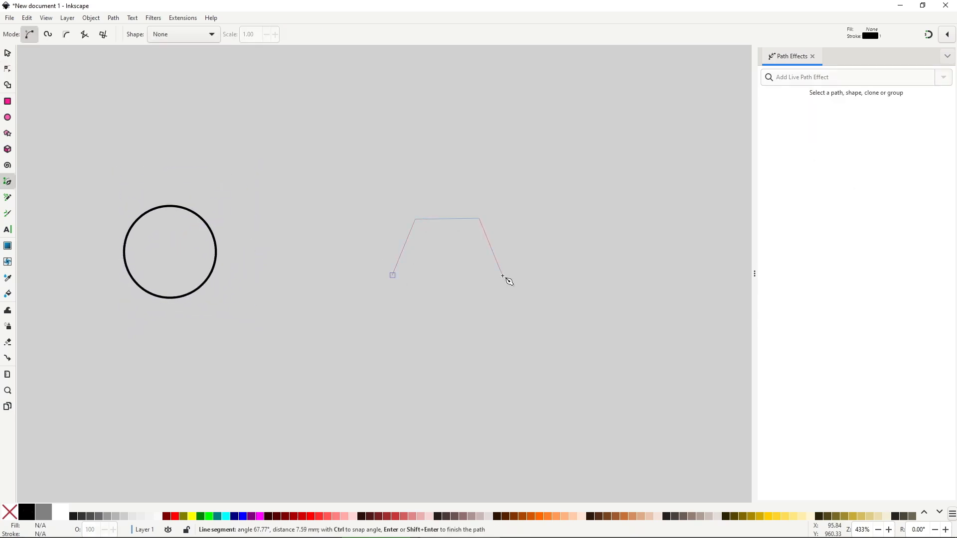
double_click(502, 275)
key(s)
click(943, 77)
click(786, 335)
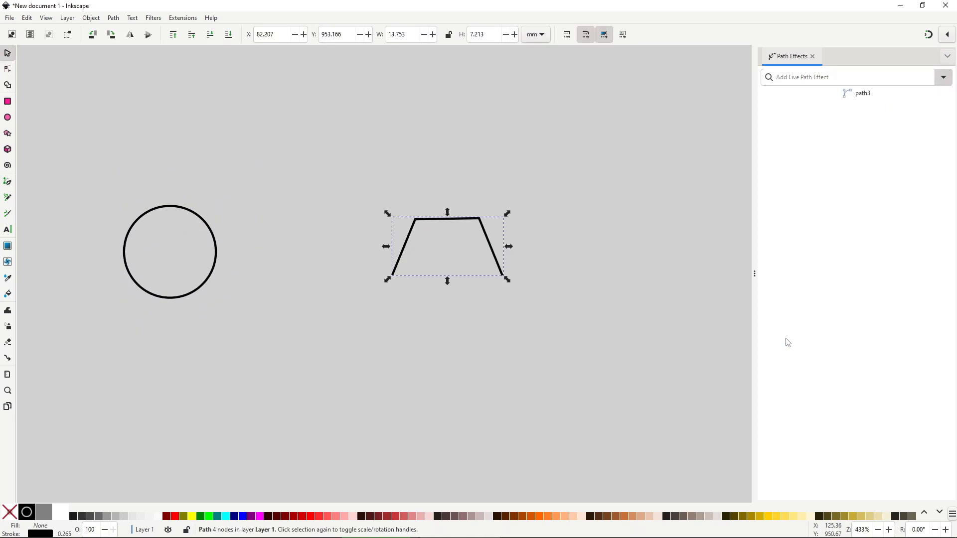
- Show the path outline for node editing and reshape the circle by moving the two lower end nodes of its source path
key(n)
mouse_move(503, 274)
mouse_down()
mouse_move(529, 282)
mouse_move(505, 280)
mouse_up()
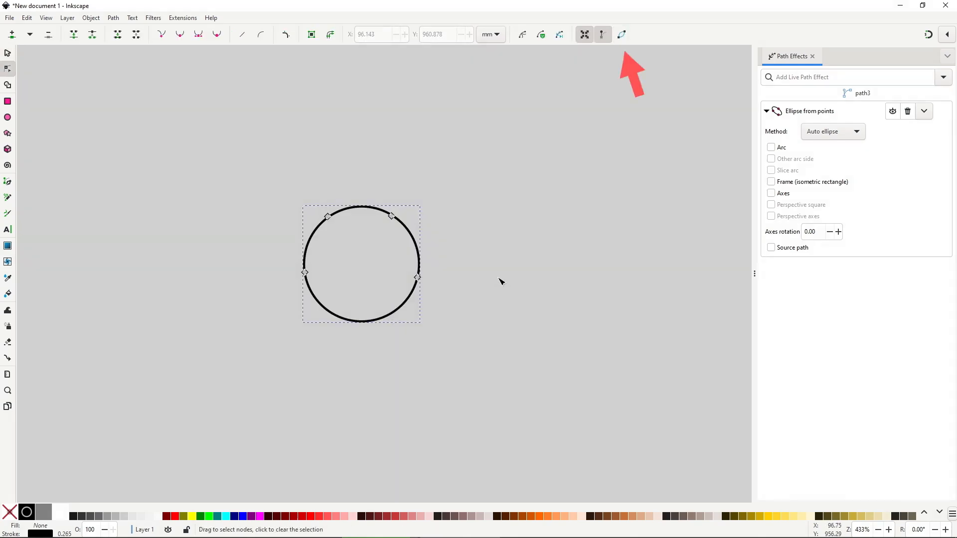
click(621, 34)
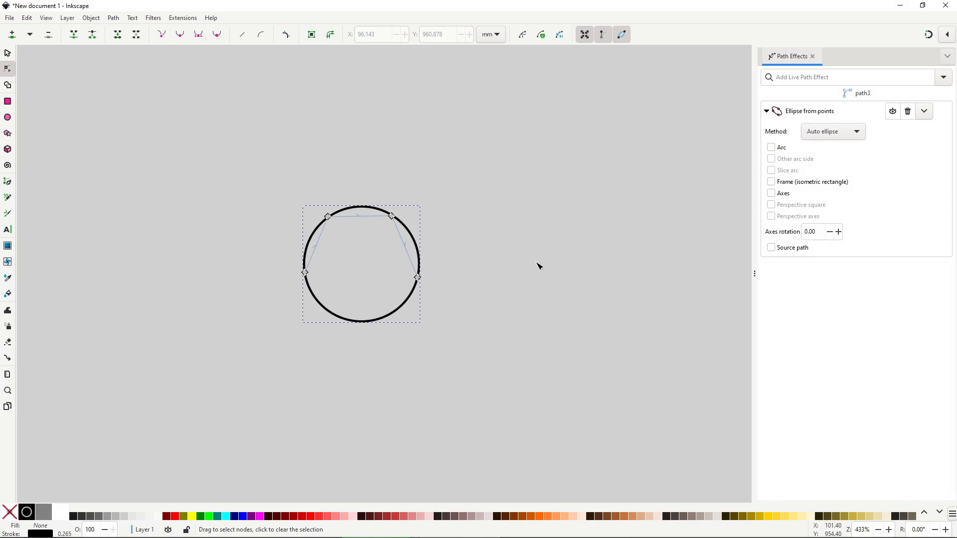
drag(305, 272, 306, 285)
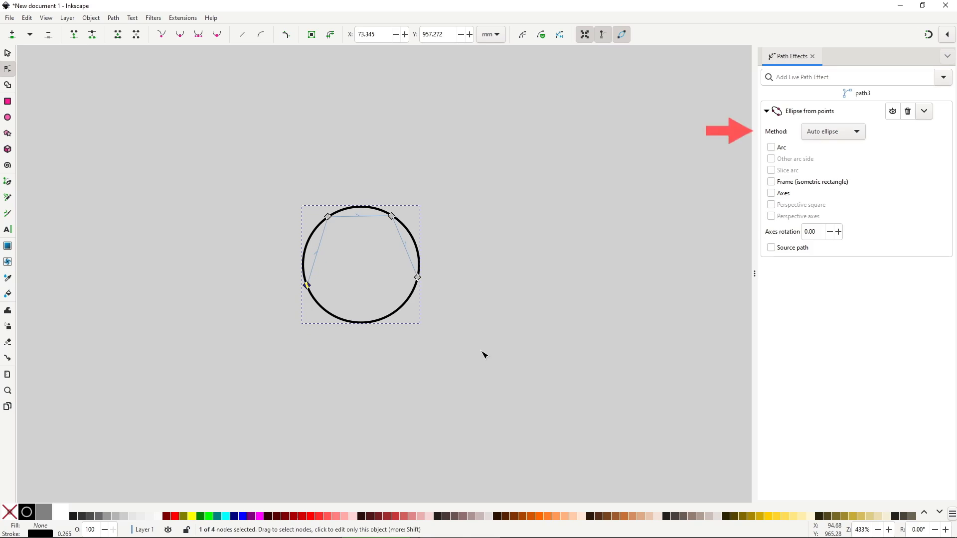
- Set the effect's method to Force circle and enlarge the circle by moving its four source nodes outwards
click(816, 133)
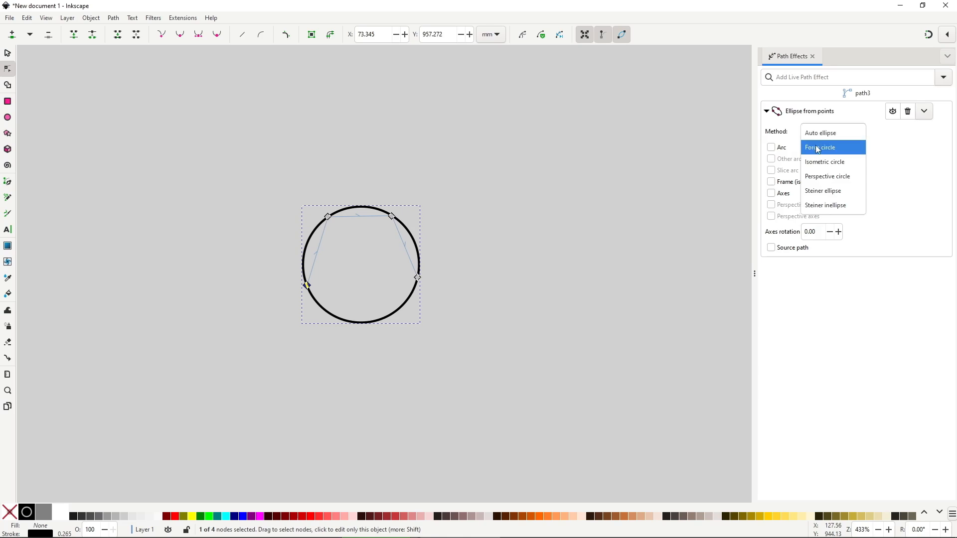
click(818, 148)
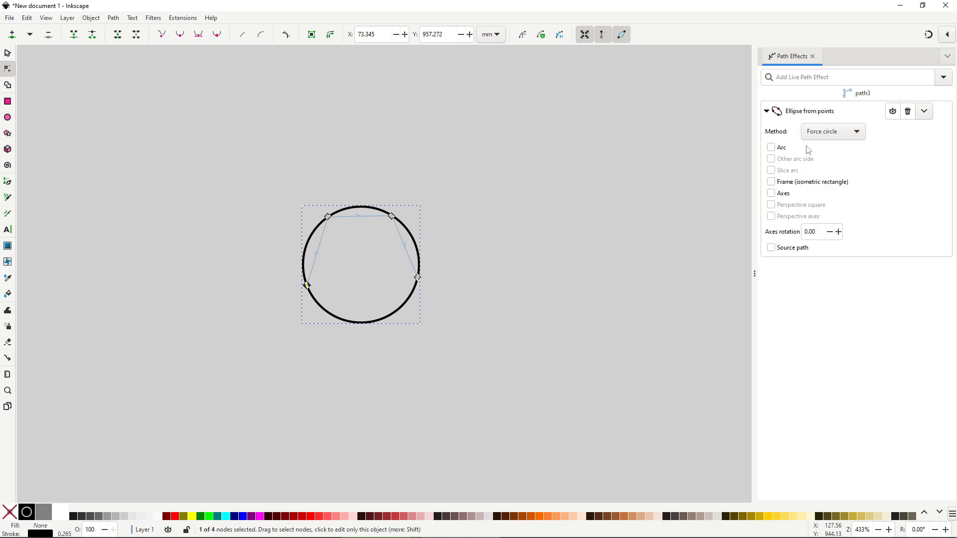
mouse_move(423, 282)
mouse_down()
mouse_move(441, 291)
mouse_move(427, 294)
mouse_up()
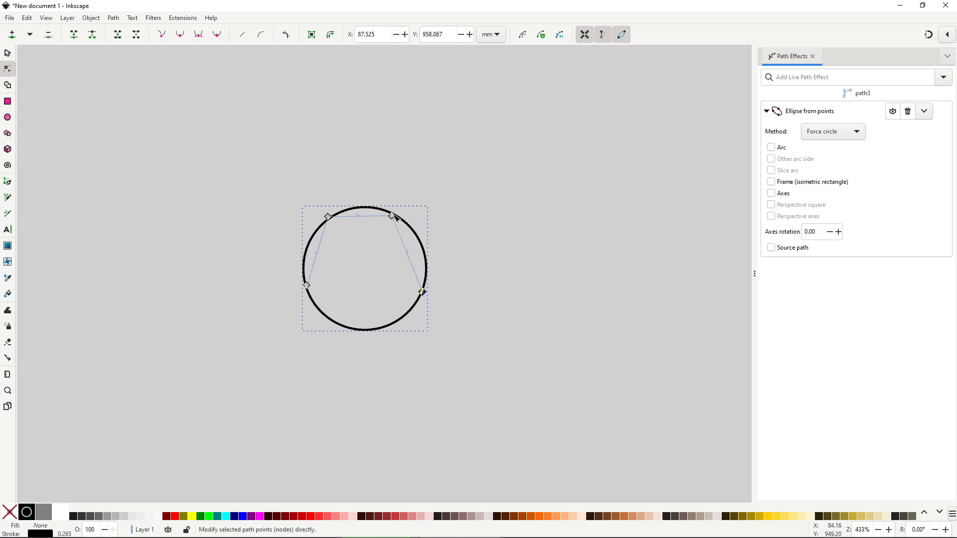
drag(391, 216, 427, 208)
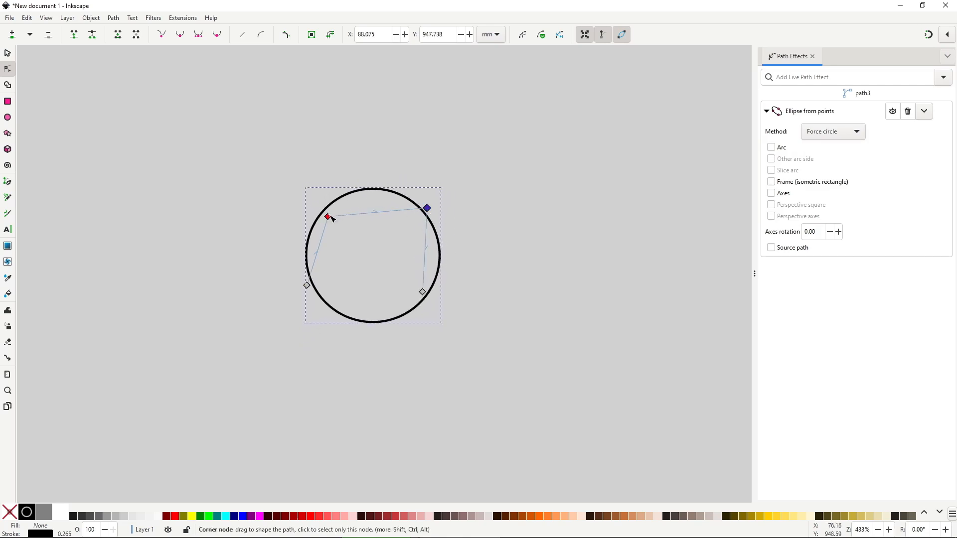
drag(327, 216, 294, 204)
drag(307, 286, 261, 314)
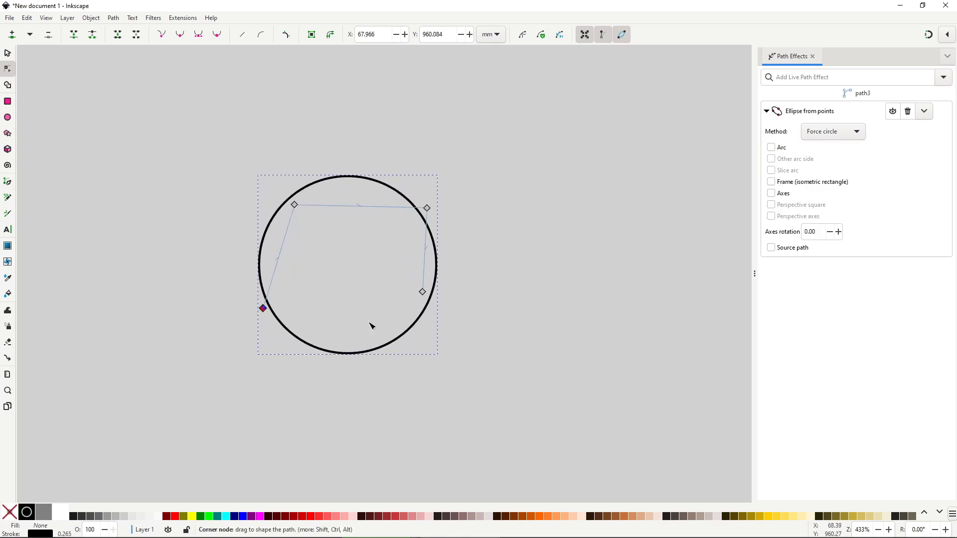
click(425, 294)
drag(425, 294, 456, 310)
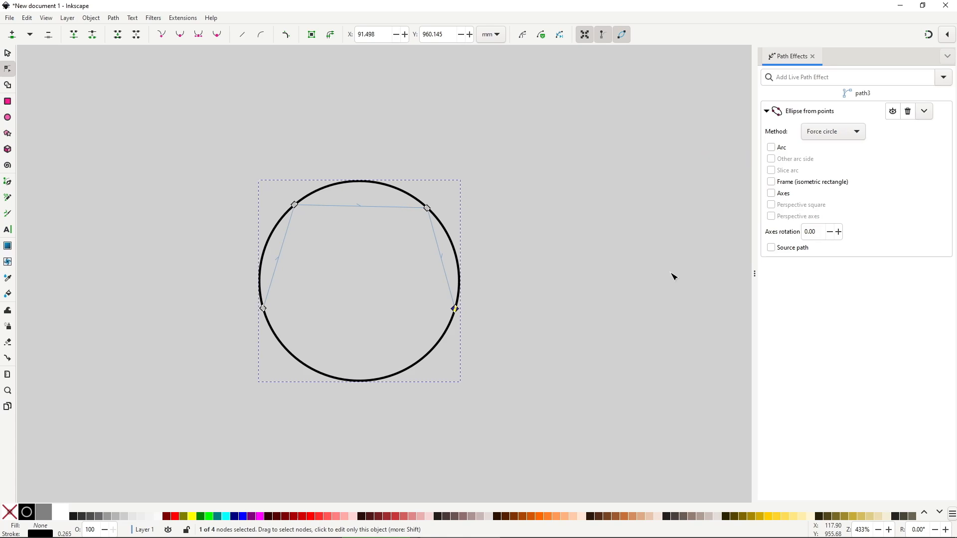
- Enable Arc for the effect and lengthen the arc by moving the path's last end node down around the circle
click(772, 148)
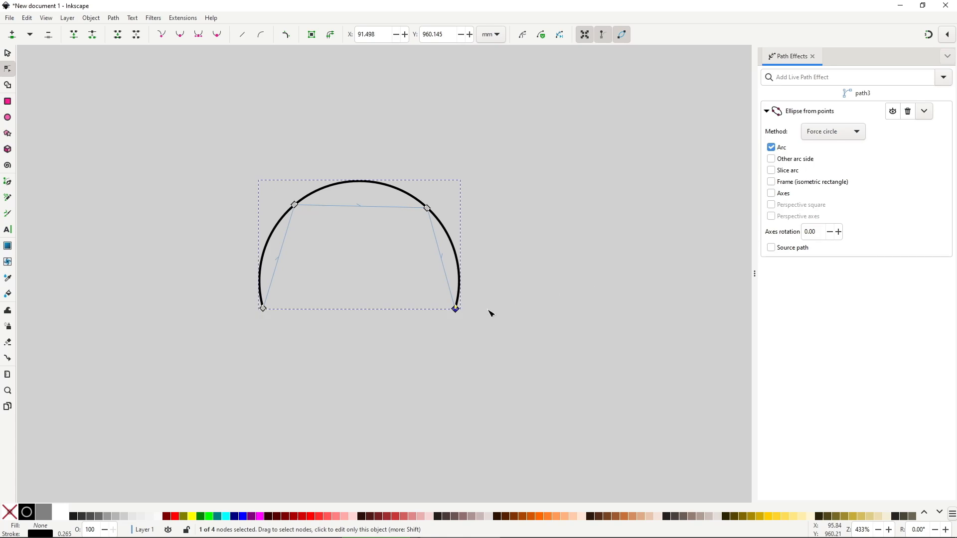
drag(455, 309, 421, 365)
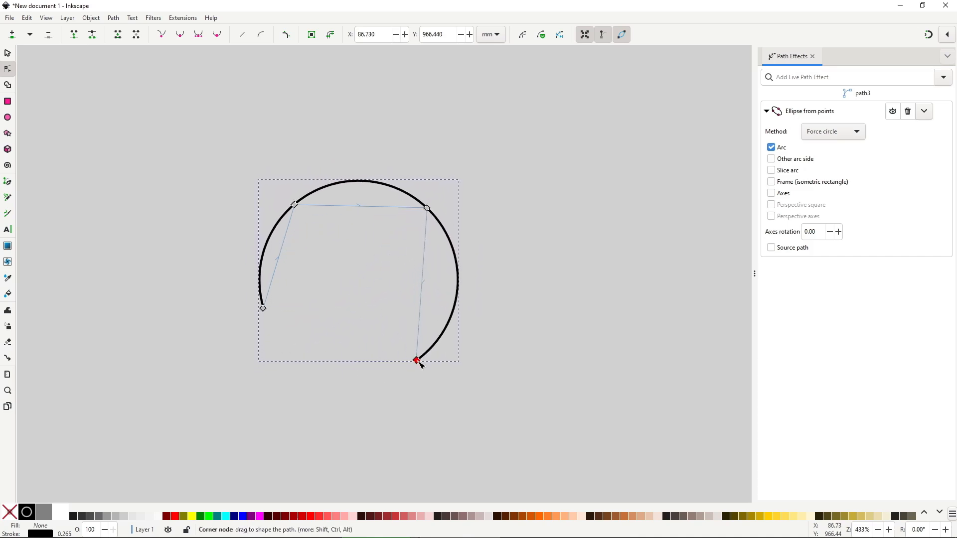
- Switch to the other arc side, shorten the arc by moving its end node, and enable Slice arc
click(771, 160)
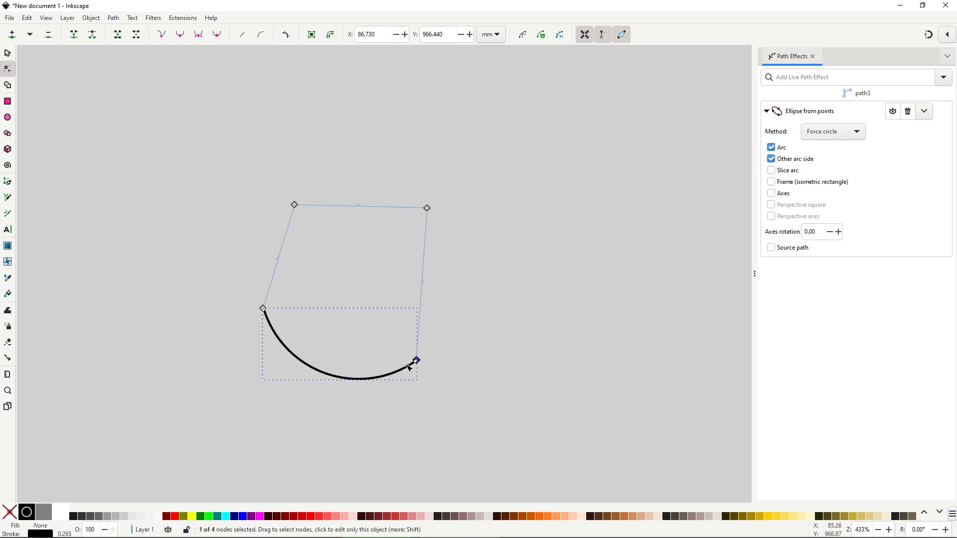
drag(417, 361, 315, 348)
click(771, 170)
- Set the effect's method to Isometric circle and reshape the ellipse by moving the path's nodes into a flattened arrangement
click(815, 157)
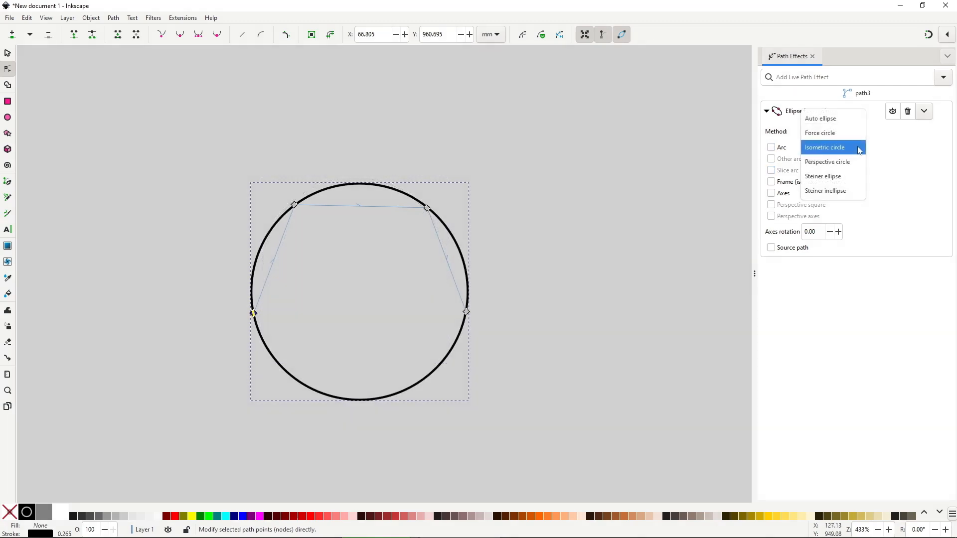
click(859, 148)
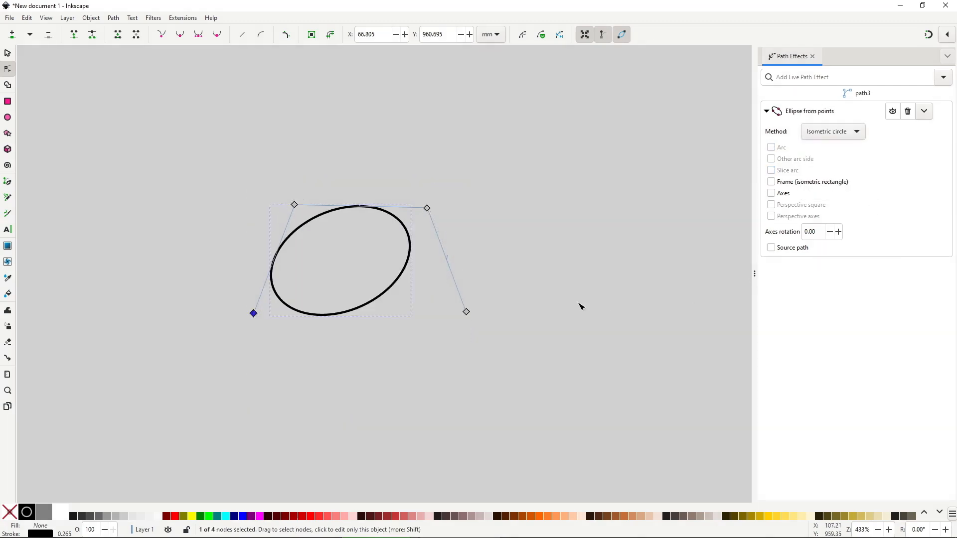
mouse_move(427, 208)
mouse_down()
mouse_move(429, 268)
mouse_move(440, 213)
mouse_up()
drag(253, 313, 220, 255)
drag(440, 213, 459, 219)
drag(465, 311, 551, 339)
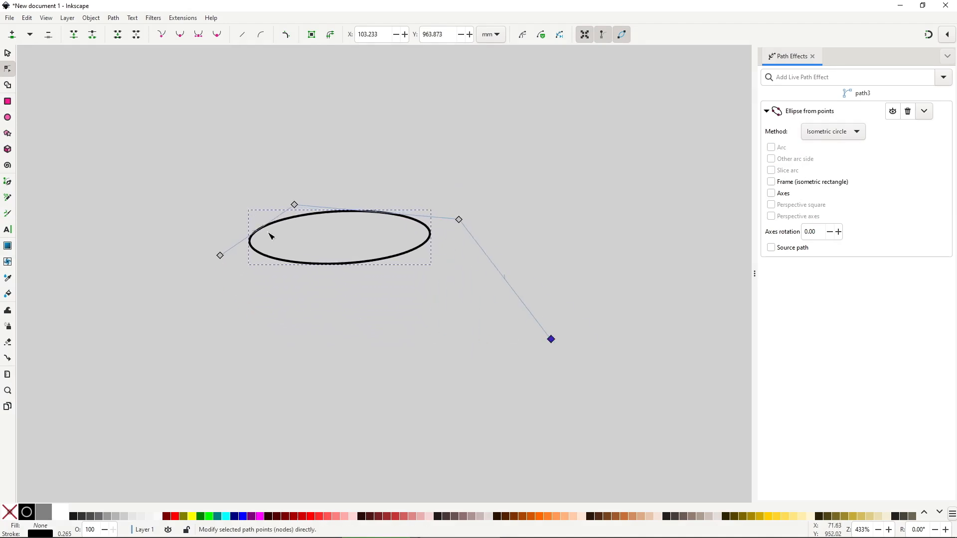
drag(294, 204, 310, 191)
drag(459, 220, 428, 238)
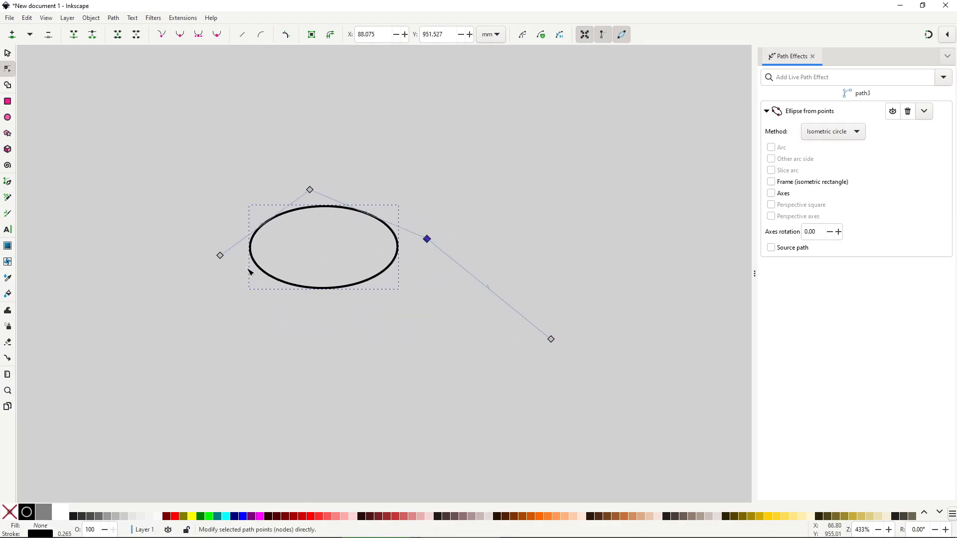
drag(220, 256, 232, 221)
drag(432, 244, 449, 205)
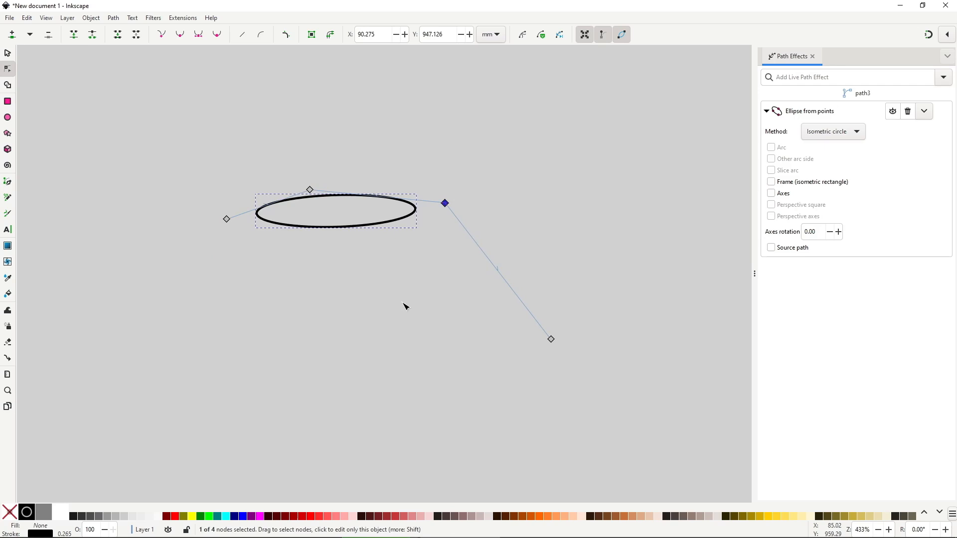
- Enable Frame (isometric rectangle) and widen the ellipse by moving the first two nodes of the path outwards
click(771, 182)
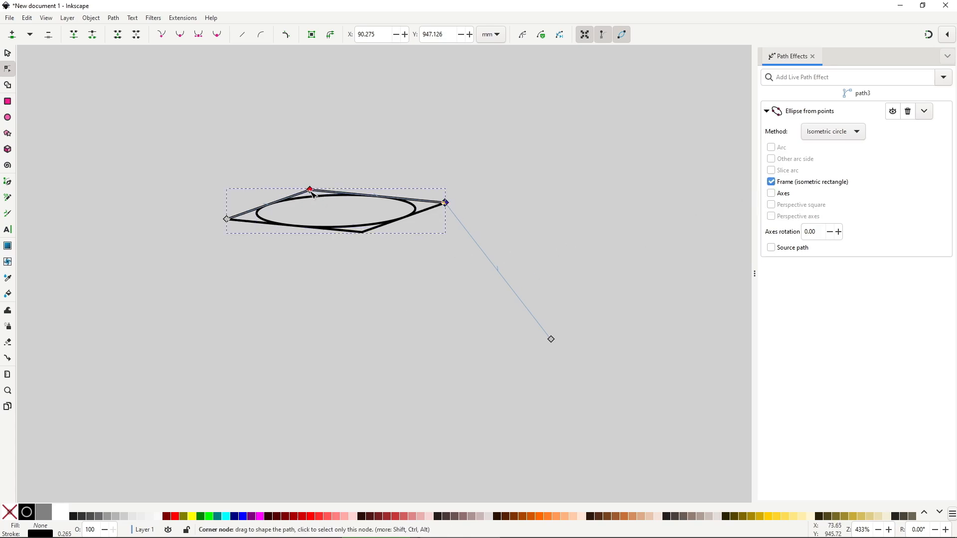
drag(310, 190, 277, 135)
drag(228, 218, 194, 239)
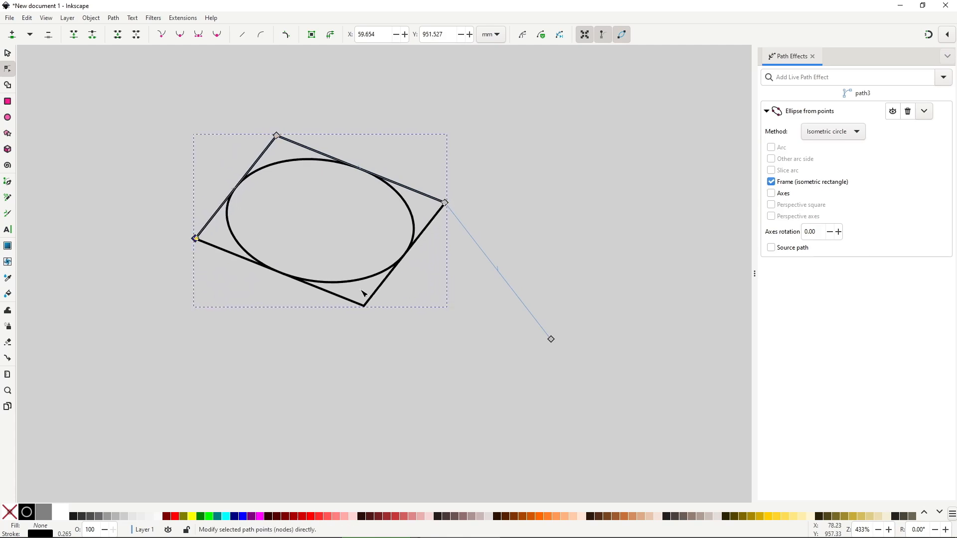
- Enable Axes for the isometric circle and flatten it by moving the first two path nodes down
click(784, 194)
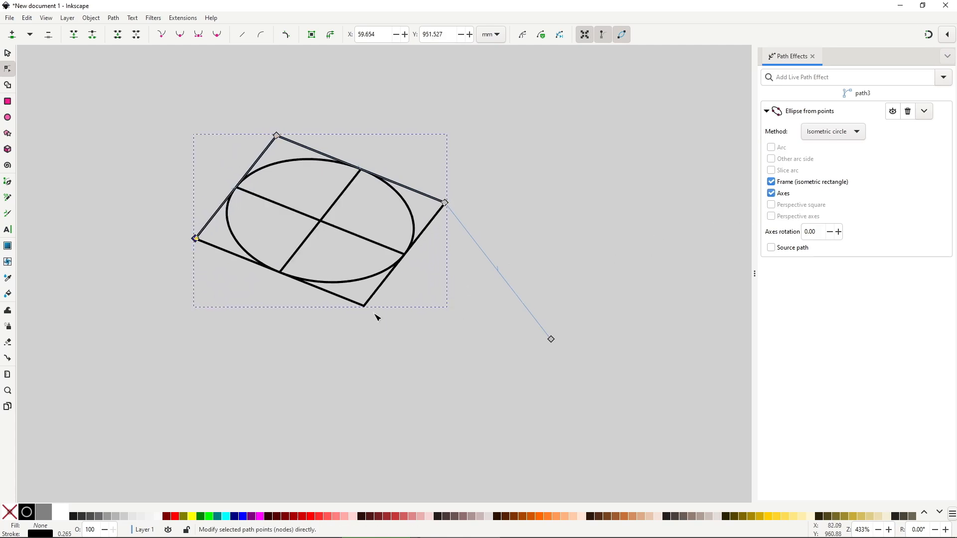
drag(277, 136, 265, 186)
drag(195, 238, 191, 264)
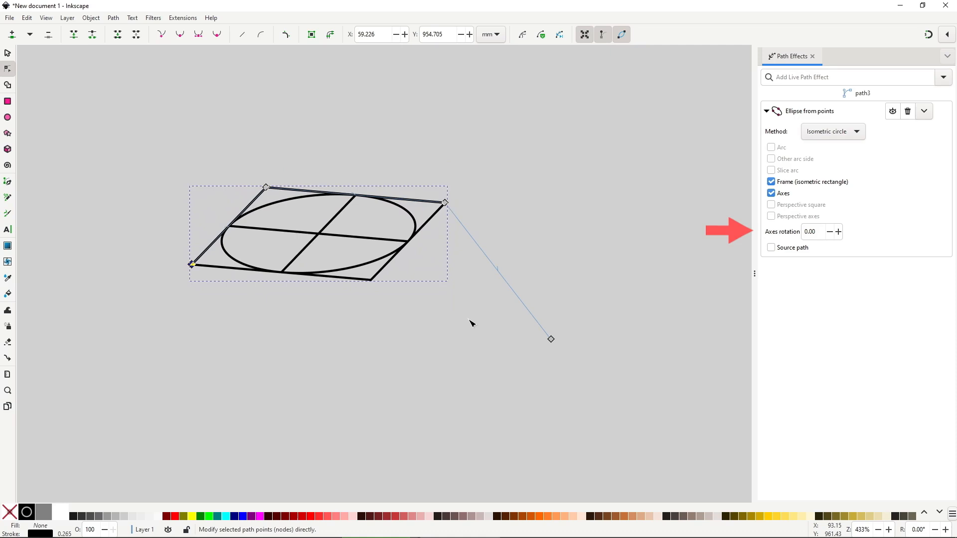
- Try axes rotations of 50 and -29 degrees on the isometric circle, and reset the axes rotation to 0
click(838, 231)
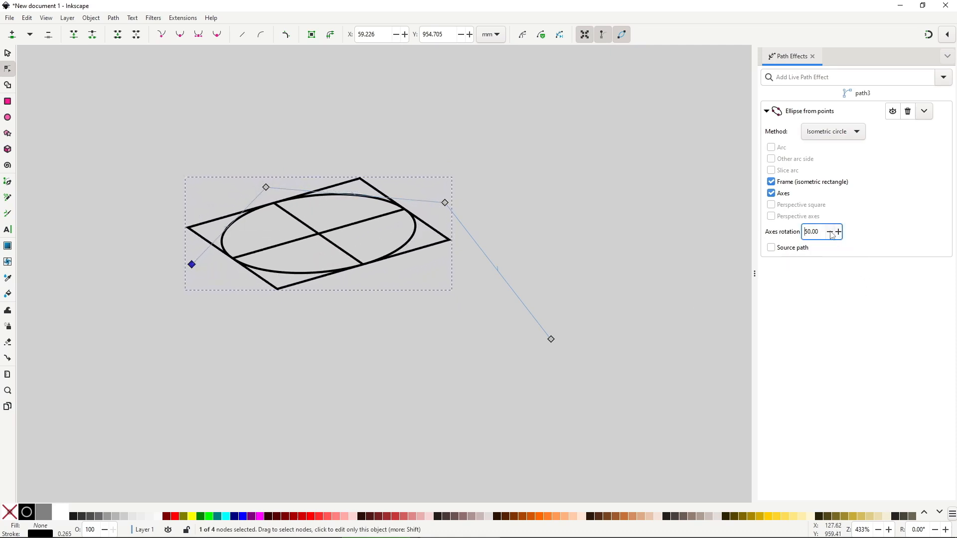
click(830, 232)
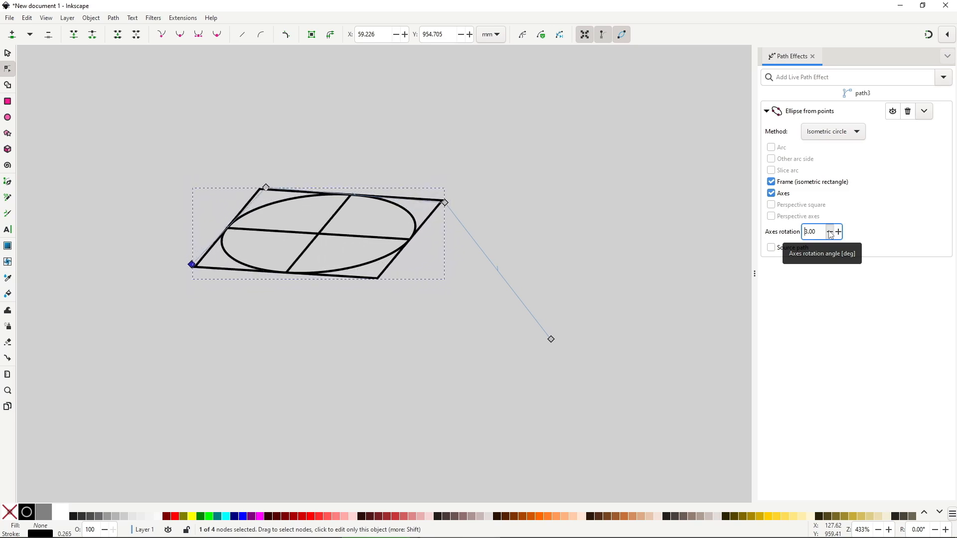
click(830, 232)
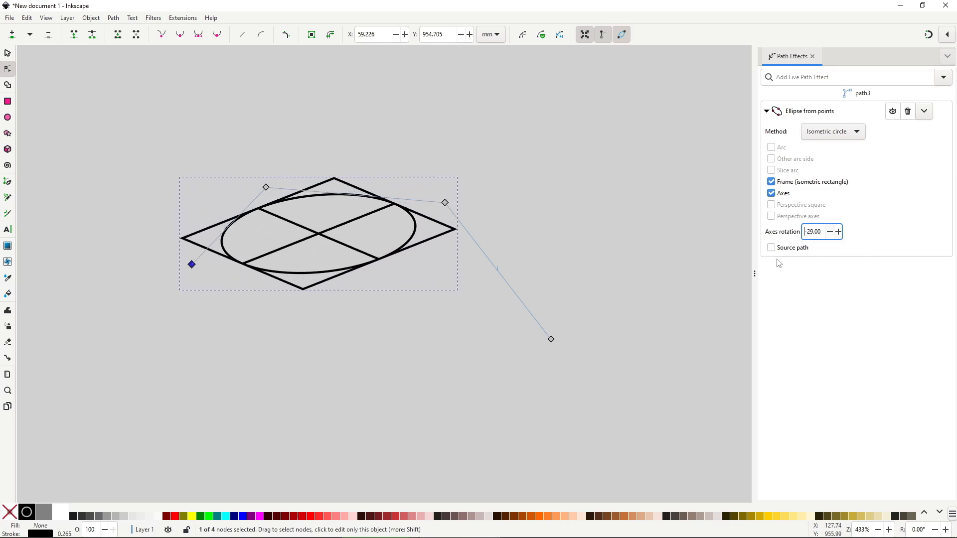
text(0)
key(Return)
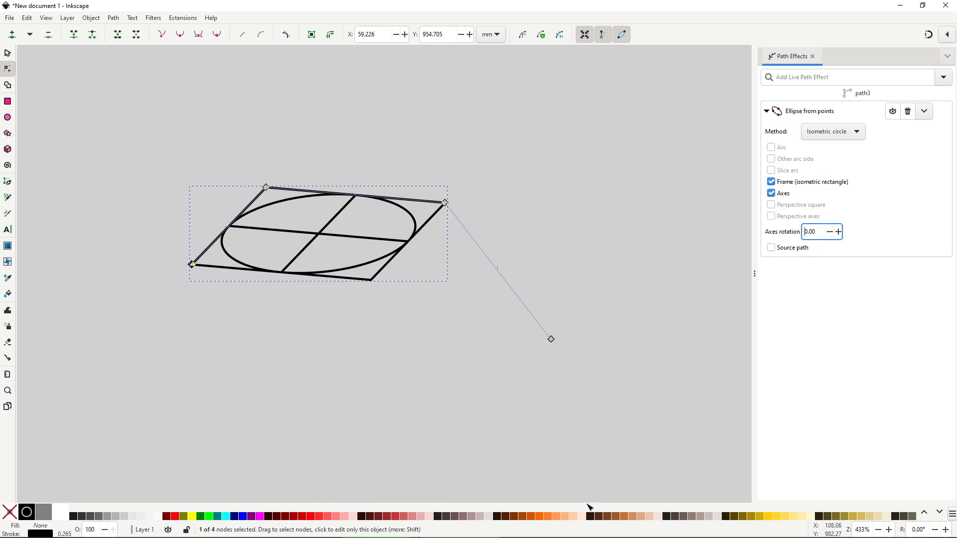
- Set the effect's method to Perspective circle and flatten the ellipse by moving the path's four nodes into a wide, low trapezoid
click(857, 132)
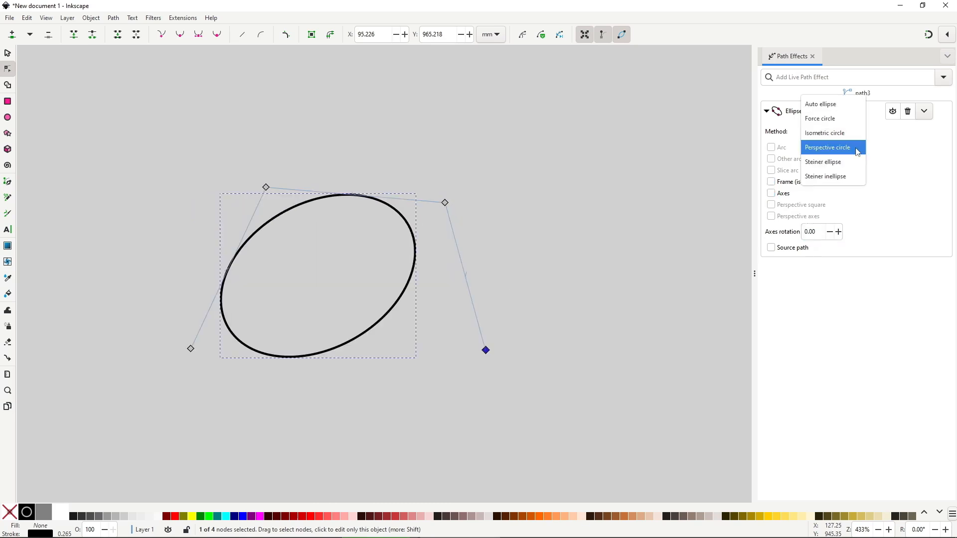
click(856, 147)
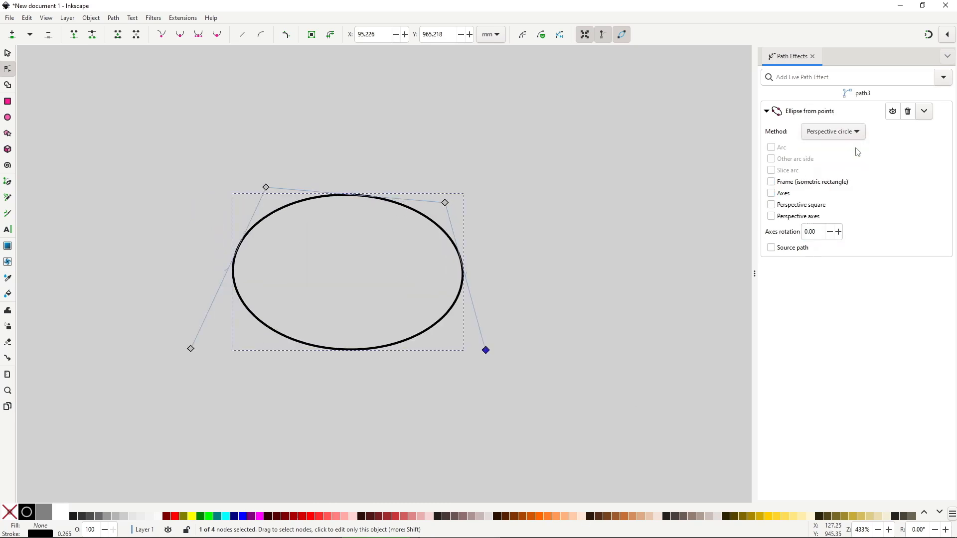
drag(266, 187, 239, 217)
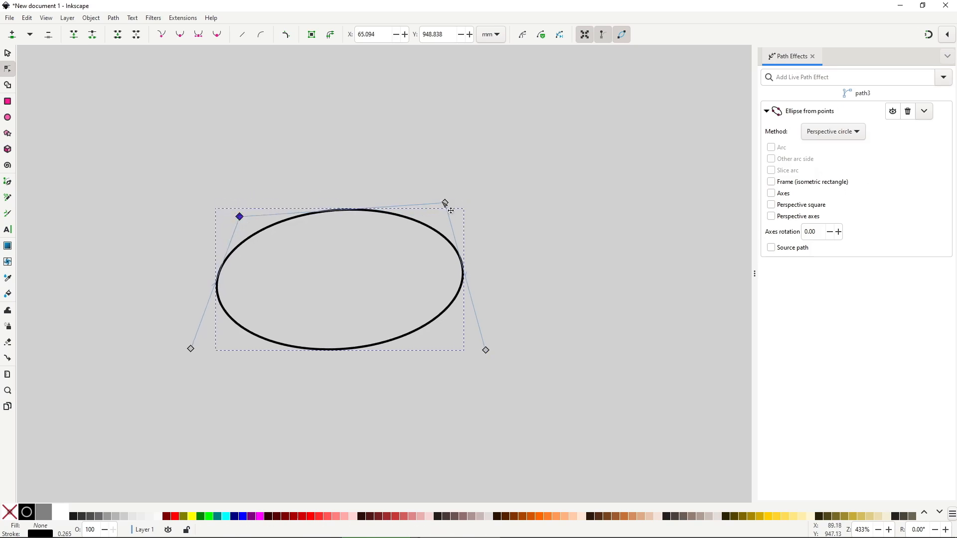
drag(446, 203, 449, 230)
drag(489, 351, 564, 351)
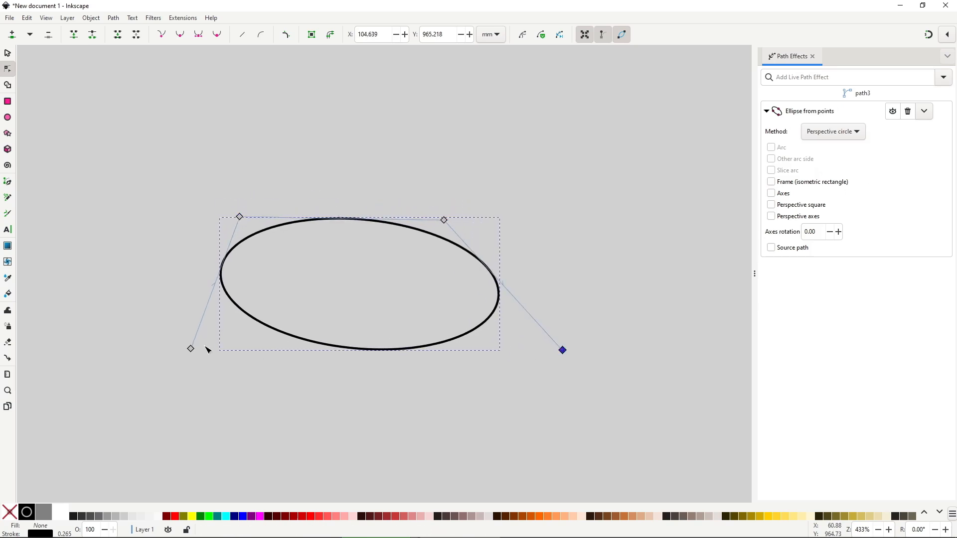
drag(186, 351, 139, 273)
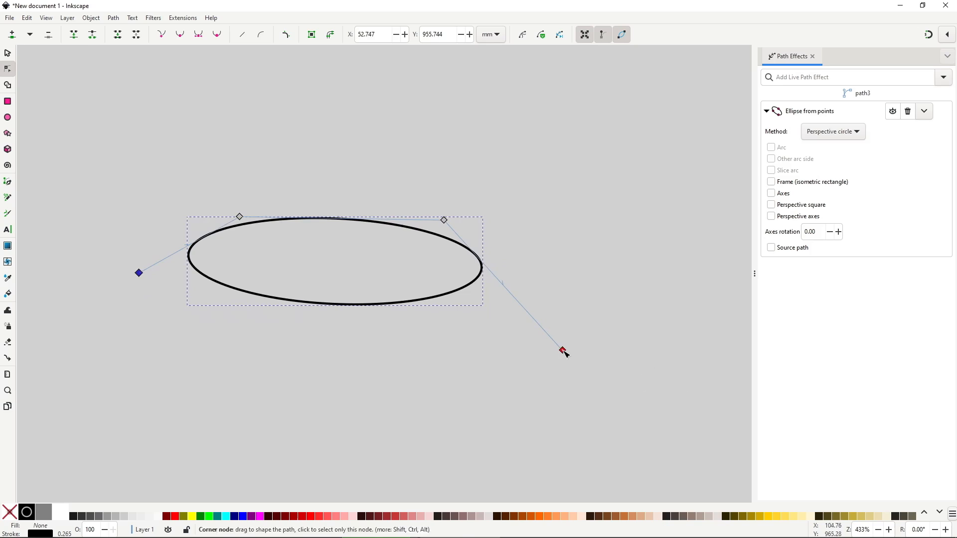
drag(562, 350, 548, 285)
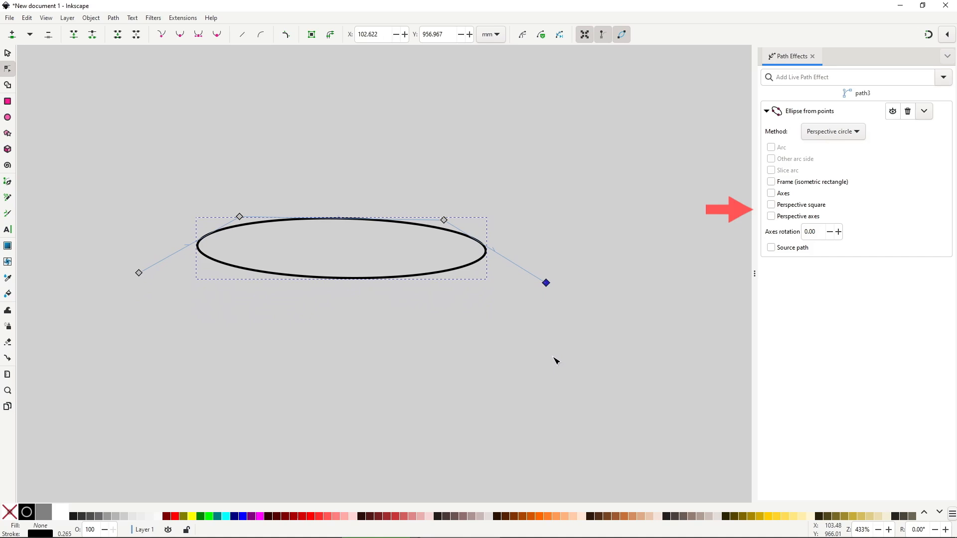
- Enable Perspective square and reshape the circle into a tall, narrow perspective view by moving the path's nodes
click(772, 205)
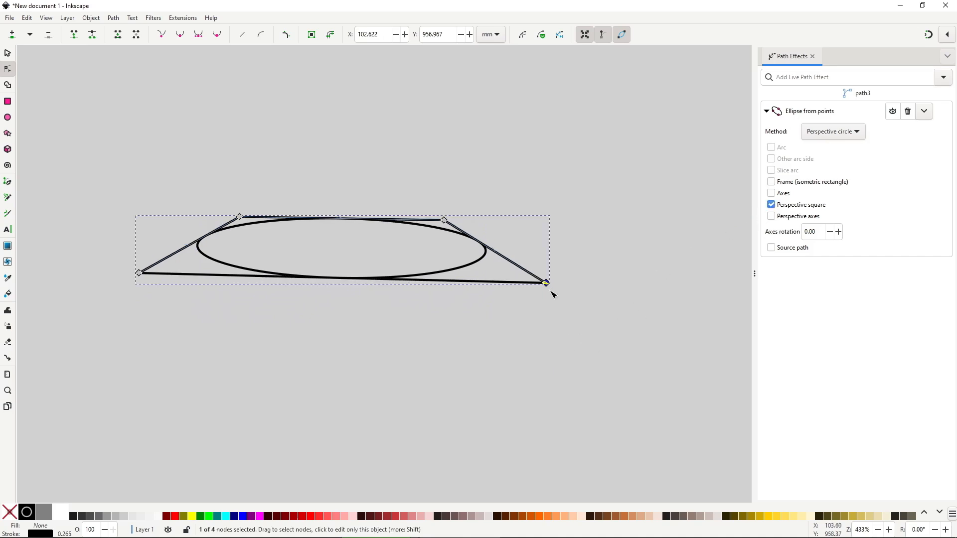
drag(546, 283, 522, 351)
drag(139, 273, 225, 385)
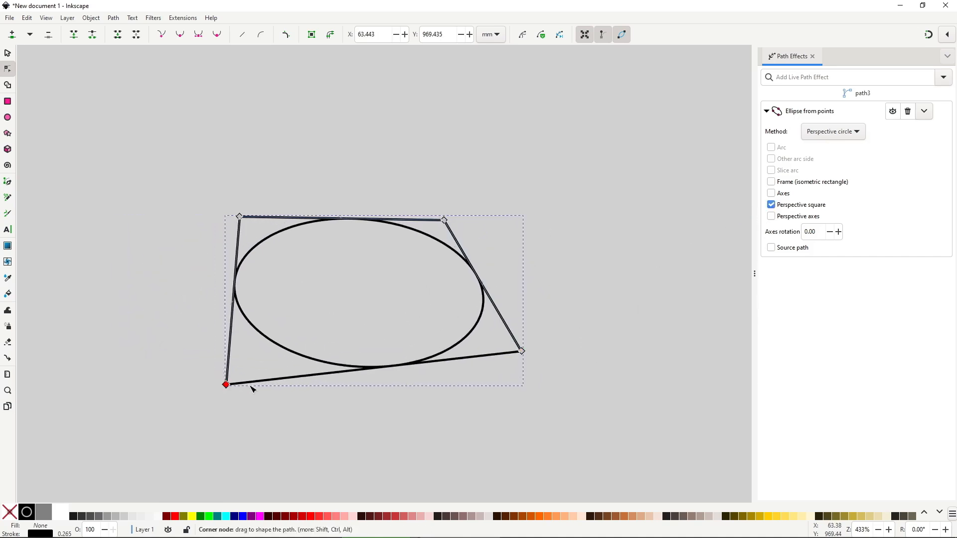
drag(521, 351, 382, 392)
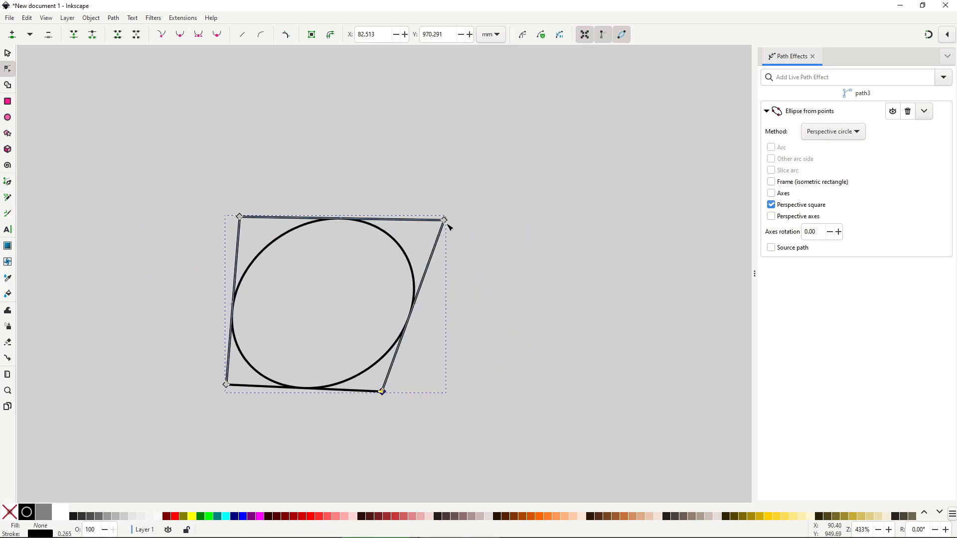
drag(444, 220, 327, 178)
drag(382, 391, 299, 435)
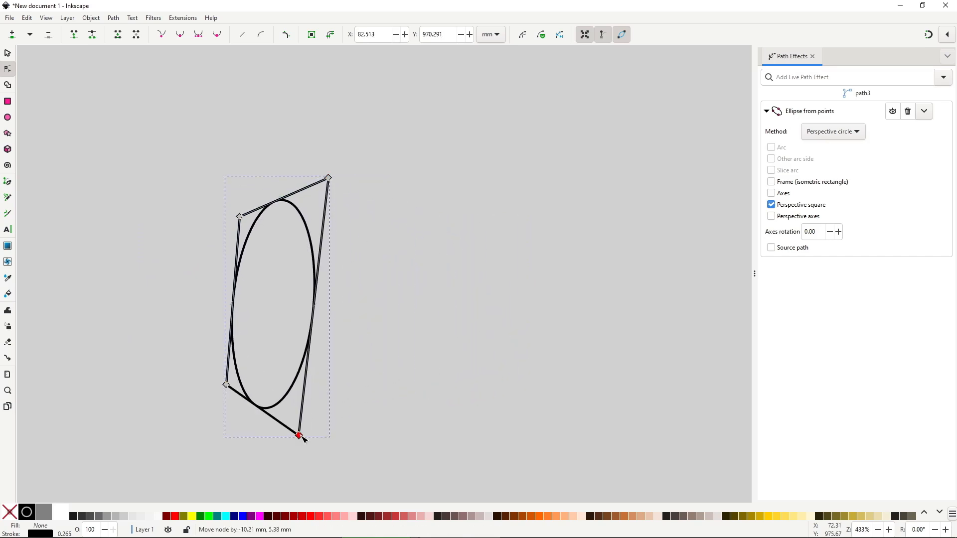
- Enable Perspective axes and stretch the perspective square sideways by moving the path's lower nodes outwards and adjusting the upper one
click(794, 220)
drag(327, 177, 310, 178)
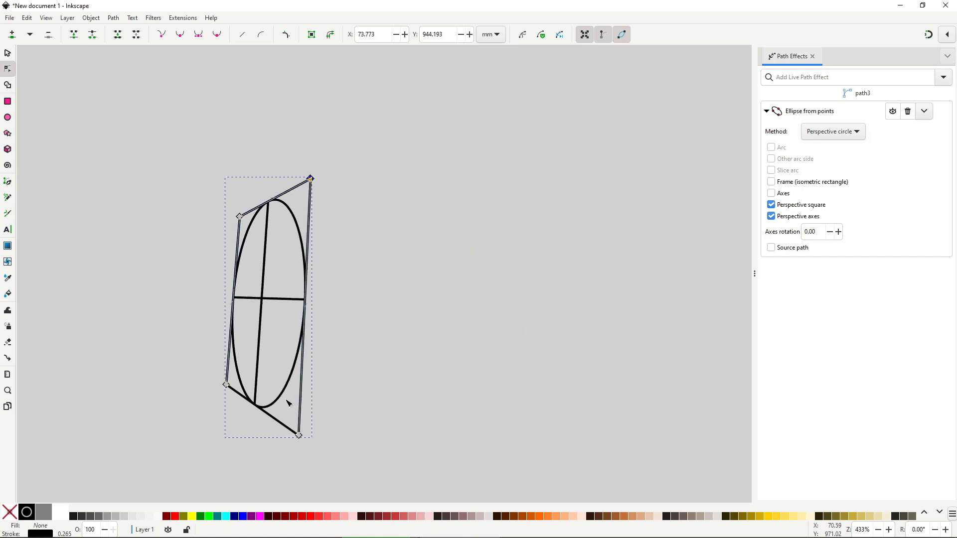
drag(299, 435, 531, 332)
drag(226, 384, 154, 307)
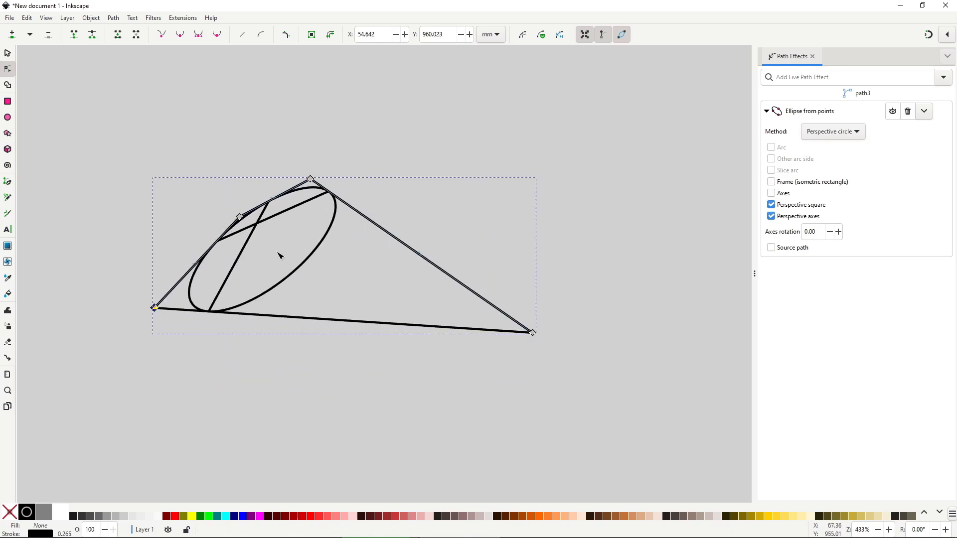
drag(319, 185, 381, 225)
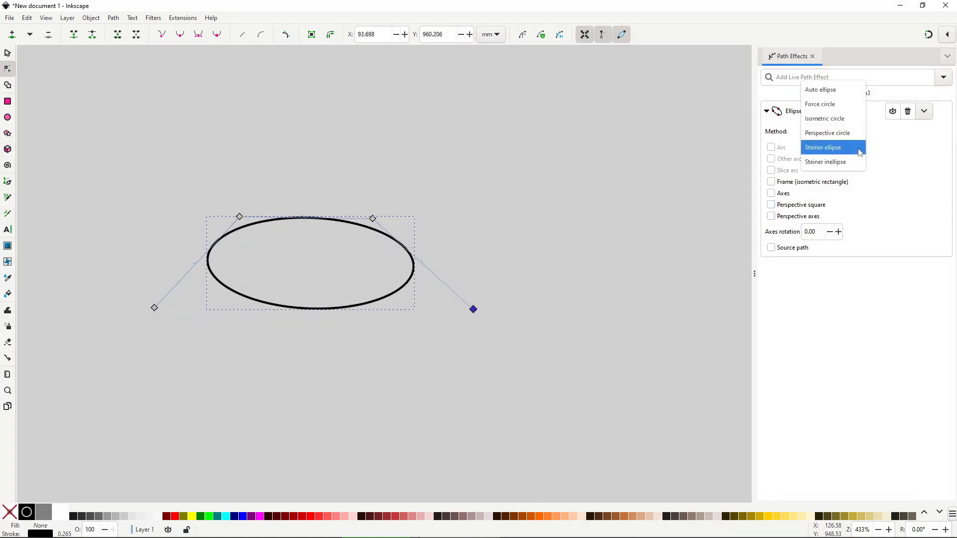
- Set the effect's method to Steiner ellipse and reshape it by moving the path's second and third nodes into a triangle
click(860, 148)
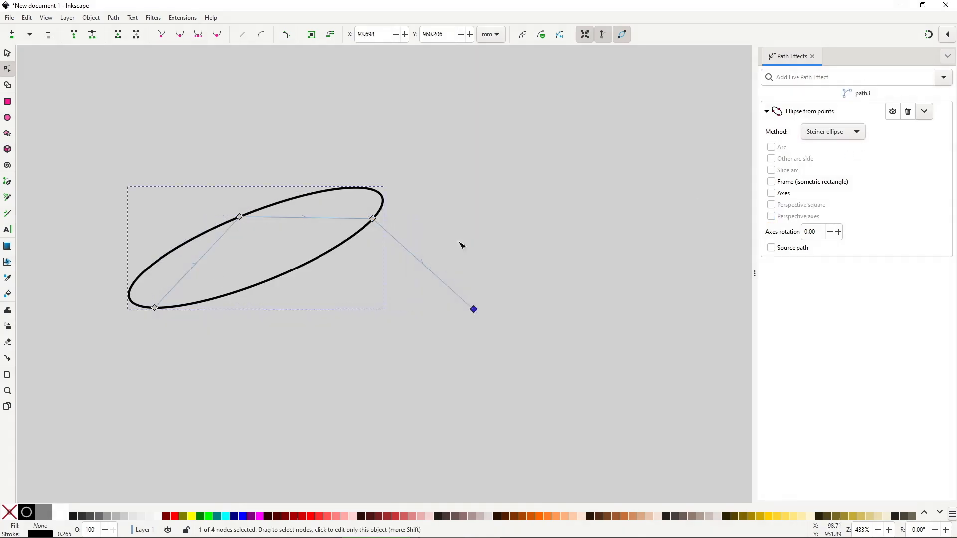
drag(373, 218, 293, 313)
drag(240, 216, 231, 236)
mouse_move(293, 313)
mouse_down()
mouse_move(335, 280)
mouse_move(302, 320)
mouse_up()
drag(232, 237, 234, 248)
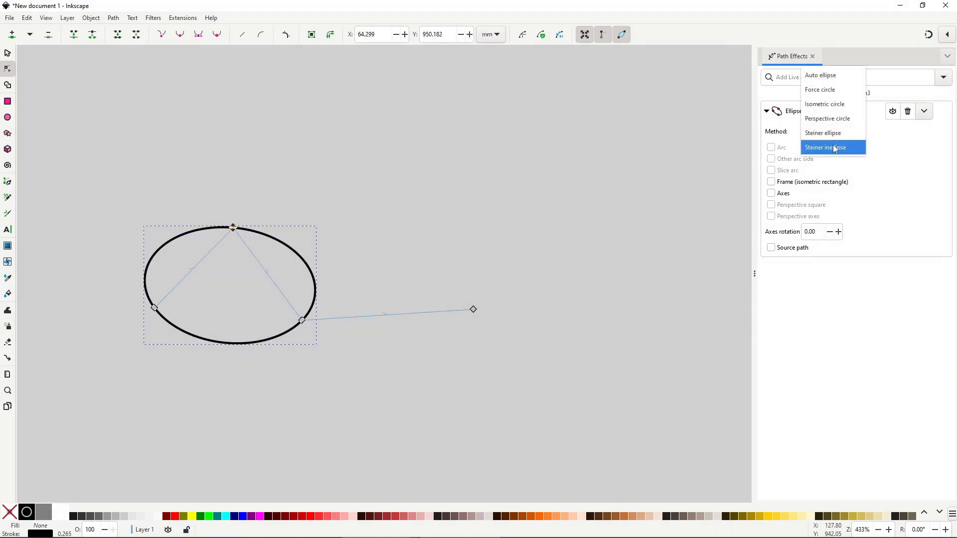
- Set the effect's method to Steiner inellipse and resize the inscribed ellipse by moving the second and third path nodes
click(834, 148)
drag(233, 227, 223, 252)
drag(302, 320, 226, 319)
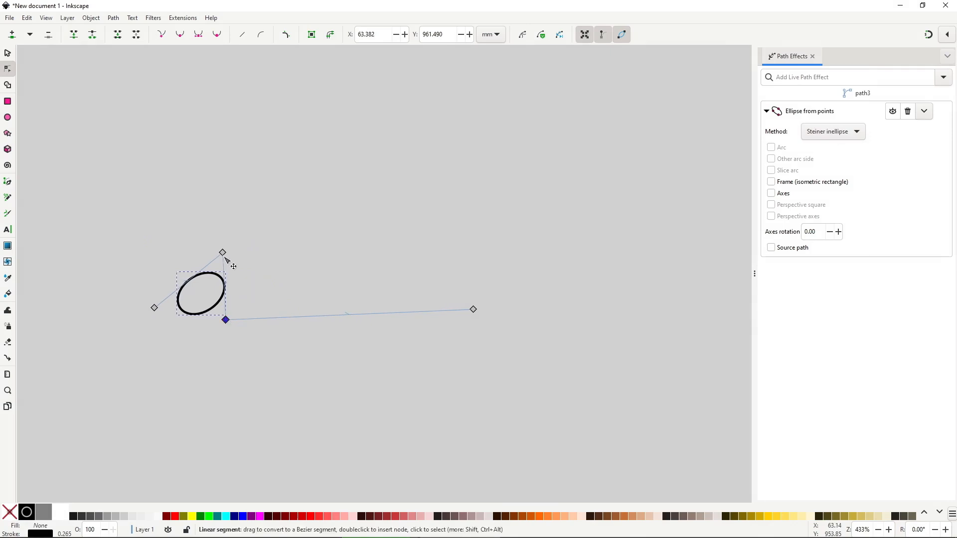
drag(223, 252, 235, 221)
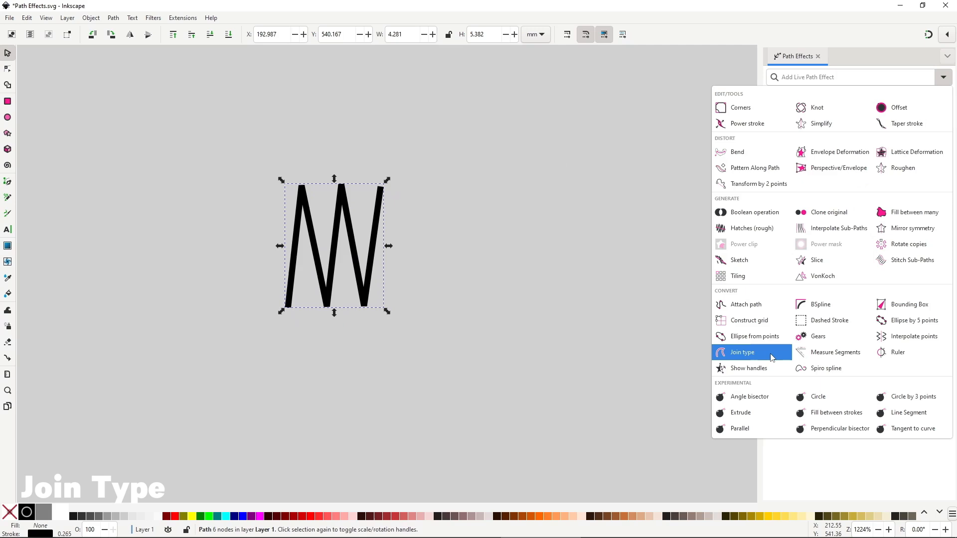
- Apply the Join type effect to the zigzag path and try the Peak line cap before setting it to Rounded
click(771, 357)
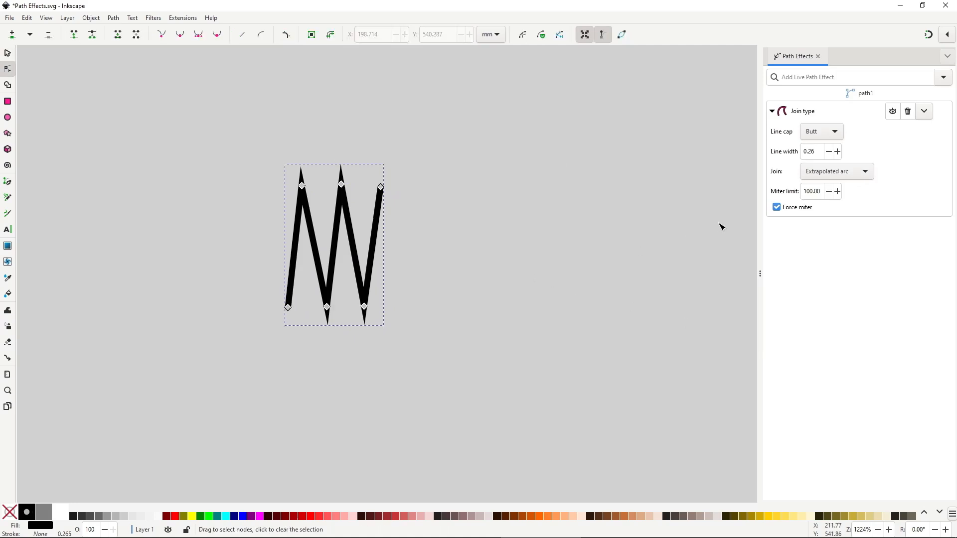
click(826, 133)
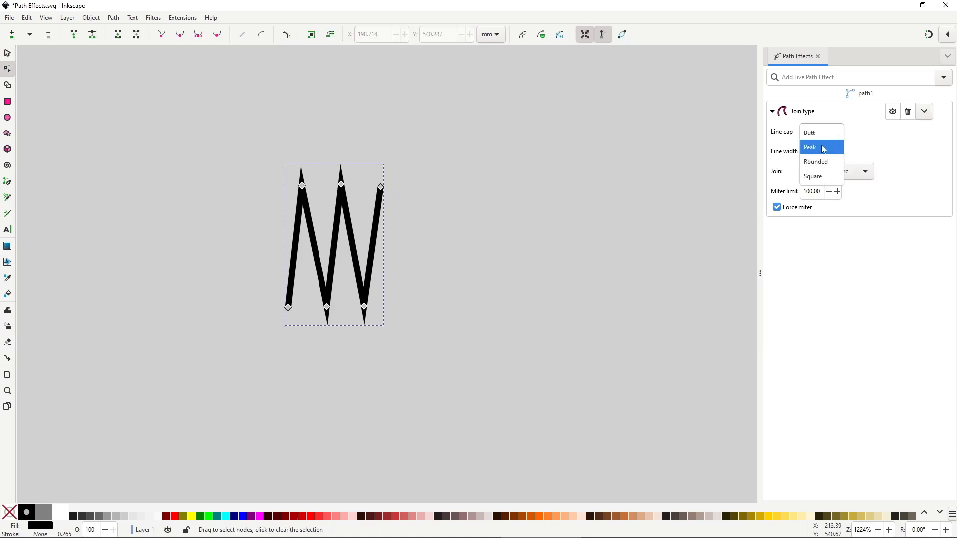
click(823, 148)
click(822, 133)
click(822, 148)
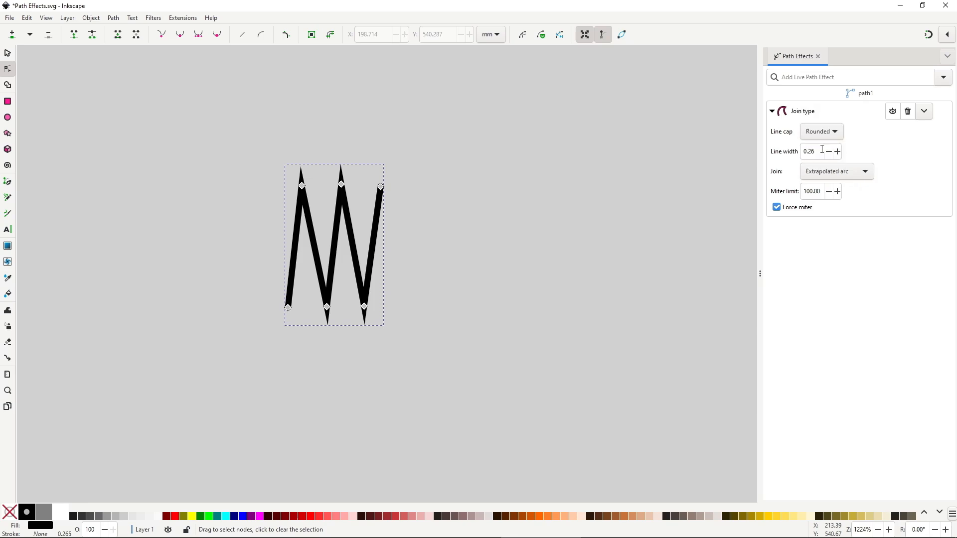
- Try the Miter join on the zigzag path, set the join to Beveled, and deselect the path to check its corners
click(857, 172)
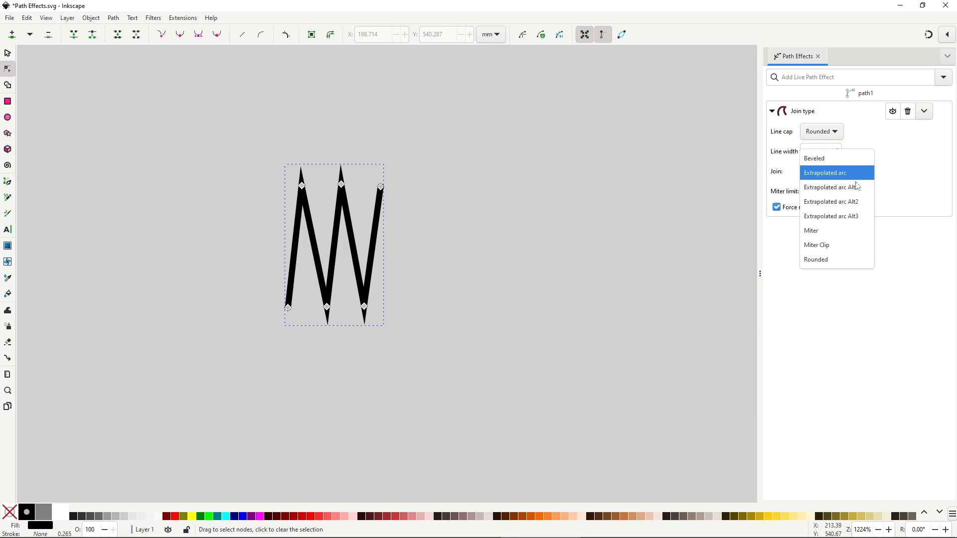
click(839, 231)
click(850, 177)
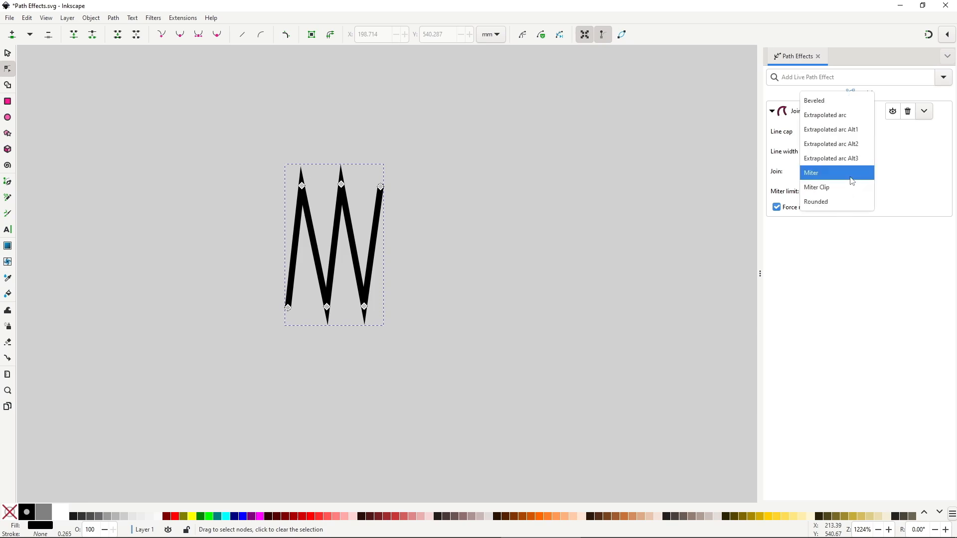
click(848, 103)
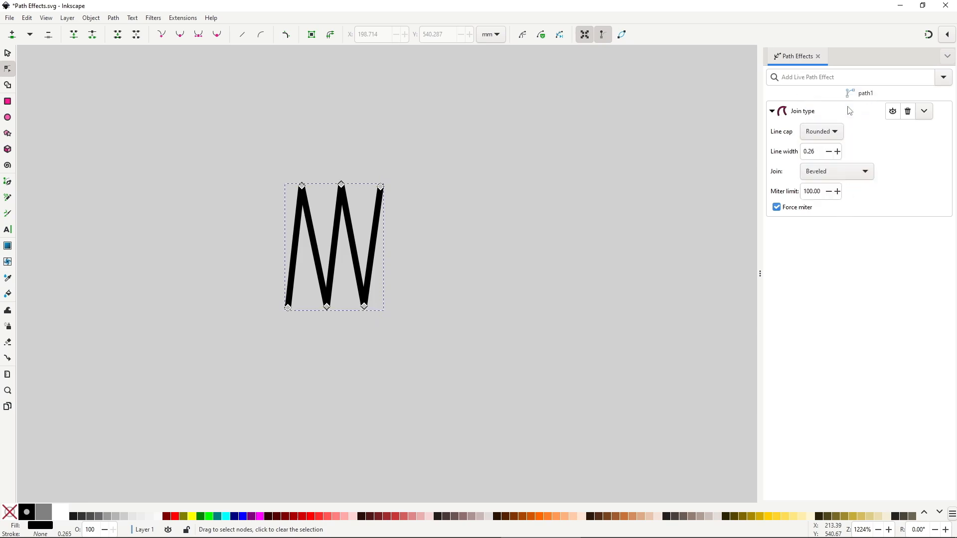
click(437, 260)
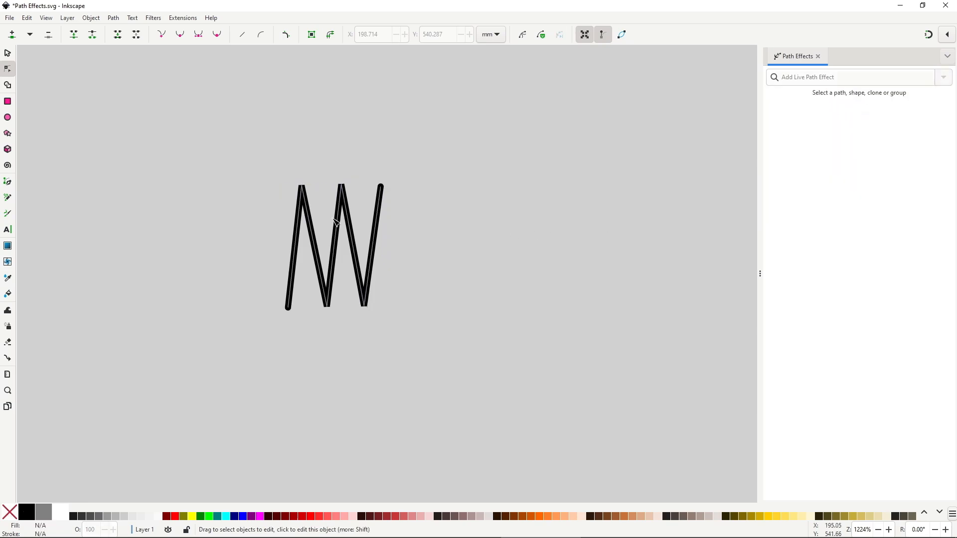
click(337, 222)
click(600, 224)
key(s)
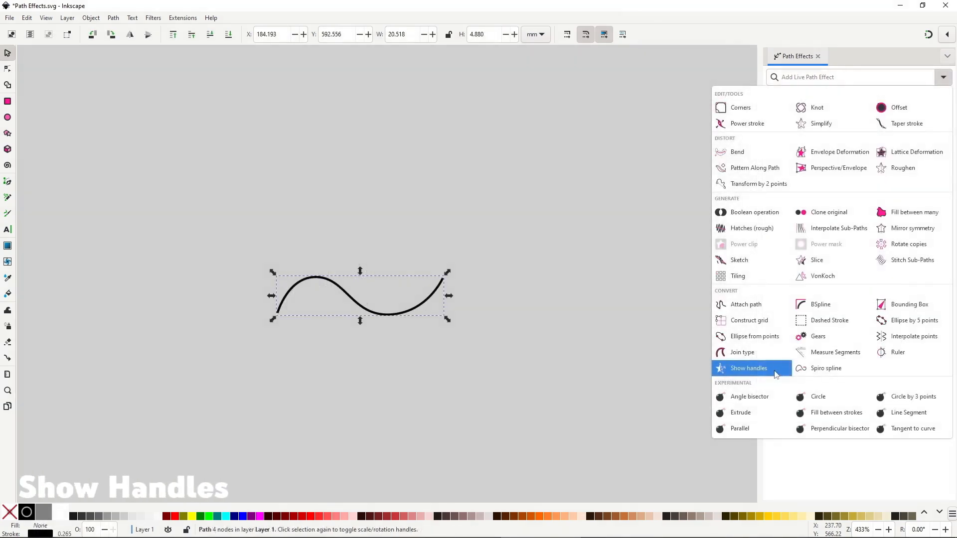
- Apply the Show handles effect to the wavy curve, accept the style removal, and reshape the curve by moving its smooth nodes and handles
click(748, 369)
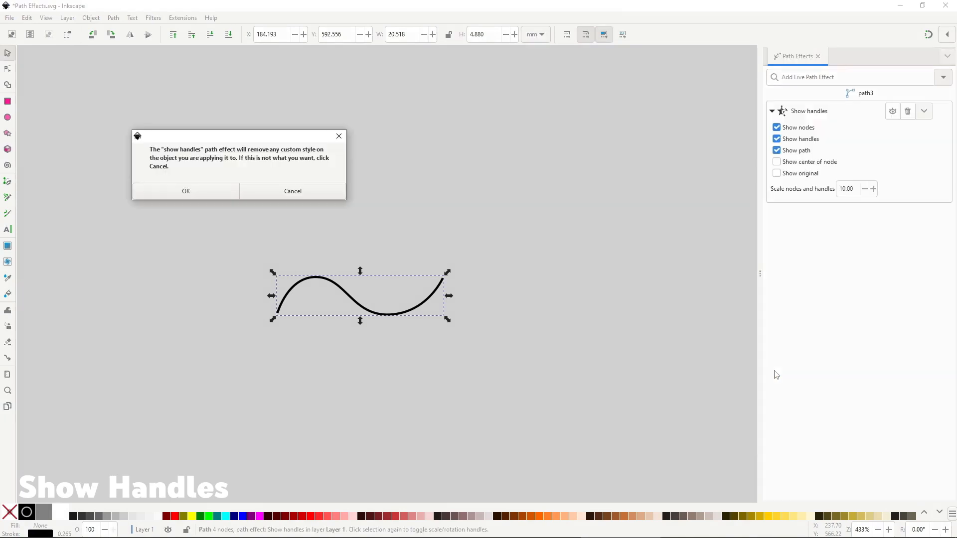
click(192, 193)
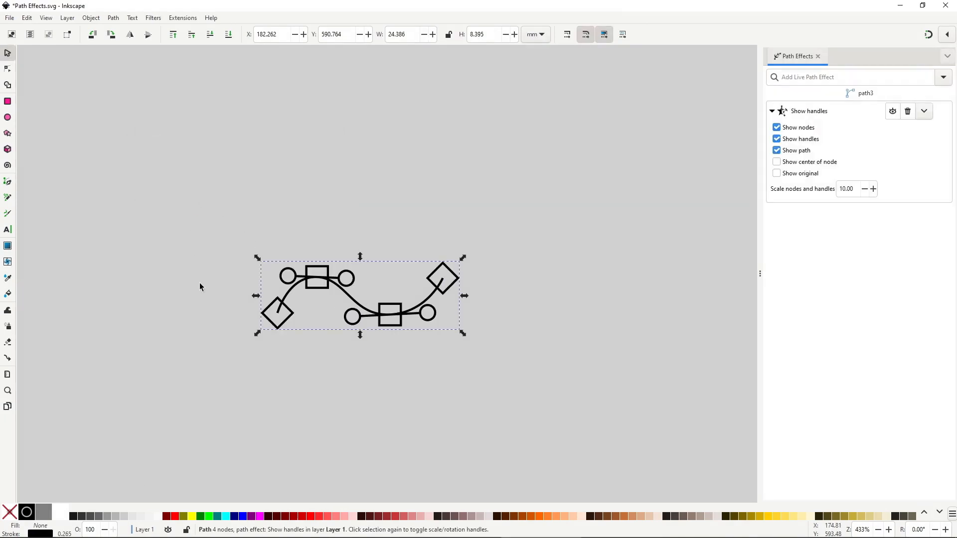
key(n)
drag(317, 277, 430, 217)
drag(294, 247, 272, 255)
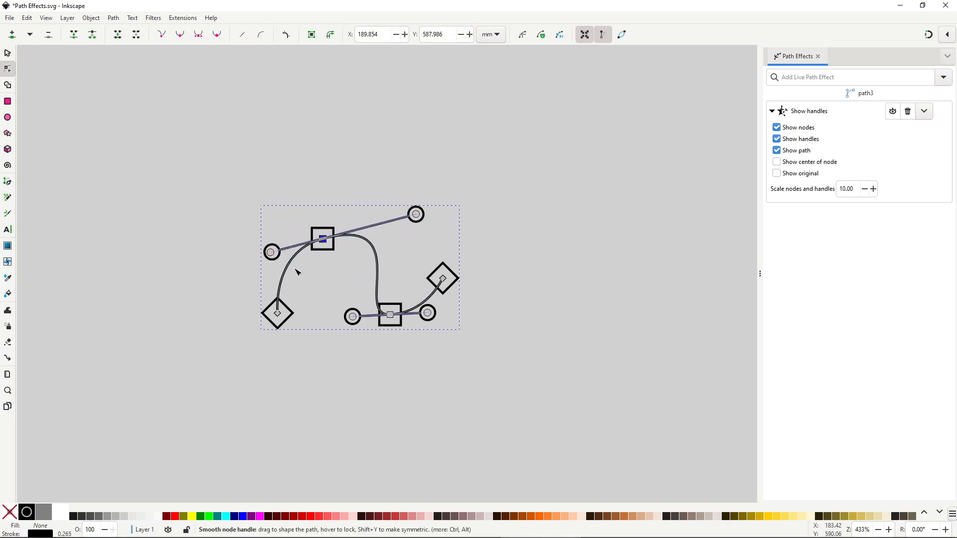
drag(390, 315, 448, 351)
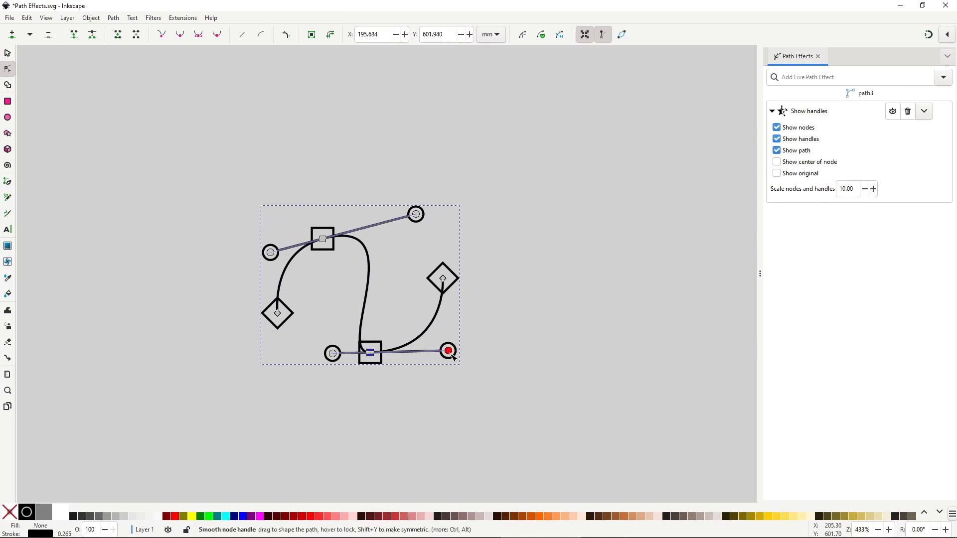
key(s)
key(Escape)
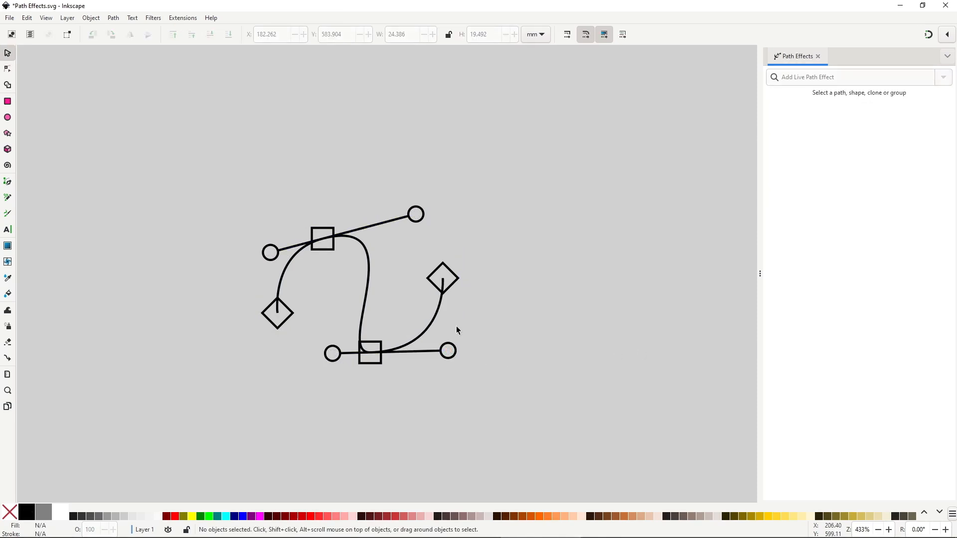
- Recolor the stroke of the Show handles curve orange and then a reddish palette color
click(445, 304)
shift+click(539, 517)
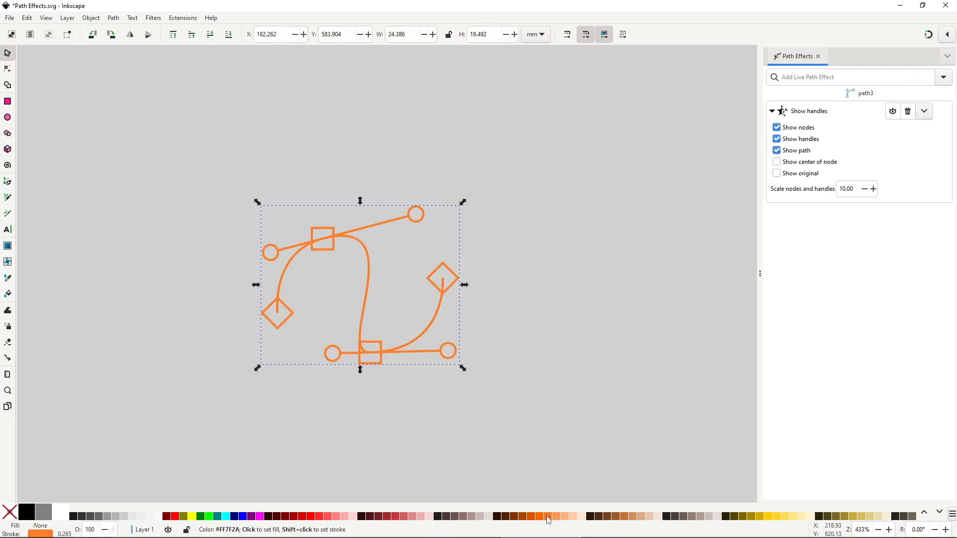
shift+click(327, 518)
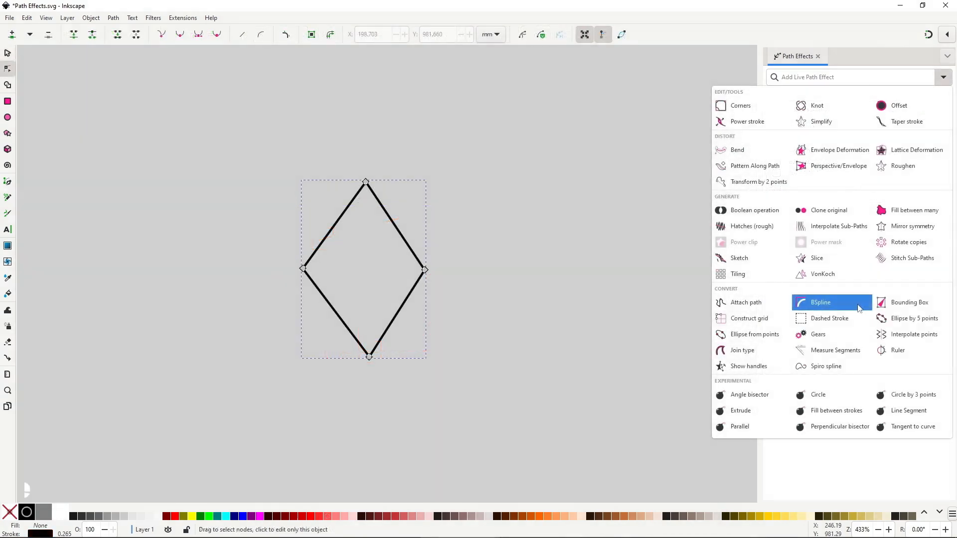
- Apply the BSpline effect to the diamond path and enlarge the shape by moving its four nodes outwards
click(858, 308)
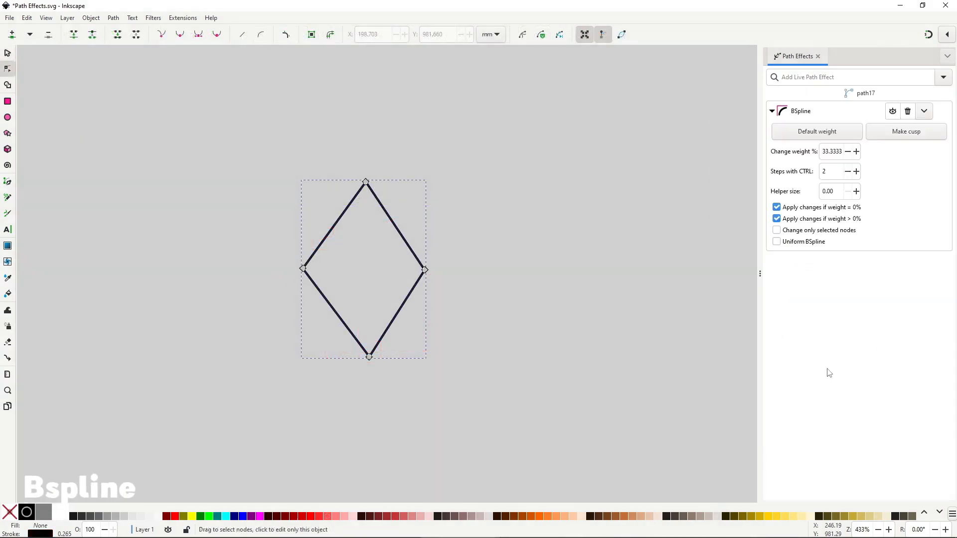
drag(425, 270, 432, 270)
drag(366, 182, 369, 163)
drag(302, 268, 222, 270)
drag(432, 270, 513, 281)
drag(368, 357, 349, 387)
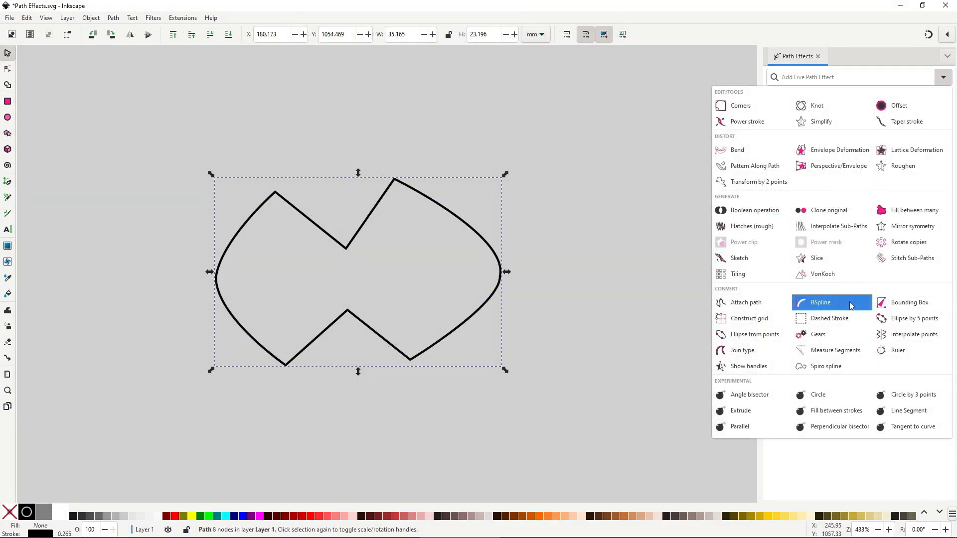
- Apply the BSpline effect to the eight-node path and reshape it by moving its outer, upper and lower-middle nodes
click(850, 305)
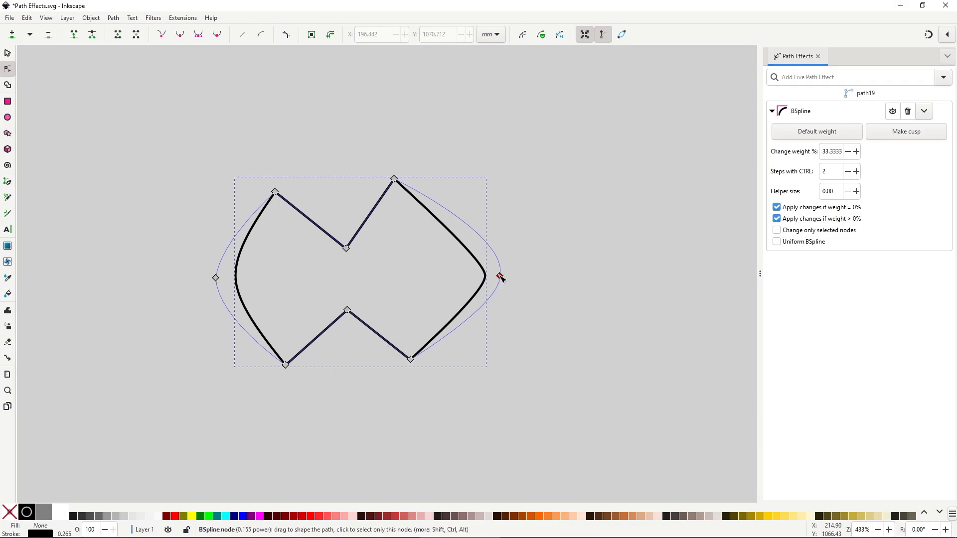
mouse_move(500, 276)
mouse_down()
mouse_move(546, 271)
mouse_move(483, 275)
mouse_up()
mouse_move(215, 279)
mouse_down()
mouse_move(186, 278)
mouse_move(211, 279)
mouse_up()
drag(275, 192, 280, 161)
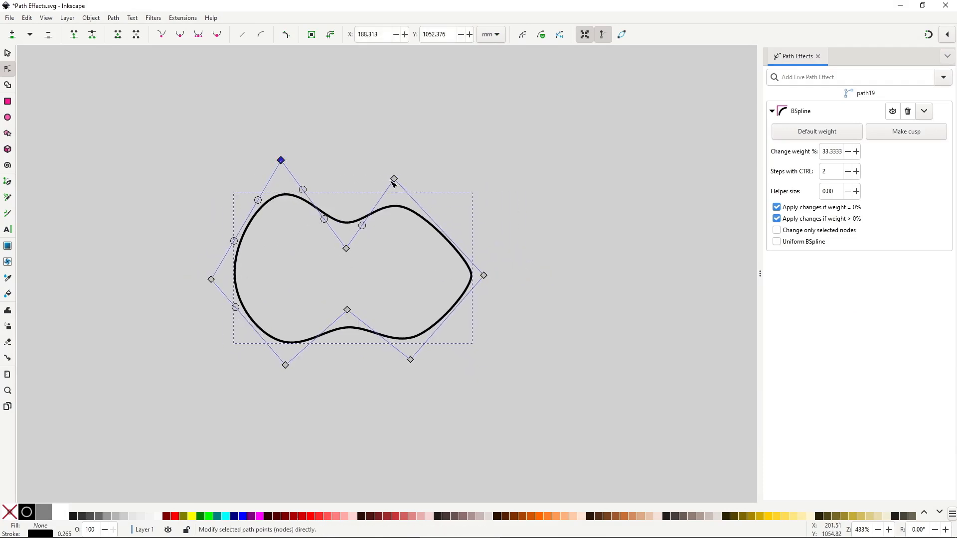
drag(394, 178, 410, 154)
drag(347, 310, 351, 301)
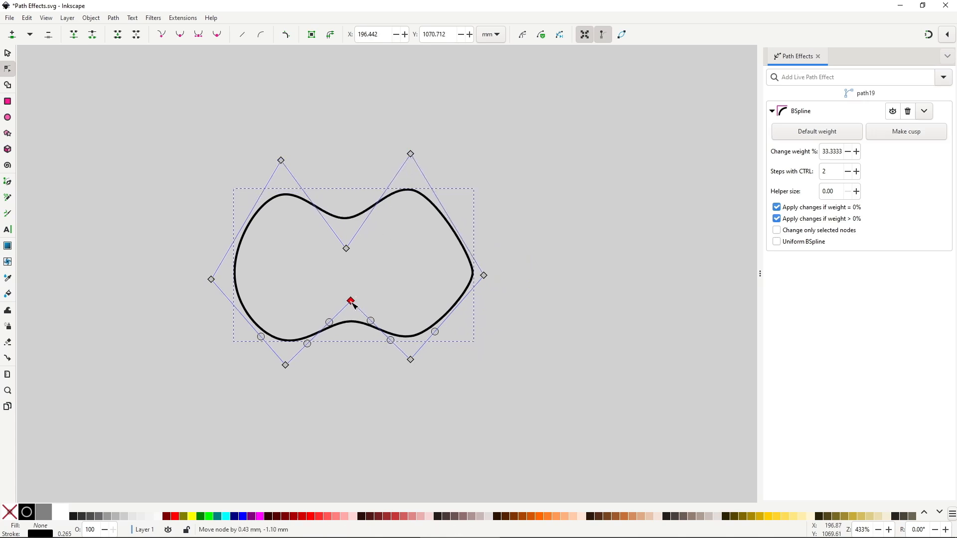
- Adjust the curve weights around the BSpline path's rightmost and neighbouring nodes using their handles
drag(434, 332, 445, 288)
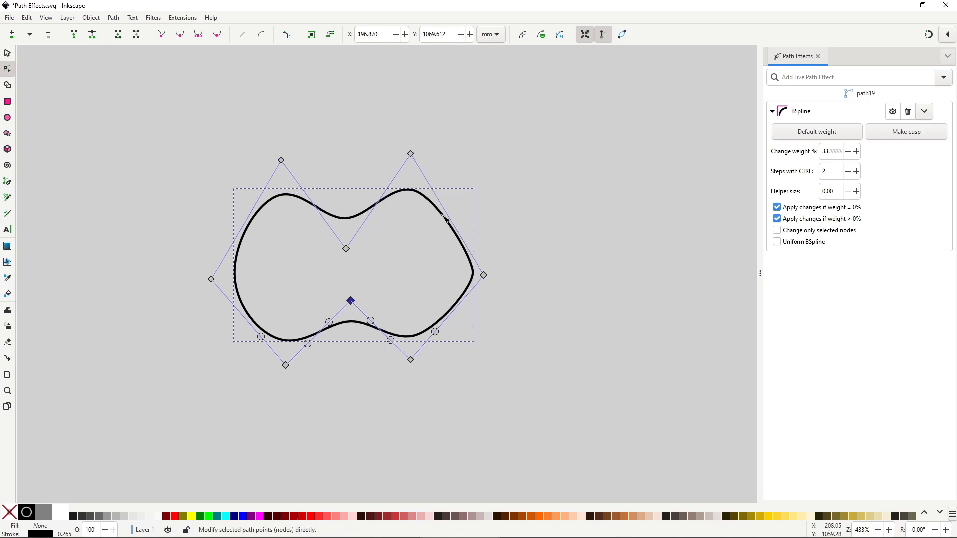
click(411, 154)
drag(435, 194, 474, 258)
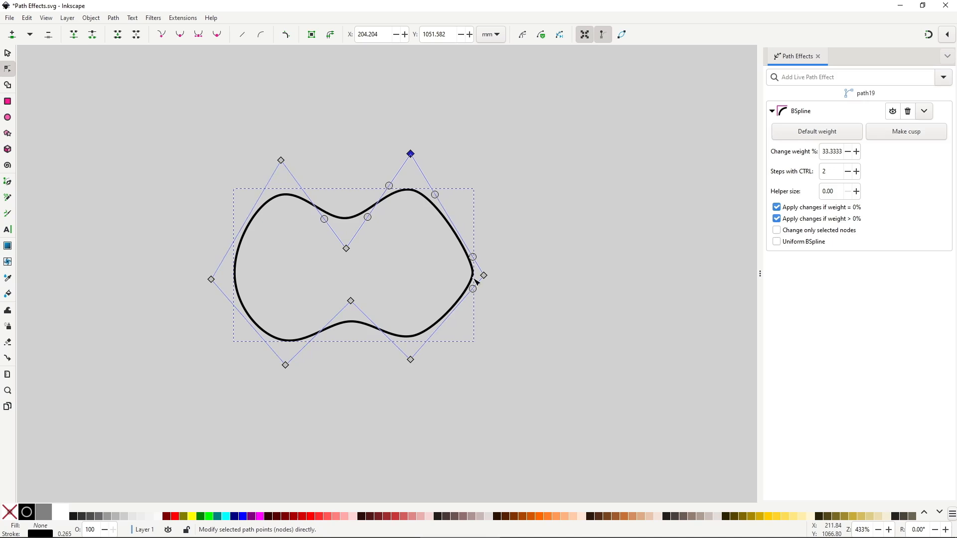
drag(483, 273, 479, 252)
mouse_move(462, 308)
mouse_down()
mouse_move(433, 344)
mouse_move(497, 285)
mouse_move(472, 299)
mouse_up()
mouse_move(401, 342)
mouse_down()
mouse_move(368, 311)
mouse_move(414, 368)
mouse_move(402, 346)
mouse_up()
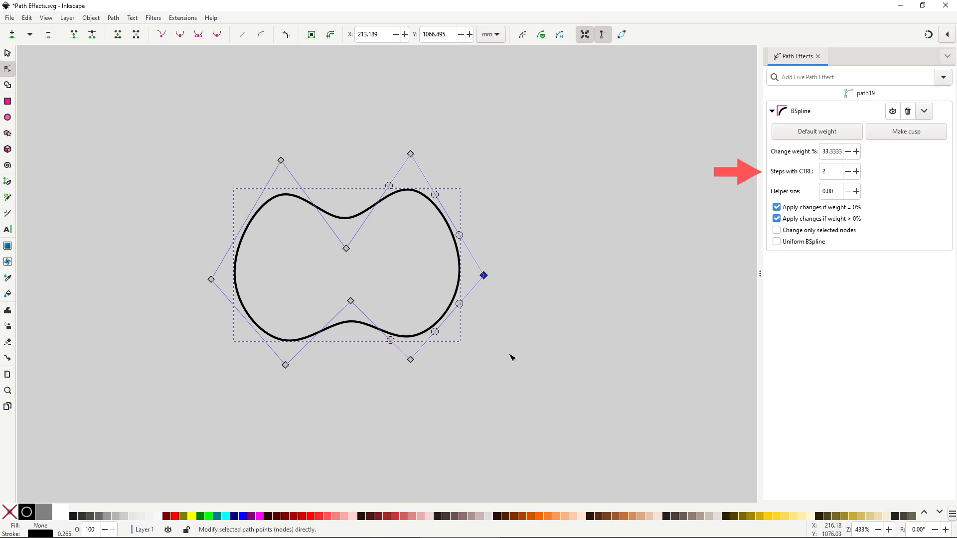
- Set Steps with CTRL to 5 and adjust the rightmost node and its handle on the BSpline path
click(856, 171)
click(856, 171)
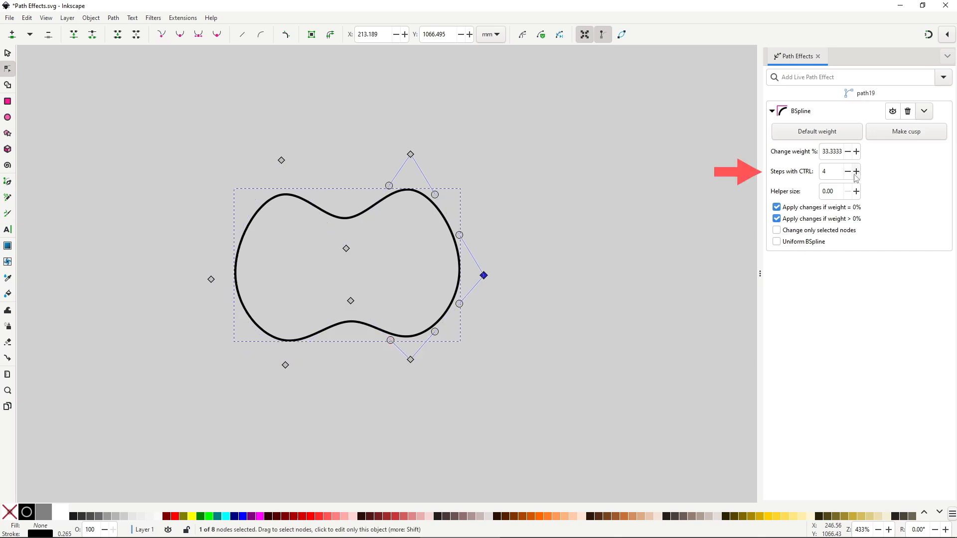
click(856, 171)
drag(469, 246, 488, 262)
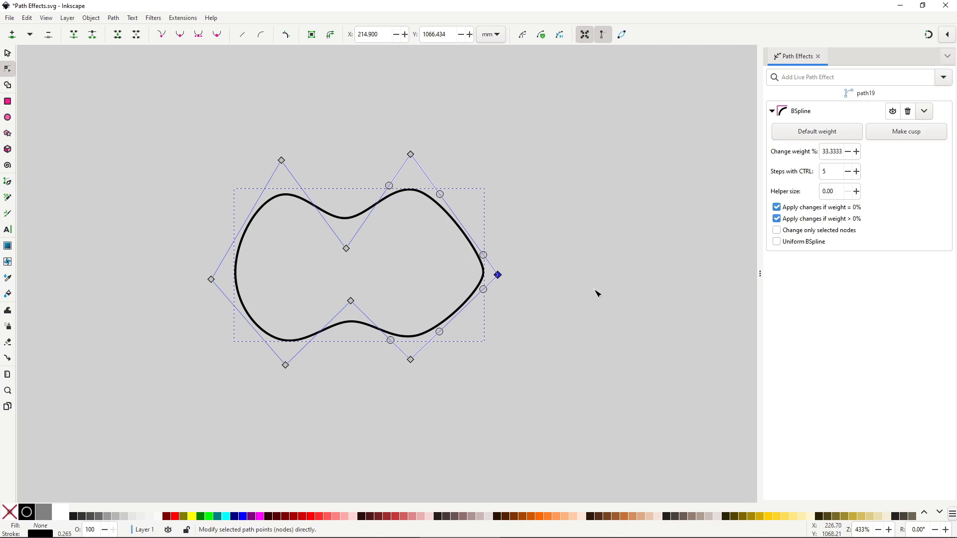
- Raise the BSpline Change weight to 39.9333% for the whole path
click(856, 153)
click(856, 153)
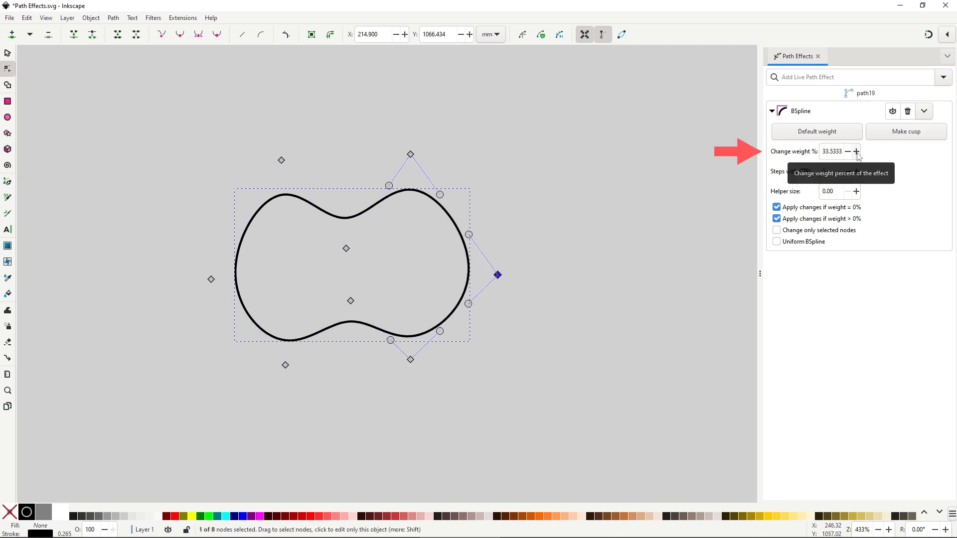
click(856, 152)
click(856, 152)
click(857, 152)
click(856, 152)
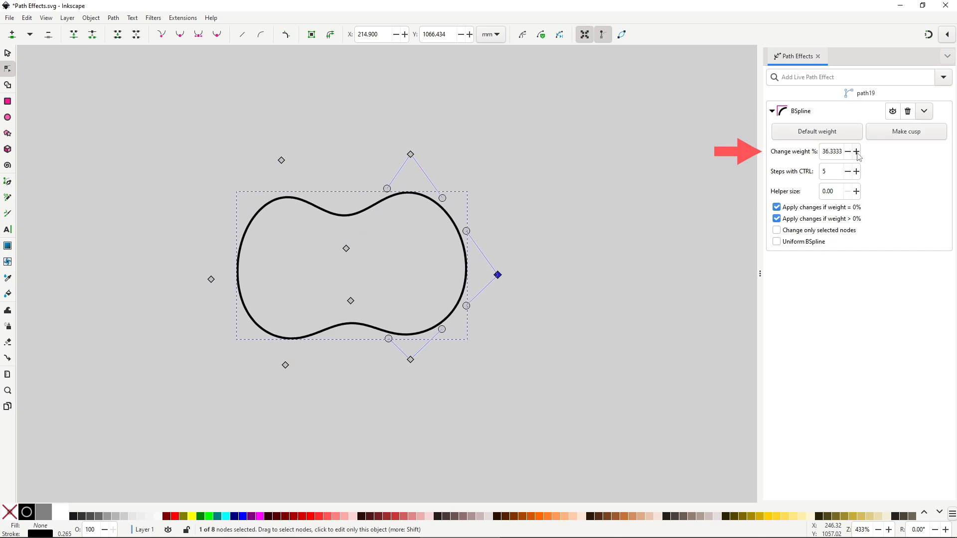
click(857, 152)
click(857, 152)
click(857, 151)
click(857, 152)
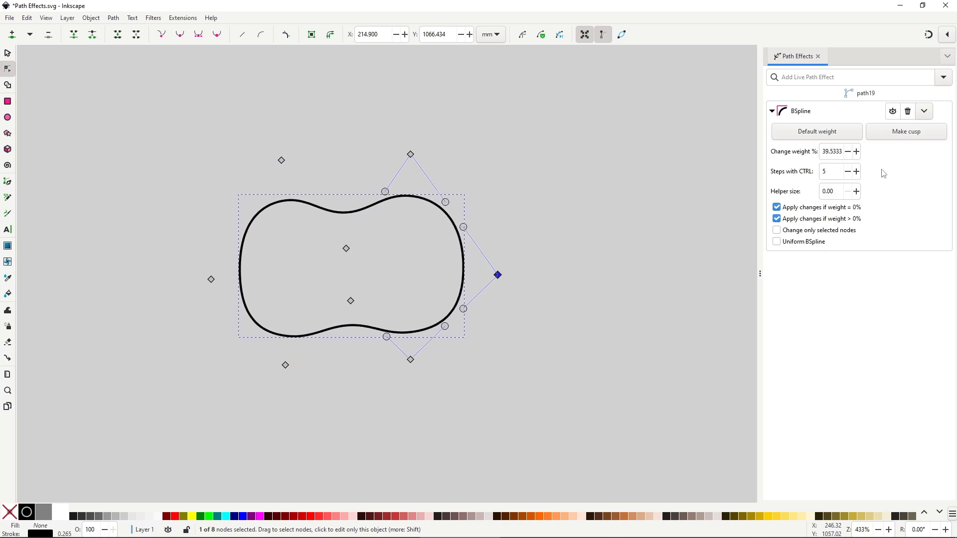
click(857, 153)
click(857, 153)
click(857, 152)
click(857, 153)
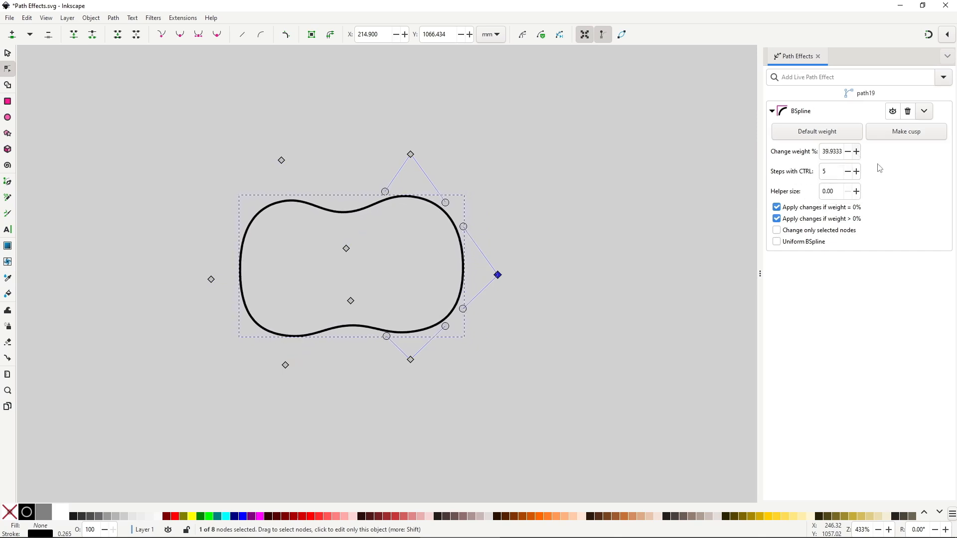
- Turn all nodes of the BSpline path into cusps and restore the default weight
click(918, 133)
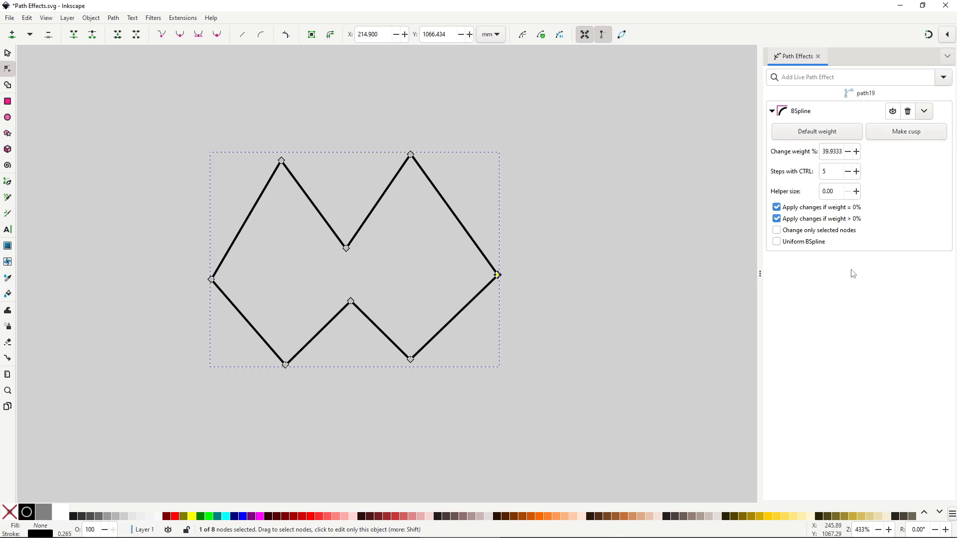
click(837, 138)
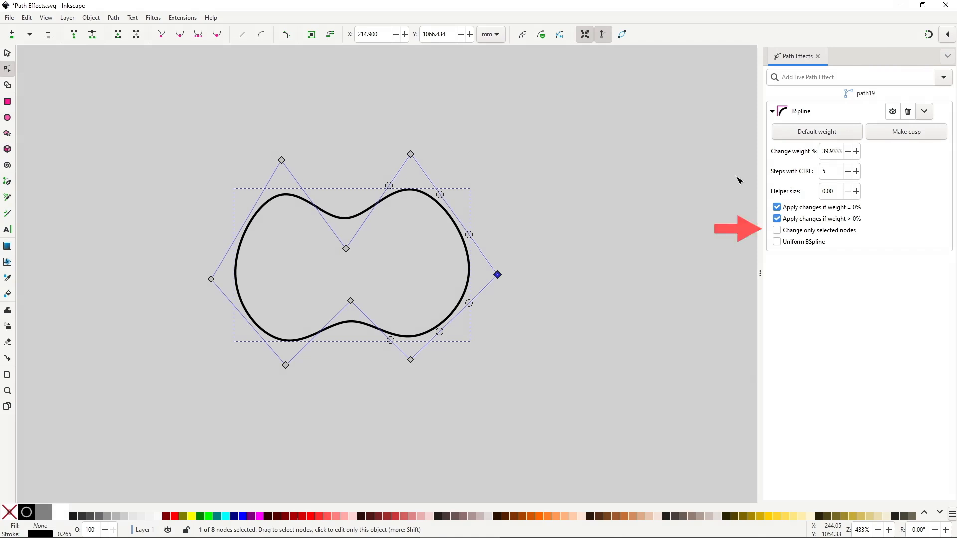
- Restrict BSpline changes to selected nodes and set the upper-right node's weight to 50%
click(776, 230)
click(410, 154)
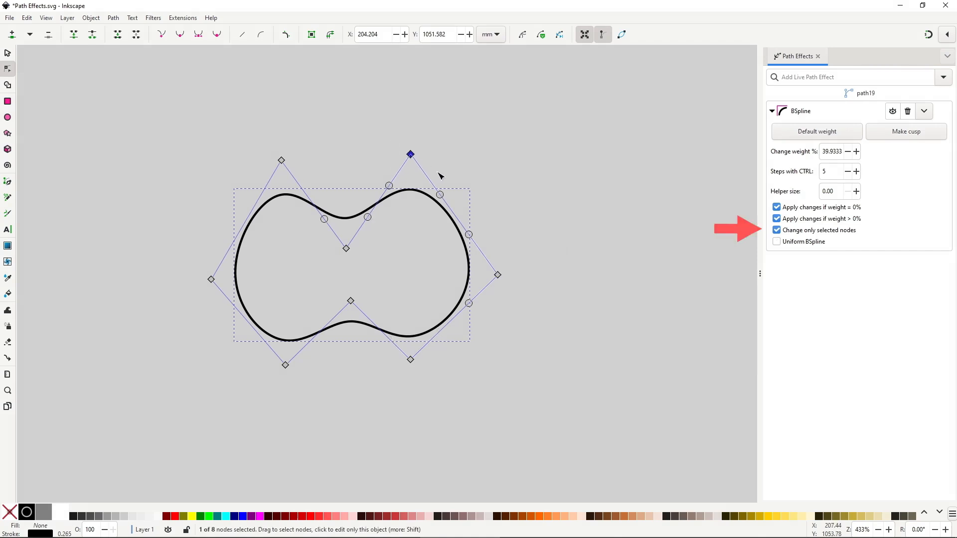
double_click(832, 152)
text(50)
key(Return)
- Make the upper-left and lower-left nodes of the BSpline path cusps
click(281, 160)
click(893, 135)
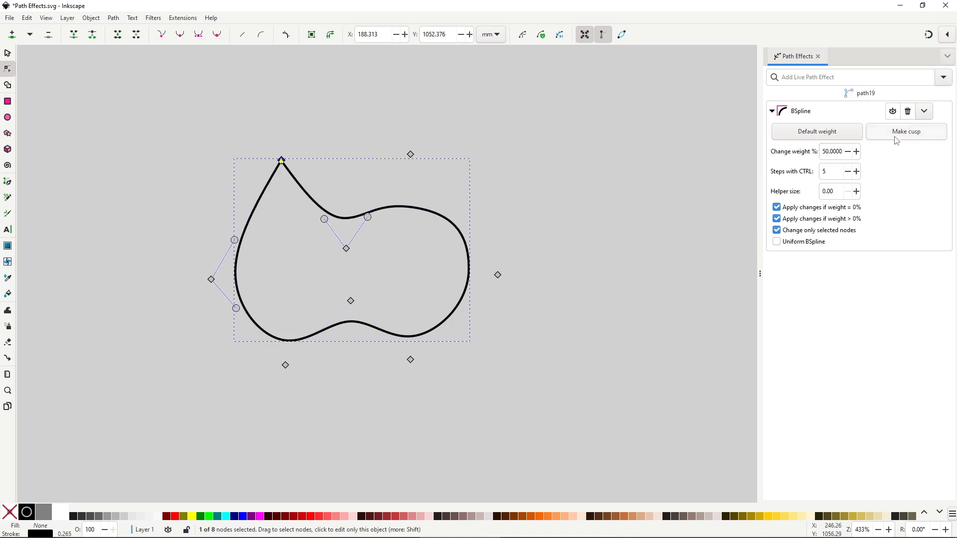
click(285, 365)
click(906, 131)
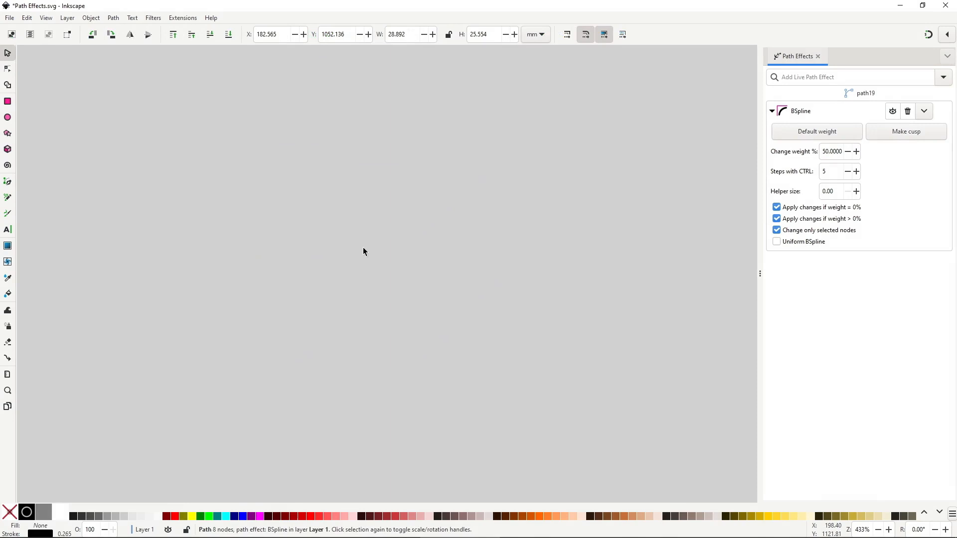
- Draw a closed seven-node curved shape with the Pen tool in BSpline mode
click(8, 181)
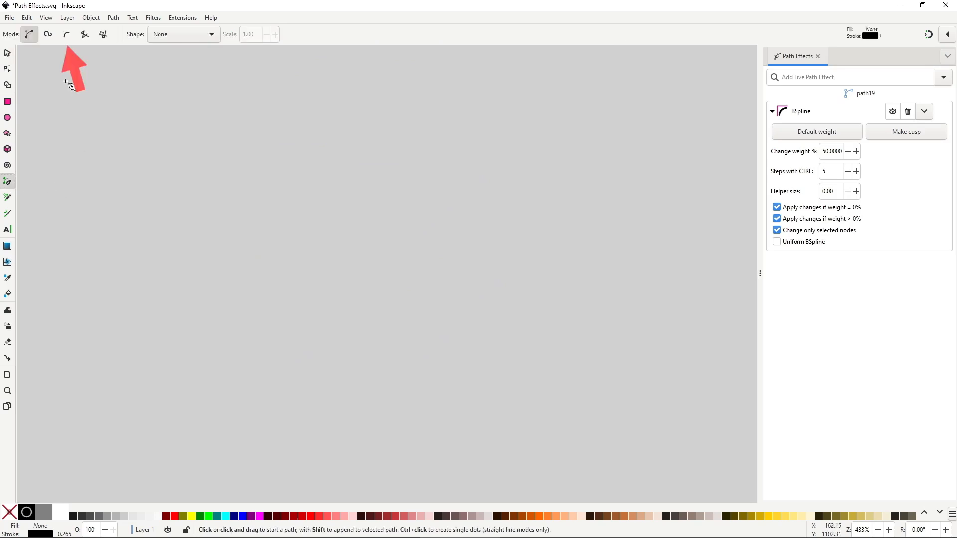
click(66, 36)
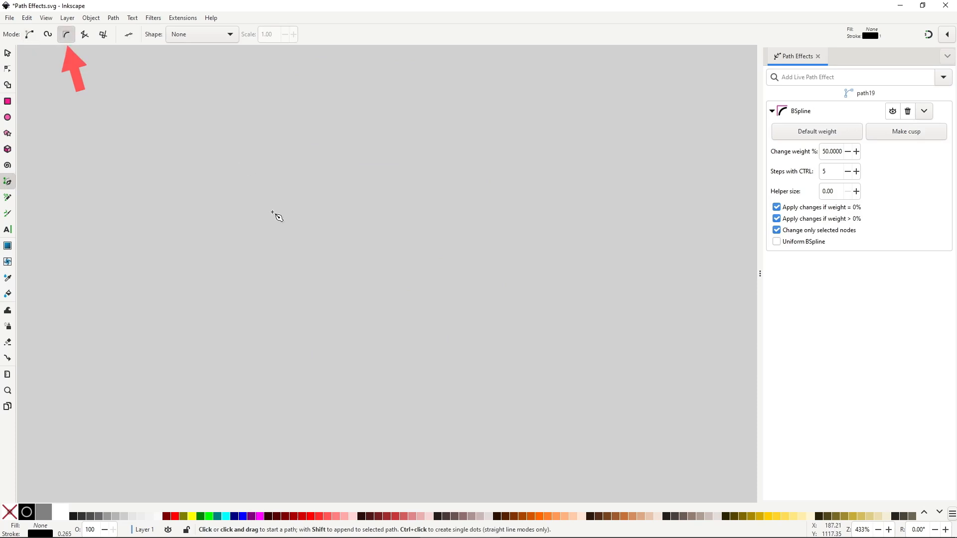
click(256, 257)
click(384, 180)
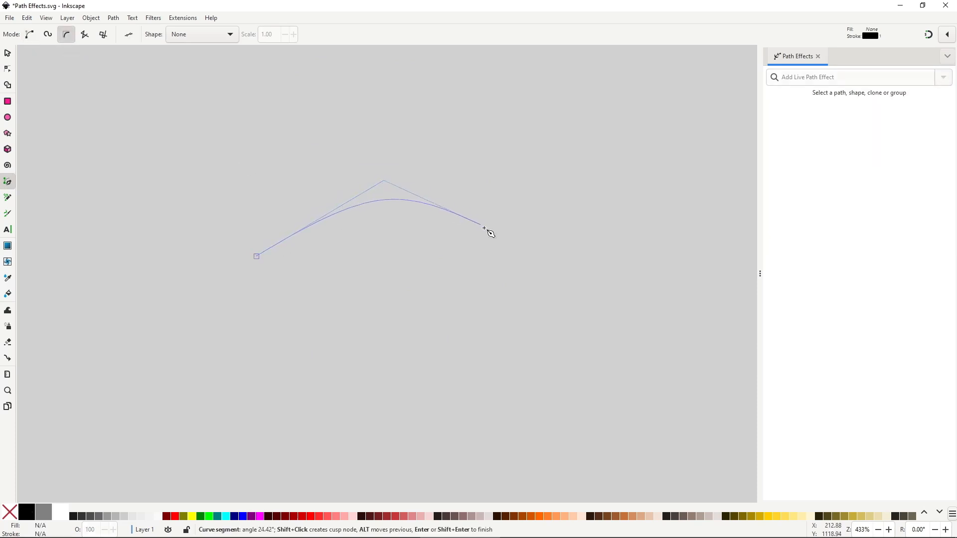
click(493, 335)
click(409, 400)
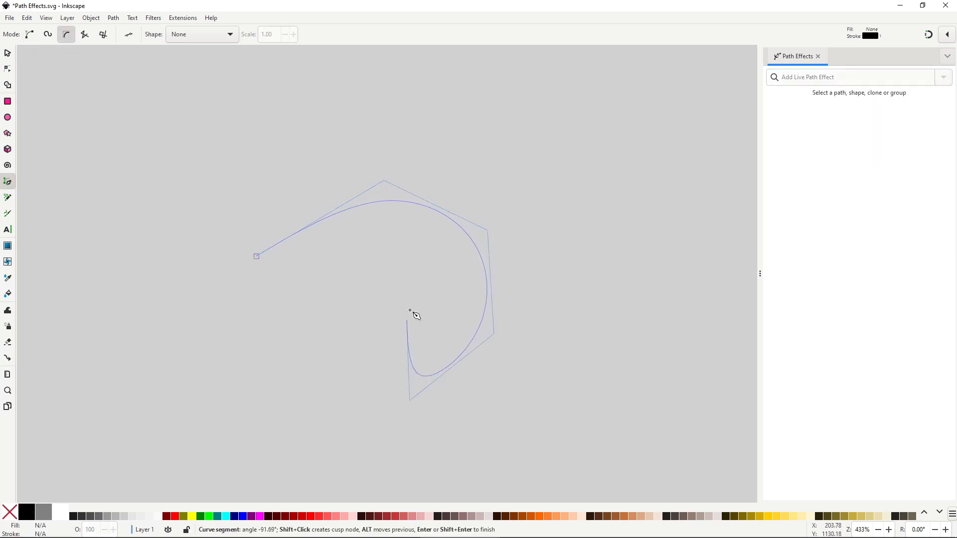
click(422, 282)
click(290, 295)
click(256, 257)
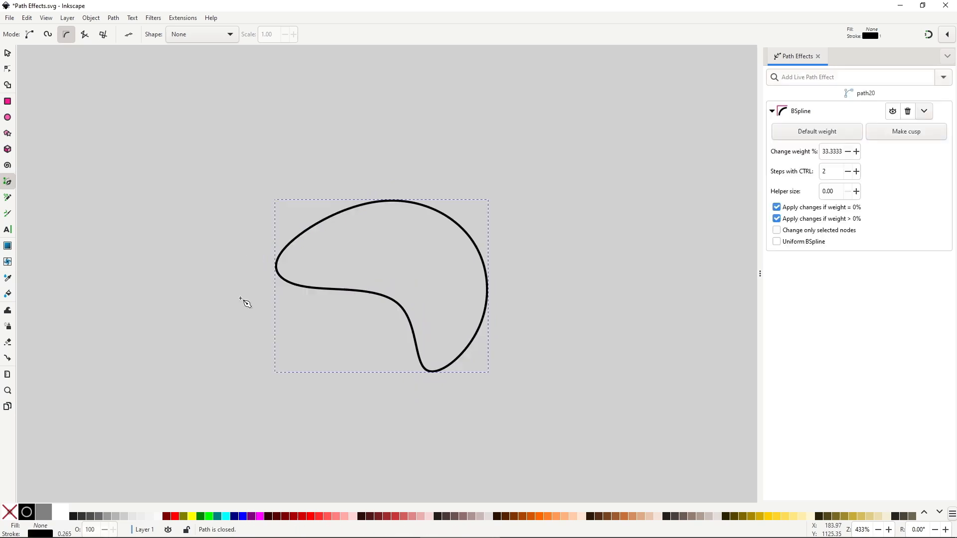
- Move the new shape's upper-right node outwards and its inner node slightly, and try Make cusp before undoing it
key(n)
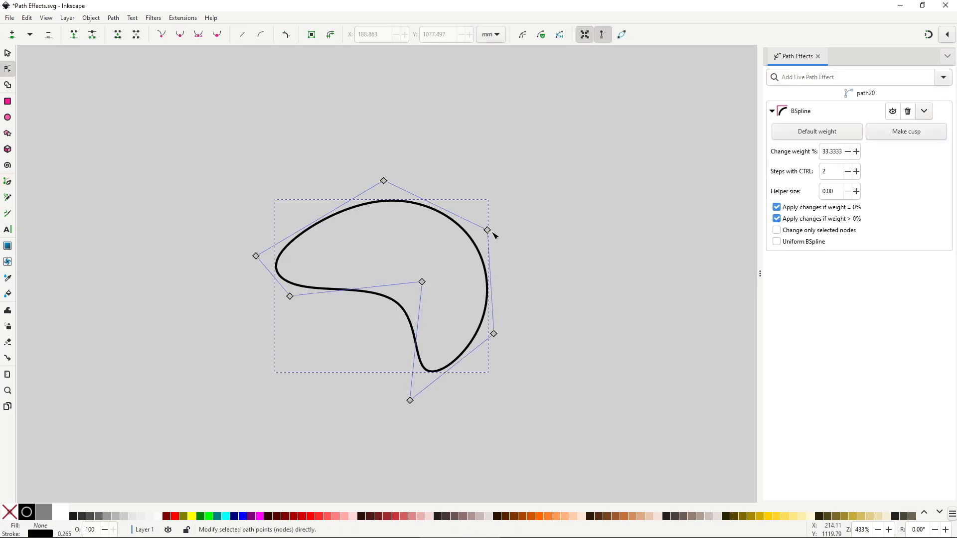
drag(487, 229, 513, 204)
drag(422, 282, 405, 287)
click(885, 135)
key(ctrl+z)
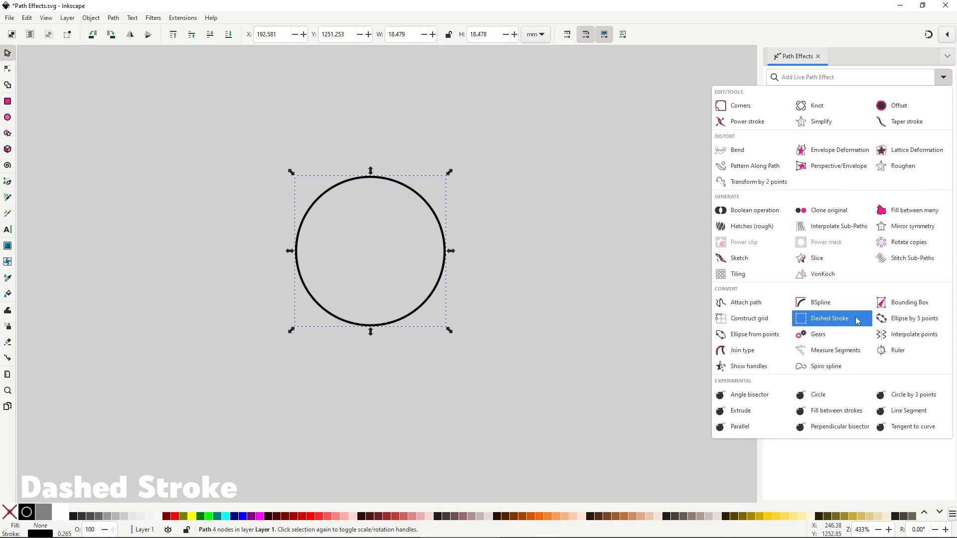
- Apply the Dashed Stroke effect to the circle and set the number of dashes to 5
click(856, 319)
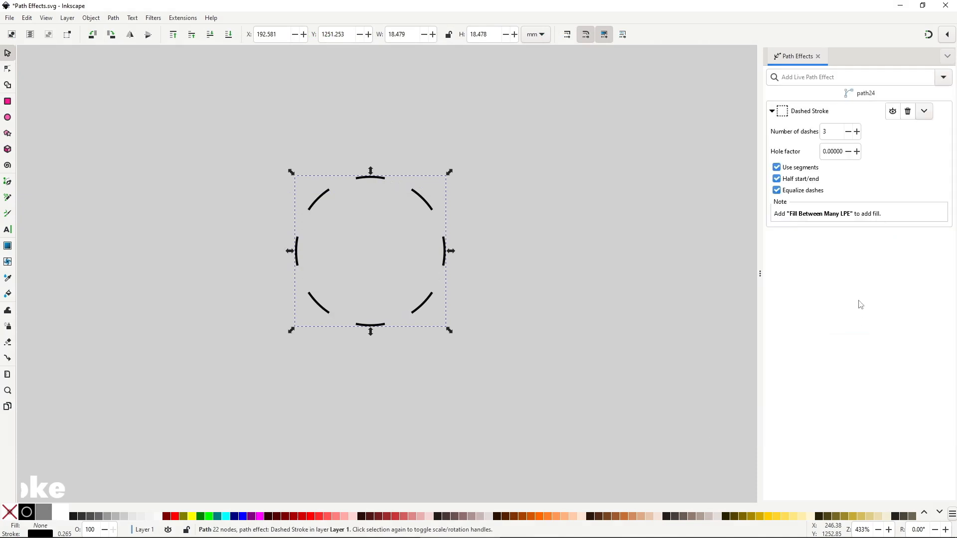
click(857, 131)
click(857, 132)
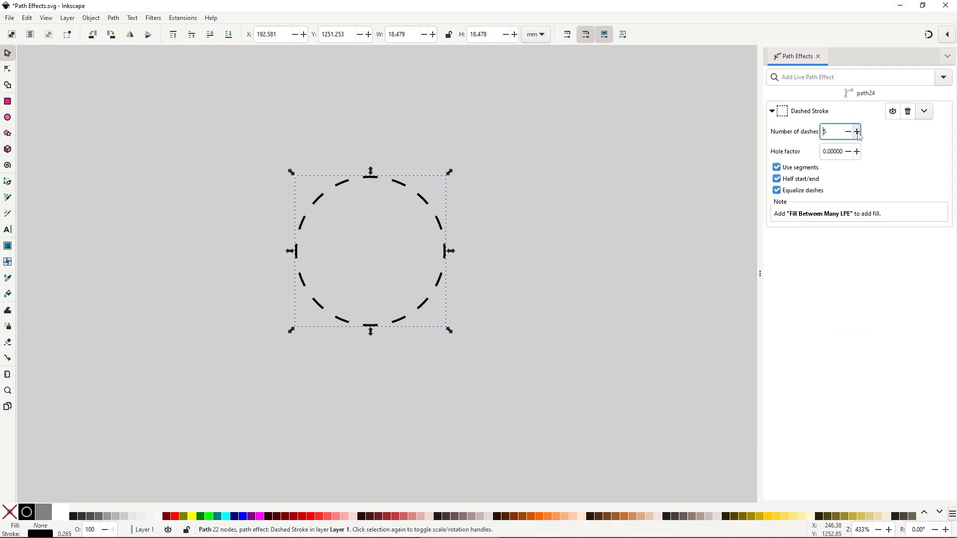
click(692, 292)
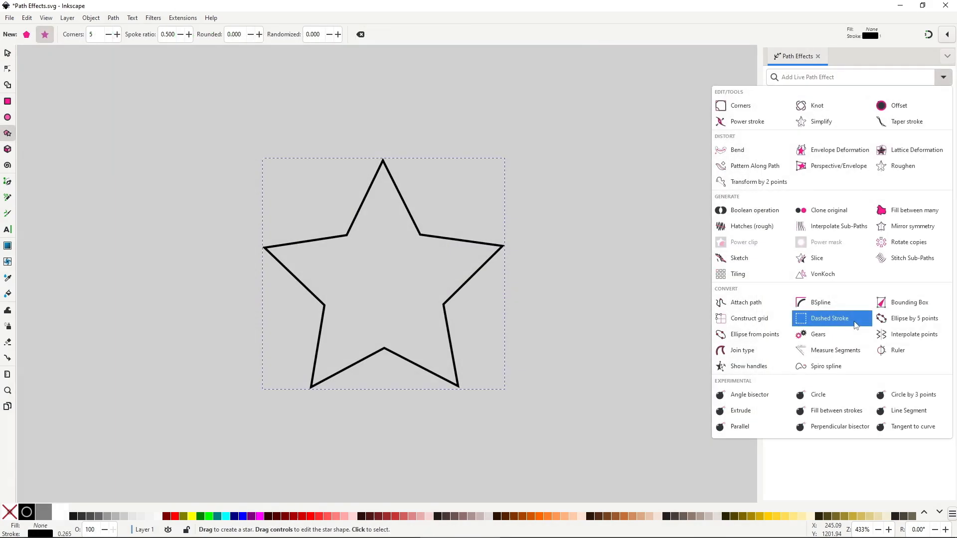
- Apply the Dashed Stroke effect to the star and set the number of dashes to 6
click(856, 325)
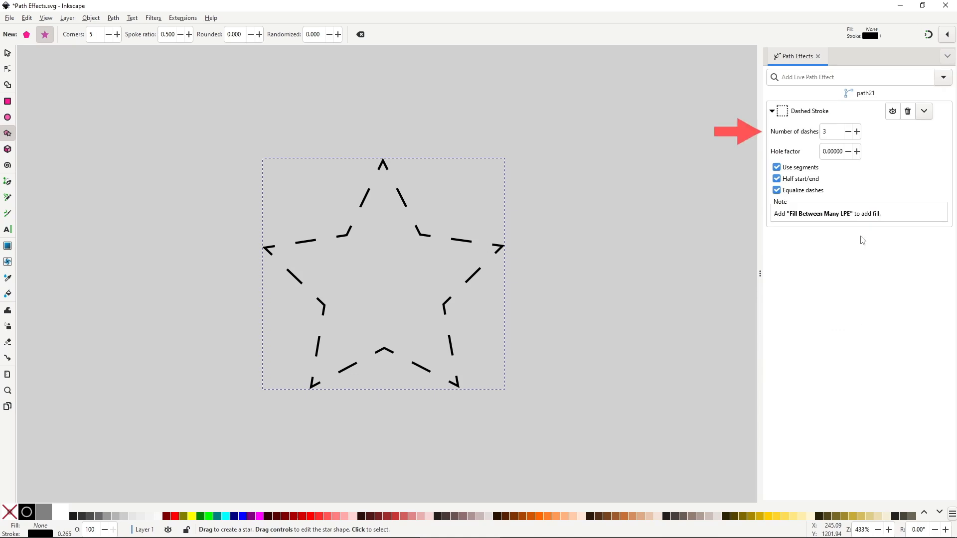
click(856, 131)
click(856, 131)
click(857, 133)
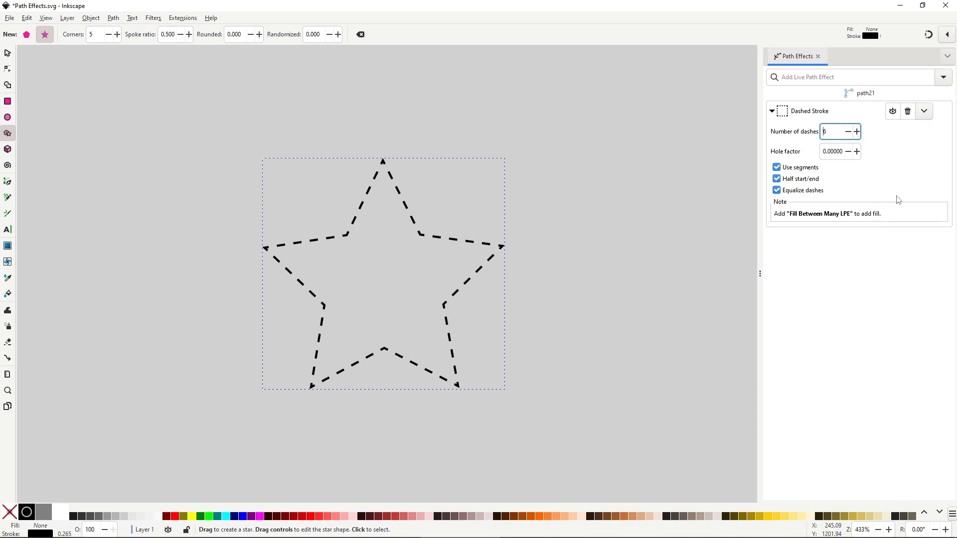
- Test the star's dash gaps by raising the hole factor to about 0.79 and lowering it to -0.36
click(856, 151)
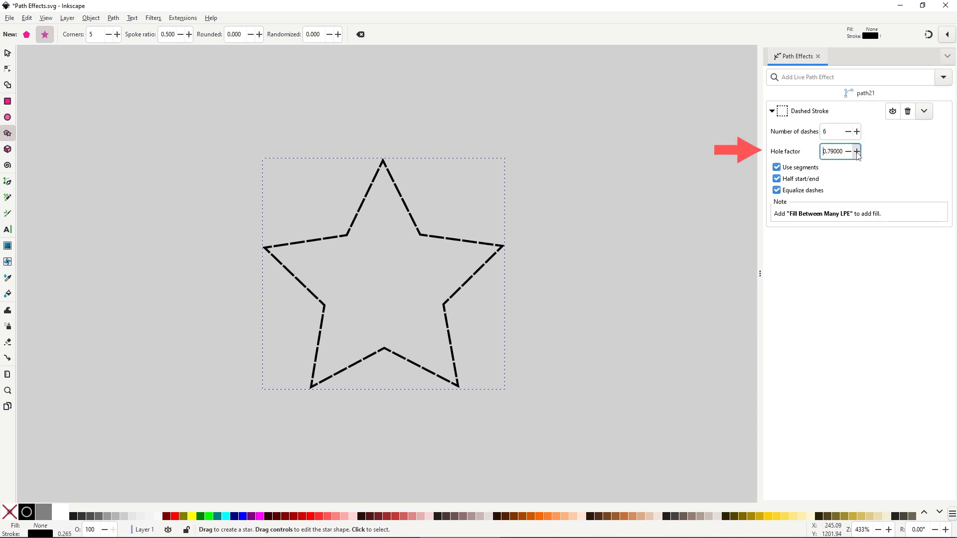
click(856, 152)
click(857, 151)
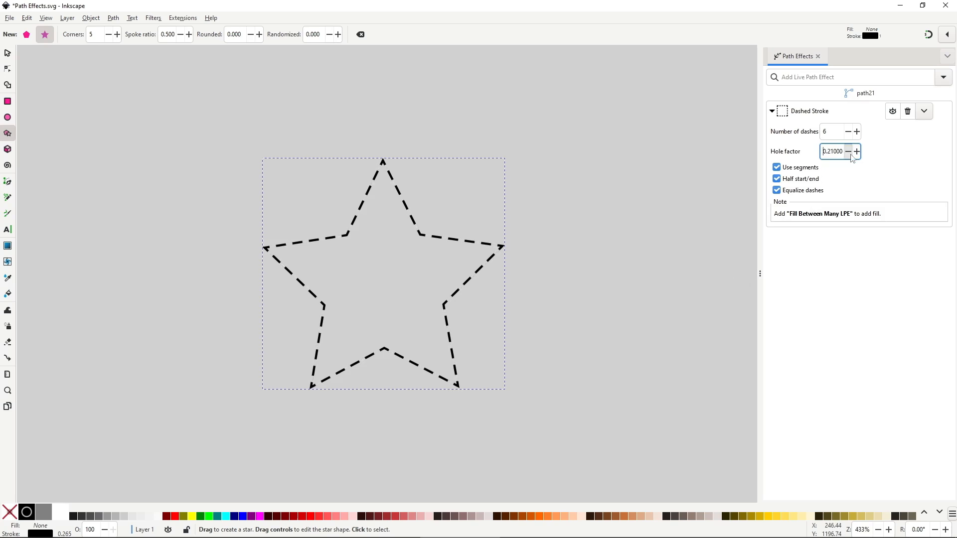
click(849, 153)
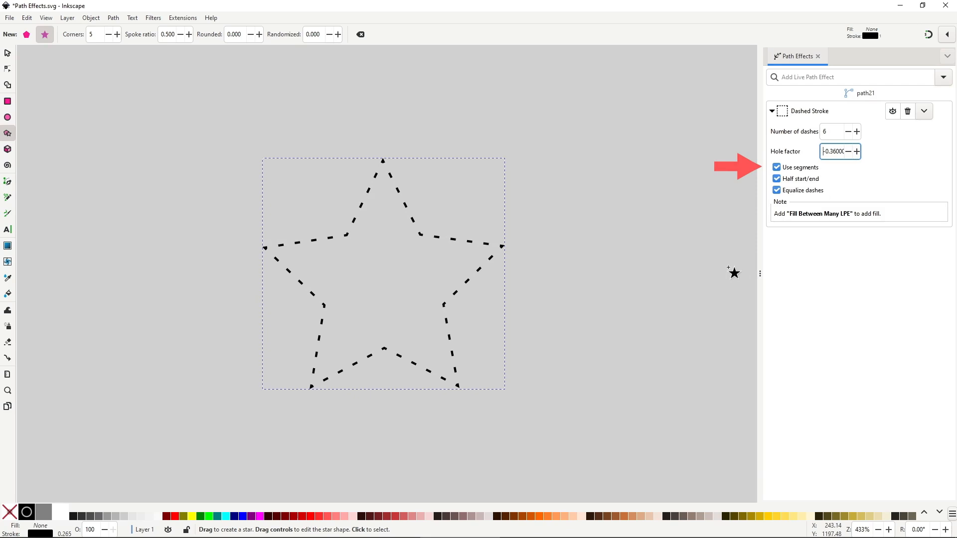
- Turn off Use segments for the star's dashed stroke and set the hole factor to 0.5
click(787, 170)
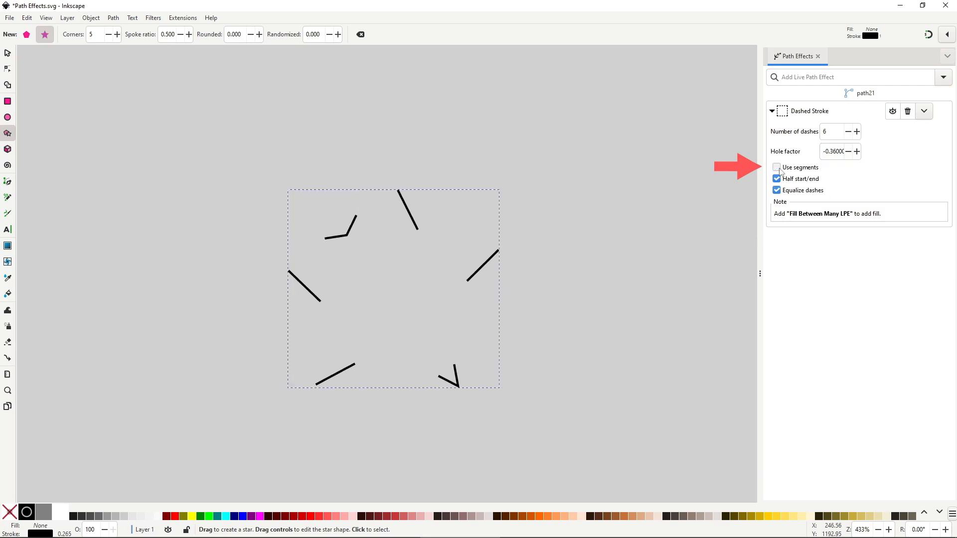
double_click(836, 152)
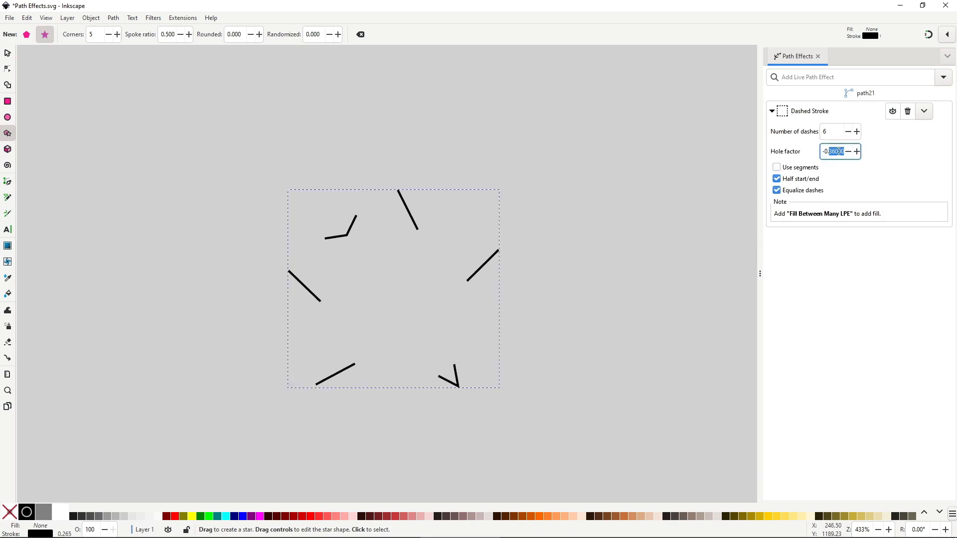
text(0.5)
key(Return)
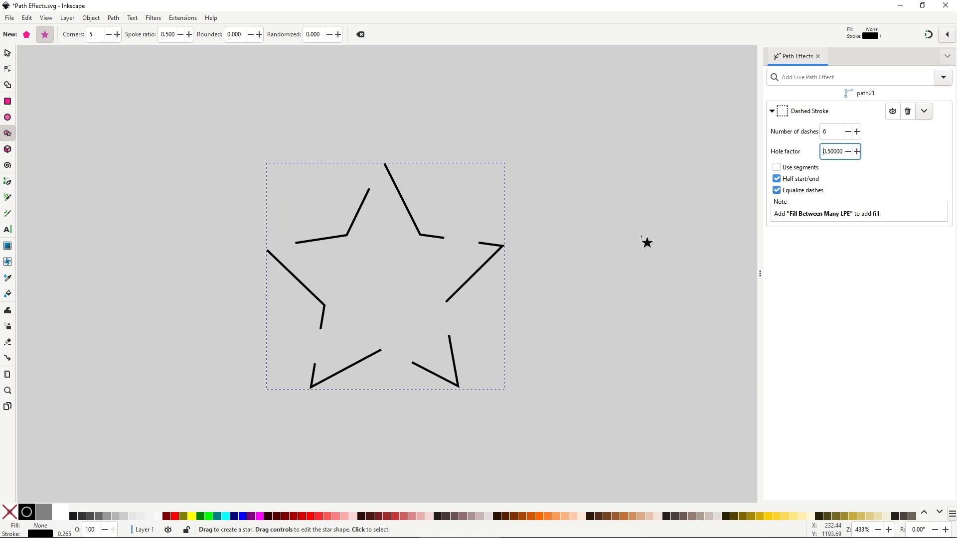
- Set the star to 2 dashes with Use segments on, and reshape it by moving its top, right, inner-right and lower-right nodes
scroll(850, 136, up, 5)
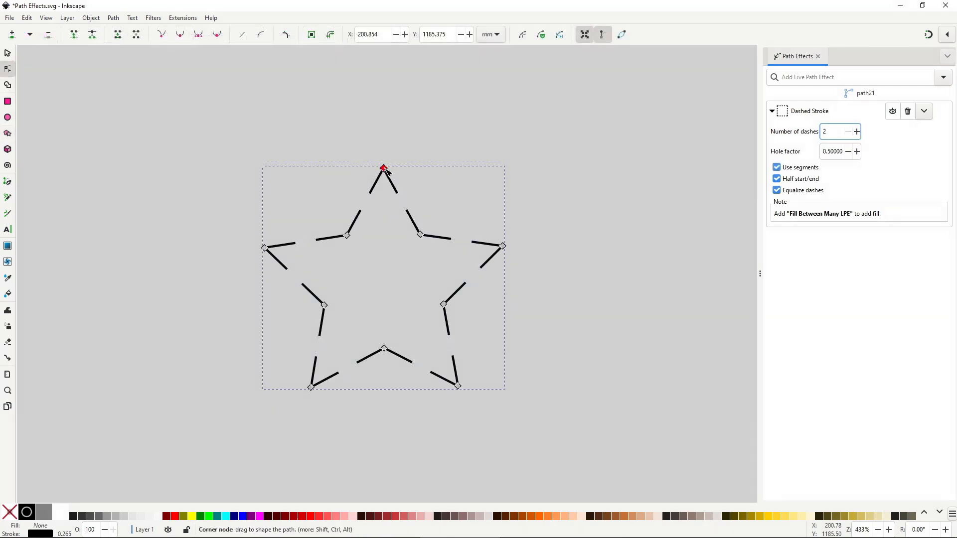
drag(513, 226, 521, 182)
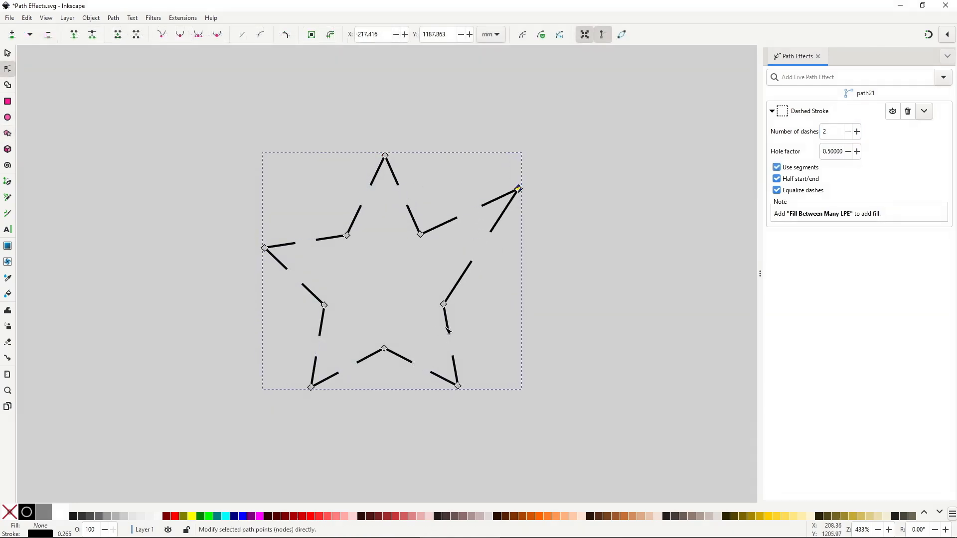
drag(442, 306, 422, 303)
drag(458, 386, 469, 388)
click(584, 374)
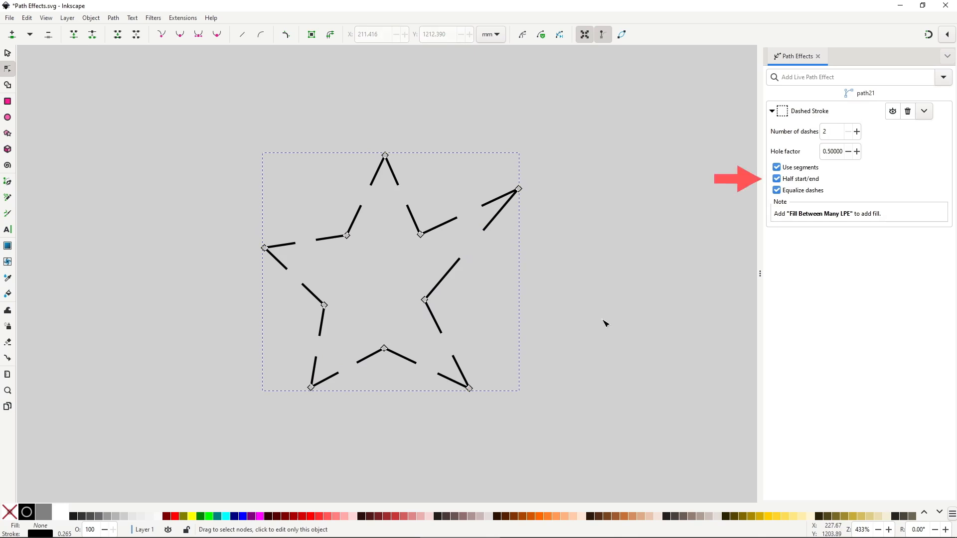
- Test the star's dashes with Half start/end and Equalize dashes each turned off, and restore both options
click(779, 181)
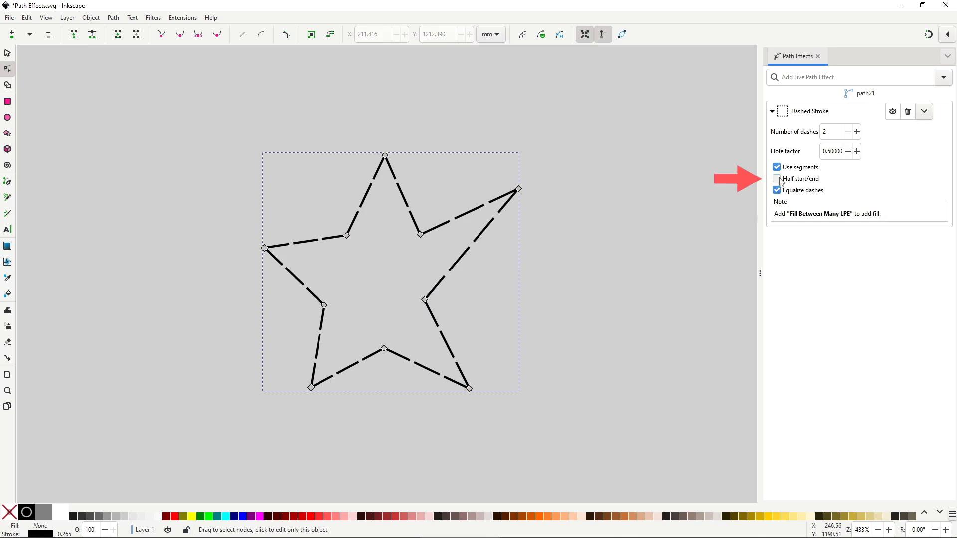
click(779, 180)
click(779, 179)
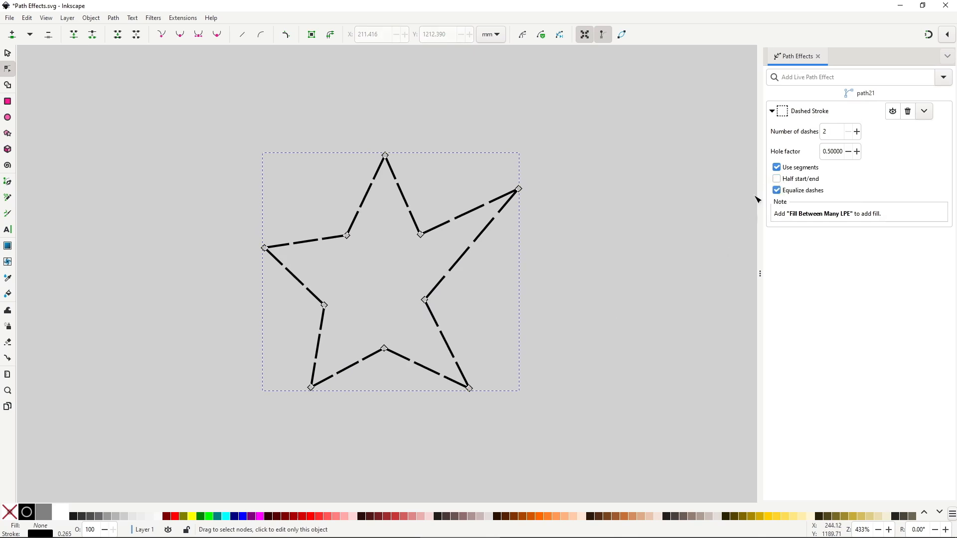
click(776, 178)
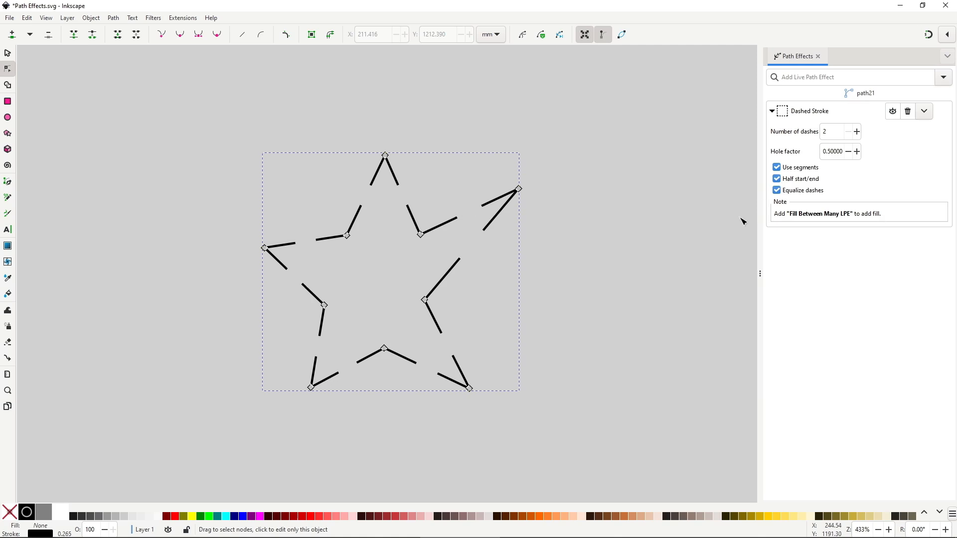
click(777, 191)
click(776, 190)
- Stretch the star's upper-right point far outward and set the number of dashes to 4, keeping Equalize dashes on
drag(519, 189, 594, 159)
click(857, 132)
click(857, 132)
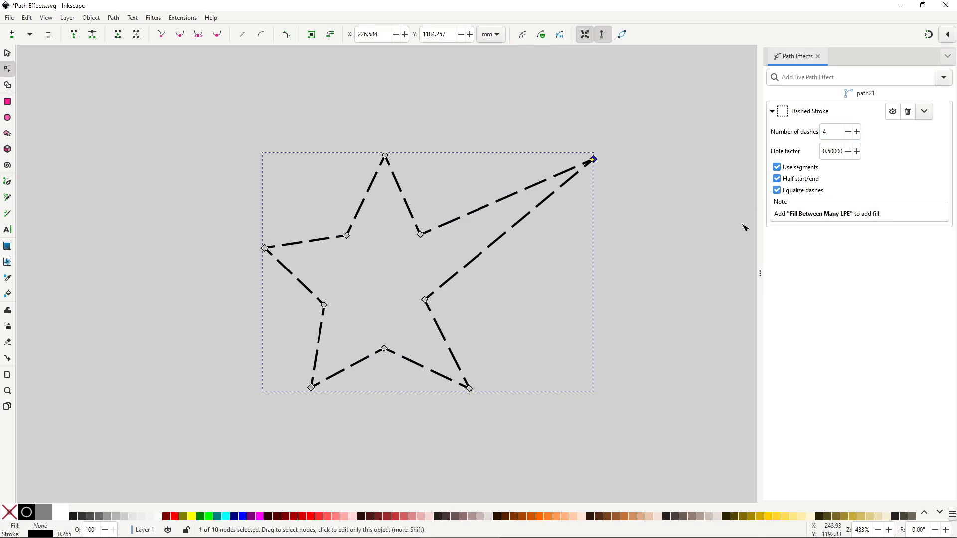
click(781, 191)
drag(593, 159, 665, 150)
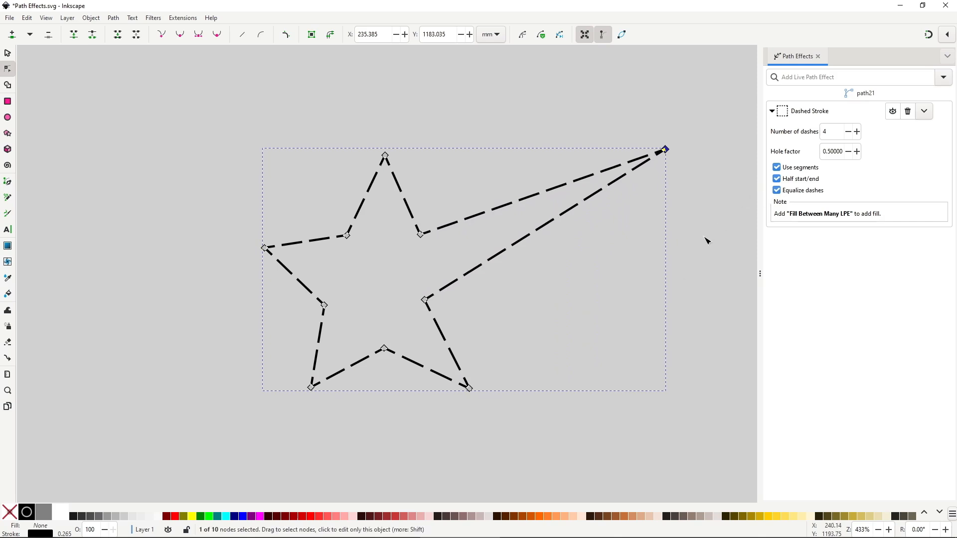
- Draw an orange circle about 9.5 mm across beside the dashed star
key(s)
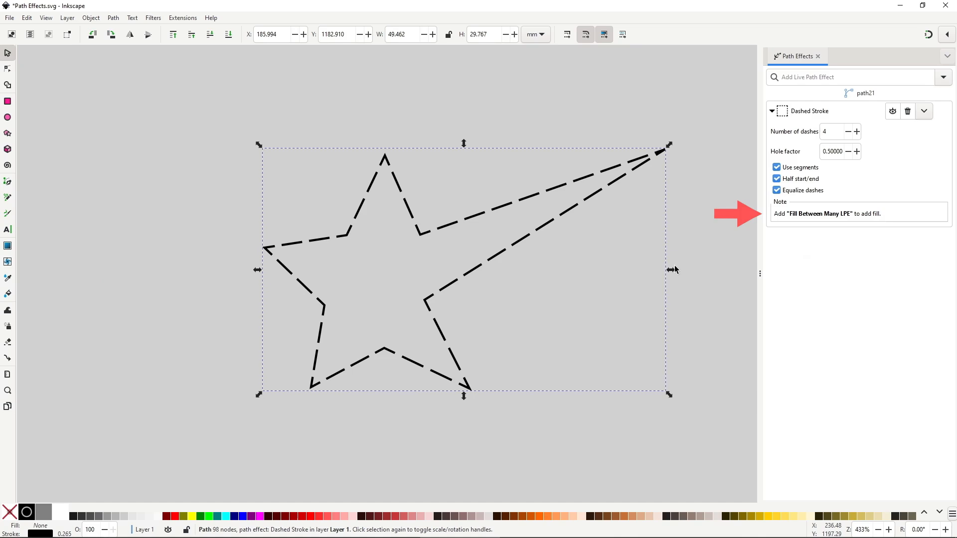
key(e)
drag(93, 224, 169, 302)
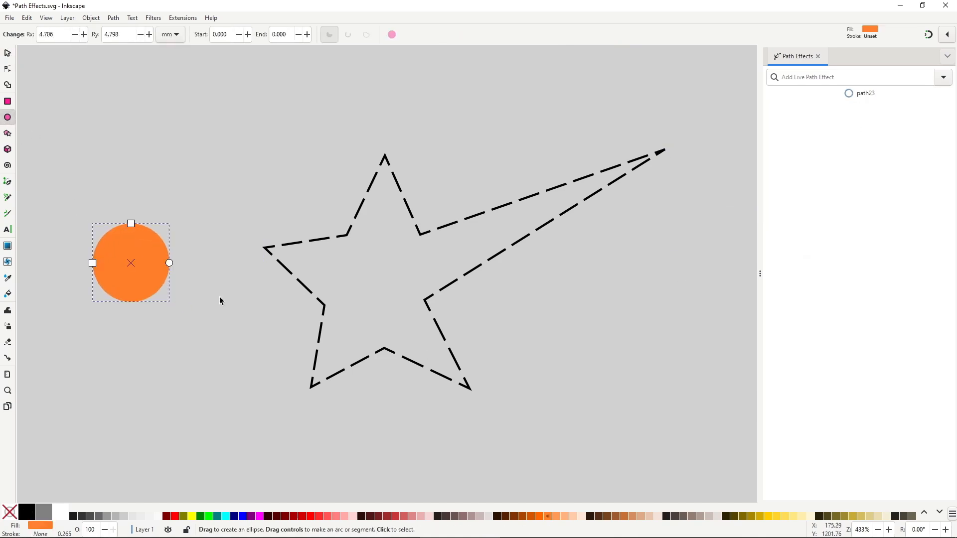
- Copy the dashed star and apply Fill between many to the orange circle, linking the star's path as the shape to fill
key(s)
click(328, 238)
click(145, 259)
click(949, 81)
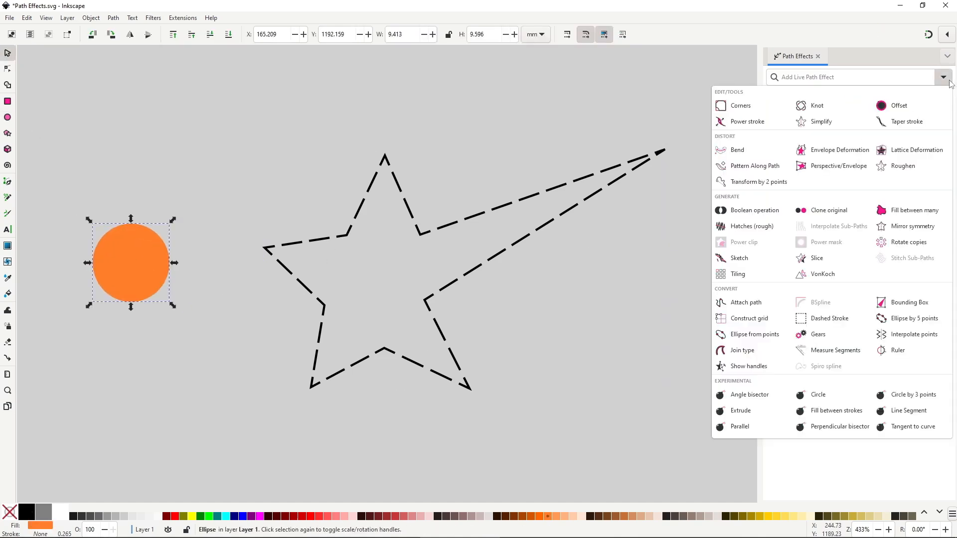
click(912, 209)
click(780, 194)
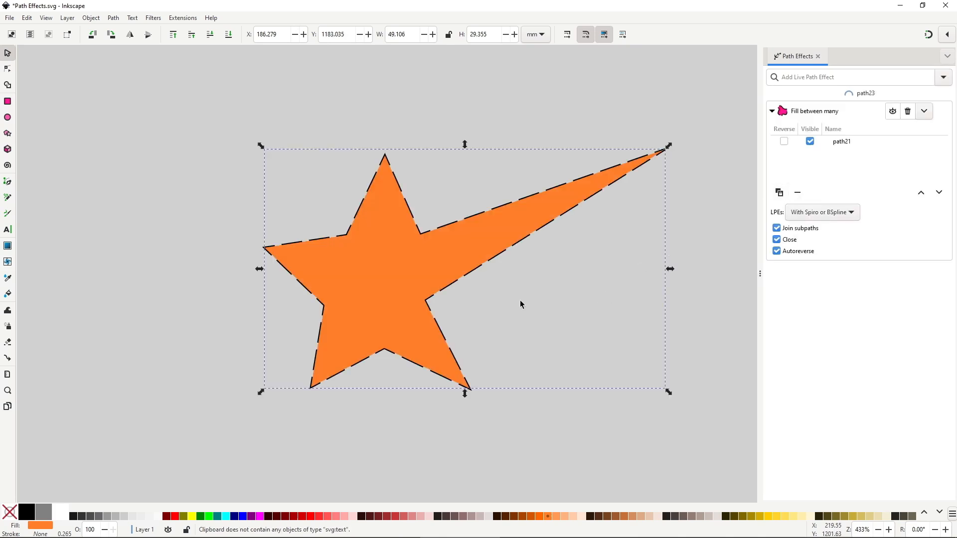
click(552, 330)
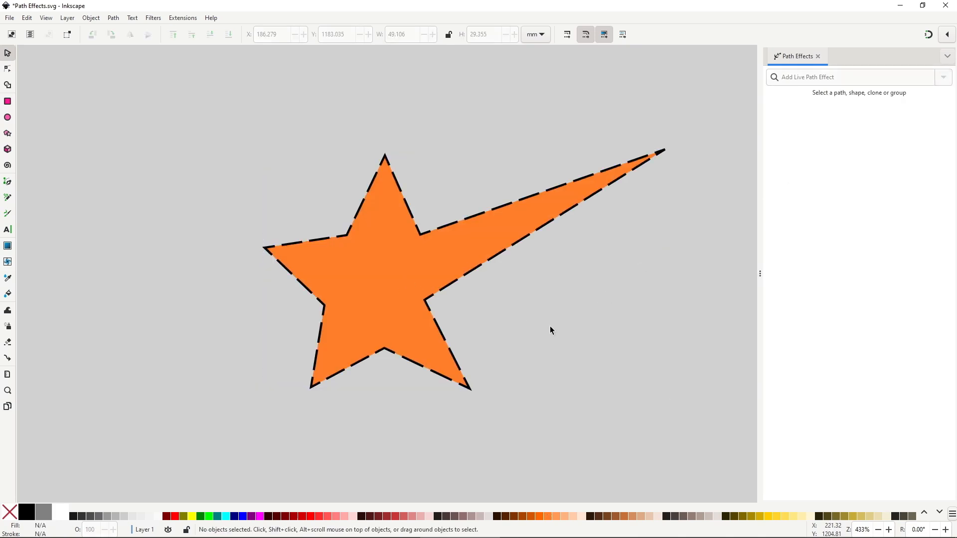
- Reshape the filled star by moving its lower-right point down and inward and pulling its long tip back toward the body
key(n)
click(466, 388)
click(469, 388)
mouse_move(469, 389)
mouse_down()
mouse_move(453, 378)
mouse_move(430, 404)
mouse_up()
drag(665, 150, 576, 186)
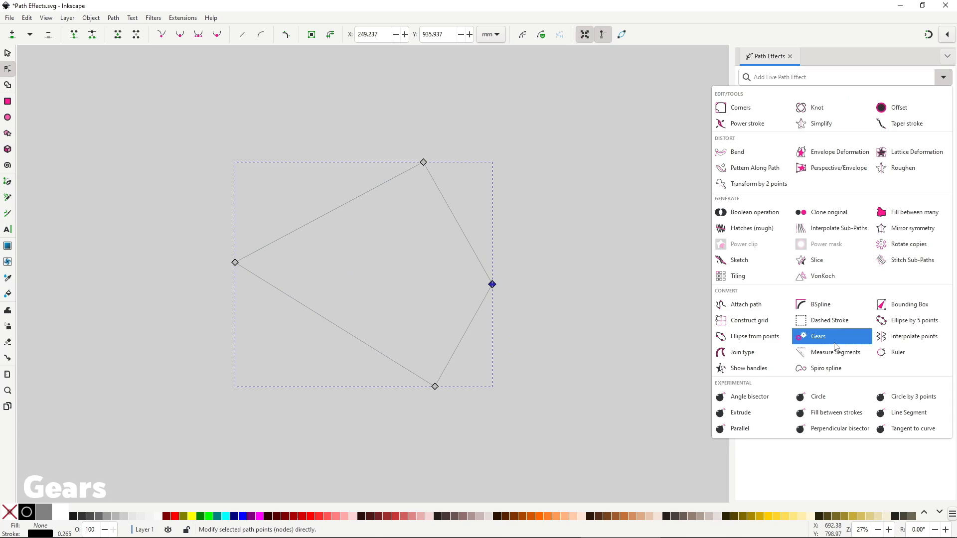
- Apply the Gears effect to the four-node path and move the upper gear's centre outward and the left gear's centre inward
click(836, 346)
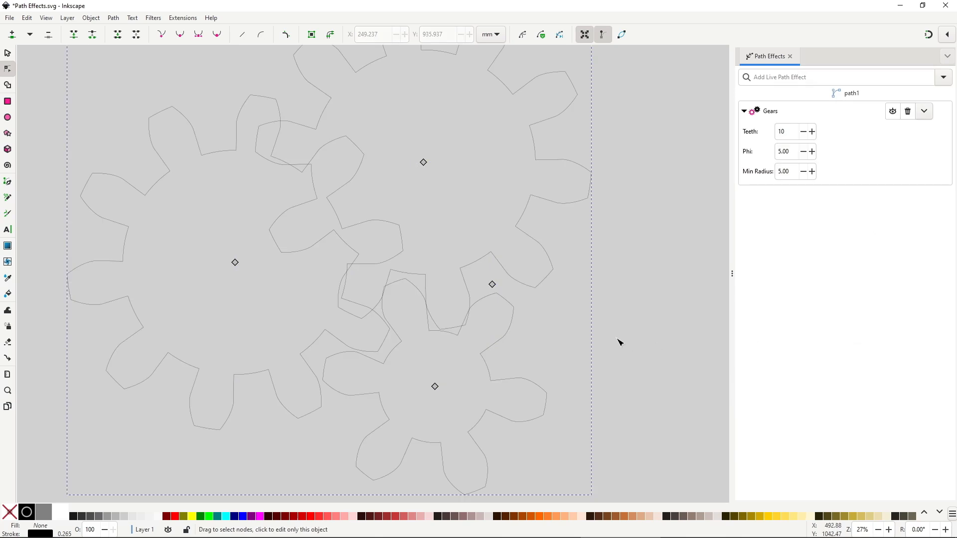
drag(423, 163, 596, 203)
drag(235, 262, 288, 273)
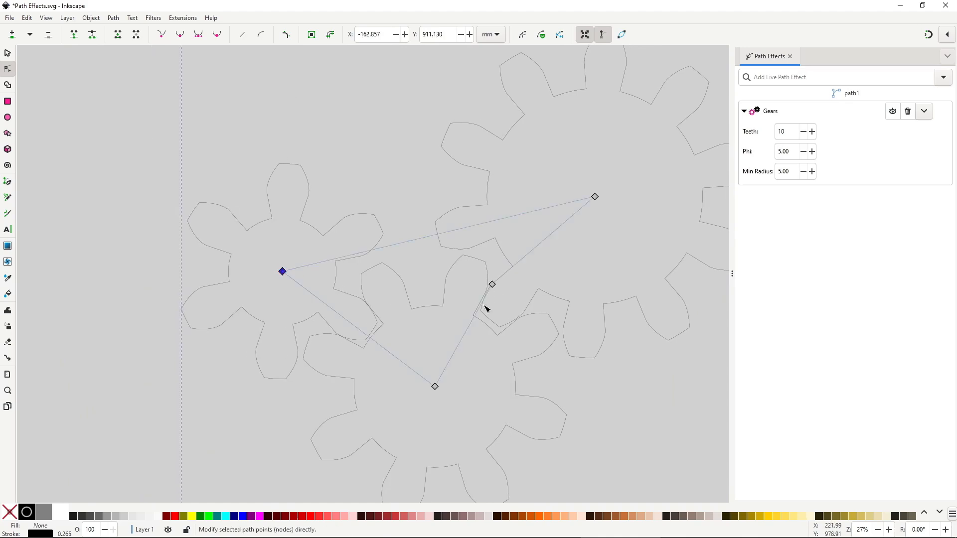
- Rearrange the gear nodes into a small left gear, a lower middle gear and a large upper-right gear
drag(495, 286, 510, 251)
drag(435, 387, 415, 280)
drag(595, 197, 543, 195)
drag(552, 231, 450, 284)
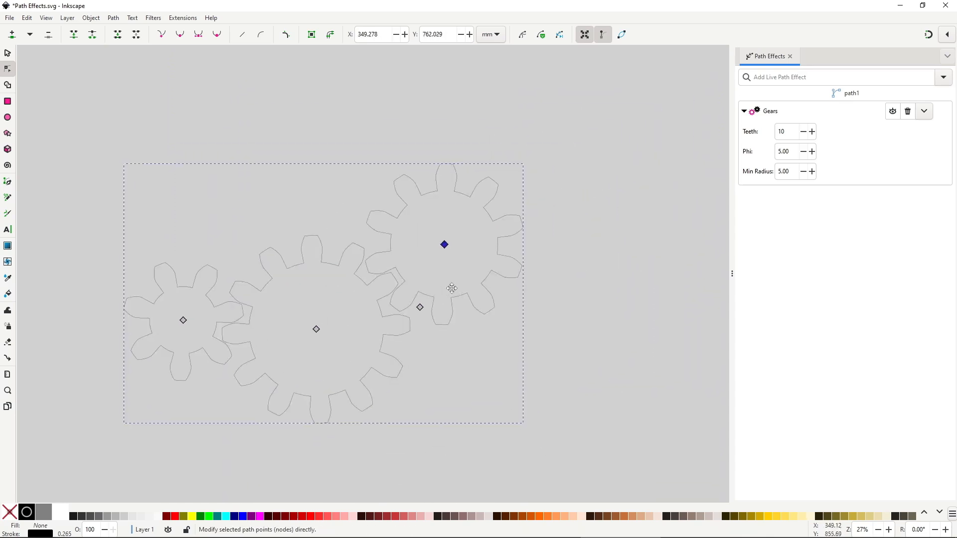
drag(450, 284, 479, 265)
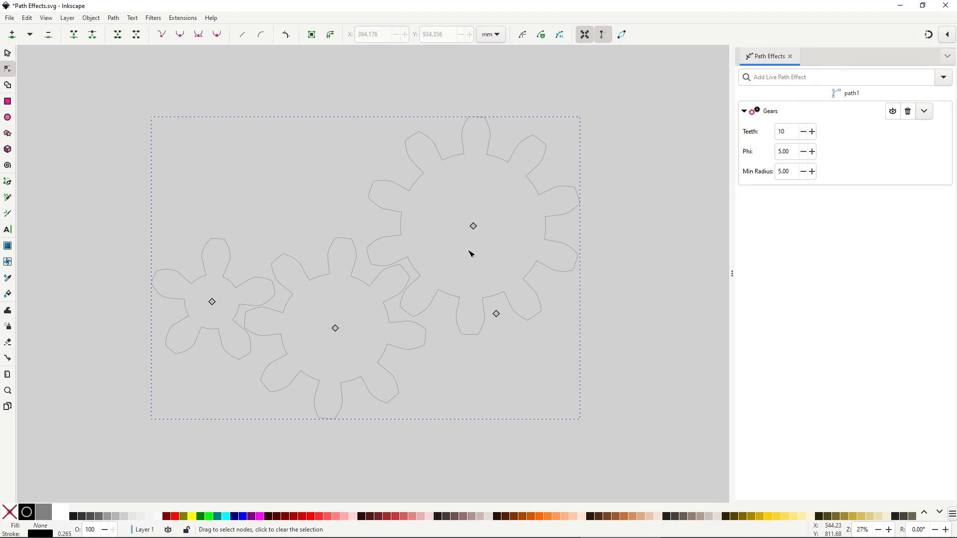
mouse_move(473, 226)
mouse_down()
mouse_move(444, 195)
mouse_move(462, 203)
mouse_move(413, 245)
mouse_move(464, 214)
mouse_up()
mouse_move(335, 334)
mouse_down()
mouse_move(334, 368)
mouse_move(333, 350)
mouse_up()
drag(213, 302, 233, 231)
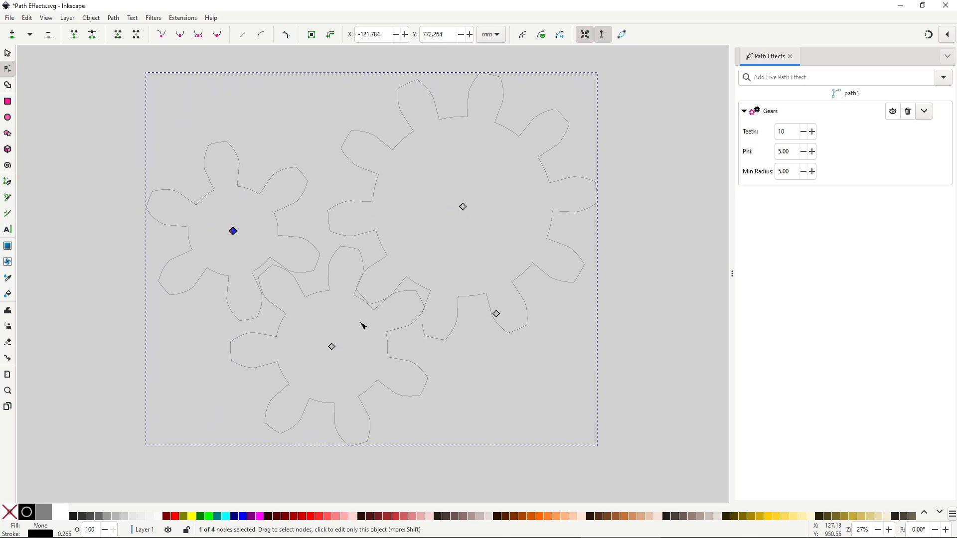
- Set the gears to 19 teeth with a Phi of 30, and adjust the centres of the upper-right and lower gears
scroll(812, 134, up, 9)
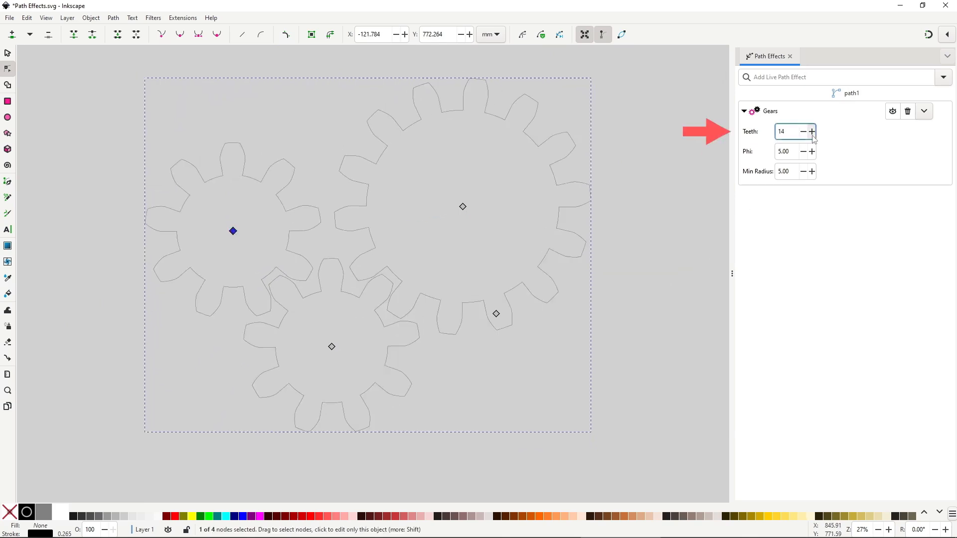
drag(462, 206, 475, 244)
mouse_move(333, 345)
mouse_down()
mouse_move(309, 384)
mouse_move(335, 346)
mouse_up()
scroll(812, 152, up, 7)
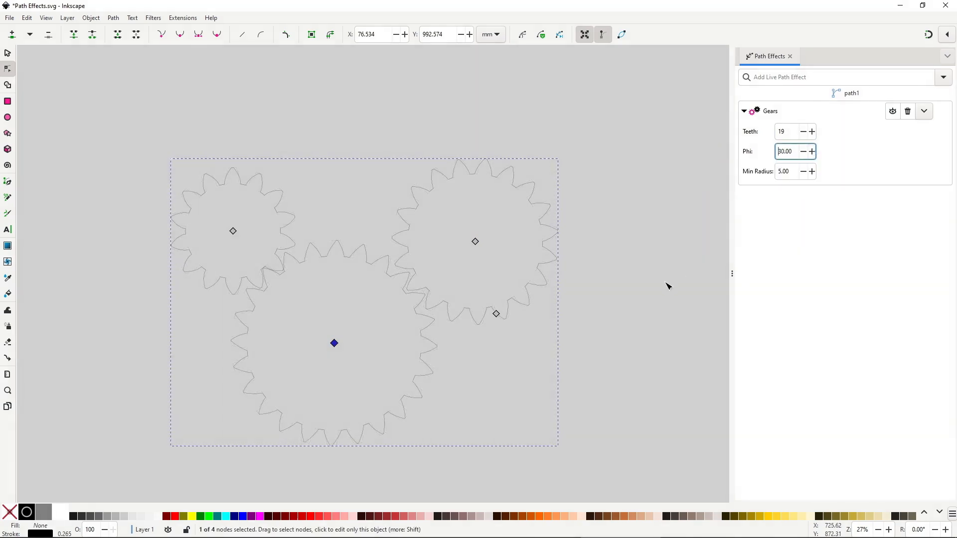
mouse_move(478, 243)
mouse_down()
mouse_move(478, 224)
mouse_move(482, 254)
mouse_move(485, 245)
mouse_up()
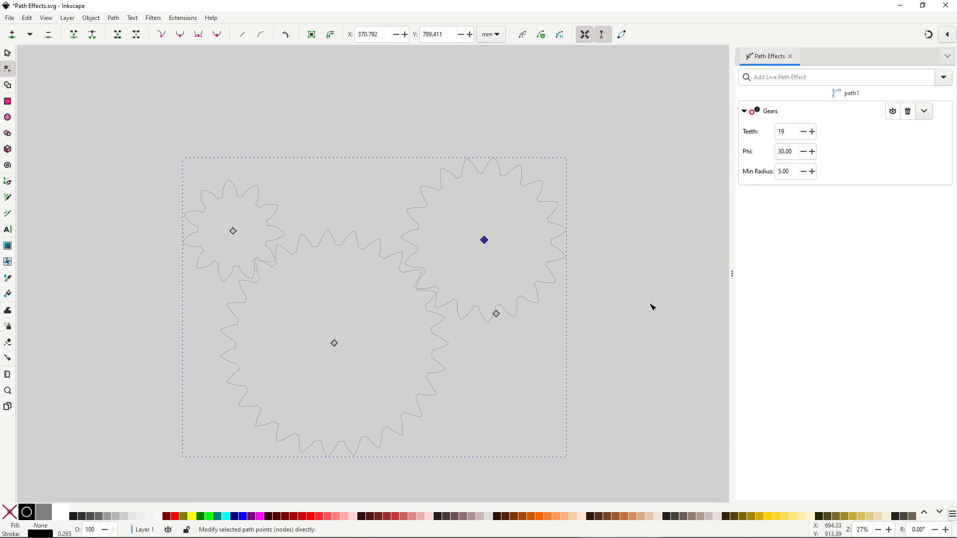
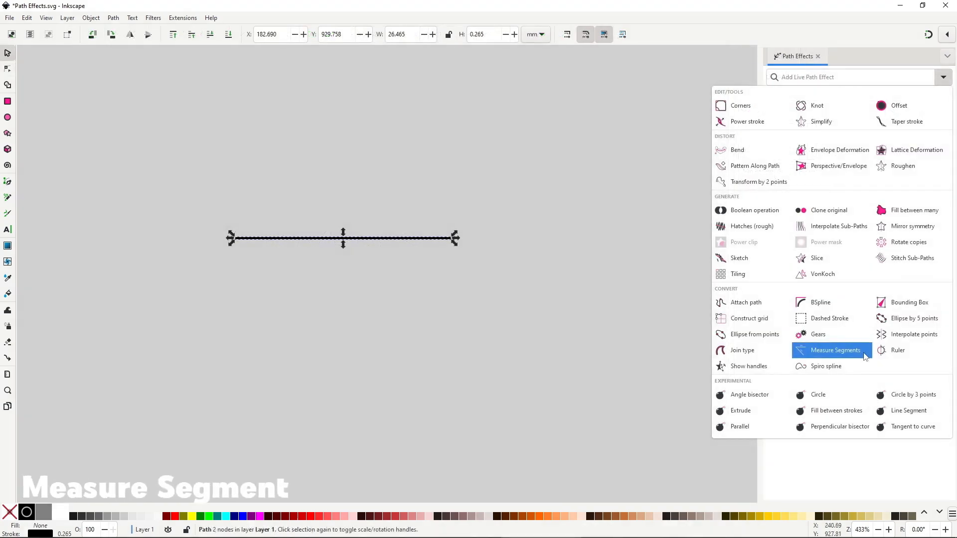
- Apply the Measure Segments effect to the horizontal line and stretch its right end until the line is about 46 mm long
click(835, 350)
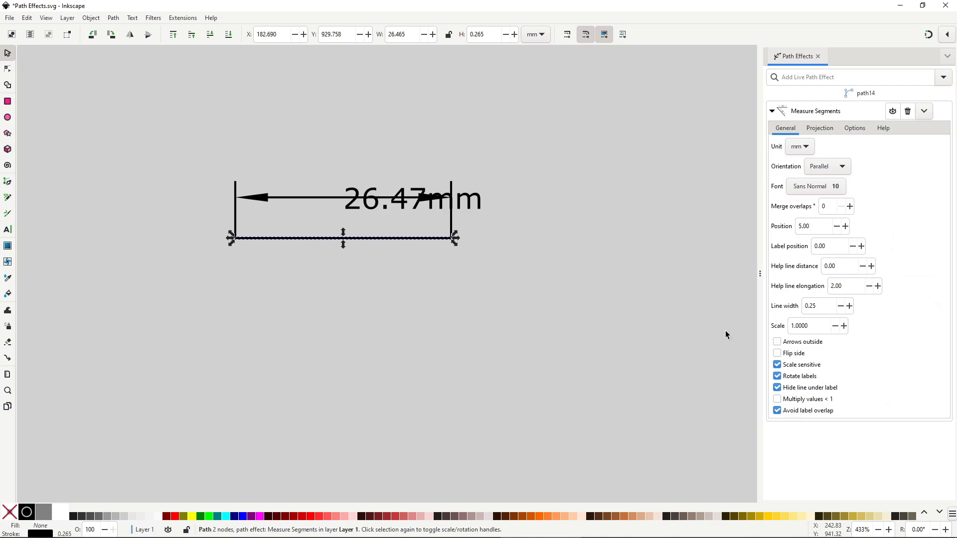
key(n)
drag(453, 238, 613, 243)
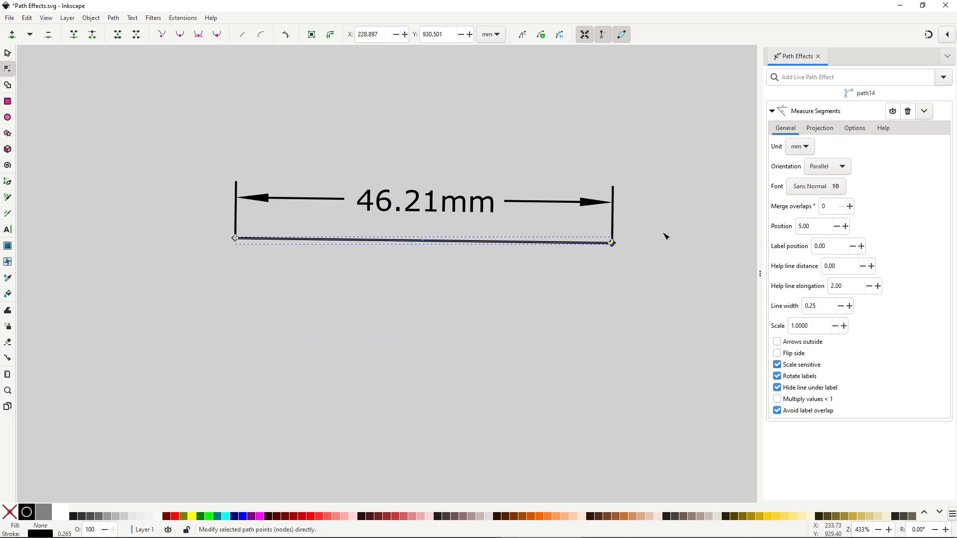
- Set the measurement unit to px and shorten the line to about 153 px by moving its right end node
click(799, 147)
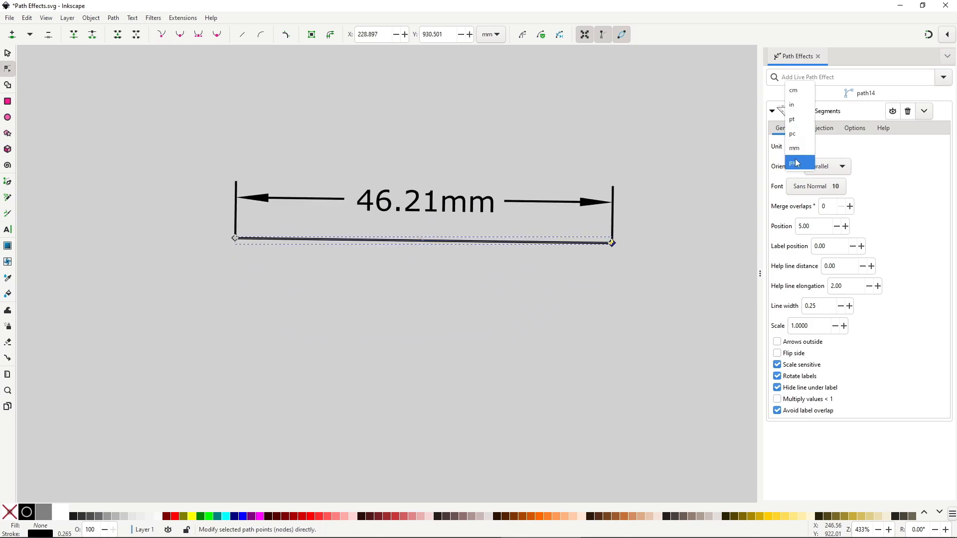
click(797, 164)
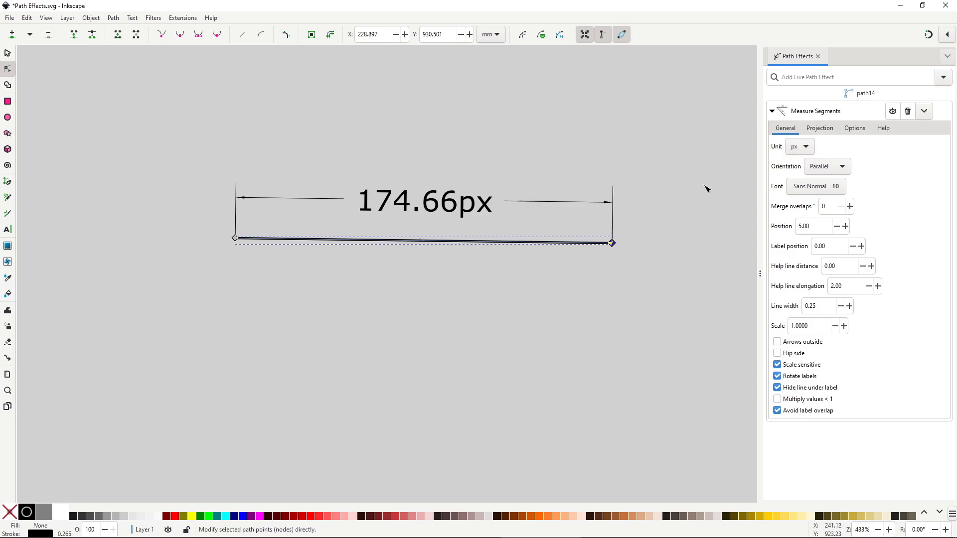
drag(612, 244, 571, 240)
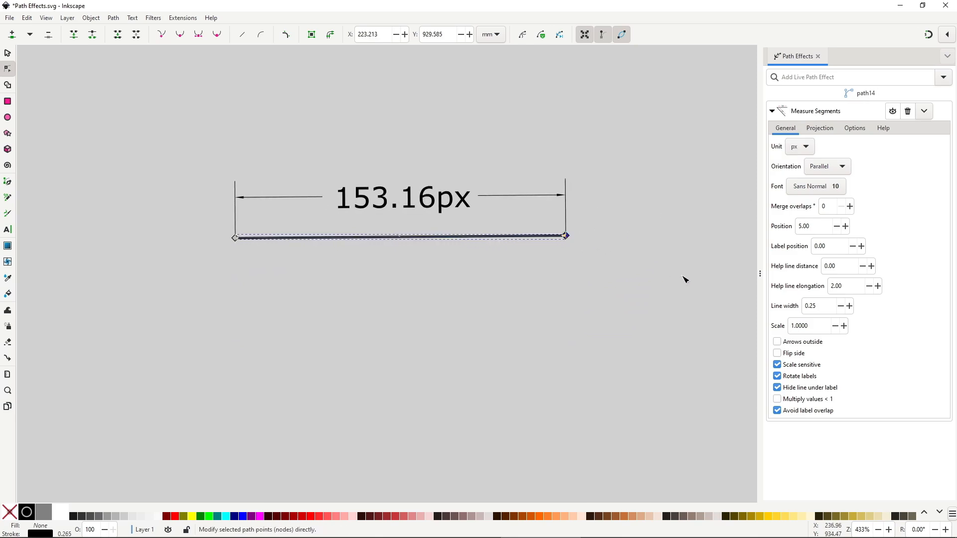
- Examine the Projection, Options and Help sections of Measure Segments and return to its General settings
click(829, 130)
click(851, 129)
click(881, 130)
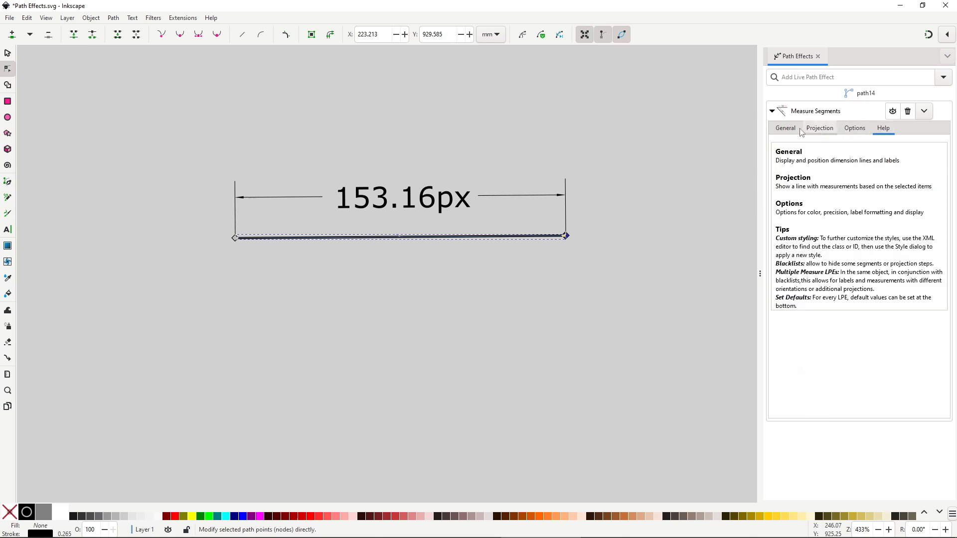
click(794, 130)
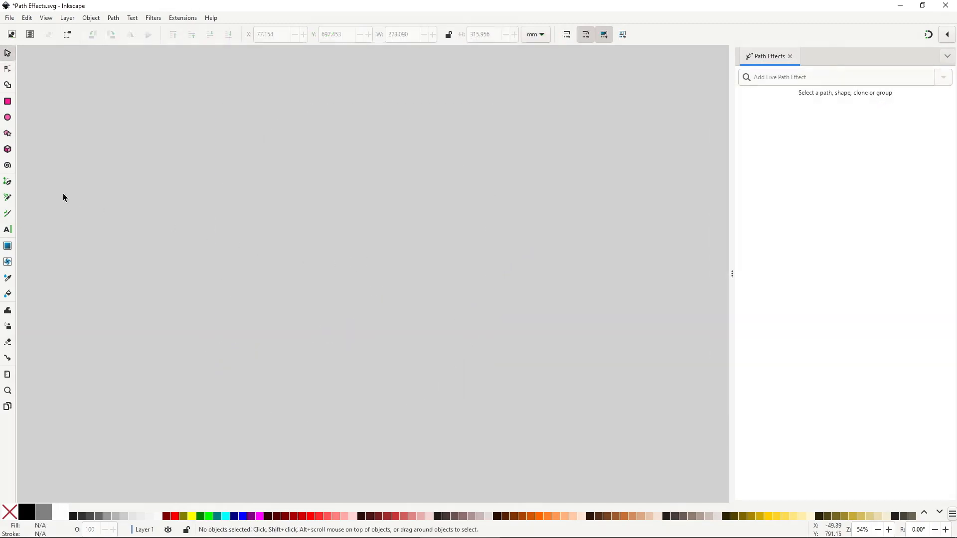
- Draw a looping open spiral path with the Pen tool in Spiro mode, ending on the upper part of its outer curve
click(8, 183)
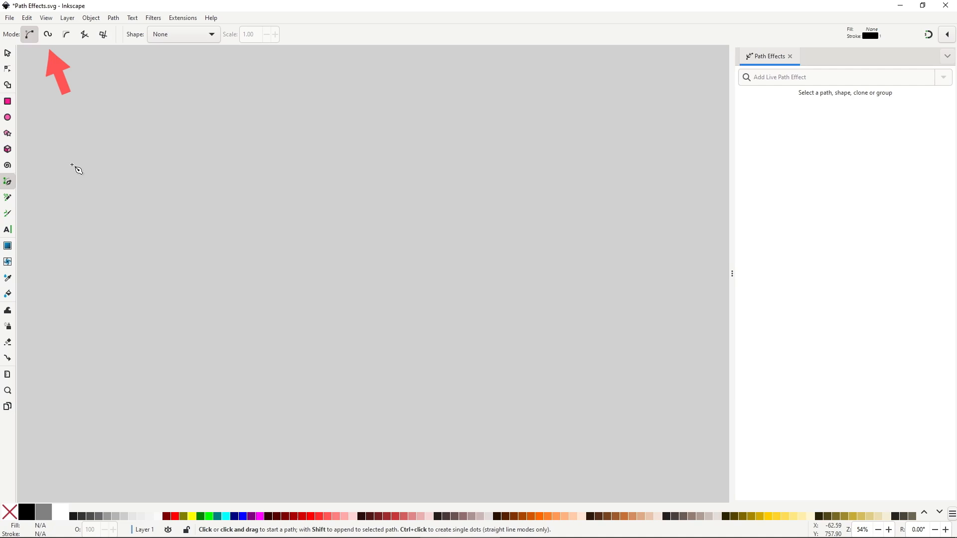
click(47, 35)
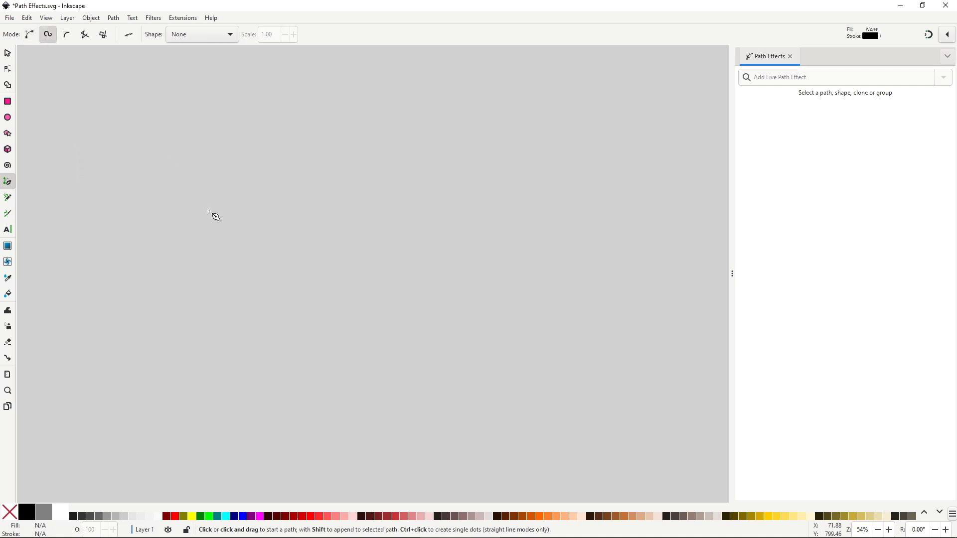
click(287, 282)
click(399, 249)
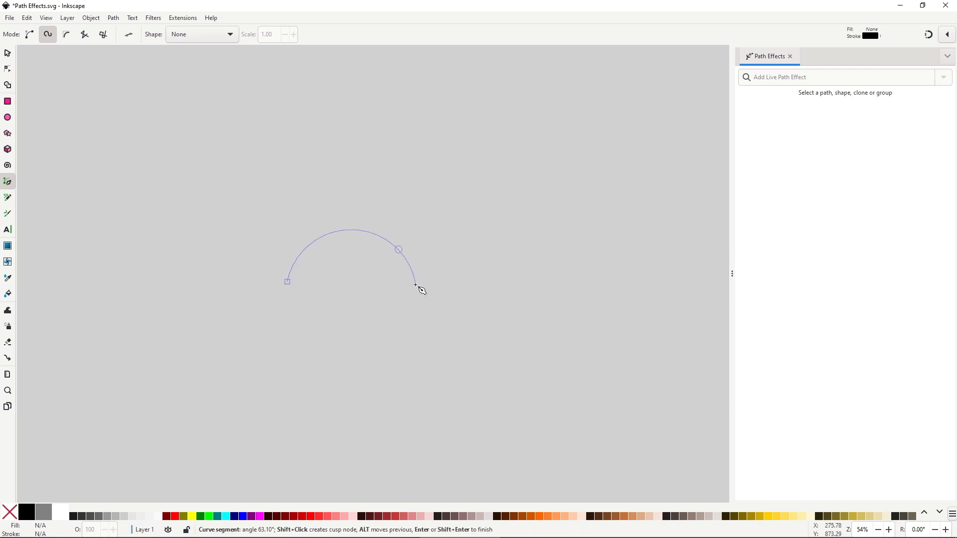
click(365, 317)
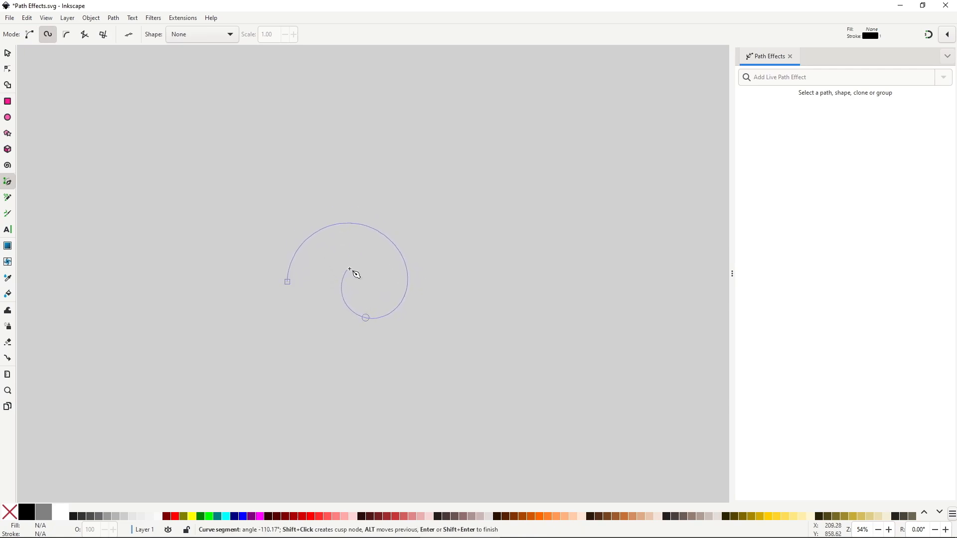
click(374, 261)
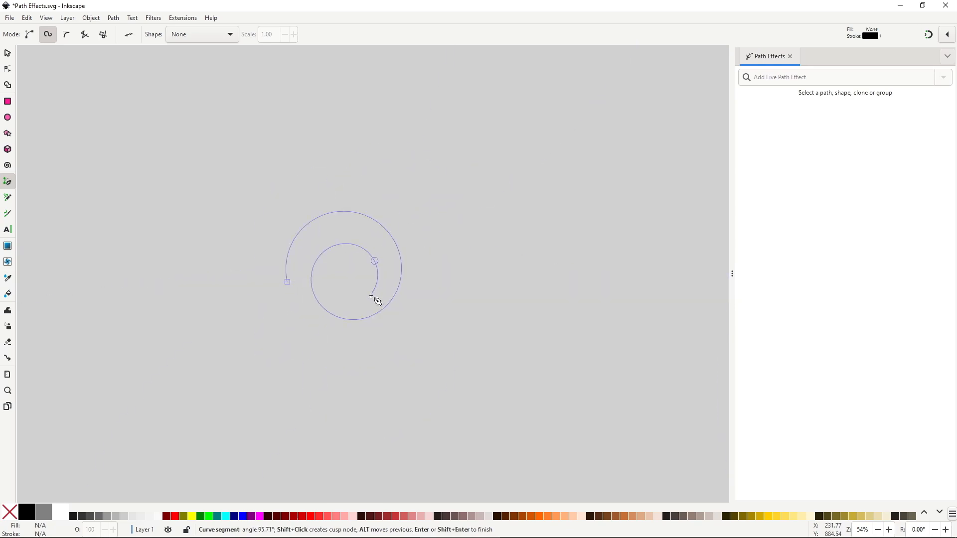
click(371, 297)
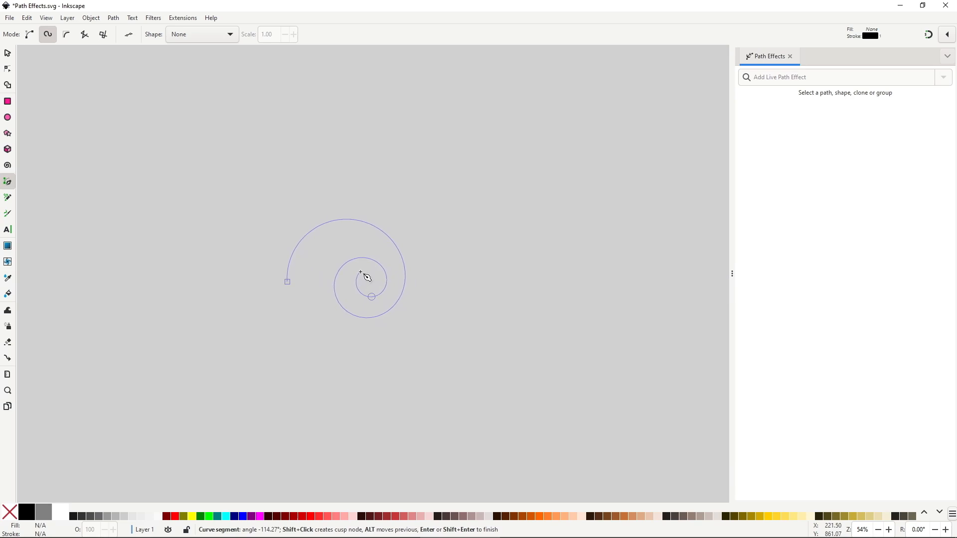
click(360, 272)
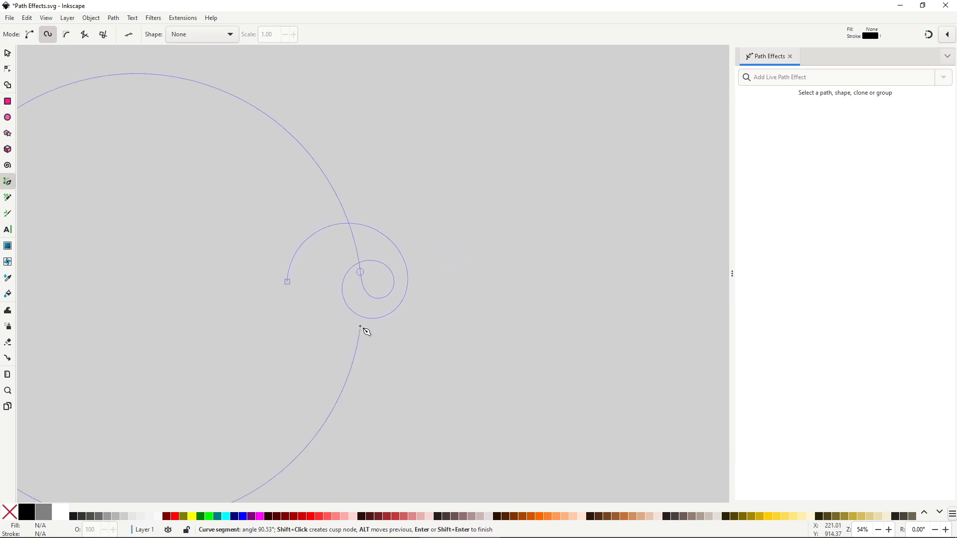
click(372, 324)
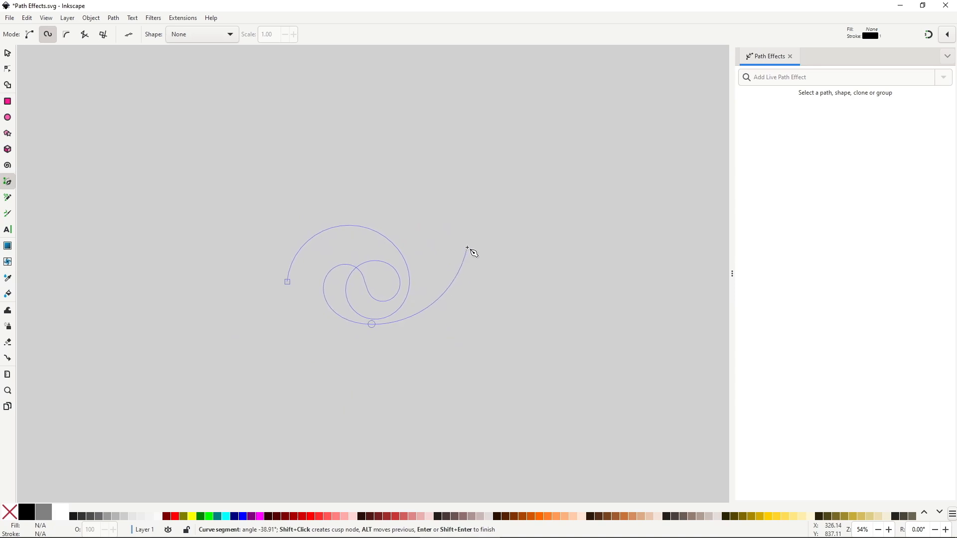
click(468, 247)
double_click(372, 231)
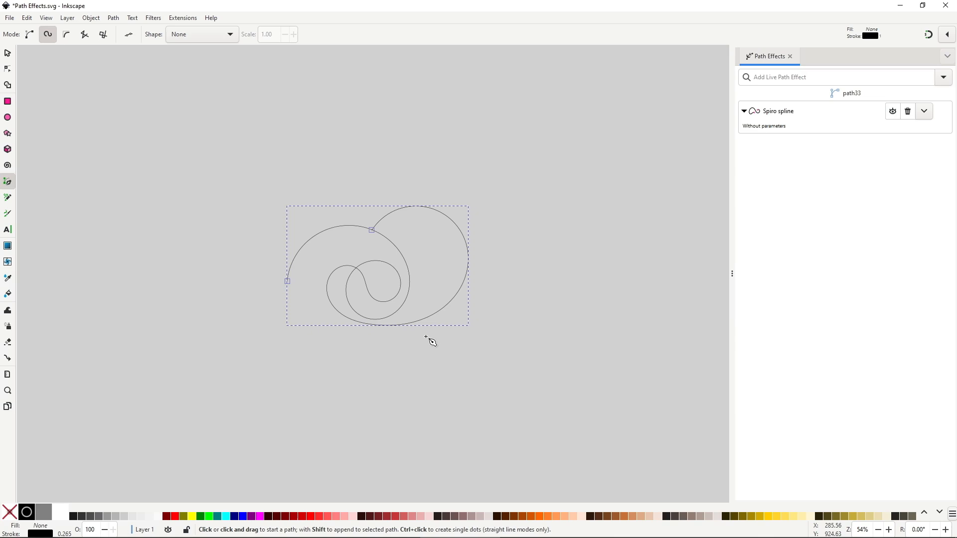
- Reshape the Spiro path by moving its upper end node and three of its inner nodes
key(n)
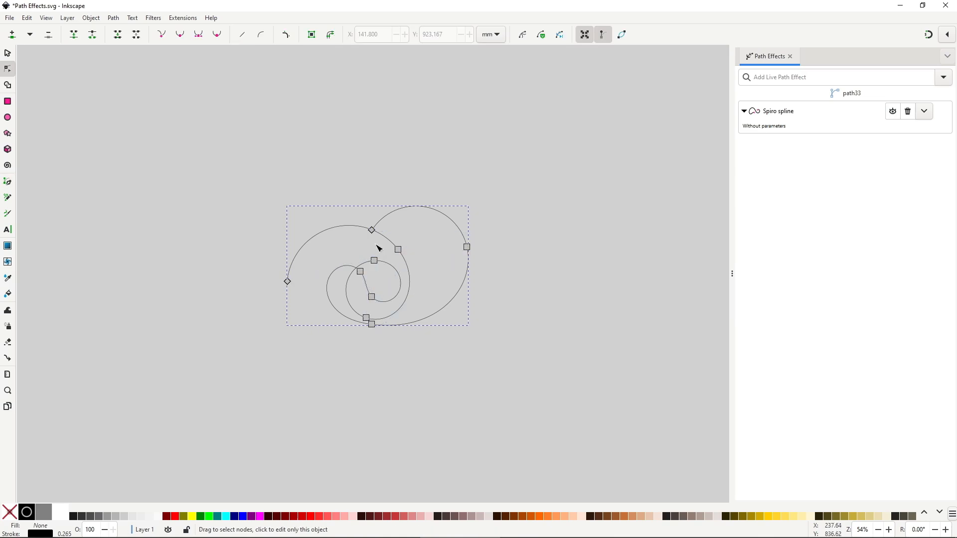
drag(374, 229, 434, 215)
drag(361, 273, 416, 233)
mouse_move(375, 261)
mouse_down()
mouse_move(388, 247)
mouse_move(384, 256)
mouse_up()
mouse_move(377, 295)
mouse_down()
mouse_move(348, 286)
mouse_move(369, 275)
mouse_move(375, 284)
mouse_up()
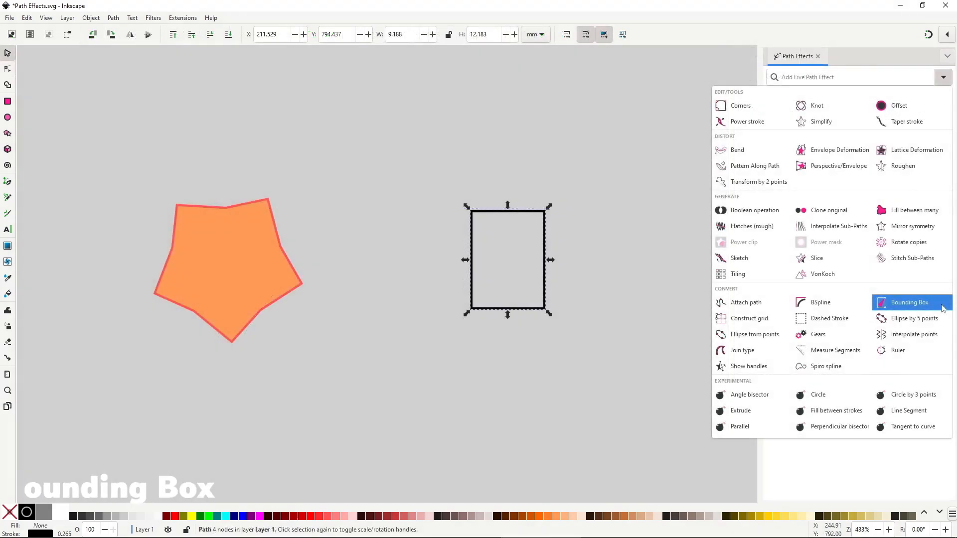
- Apply the Bounding Box effect to the tall rectangle and link it to the copied orange shape
click(942, 307)
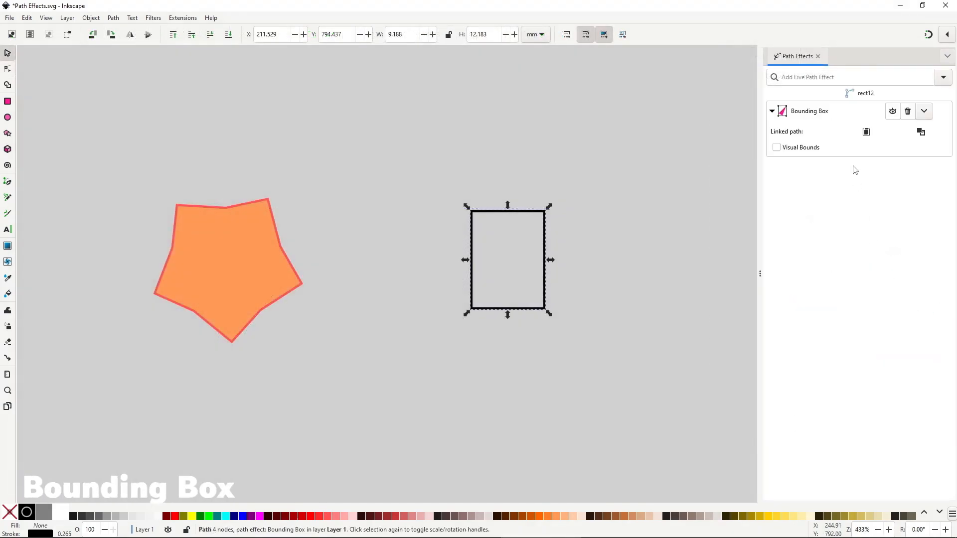
click(866, 132)
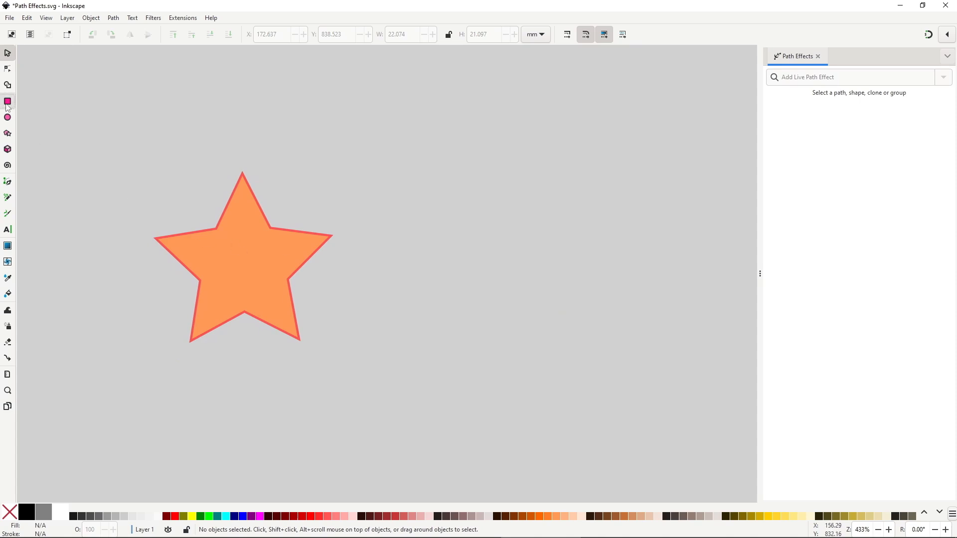
- Draw a rectangle about 11.6 by 12.4 mm beside the orange star and apply the Bounding Box effect to it
click(8, 102)
drag(475, 219, 569, 320)
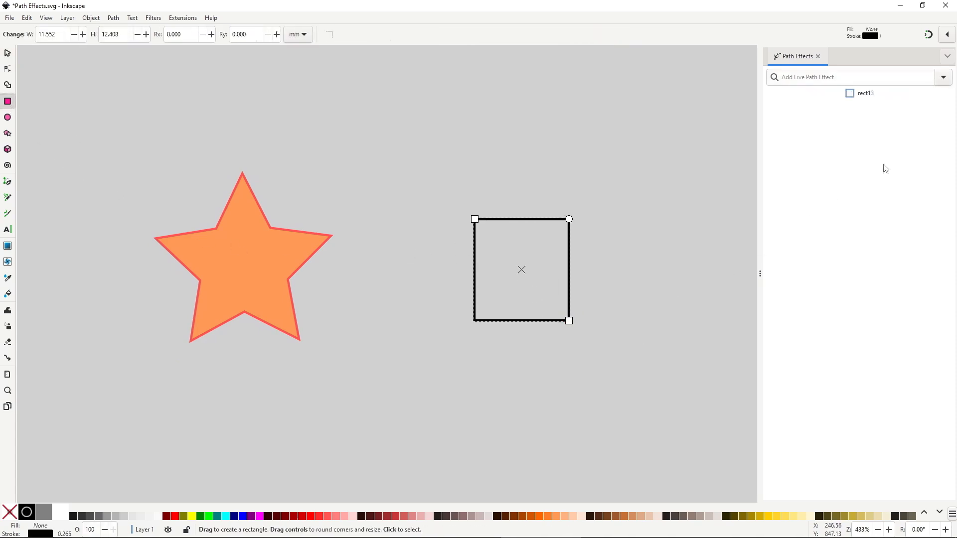
click(943, 80)
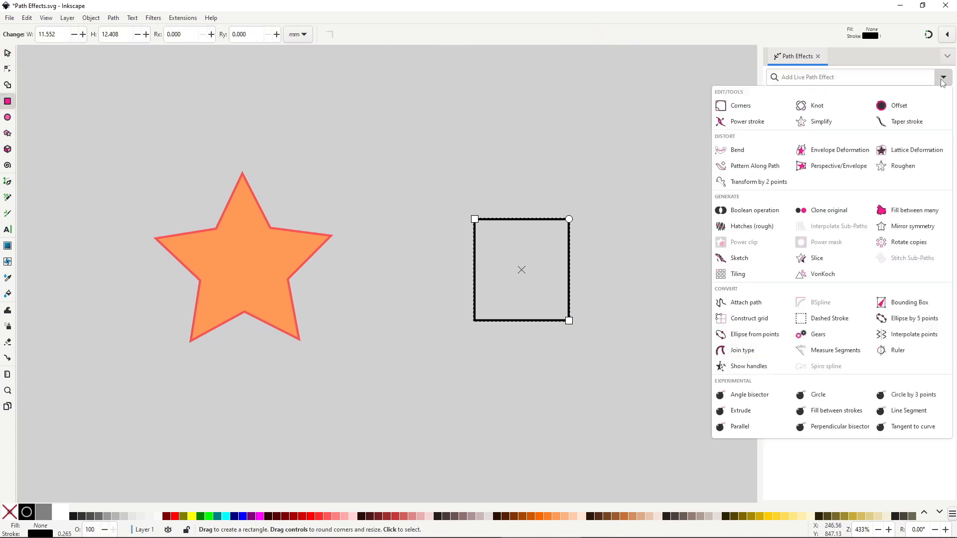
click(933, 301)
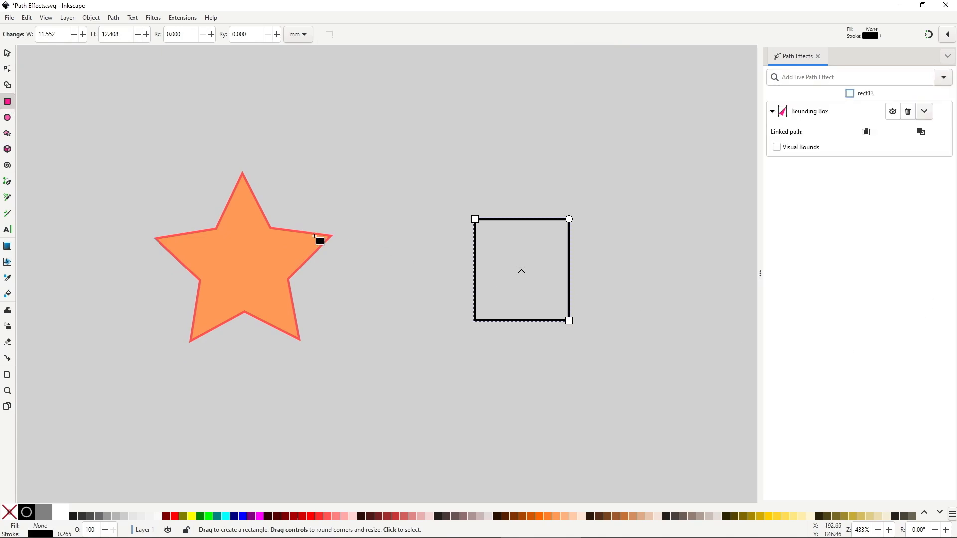
- Copy the orange star and link it as the path of the rectangle's Bounding Box effect
click(285, 247)
right_click(280, 249)
click(297, 271)
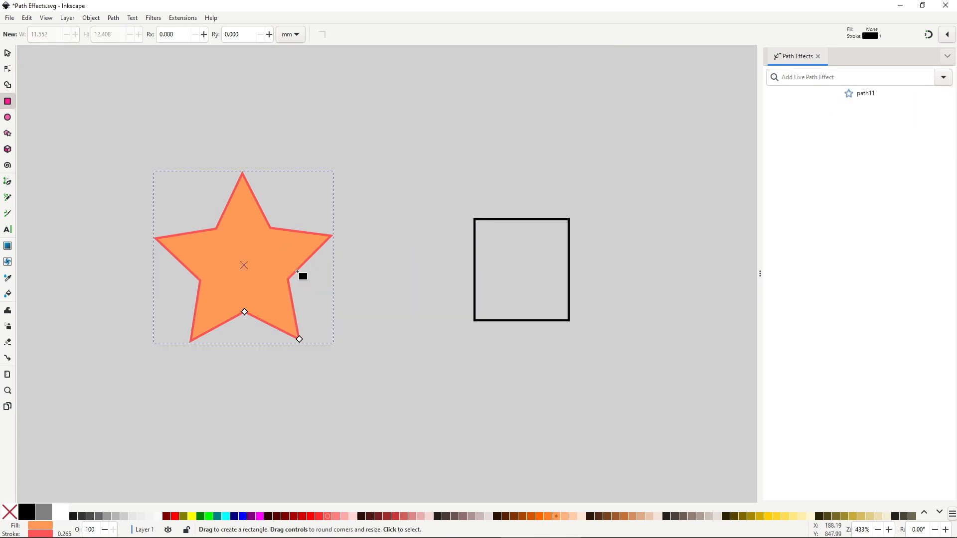
click(486, 218)
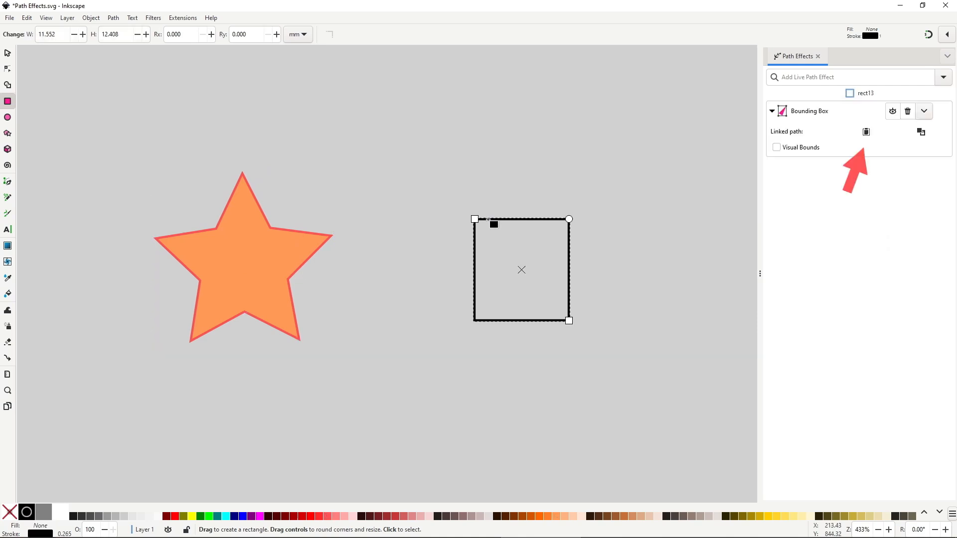
click(867, 133)
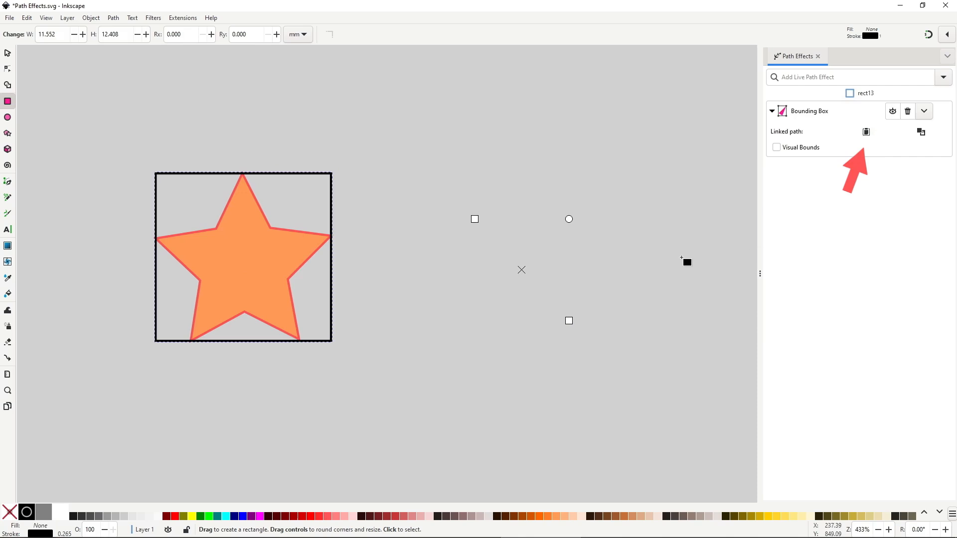
- Reshape the star by pulling its lower-right tip downward and moving its bottom inner corner slightly up
key(n)
click(293, 253)
mouse_move(299, 339)
mouse_down()
mouse_move(297, 370)
mouse_move(328, 381)
mouse_move(300, 358)
mouse_up()
mouse_move(239, 311)
mouse_down()
mouse_move(226, 389)
mouse_move(246, 306)
mouse_up()
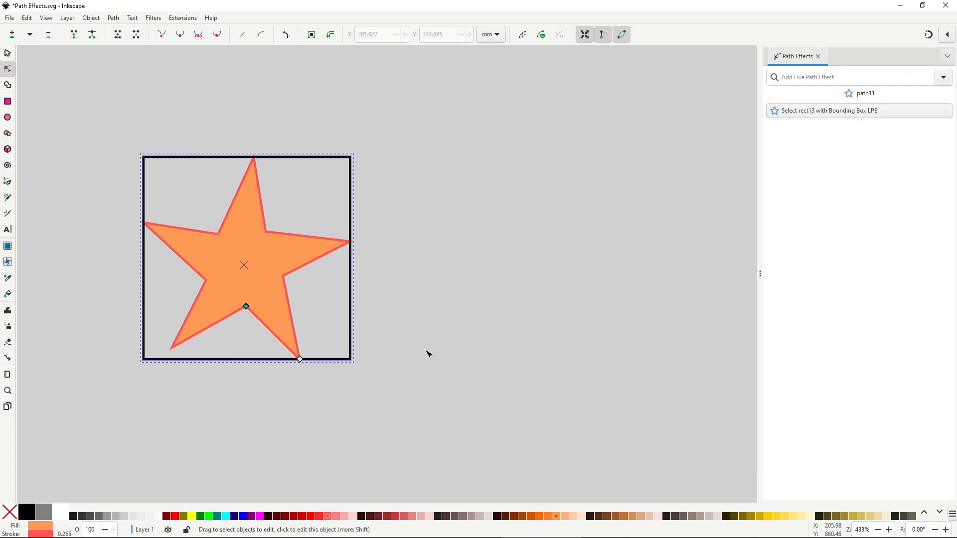
- Give the bounding rectangle a red stroke and try #FF8080 and blue fills before removing its fill
click(352, 325)
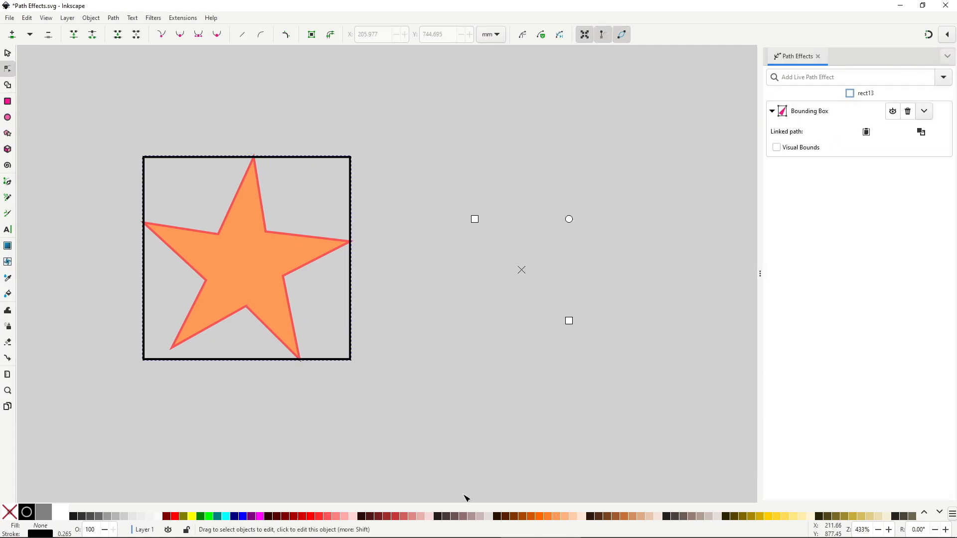
click(338, 519)
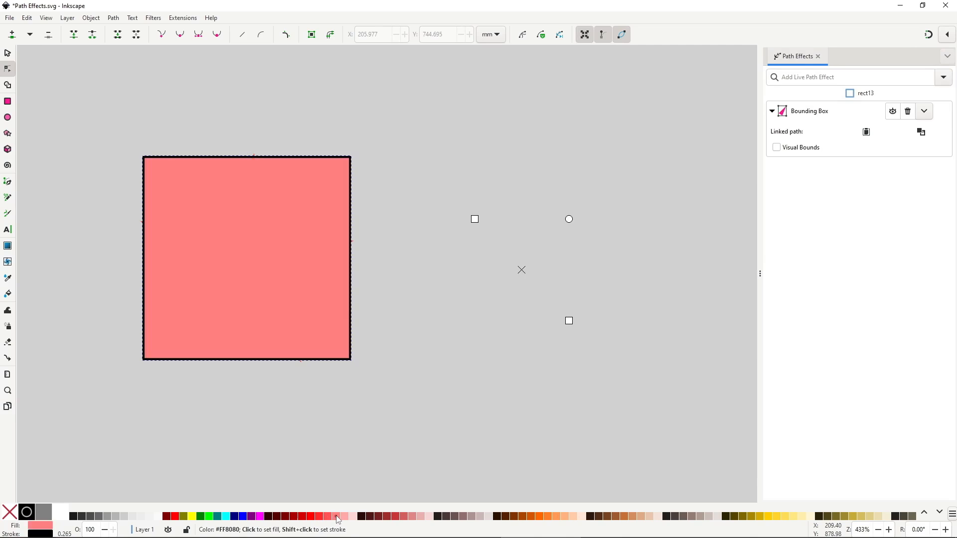
shift+click(320, 520)
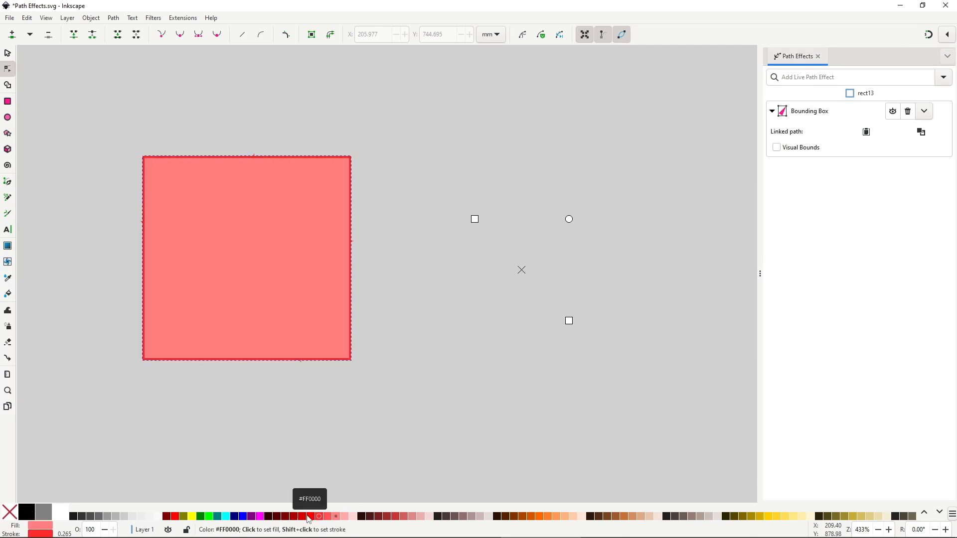
click(243, 518)
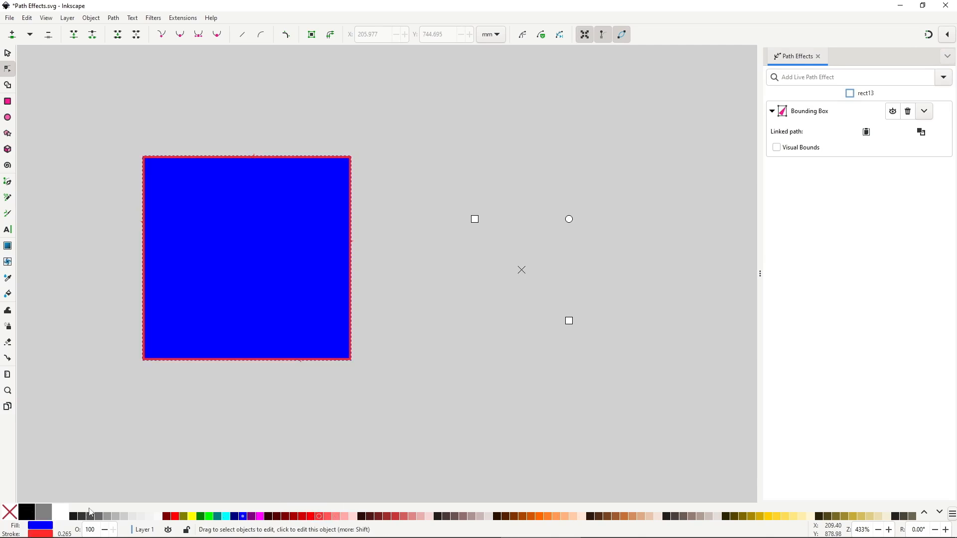
click(10, 512)
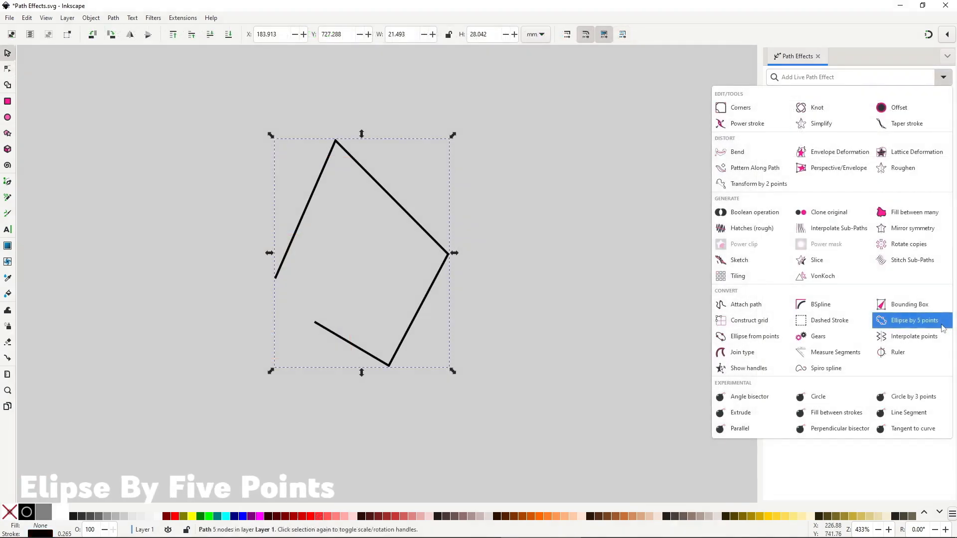
- Apply the Ellipse by 5 points effect to the open five-node path and reshape the ellipse by moving its nodes
click(941, 326)
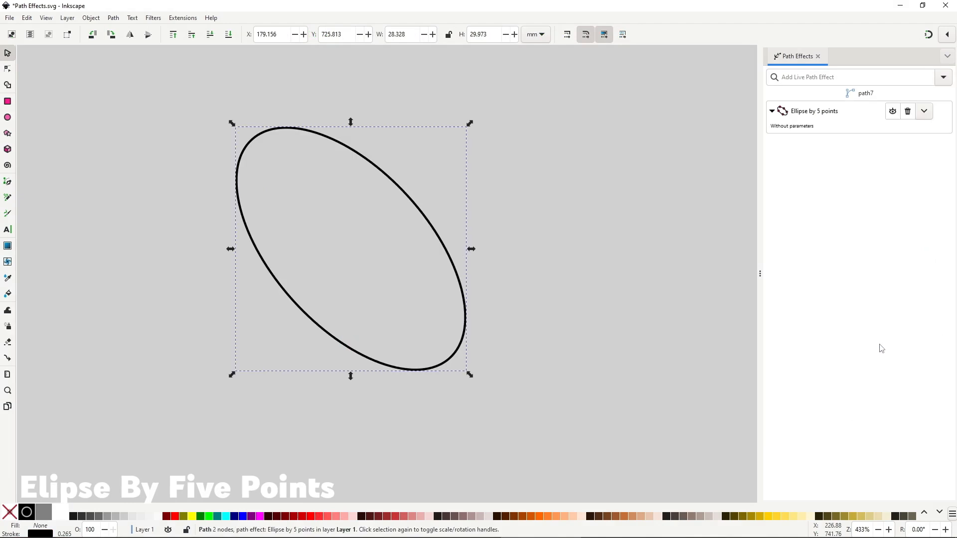
key(n)
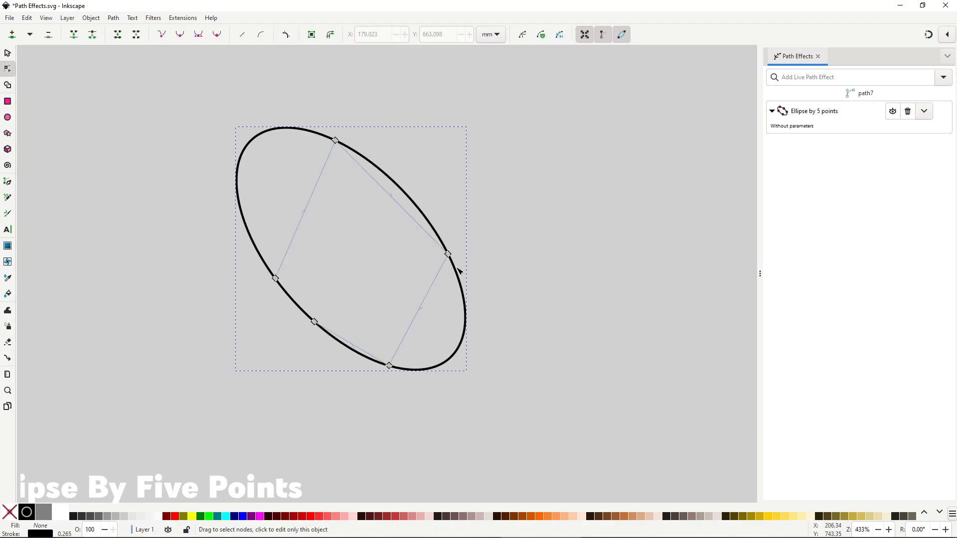
drag(450, 258, 433, 281)
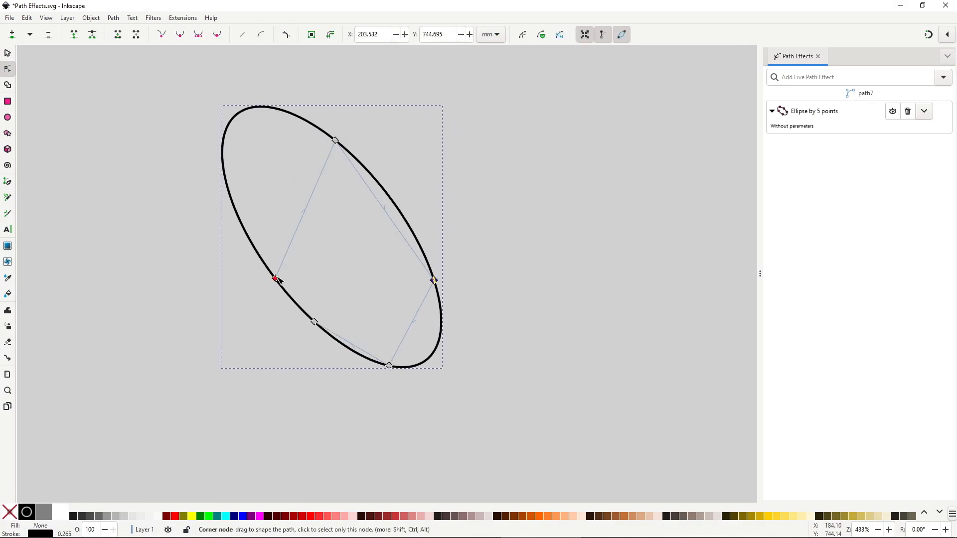
drag(276, 278, 257, 233)
drag(318, 327, 417, 389)
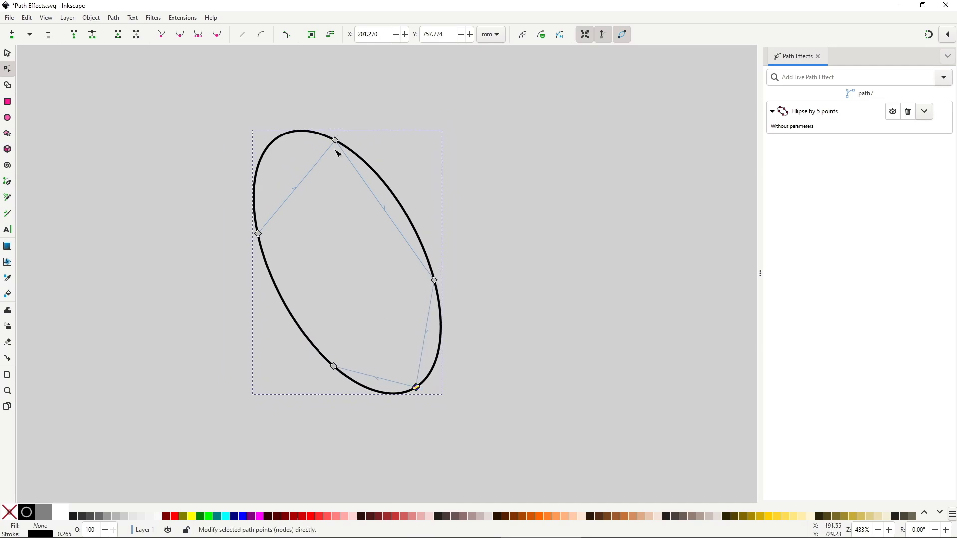
drag(336, 141, 354, 179)
drag(434, 281, 453, 280)
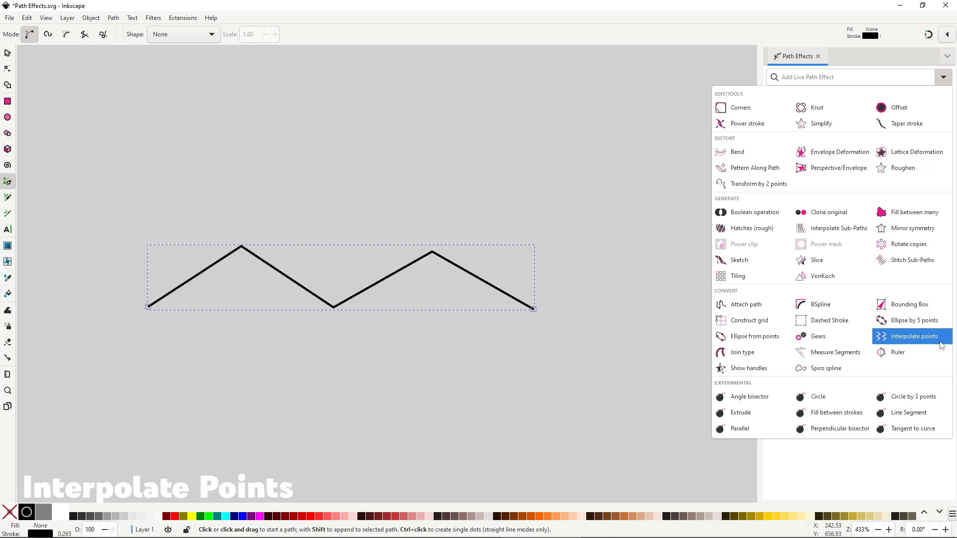
- Apply the Interpolate points effect to the zigzag path, raise its second peak and slightly lower its first
click(939, 342)
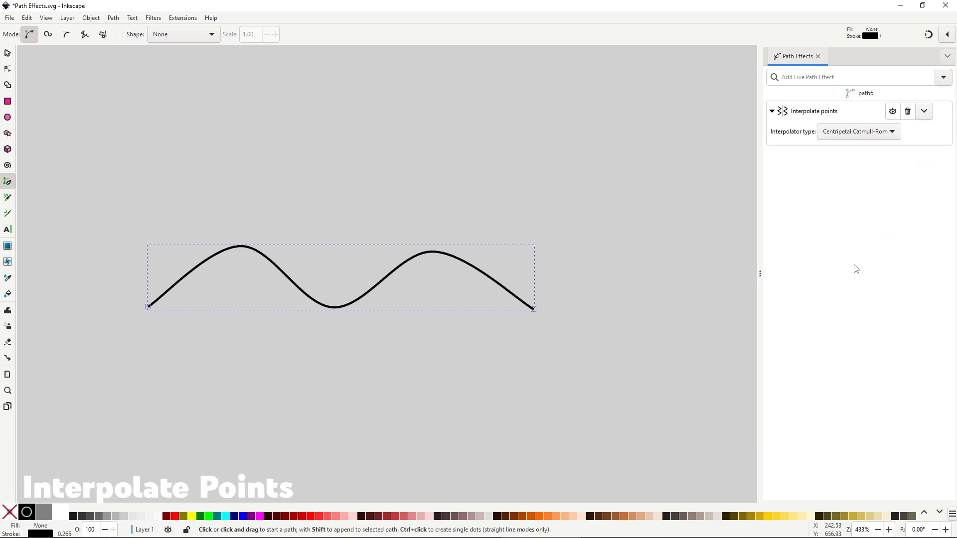
key(n)
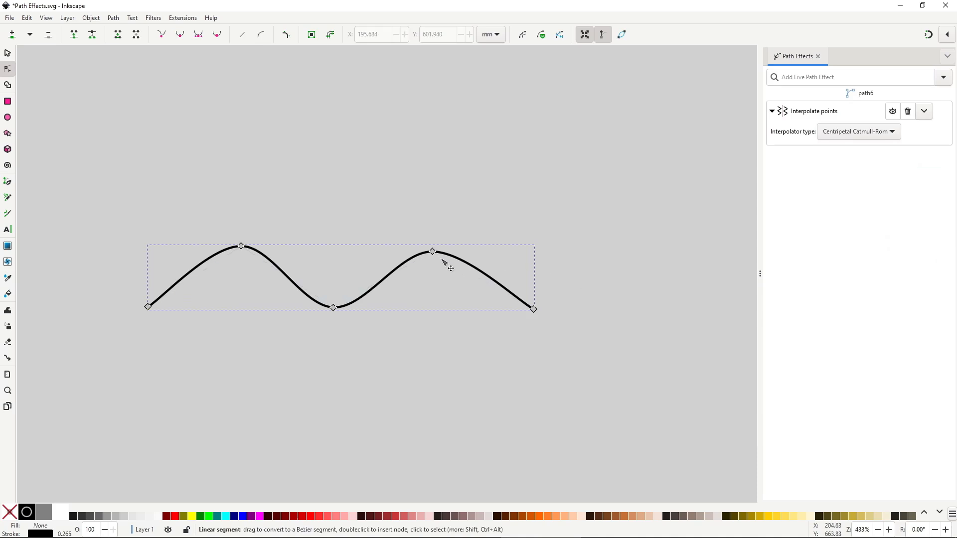
drag(434, 252, 451, 208)
mouse_move(241, 247)
mouse_down()
mouse_move(235, 273)
mouse_move(234, 254)
mouse_up()
- Try the Linear interpolator type on the path and set it to SpiroInterpolator
click(866, 131)
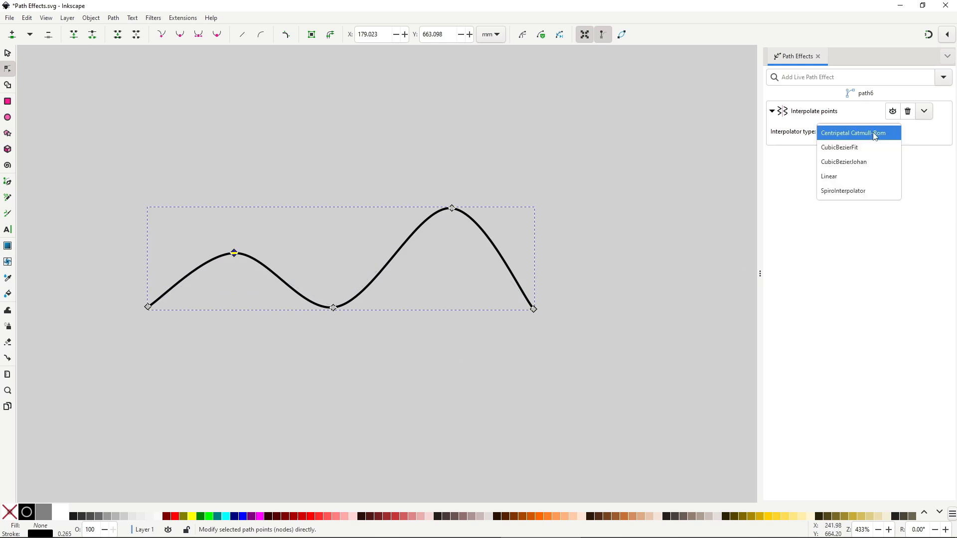
click(858, 177)
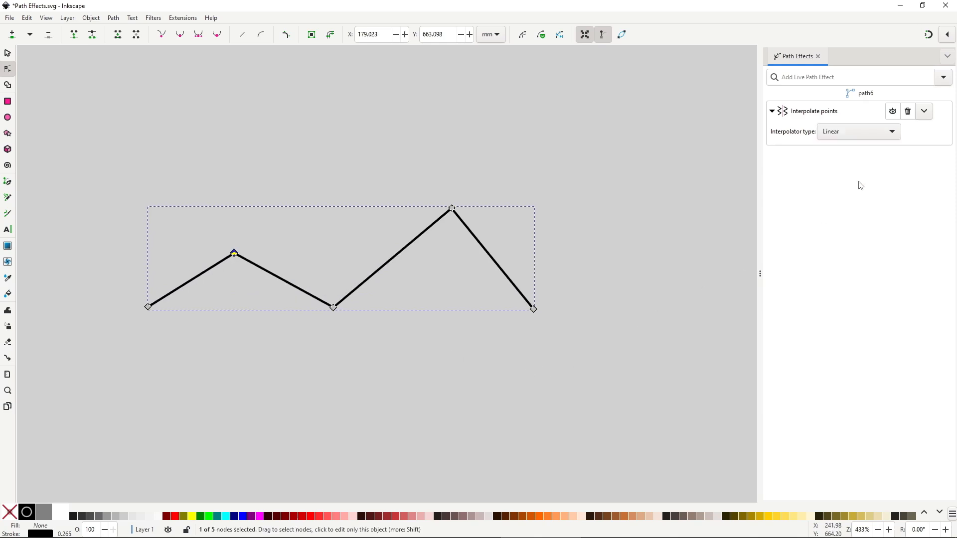
click(855, 133)
click(853, 147)
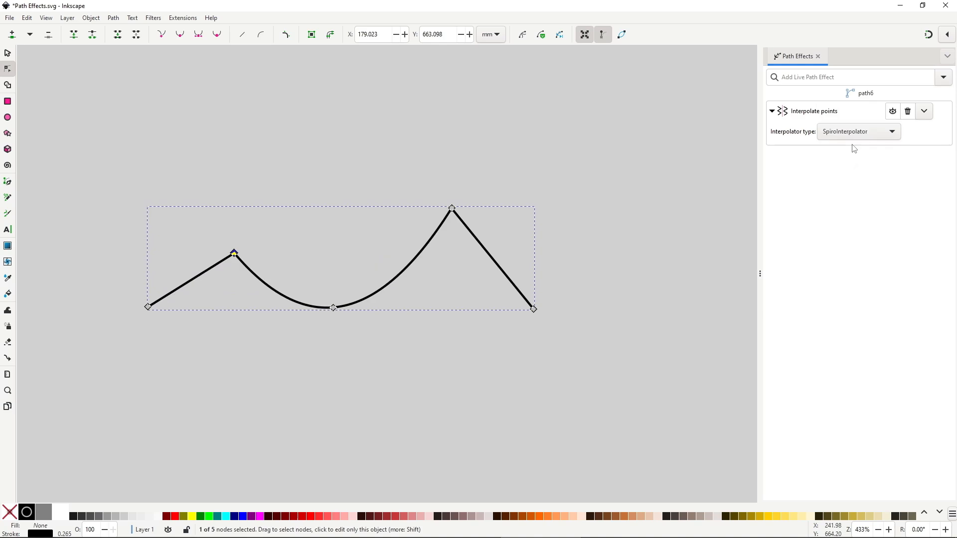
- Set the path's interpolator type to Centripetal Catmull-Rom and switch on the path outline display
click(855, 134)
click(853, 75)
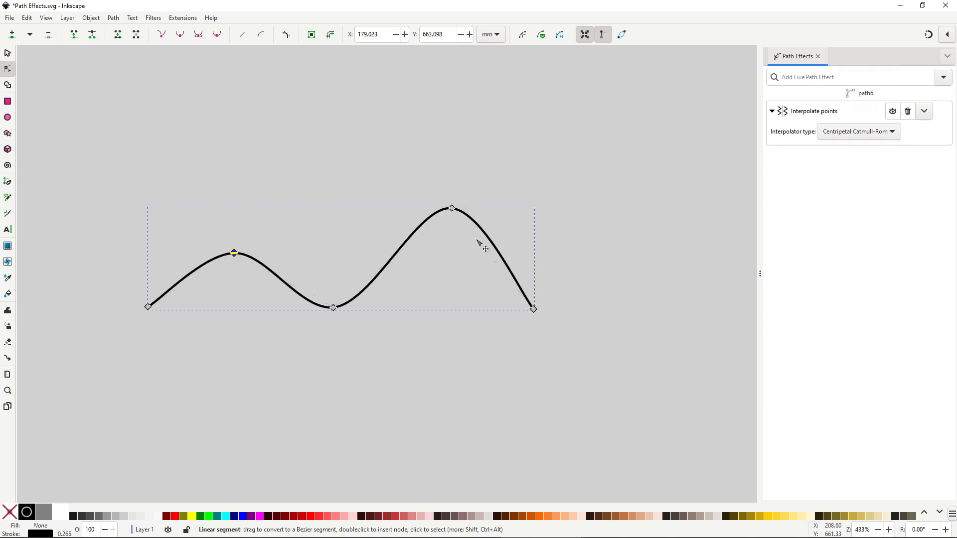
click(622, 35)
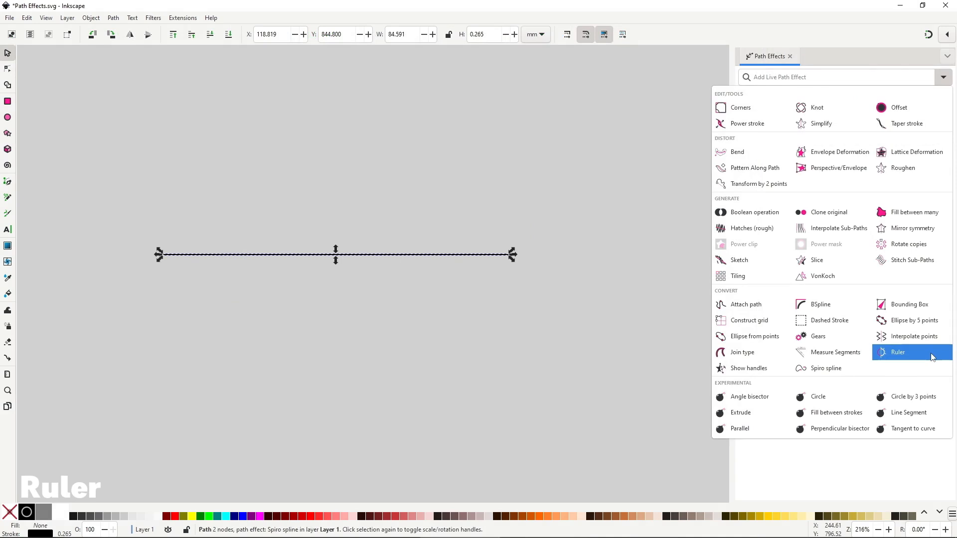
- Apply the Ruler effect to the horizontal line and lengthen it by moving its right end node outward
click(932, 357)
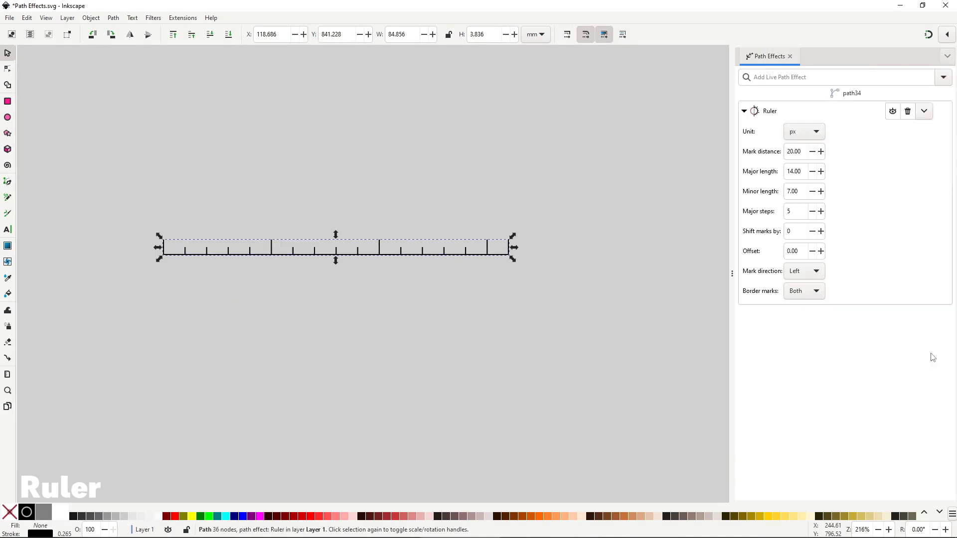
key(n)
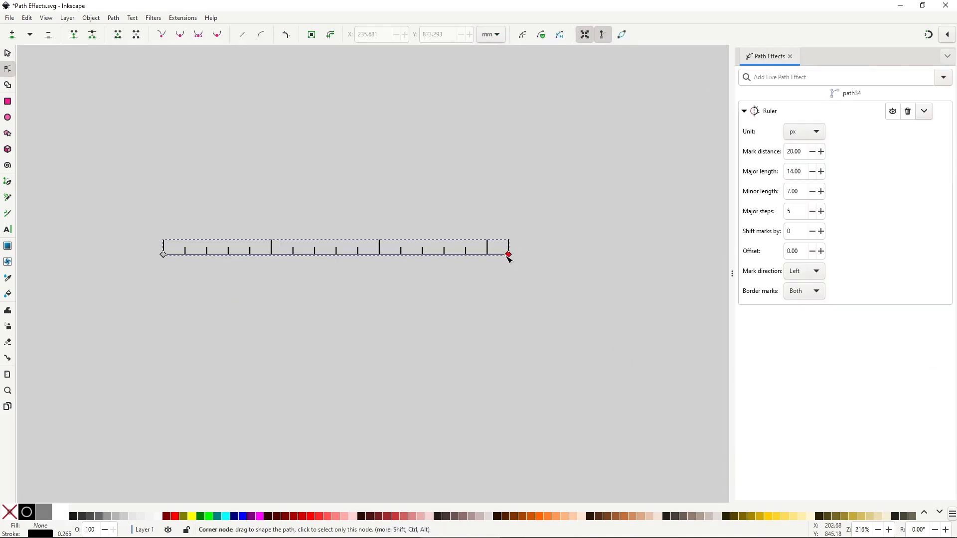
drag(508, 255, 553, 252)
- Delete the ruler line and draw an open path with a short straight segment followed by a large clockwise curve
key(b)
key(Delete)
click(180, 252)
click(306, 253)
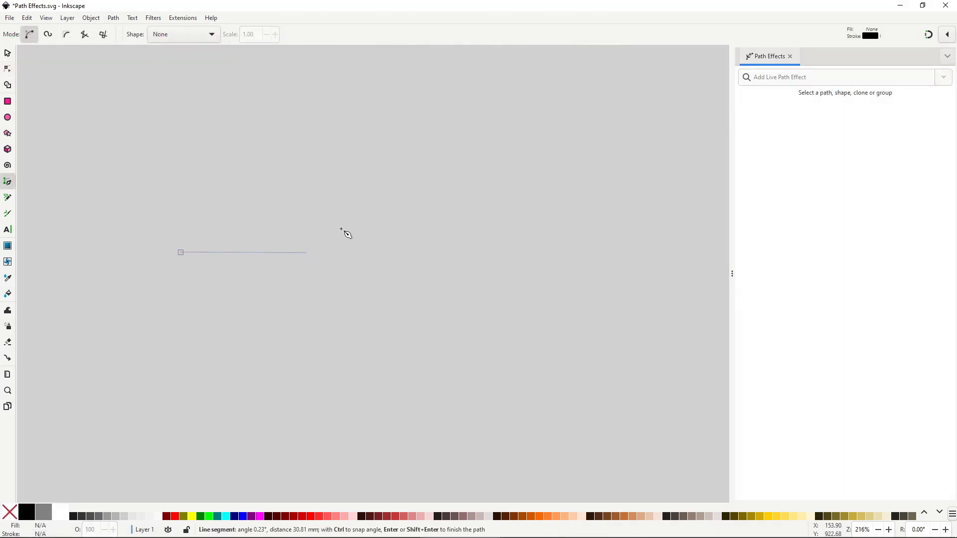
mouse_move(462, 194)
mouse_down()
mouse_move(538, 216)
mouse_move(580, 241)
mouse_move(573, 230)
mouse_up()
mouse_move(440, 375)
mouse_down()
mouse_move(353, 355)
mouse_move(335, 334)
mouse_up()
key(Return)
- Apply the Ruler effect to the curved path and reshape it by moving its nodes, curve and straight segment
click(943, 77)
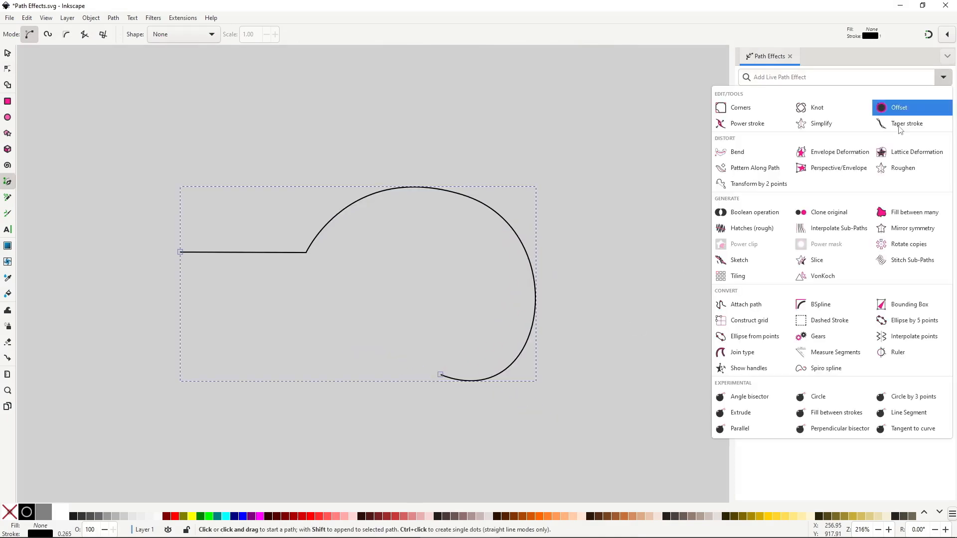
click(900, 353)
key(n)
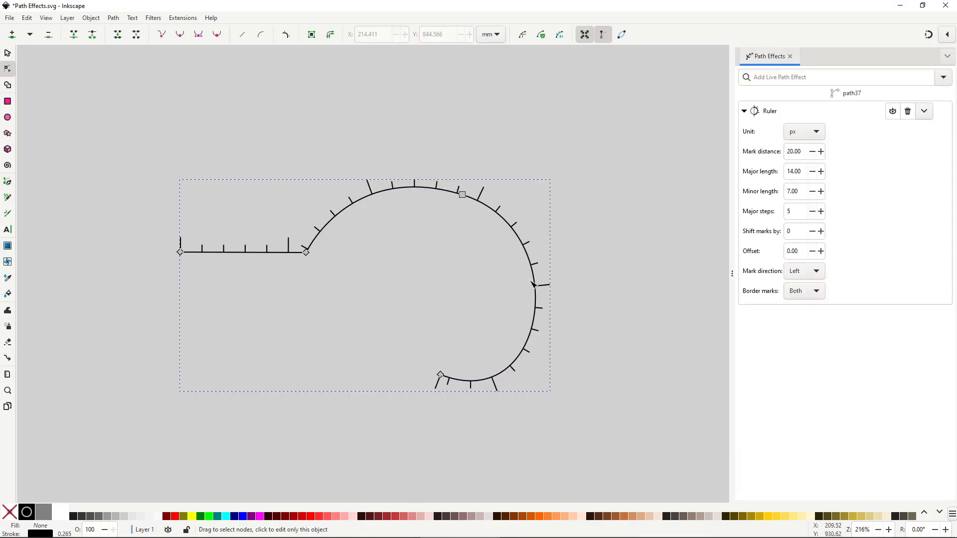
drag(538, 277, 562, 273)
drag(462, 194, 469, 197)
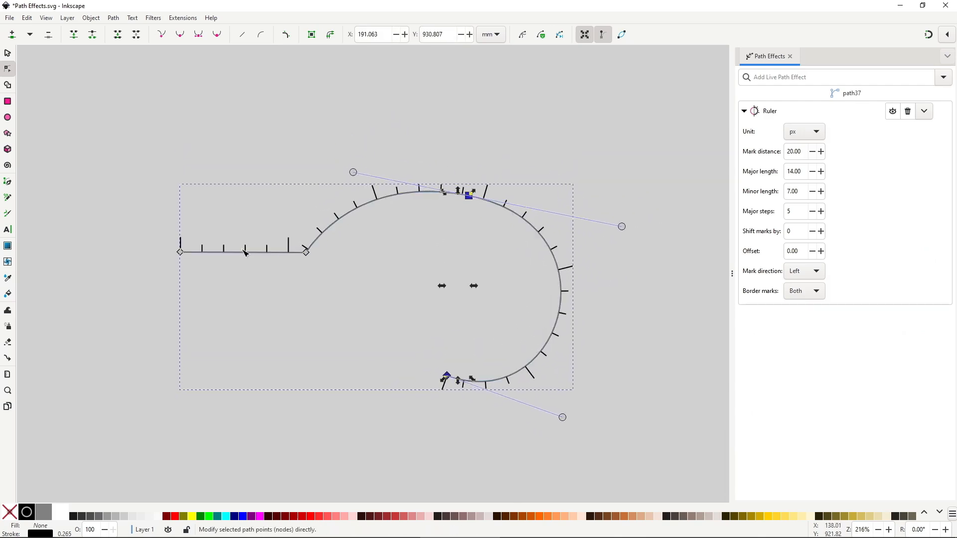
drag(234, 252, 230, 225)
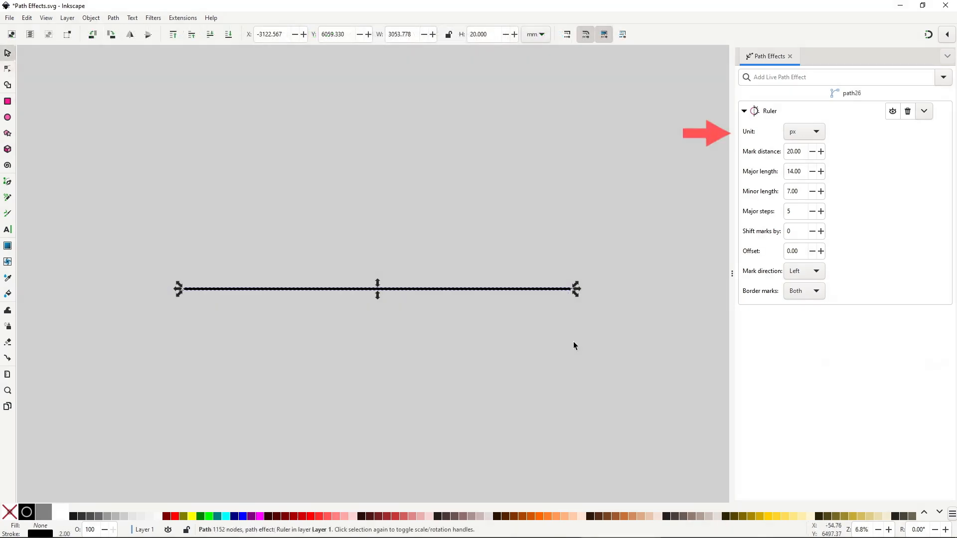
- Set the large ruler line's unit to cm and extend the line by moving its right end node outward
click(796, 134)
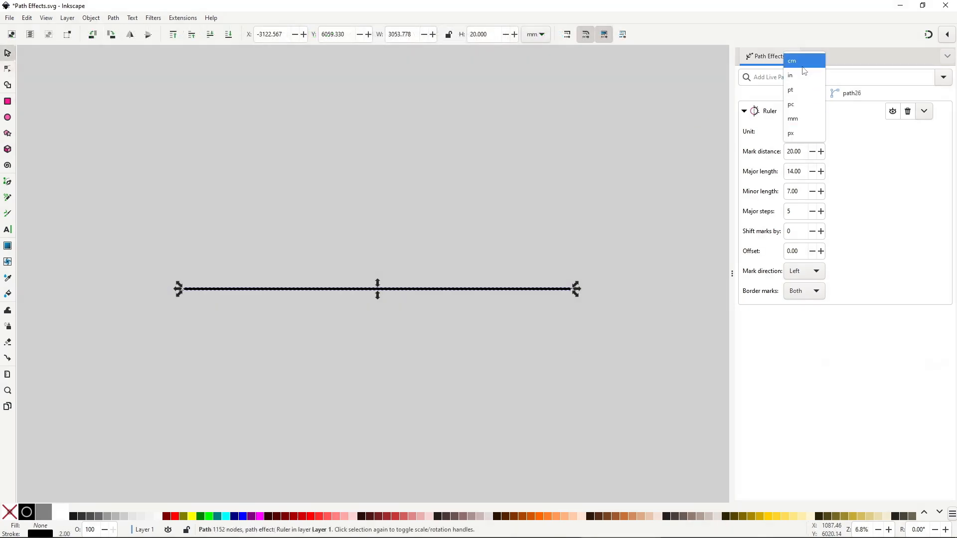
click(706, 245)
click(635, 321)
key(n)
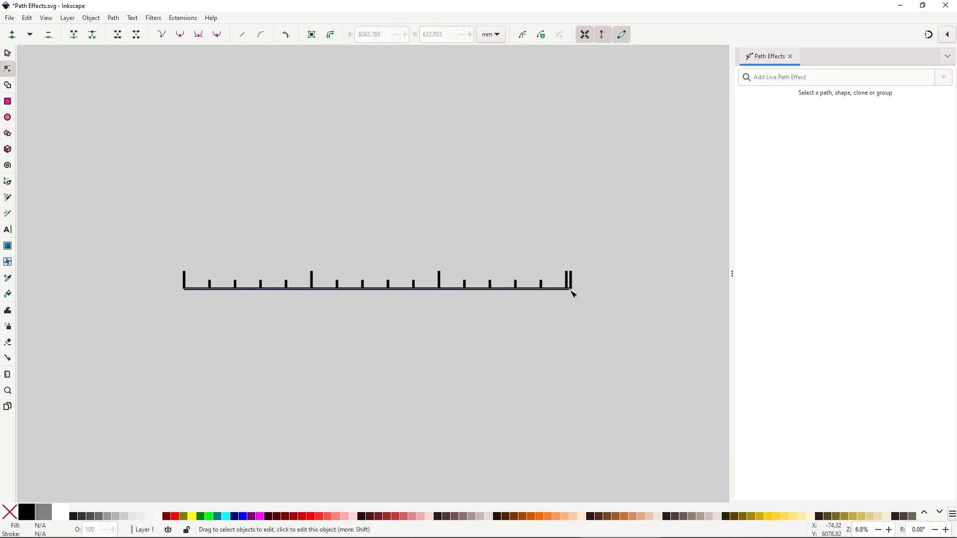
click(571, 289)
drag(572, 291, 692, 289)
click(614, 348)
drag(620, 379, 542, 386)
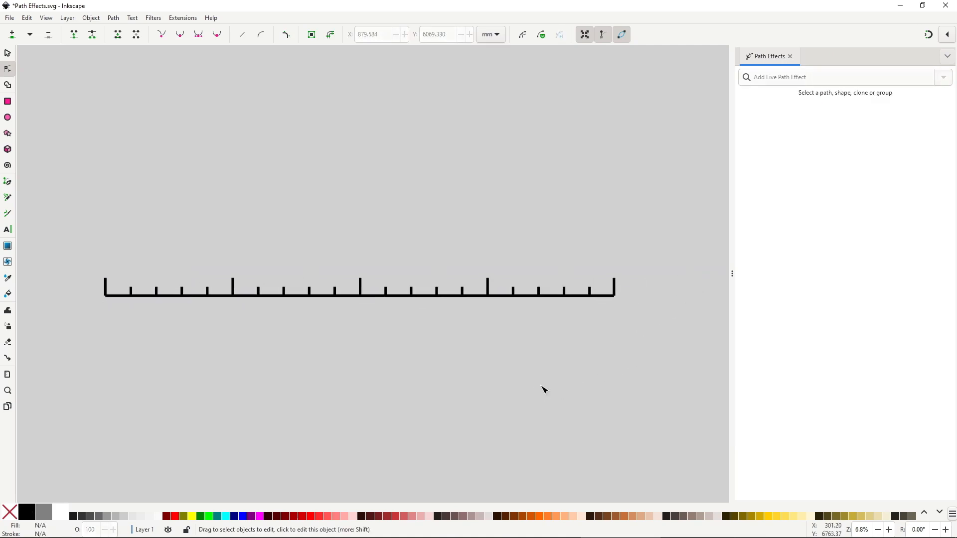
- Set the ruler's mark distance to 15.20, major length to 18 and minor length to 8
click(524, 297)
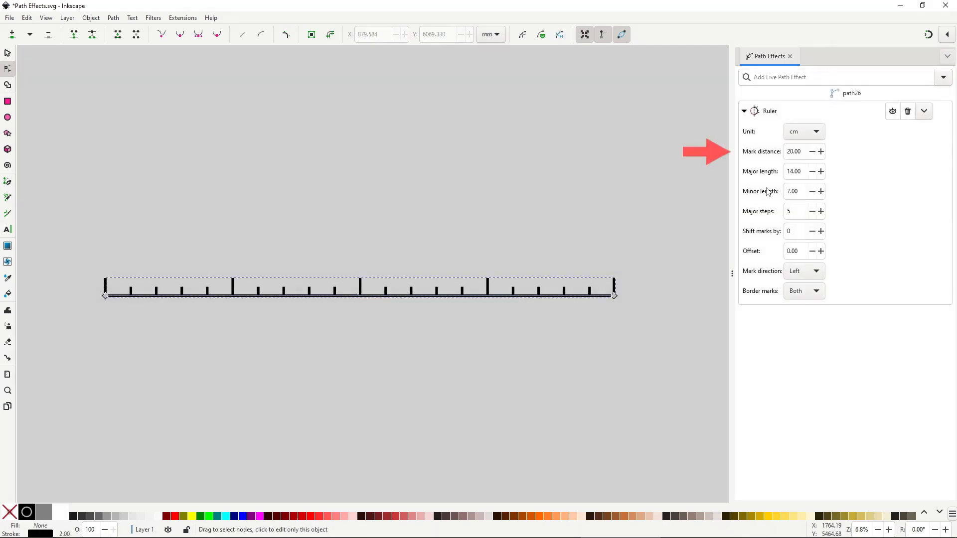
click(821, 155)
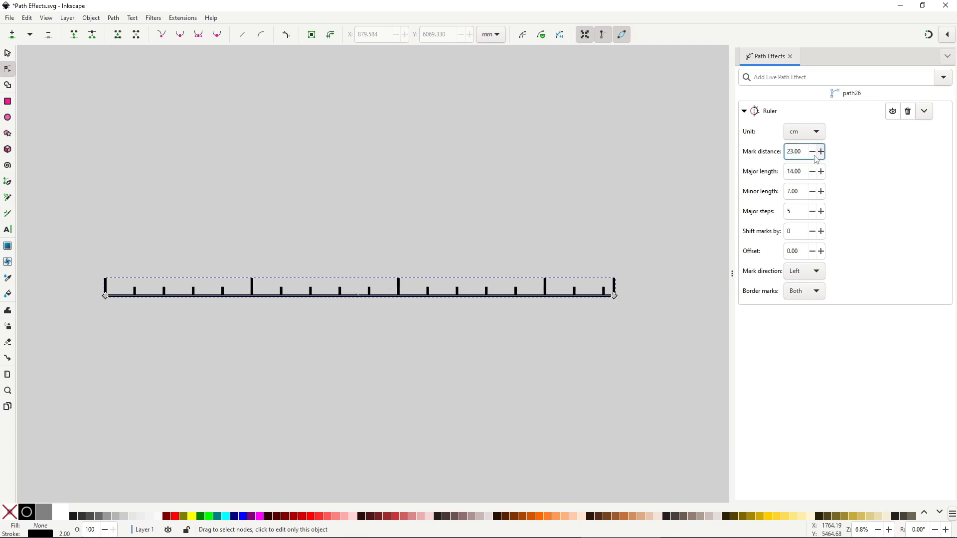
click(810, 156)
drag(811, 156, 813, 195)
click(812, 173)
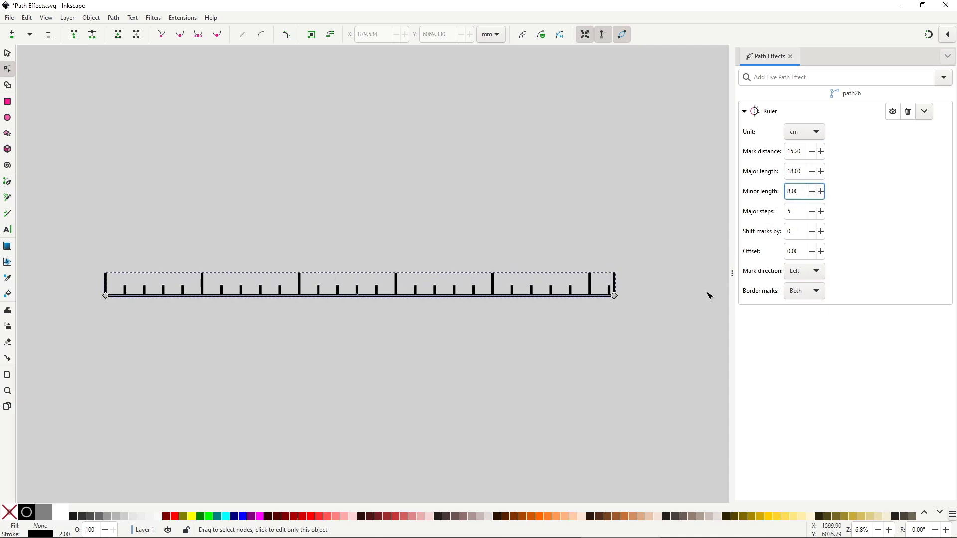
- Try 10 major steps on the ruler and set the value back to 5
click(821, 212)
click(821, 212)
click(821, 212)
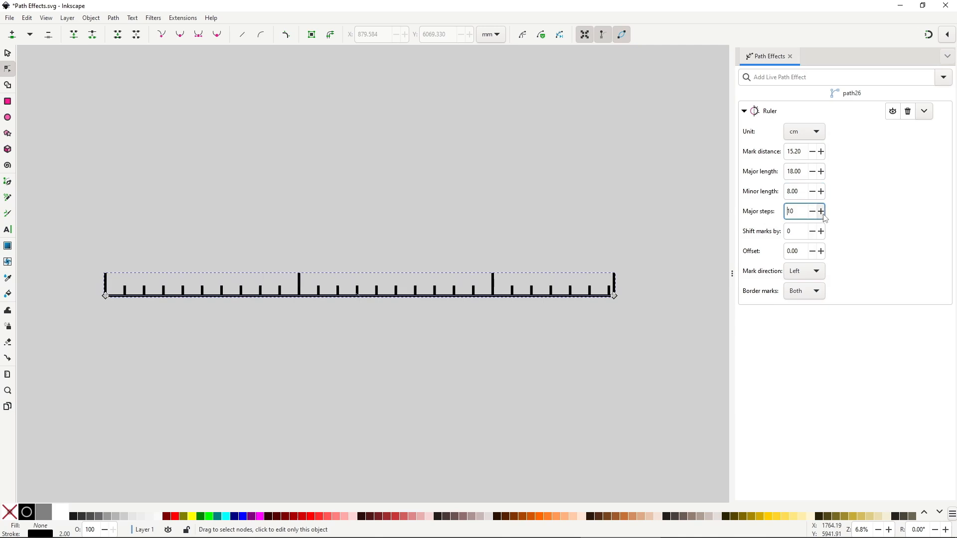
click(812, 213)
click(813, 213)
click(813, 214)
click(813, 213)
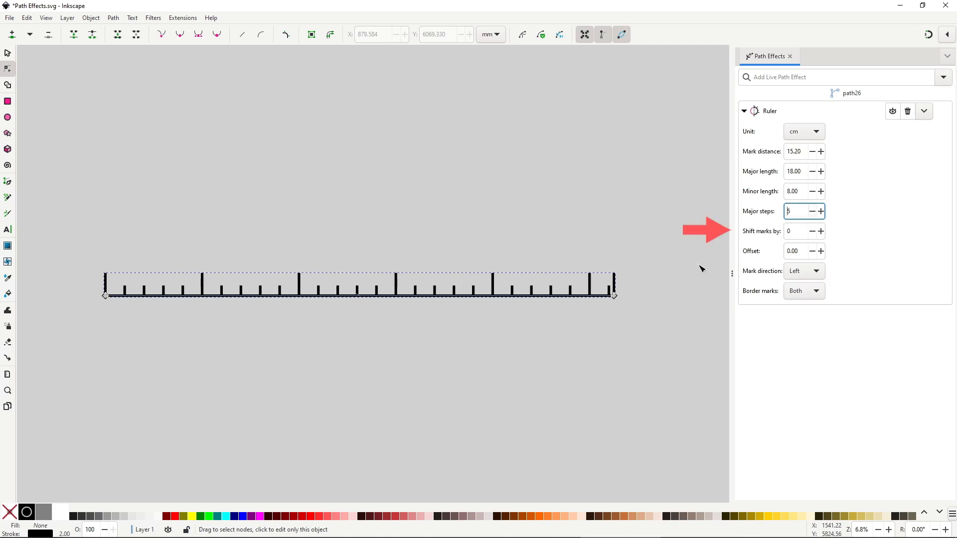
- Raise the ruler's mark shift step by step to 27 and set it to 25
click(820, 233)
click(820, 233)
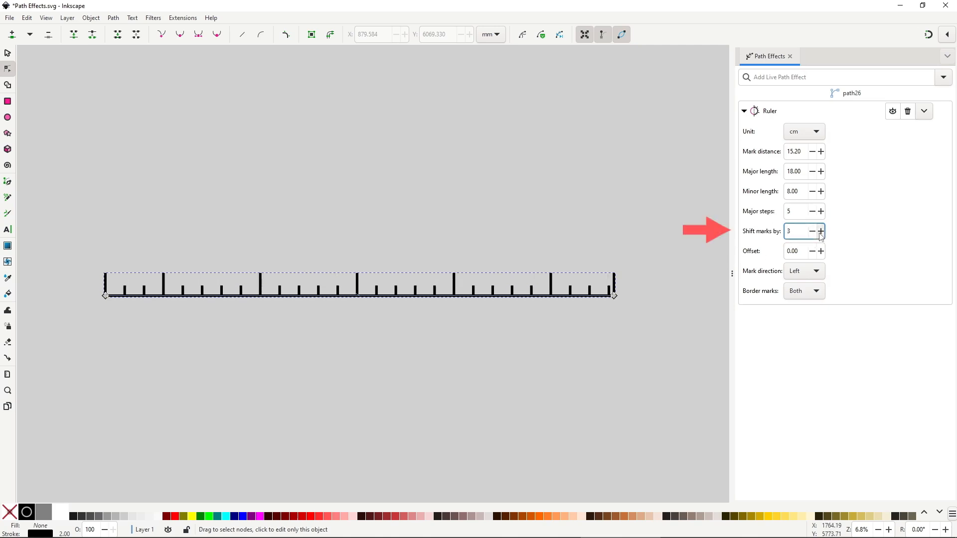
click(819, 232)
click(819, 232)
click(820, 232)
click(819, 232)
click(820, 233)
double_click(820, 232)
double_click(819, 232)
double_click(819, 232)
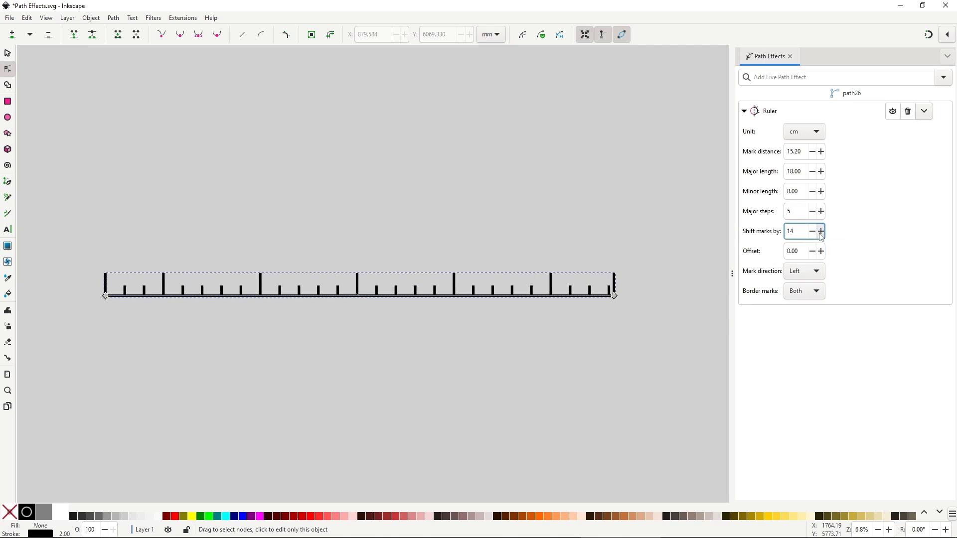
double_click(820, 232)
click(820, 232)
double_click(820, 232)
click(820, 232)
double_click(820, 232)
click(820, 232)
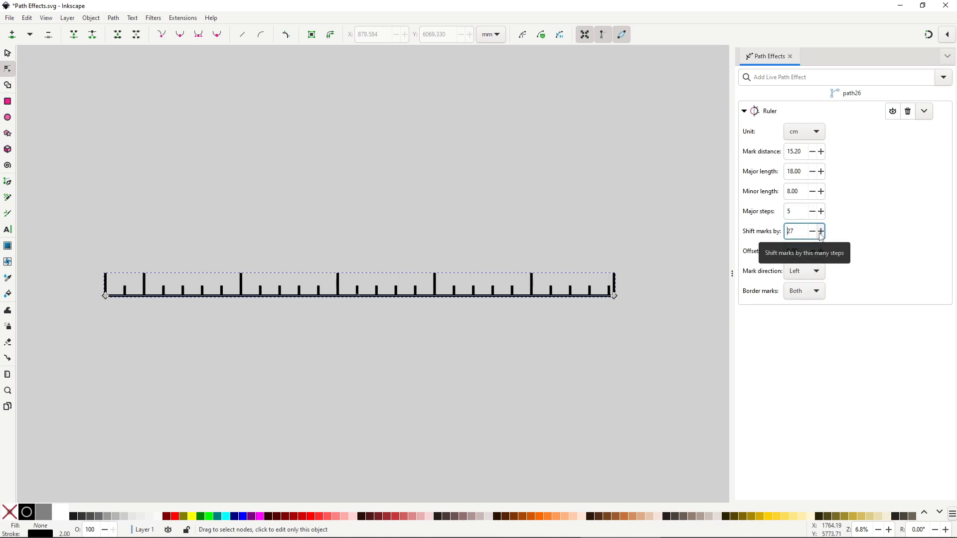
double_click(809, 234)
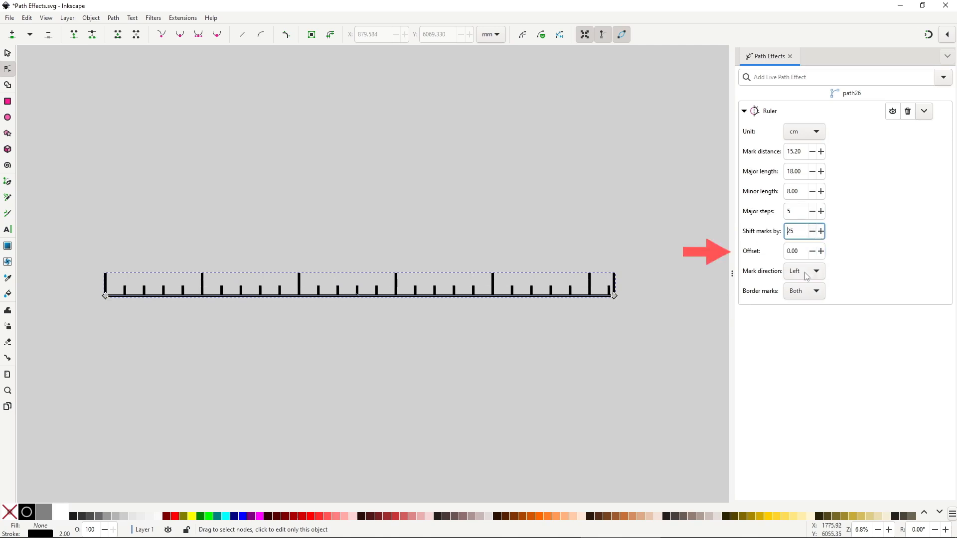
- Try an offset of 27 for the ruler's first mark and set it to -45
click(820, 251)
double_click(820, 251)
double_click(820, 251)
double_click(821, 251)
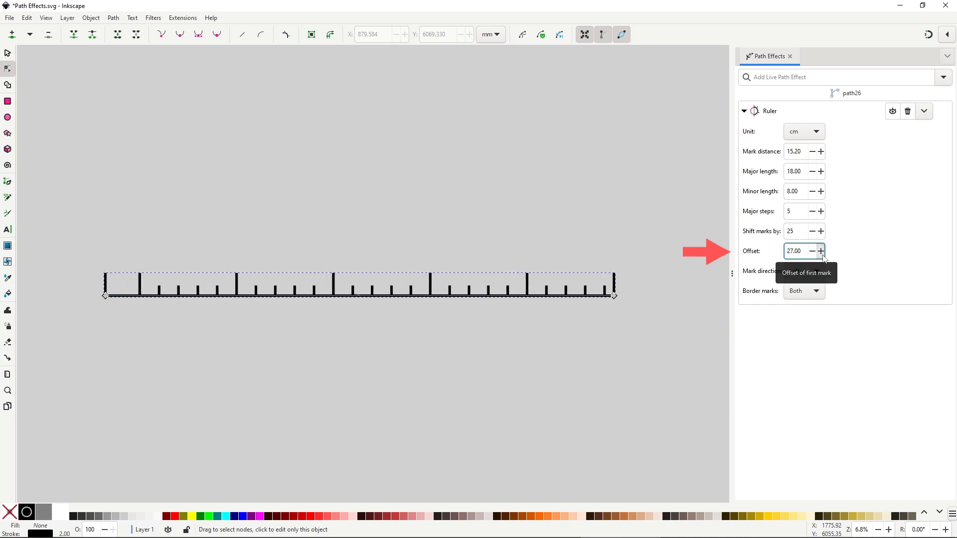
double_click(812, 254)
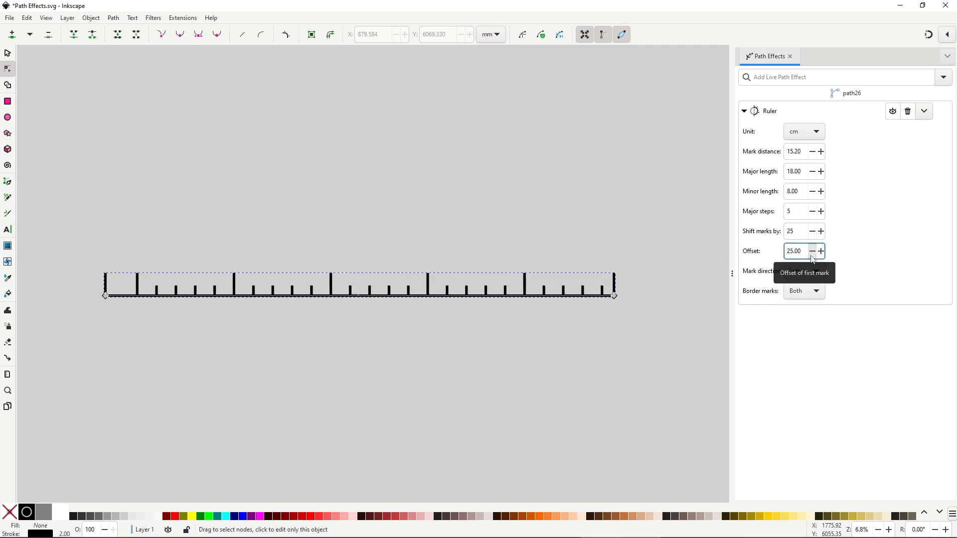
drag(812, 256, 812, 259)
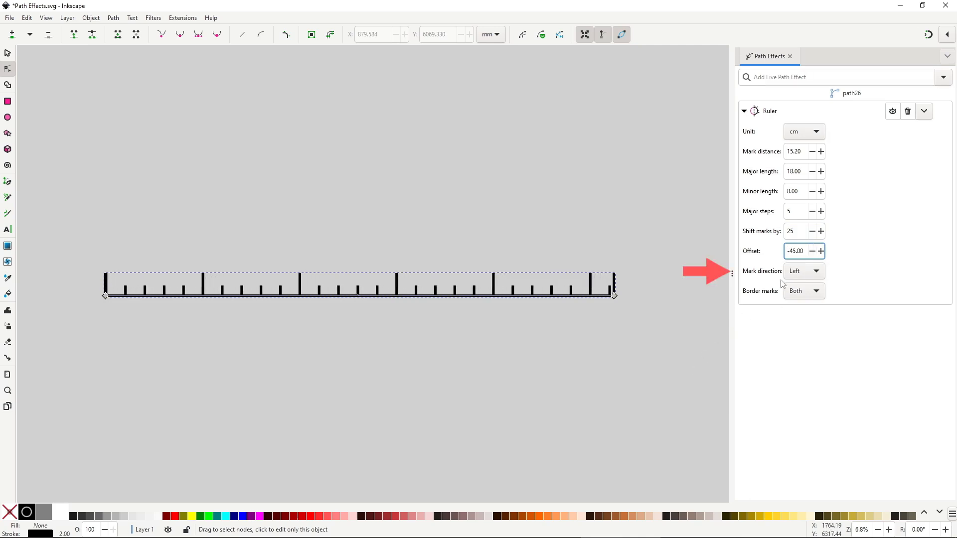
- Try the Both, Left and Right mark directions on the ruler
click(794, 271)
click(797, 255)
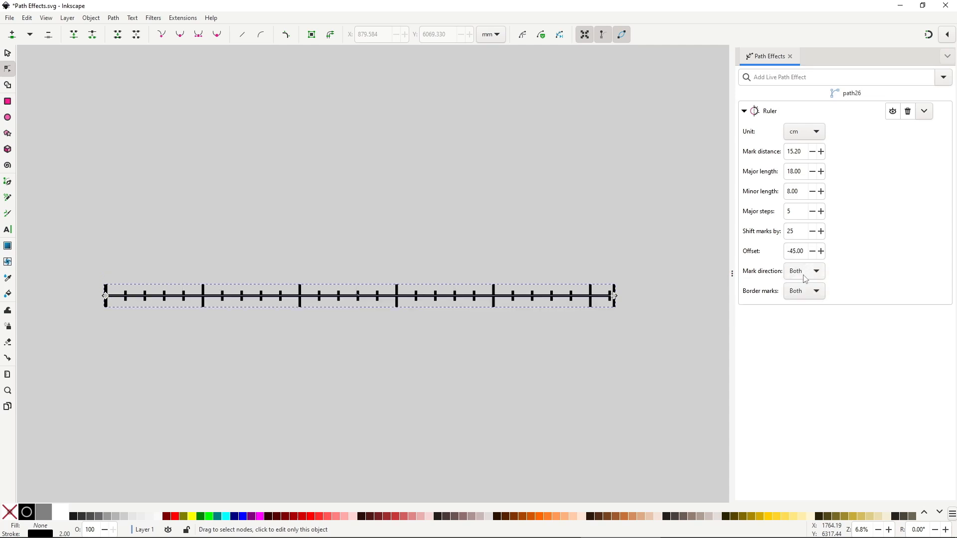
click(806, 279)
click(803, 285)
click(814, 277)
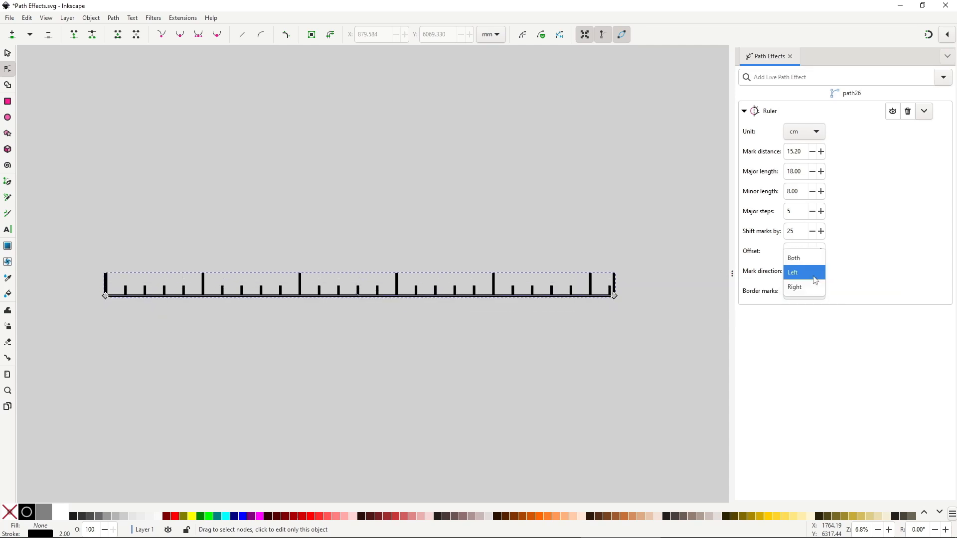
click(797, 287)
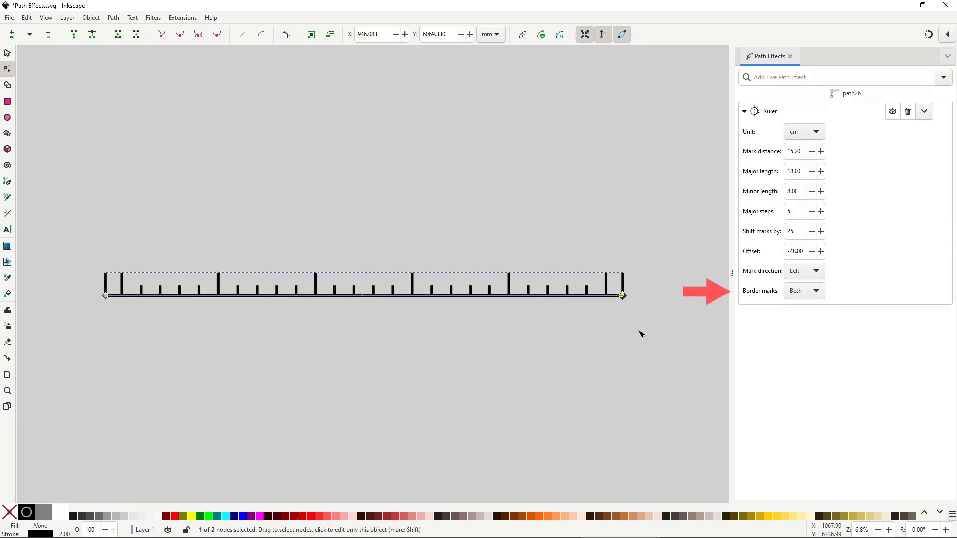
- Try the End and None options for the ruler's border marks
click(797, 290)
click(797, 321)
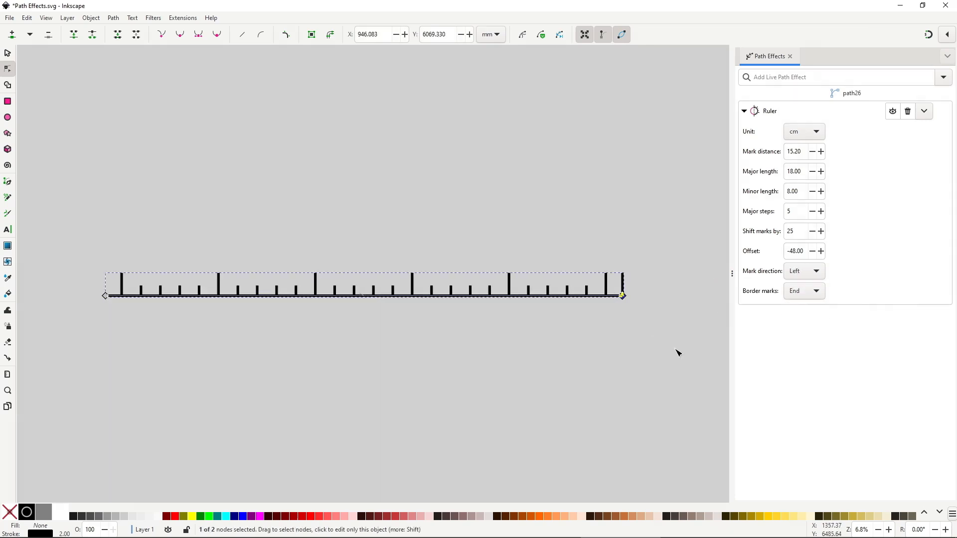
click(797, 291)
click(797, 276)
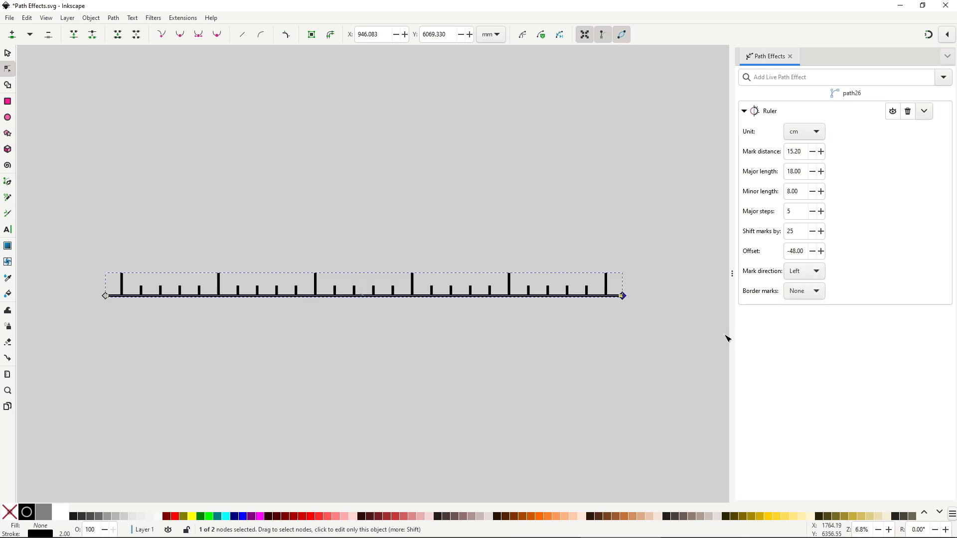
click(802, 294)
click(798, 307)
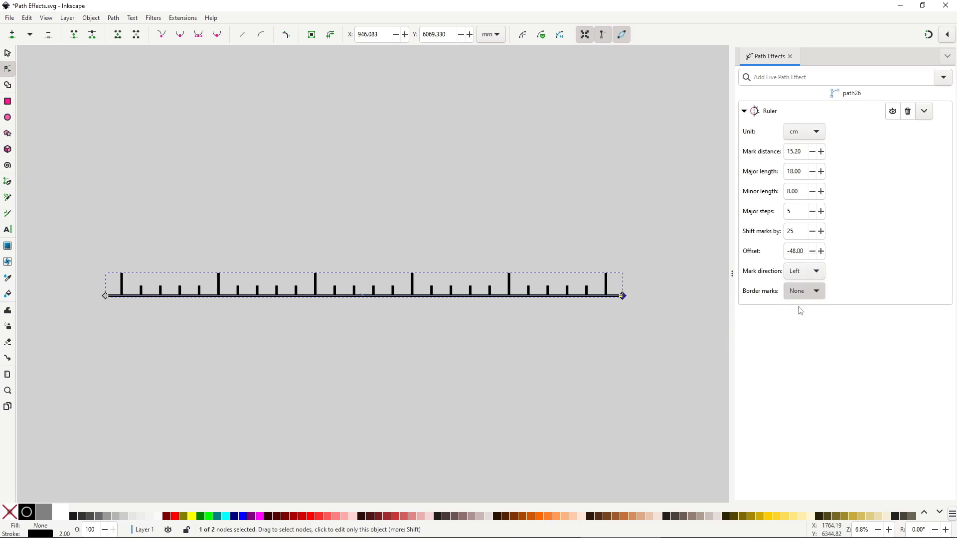
click(791, 294)
click(792, 251)
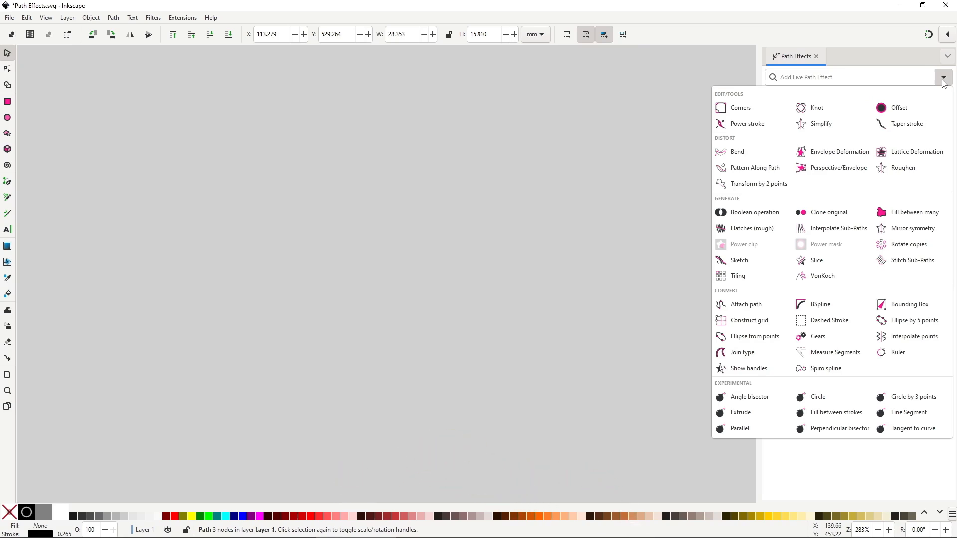
- Apply the Angle bisector path effect to the selected three-node path
click(775, 400)
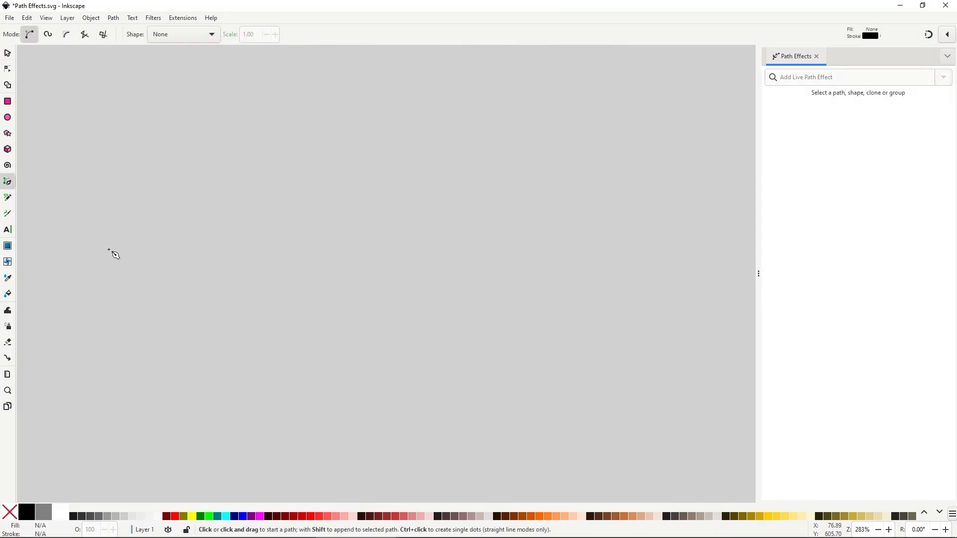
- Draw an open zigzag path of seven corner nodes with three peaks across the upper half of the canvas
click(108, 250)
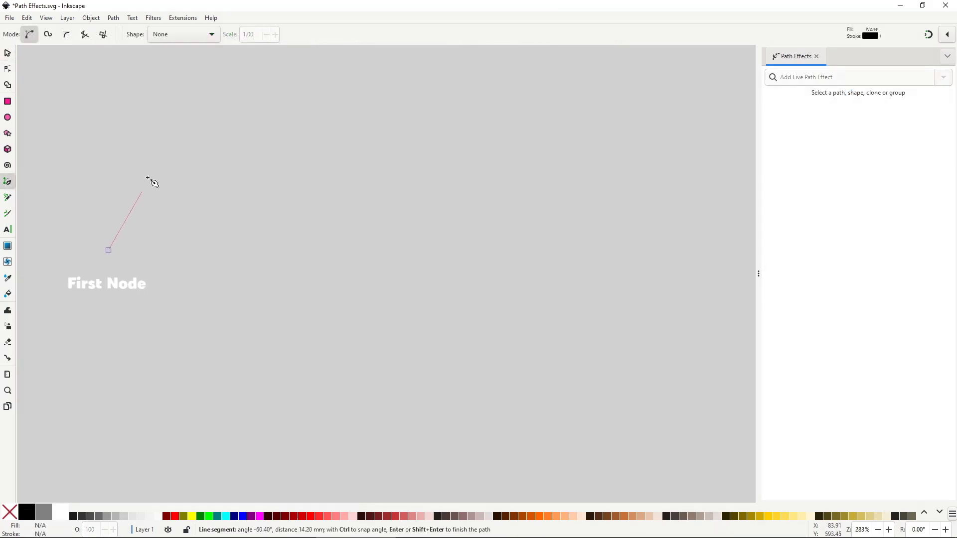
click(159, 160)
click(211, 250)
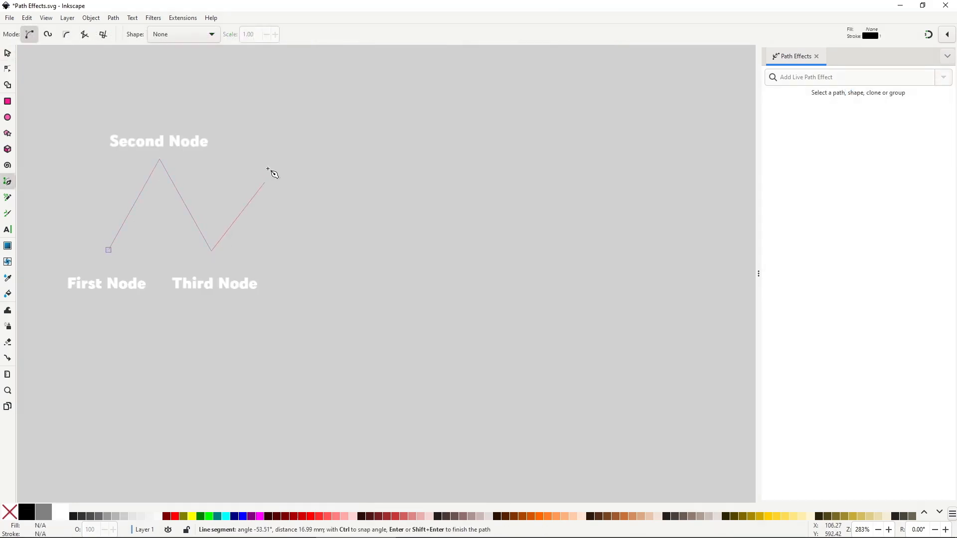
click(278, 154)
click(333, 250)
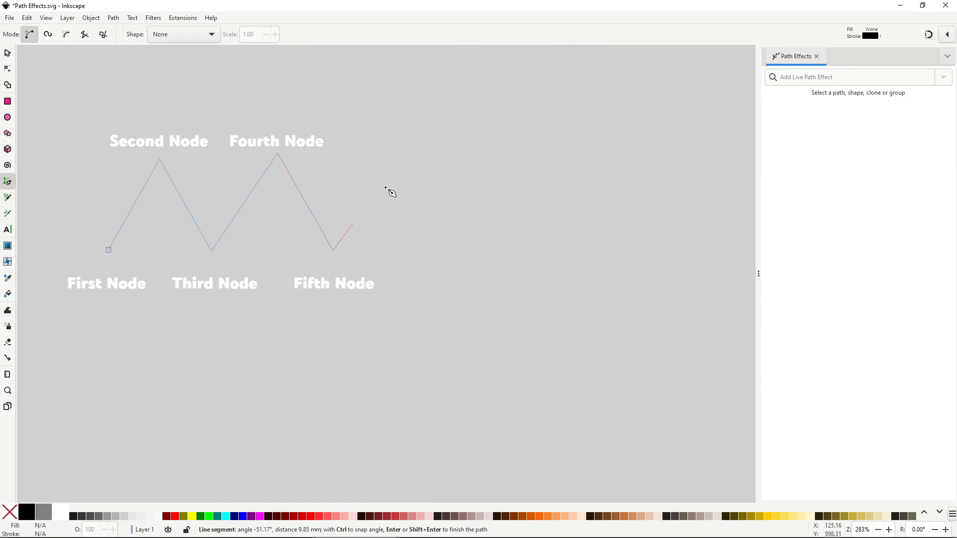
click(396, 148)
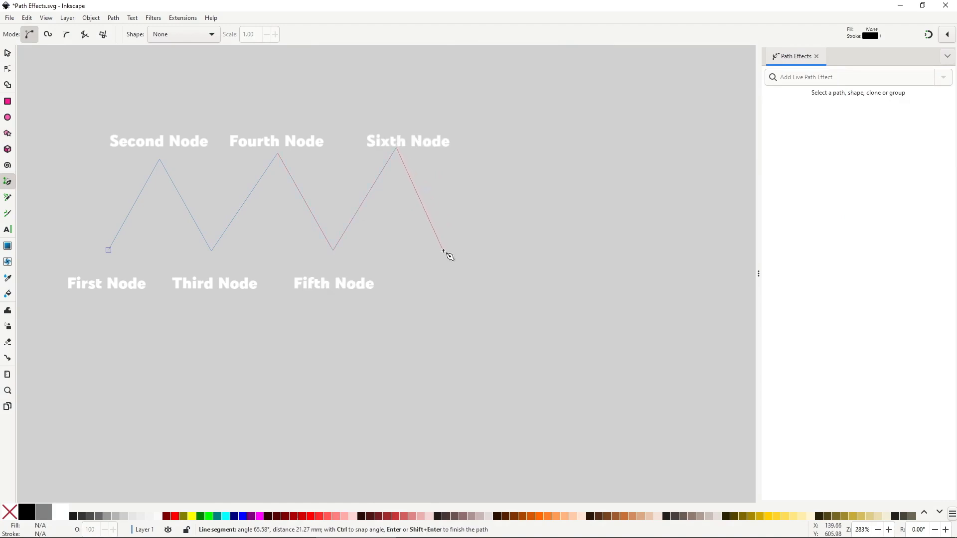
click(442, 250)
key(Return)
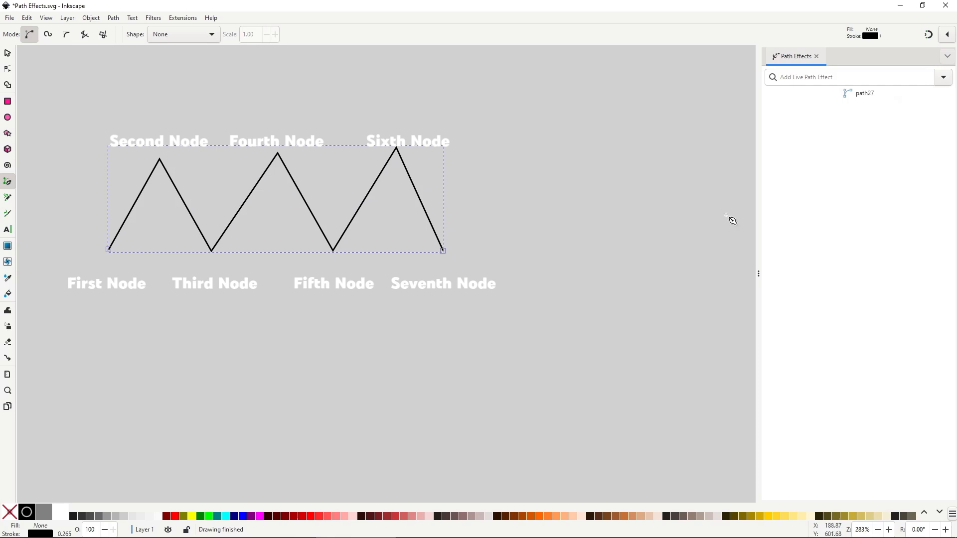
- Apply the Angle bisector effect to the zigzag and show its original path outline in node editing
click(943, 77)
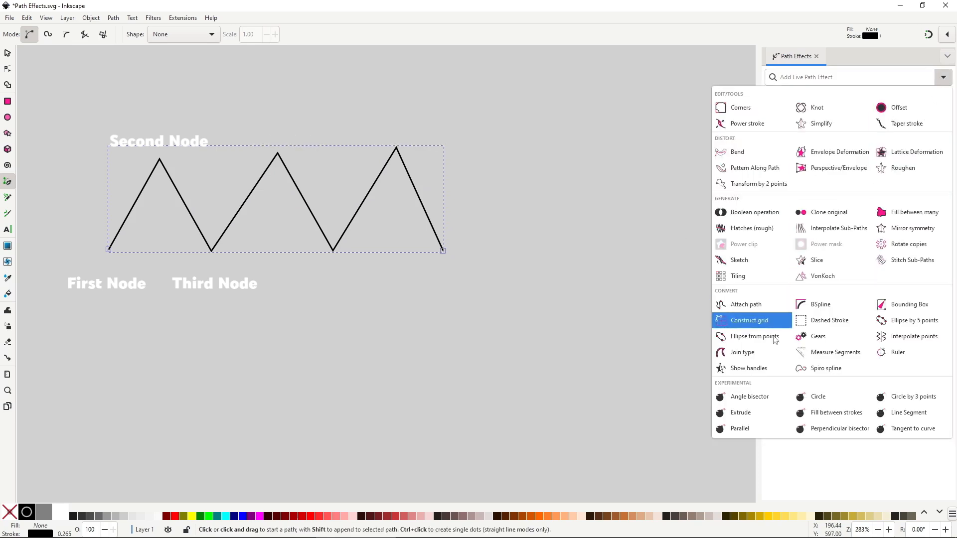
click(774, 400)
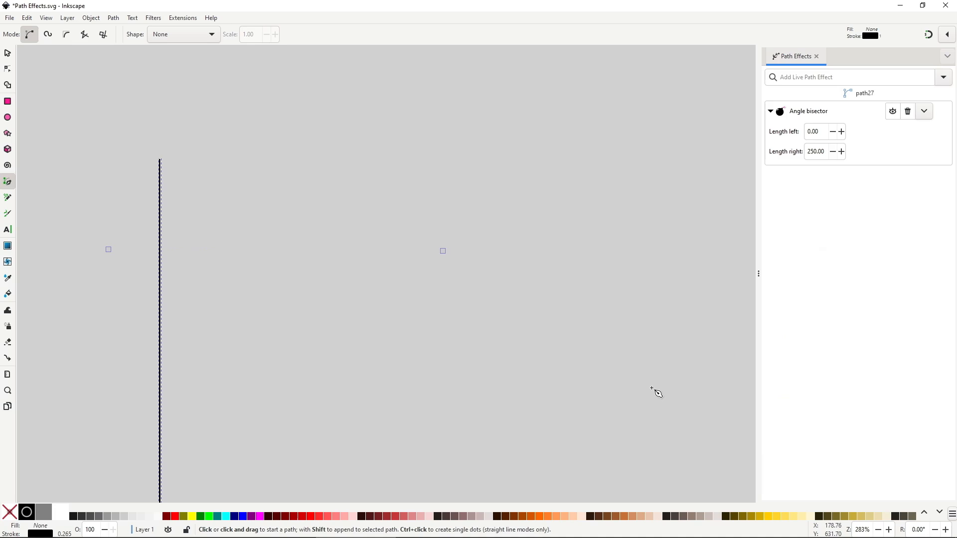
key(n)
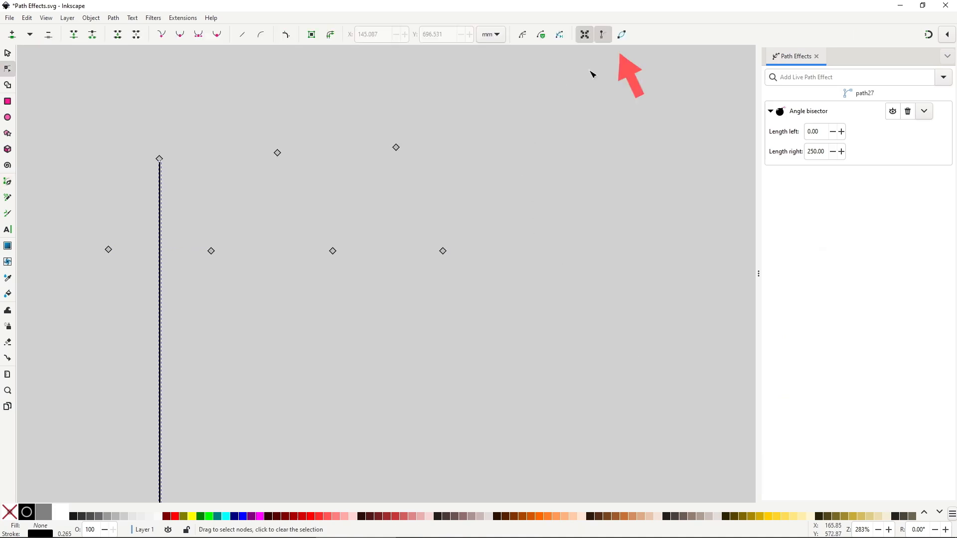
click(621, 35)
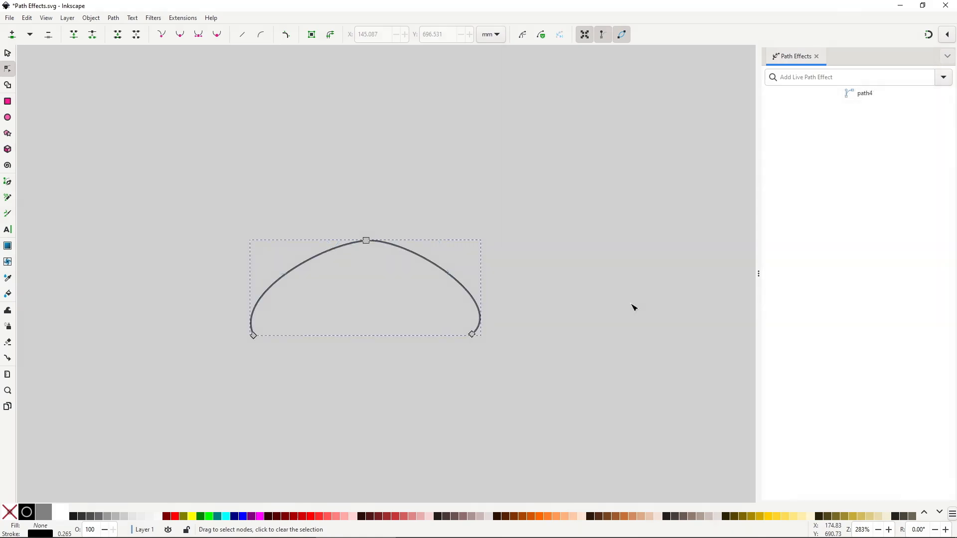
- Apply Angle bisector to the arched three-node curve and reposition its middle node and one end node to change the angle
click(943, 79)
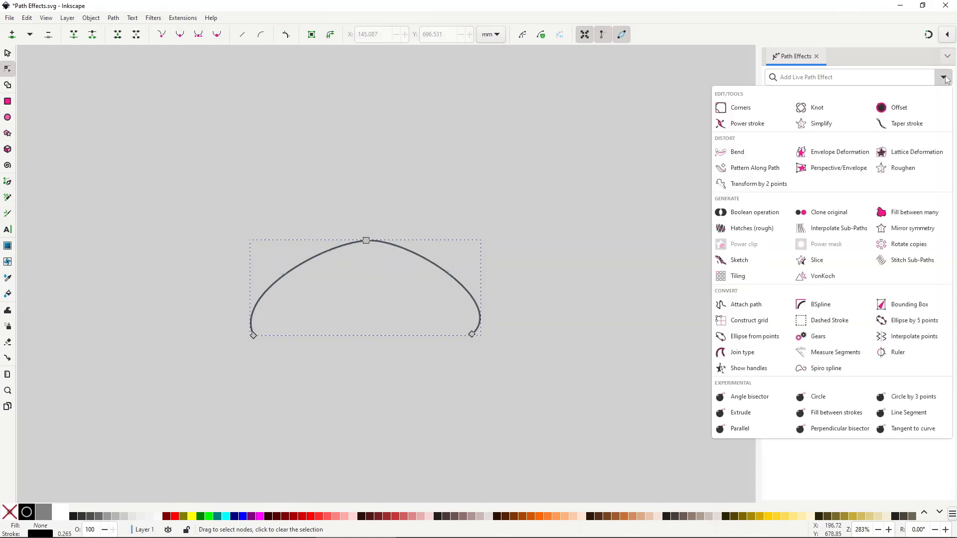
click(773, 403)
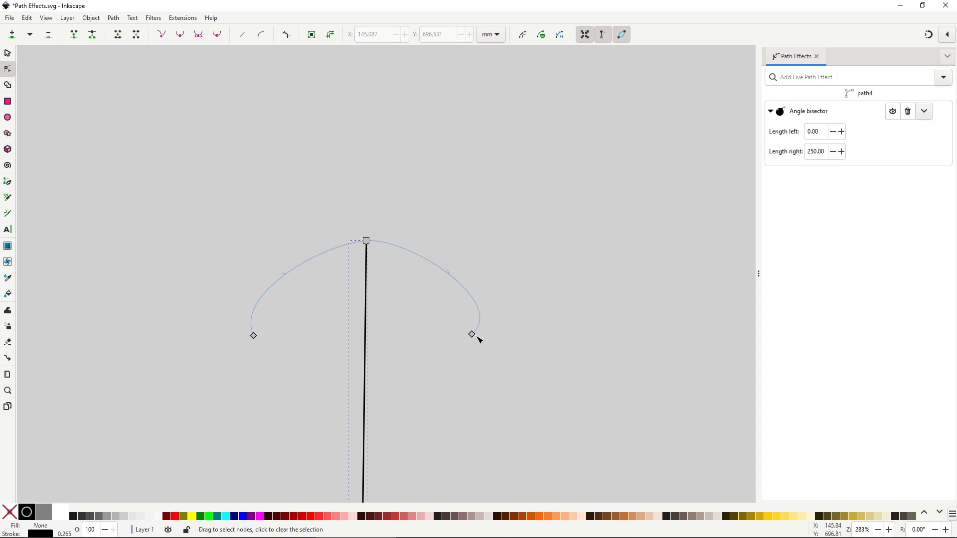
drag(472, 335, 472, 273)
drag(367, 240, 207, 214)
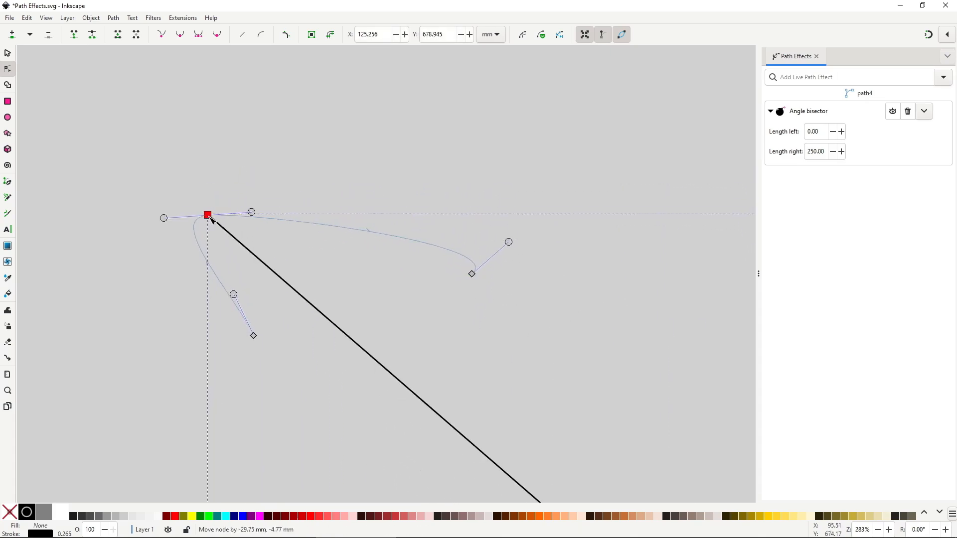
drag(471, 274, 300, 191)
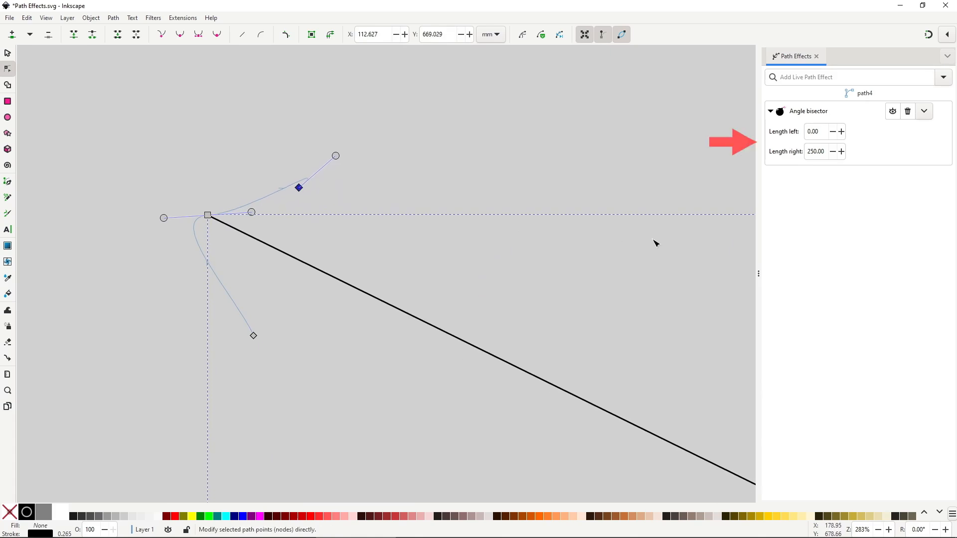
- Reduce the angle bisector's right length to 100 and adjust its left length
click(835, 154)
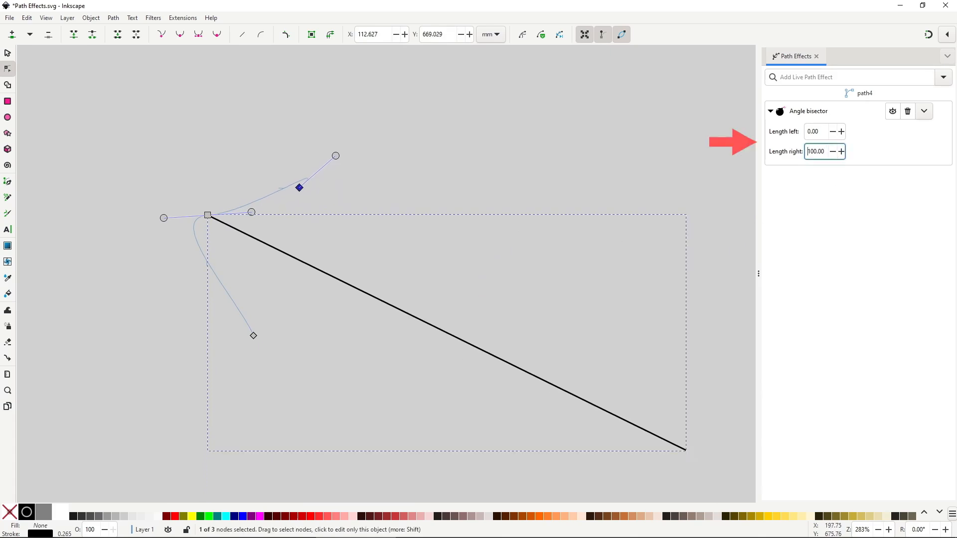
drag(838, 157, 841, 134)
drag(837, 135, 836, 135)
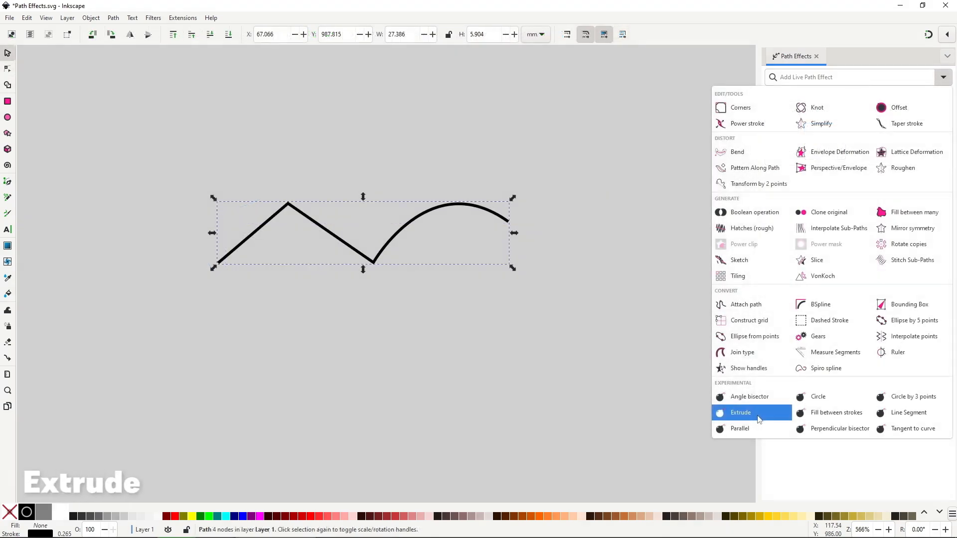
- Apply the Extrude effect to the four-node path with the curved end and lengthen the extrusion downward
click(758, 418)
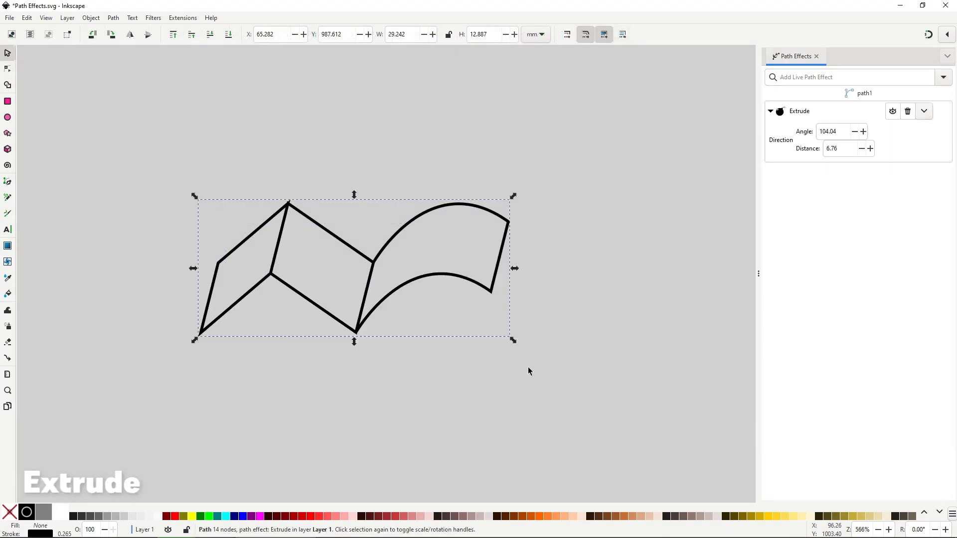
drag(346, 303, 334, 327)
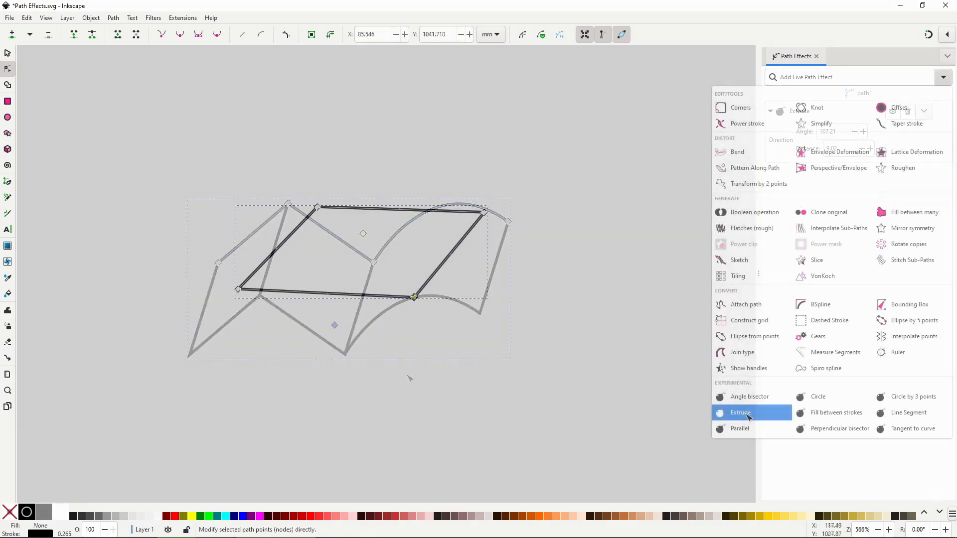
- Apply Extrude to the closed parallelogram, shift its extrusion direction and pick a red palette colour for it
click(747, 415)
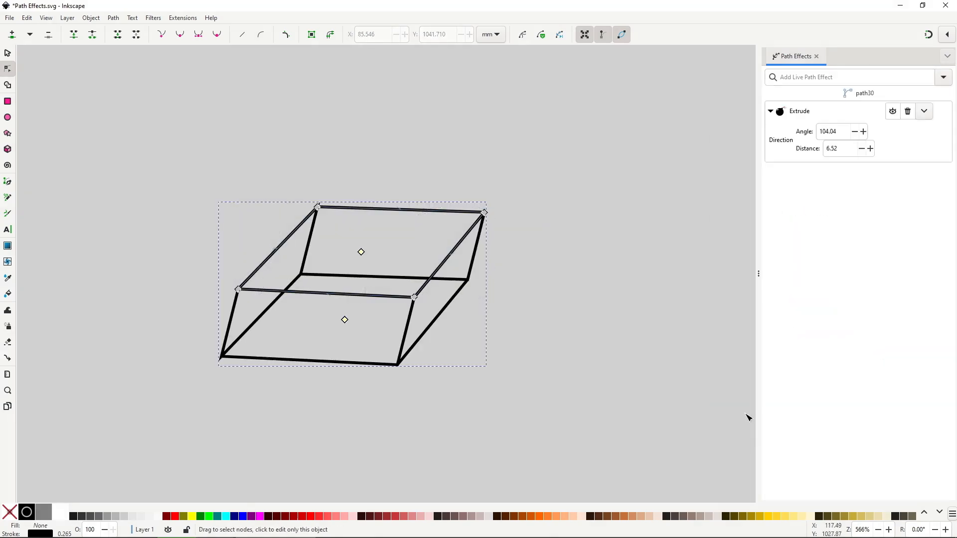
drag(345, 321, 367, 314)
click(321, 517)
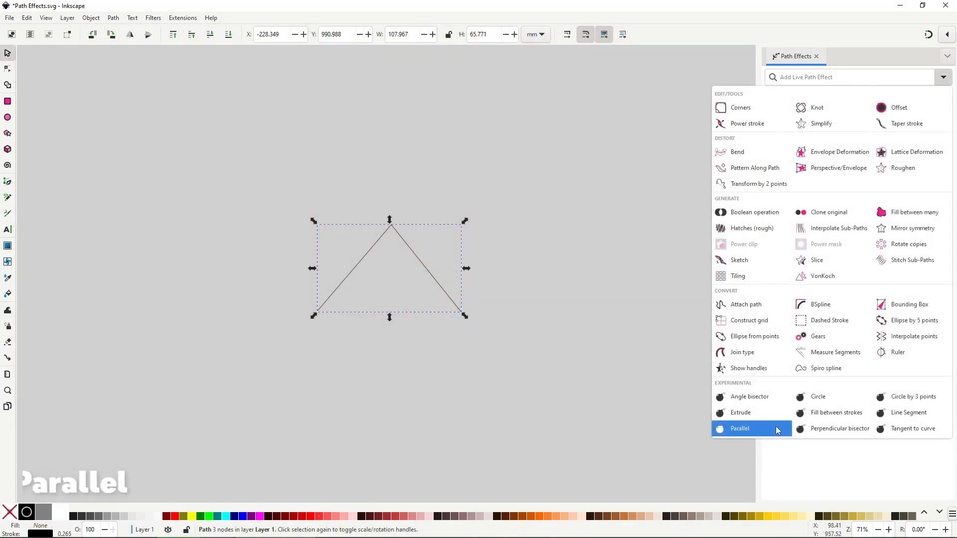
- Apply the Parallel effect to the three-node peak path and move its two end nodes to tilt the parallel line
click(777, 430)
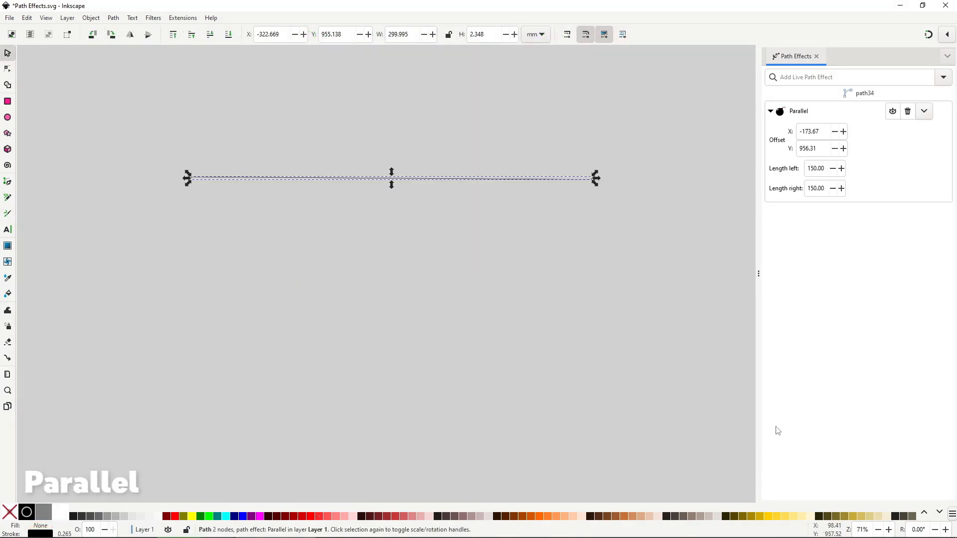
key(n)
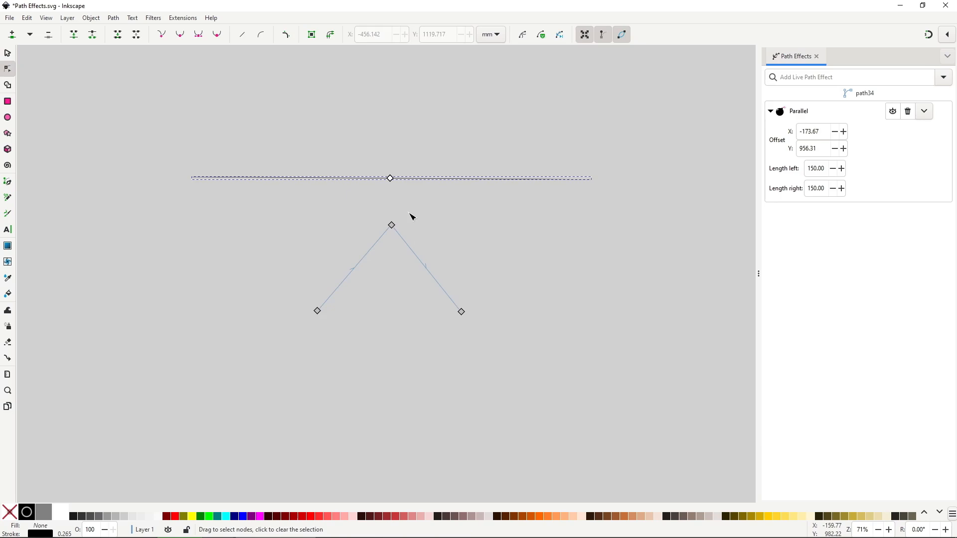
mouse_move(462, 312)
mouse_down()
mouse_move(462, 257)
mouse_move(456, 299)
mouse_up()
mouse_move(324, 315)
mouse_down()
mouse_move(339, 257)
mouse_move(414, 269)
mouse_move(328, 239)
mouse_move(360, 384)
mouse_move(329, 304)
mouse_up()
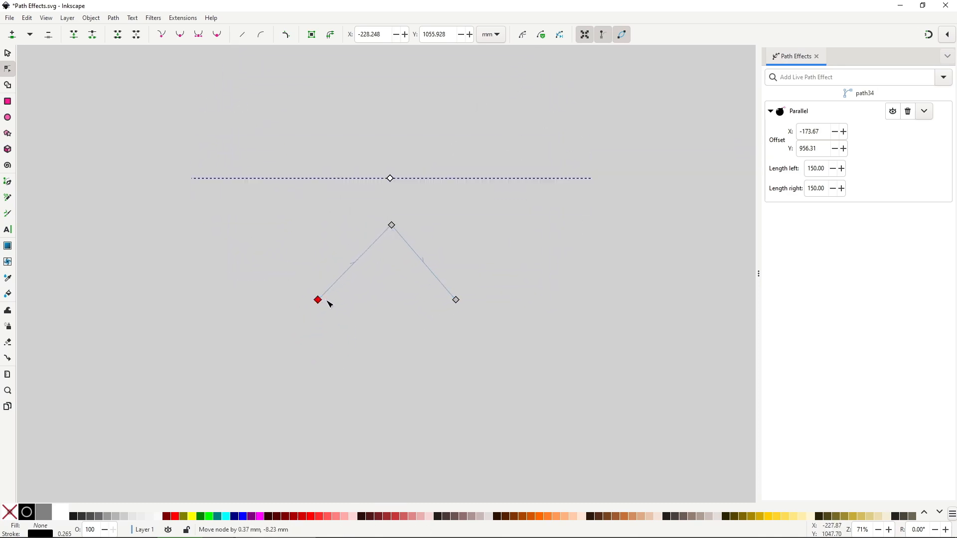
drag(457, 303, 463, 305)
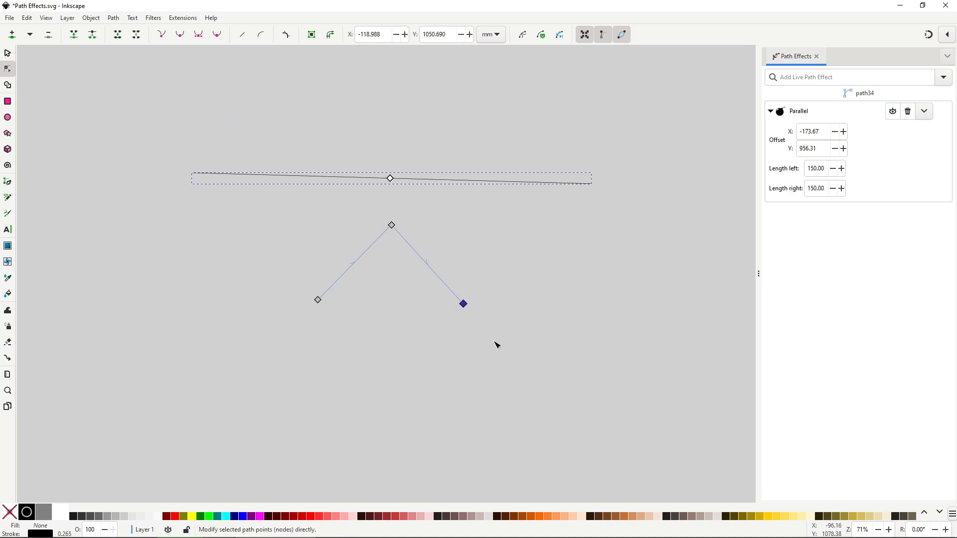
- Move the path's peak node, add a node on the segment beside it and move the last end node outward
drag(392, 225, 422, 236)
double_click(389, 253)
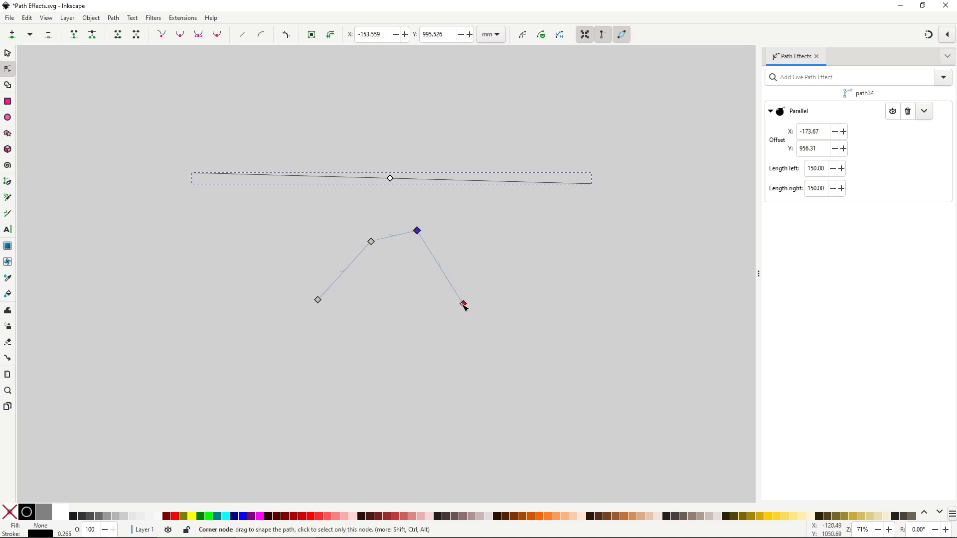
drag(464, 306, 486, 313)
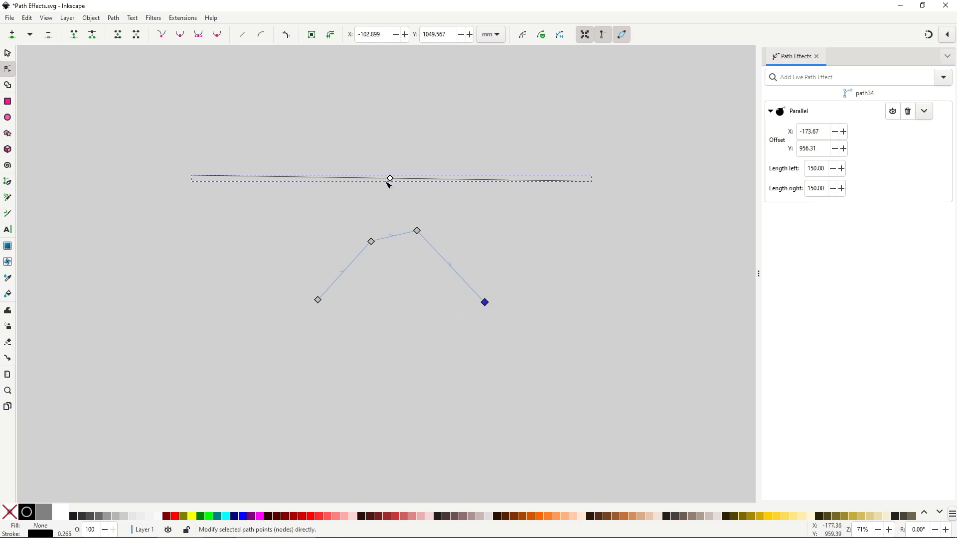
- Move the parallel line below the path, to an offset of about X -166, Y 1083, and nudge both end nodes
drag(387, 183, 411, 343)
mouse_move(485, 304)
mouse_down()
mouse_move(493, 292)
mouse_move(491, 303)
mouse_up()
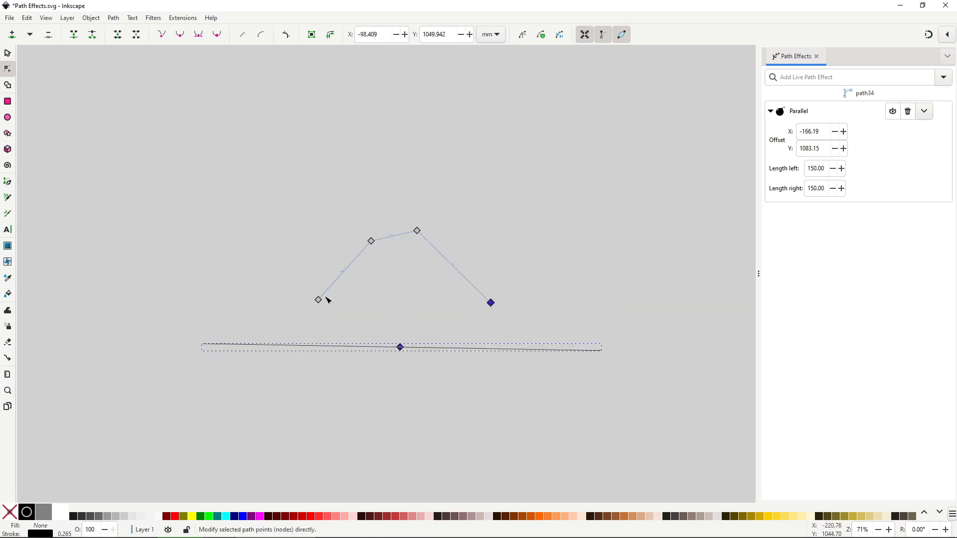
mouse_move(318, 299)
mouse_down()
mouse_move(331, 279)
mouse_move(328, 301)
mouse_up()
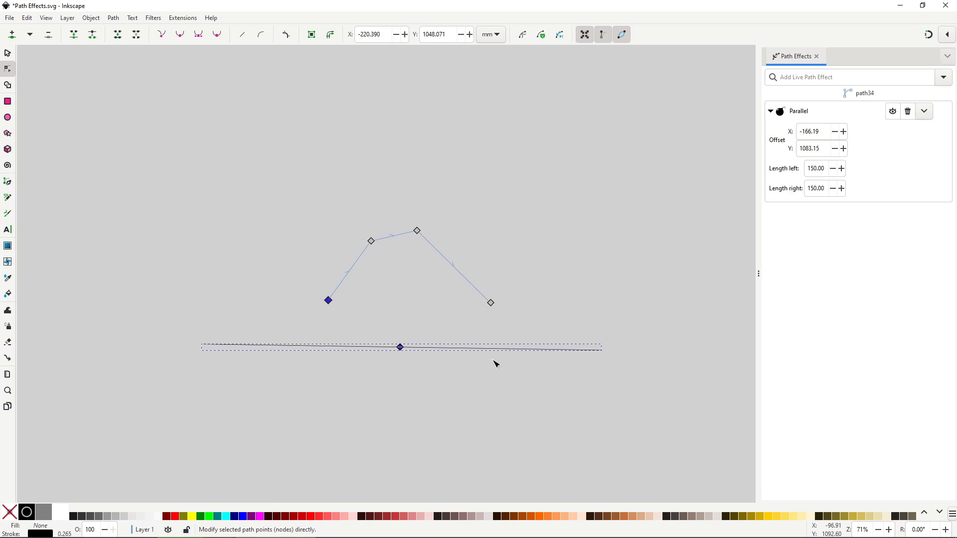
- Try left lengths of 132 and 50 for the parallel line and set it to 25
click(832, 169)
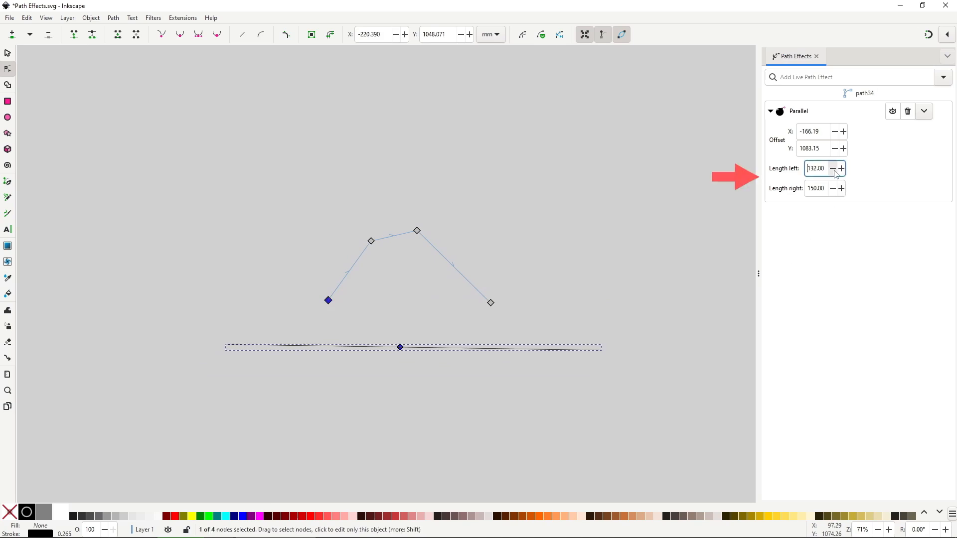
double_click(822, 167)
text(50)
key(Return)
double_click(823, 167)
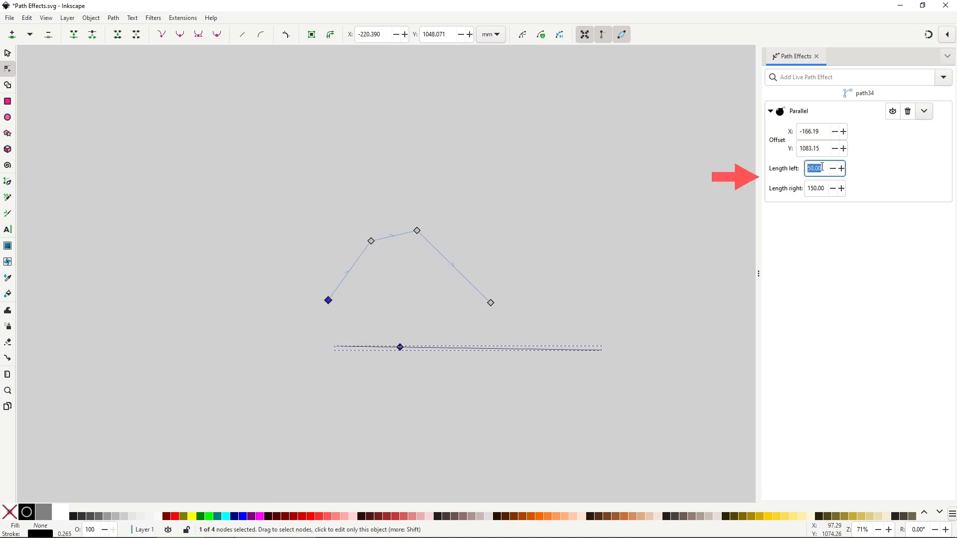
text(25)
key(Return)
- Try a right length of 200 for the parallel line and set it to 100
key(Tab)
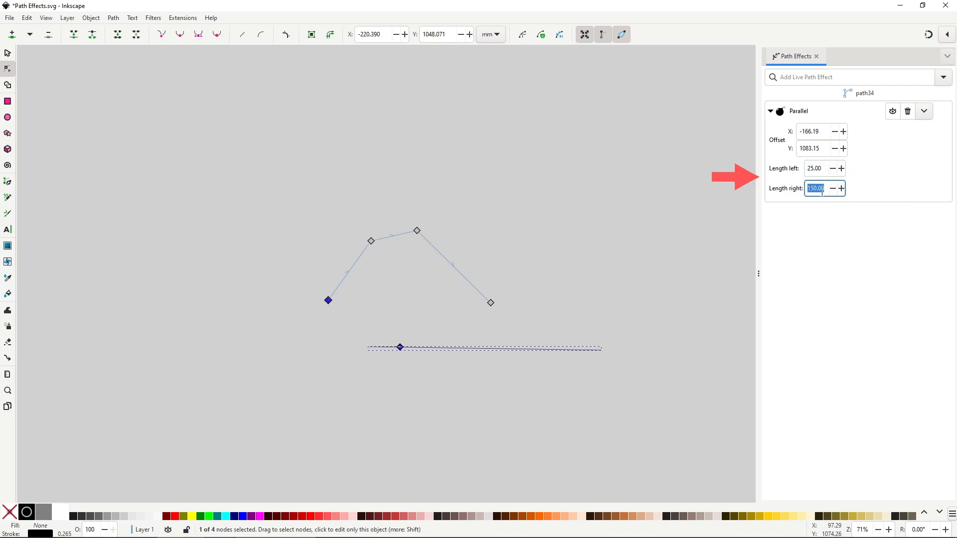
text(200)
key(Return)
key(BackSpace)
key(BackSpace)
key(BackSpace)
key(BackSpace)
key(BackSpace)
key(BackSpace)
text(100)
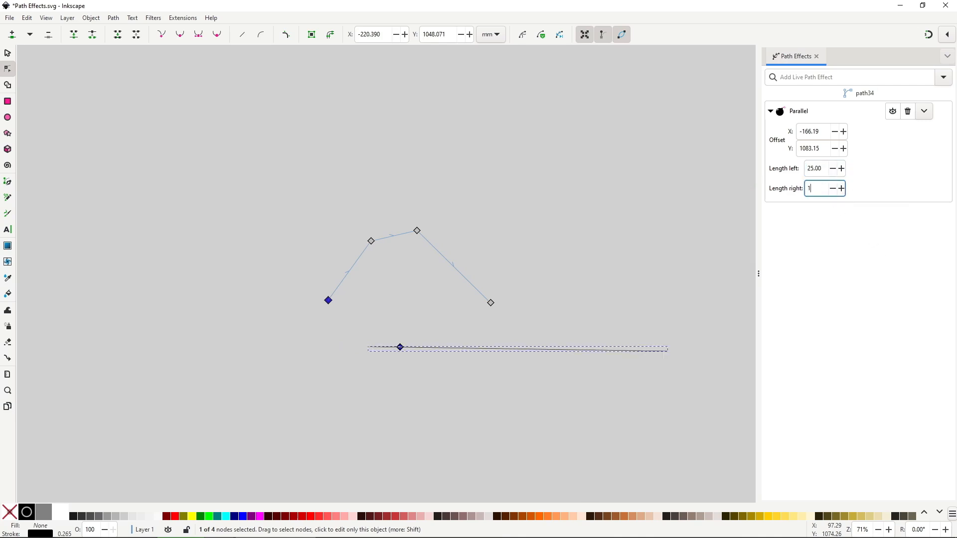
key(Return)
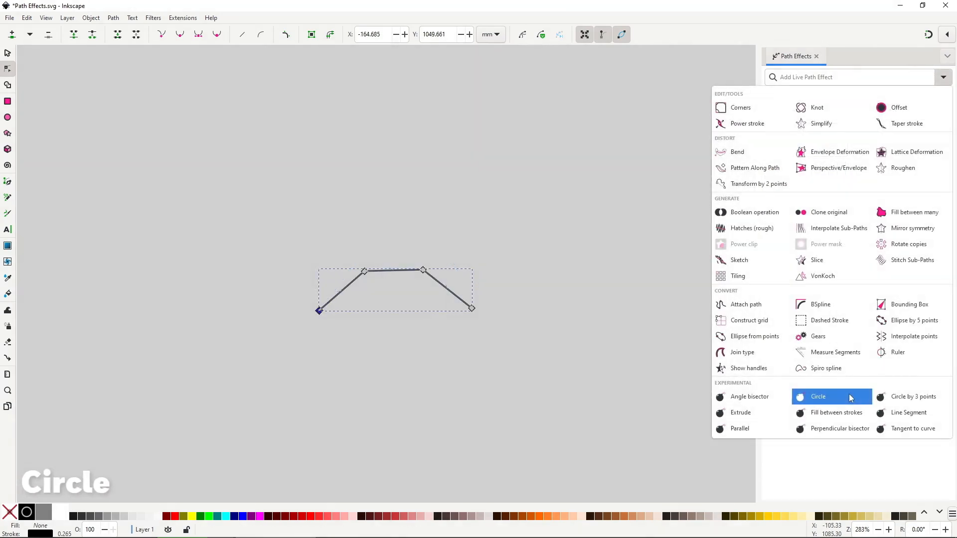
- Apply the Circle effect to the four-node path and move its first node slightly to enlarge the circle
click(851, 397)
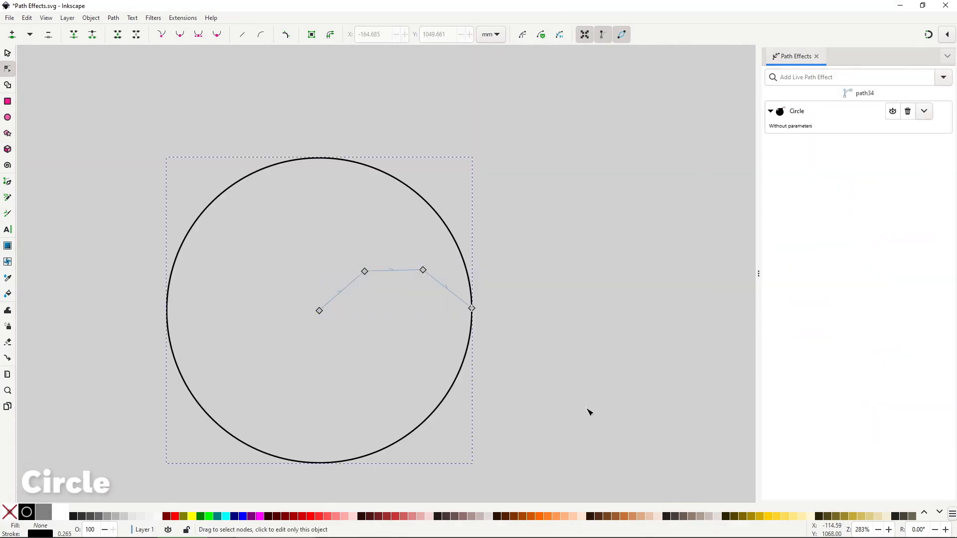
mouse_move(319, 312)
mouse_down()
mouse_move(364, 310)
mouse_move(317, 312)
mouse_up()
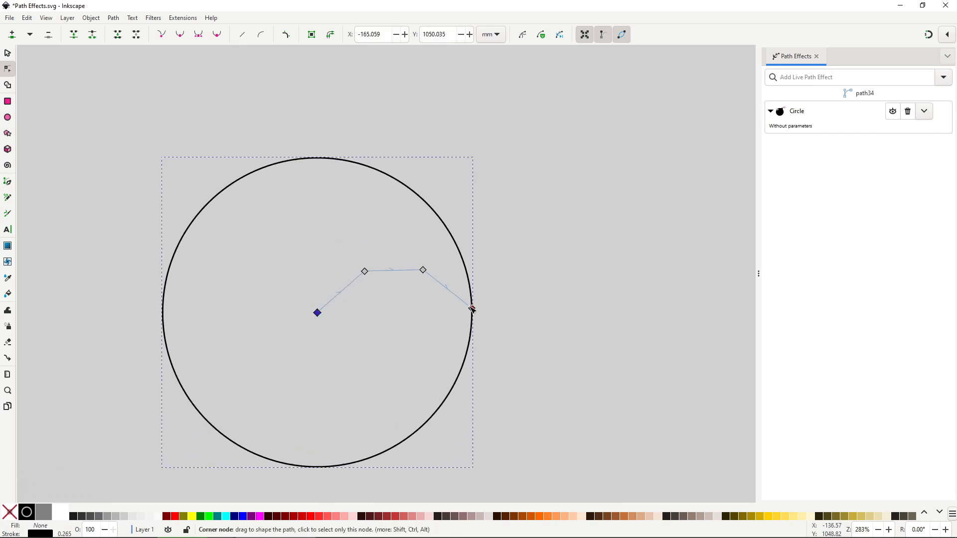
- Move the last node of the Circle effect's path down about 2 mm and reposition its two middle nodes
mouse_move(472, 309)
mouse_down()
mouse_move(375, 320)
mouse_move(472, 319)
mouse_up()
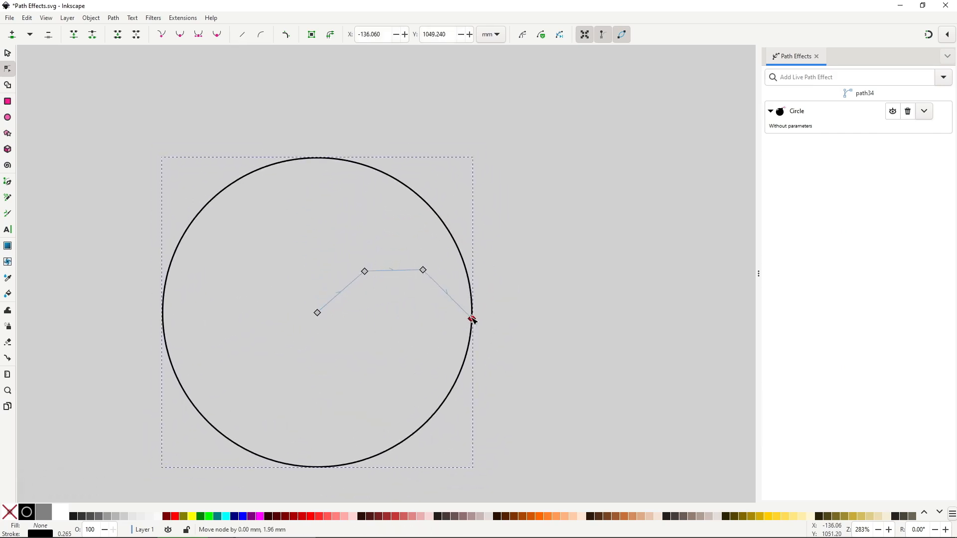
mouse_move(317, 312)
mouse_down()
mouse_move(357, 310)
mouse_move(317, 312)
mouse_up()
click(364, 271)
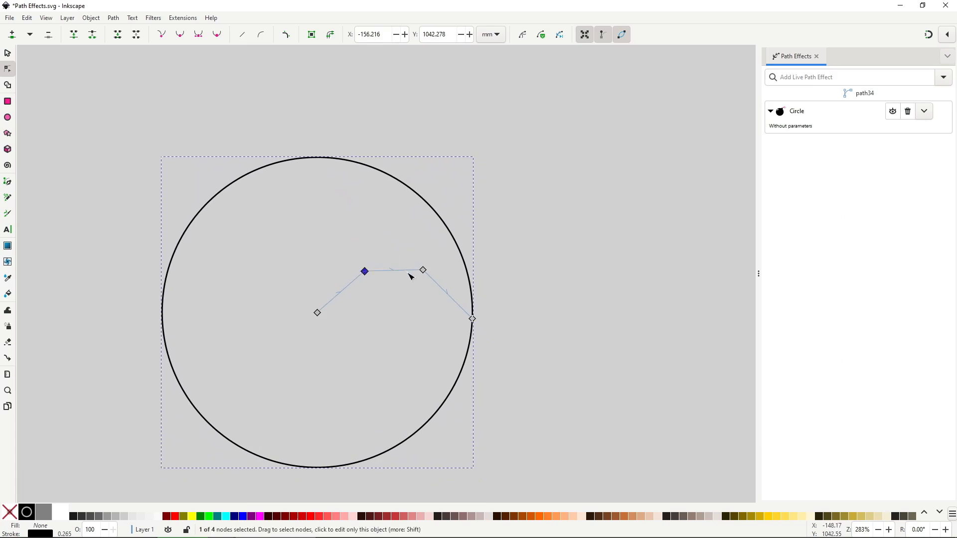
drag(423, 270, 400, 275)
drag(365, 271, 385, 208)
click(376, 285)
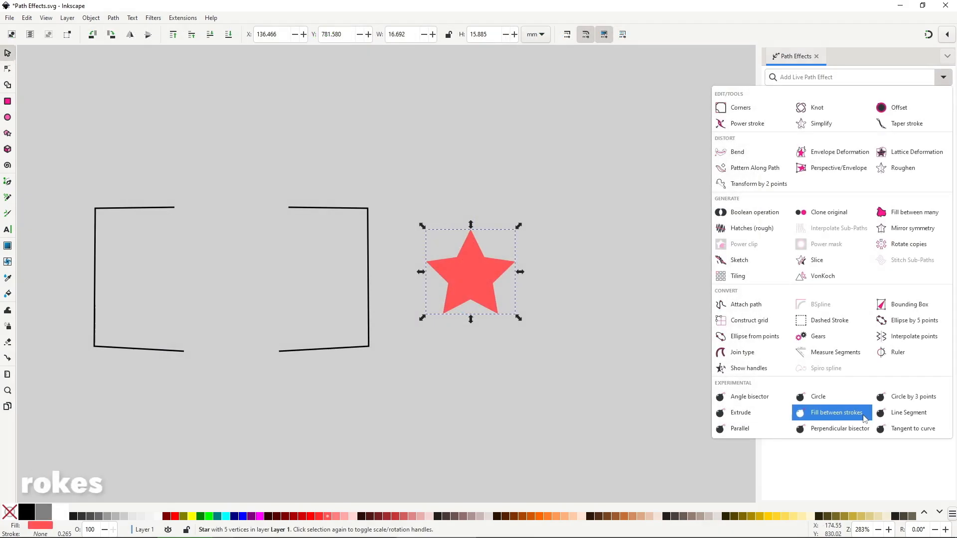
- Apply the Fill between strokes effect to the red star and link the left bracket path as its linked path
click(837, 412)
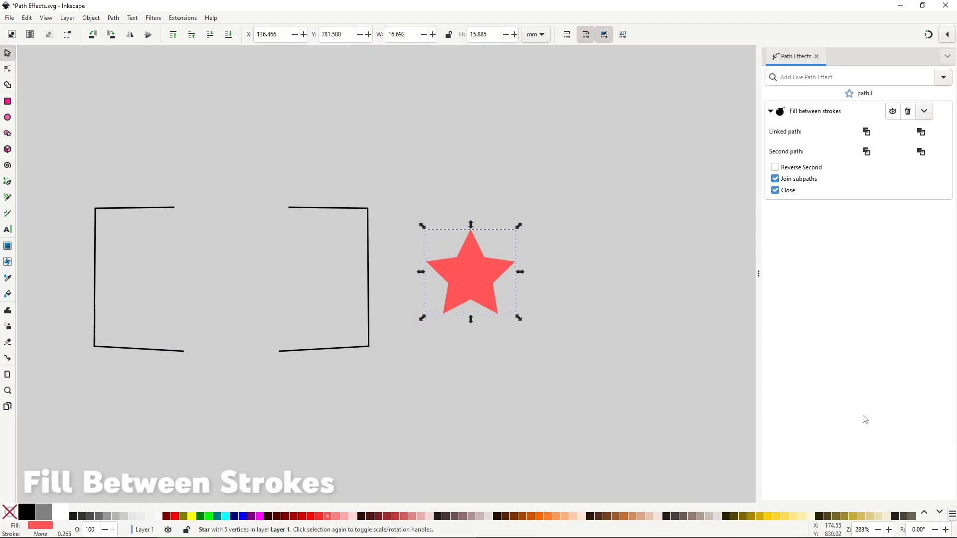
right_click(166, 210)
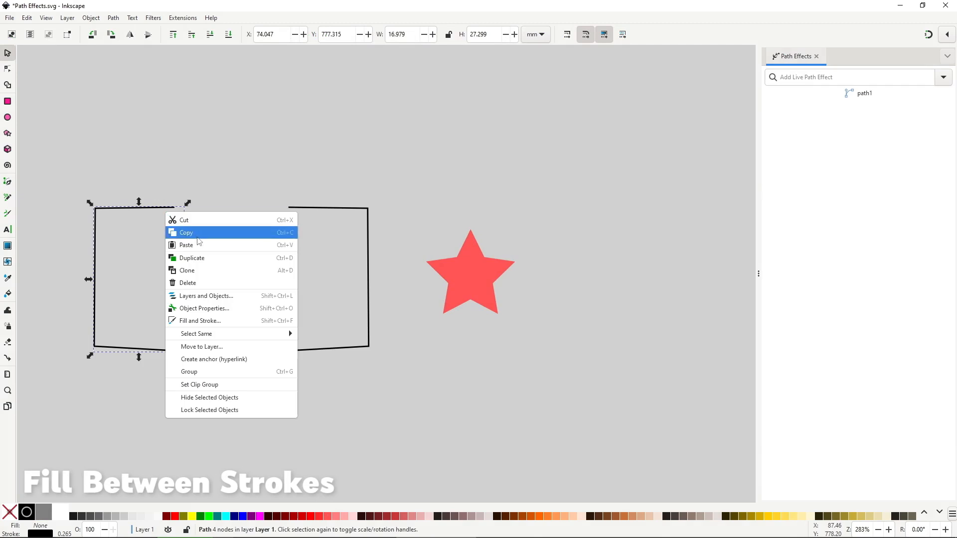
click(197, 237)
click(491, 279)
click(866, 132)
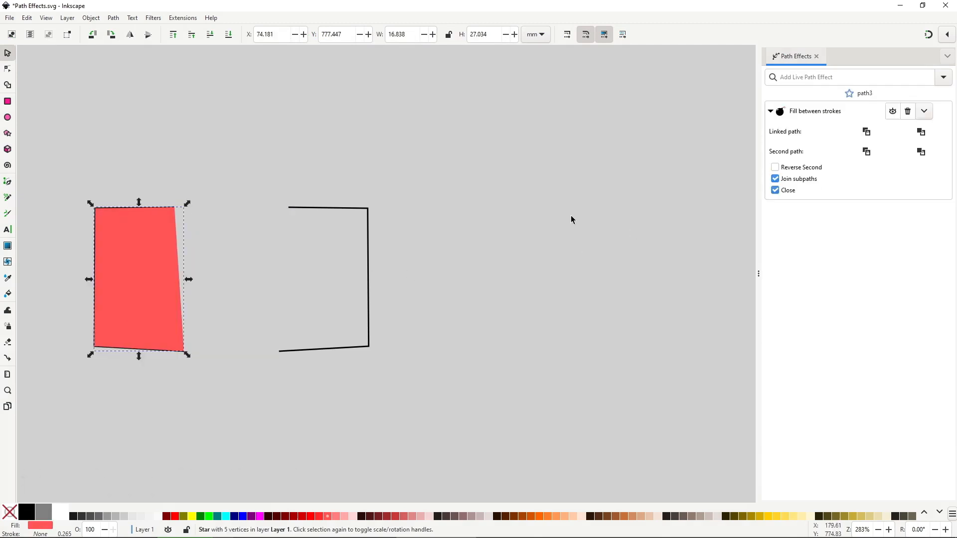
- Link the right bracket path as the fill's second path and enable Reverse Second
click(370, 246)
right_click(368, 244)
click(399, 262)
click(176, 251)
click(867, 151)
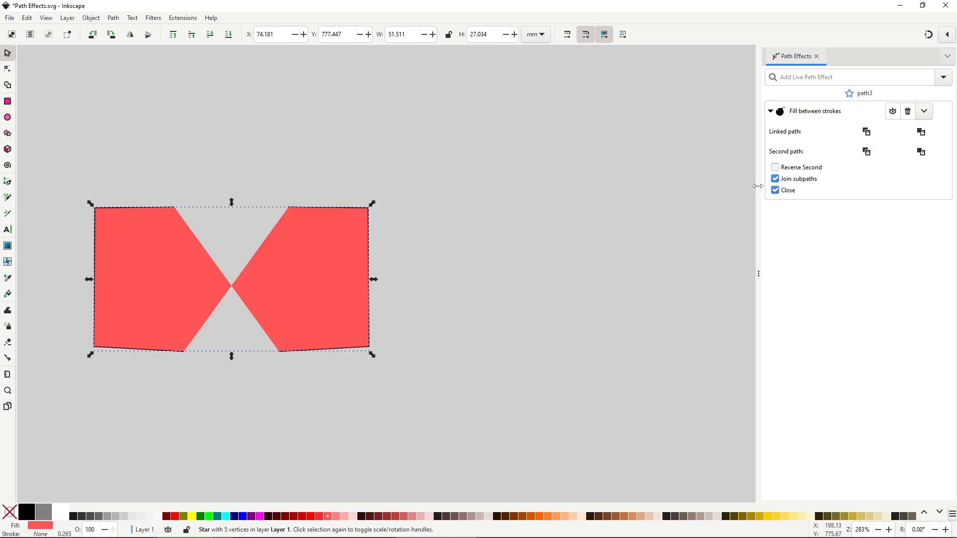
click(775, 167)
- Shift the filled shape and its right path slightly, pull the path's two outer corner nodes outward, and bend the segment between them
drag(358, 267, 381, 212)
click(377, 202)
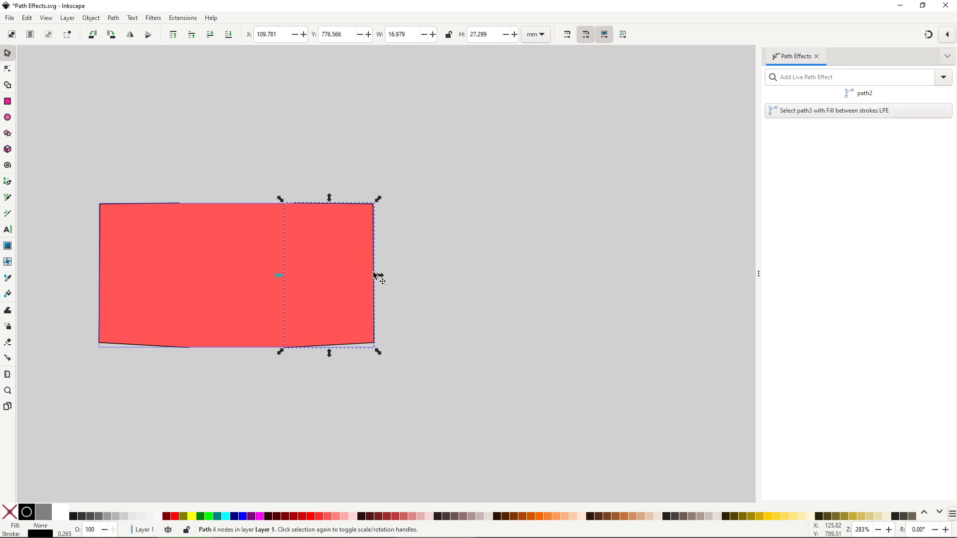
mouse_move(375, 275)
mouse_down()
mouse_move(479, 279)
mouse_move(377, 275)
mouse_up()
key(n)
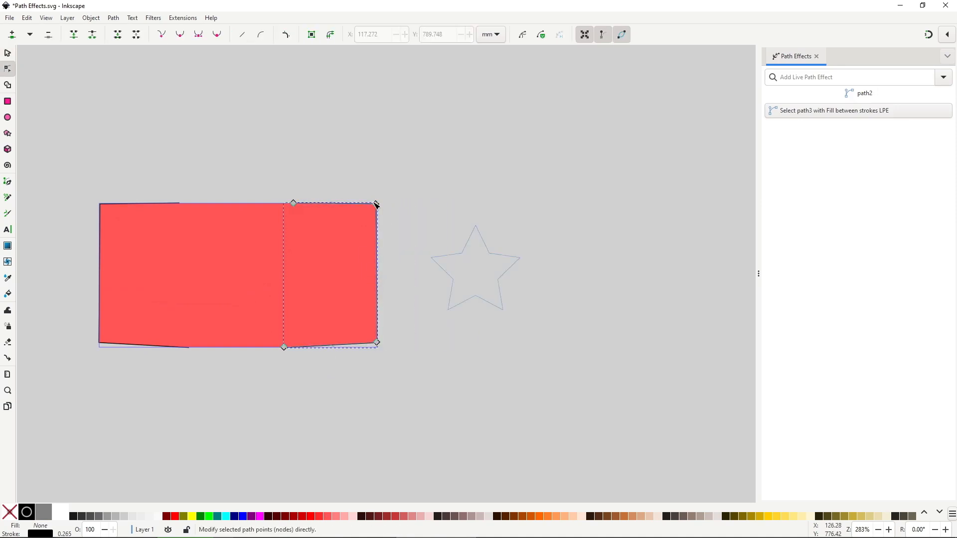
drag(376, 205, 392, 147)
drag(378, 344, 376, 391)
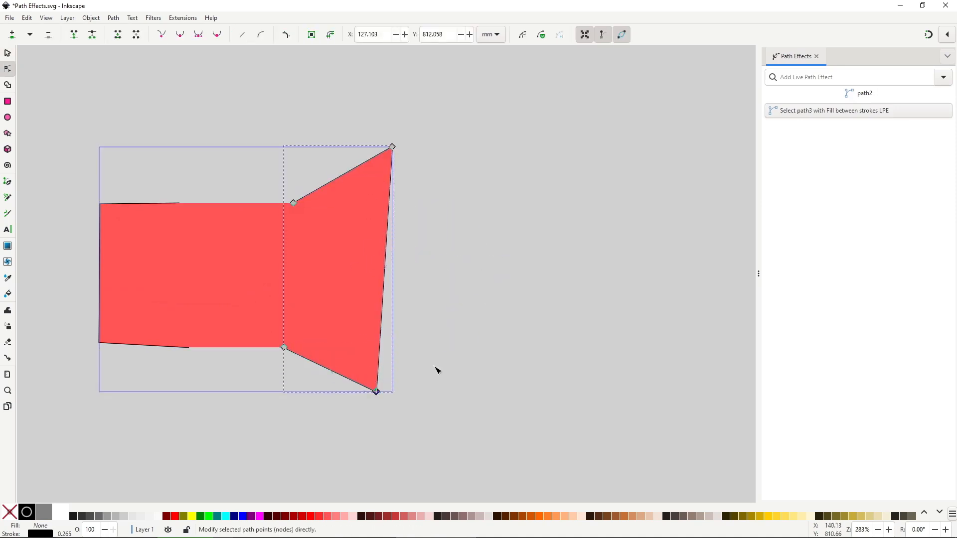
drag(387, 279, 404, 279)
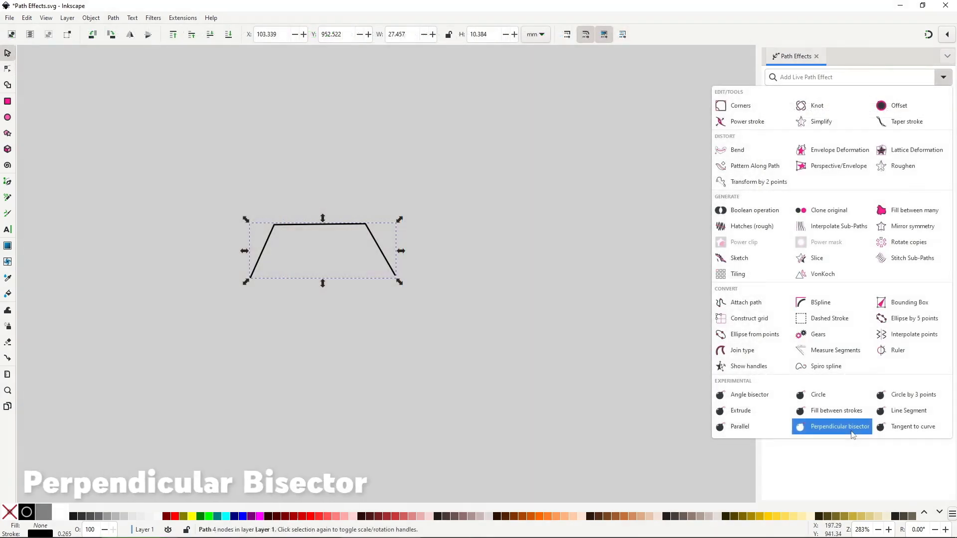
- Apply the Perpendicular bisector effect to the open trapezoid path and move its end nodes and upper segment to tilt the bisector
click(839, 427)
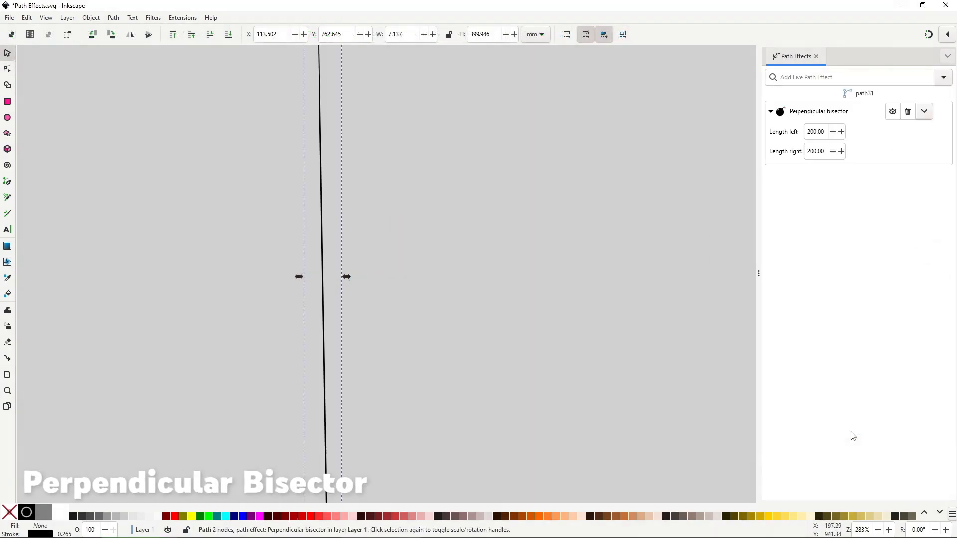
key(n)
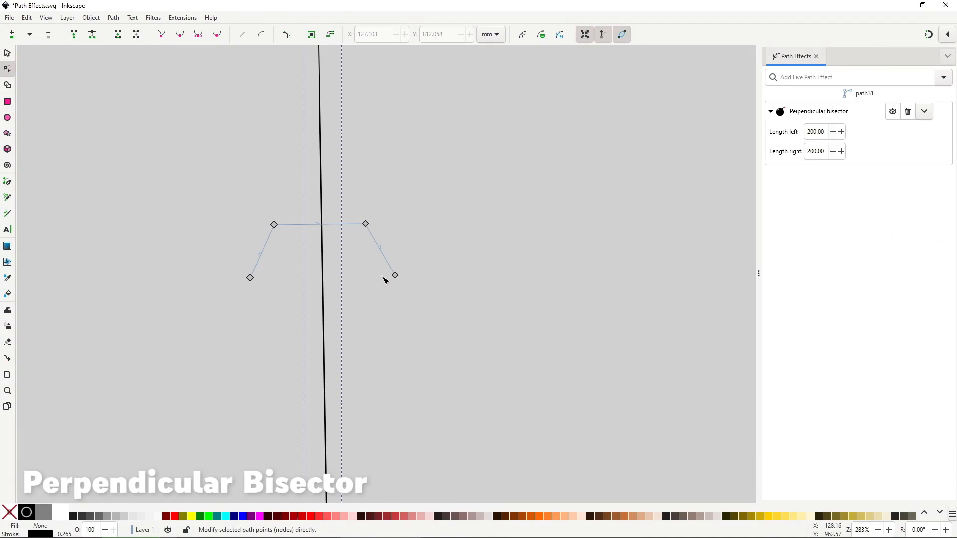
drag(393, 276, 402, 255)
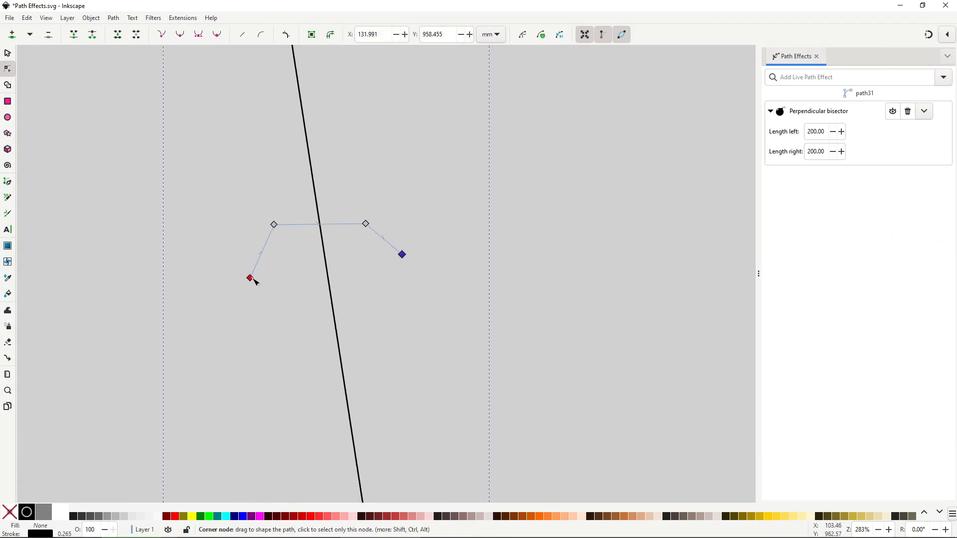
drag(253, 280, 237, 297)
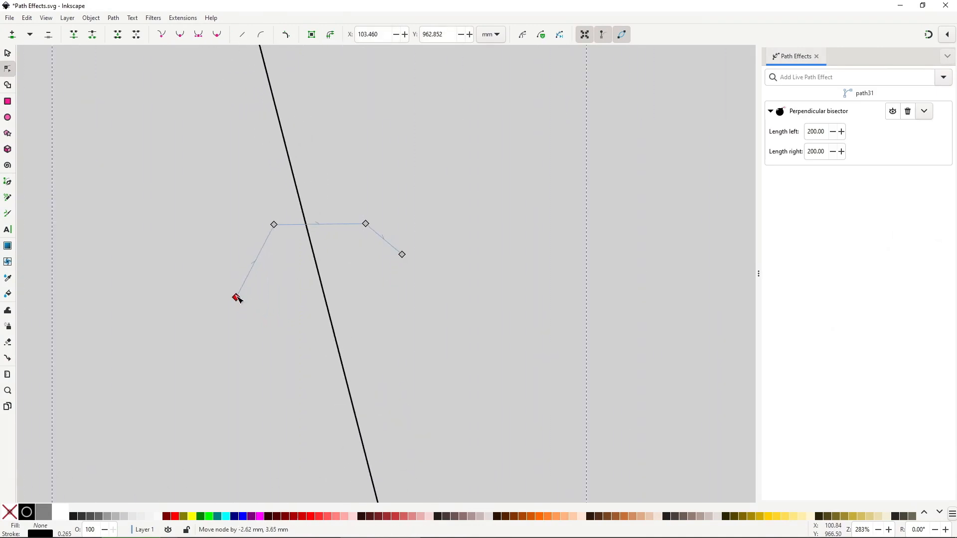
drag(238, 196, 341, 214)
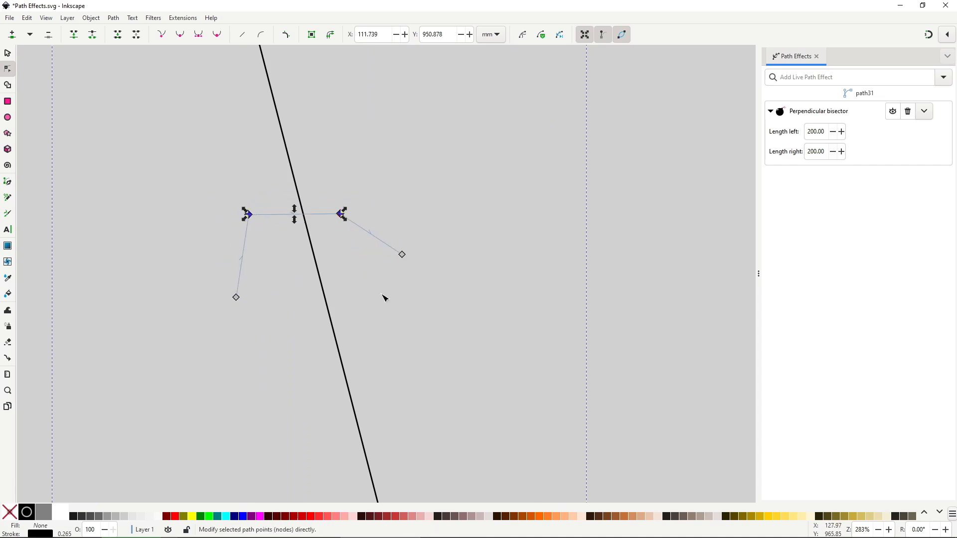
drag(404, 256, 413, 287)
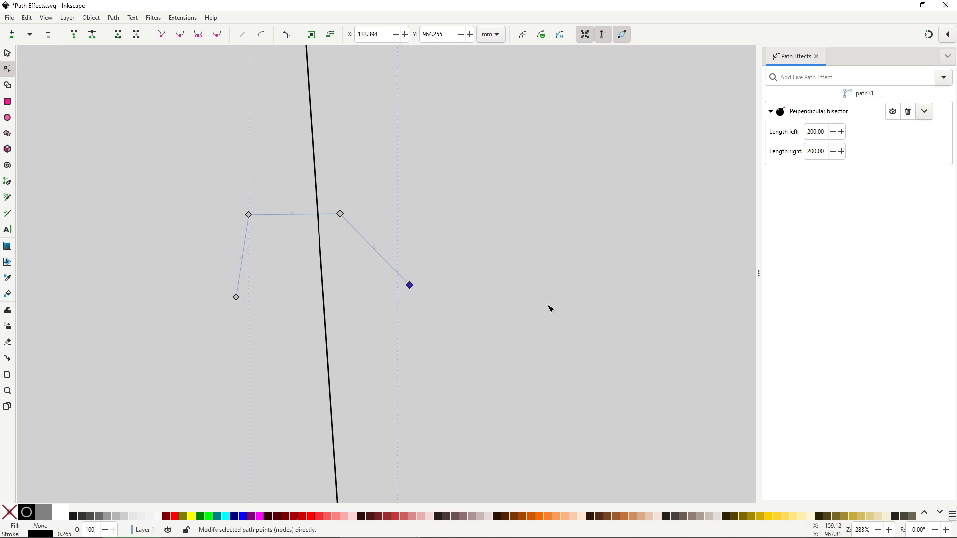
- Set the perpendicular bisector's left and right lengths to 50
double_click(817, 132)
text(50)
key(Return)
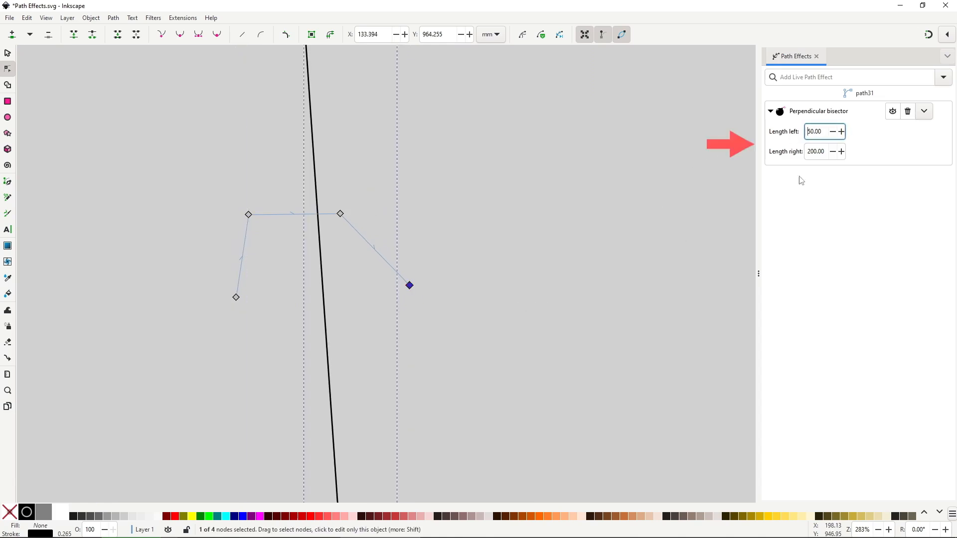
double_click(824, 152)
text(50)
key(Return)
- Reduce the perpendicular bisector's right and left lengths to 25
double_click(822, 153)
text(25)
key(Return)
double_click(819, 132)
text(25)
key(Return)
- Shorten the perpendicular bisector to a length of 10 on both the left and right sides
text(10)
key(Return)
double_click(822, 152)
text(10)
key(Return)
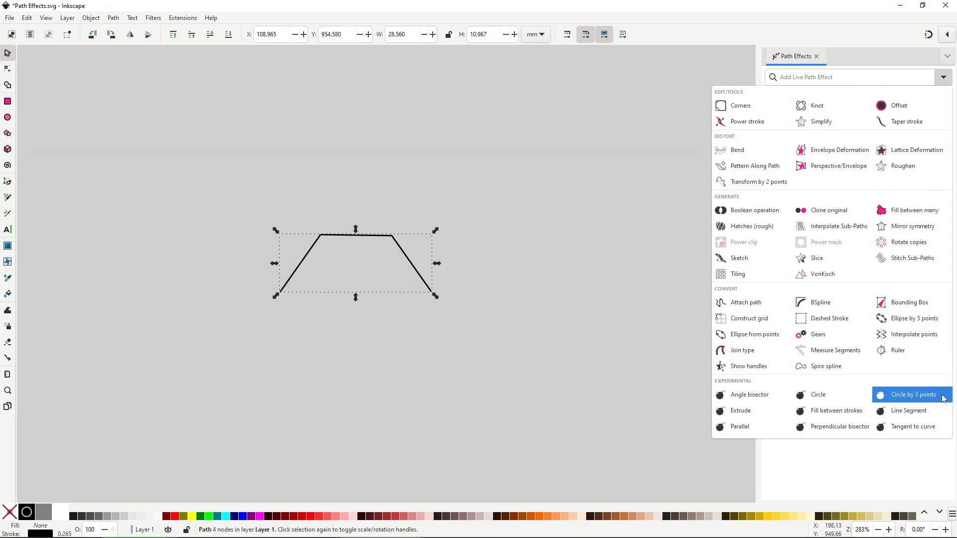
- Apply the Circle by 3 points effect to the open trapezoid path and reposition its four nodes to reshape the circle
click(944, 401)
key(n)
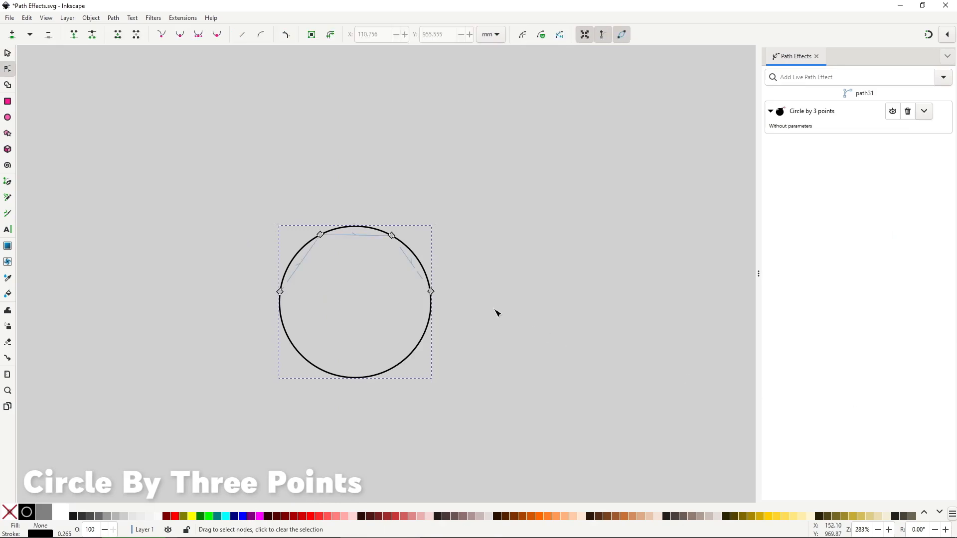
drag(325, 241, 290, 203)
drag(393, 237, 384, 272)
drag(279, 291, 194, 320)
drag(382, 269, 362, 315)
drag(431, 292, 495, 315)
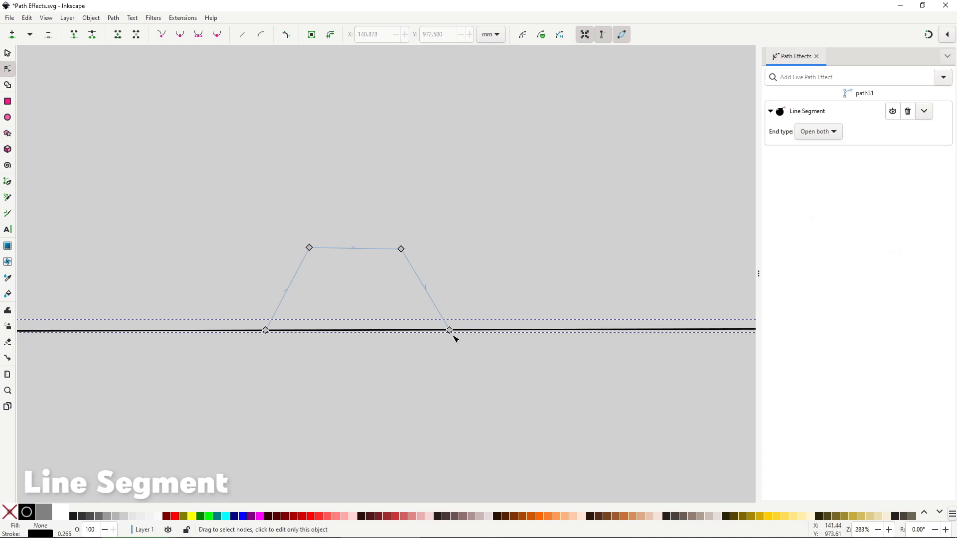
- Reposition the end nodes of the Line Segment path and set the effect's end type to Closed
mouse_move(450, 330)
mouse_down()
mouse_move(456, 284)
mouse_move(428, 385)
mouse_move(457, 331)
mouse_move(447, 334)
mouse_up()
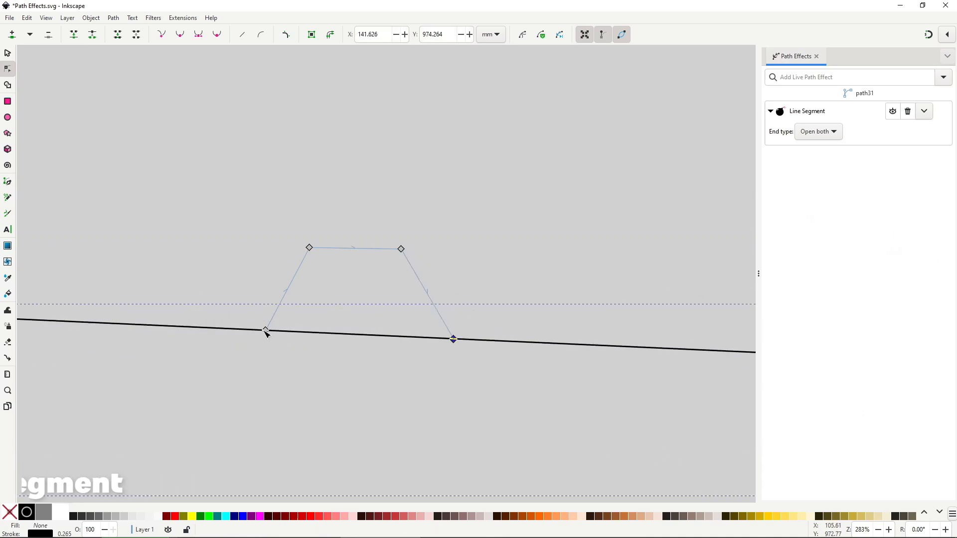
mouse_move(266, 331)
mouse_down()
mouse_move(274, 393)
mouse_move(255, 338)
mouse_up()
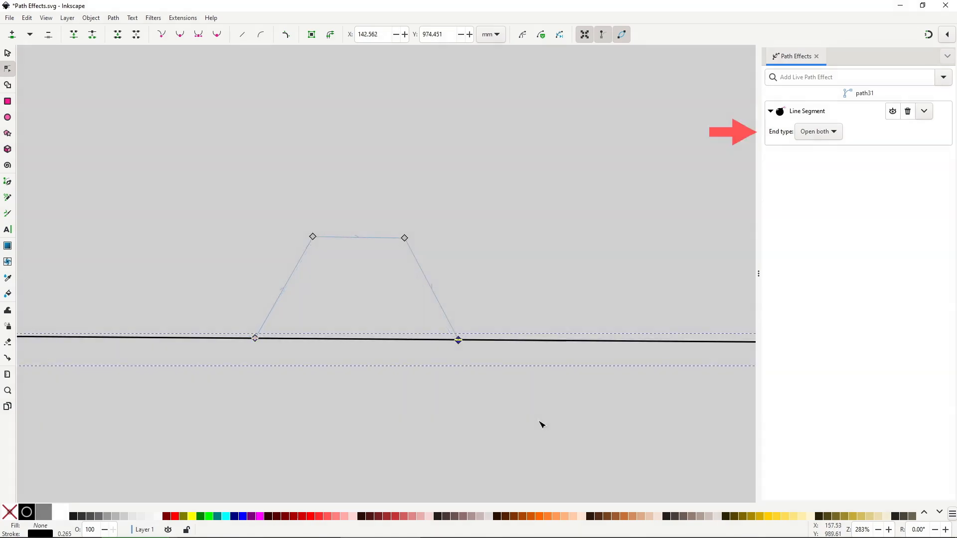
click(824, 135)
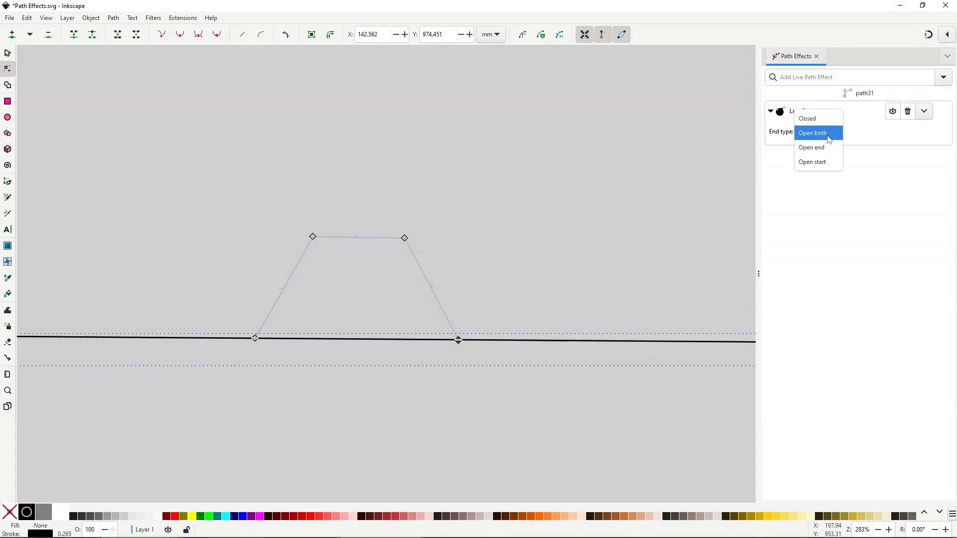
click(813, 119)
mouse_move(458, 339)
mouse_down()
mouse_move(475, 356)
mouse_move(447, 338)
mouse_move(454, 353)
mouse_up()
- Try the end types Open both and Open end for the line segment and set it to Open start
click(827, 135)
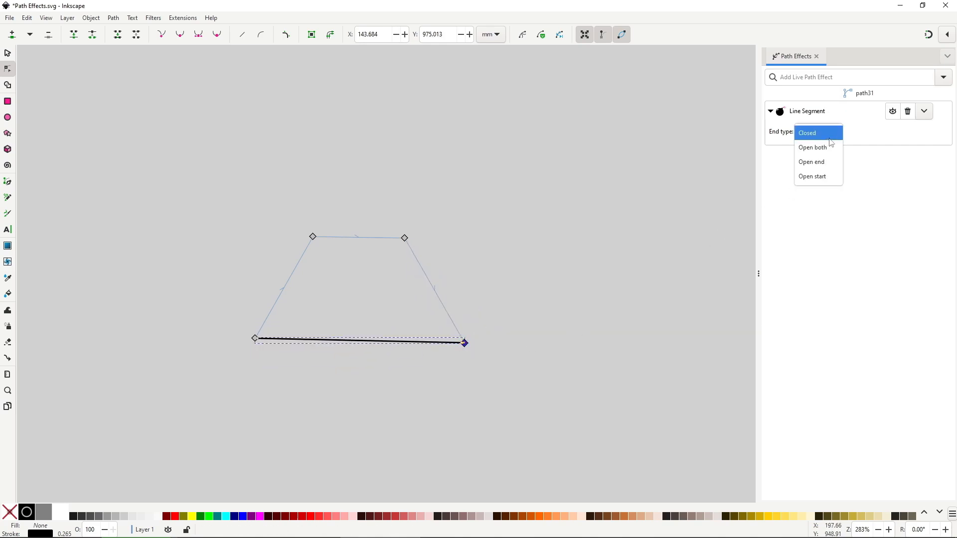
click(831, 143)
click(831, 132)
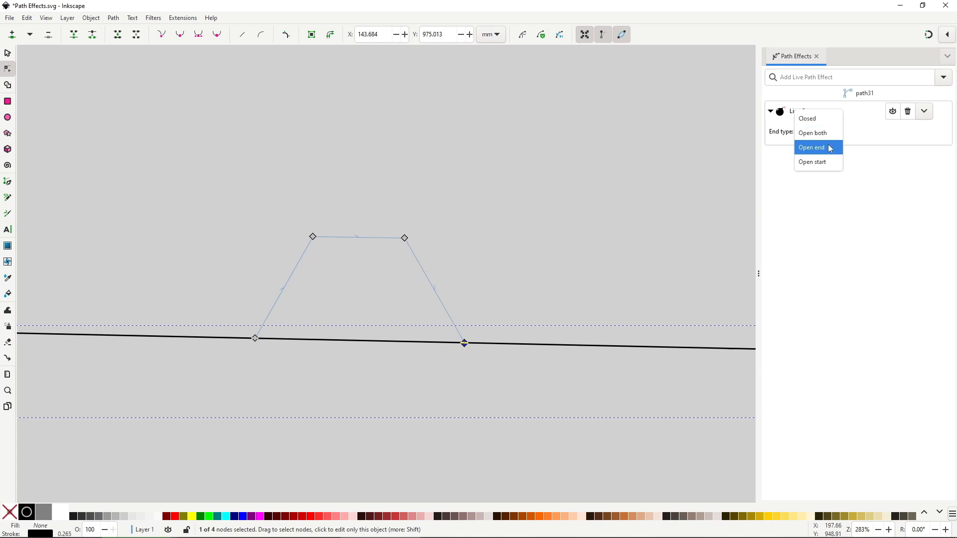
click(830, 148)
click(831, 132)
click(831, 134)
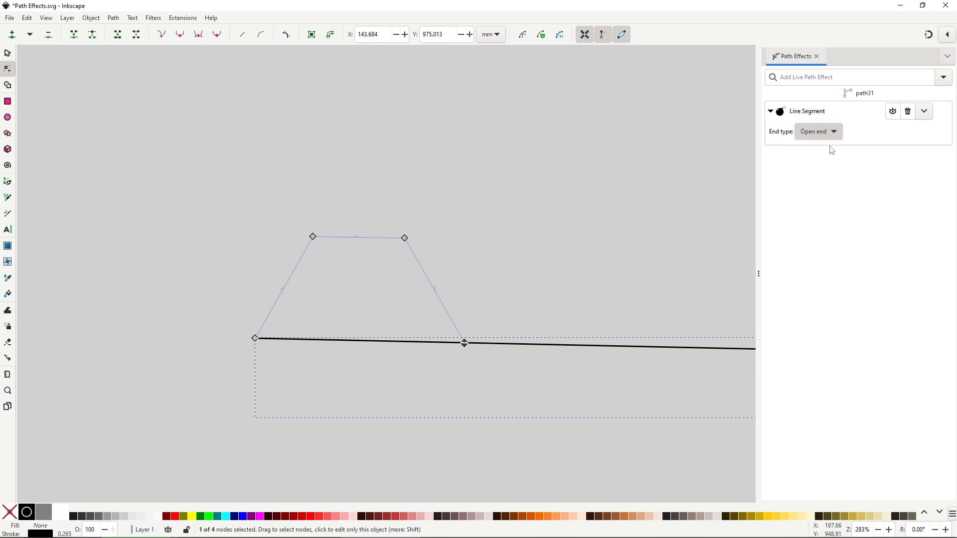
click(830, 147)
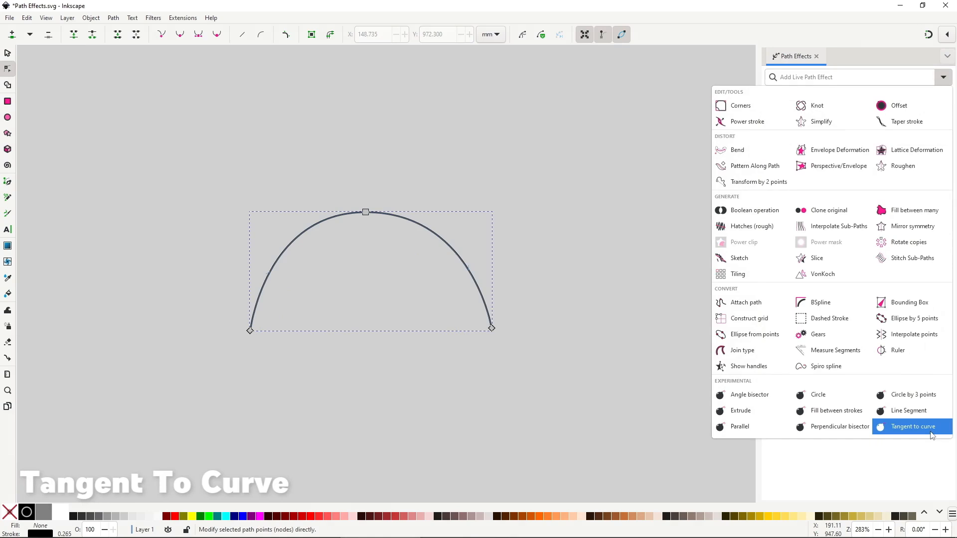
- Apply Tangent to curve to the arch path and slide the tangent's attachment point along the arch and the rounded rectangle
click(929, 428)
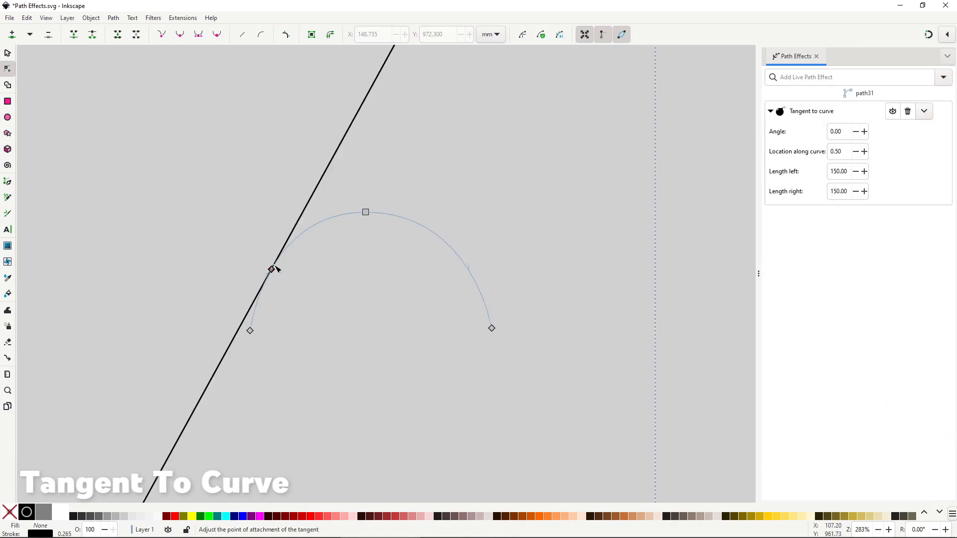
drag(269, 272, 355, 224)
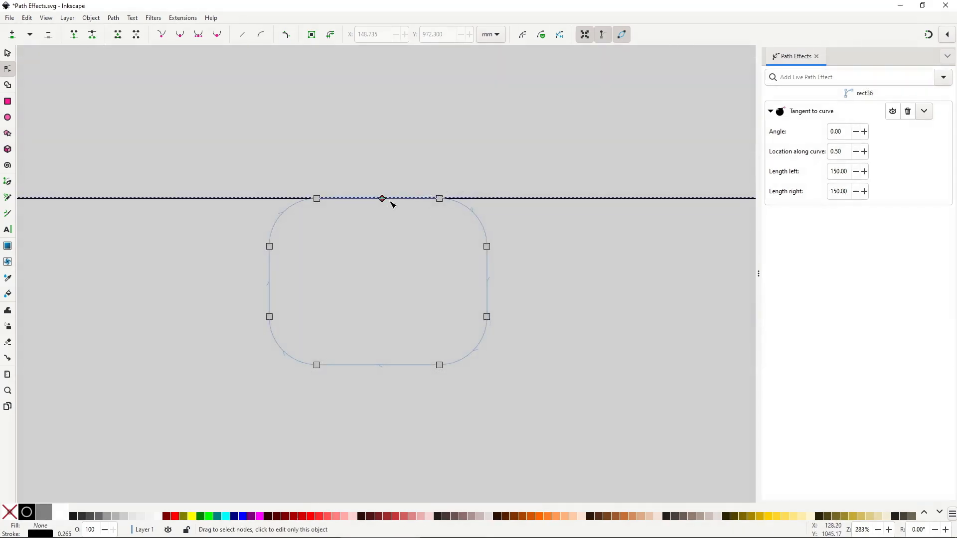
drag(384, 199, 300, 354)
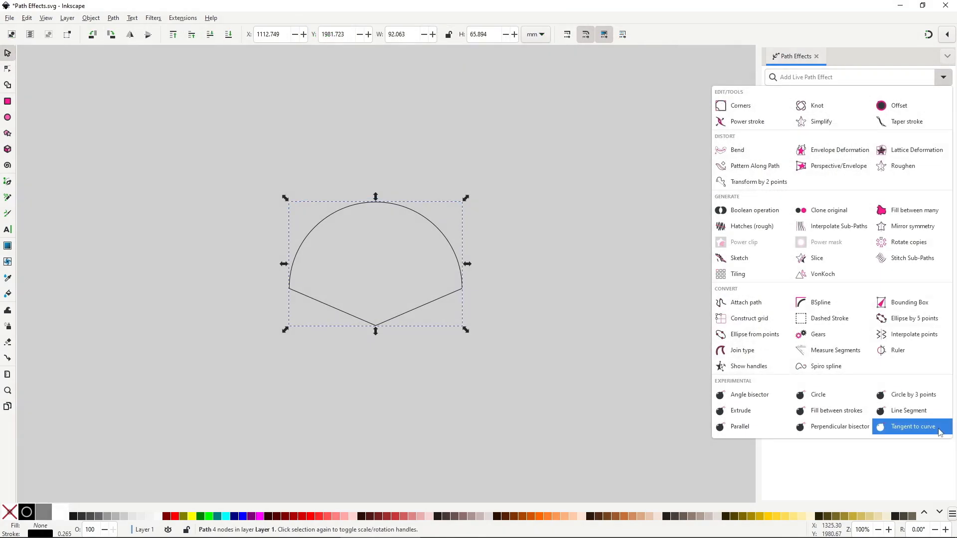
- Apply Tangent to curve to the dome-shaped path, move its attachment point to location 3.25, and shorten both ends of the tangent
click(913, 427)
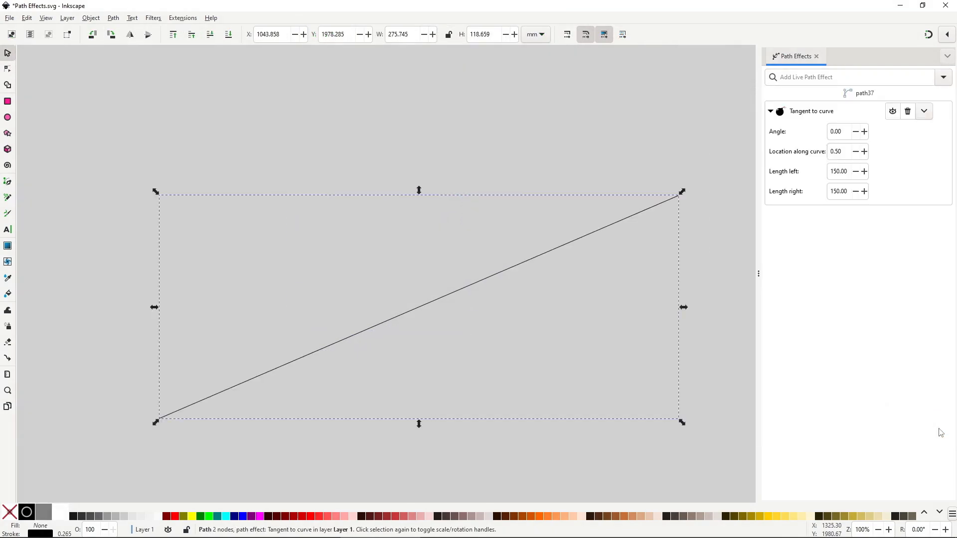
key(n)
drag(420, 309, 410, 208)
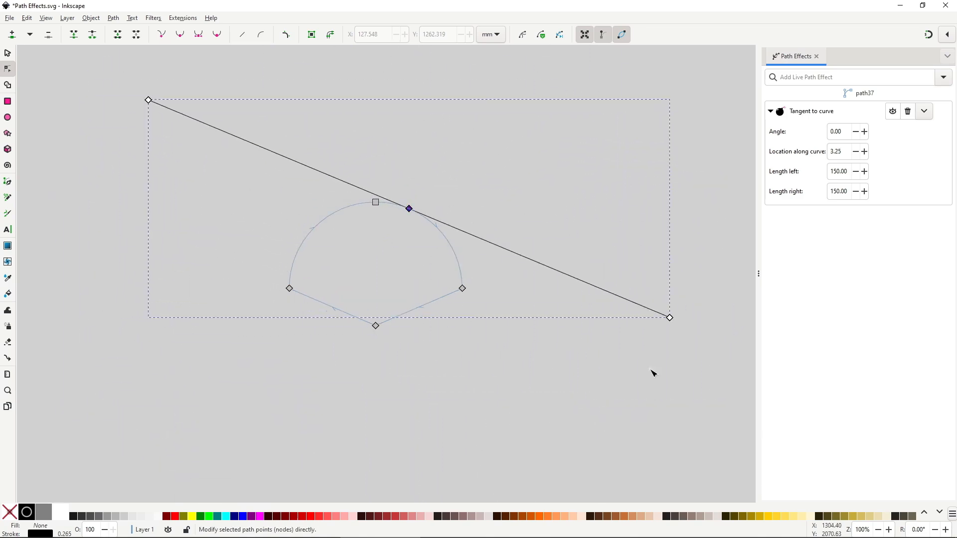
drag(669, 318, 500, 246)
drag(149, 101, 367, 191)
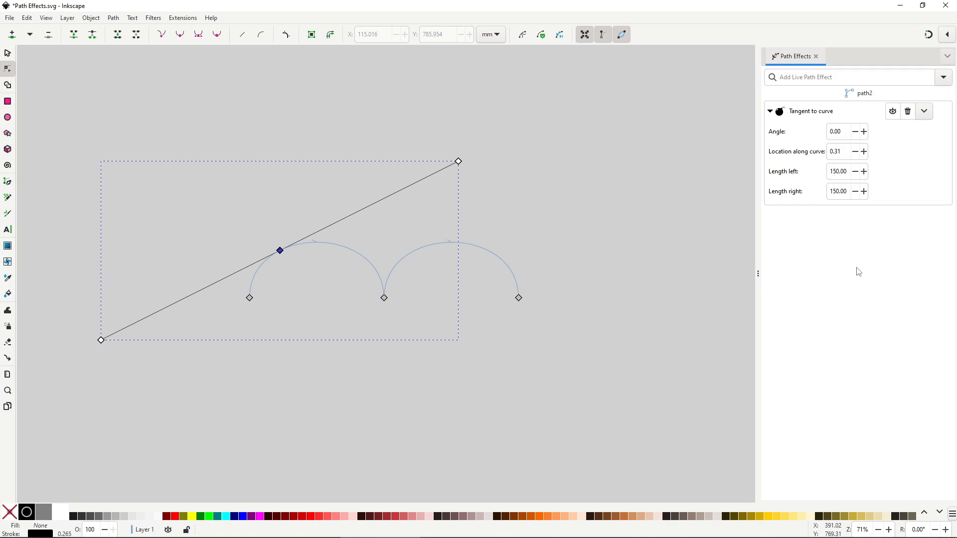
- Try locations along the curve of 0.5 and 1.5 for the double-arch path's tangent and set it to 1.75
double_click(838, 152)
key(Return)
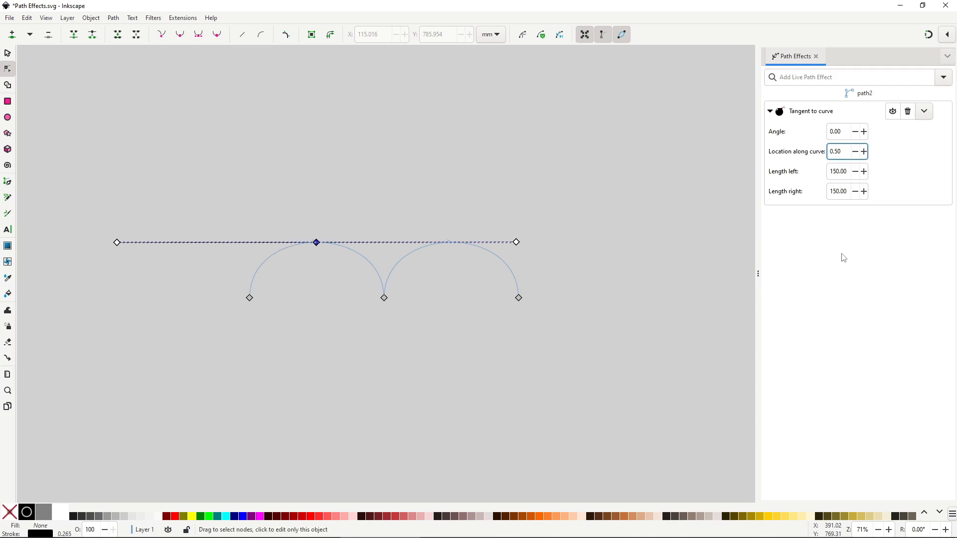
triple_click(845, 155)
text(1.5)
key(Return)
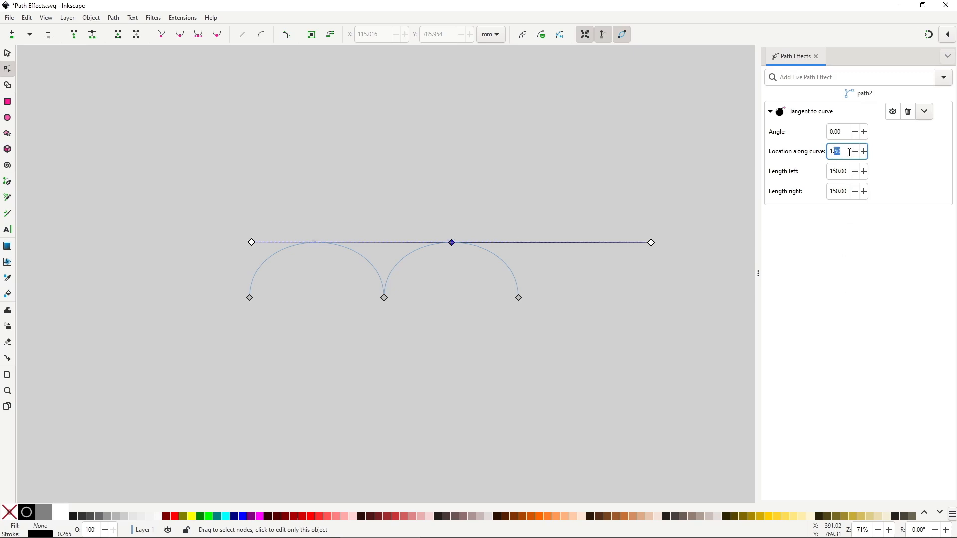
key(Return)
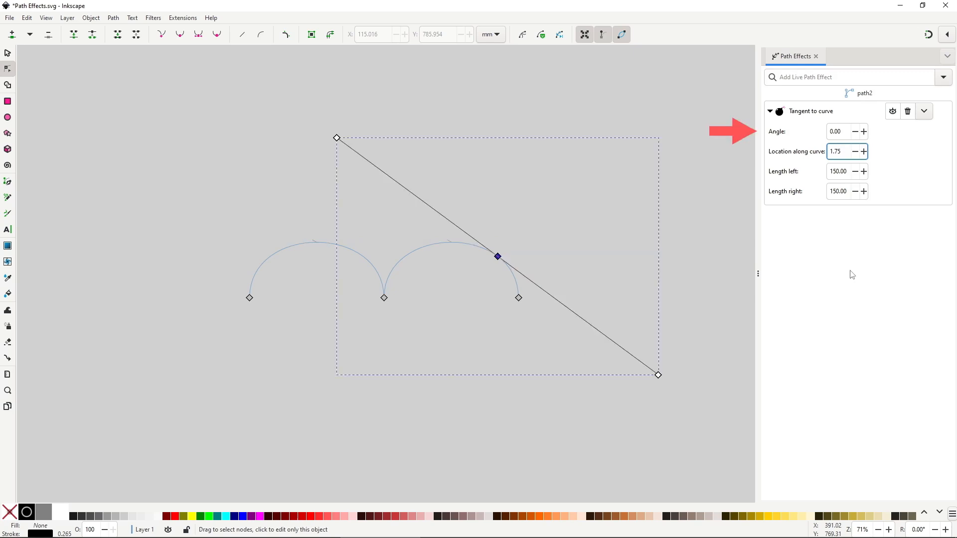
- Try an angle of 45 for the double-arch path's tangent and set it to 90
double_click(845, 137)
text(45)
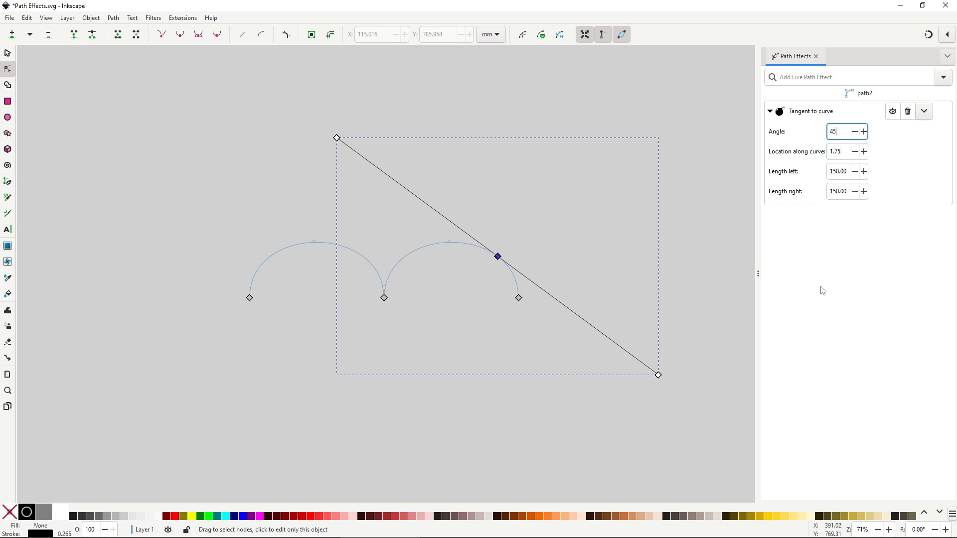
key(Return)
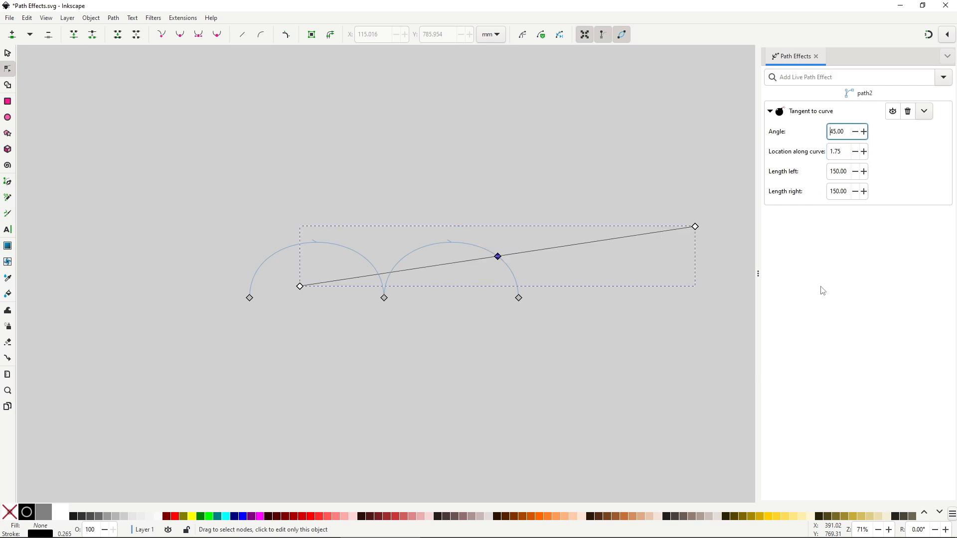
double_click(846, 135)
text(90)
key(Return)
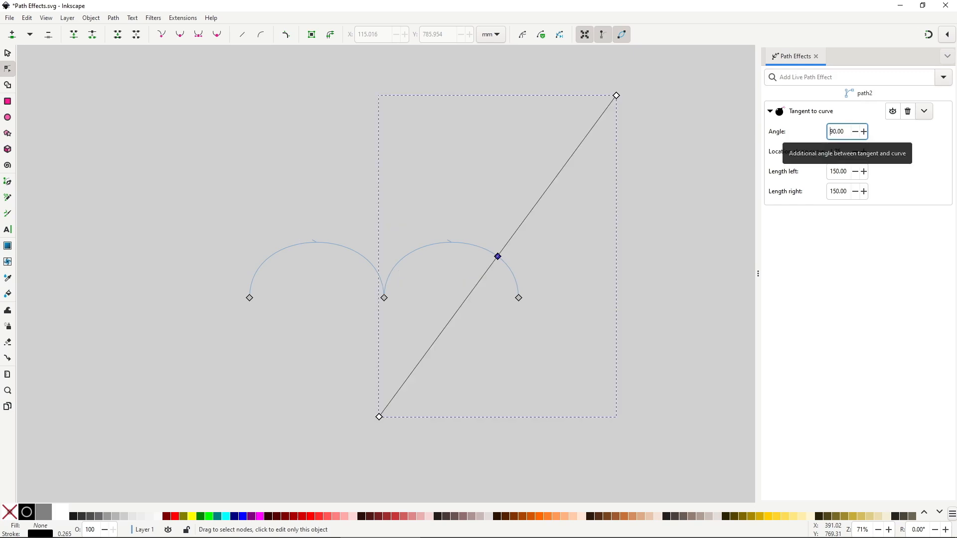